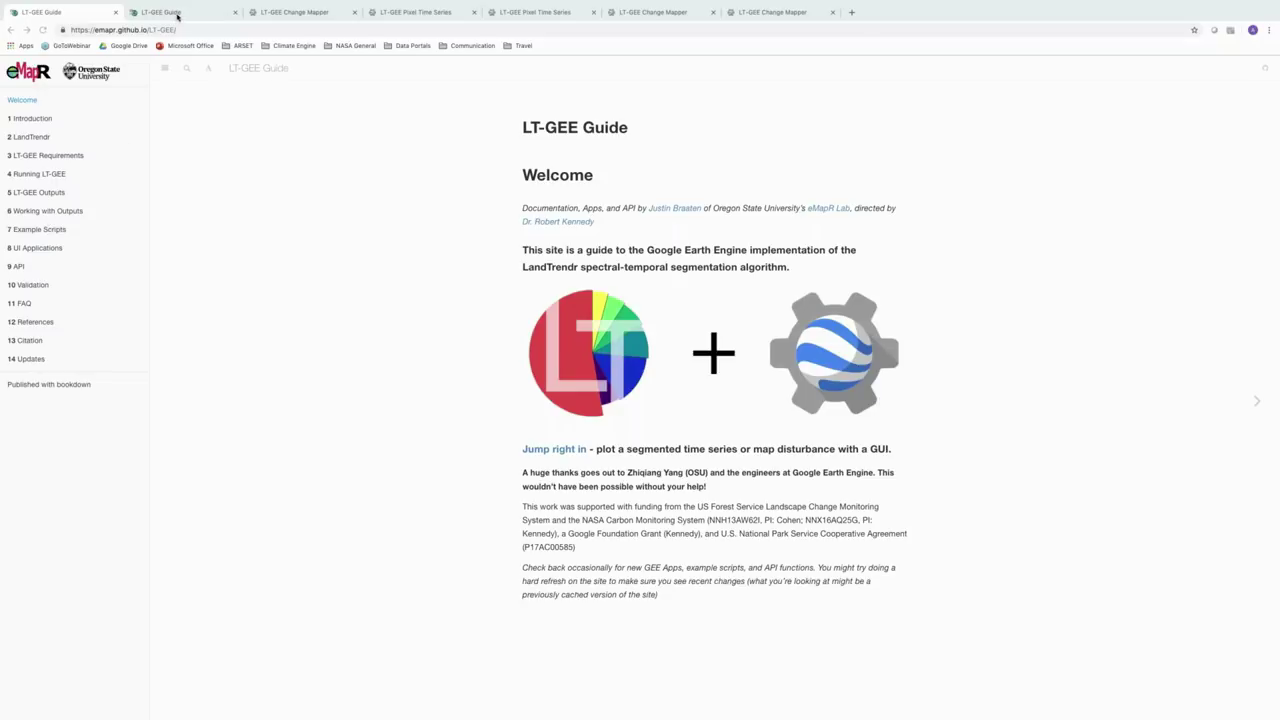
Step: Open the UI LandTrendr Change Mapper app in a new tab from the guide's UI Applications page and switch to it
{"action": "left_click", "coordinate": [177, 14]}
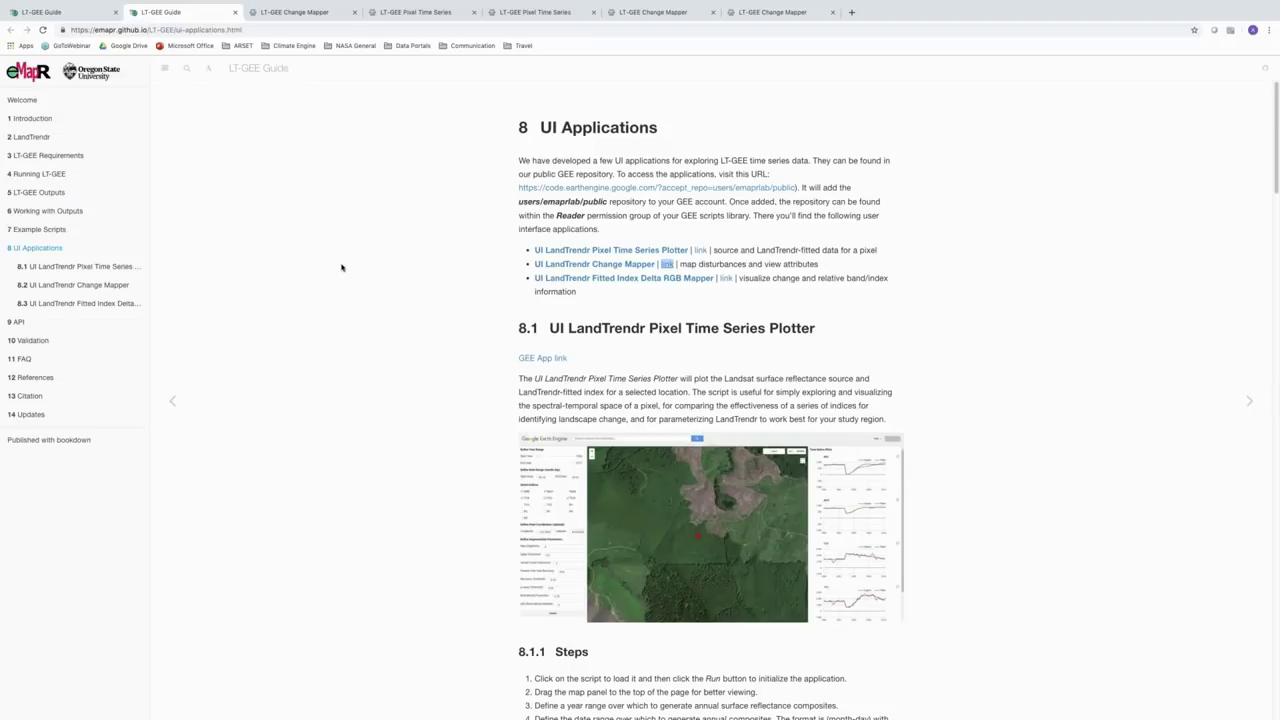
{"action": "scroll", "coordinate": [341, 267], "scroll_direction": "down", "scroll_amount": 1}
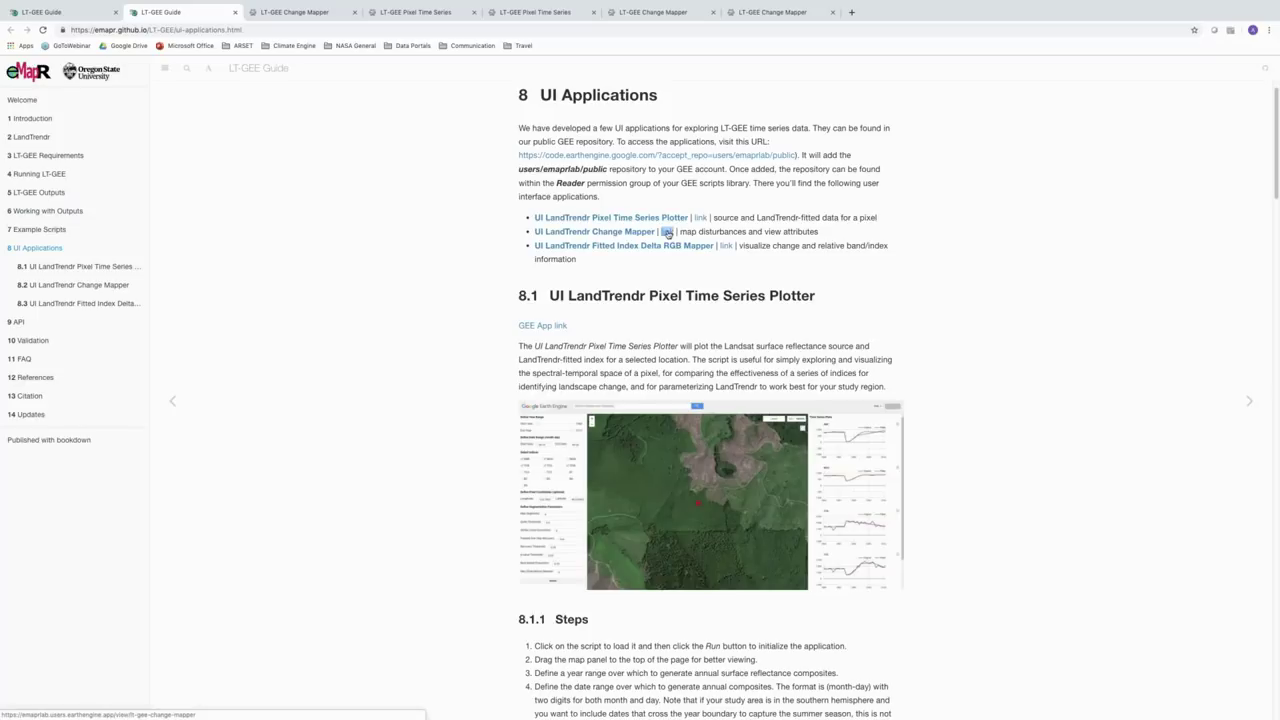
{"action": "right_click", "coordinate": [667, 234]}
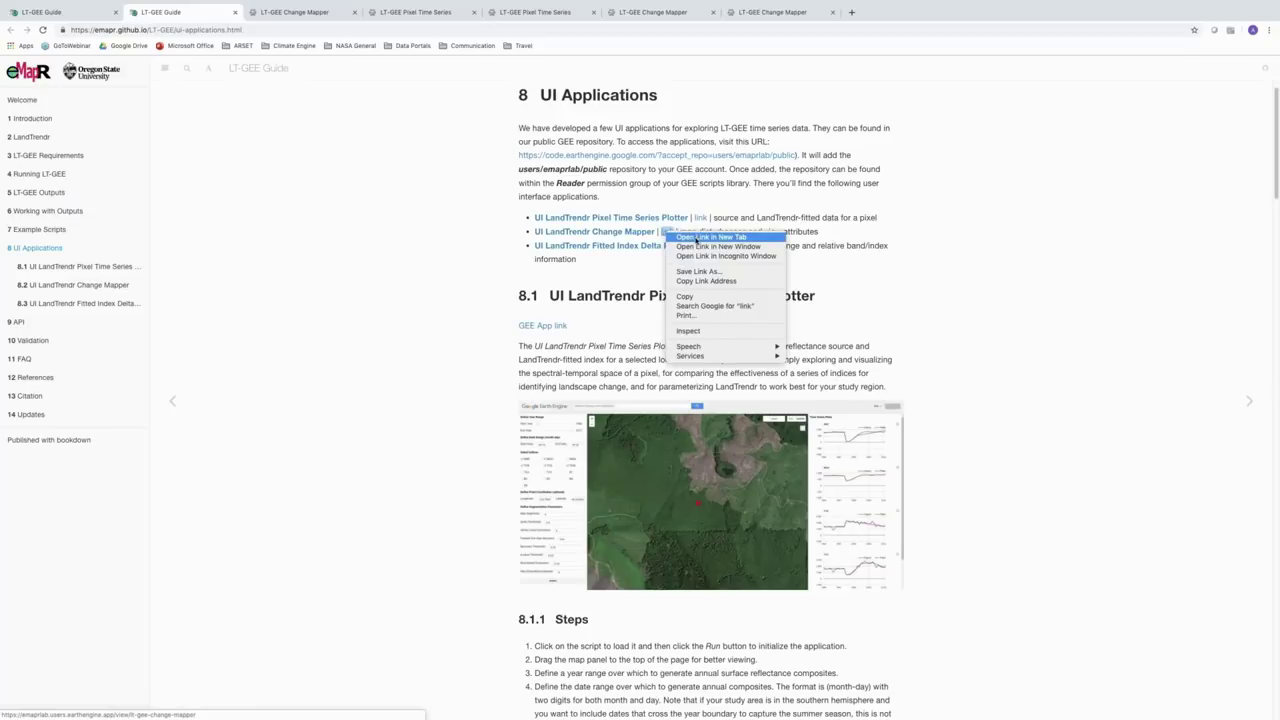
{"action": "left_click", "coordinate": [710, 237]}
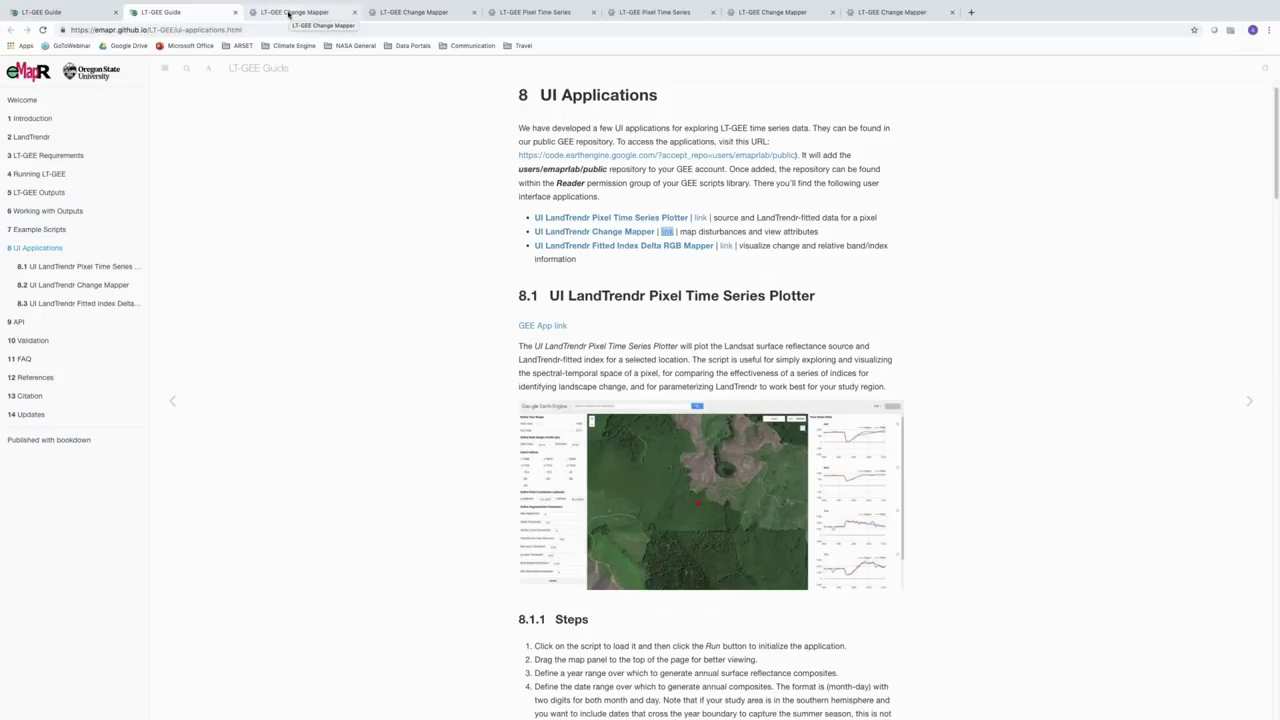
{"action": "left_click", "coordinate": [289, 13]}
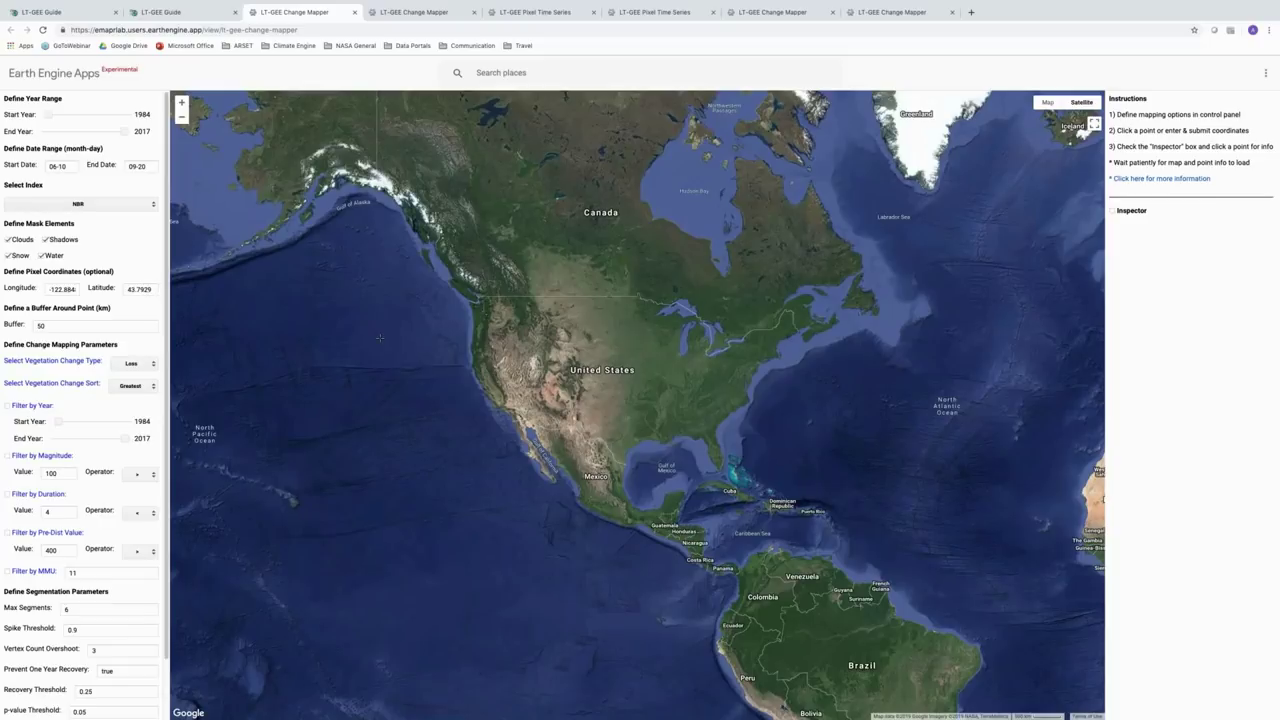
Step: Set the pixel coordinates to longitude -119.852 and latitude 37.8514, and submit the change mapping request
{"action": "left_click_drag", "start_coordinate": [48, 288], "coordinate": [123, 293]}
{"action": "type", "text": "-"}
{"action": "type", "text": "119.852"}
{"action": "left_click", "coordinate": [153, 289]}
{"action": "left_click_drag", "start_coordinate": [153, 289], "coordinate": [126, 289]}
{"action": "type", "text": "37.8514"}
{"action": "left_click_drag", "start_coordinate": [168, 505], "coordinate": [170, 590]}
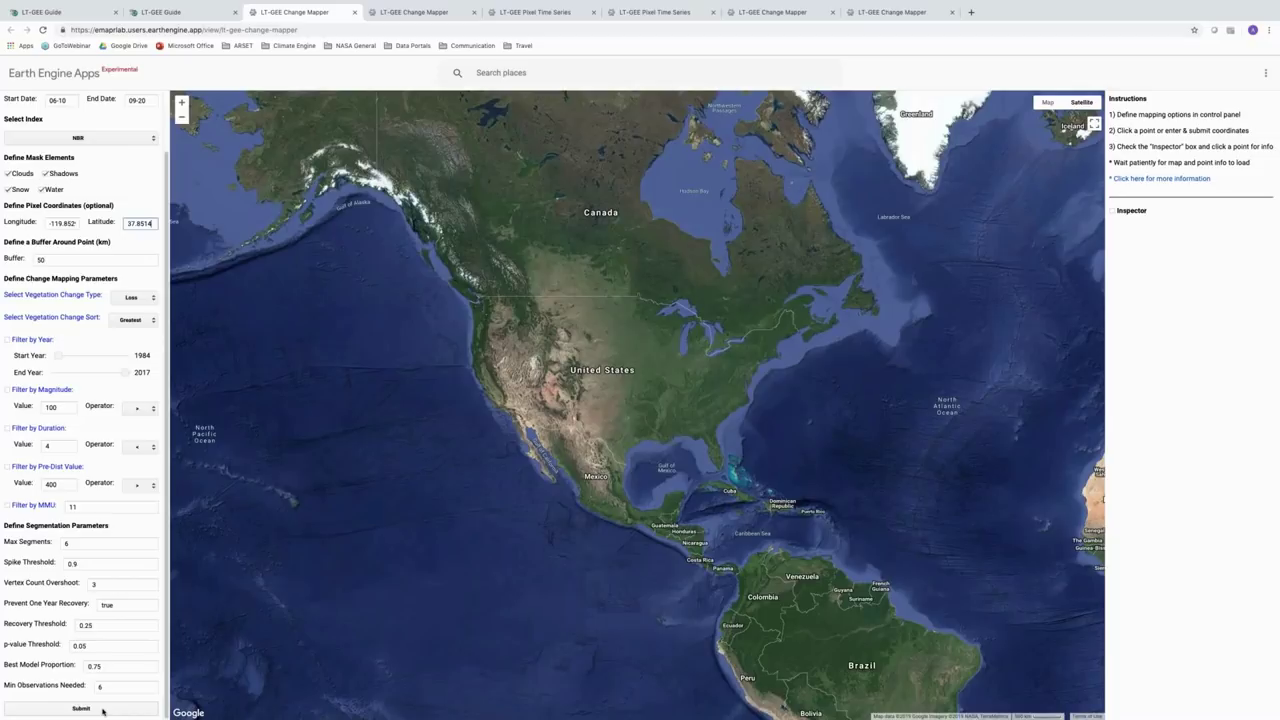
{"action": "left_click", "coordinate": [103, 711]}
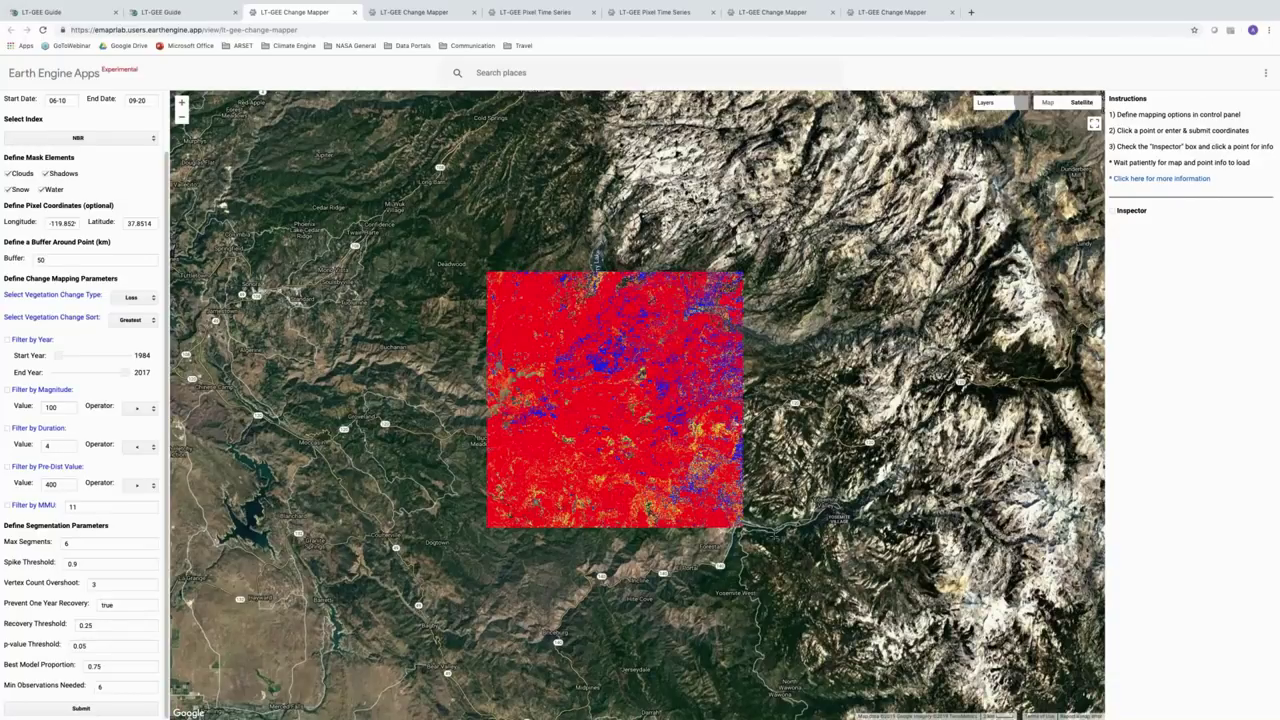
Step: Switch to the other, fully loaded Change Mapper map and show the Year of Detection layer's visualization parameters
{"action": "mouse_move", "coordinate": [994, 103]}
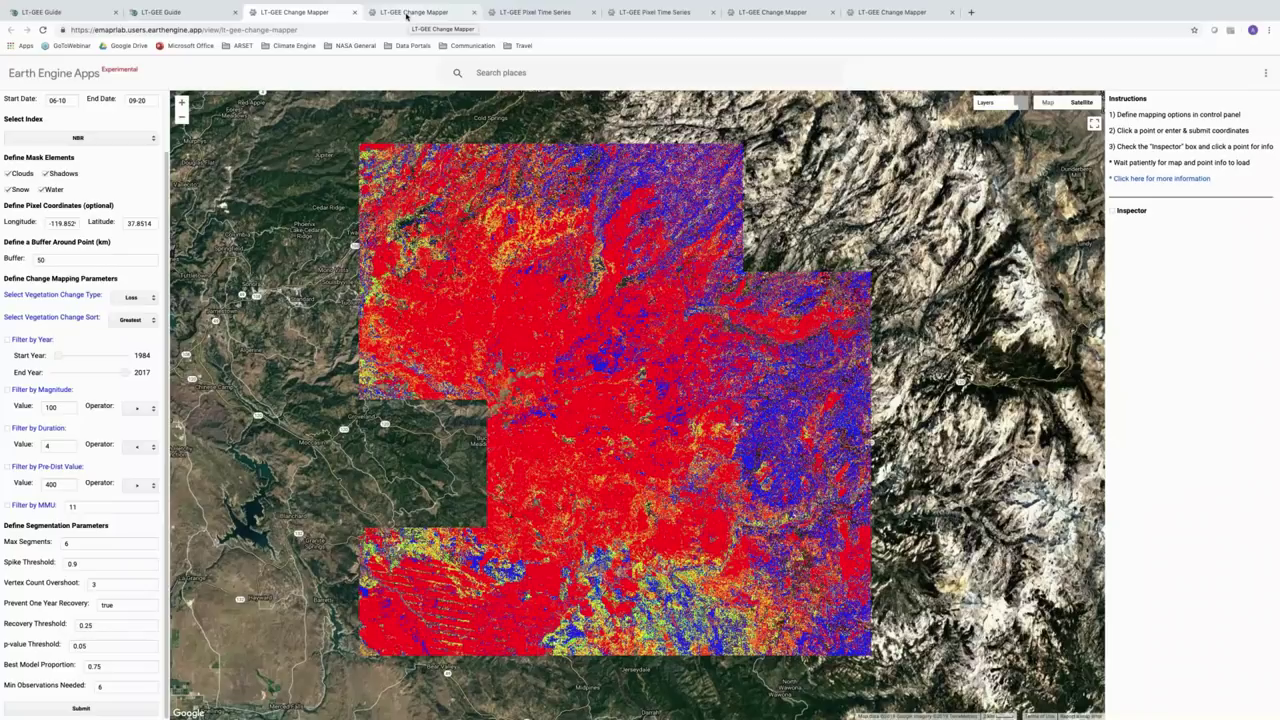
{"action": "left_click", "coordinate": [406, 13]}
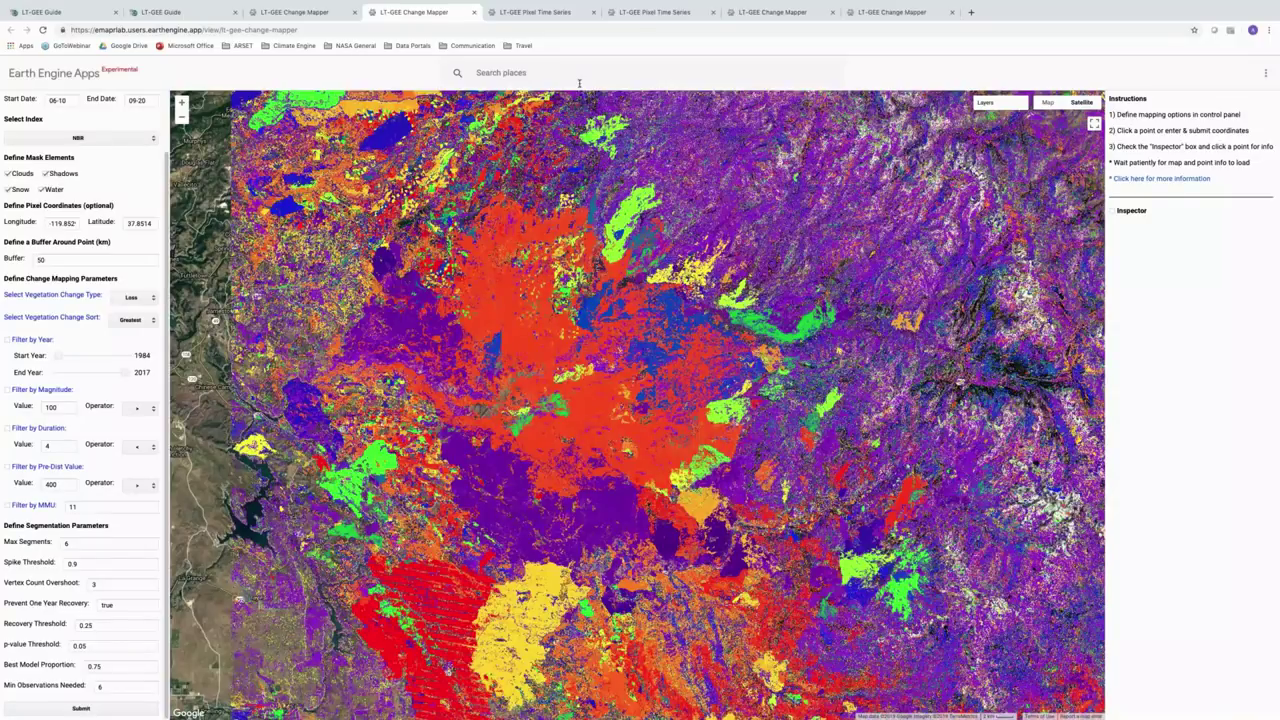
{"action": "mouse_move", "coordinate": [985, 103]}
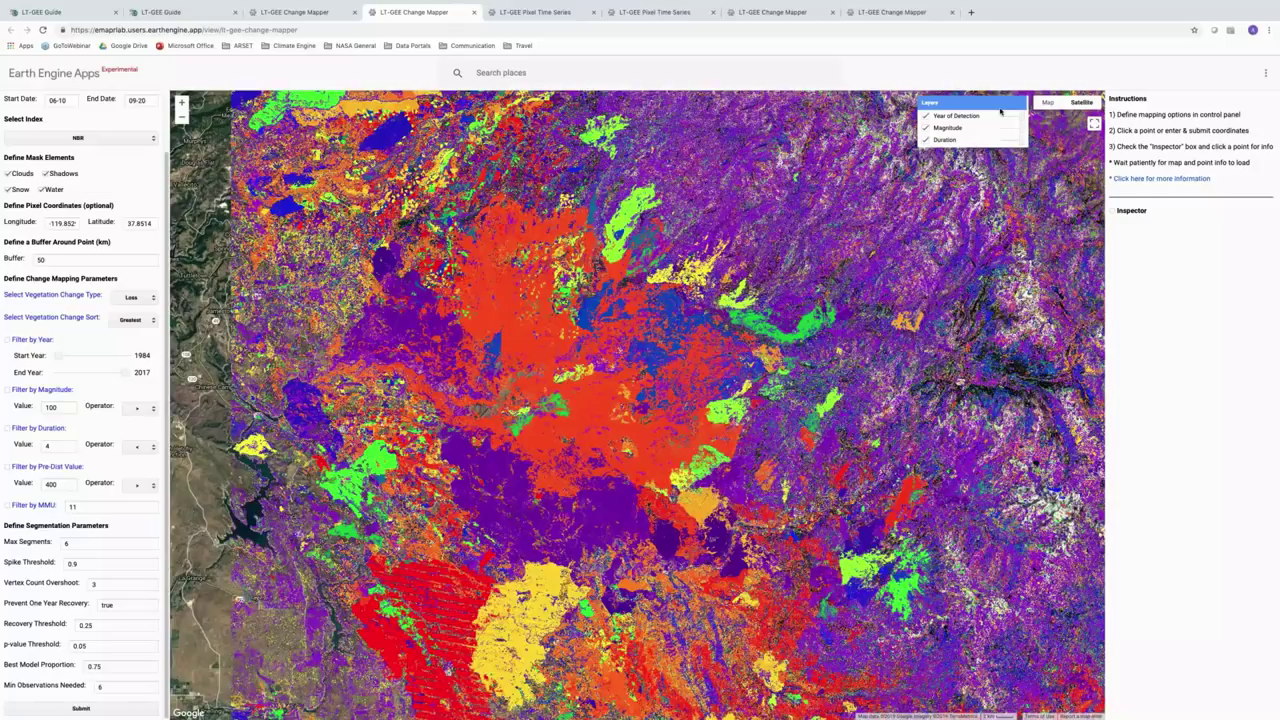
{"action": "mouse_move", "coordinate": [988, 117]}
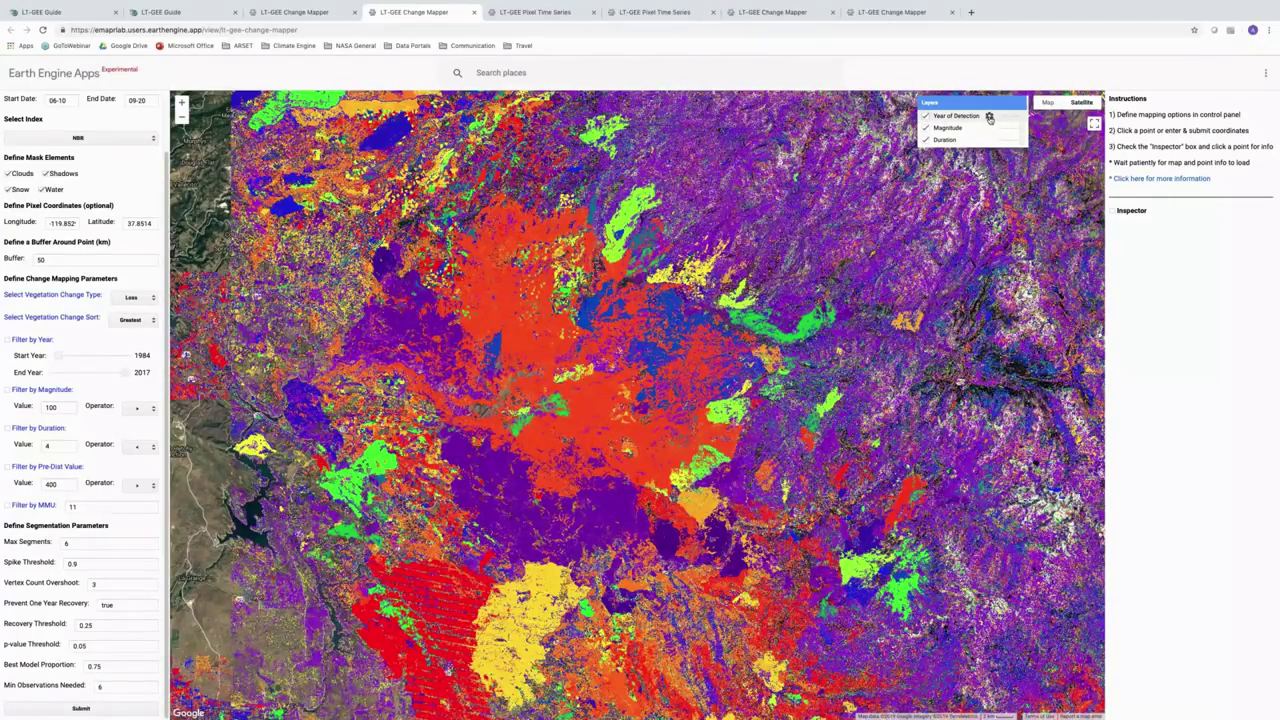
{"action": "left_click", "coordinate": [989, 117]}
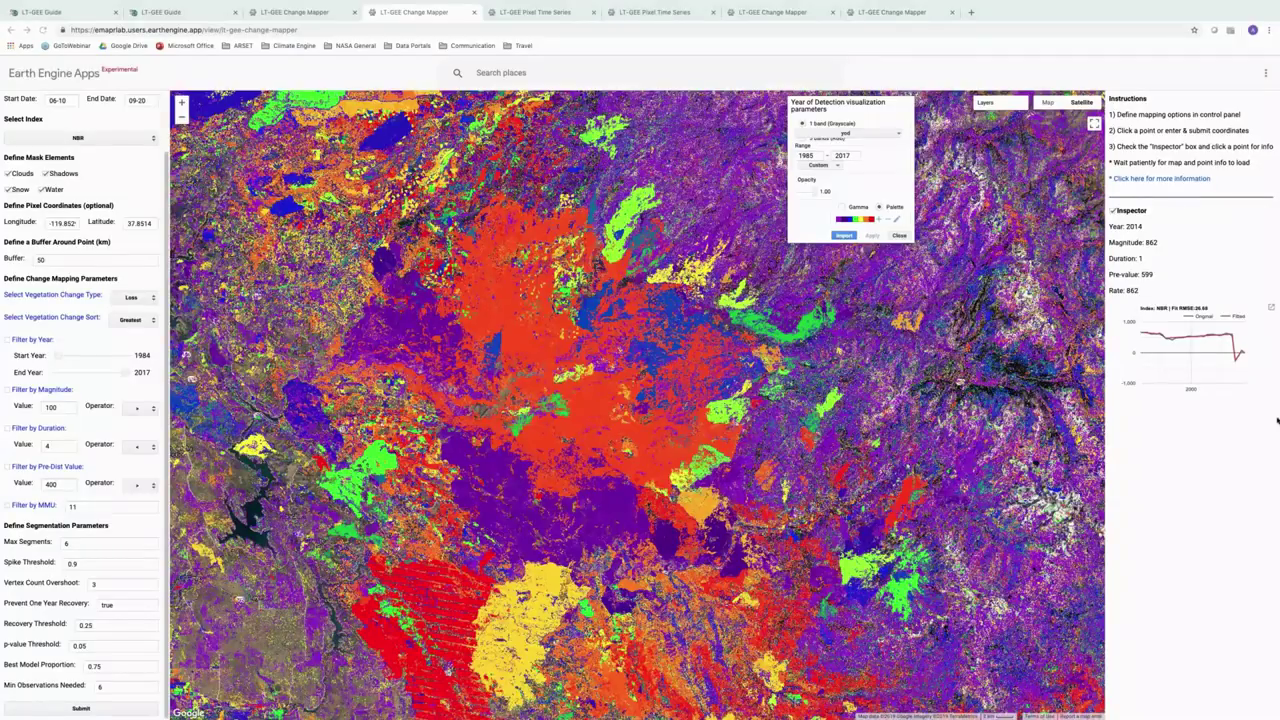
Step: Enlarge the inspected pixel's NBR time series chart and examine the original and fitted values around the 2014 drop and recovery
{"action": "left_click", "coordinate": [1272, 307]}
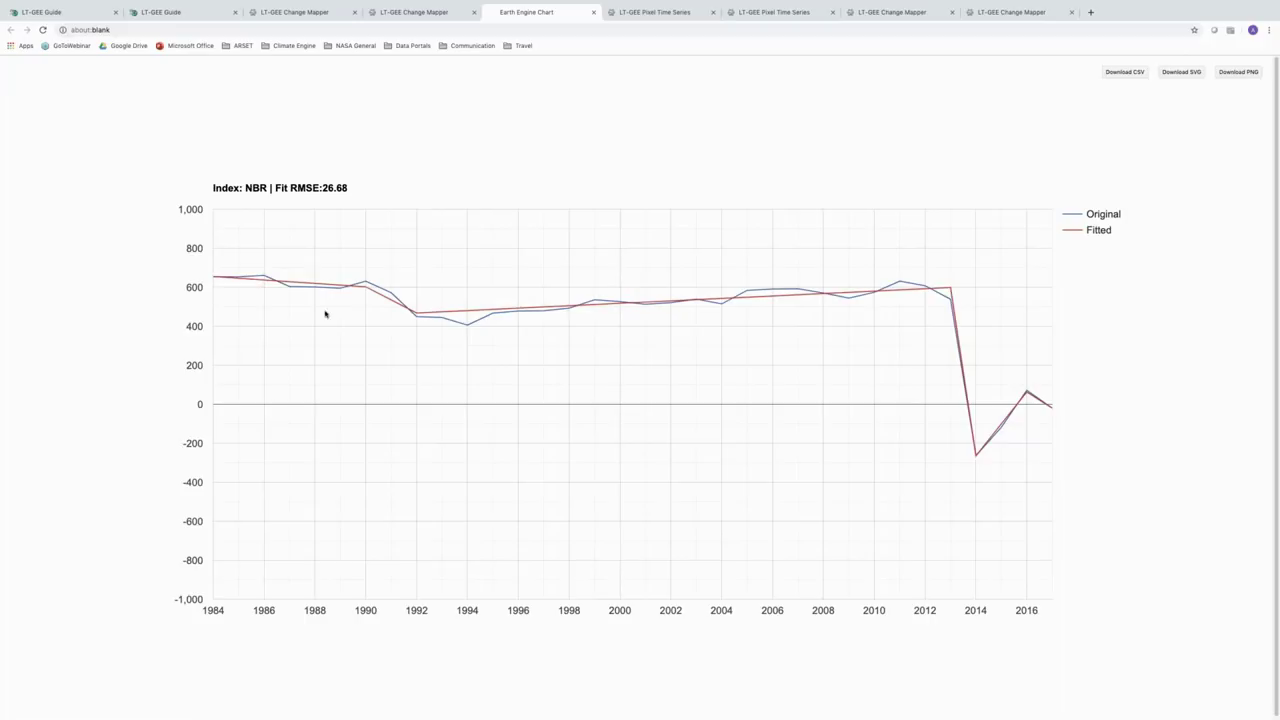
{"action": "mouse_move", "coordinate": [239, 285]}
{"action": "mouse_move", "coordinate": [976, 459]}
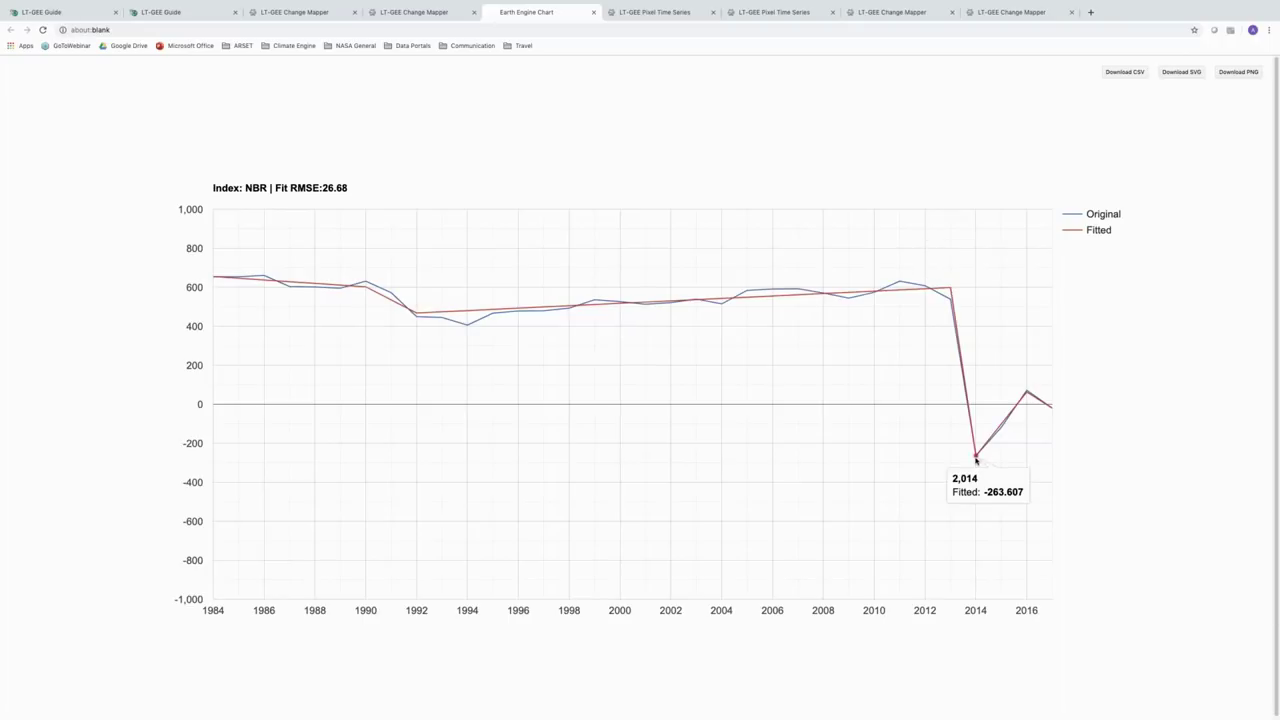
{"action": "mouse_move", "coordinate": [441, 316]}
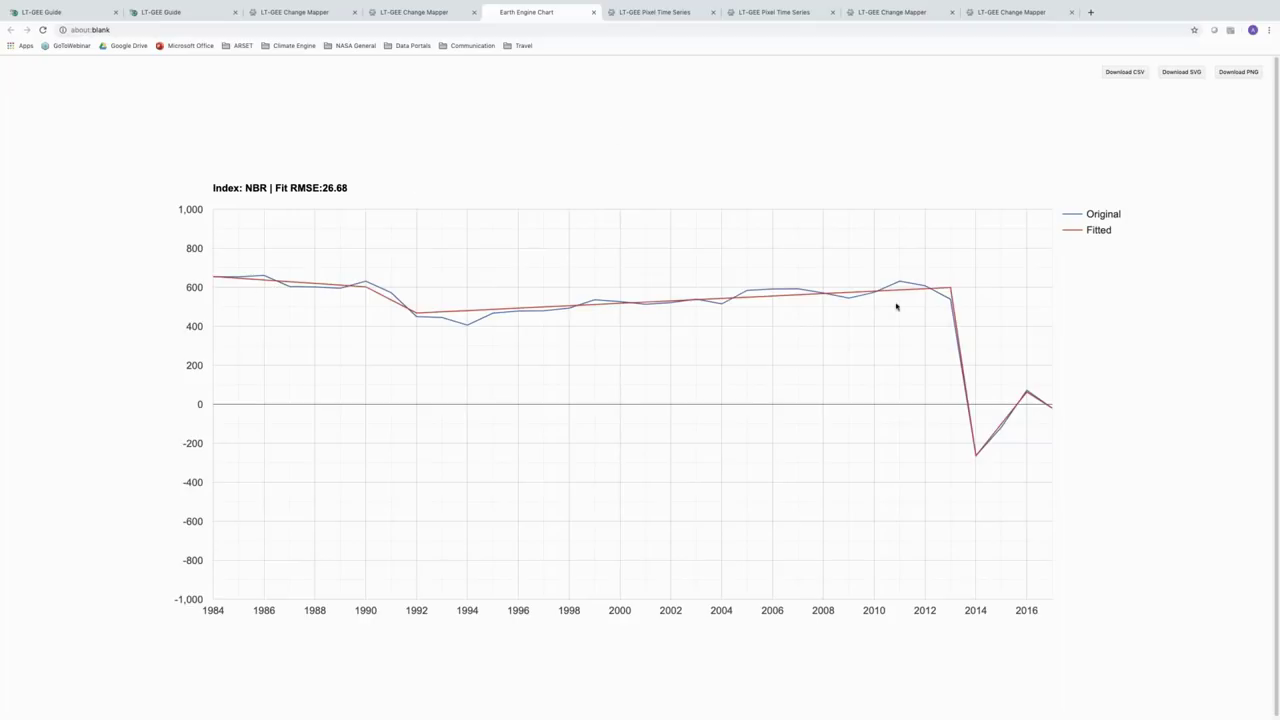
{"action": "mouse_move", "coordinate": [951, 303]}
{"action": "mouse_move", "coordinate": [977, 460]}
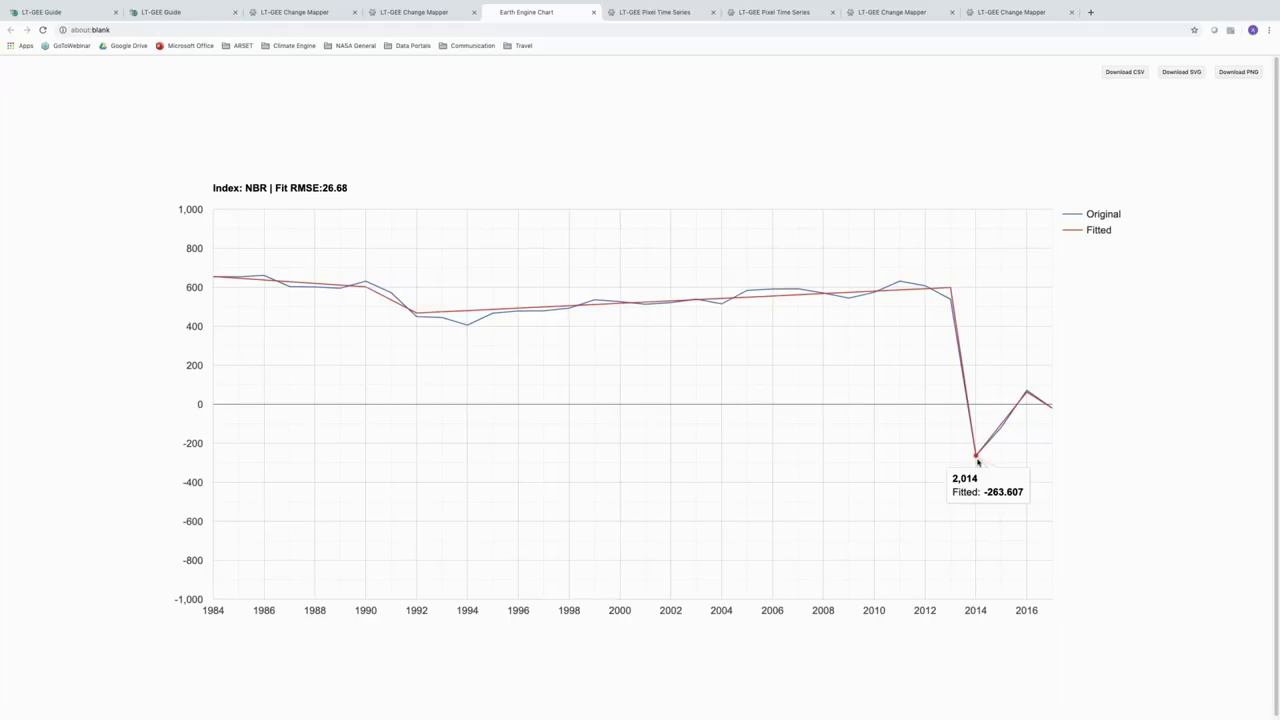
{"action": "mouse_move", "coordinate": [950, 290]}
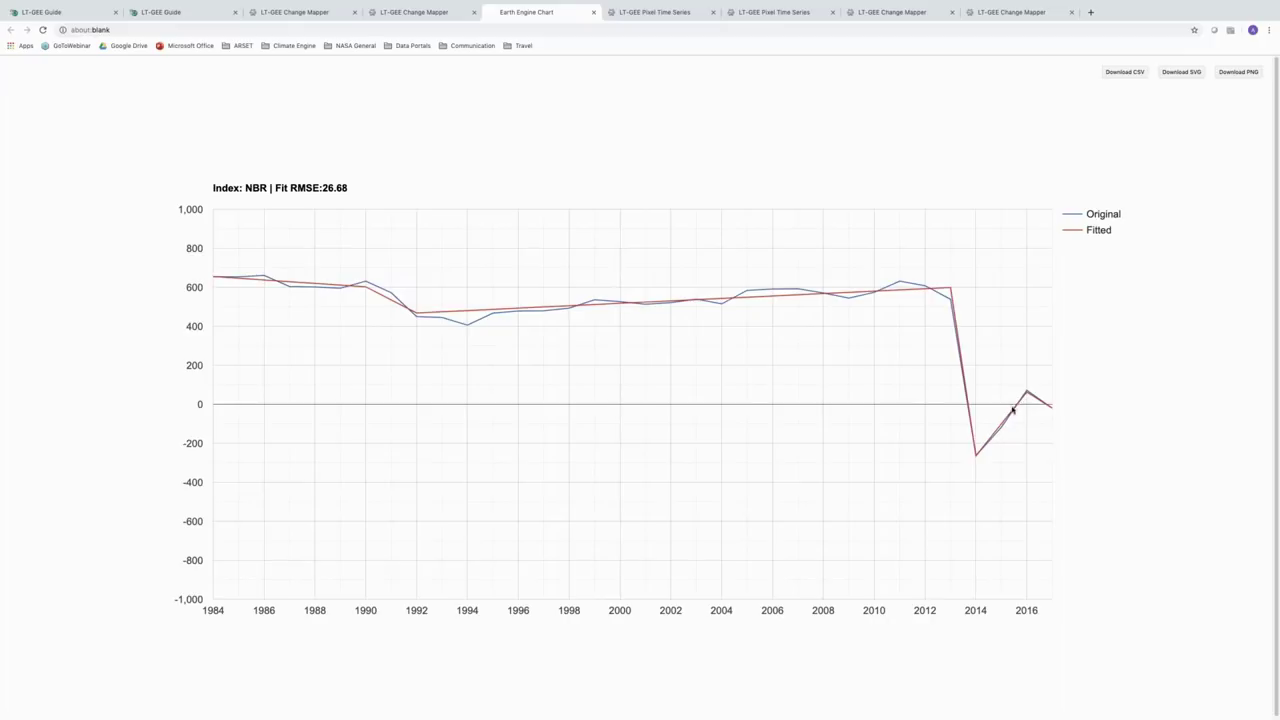
{"action": "mouse_move", "coordinate": [1001, 426]}
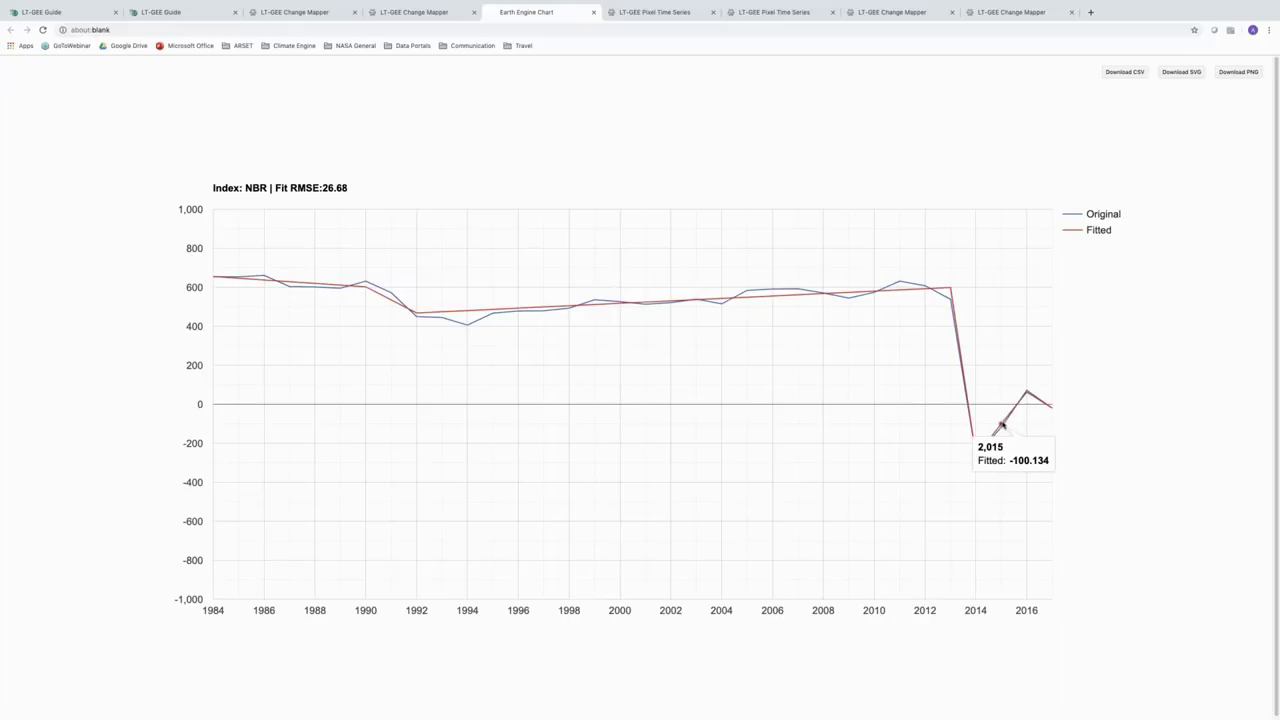
{"action": "mouse_move", "coordinate": [1026, 392]}
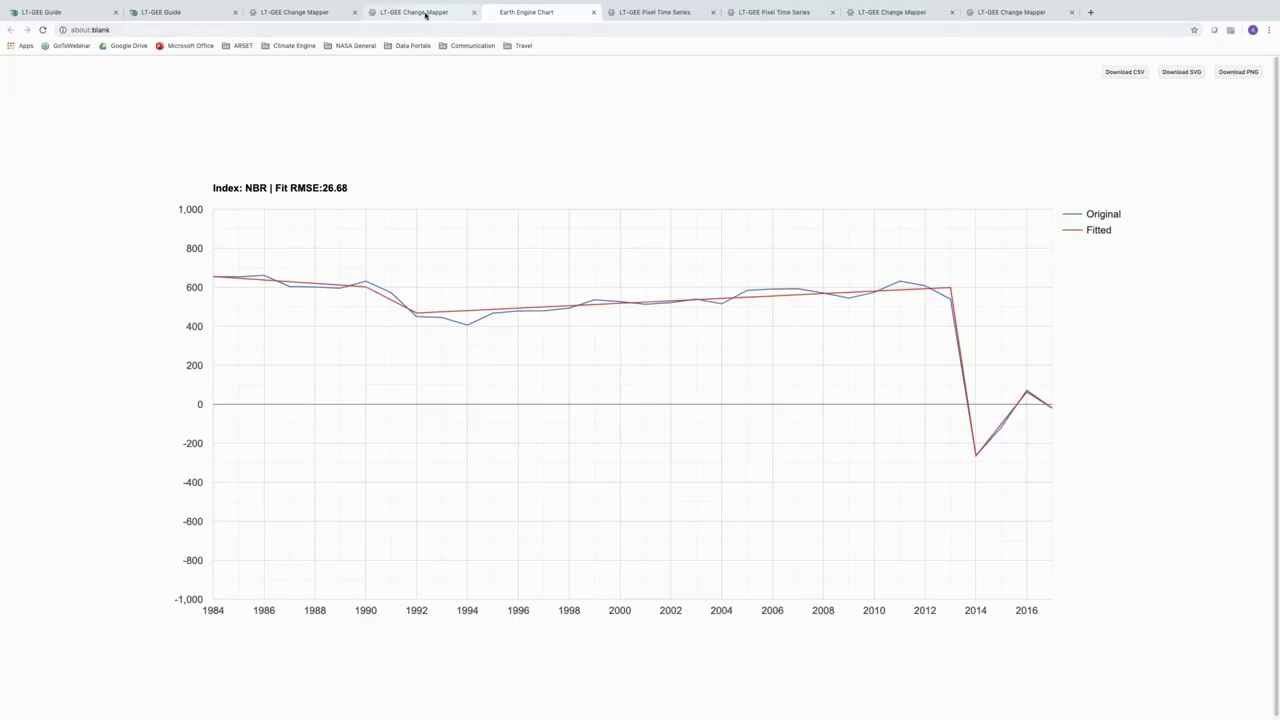
Step: Return to the loaded change map, examine another pixel's NBR chart in the Inspector, and dismiss the Year of Detection parameters
{"action": "left_click", "coordinate": [425, 14]}
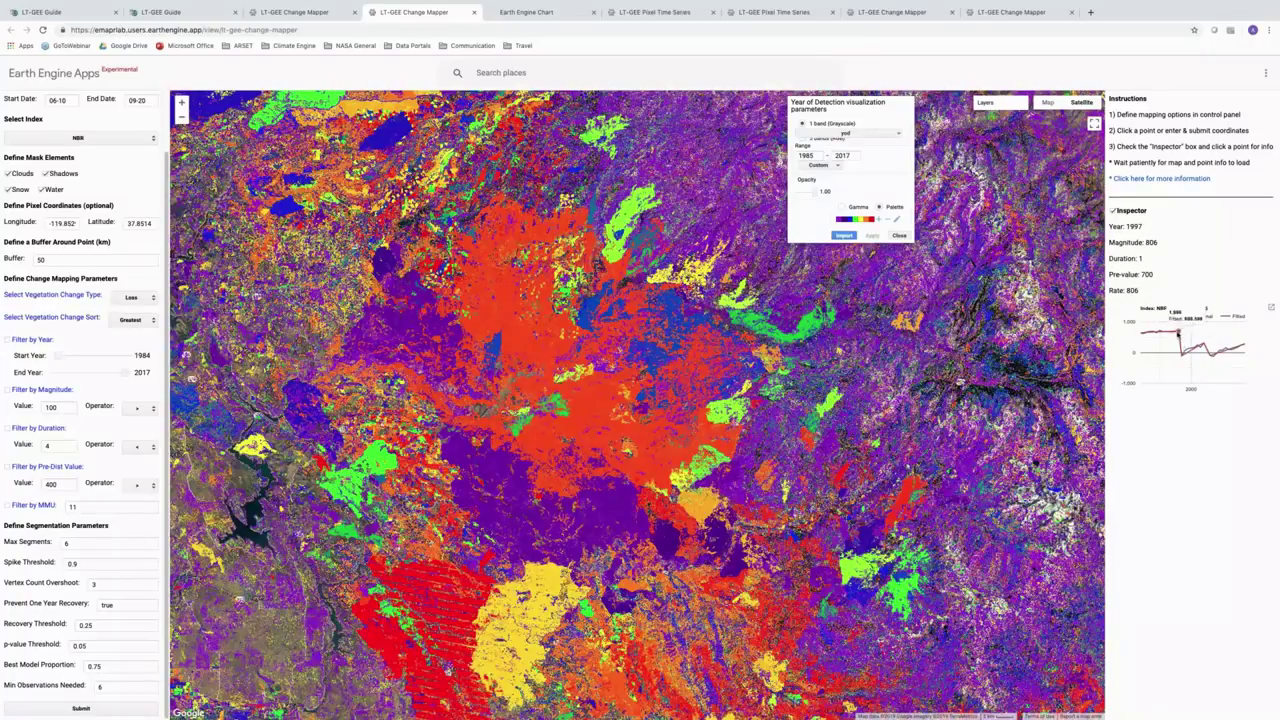
{"action": "mouse_move", "coordinate": [1182, 358]}
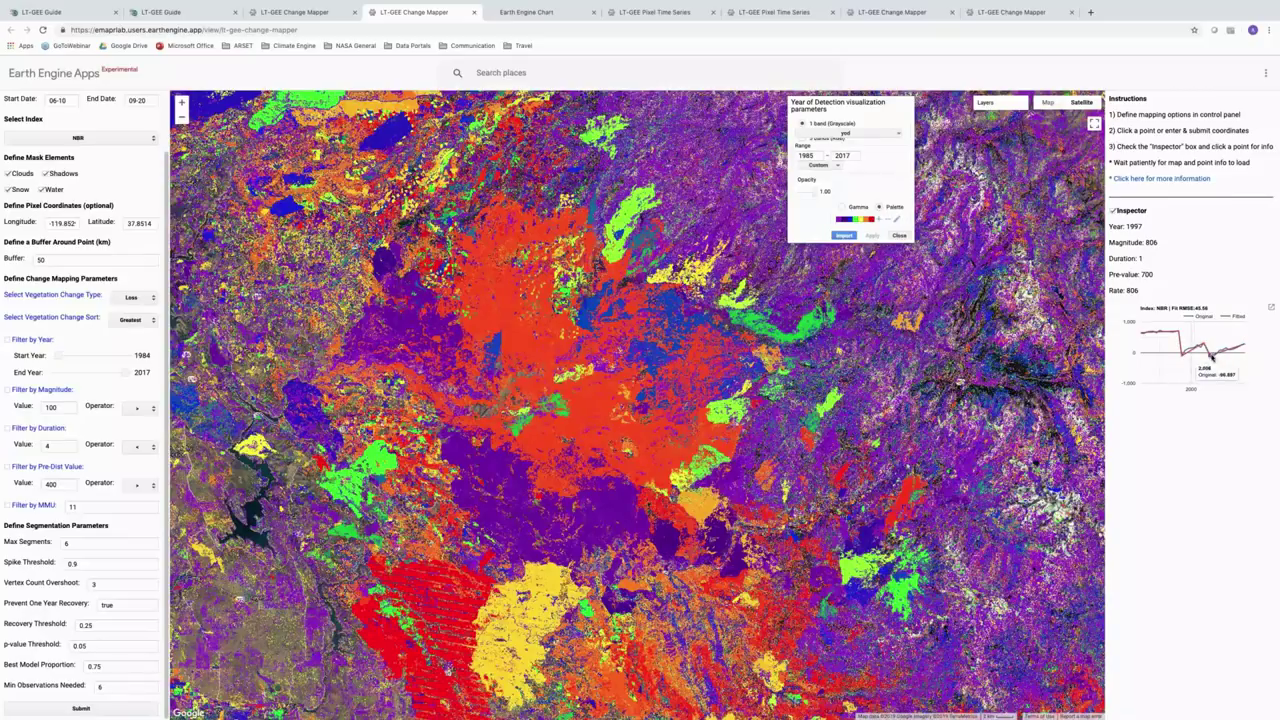
{"action": "mouse_move", "coordinate": [1170, 335]}
{"action": "left_click", "coordinate": [899, 236]}
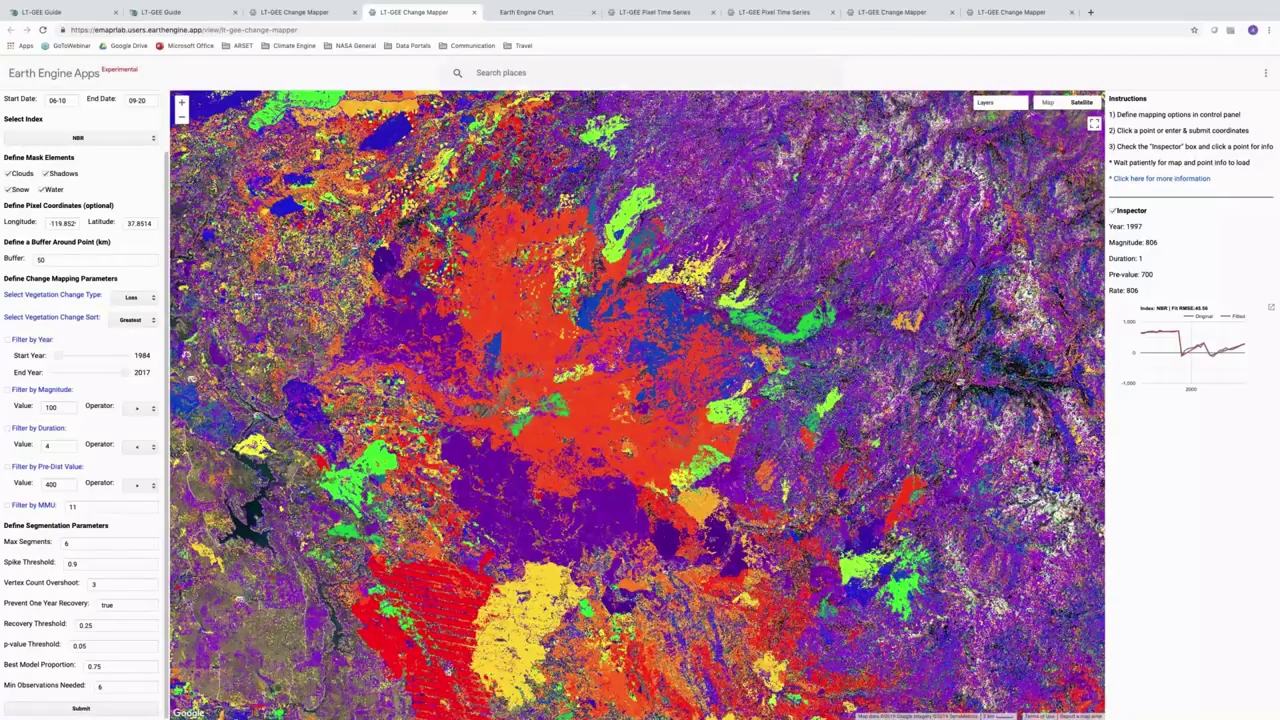
Step: Hide the Year of Detection layer and review the Magnitude layer's visualization parameters
{"action": "mouse_move", "coordinate": [985, 103]}
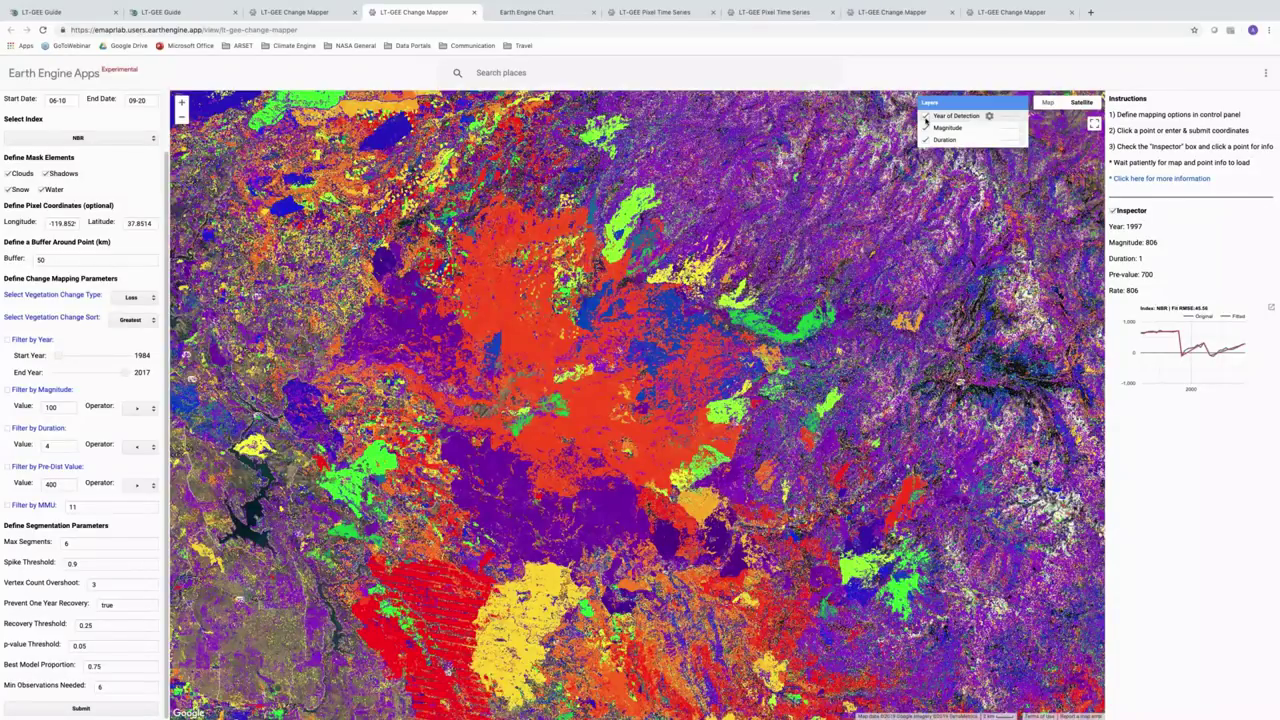
{"action": "left_click", "coordinate": [926, 117]}
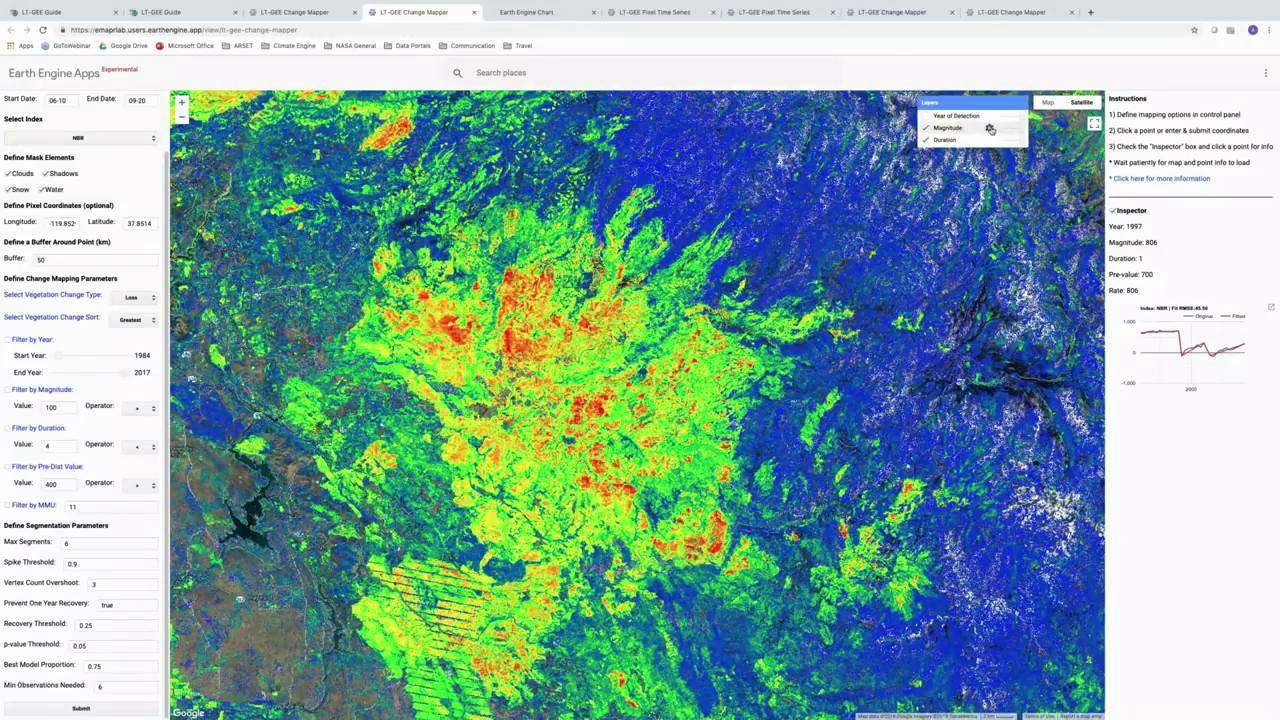
{"action": "left_click", "coordinate": [990, 128]}
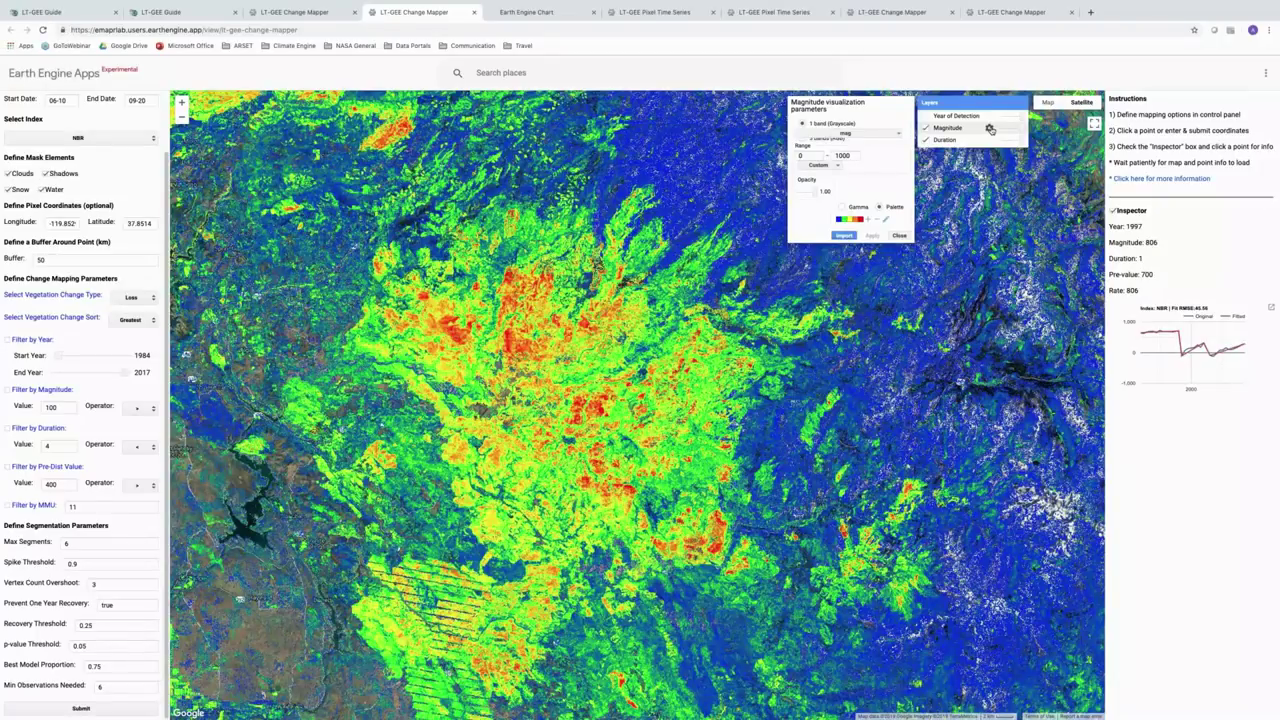
{"action": "mouse_move", "coordinate": [1046, 5]}
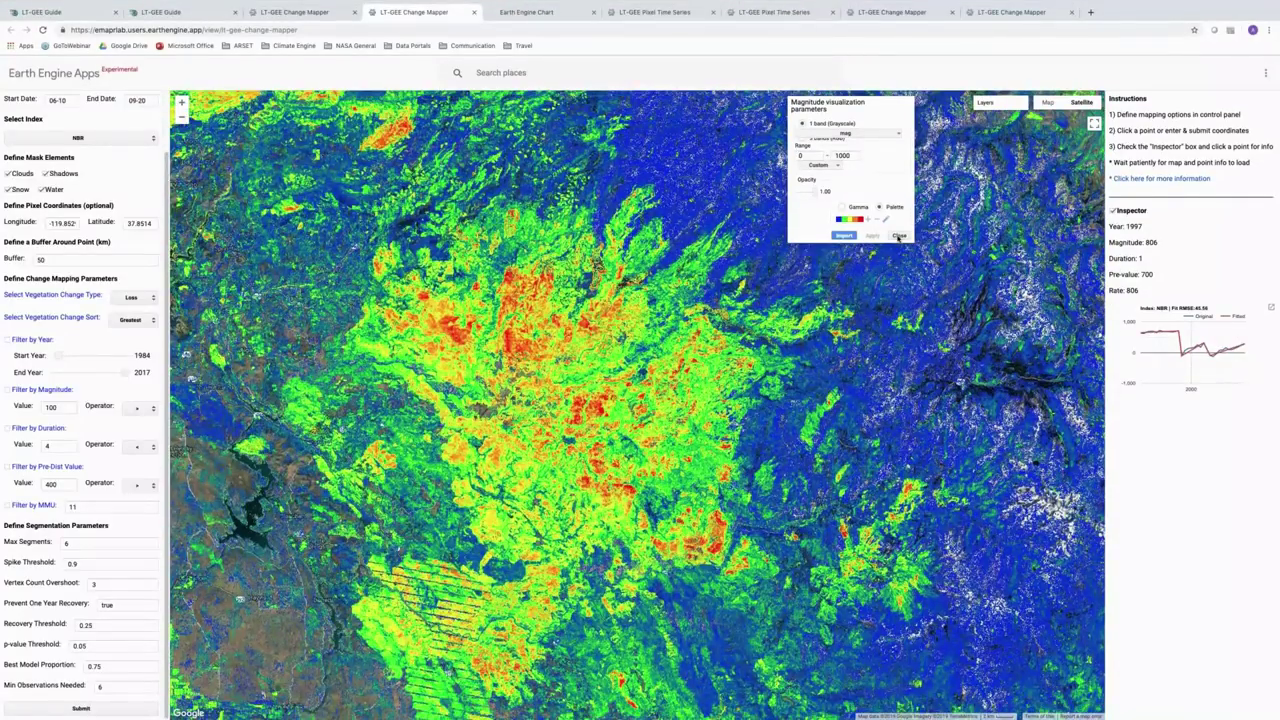
{"action": "left_click", "coordinate": [899, 236]}
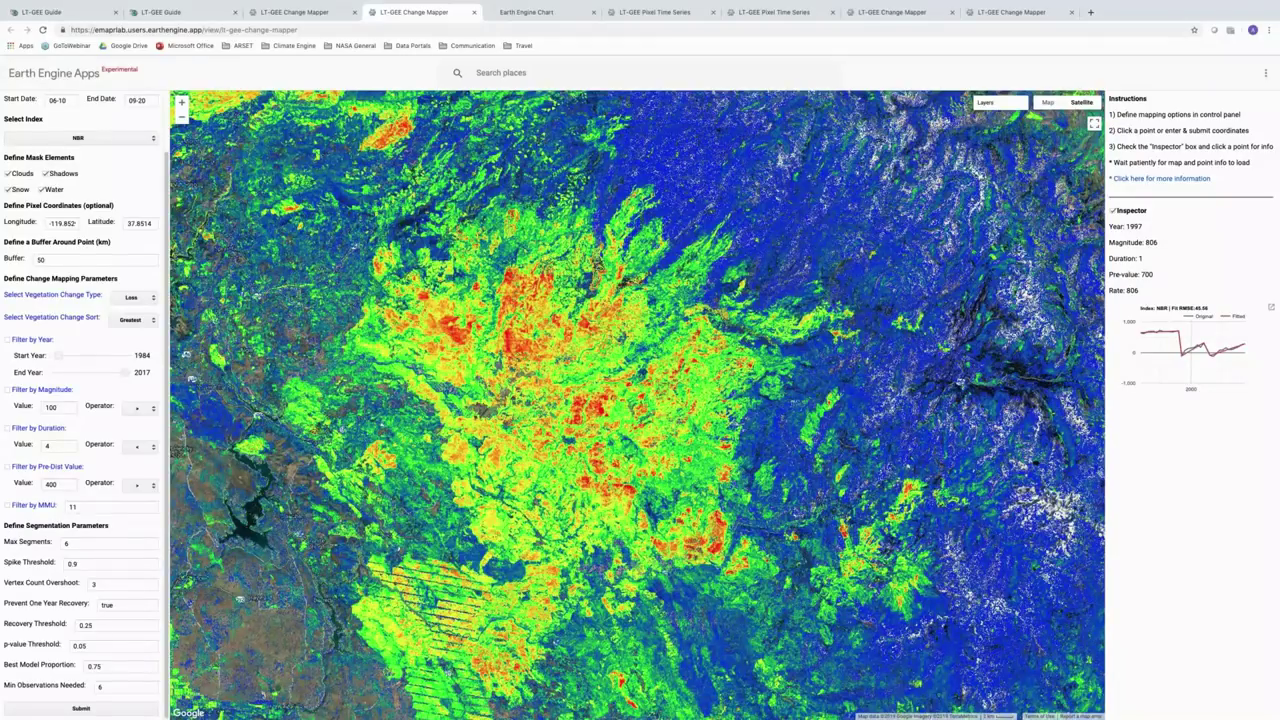
Step: Hide the Magnitude layer and review the Duration layer's visualization parameters
{"action": "mouse_move", "coordinate": [985, 103]}
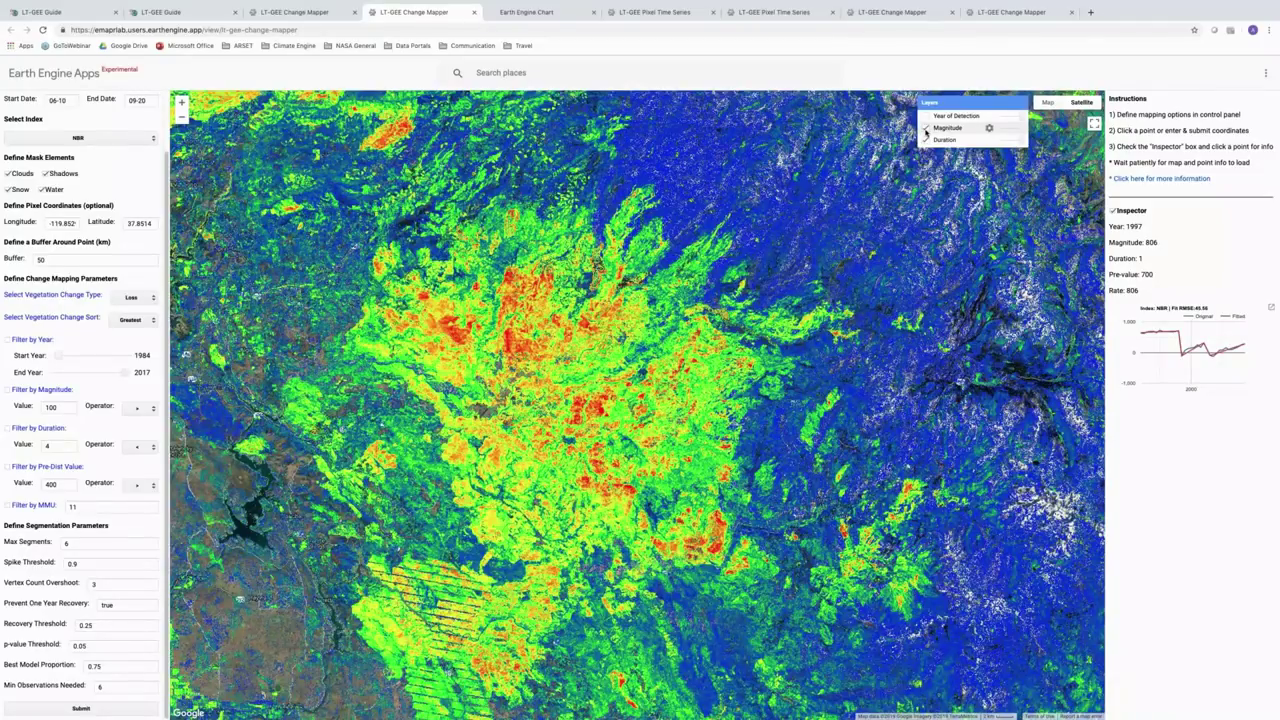
{"action": "left_click", "coordinate": [926, 130]}
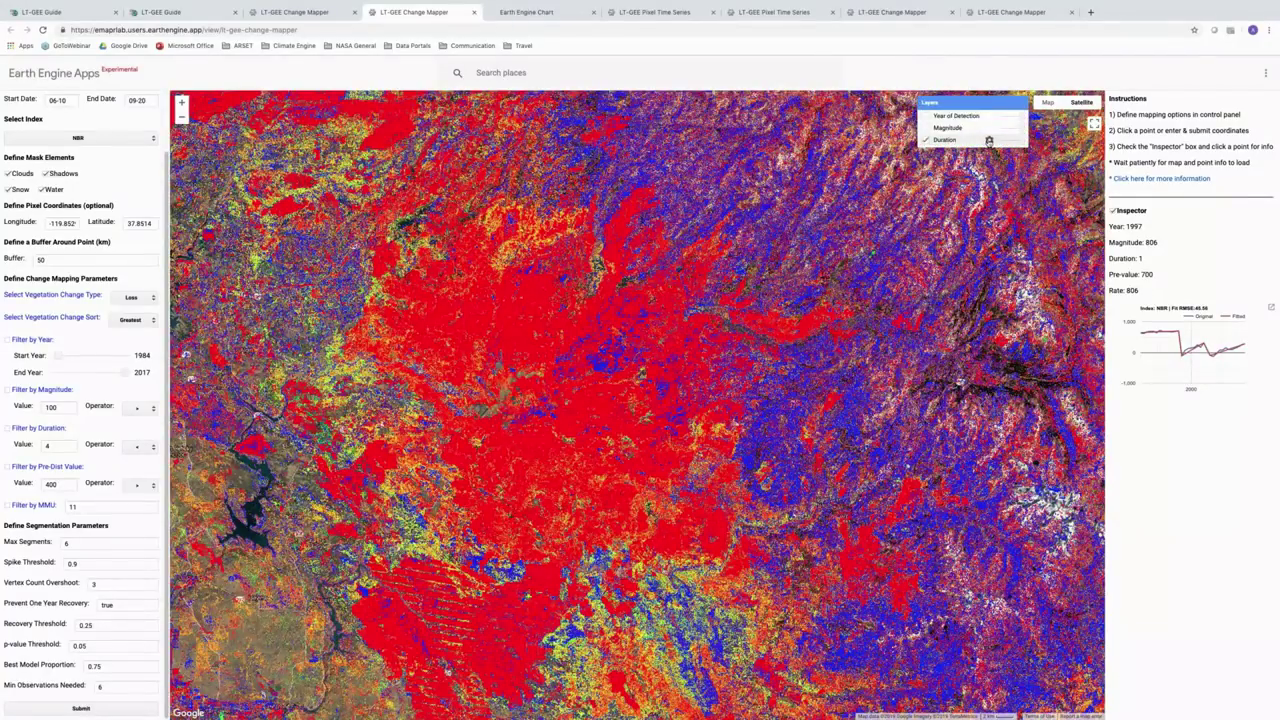
{"action": "left_click", "coordinate": [989, 140]}
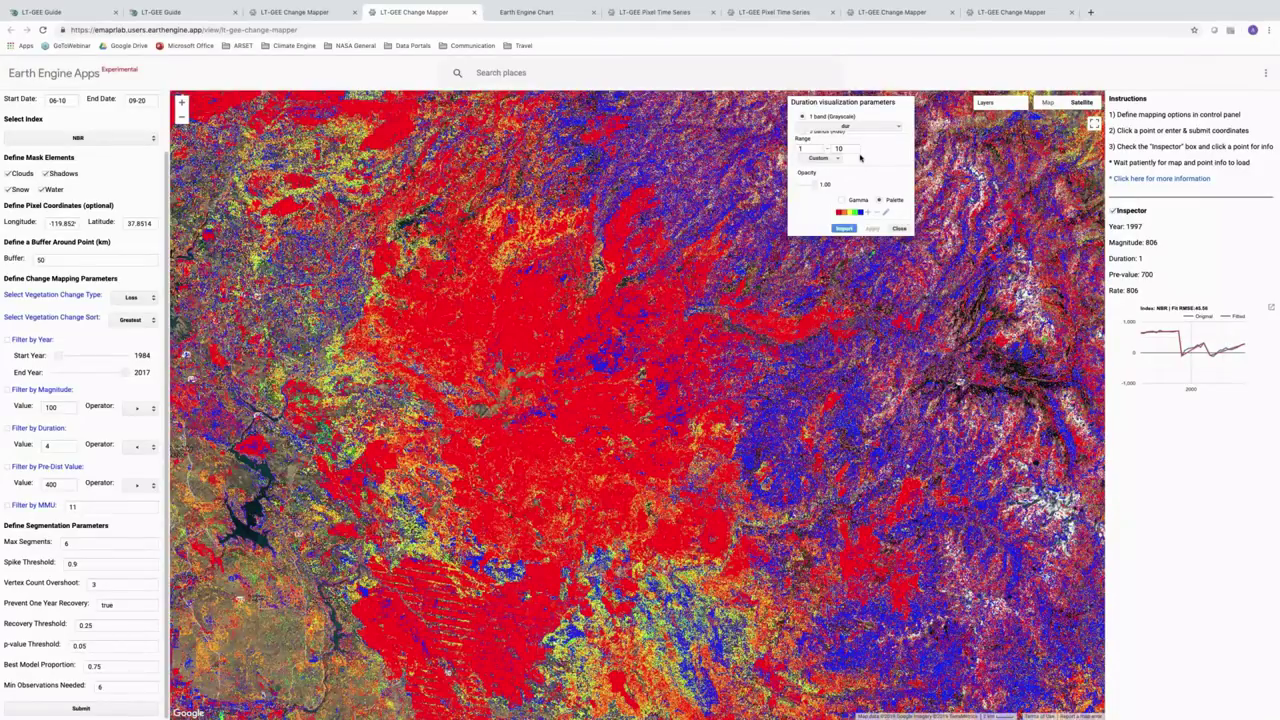
{"action": "left_click", "coordinate": [899, 228]}
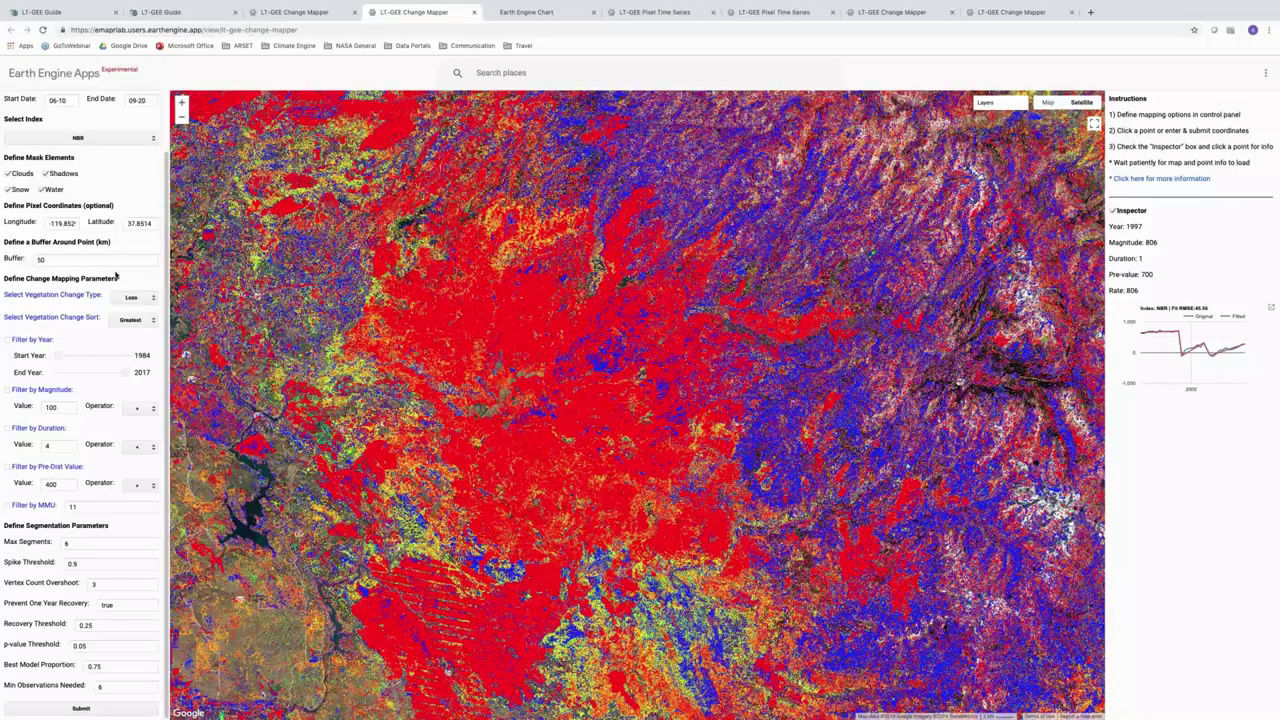
Step: Return to the guide's UI Applications page and open the UI LandTrendr Pixel Time Series Plotter app in a new tab
{"action": "scroll", "coordinate": [166, 250], "scroll_direction": "up", "scroll_amount": 3}
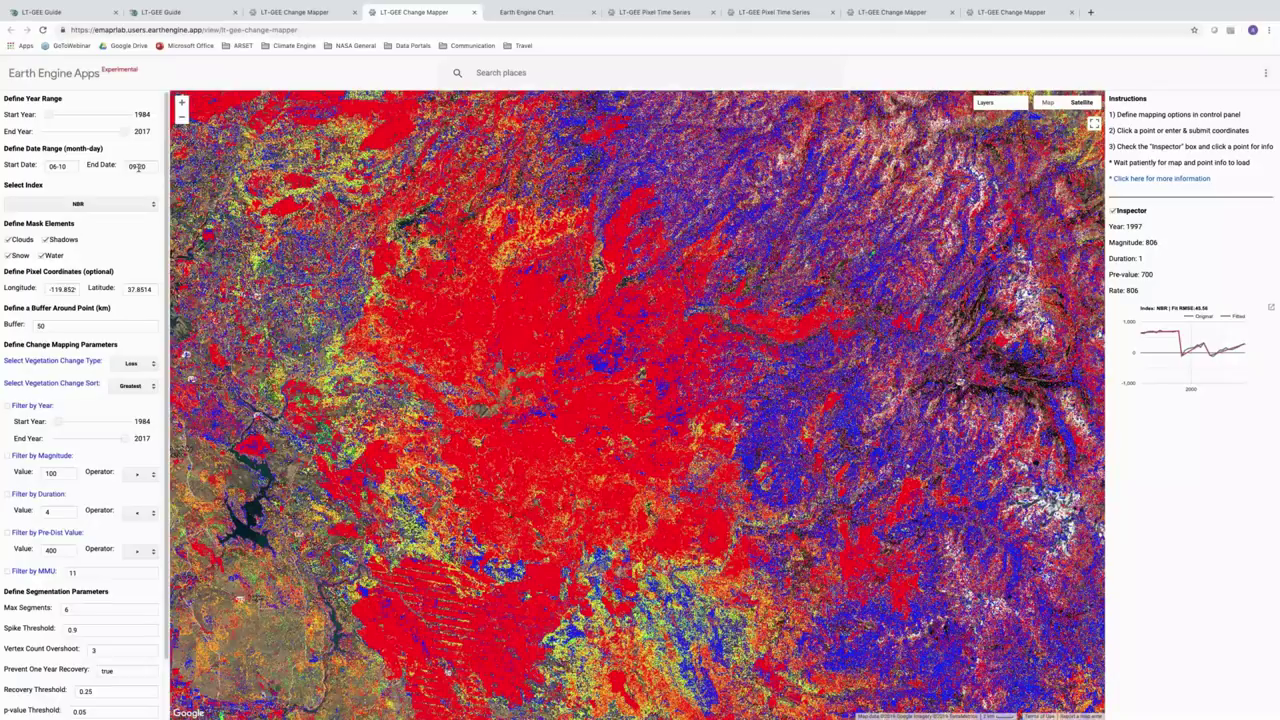
{"action": "left_click", "coordinate": [176, 12]}
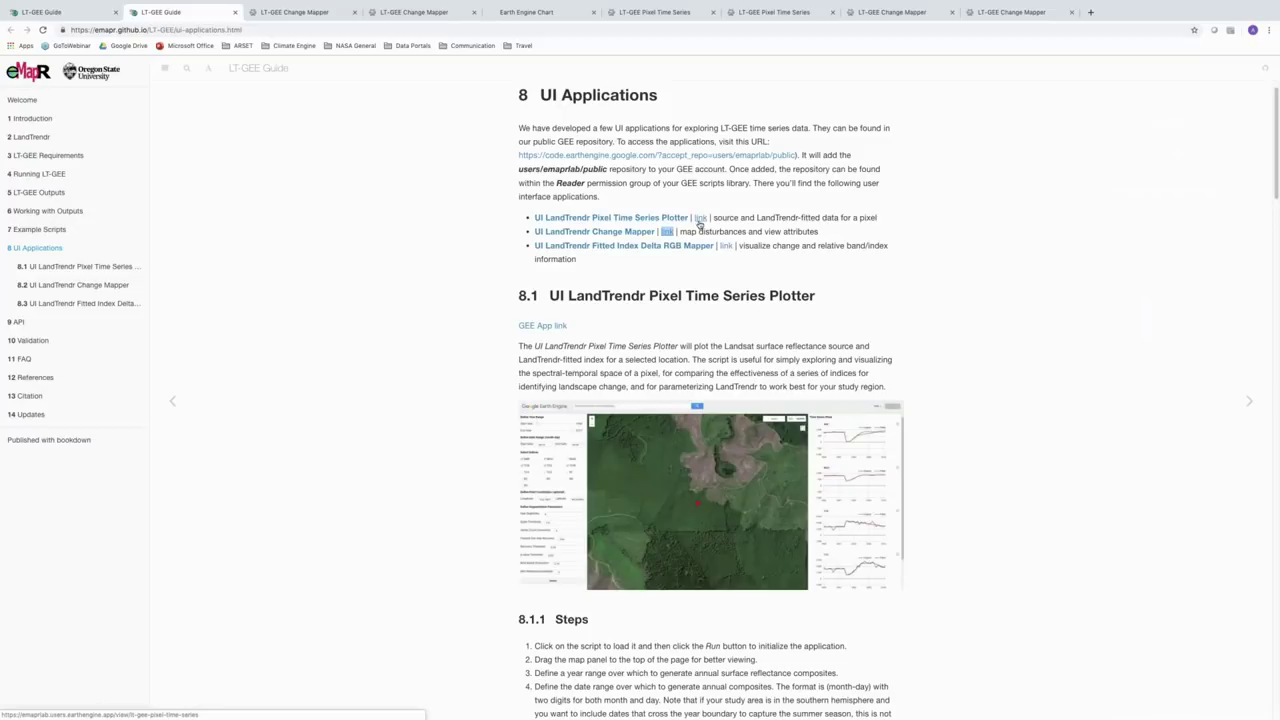
{"action": "right_click", "coordinate": [700, 220]}
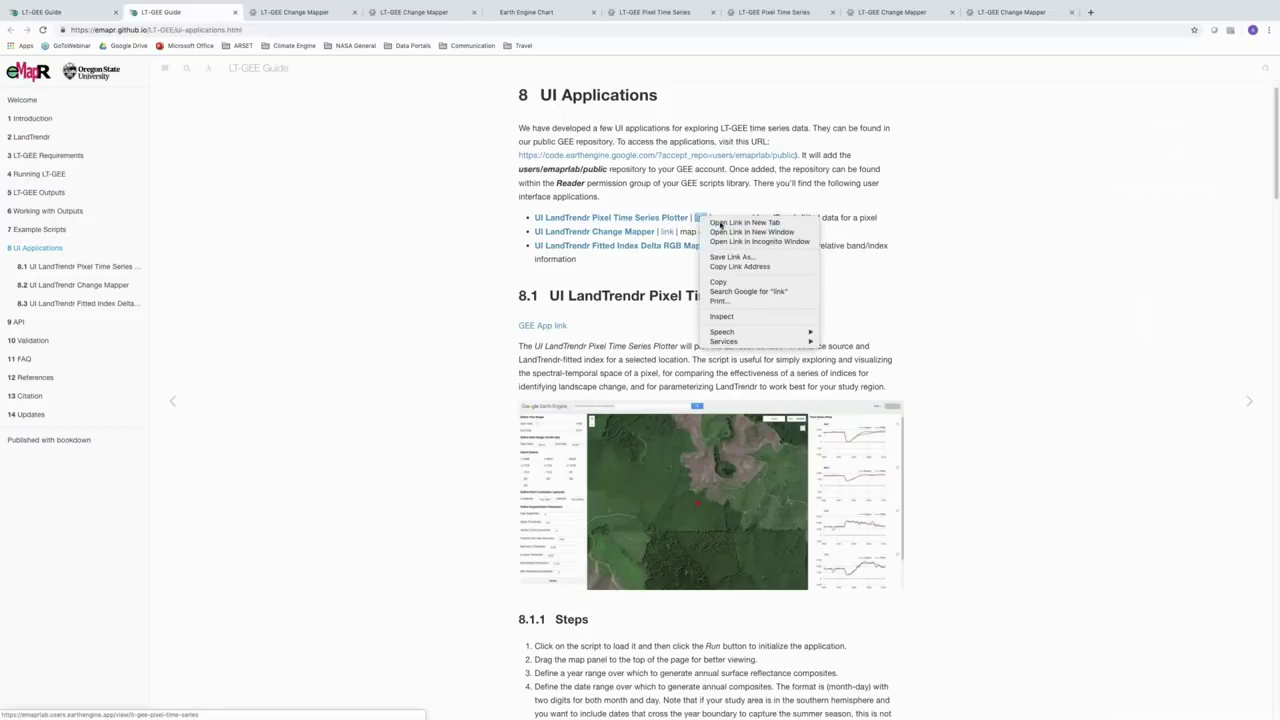
{"action": "key", "text": "Escape"}
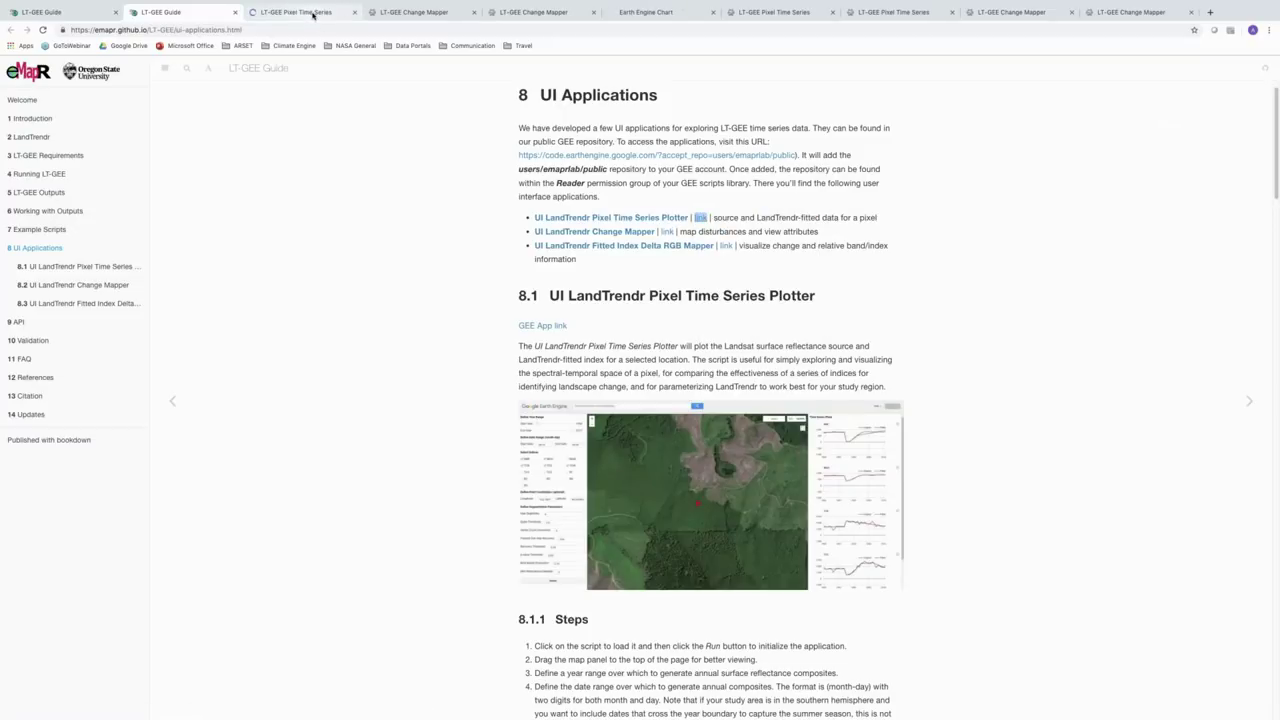
Step: In the Pixel Time Series Plotter, set the years to 2000–2017 and add NDVI, NDMI and TCB to the selected indices
{"action": "left_click", "coordinate": [313, 14]}
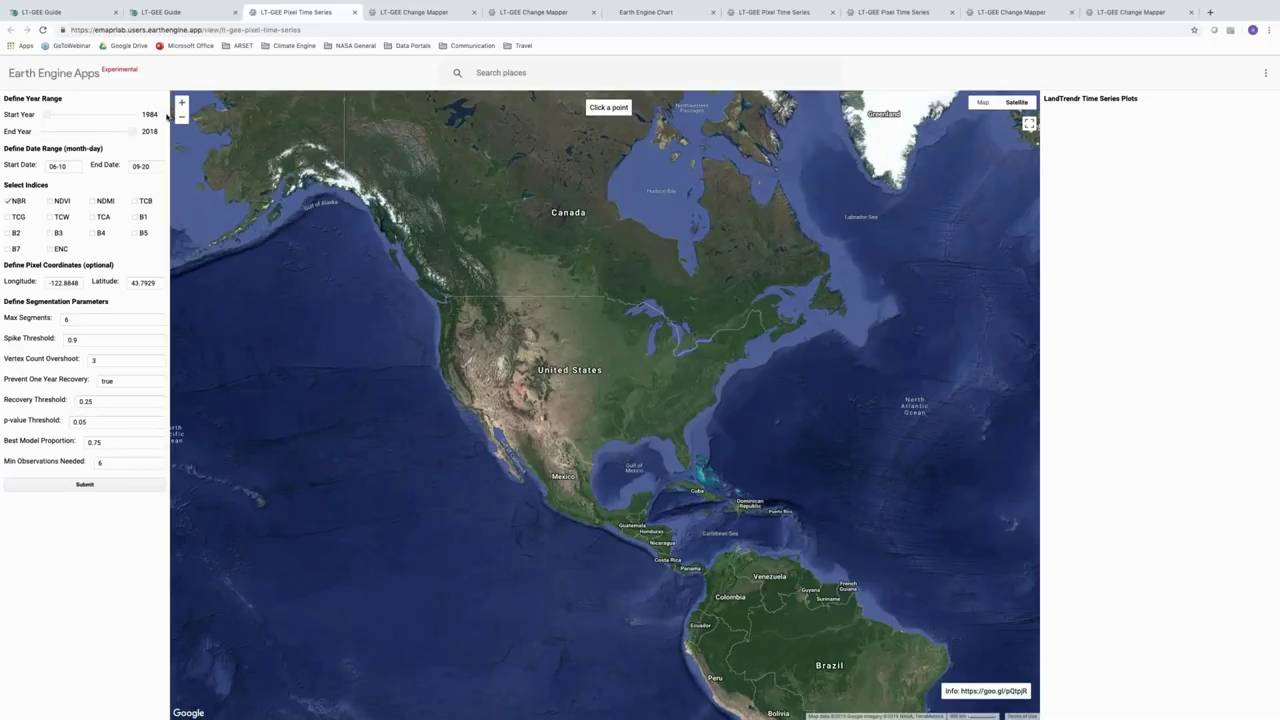
{"action": "left_click_drag", "start_coordinate": [47, 117], "coordinate": [130, 133]}
{"action": "left_click", "coordinate": [51, 202]}
{"action": "left_click", "coordinate": [92, 202]}
{"action": "left_click", "coordinate": [136, 203]}
Step: Set the pixel coordinates to longitude -119.8529 and latitude 37.8514, and submit them to plot the time series
{"action": "left_click_drag", "start_coordinate": [82, 283], "coordinate": [34, 284]}
{"action": "key", "text": "BackSpace"}
{"action": "type", "text": "-119.8529"}
{"action": "left_click_drag", "start_coordinate": [158, 282], "coordinate": [111, 283]}
{"action": "key", "text": "BackSpace"}
{"action": "type", "text": "37.8514"}
{"action": "left_click", "coordinate": [74, 487]}
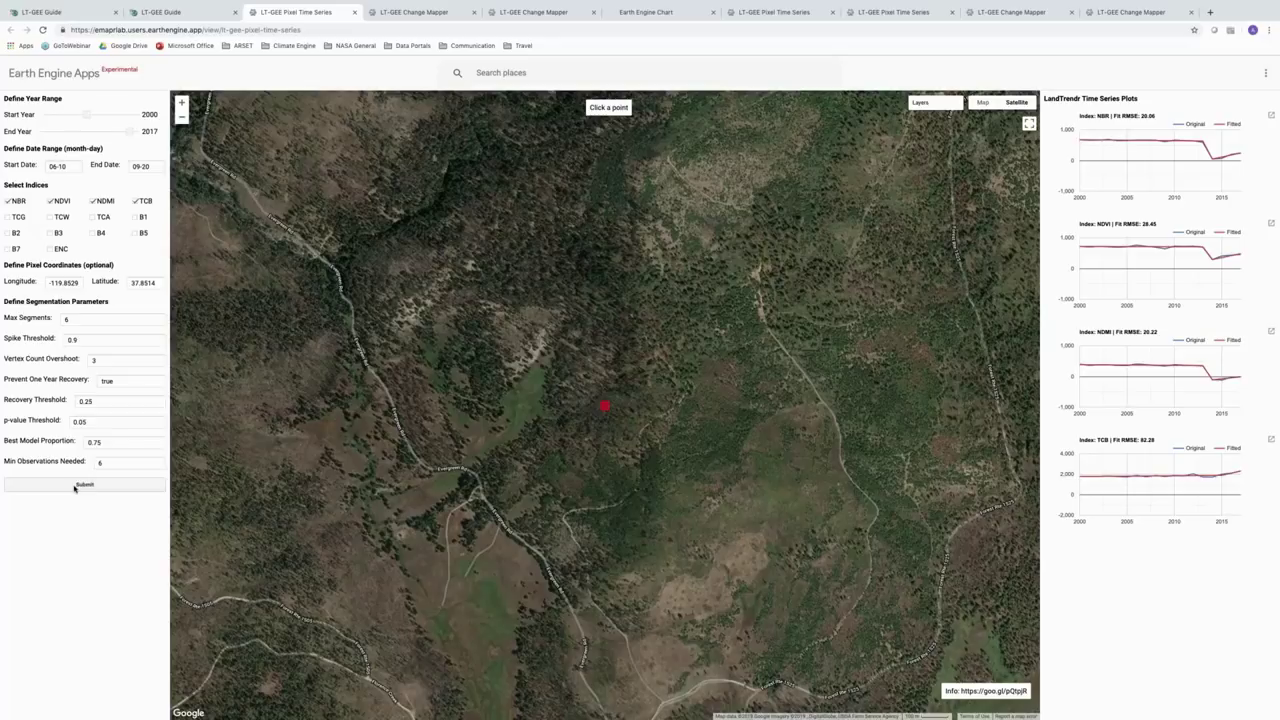
{"action": "left_click", "coordinate": [74, 486]}
Step: Open the NDVI time series chart in its own tab and examine the 2013 and 2014 points
{"action": "left_click", "coordinate": [1271, 223]}
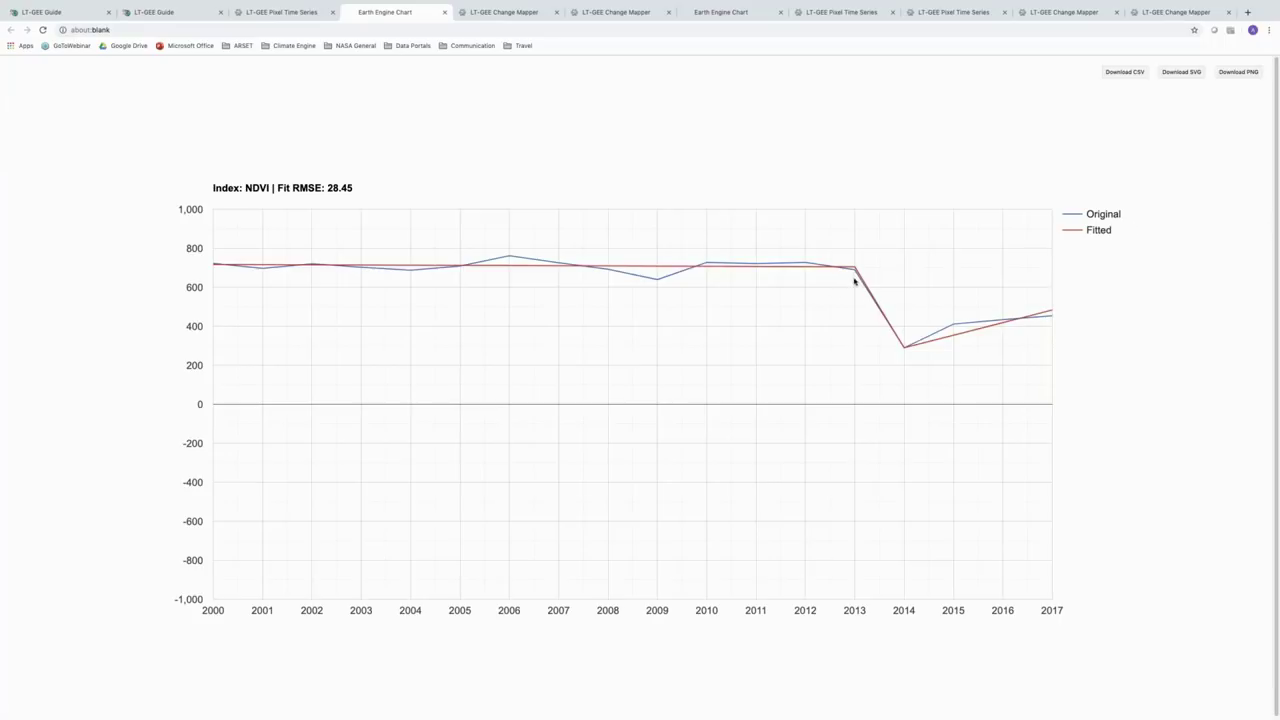
{"action": "mouse_move", "coordinate": [855, 268]}
{"action": "mouse_move", "coordinate": [904, 347]}
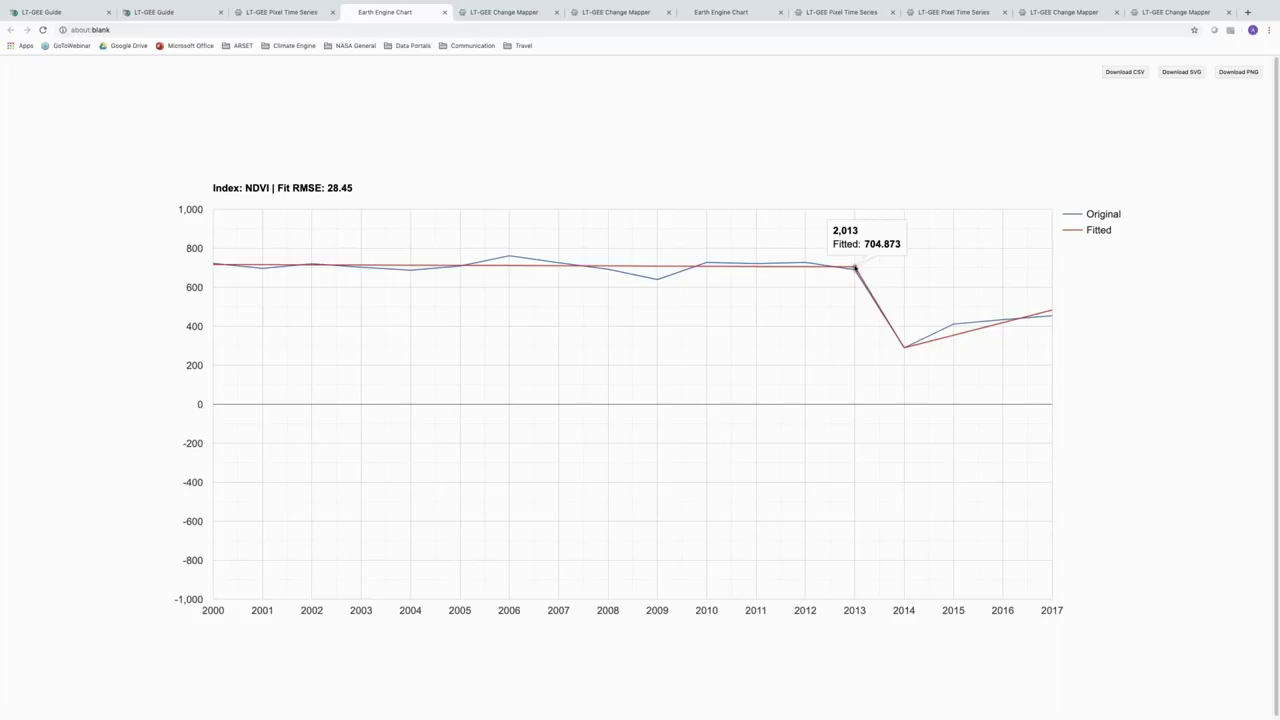
{"action": "mouse_move", "coordinate": [904, 350]}
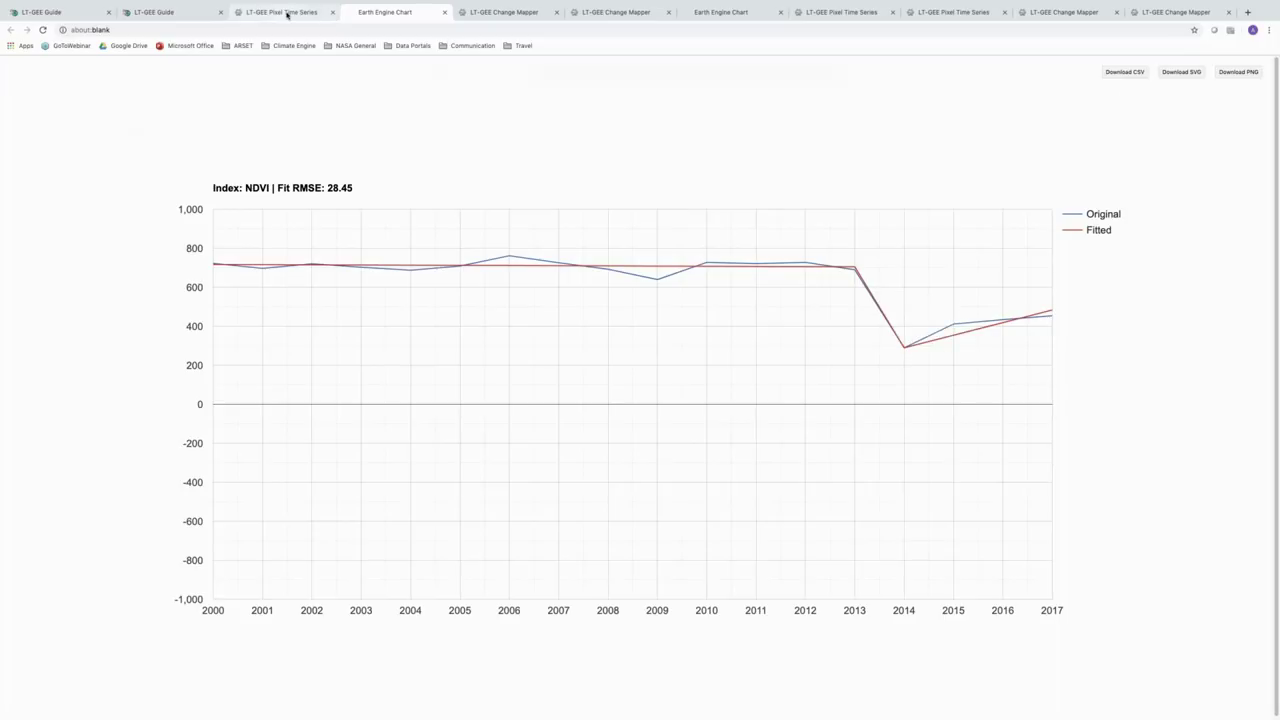
Step: Return to the Pixel Time Series Plotter, set the start year to 1984 and deselect the TCB index
{"action": "left_click", "coordinate": [287, 14]}
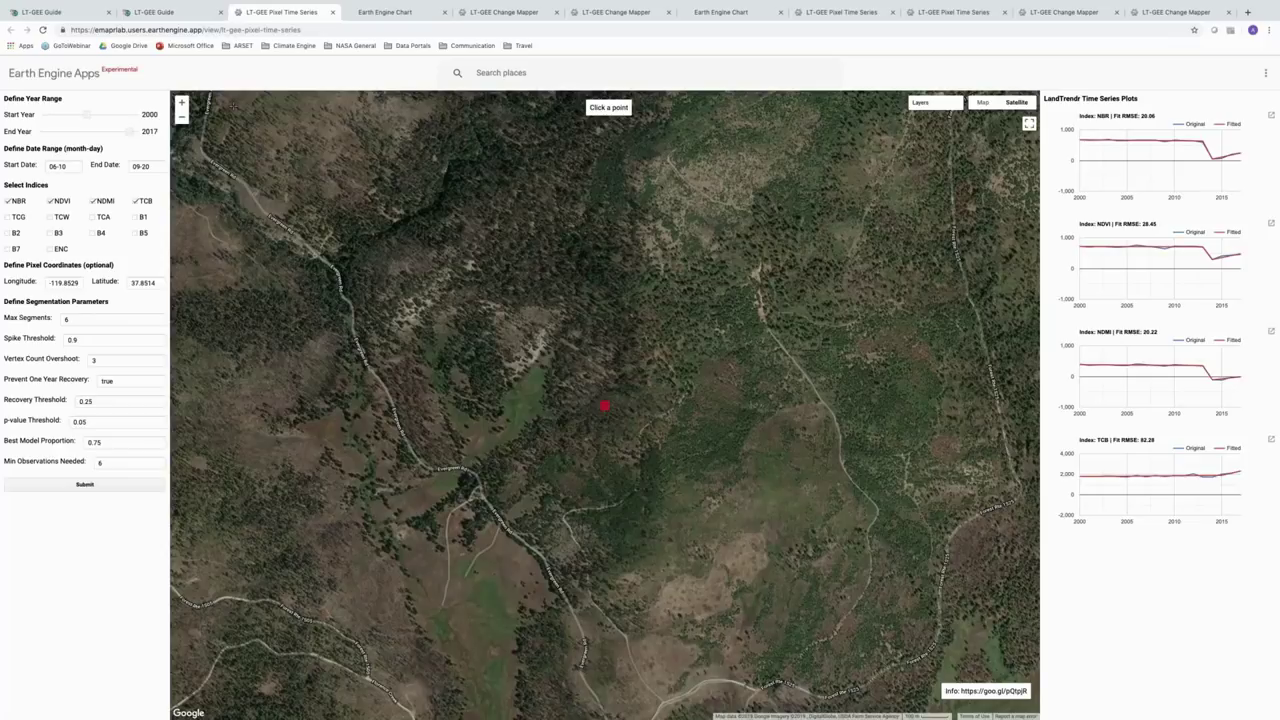
{"action": "left_click_drag", "start_coordinate": [87, 116], "coordinate": [47, 116]}
{"action": "left_click", "coordinate": [136, 201]}
Step: Set the pixel coordinates to longitude -105.77267 and latitude 40.08256, and submit them to plot the new location
{"action": "left_click_drag", "start_coordinate": [82, 283], "coordinate": [32, 283]}
{"action": "key", "text": "BackSpace"}
{"action": "type", "text": "-105"}
{"action": "type", "text": ".77"}
{"action": "type", "text": "267"}
{"action": "key", "text": "Tab"}
{"action": "key", "text": "BackSpace"}
{"action": "type", "text": "40.08256"}
{"action": "left_click", "coordinate": [76, 485]}
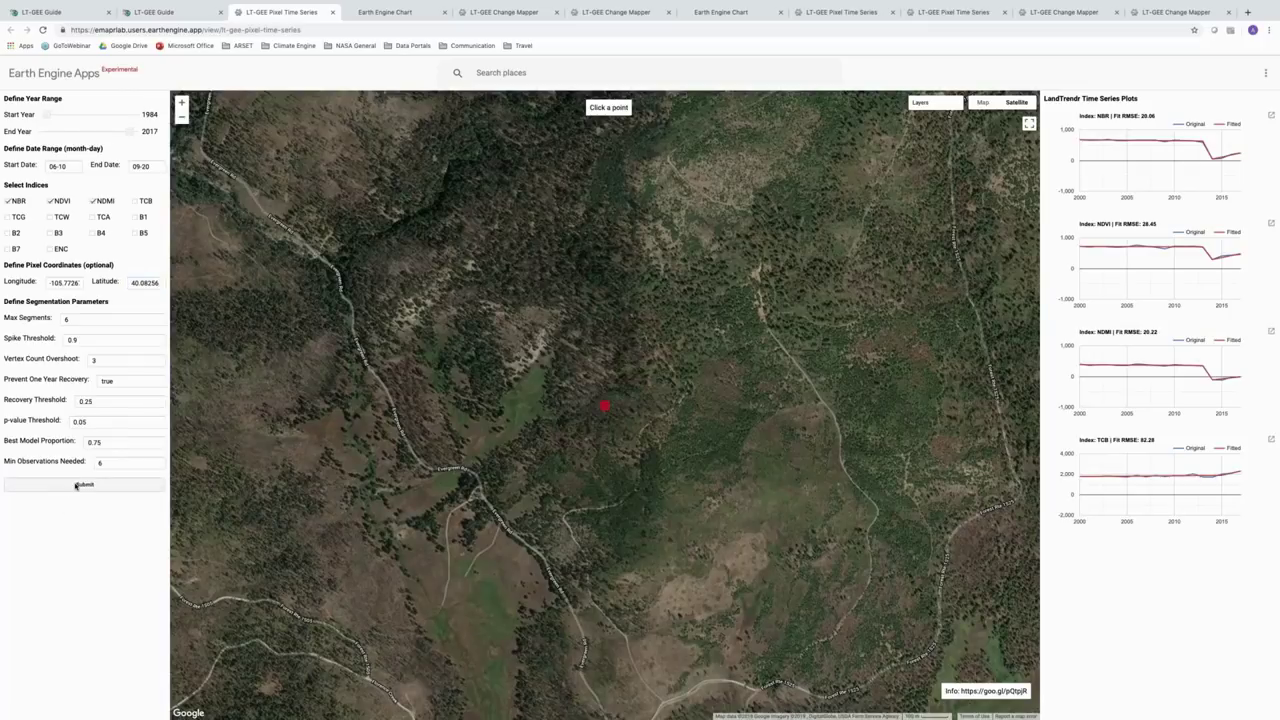
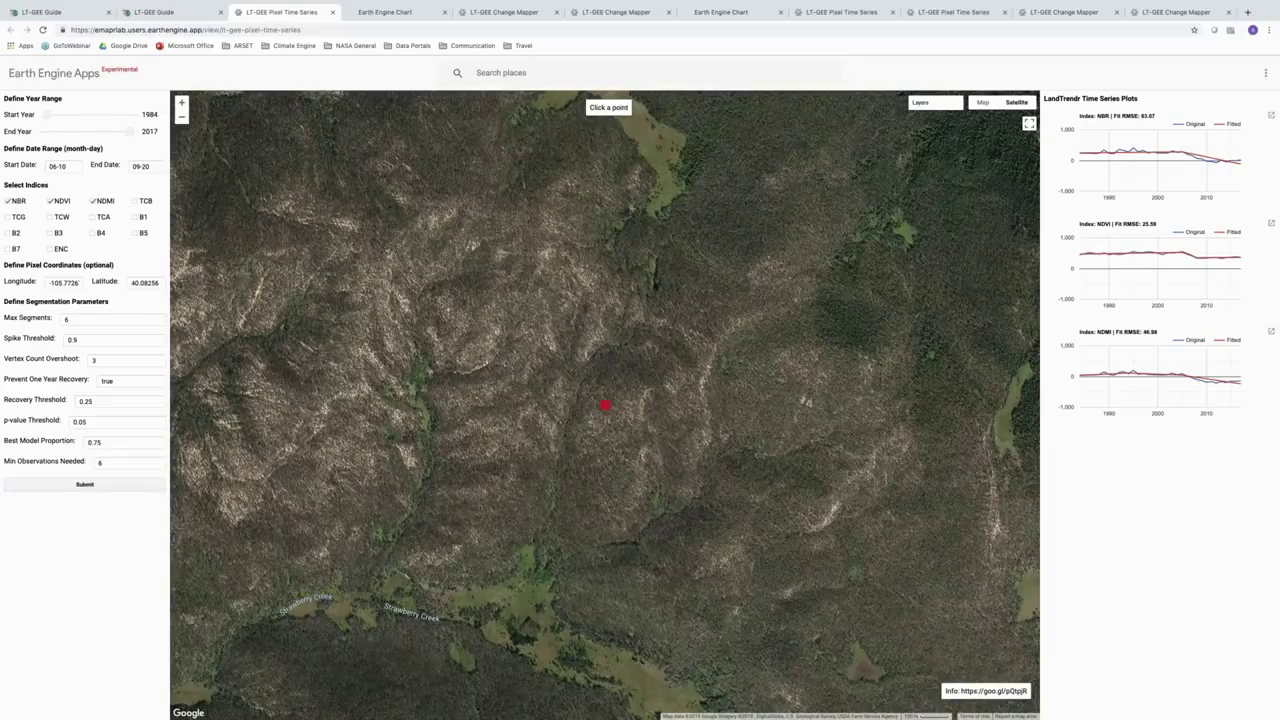
Step: Open the NBR time series chart in its own tab and examine its points from the 1990s through 2012
{"action": "left_click", "coordinate": [1271, 117]}
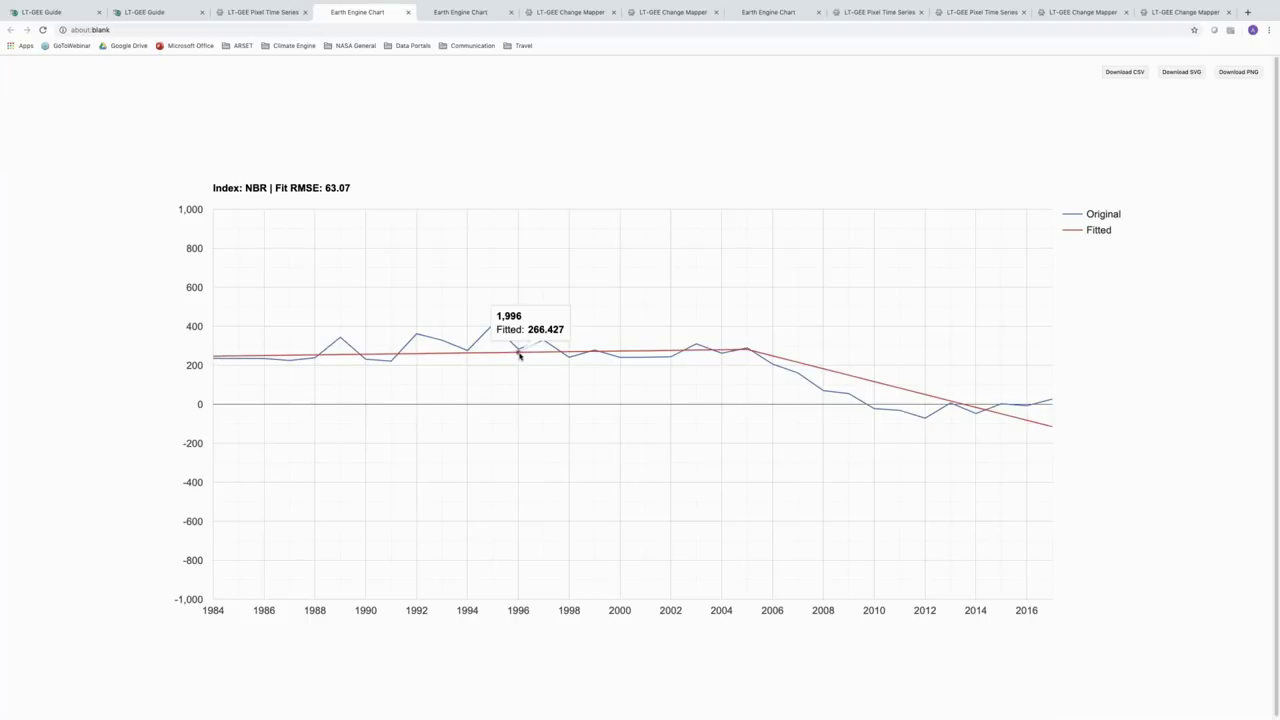
{"action": "mouse_move", "coordinate": [544, 343]}
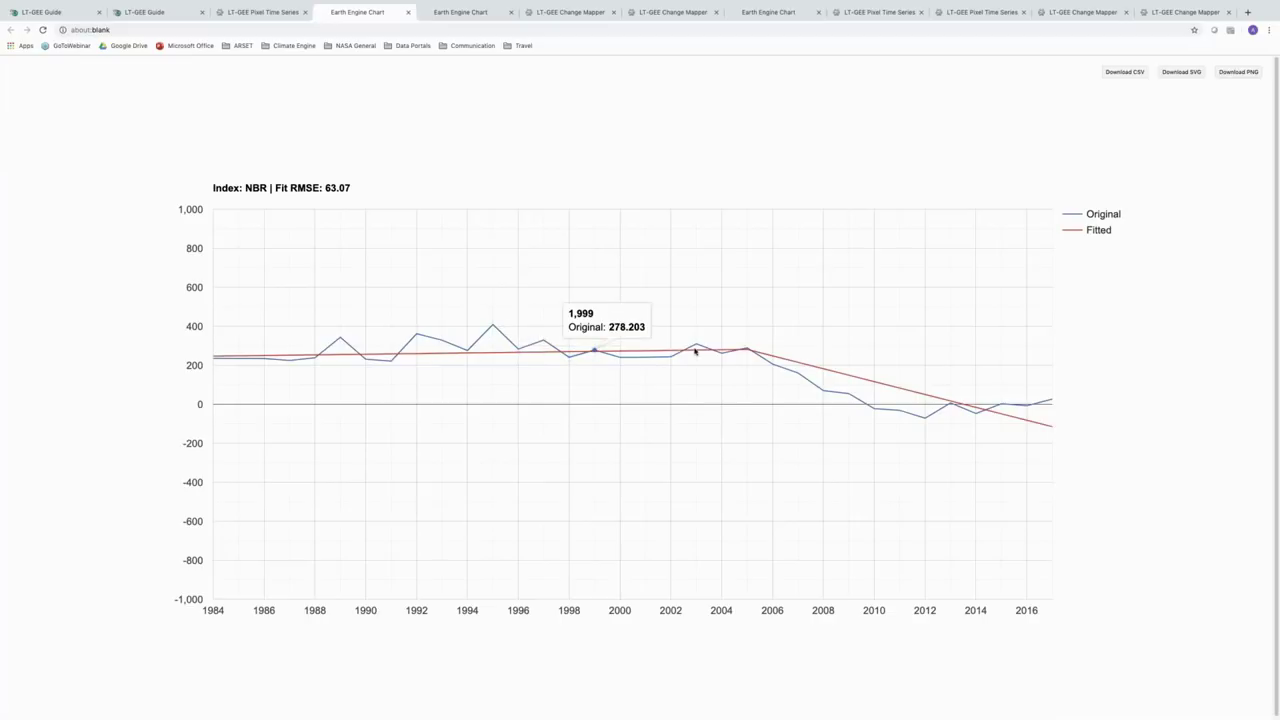
{"action": "mouse_move", "coordinate": [748, 350]}
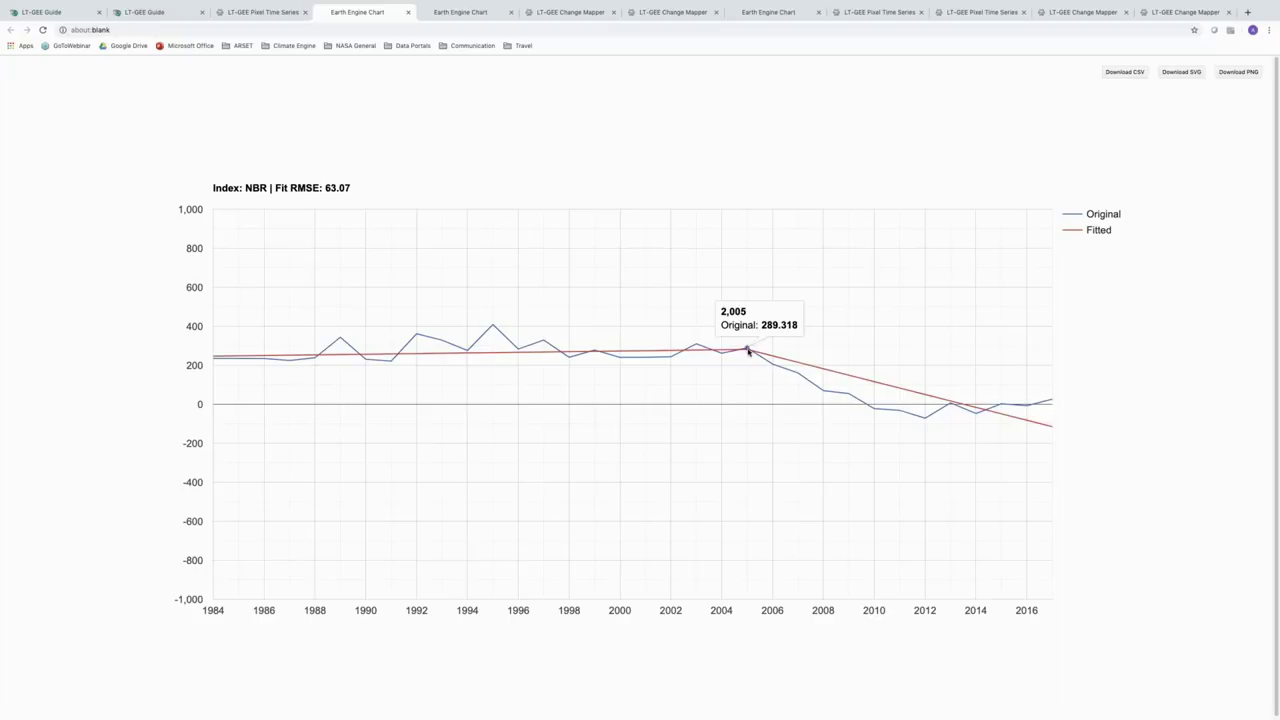
{"action": "mouse_move", "coordinate": [925, 420]}
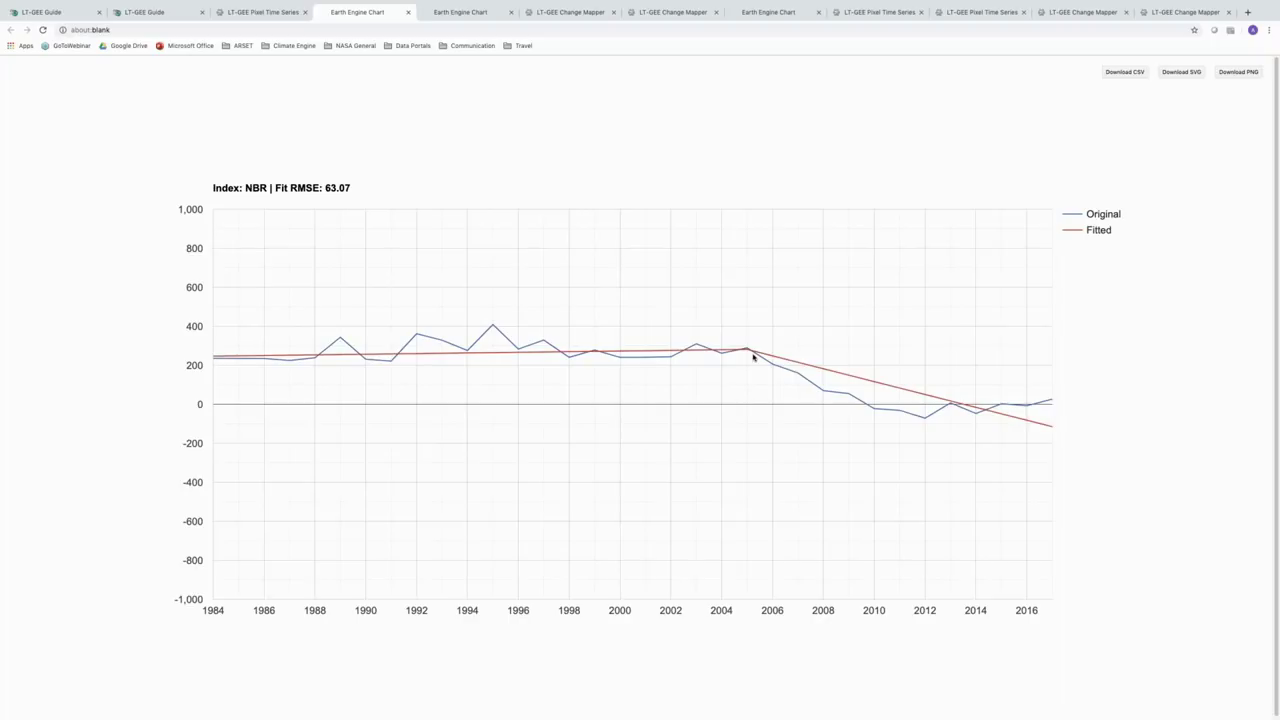
Step: Return to the LT-GEE Guide and open the UI LandTrendr Change Mapper app in a new tab, switching to it
{"action": "left_click", "coordinate": [255, 13]}
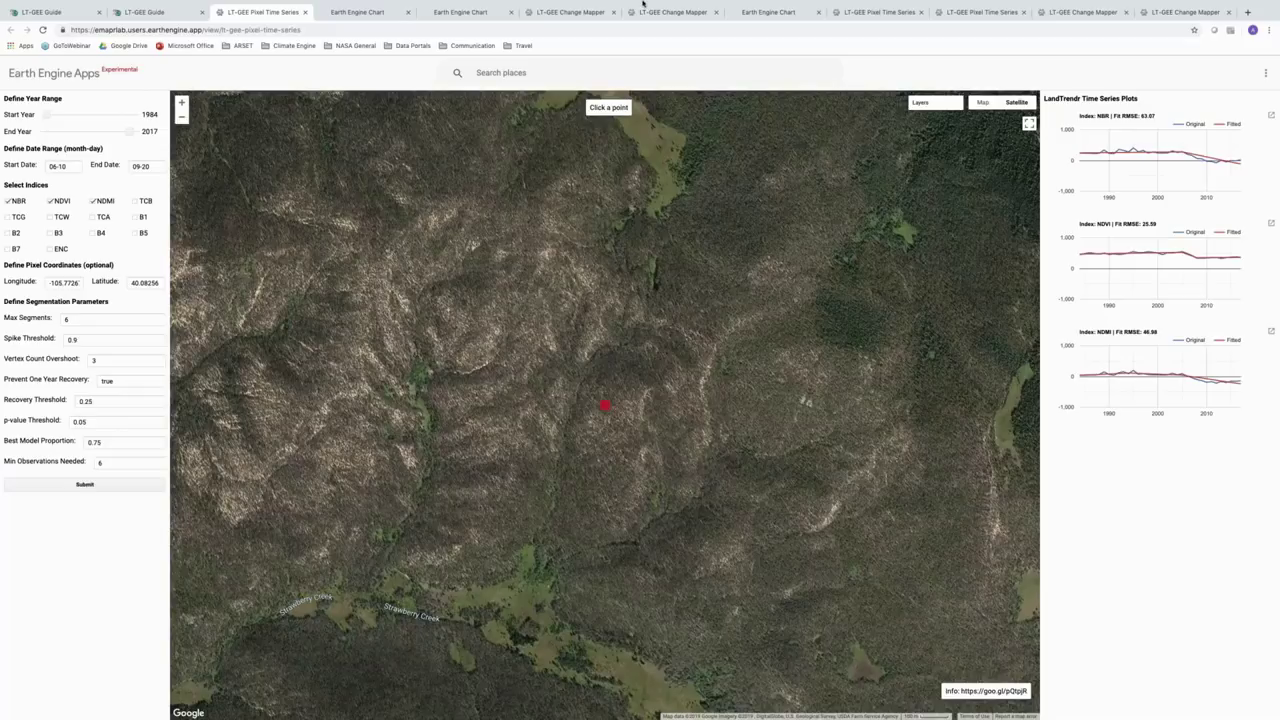
{"action": "left_click", "coordinate": [140, 13]}
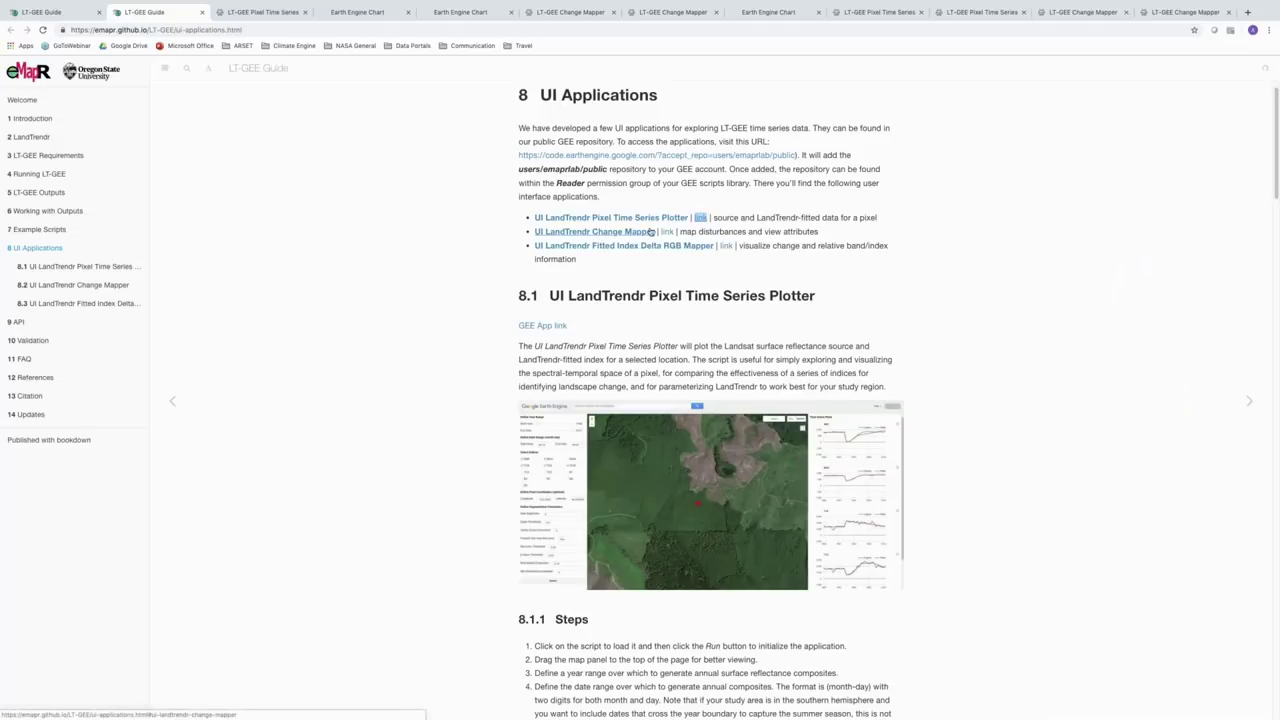
{"action": "right_click", "coordinate": [668, 236]}
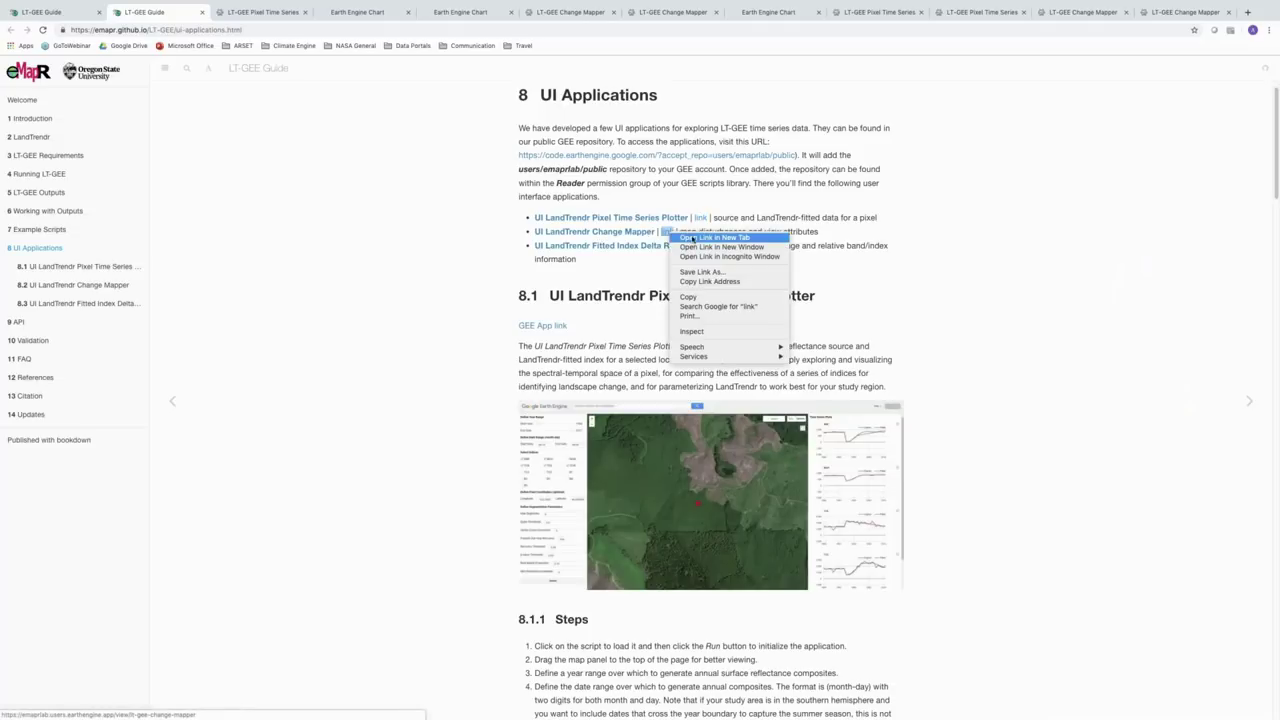
{"action": "left_click", "coordinate": [692, 238]}
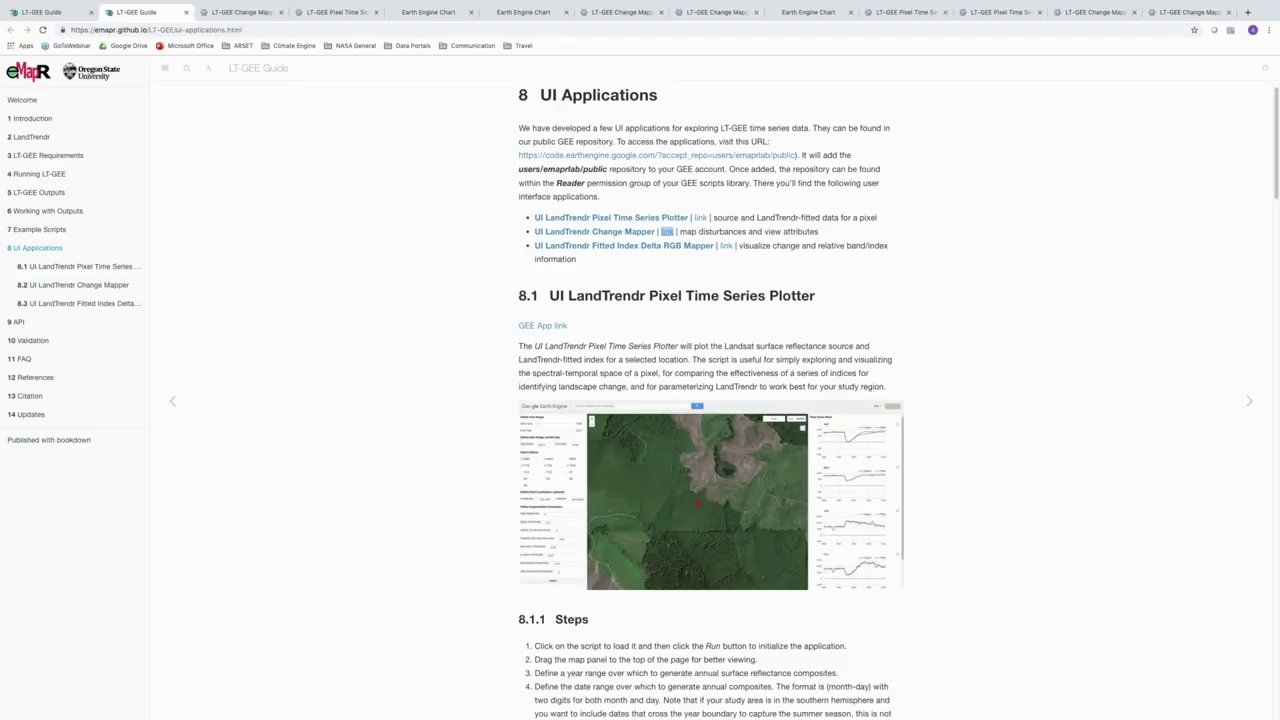
{"action": "left_click", "coordinate": [248, 13]}
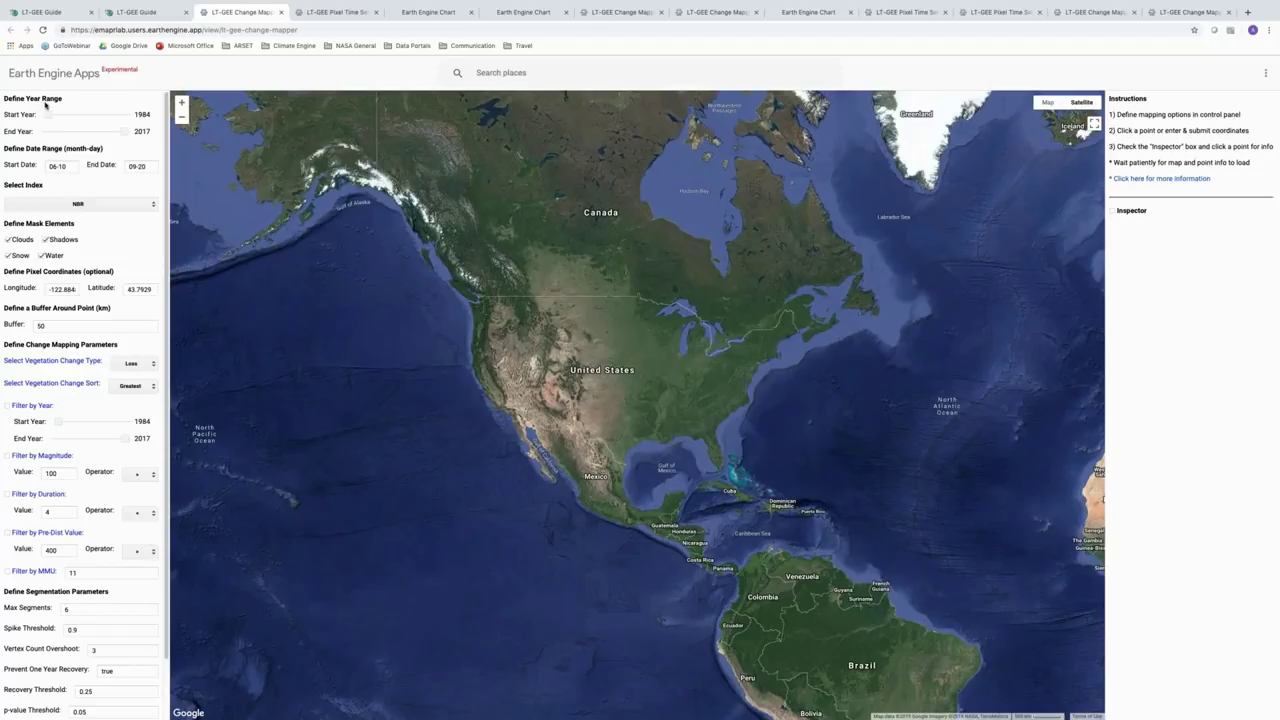
Step: Set the Change Mapper's date range to start at 07-01 and end at 08-01
{"action": "left_click", "coordinate": [69, 167]}
{"action": "left_click", "coordinate": [69, 167]}
{"action": "key", "text": "BackSpace"}
{"action": "type", "text": "7-01"}
{"action": "left_click", "coordinate": [133, 166]}
{"action": "key", "text": "BackSpace"}
{"action": "type", "text": "8-1"}
{"action": "type", "text": "1"}
Step: Set the pixel coordinates to longitude -105.77263 and latitude 40.08256, and submit the form to generate the change map
{"action": "left_click", "coordinate": [46, 289]}
{"action": "key", "text": "ctrl+a"}
{"action": "key", "text": "BackSpace"}
{"action": "type", "text": "-105"}
{"action": "type", "text": ".77263"}
{"action": "key", "text": "Tab"}
{"action": "type", "text": "4"}
{"action": "type", "text": "0.08256"}
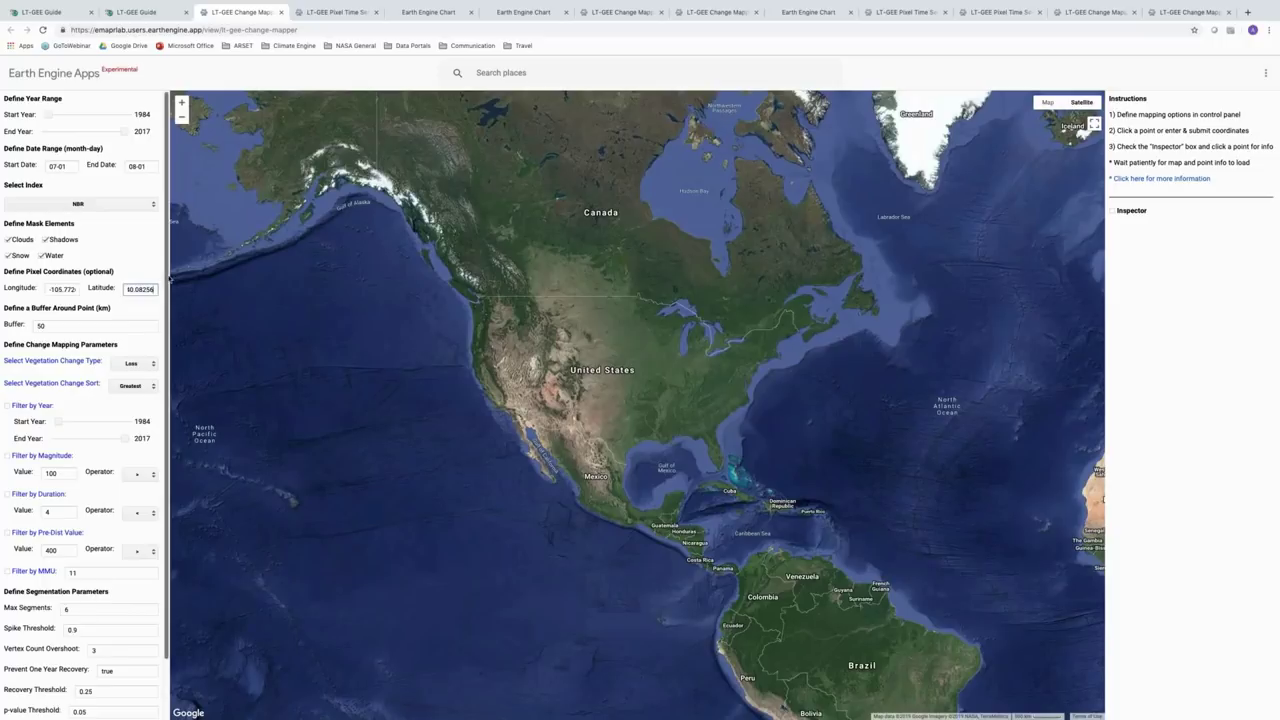
{"action": "left_click_drag", "start_coordinate": [167, 282], "coordinate": [166, 370]}
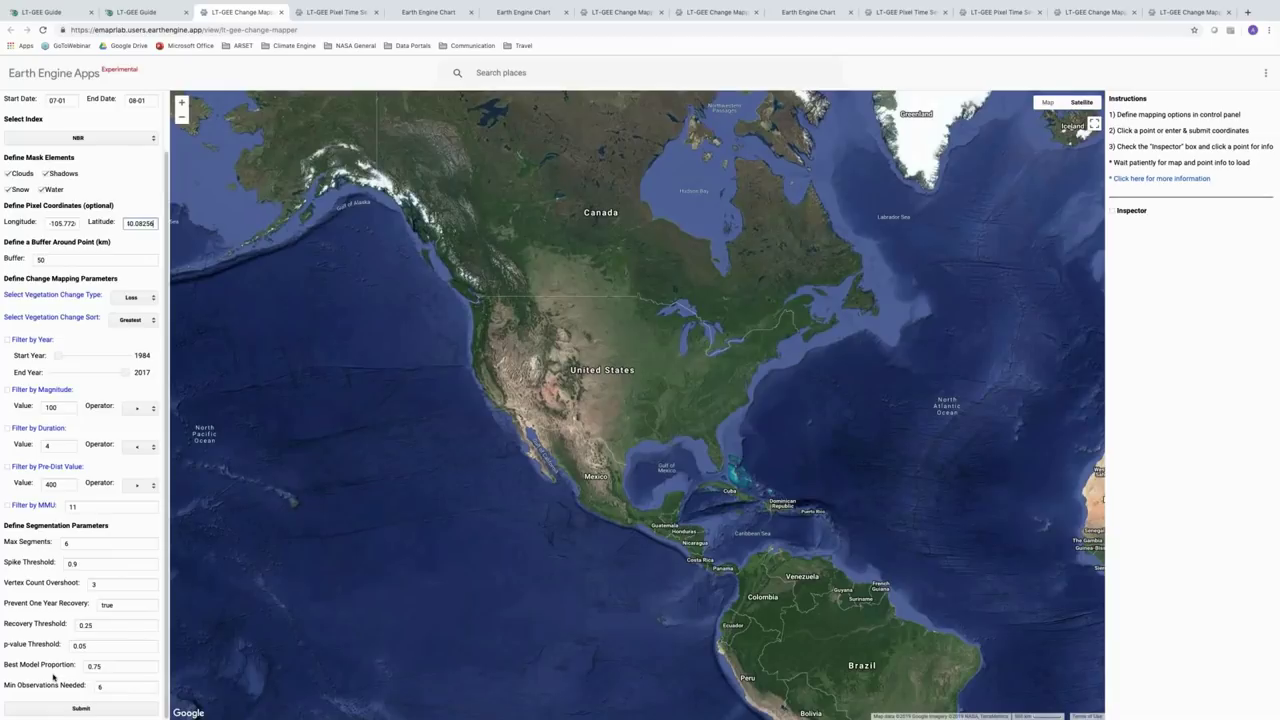
{"action": "left_click", "coordinate": [63, 710]}
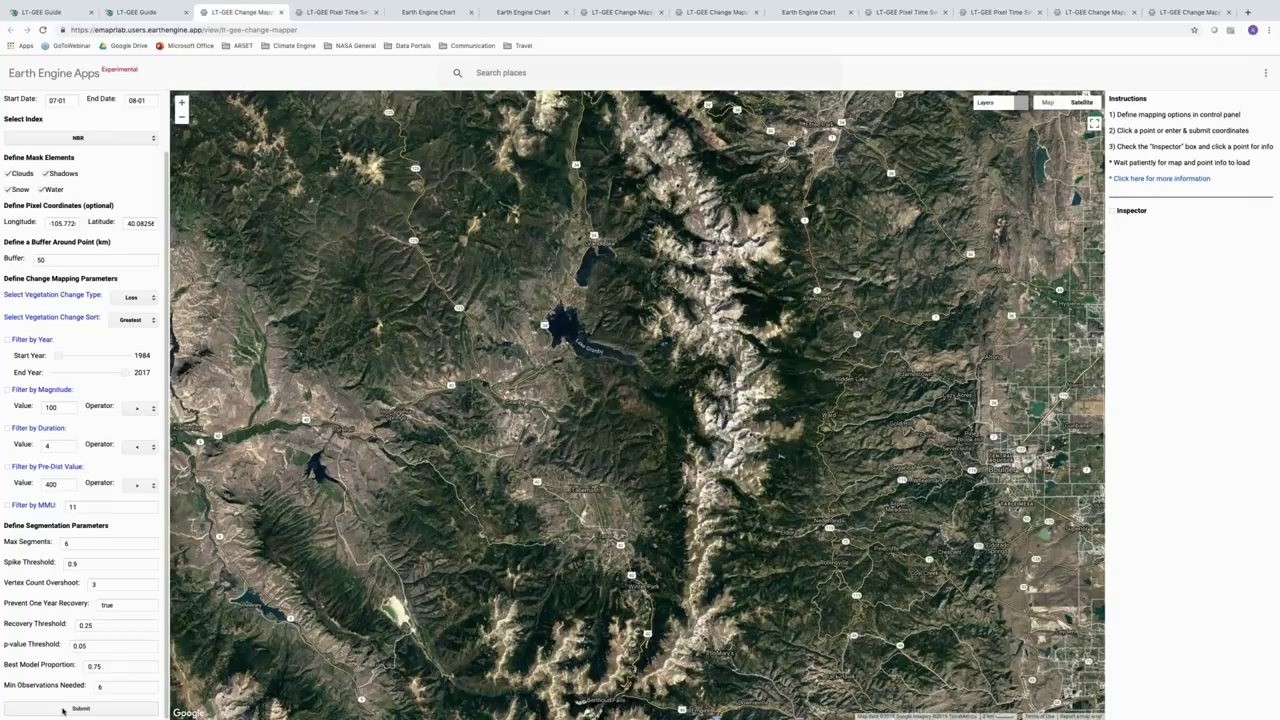
{"action": "left_click", "coordinate": [63, 711]}
Step: Set the minimum of the Year of Detection layer's visualization range to 2000, apply it and dismiss the parameters
{"action": "mouse_move", "coordinate": [984, 104]}
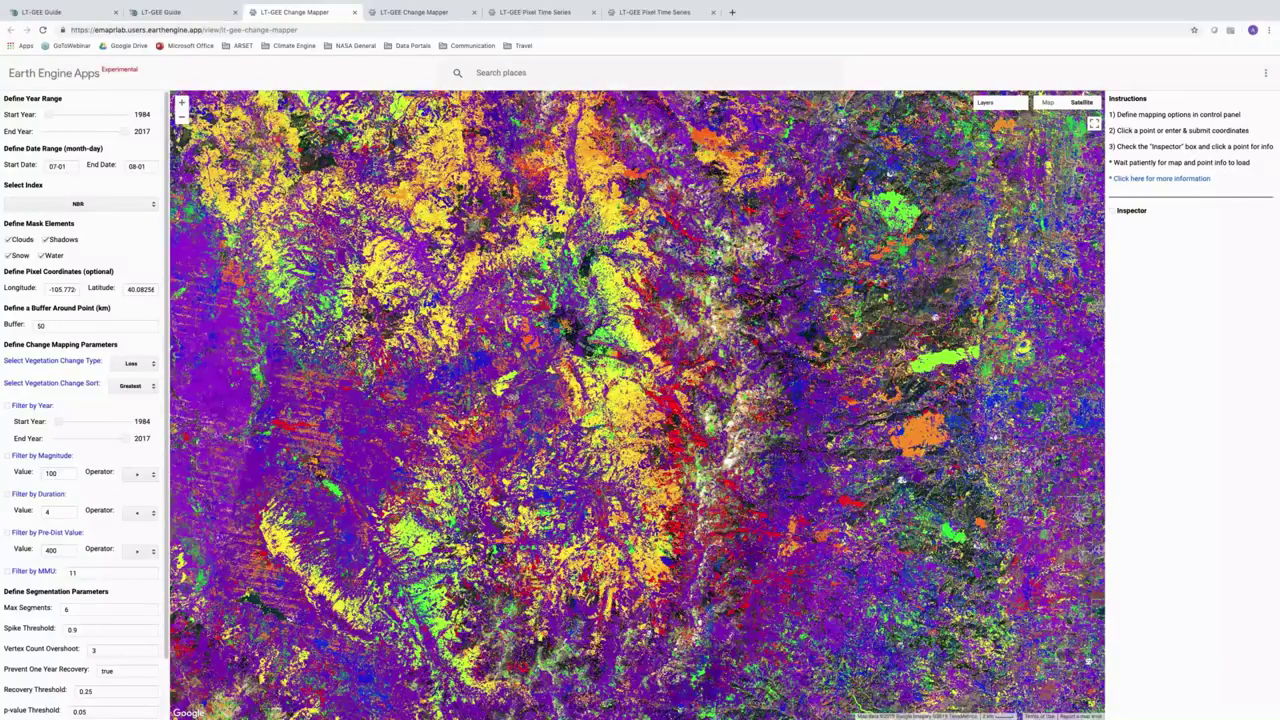
{"action": "mouse_move", "coordinate": [992, 105]}
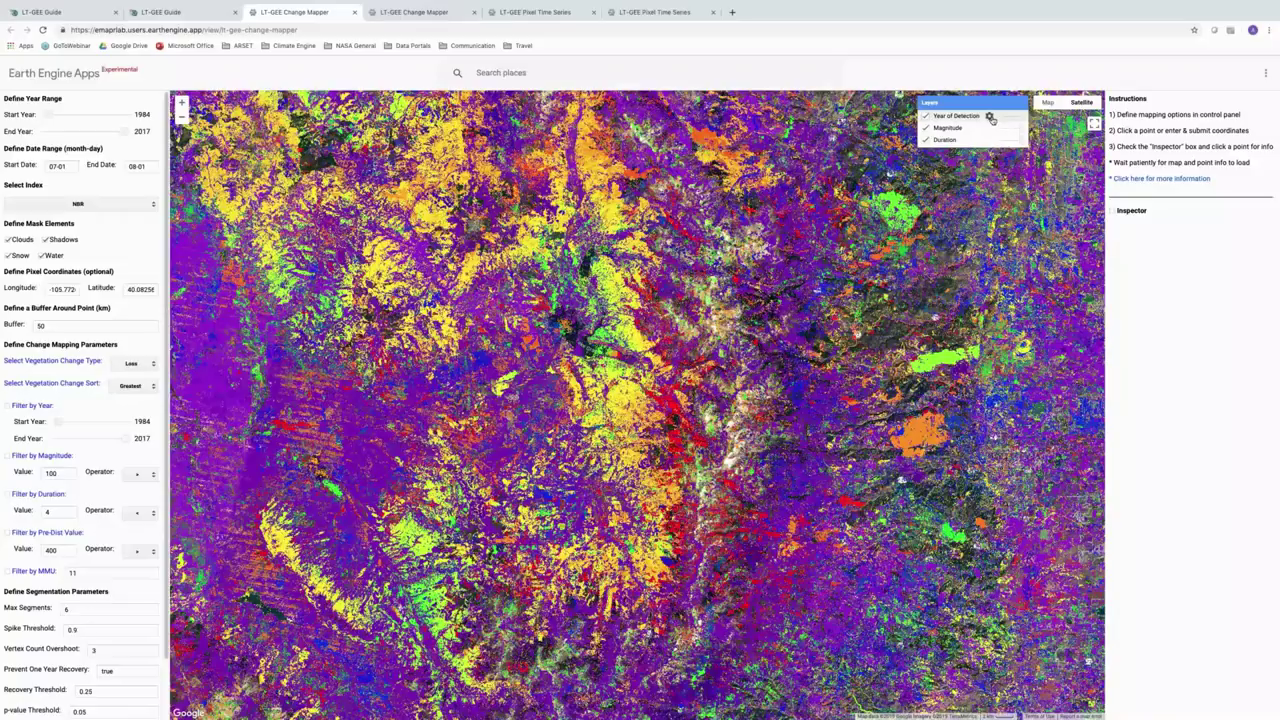
{"action": "left_click", "coordinate": [990, 117]}
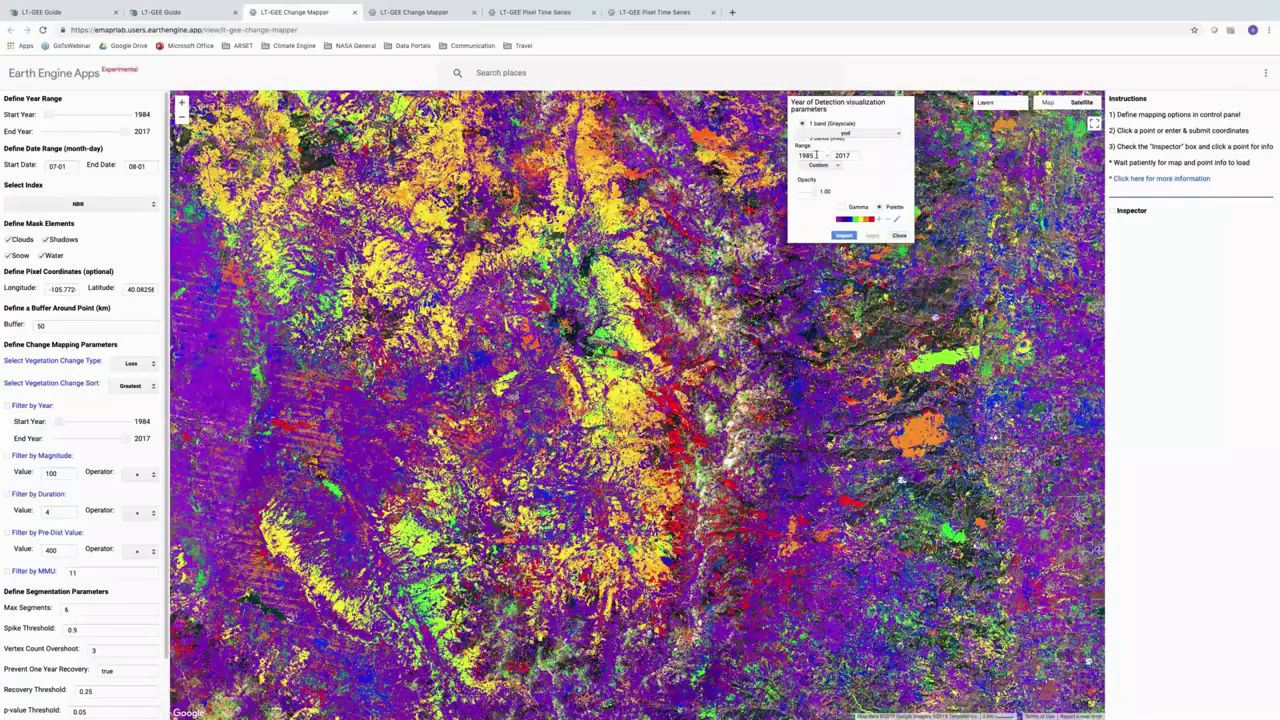
{"action": "double_click", "coordinate": [814, 155]}
{"action": "type", "text": "2000"}
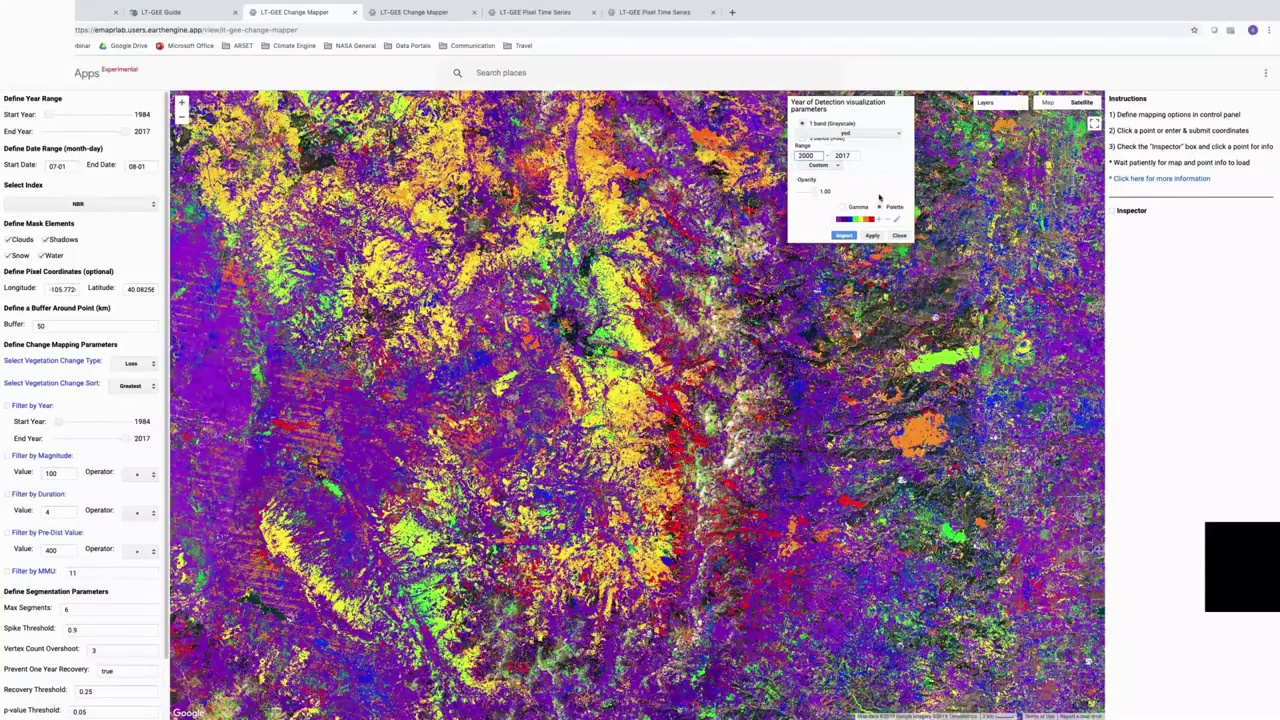
{"action": "left_click", "coordinate": [872, 235]}
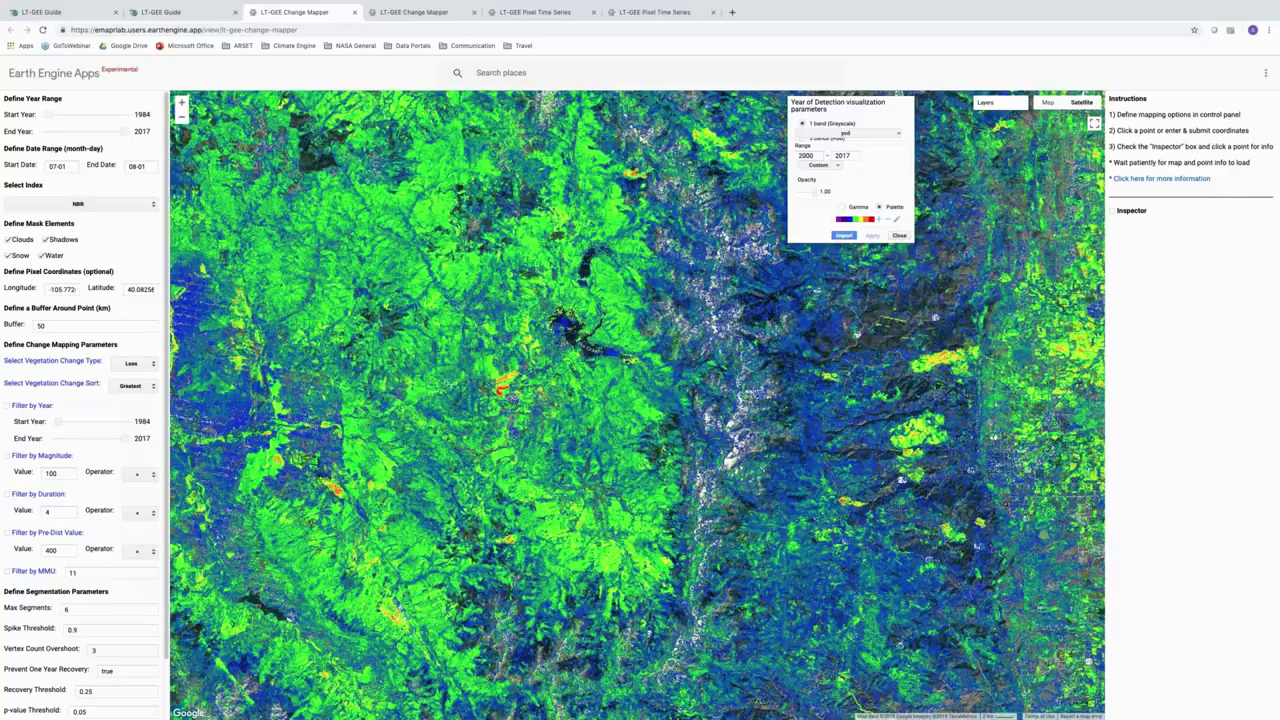
{"action": "left_click", "coordinate": [899, 235]}
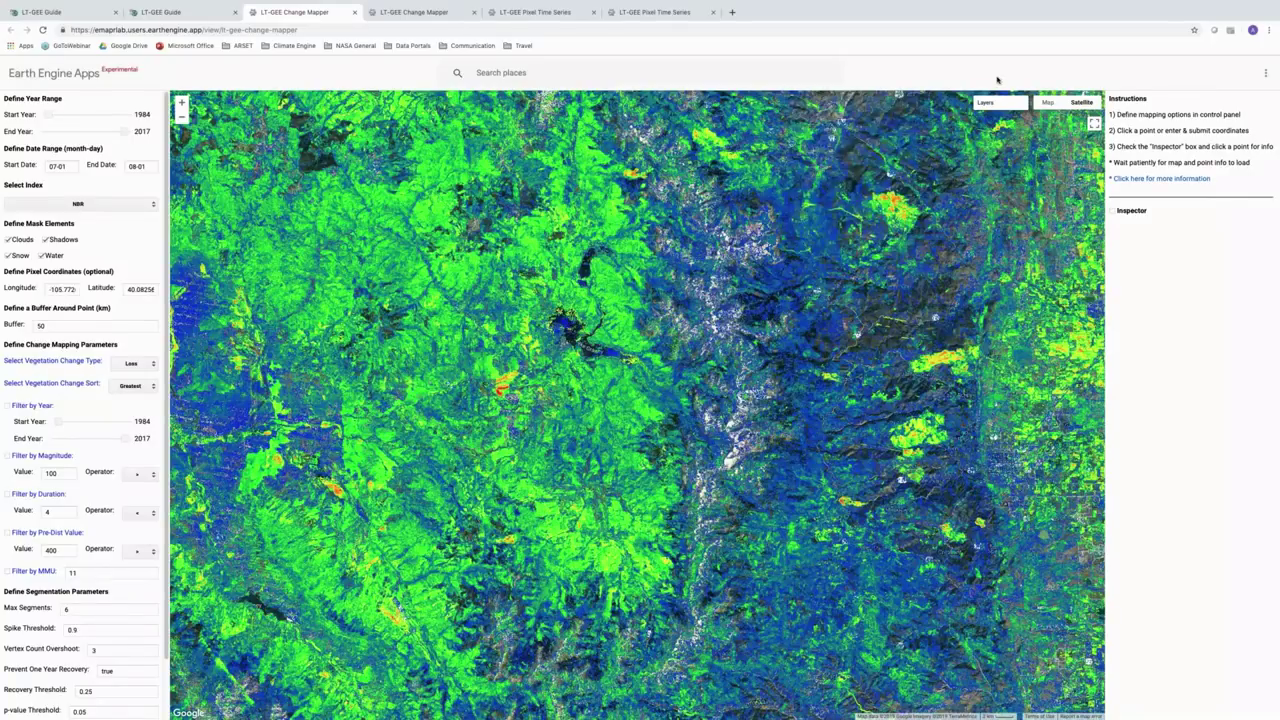
Step: Review the map's layer list and the available vegetation change type and change sort options, keeping Loss and Greatest selected
{"action": "mouse_move", "coordinate": [985, 103]}
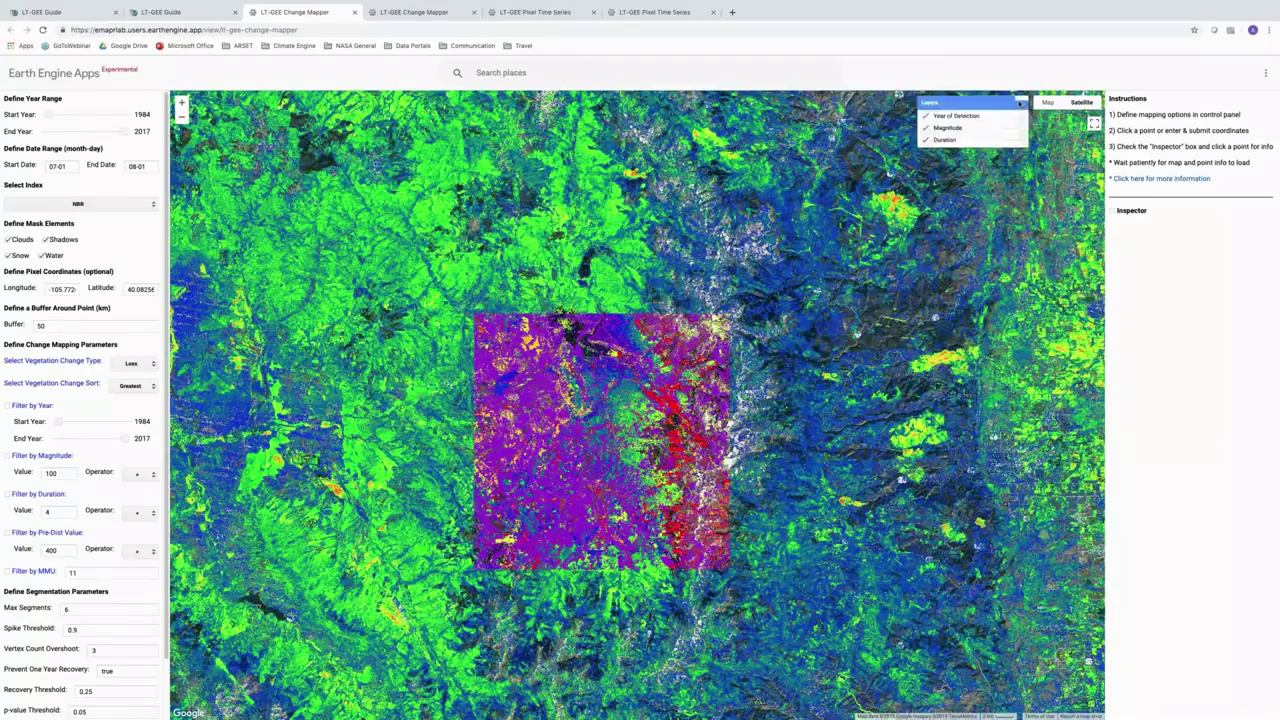
{"action": "mouse_move", "coordinate": [1022, 110]}
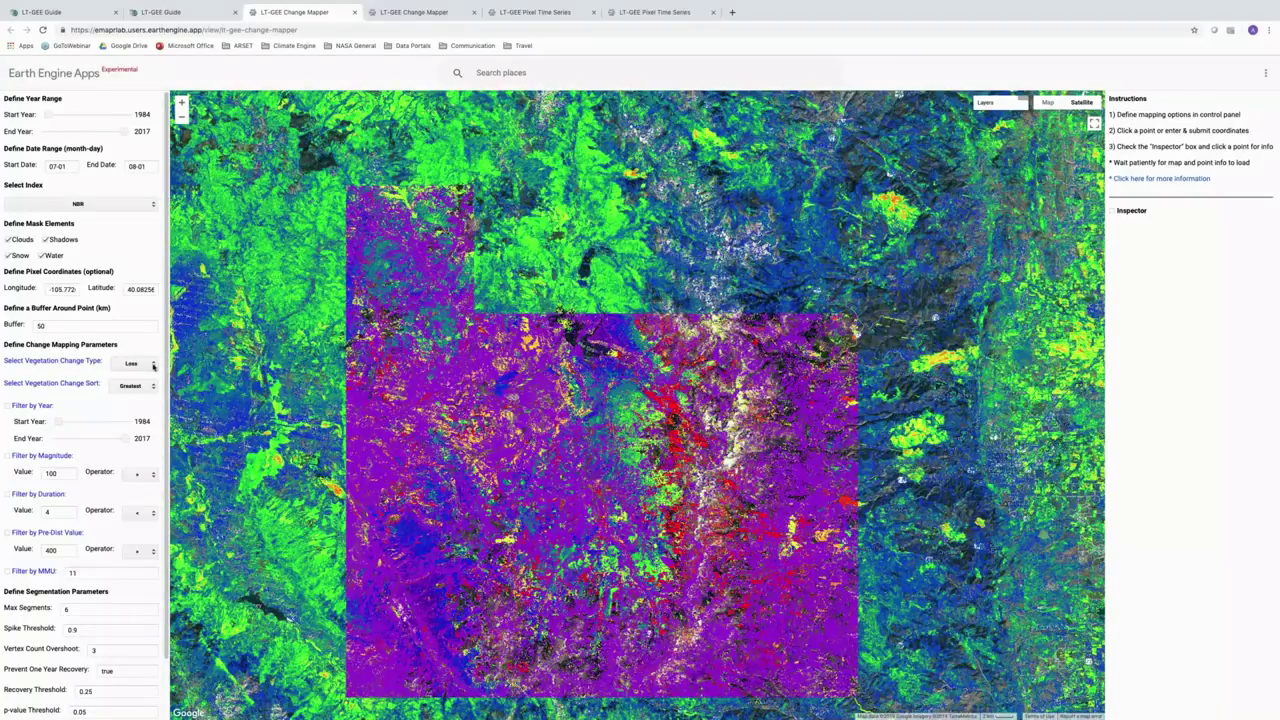
{"action": "left_click", "coordinate": [153, 366]}
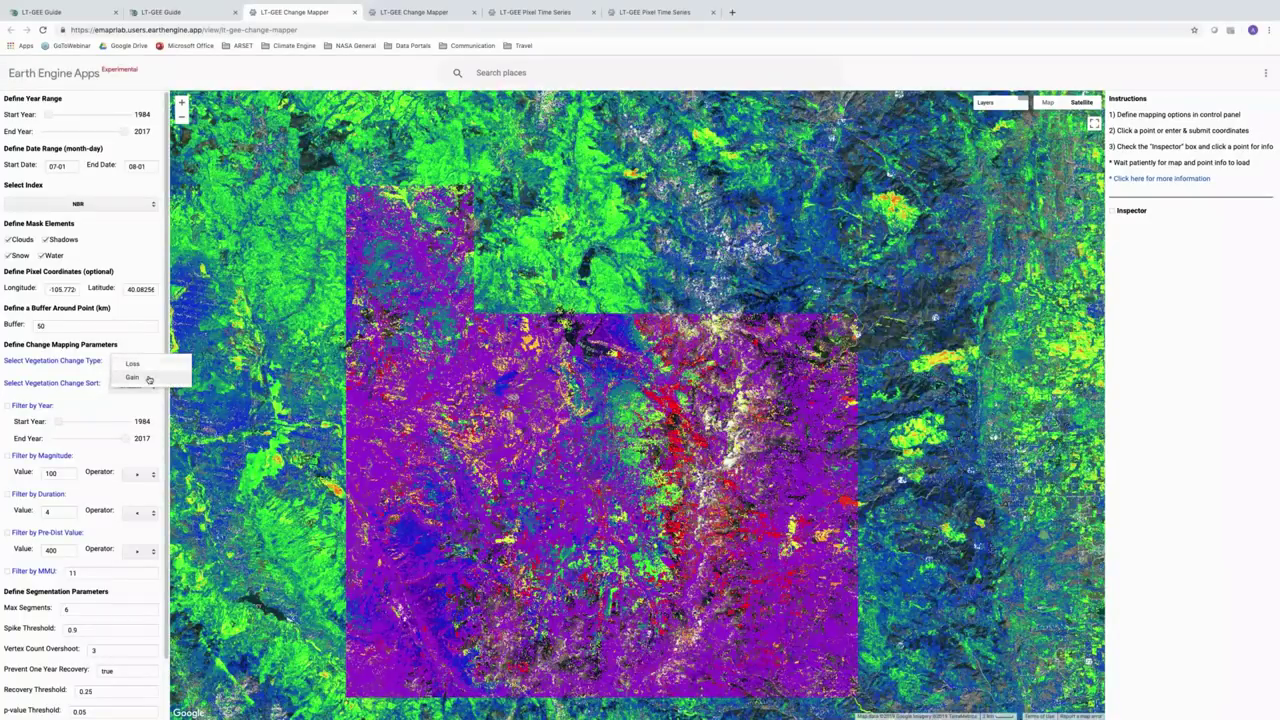
{"action": "left_click", "coordinate": [143, 346]}
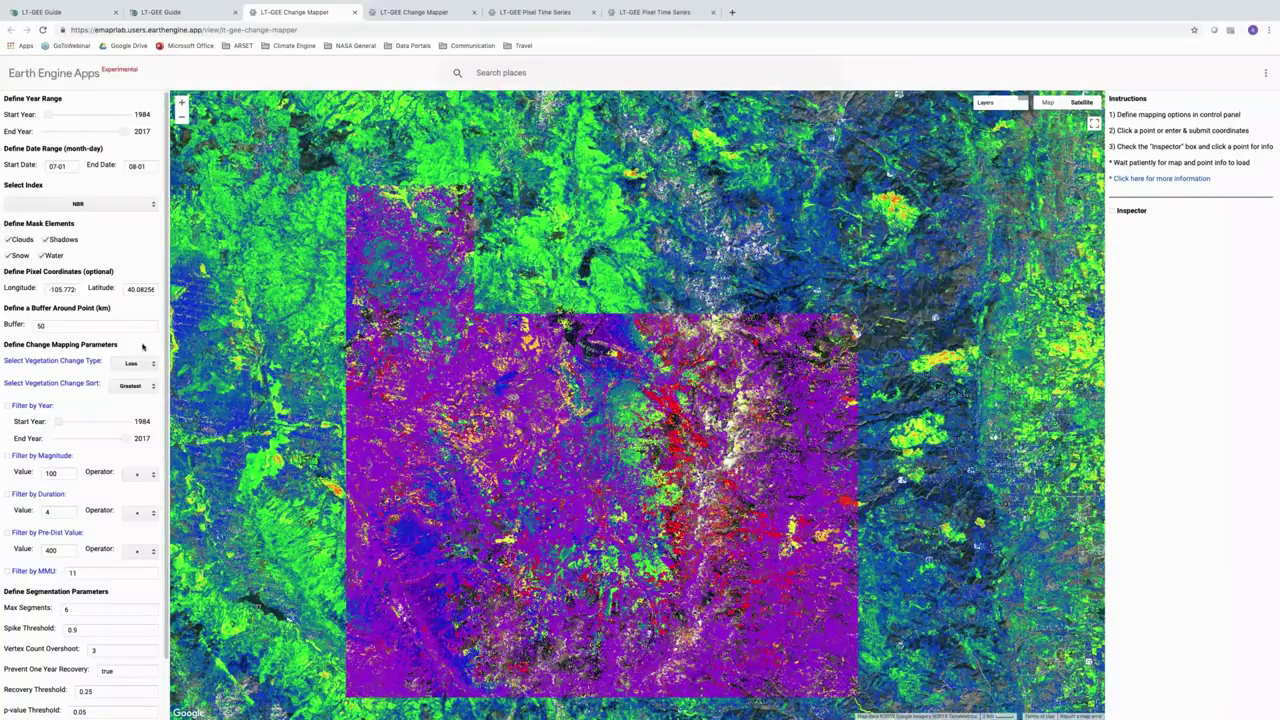
{"action": "left_click", "coordinate": [153, 388]}
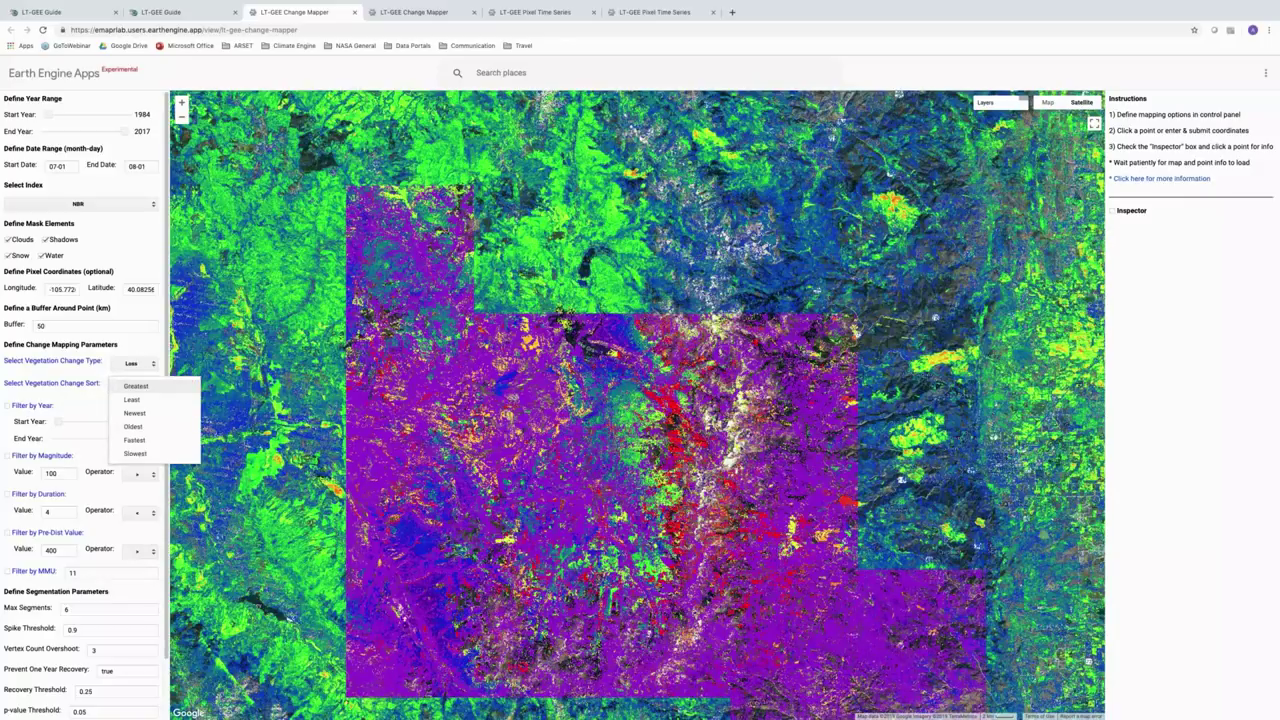
{"action": "left_click", "coordinate": [143, 346]}
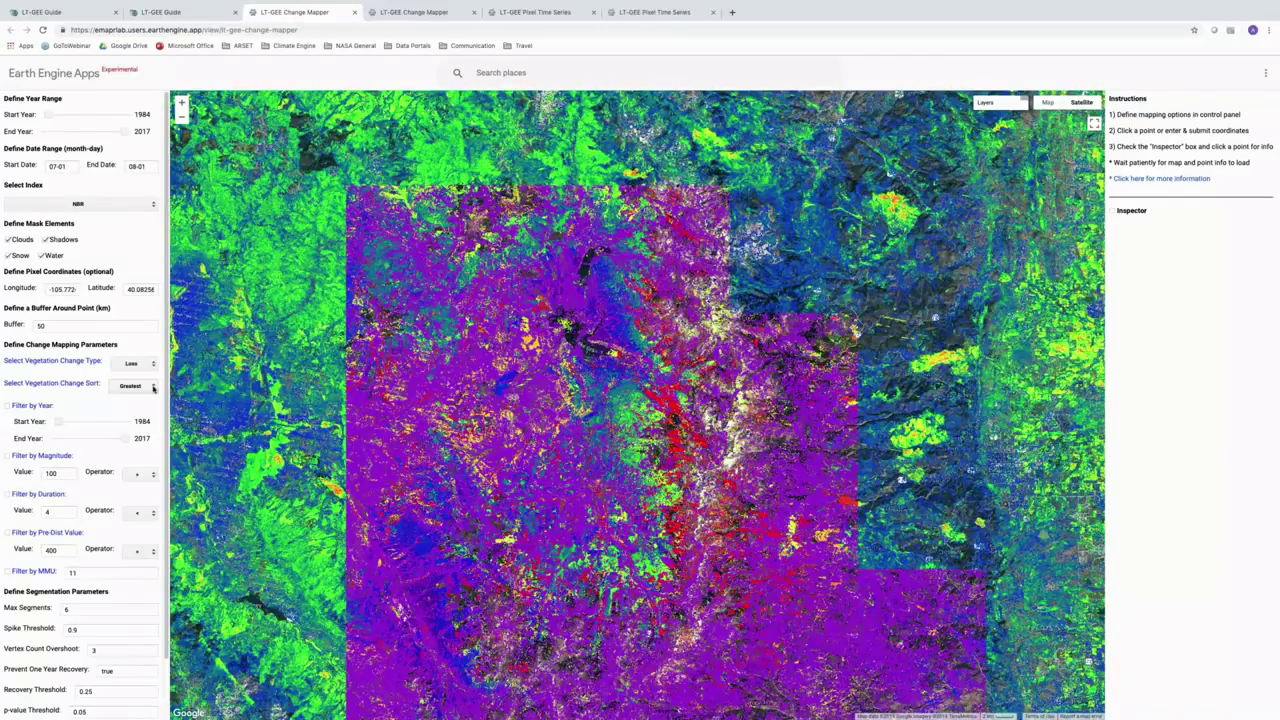
{"action": "left_click", "coordinate": [153, 388]}
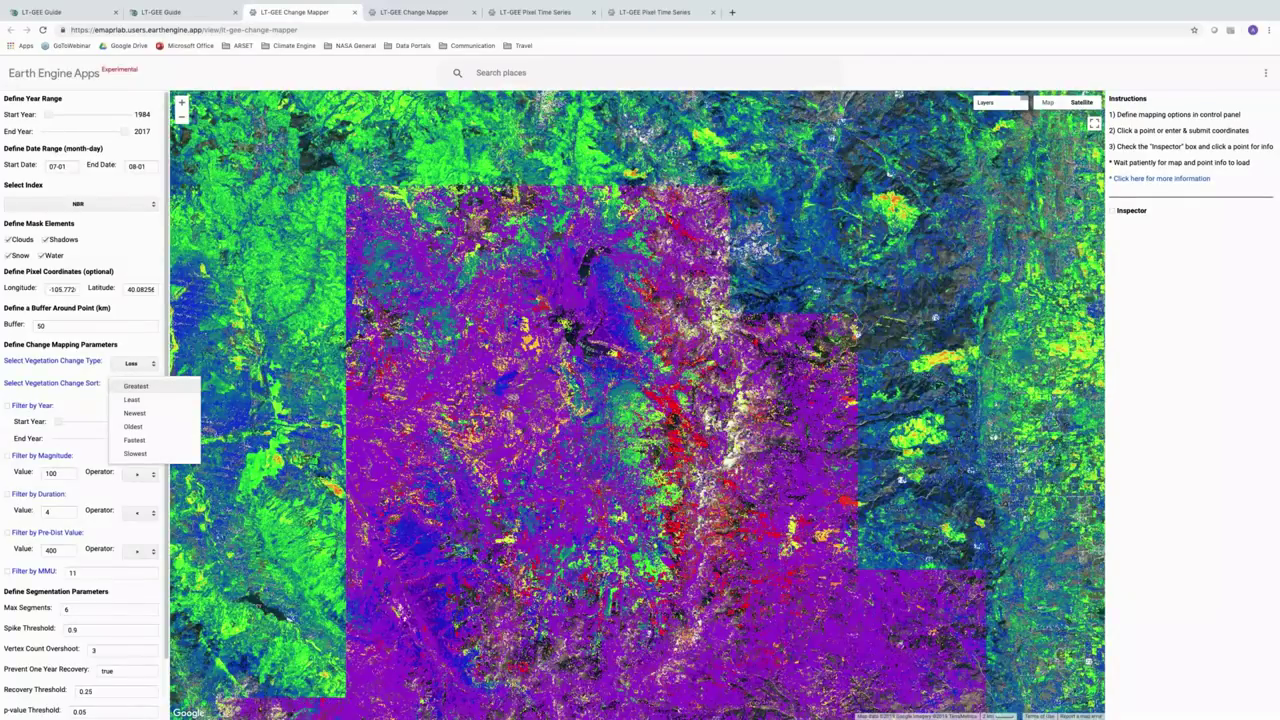
{"action": "left_click", "coordinate": [90, 374]}
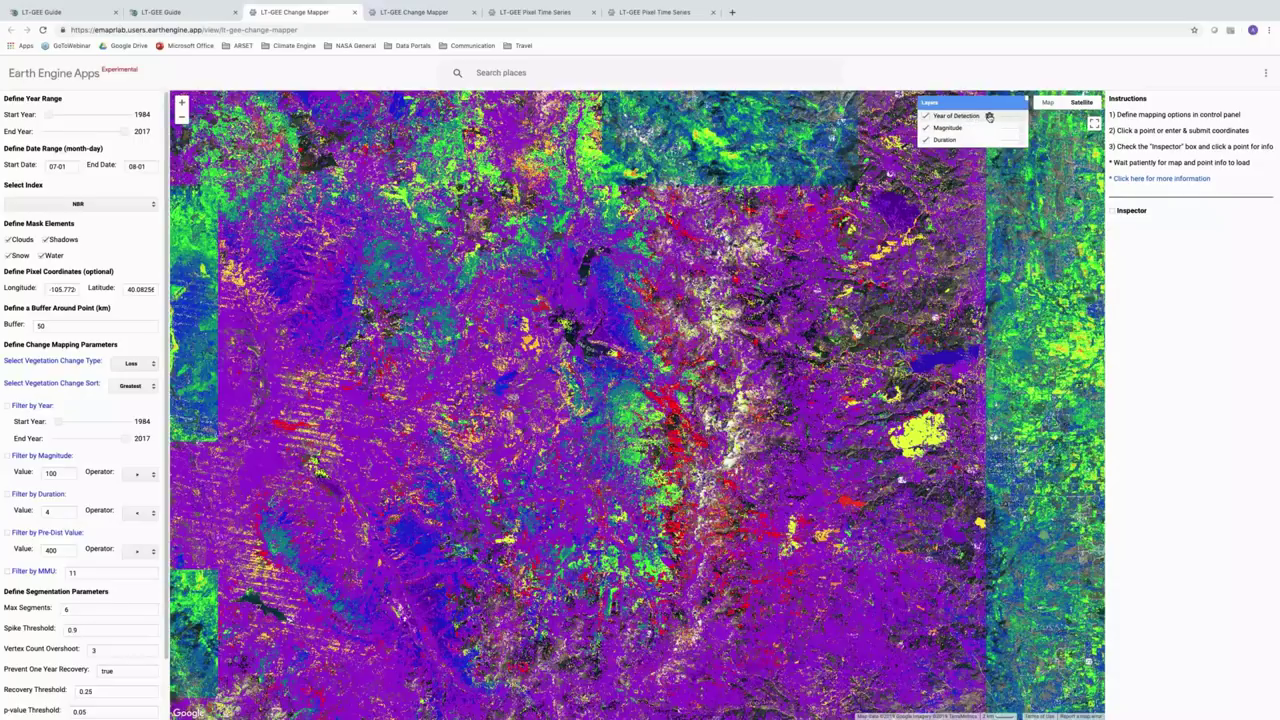
Step: Set the maximum of the Year of Detection layer's visualization range to 2012, apply it and dismiss the parameters
{"action": "left_click", "coordinate": [989, 116]}
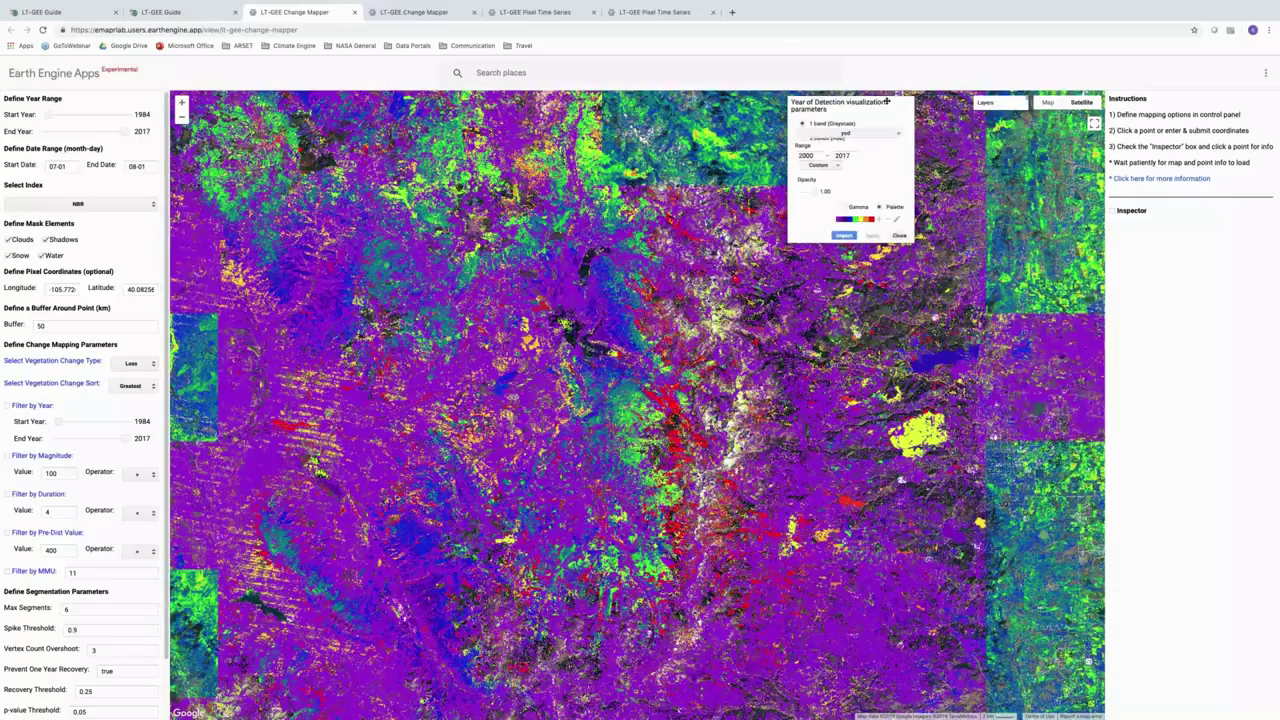
{"action": "left_click_drag", "start_coordinate": [887, 101], "coordinate": [1044, 147]}
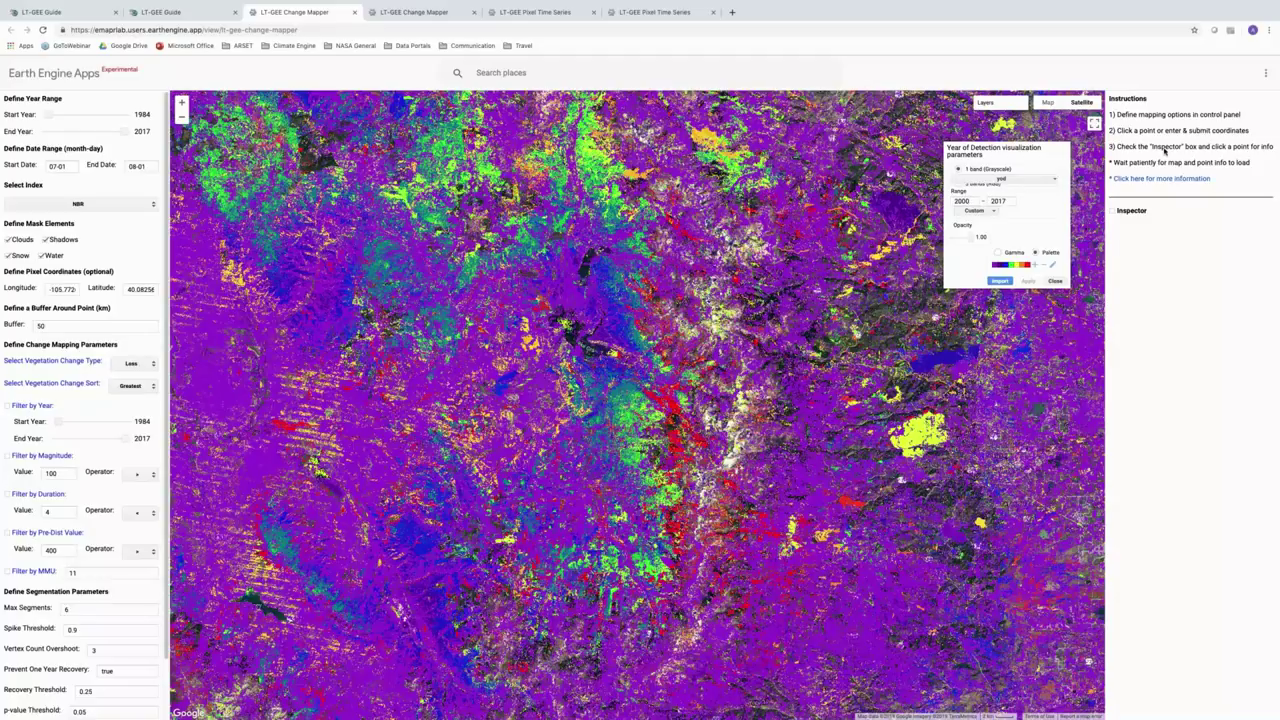
{"action": "left_click", "coordinate": [1015, 201]}
{"action": "key", "text": "BackSpace"}
{"action": "type", "text": "2"}
{"action": "left_click", "coordinate": [1029, 281]}
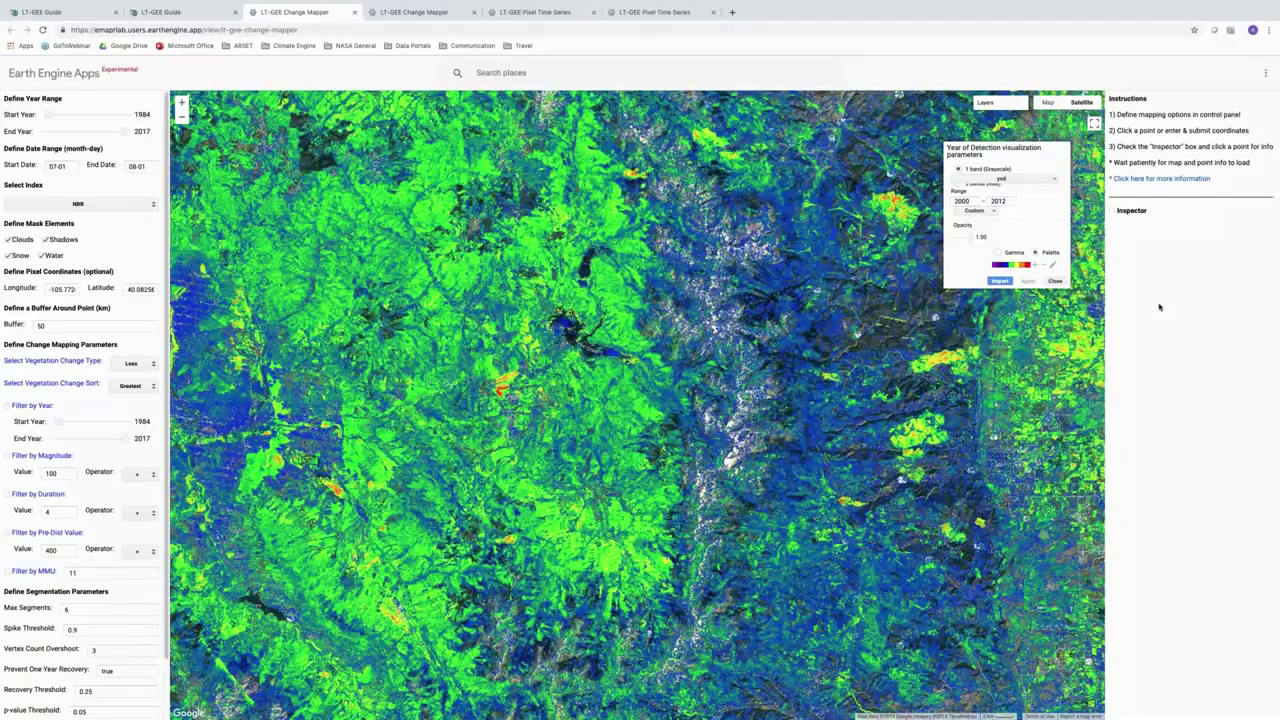
{"action": "left_click", "coordinate": [1055, 281]}
Step: Remove the last color, red, from the Year of Detection layer's palette, apply the change and dismiss the parameters
{"action": "mouse_move", "coordinate": [993, 103]}
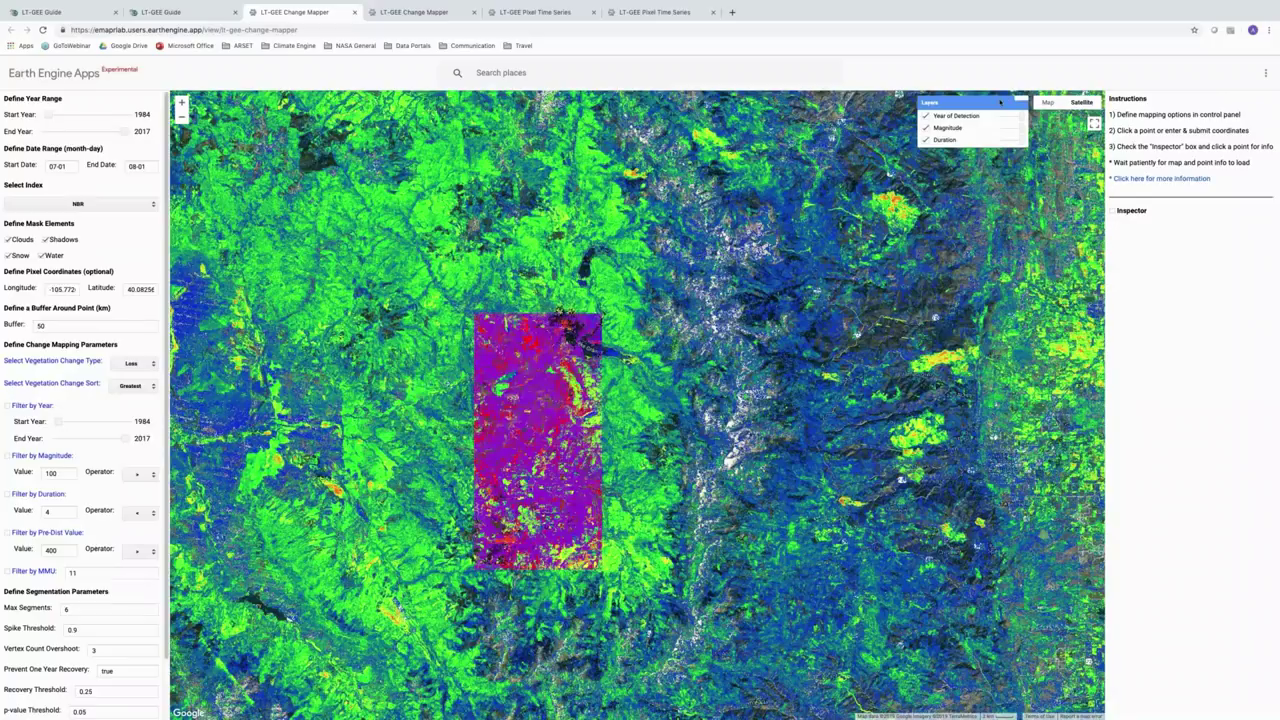
{"action": "left_click", "coordinate": [1016, 115]}
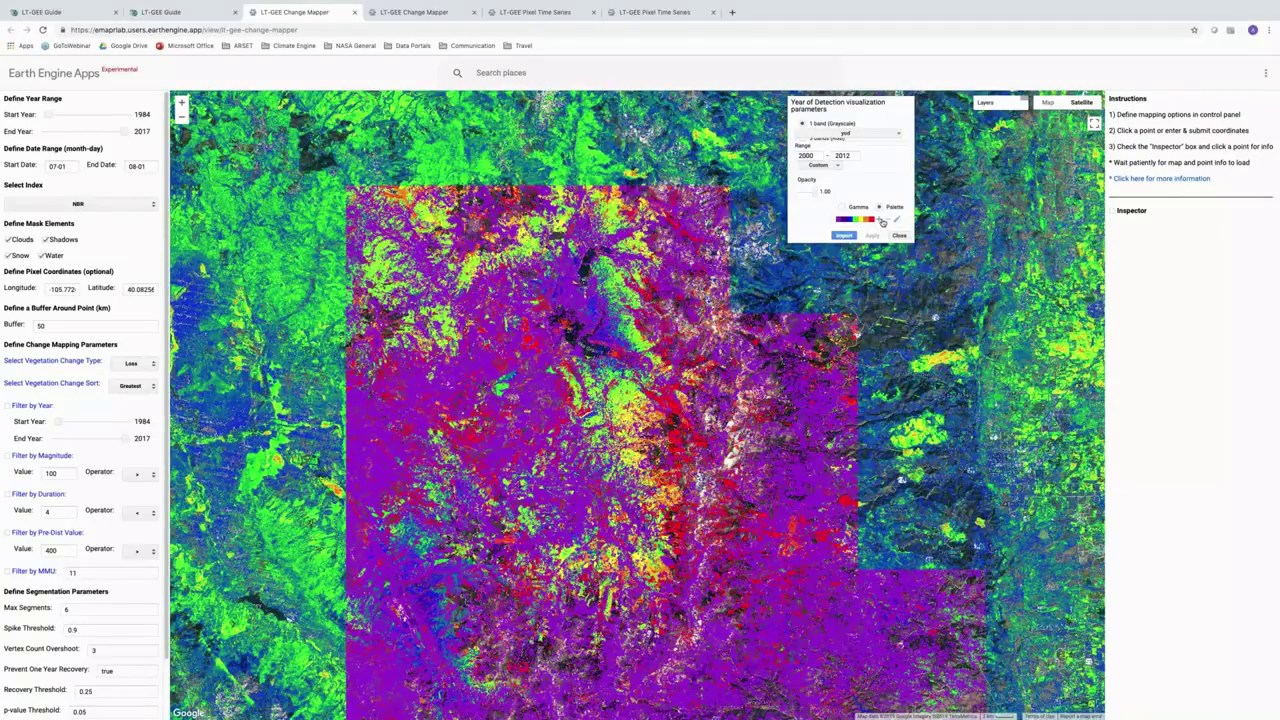
{"action": "left_click", "coordinate": [887, 222]}
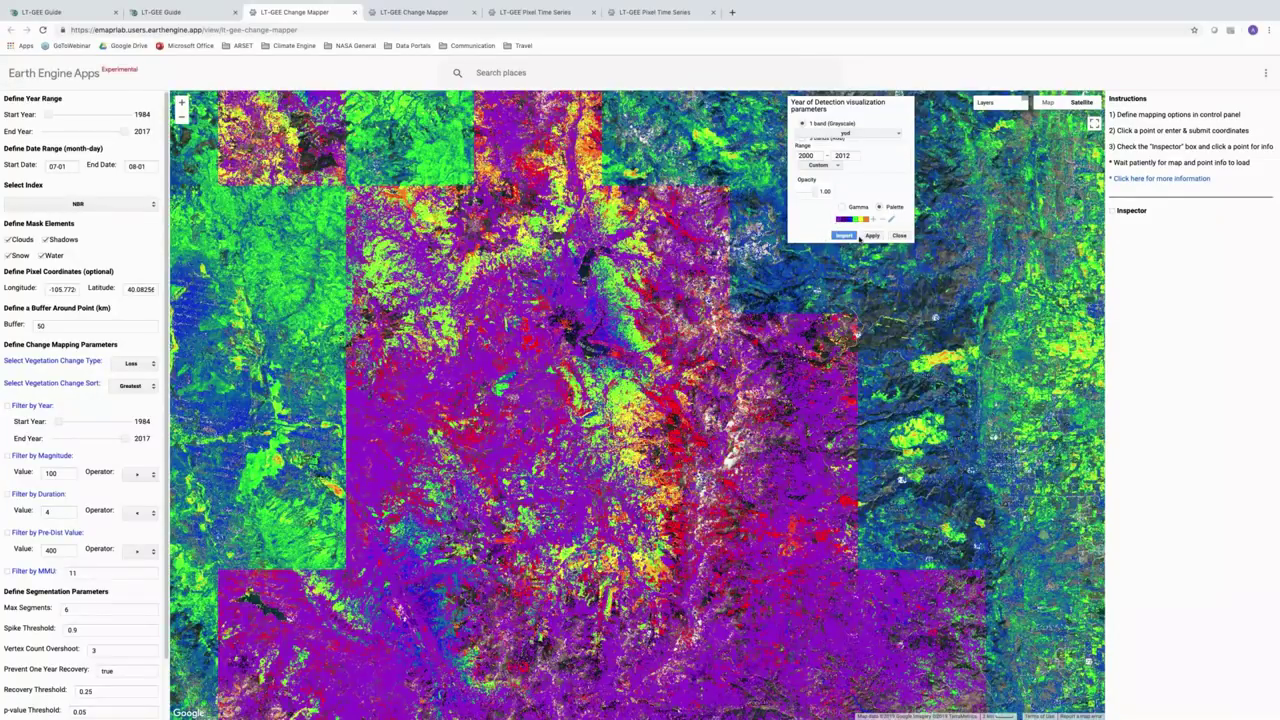
{"action": "left_click", "coordinate": [873, 236]}
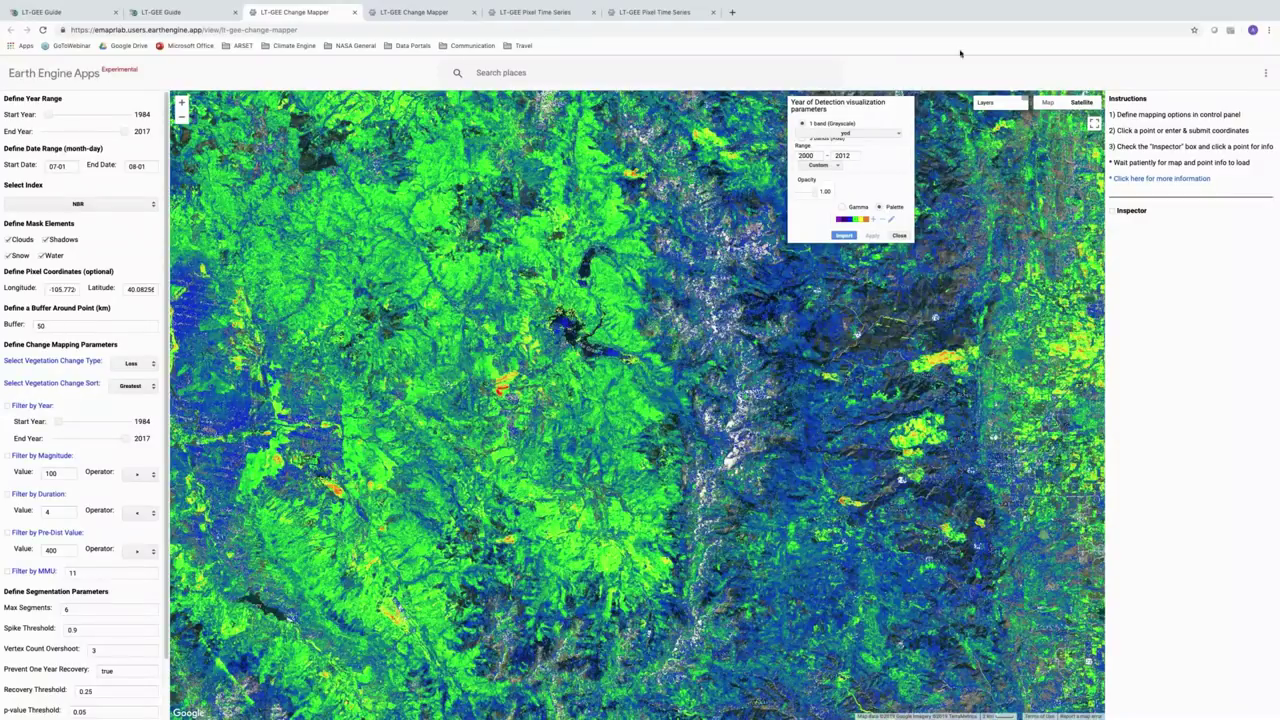
{"action": "left_click", "coordinate": [899, 235]}
Step: Check the Year of Detection layer's visualization parameters and magnify the map around Lake Granby
{"action": "mouse_move", "coordinate": [995, 99]}
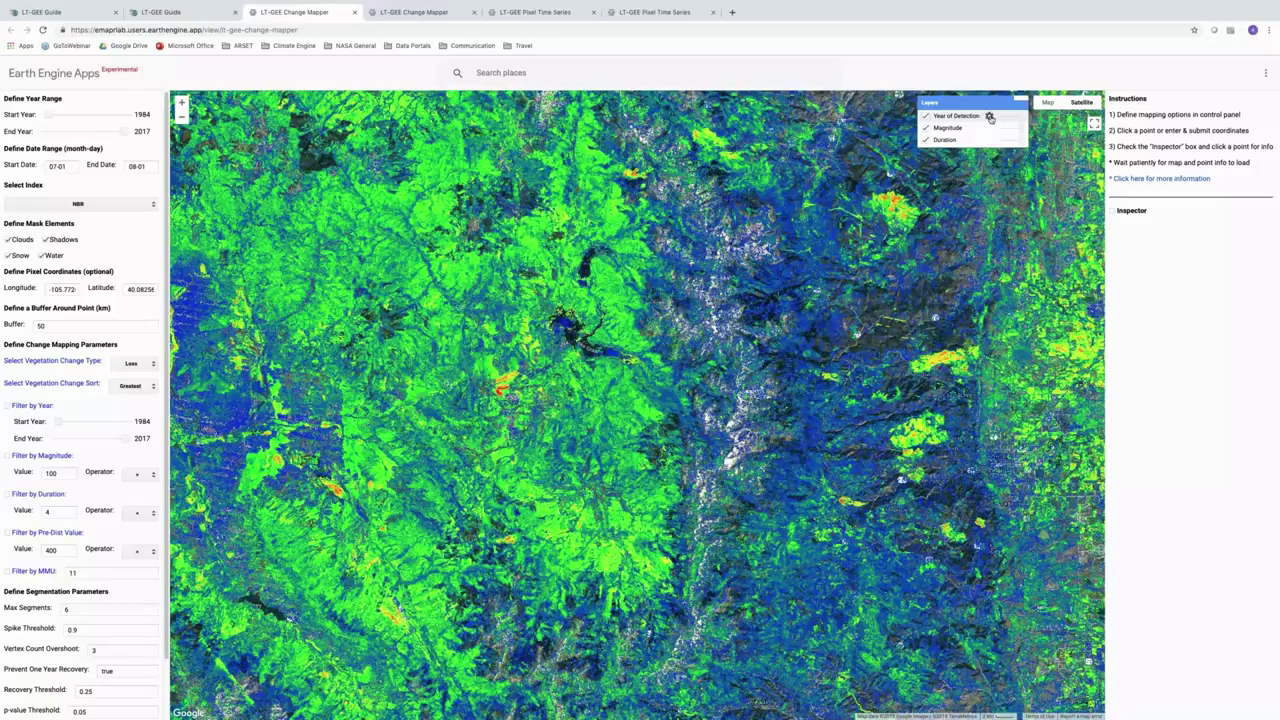
{"action": "left_click", "coordinate": [988, 116]}
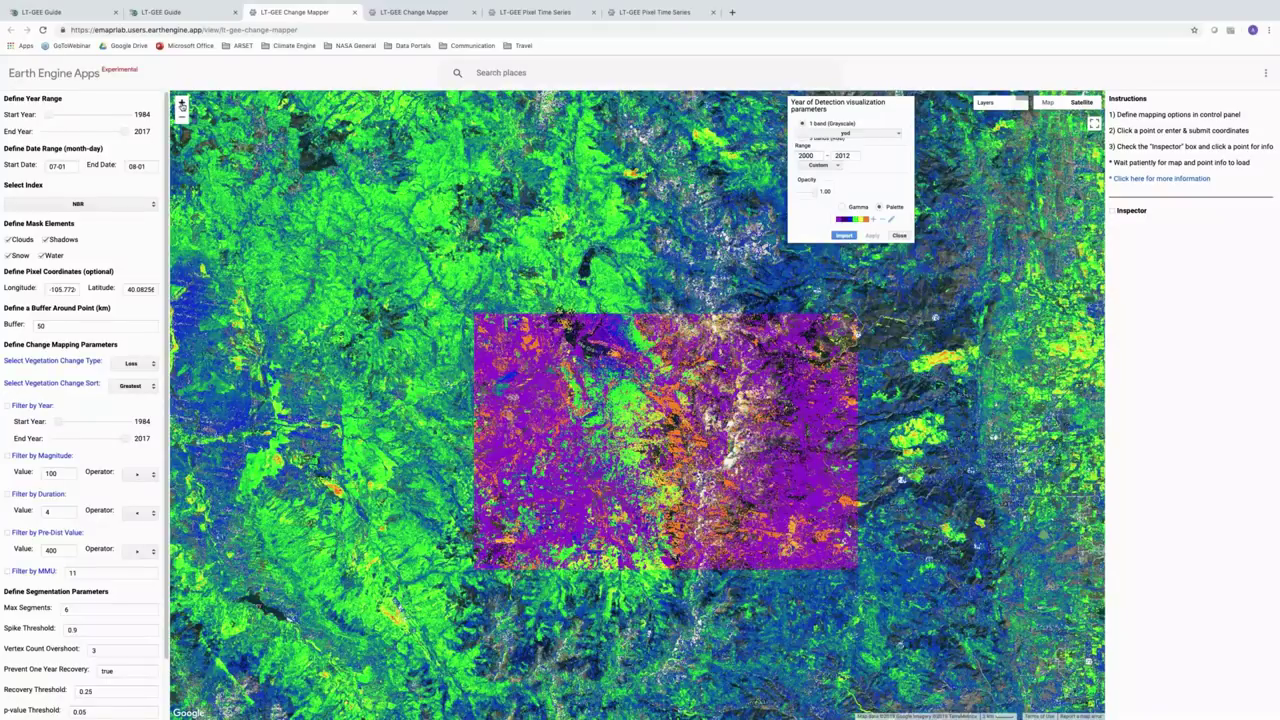
{"action": "left_click", "coordinate": [182, 103]}
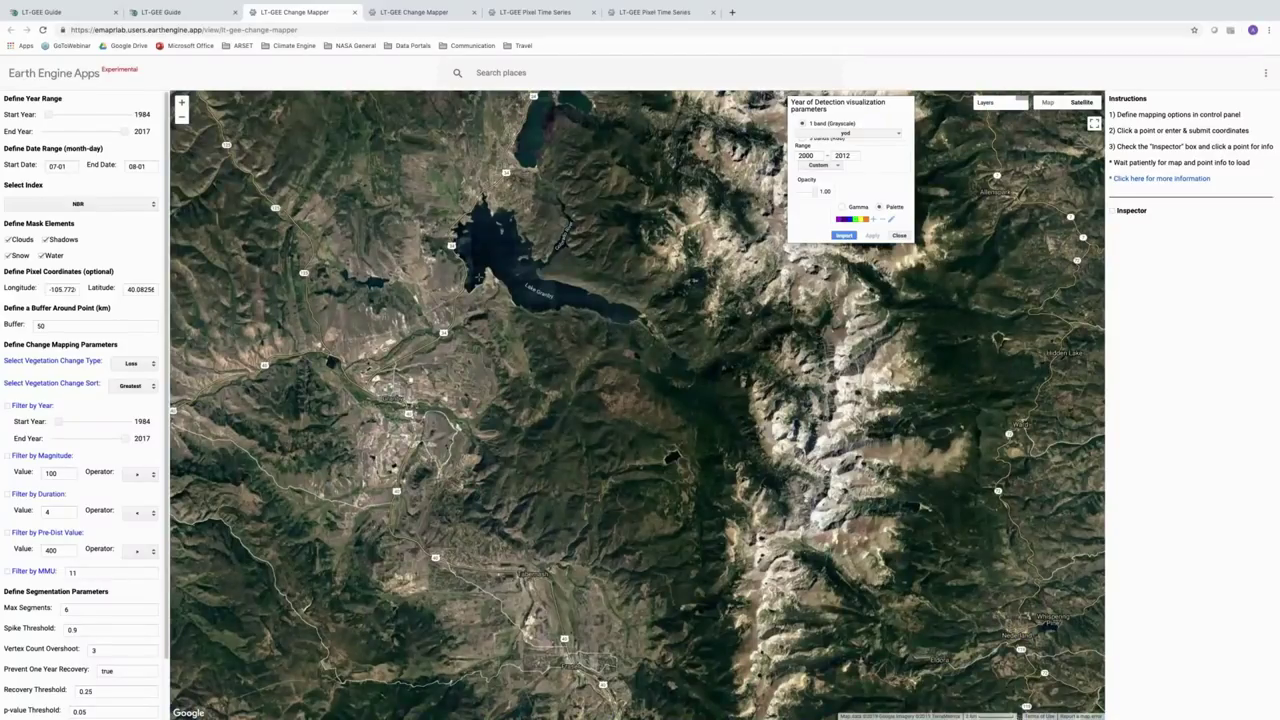
{"action": "left_click", "coordinate": [182, 103]}
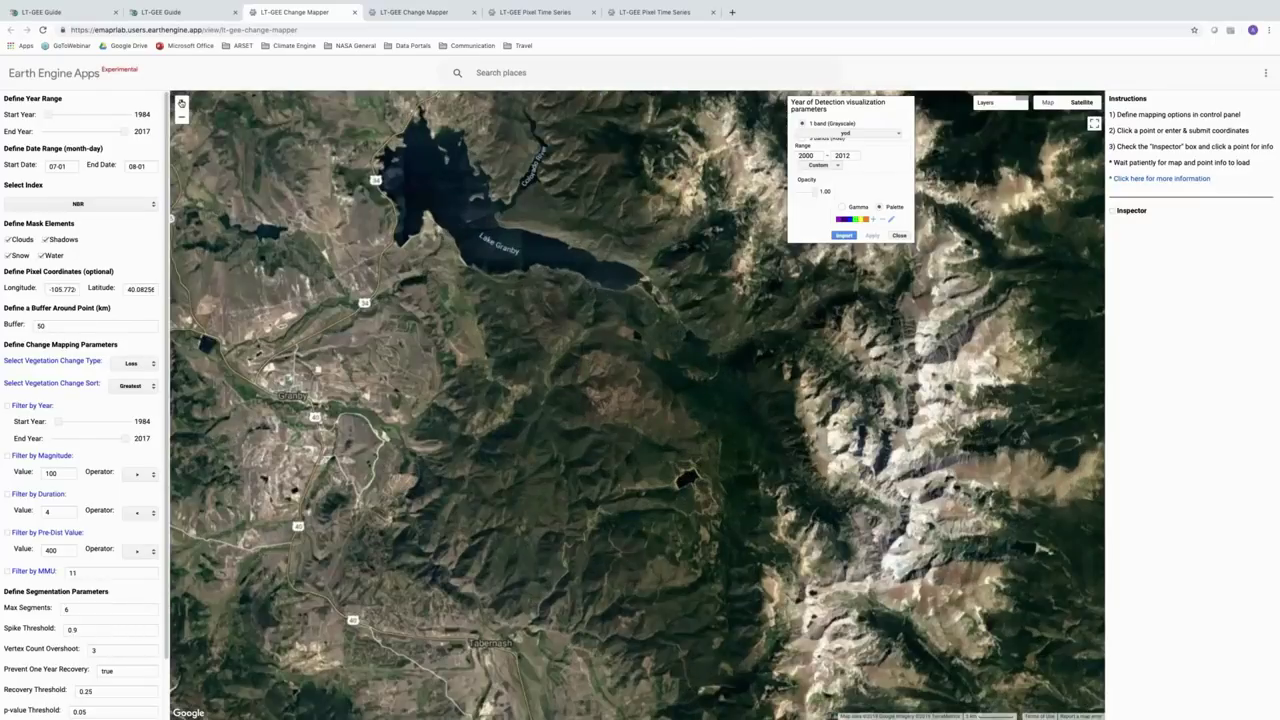
{"action": "left_click", "coordinate": [182, 103]}
{"action": "left_click", "coordinate": [899, 236]}
{"action": "mouse_move", "coordinate": [988, 99]}
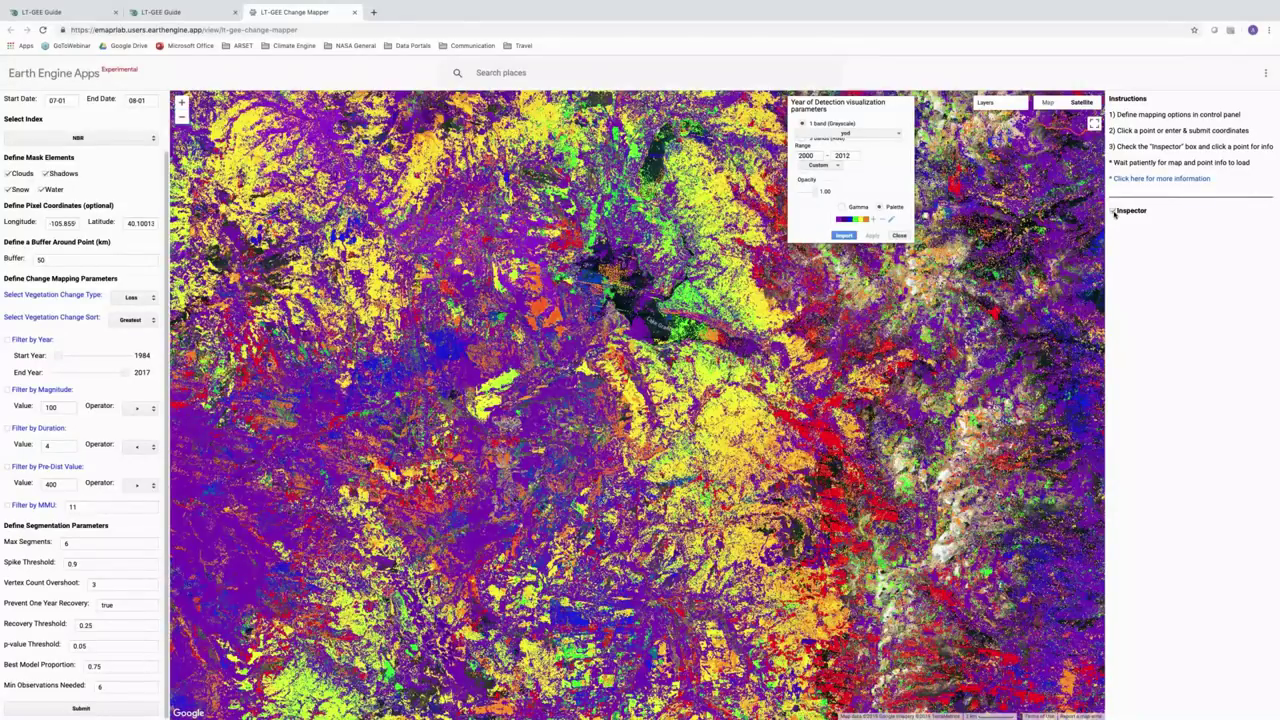
Step: Enable the Inspector, view the inspected pixel's NBR time series chart at full size and return to the Change Mapper
{"action": "left_click", "coordinate": [1114, 211]}
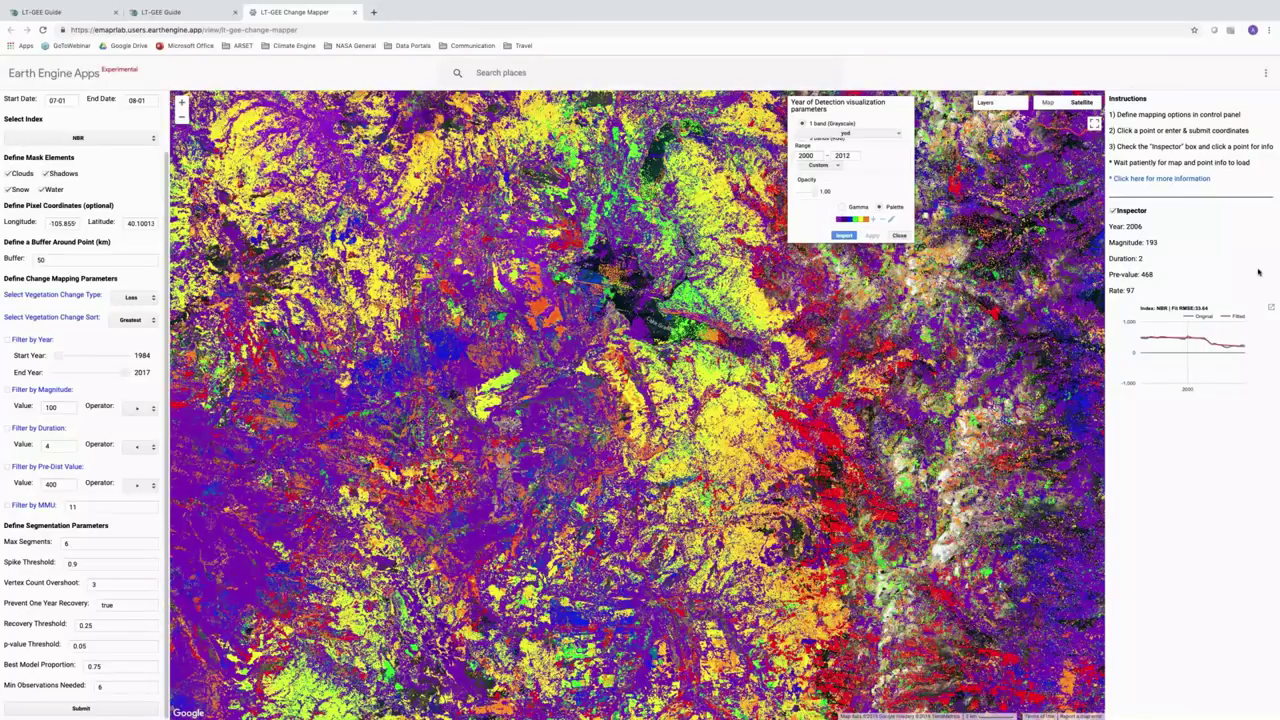
{"action": "left_click", "coordinate": [1271, 308]}
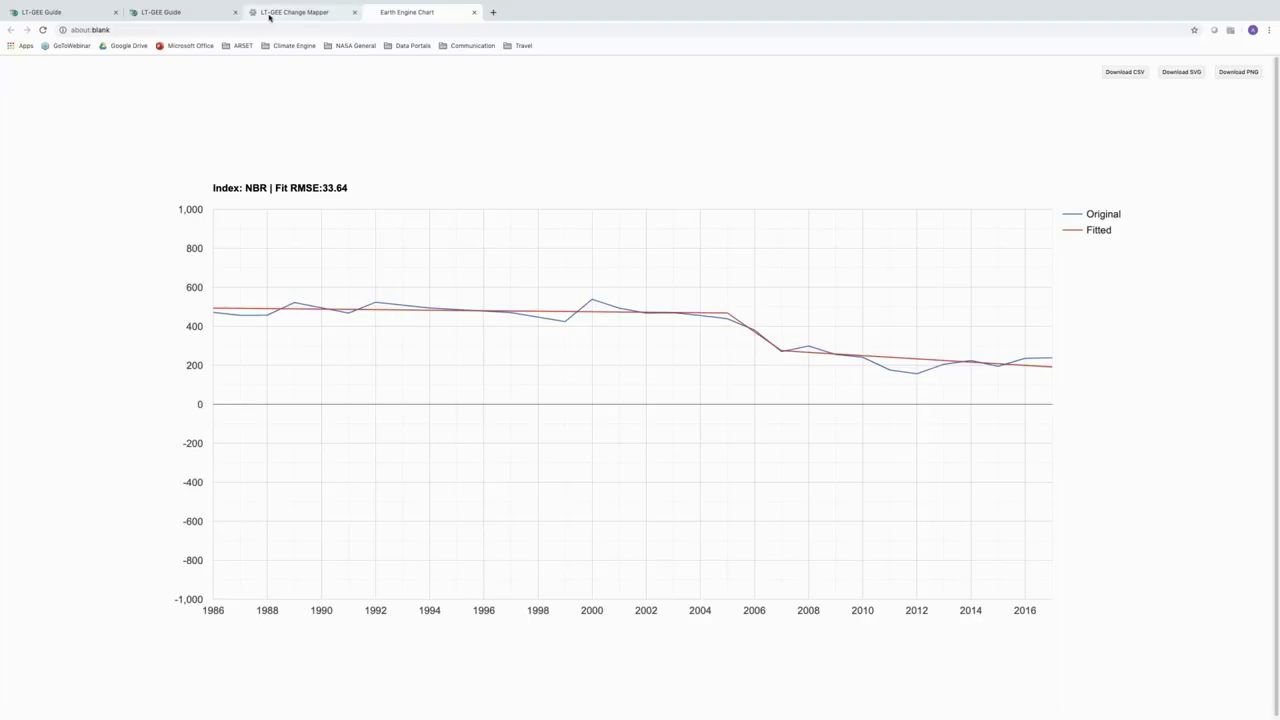
{"action": "left_click", "coordinate": [269, 14]}
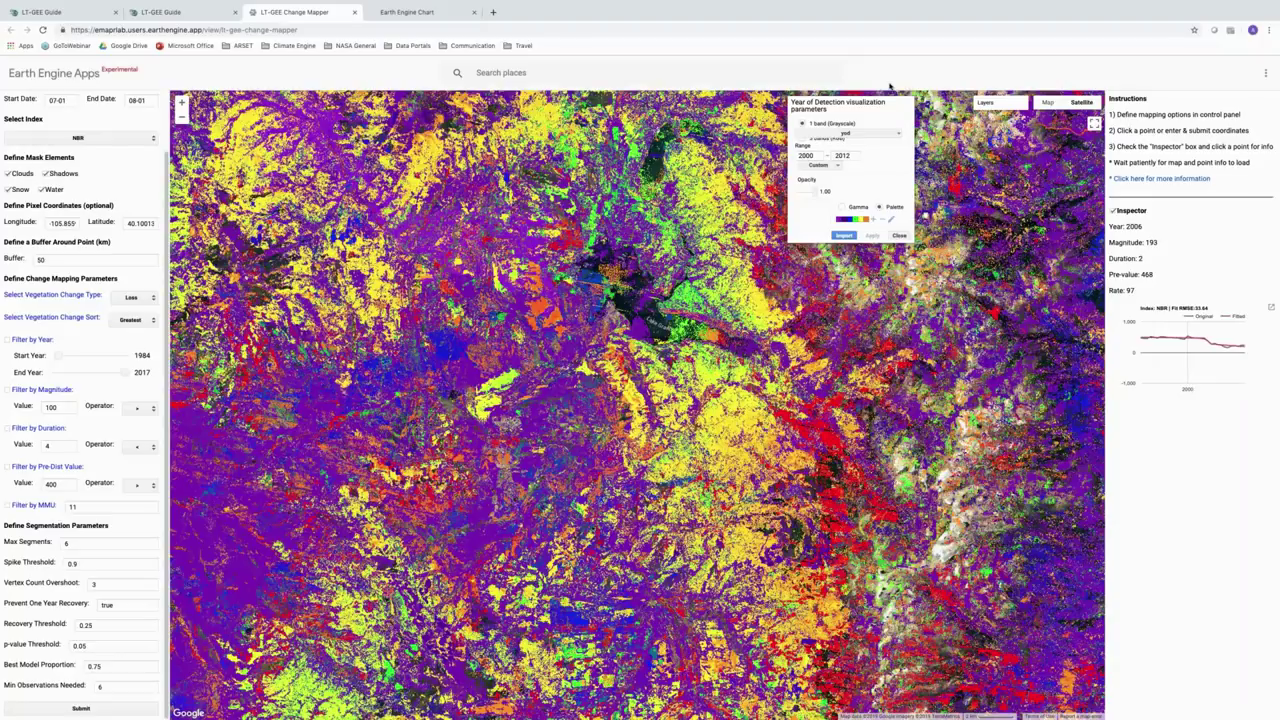
Step: Dismiss the Year of Detection parameters, hide that layer and open the Magnitude layer's visualization parameters
{"action": "left_click", "coordinate": [899, 235]}
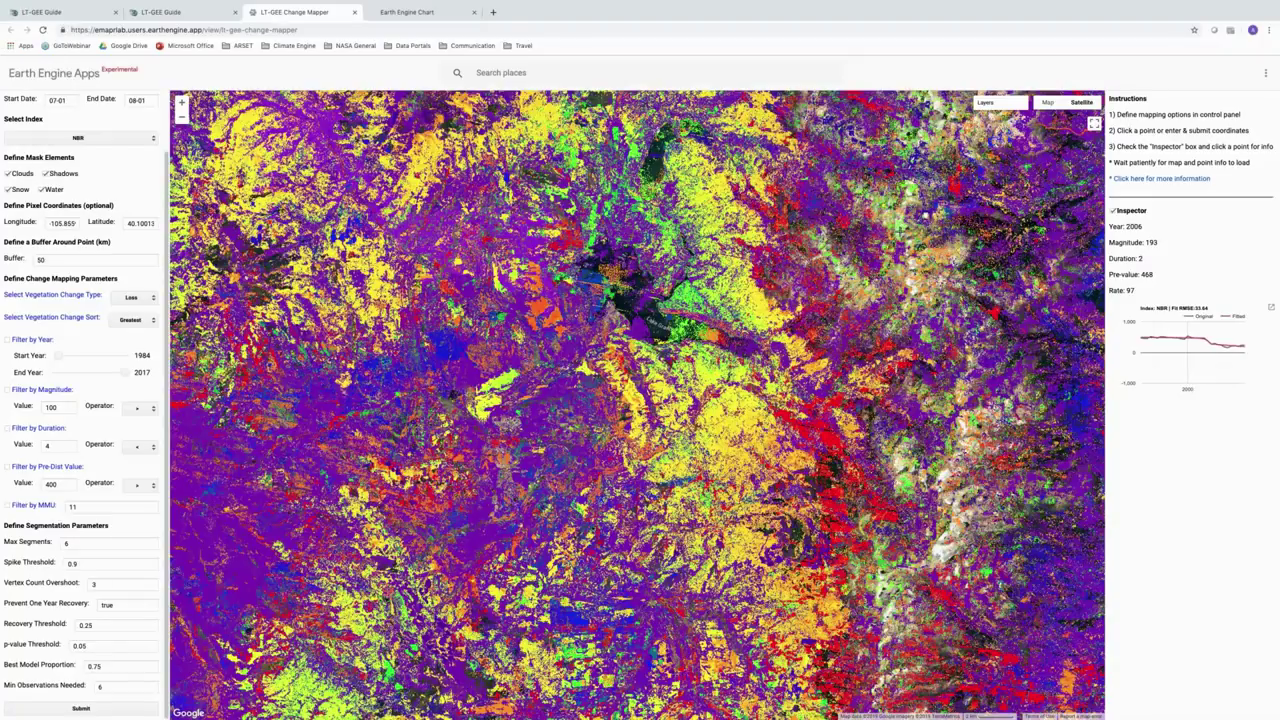
{"action": "mouse_move", "coordinate": [985, 103]}
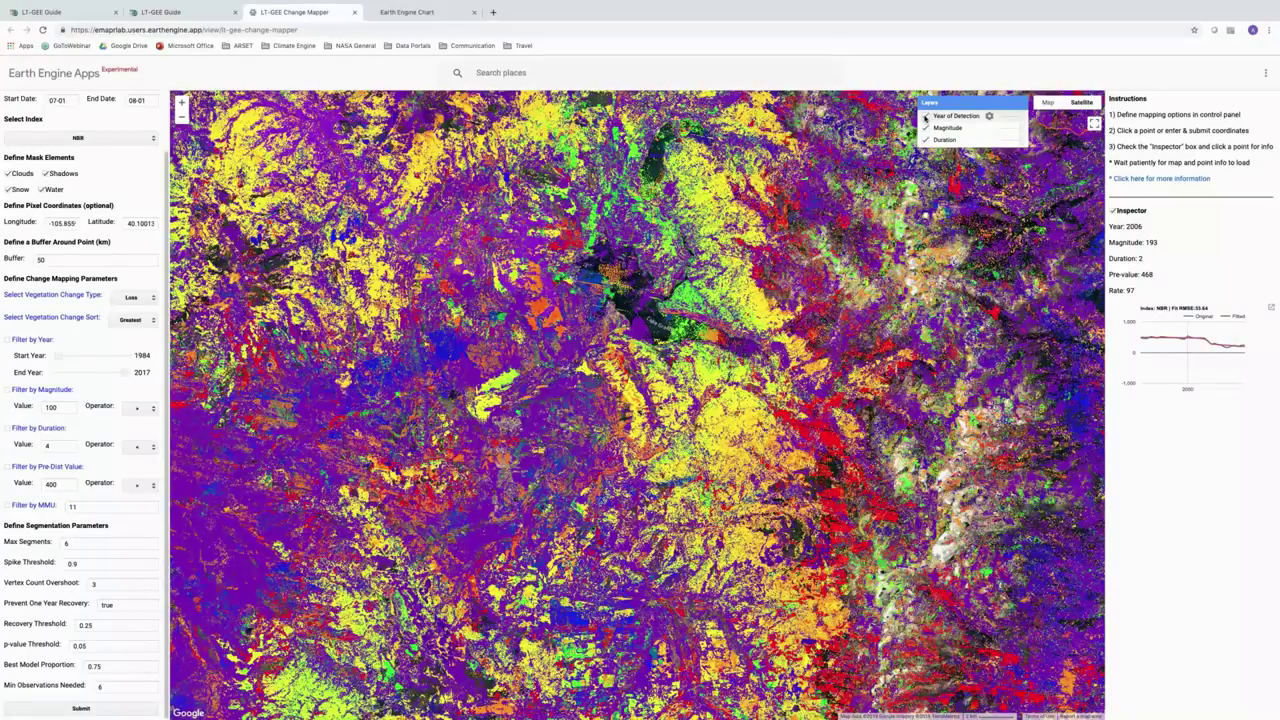
{"action": "left_click", "coordinate": [925, 116]}
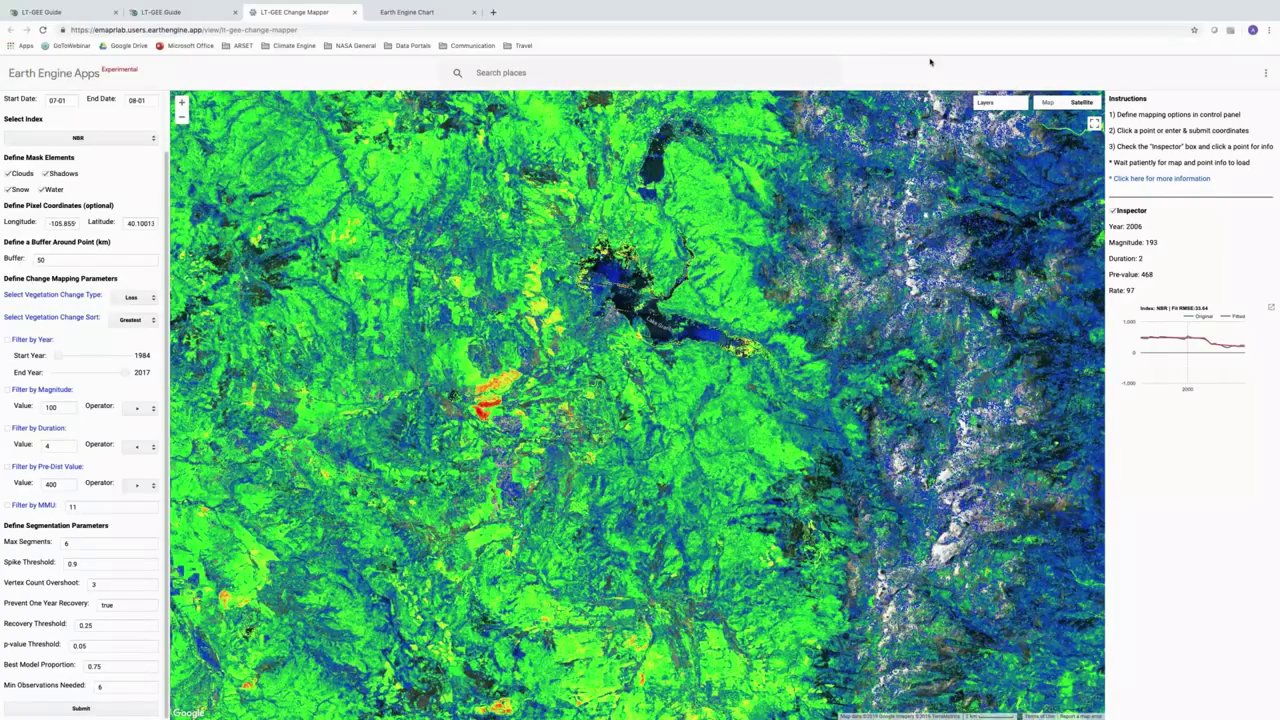
{"action": "mouse_move", "coordinate": [985, 103]}
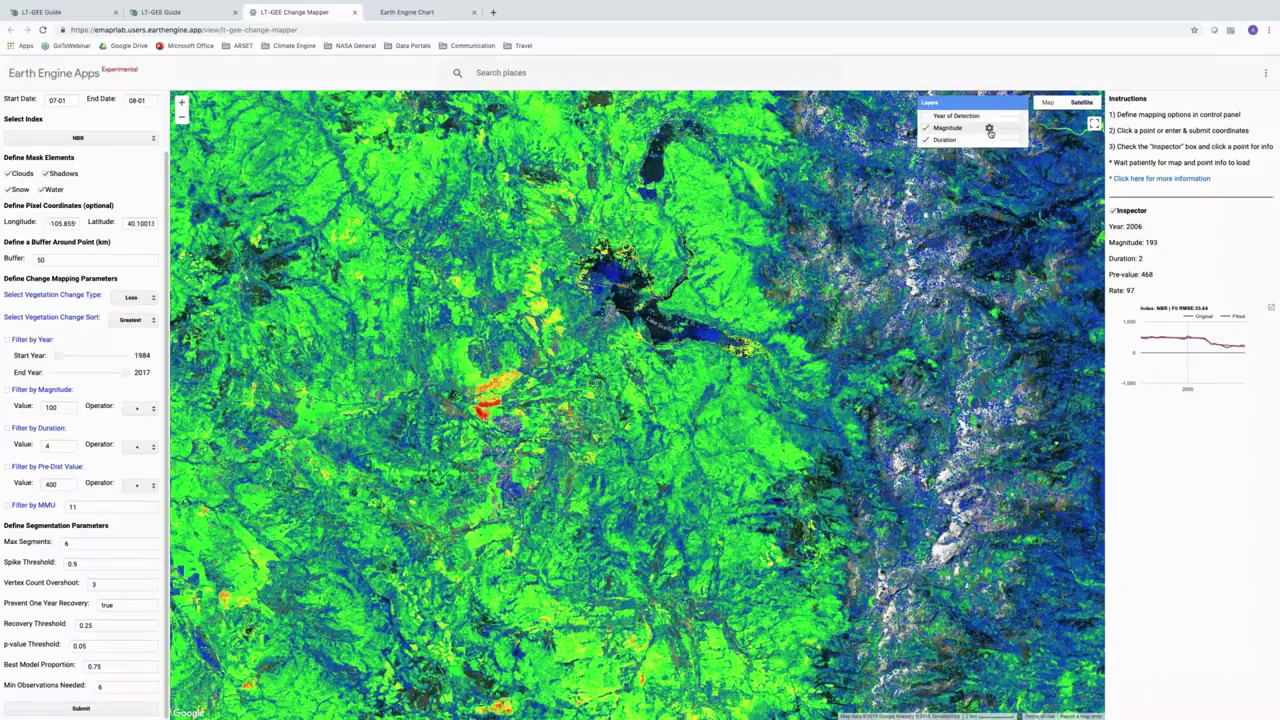
{"action": "left_click", "coordinate": [989, 130]}
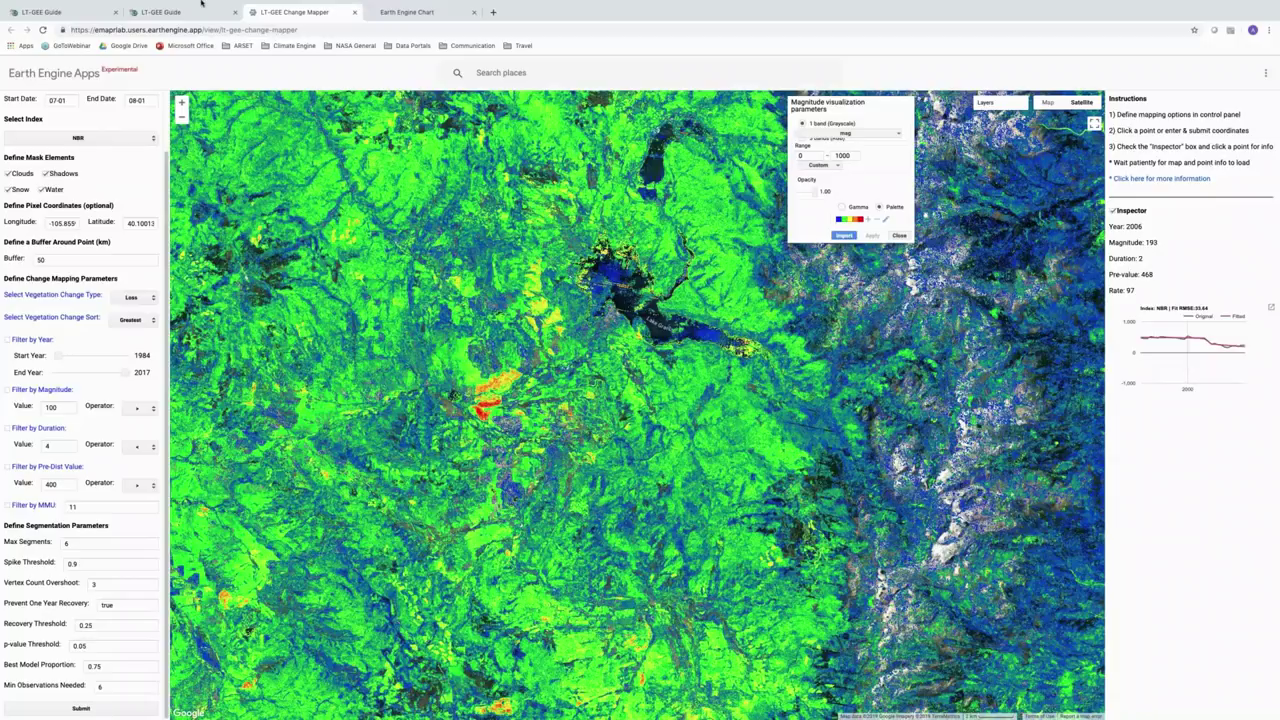
{"action": "mouse_move", "coordinate": [205, 4]}
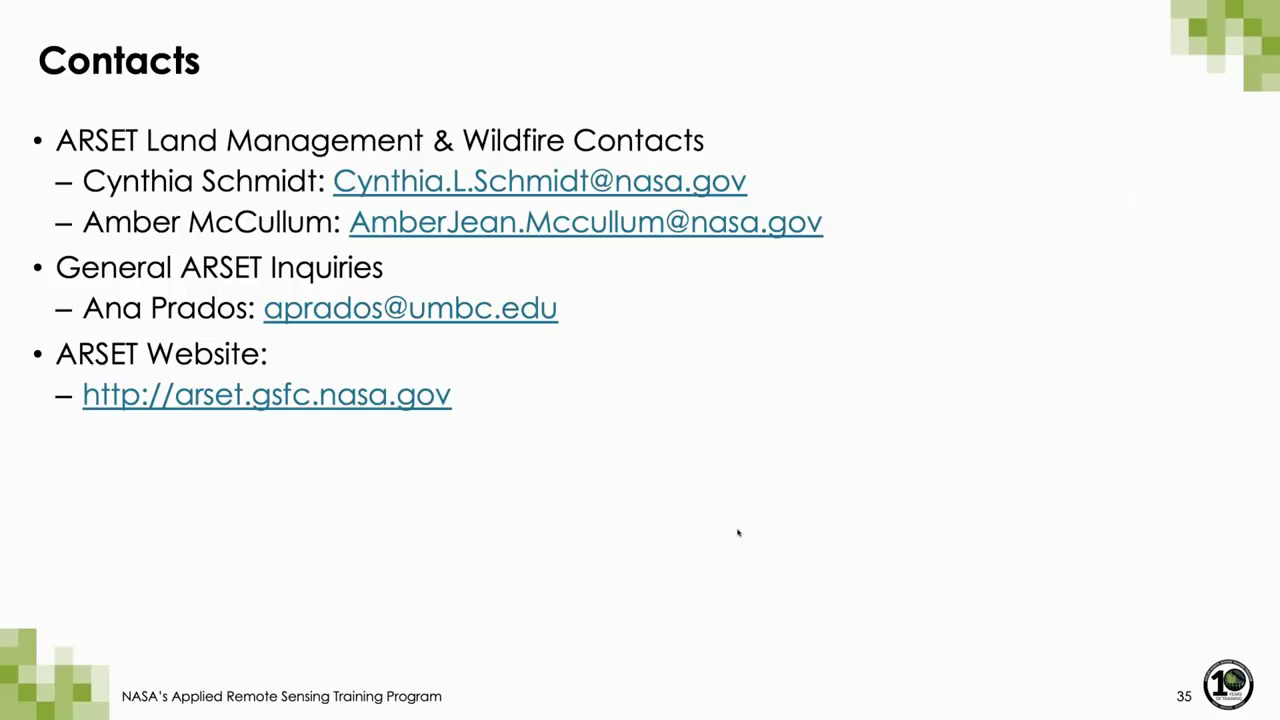
{"action": "key", "text": "Right"}
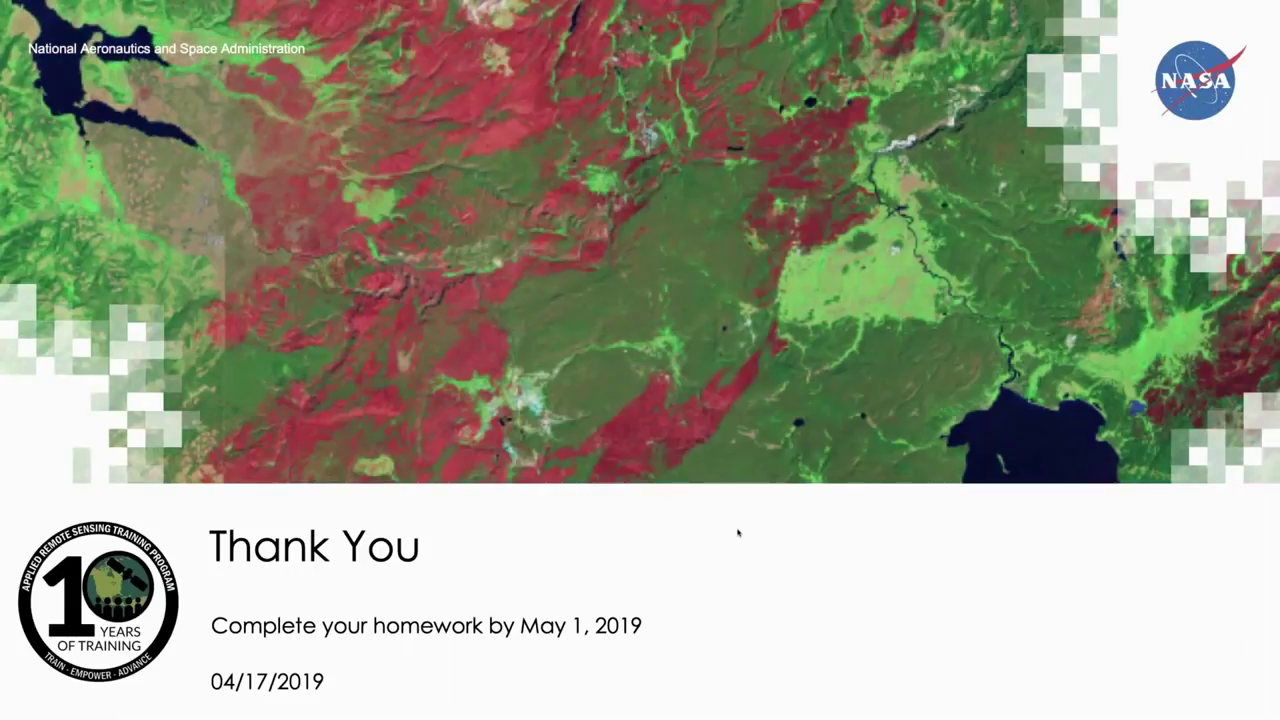
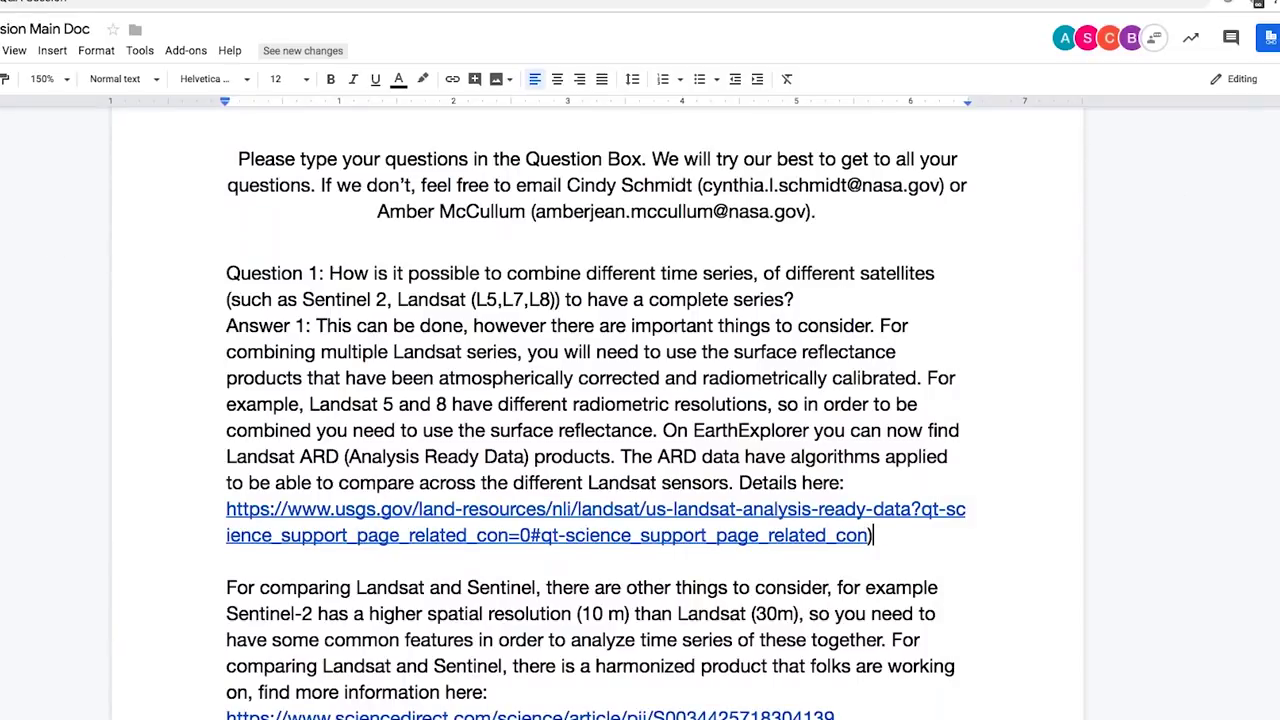
Step: In the Google Docs document, set the zoom to 125% and start a line after Answer 1's USGS link: "Live Answer: This is definitely being done,"
{"action": "left_click", "coordinate": [45, 78]}
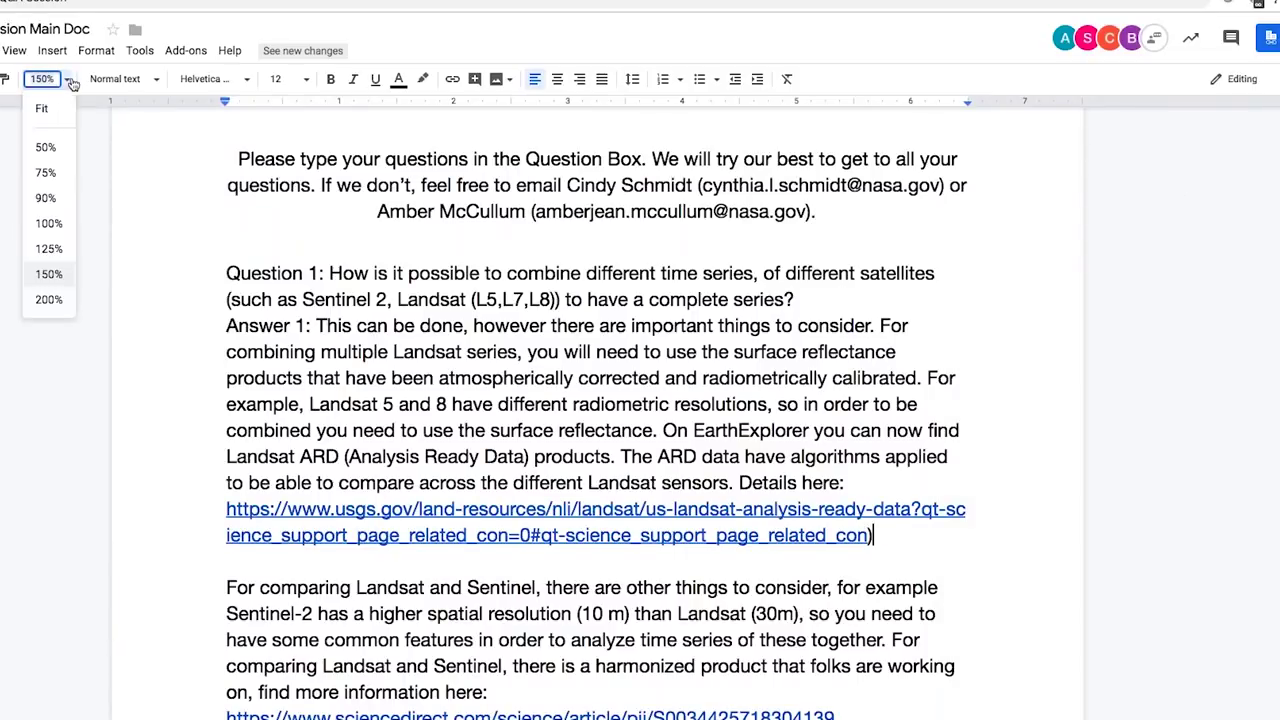
{"action": "left_click", "coordinate": [60, 249]}
{"action": "left_click", "coordinate": [830, 464]}
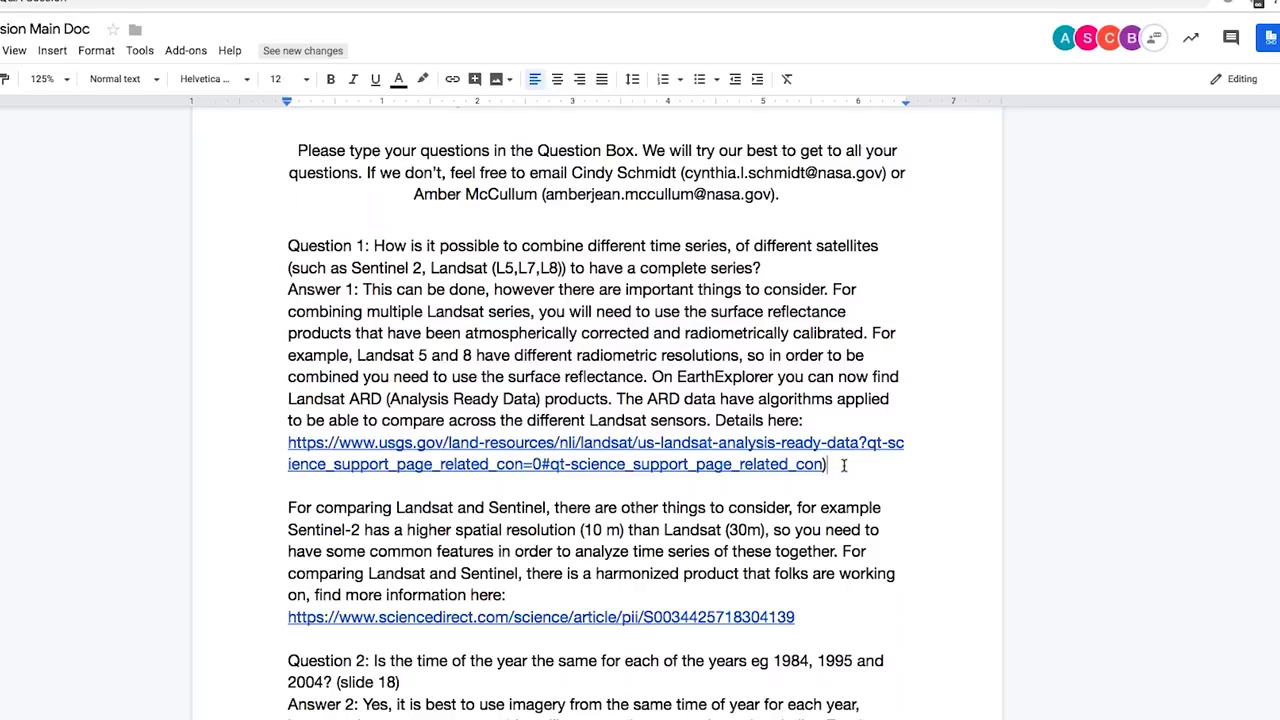
{"action": "key", "text": "Return"}
{"action": "type", "text": "Live An"}
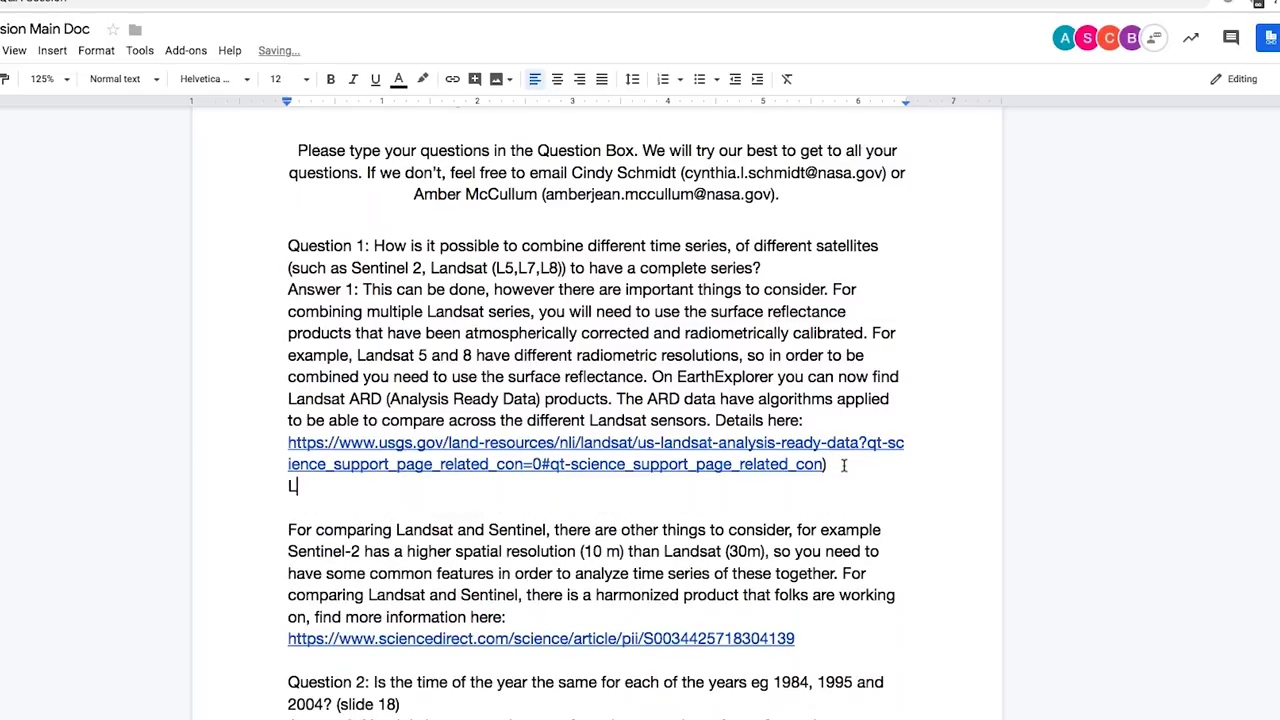
{"action": "key", "text": "BackSpace"}
{"action": "key", "text": "BackSpace"}
{"action": "type", "text": "Answer: This "}
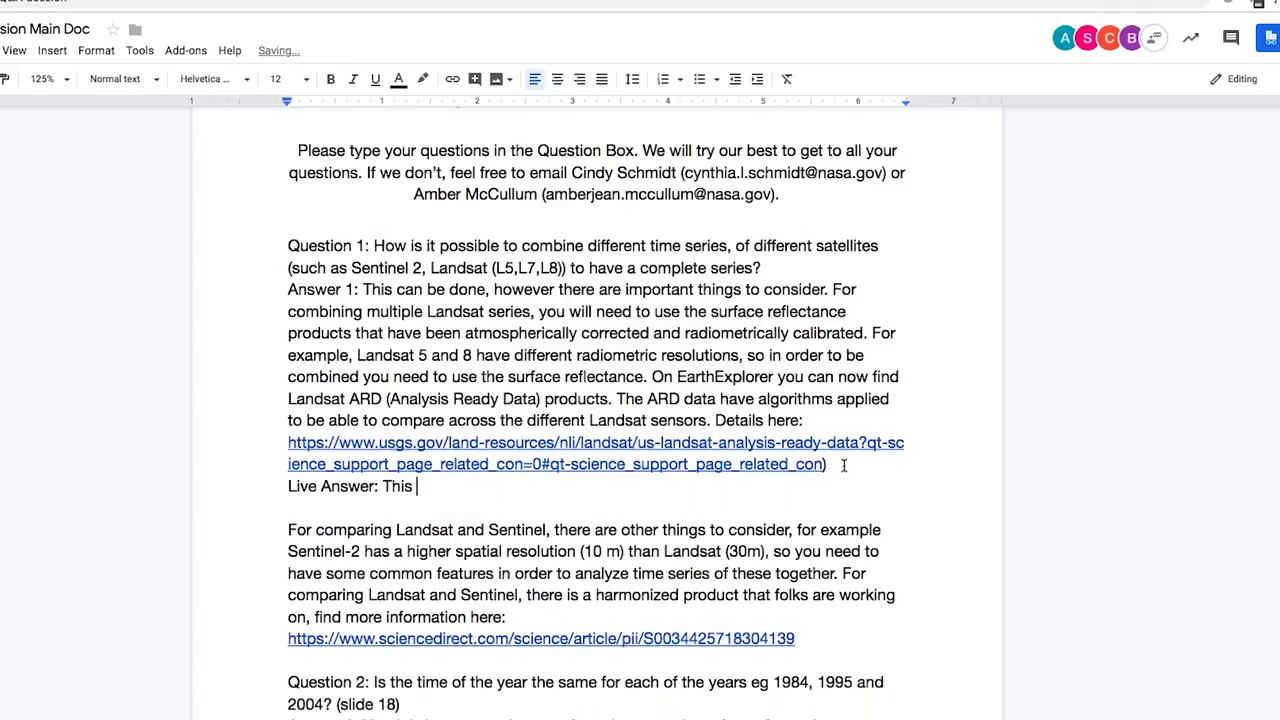
{"action": "type", "text": "is definitely being done,"}
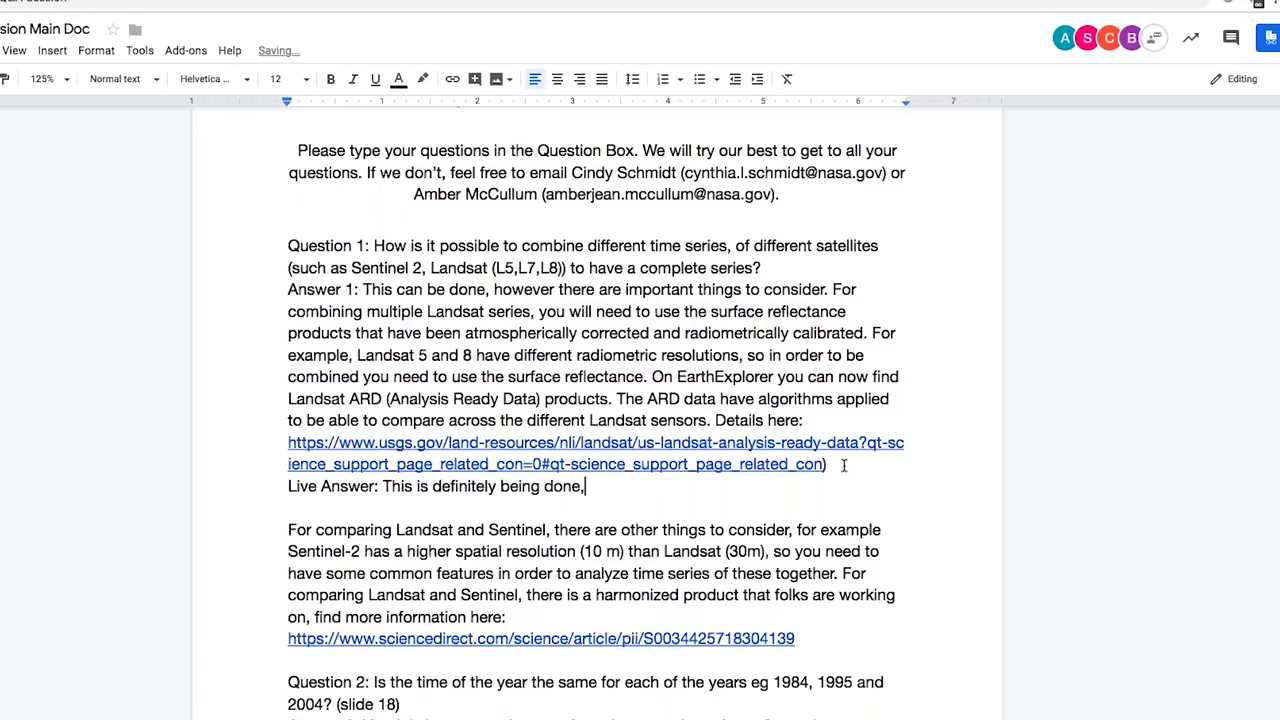
Step: Continue the live answer with "but if you do this process - there are some really important things to think about."
{"action": "type", "text": " but if you do this process"}
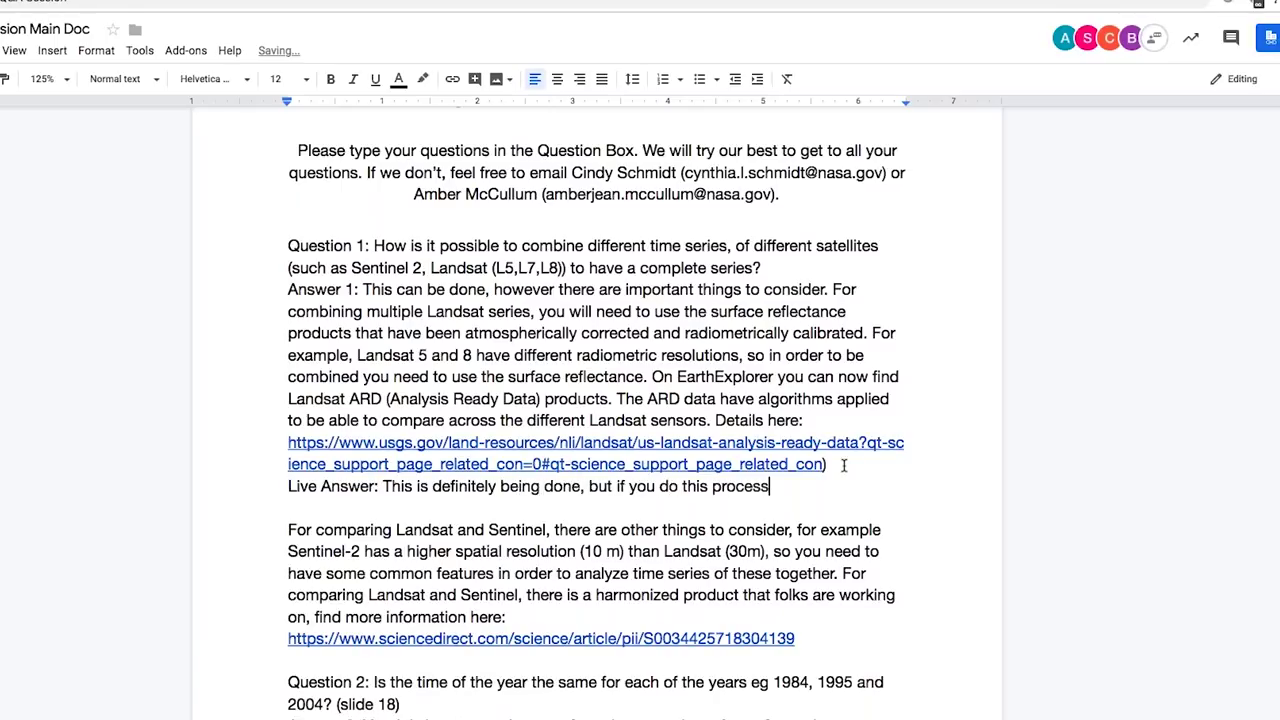
{"action": "type", "text": " - there are some really "}
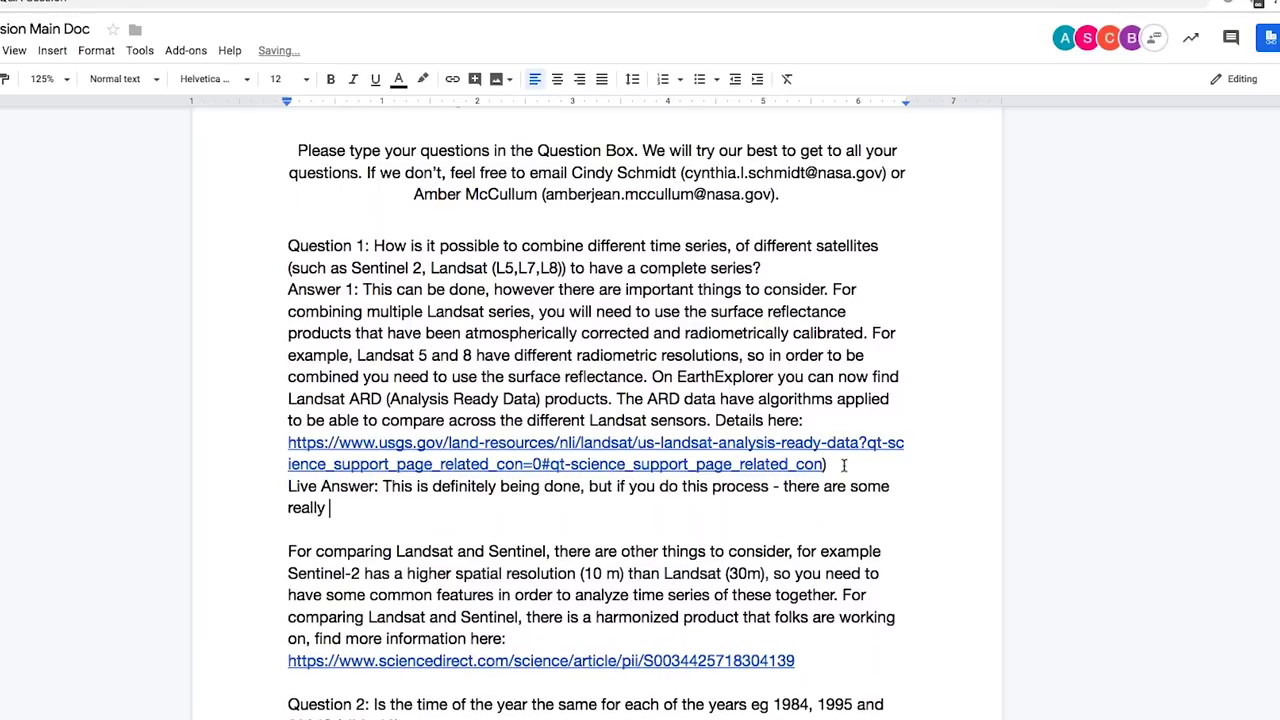
{"action": "type", "text": "important things to thi"}
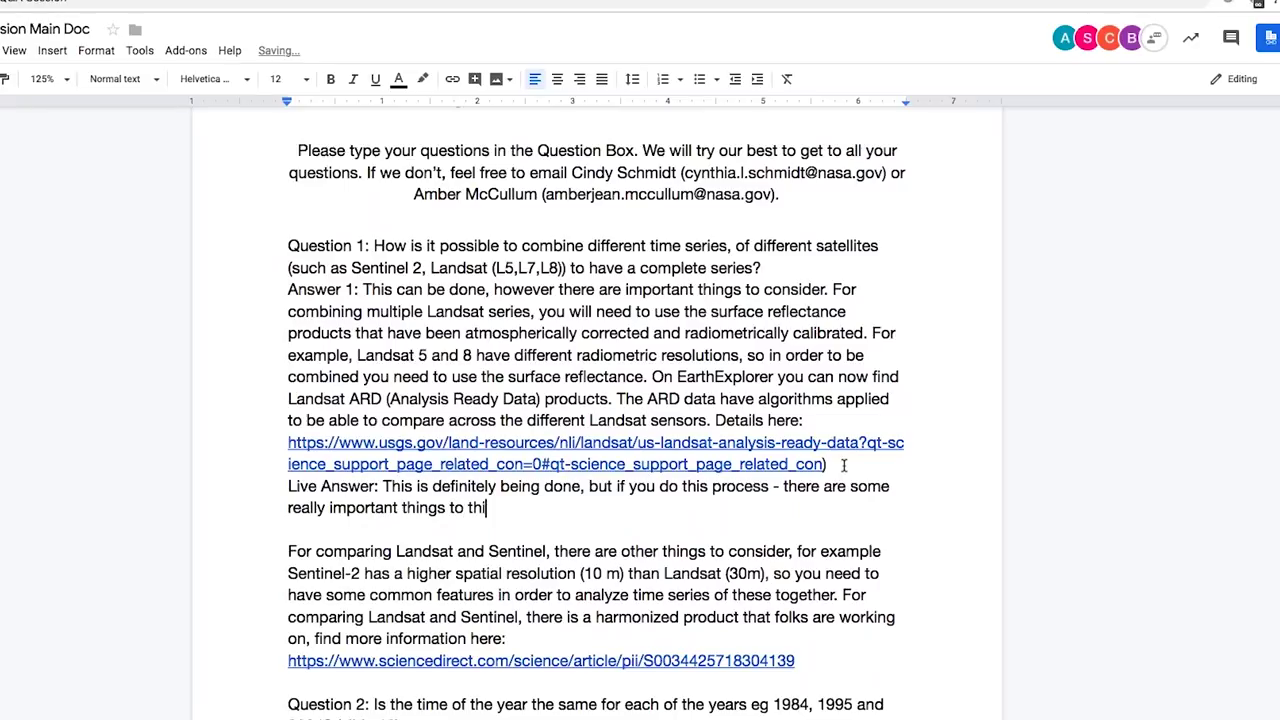
{"action": "type", "text": "nk about. Landsat se"}
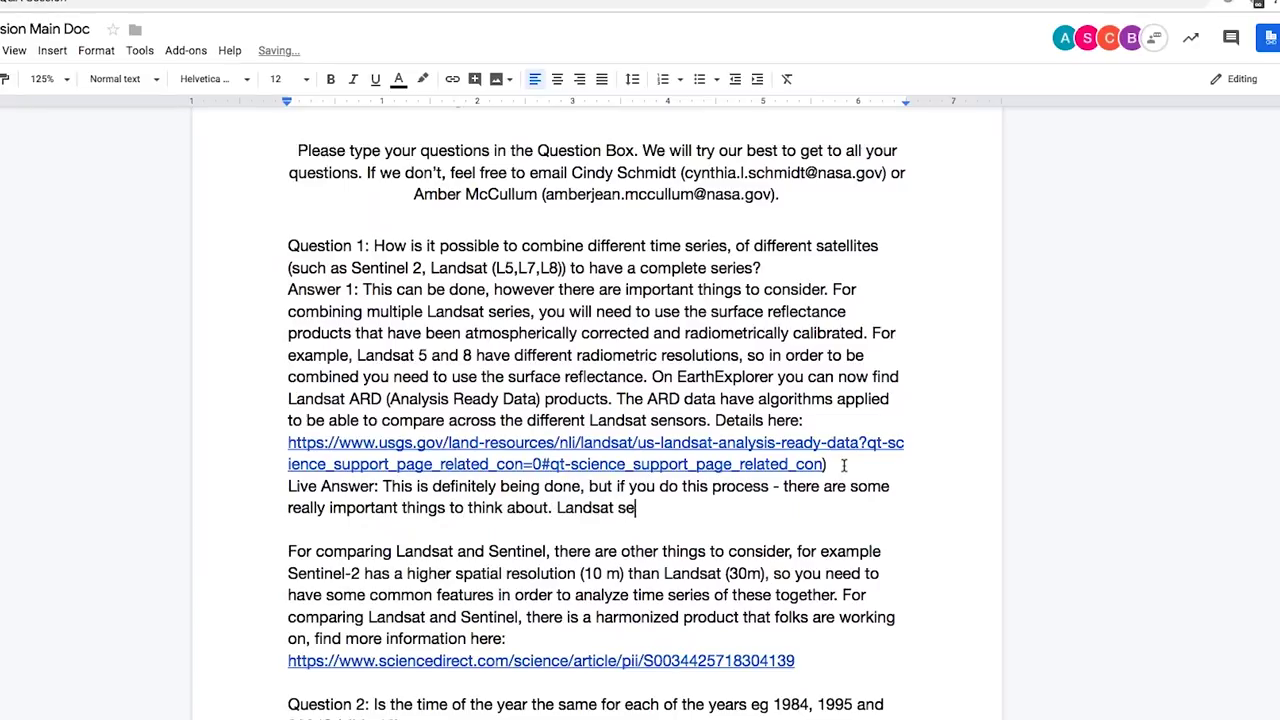
Step: Continue the live answer after "Landsat" with "sensors, e.g., if you're combining different sensors they have different properties, resolutions"
{"action": "type", "text": "nsors, e.g., if you're combining d"}
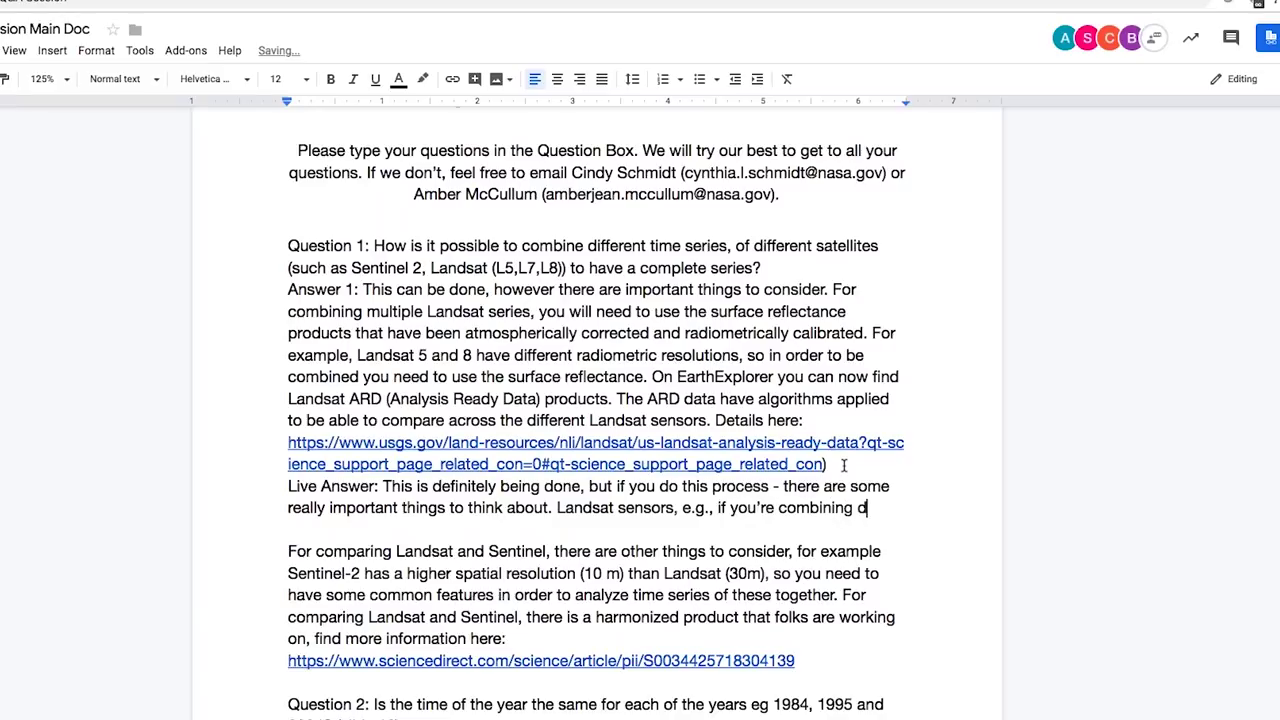
{"action": "type", "text": "ifferent sens"}
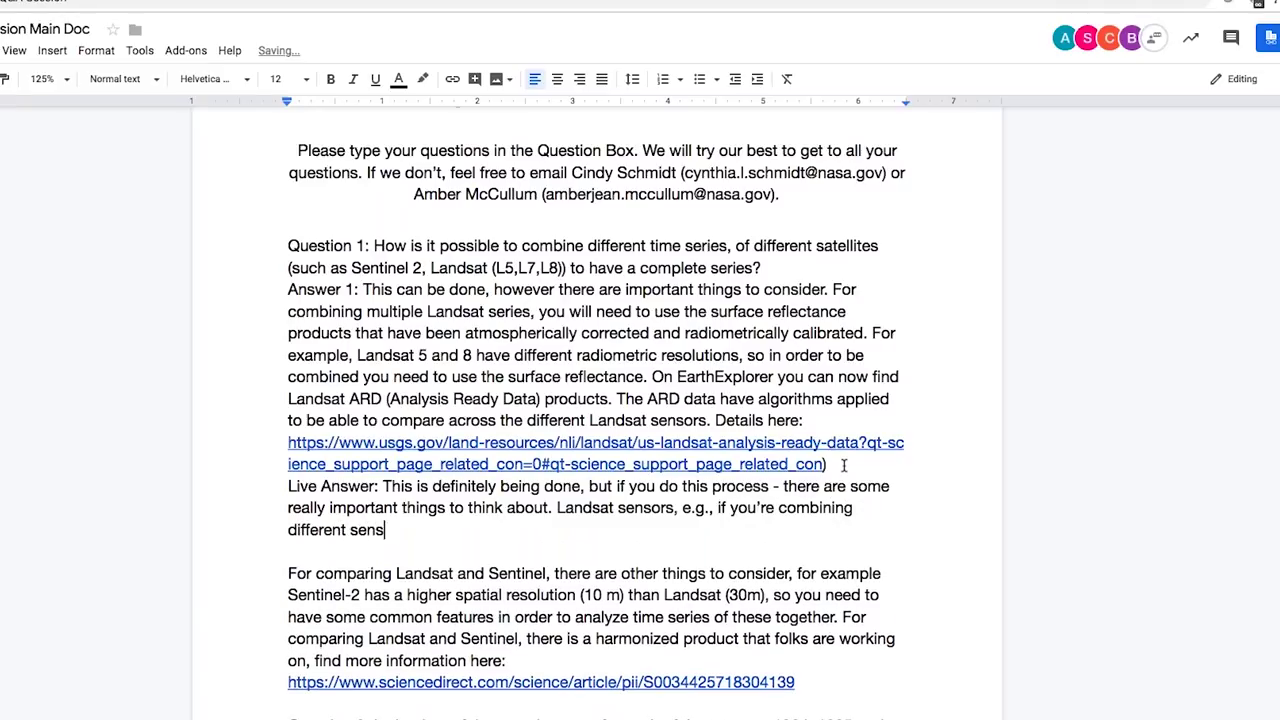
{"action": "type", "text": "ors they have different pr"}
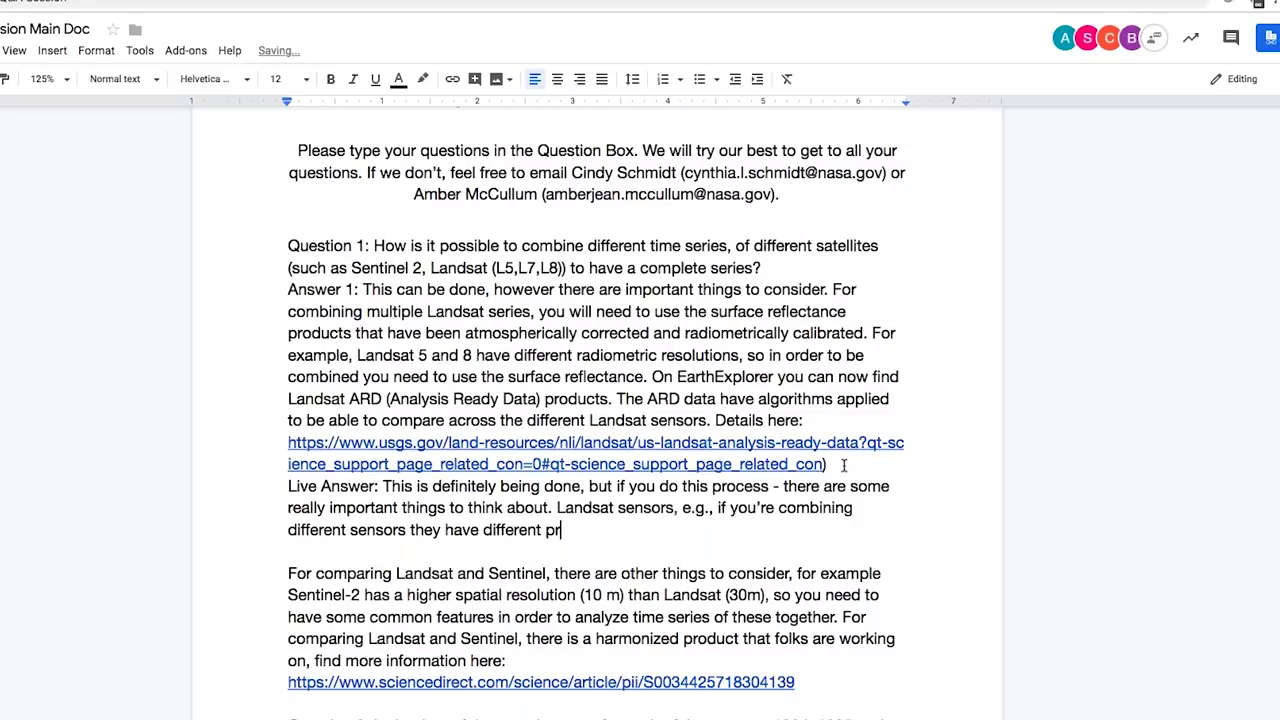
{"action": "type", "text": "operties, resolutio"}
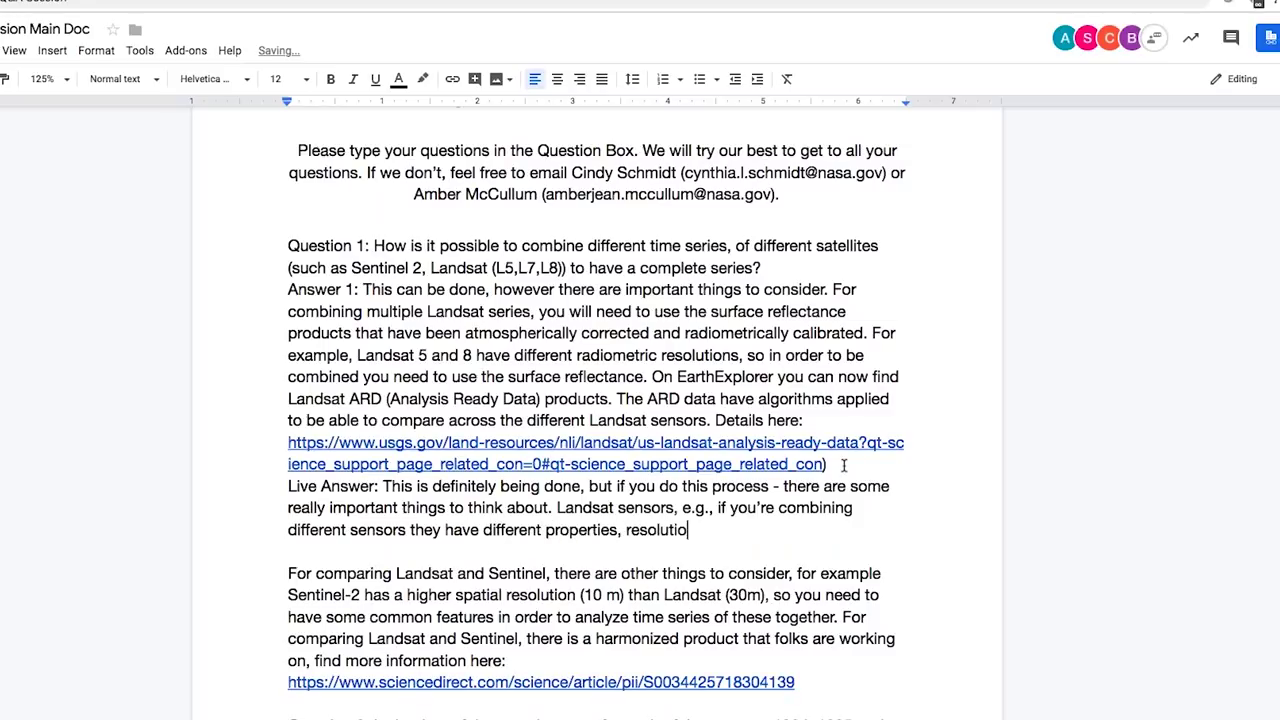
Step: Add ", bands… I recommend using surface reflectance products available for all Landsat sensors. These" to the live answer
{"action": "type", "text": "ns, bands... I recommend using surface r"}
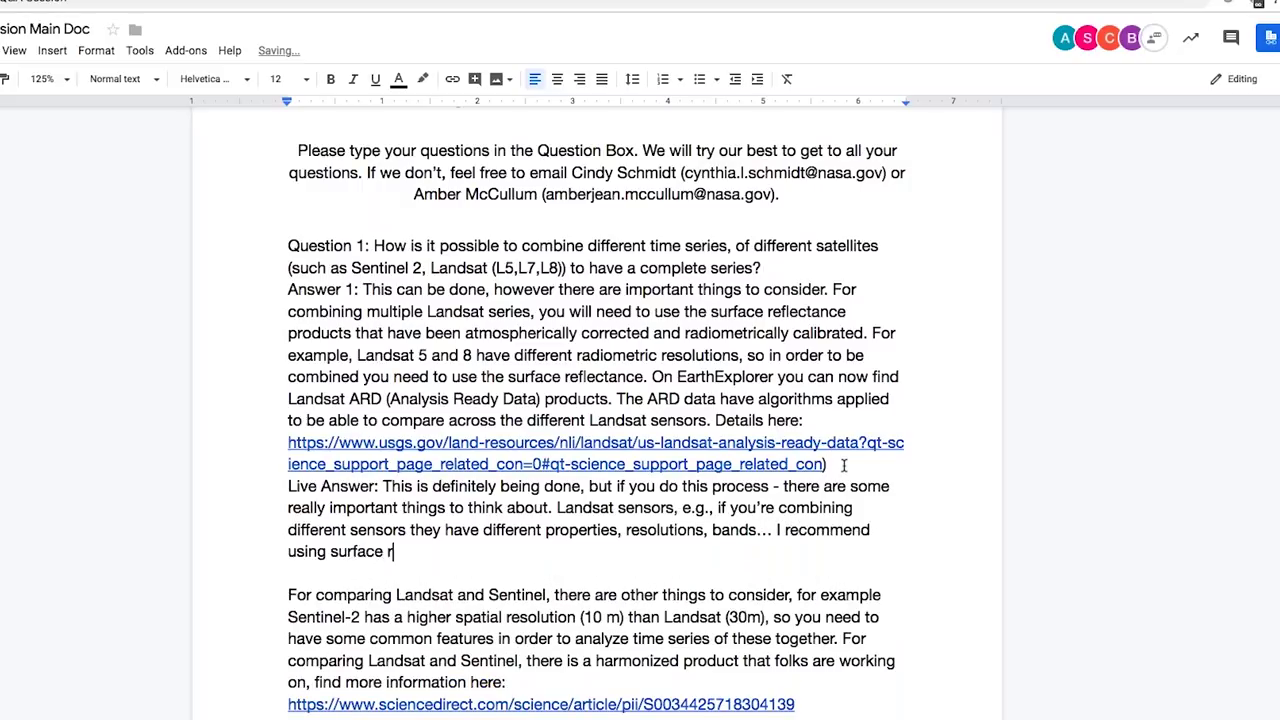
{"action": "type", "text": "eflectance produc"}
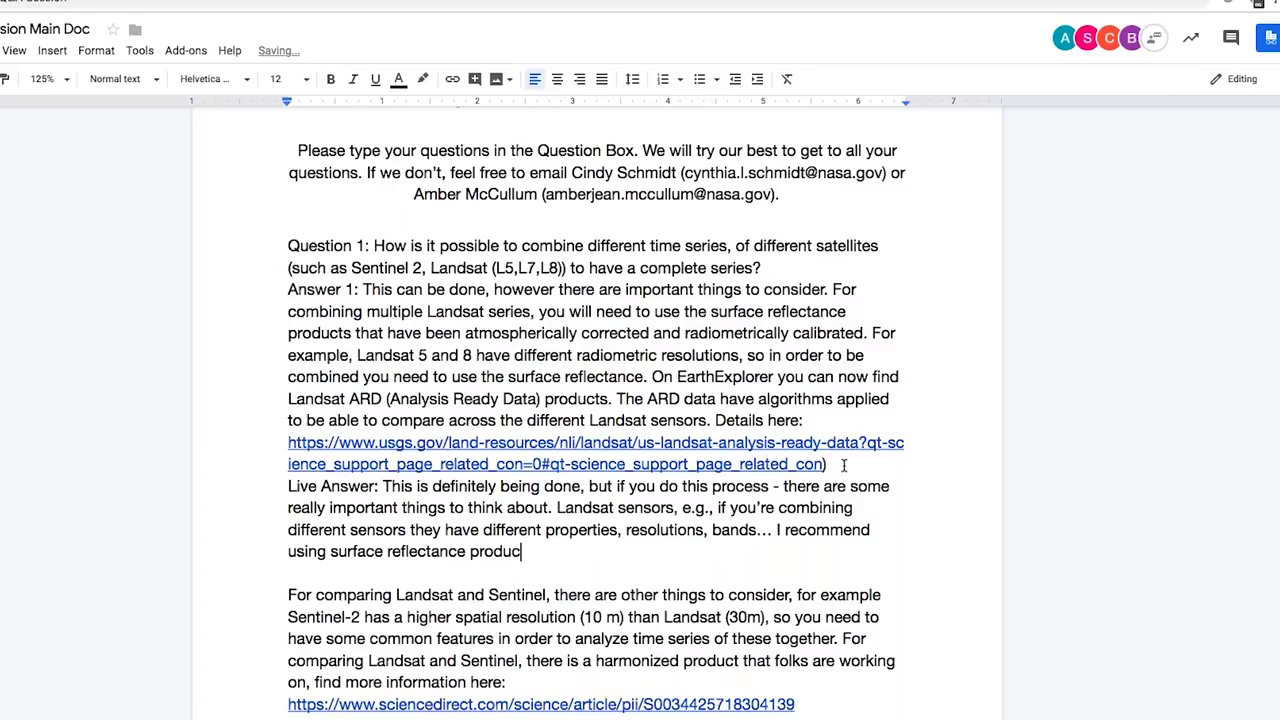
{"action": "type", "text": "ts available for all "}
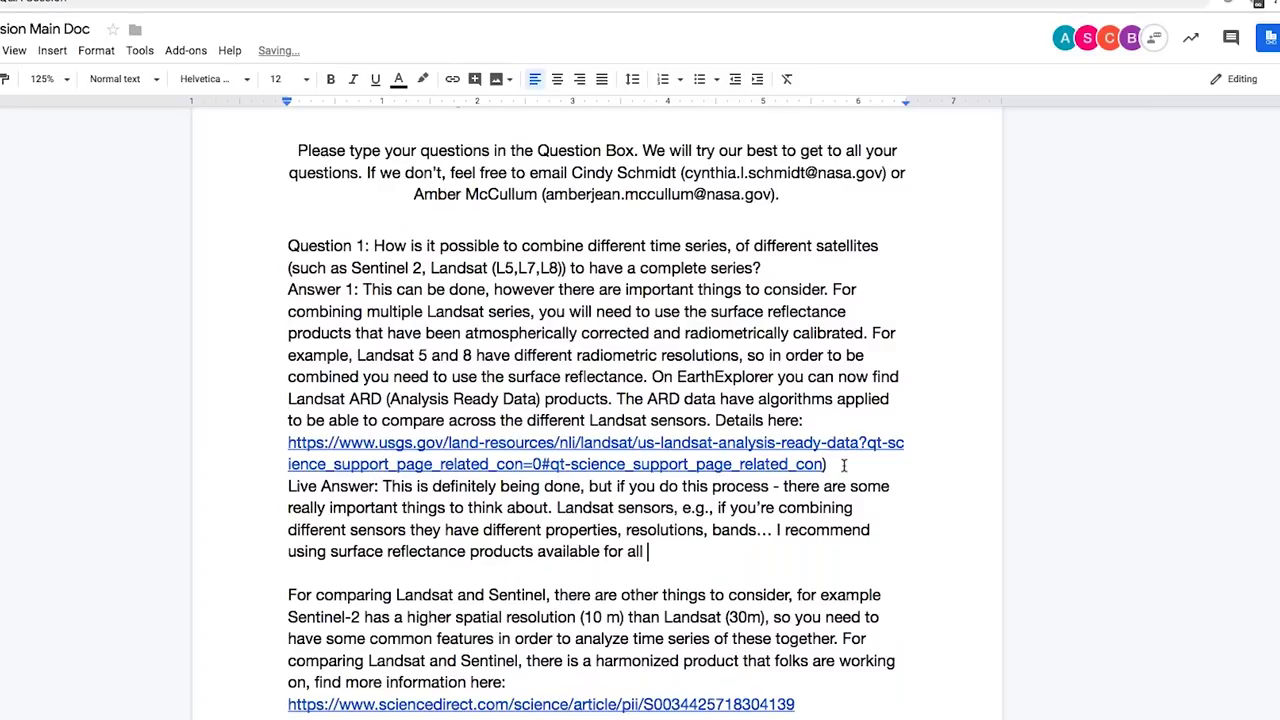
{"action": "type", "text": "Landsat sensors. These "}
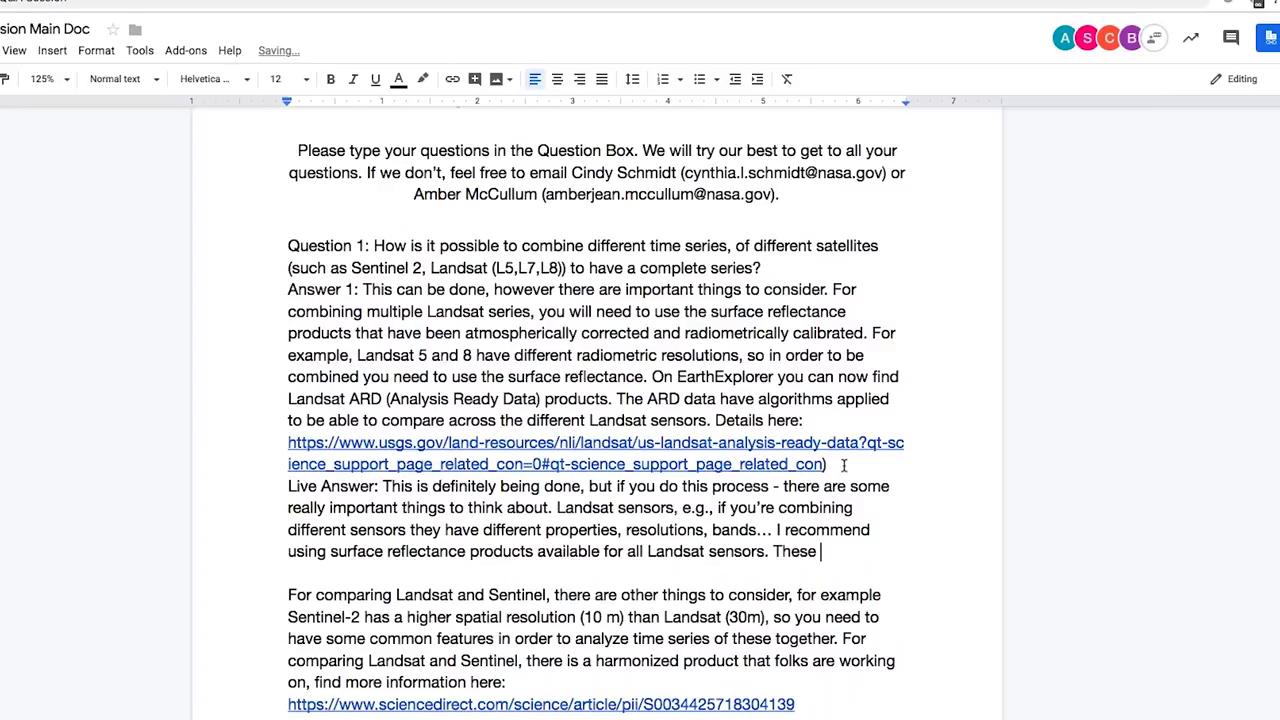
Step: Continue the live answer with "have all been atmospherically corrected, radiometrically calibrated and are more easily used to create these"
{"action": "type", "text": "have all been atmospheri"}
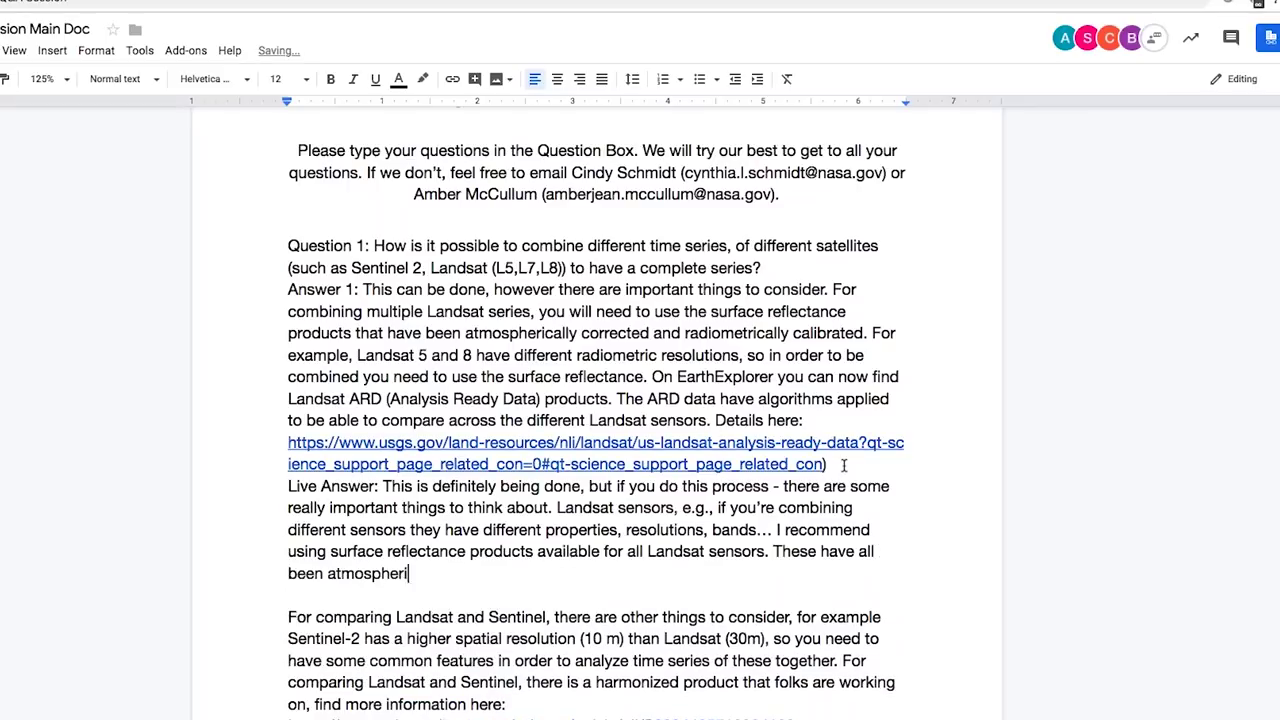
{"action": "type", "text": "cally corrected, "}
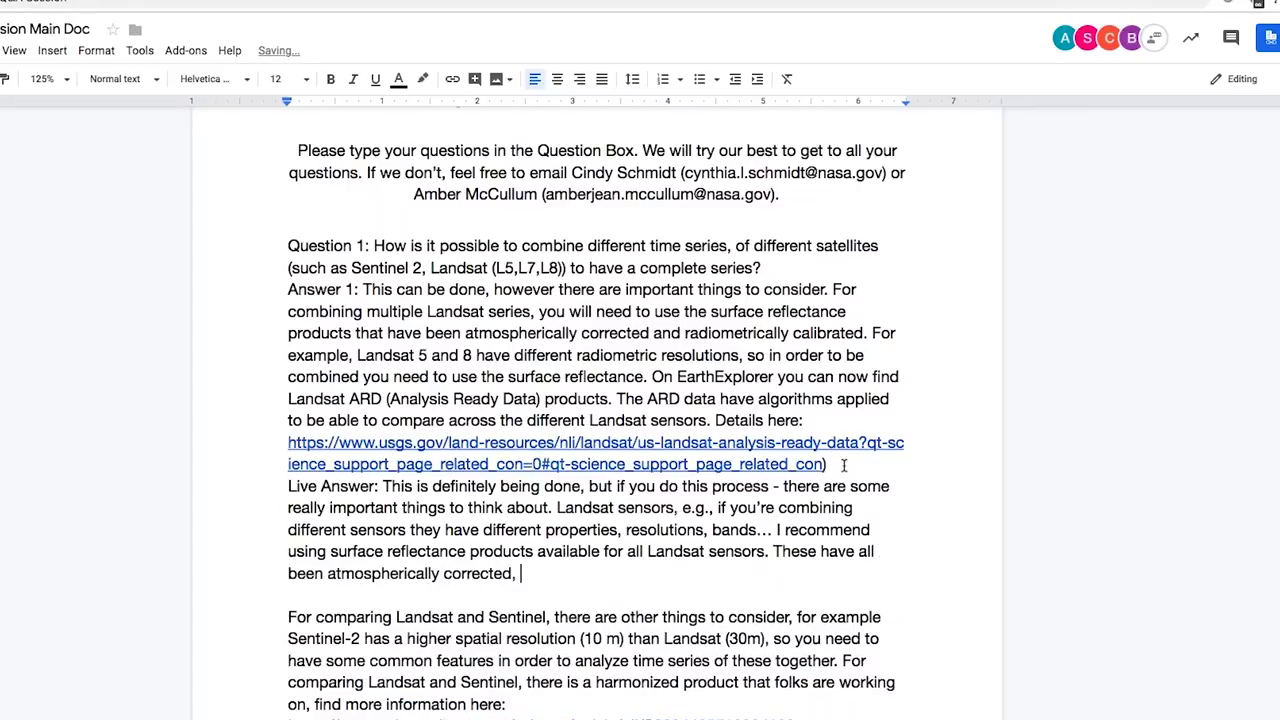
{"action": "type", "text": "radiometrically calib"}
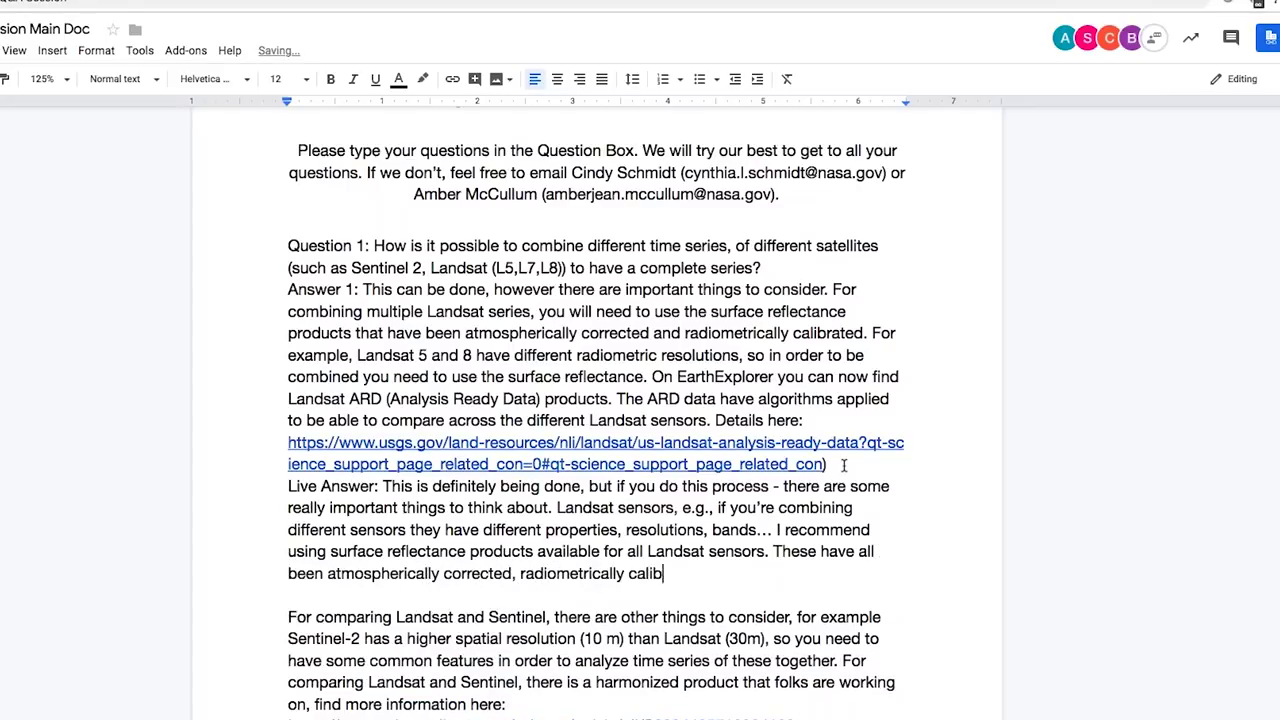
{"action": "type", "text": "rated and are more easily"}
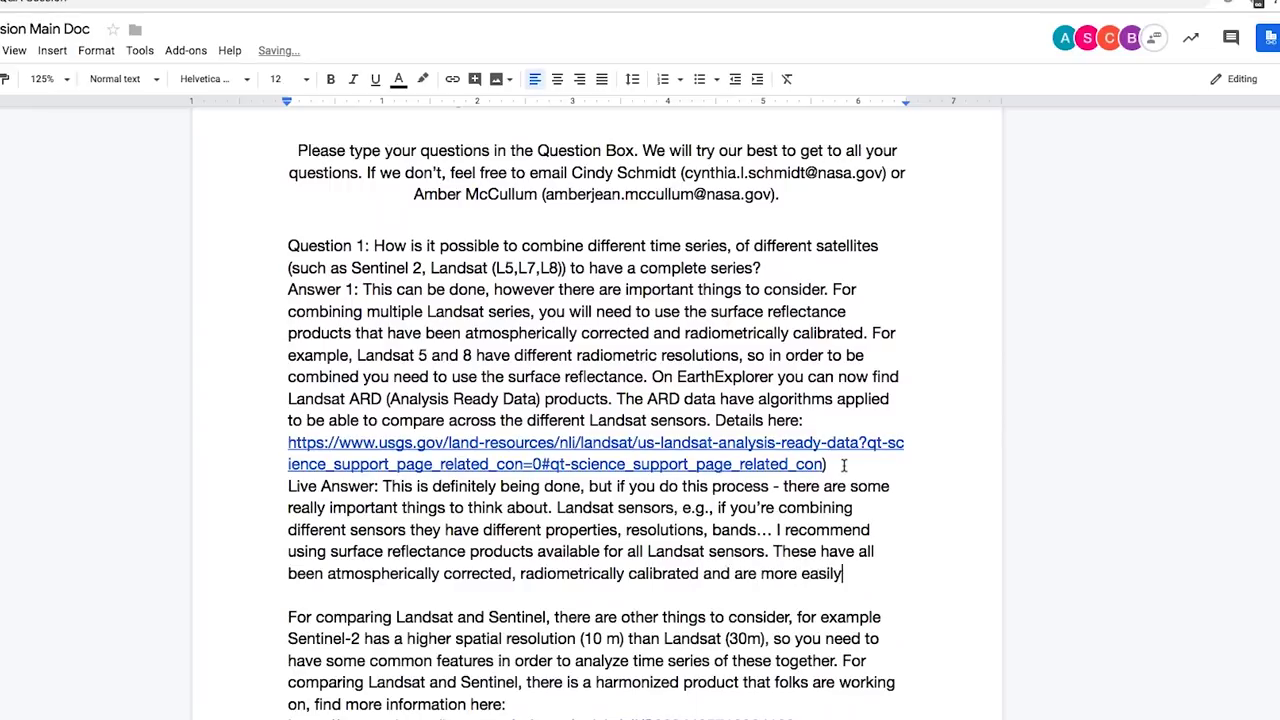
{"action": "type", "text": " used to create these "}
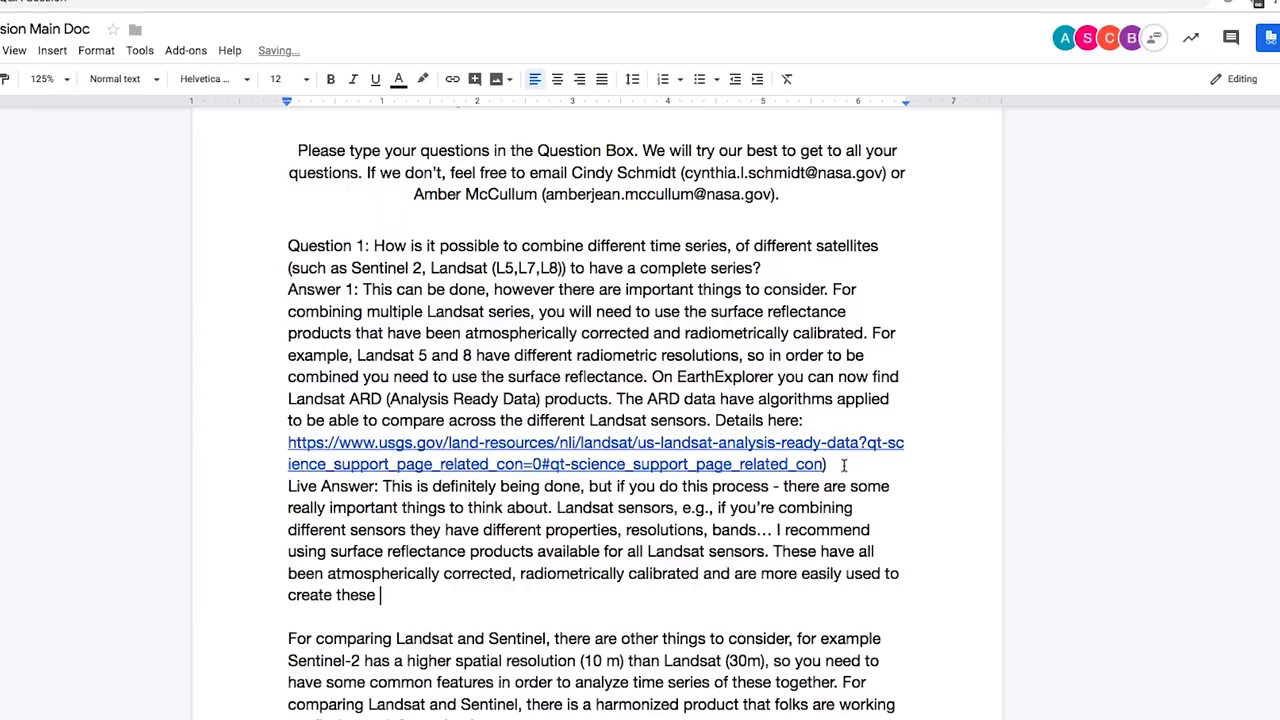
Step: Extend the live answer with "types of time series. It's pretty common to do that. Also, there are some"
{"action": "type", "text": "types of time series. It's pretty common t"}
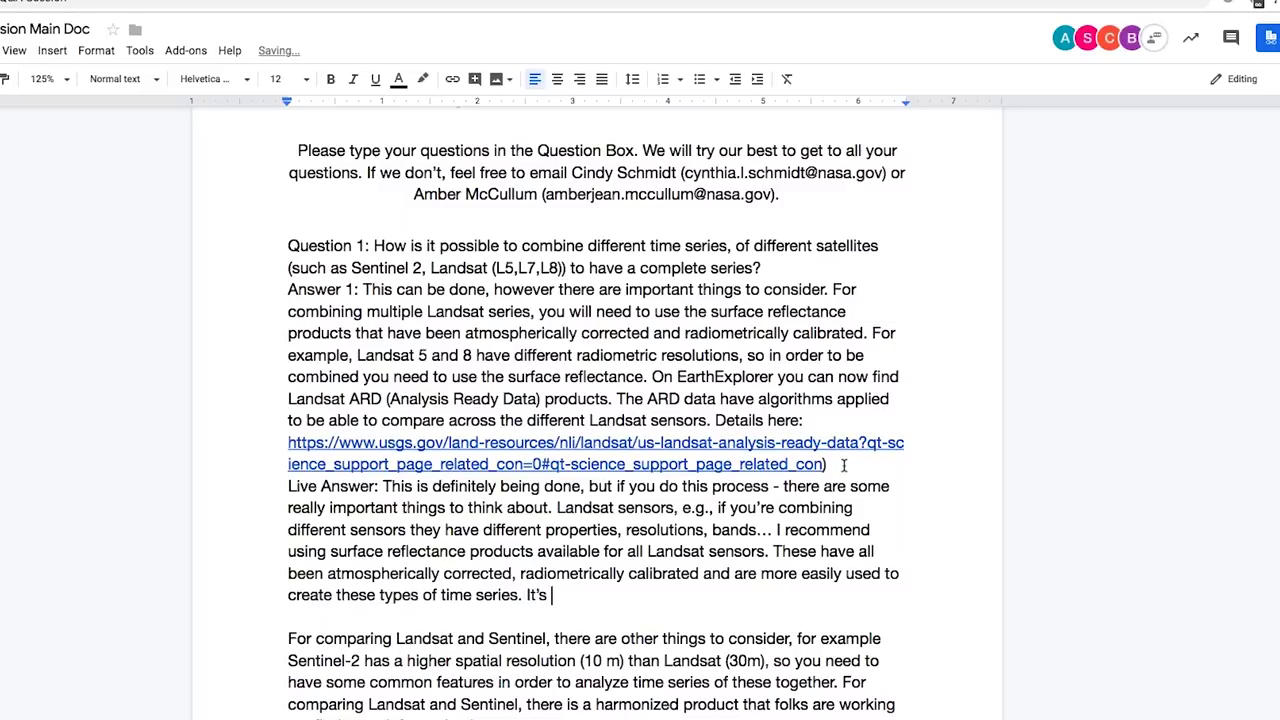
{"action": "type", "text": "o do"}
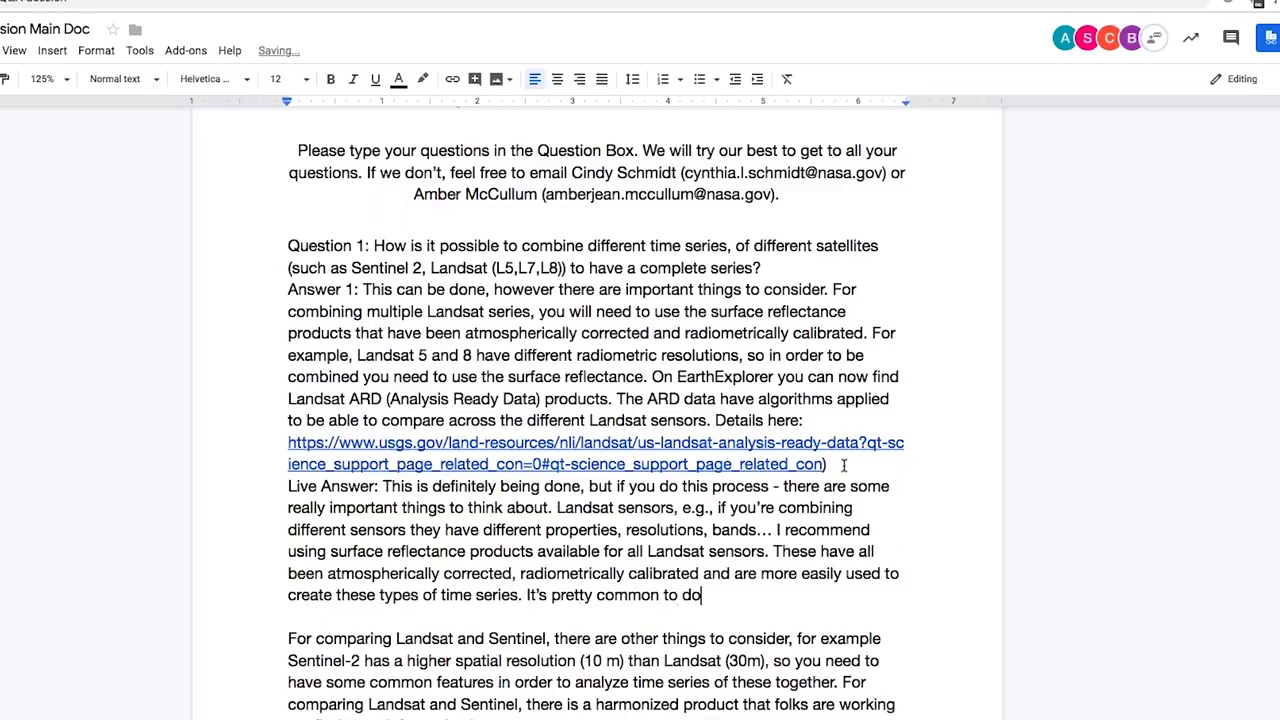
{"action": "type", "text": " that. Also, there are some"}
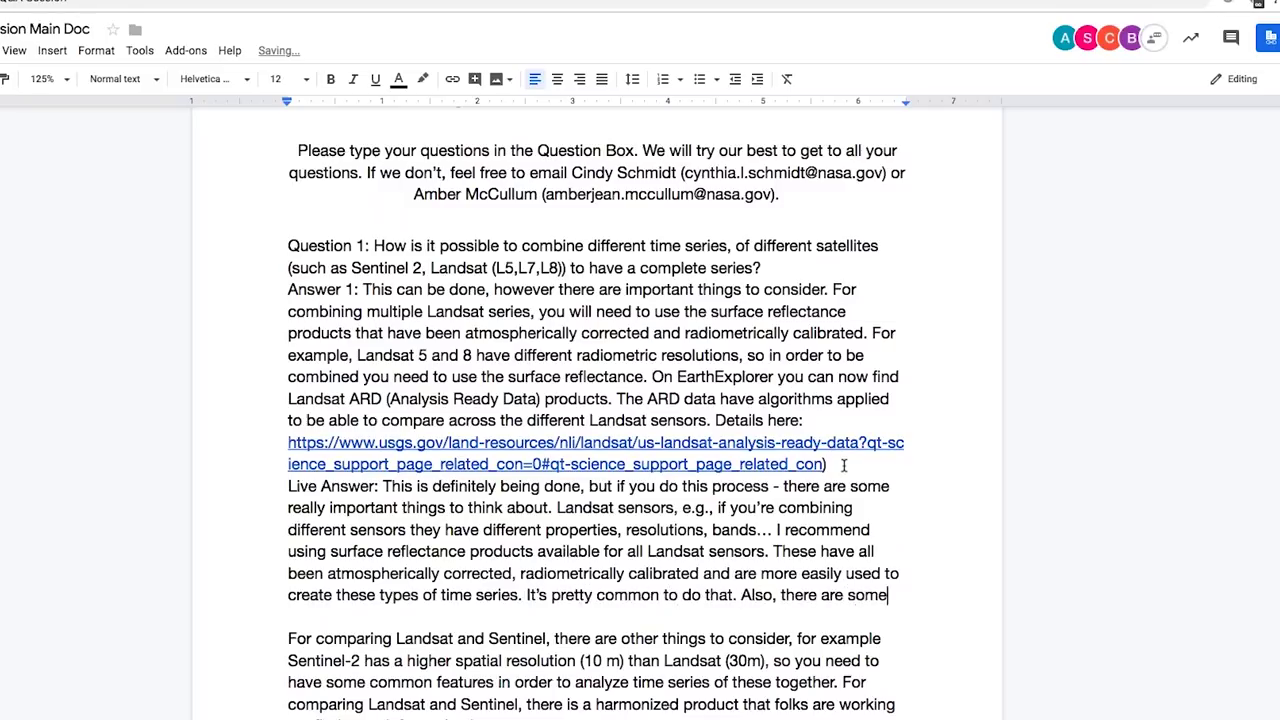
Step: Continue the live answer with "new products available on Earth Explorer called these Landsat ARD products. They have applied for th"
{"action": "type", "text": " new products available on"}
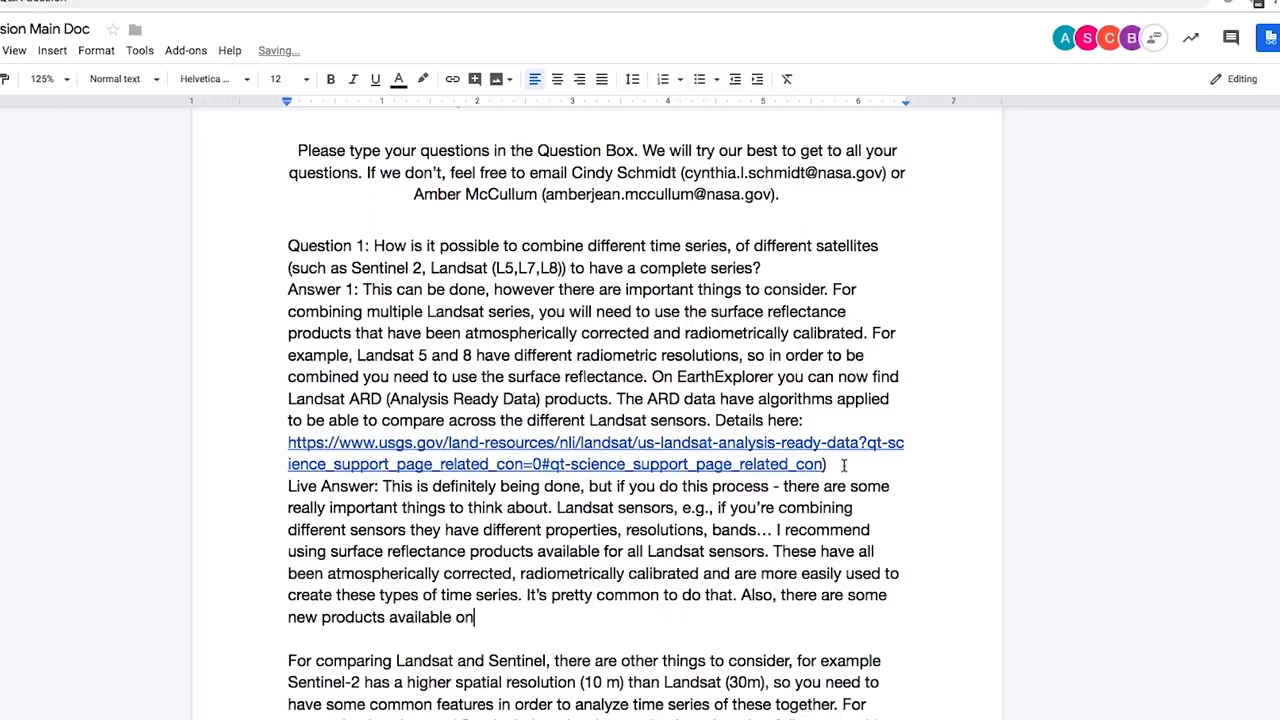
{"action": "type", "text": " Earth Explorer c"}
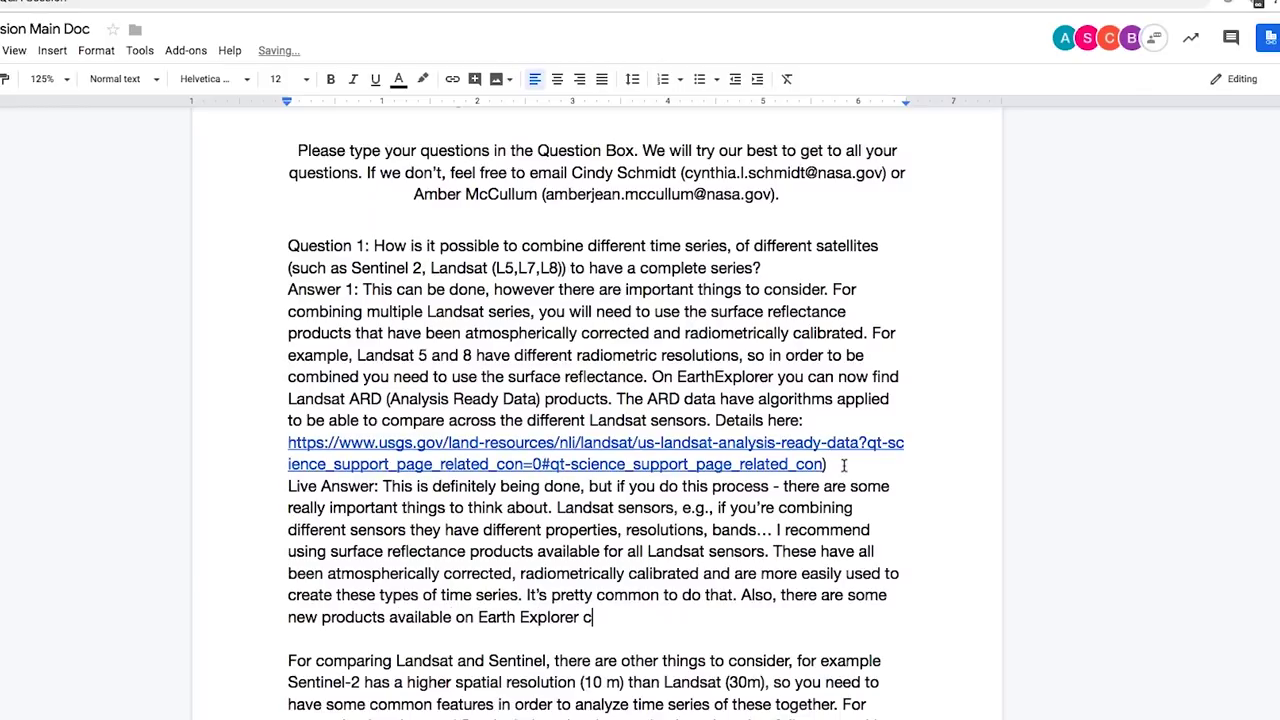
{"action": "type", "text": "alled these Landsat"}
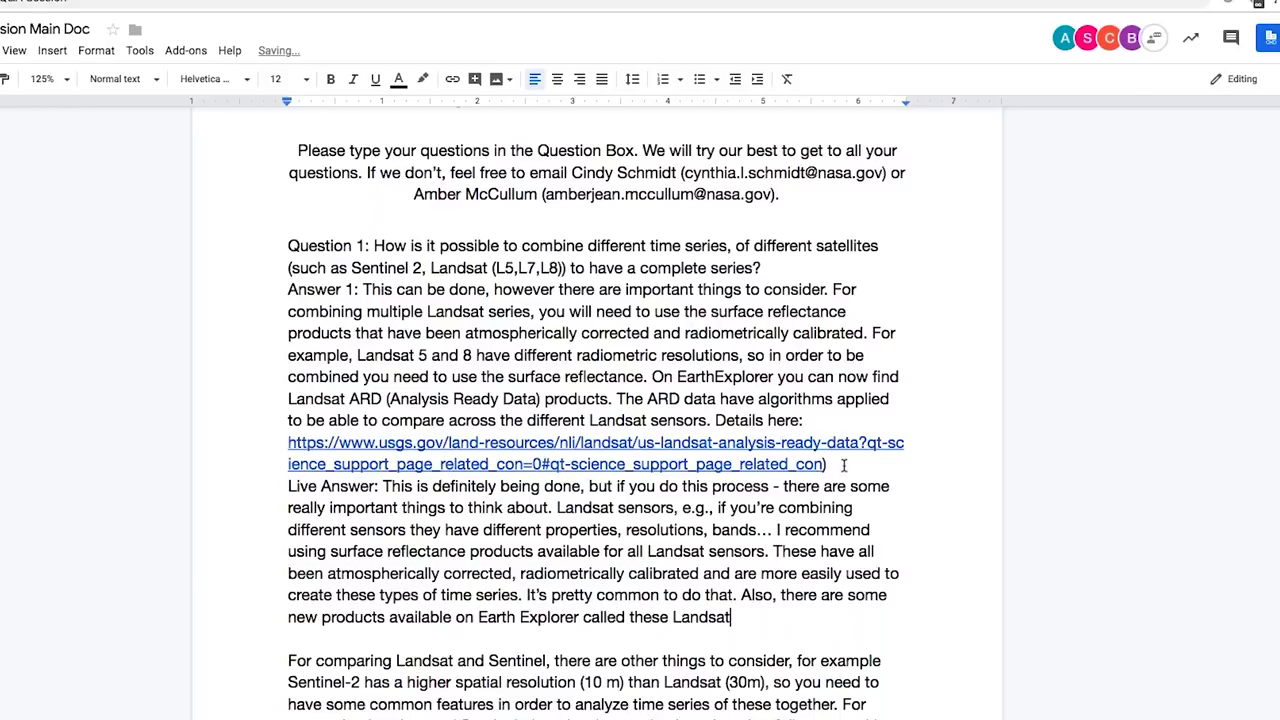
{"action": "type", "text": " ARD products"}
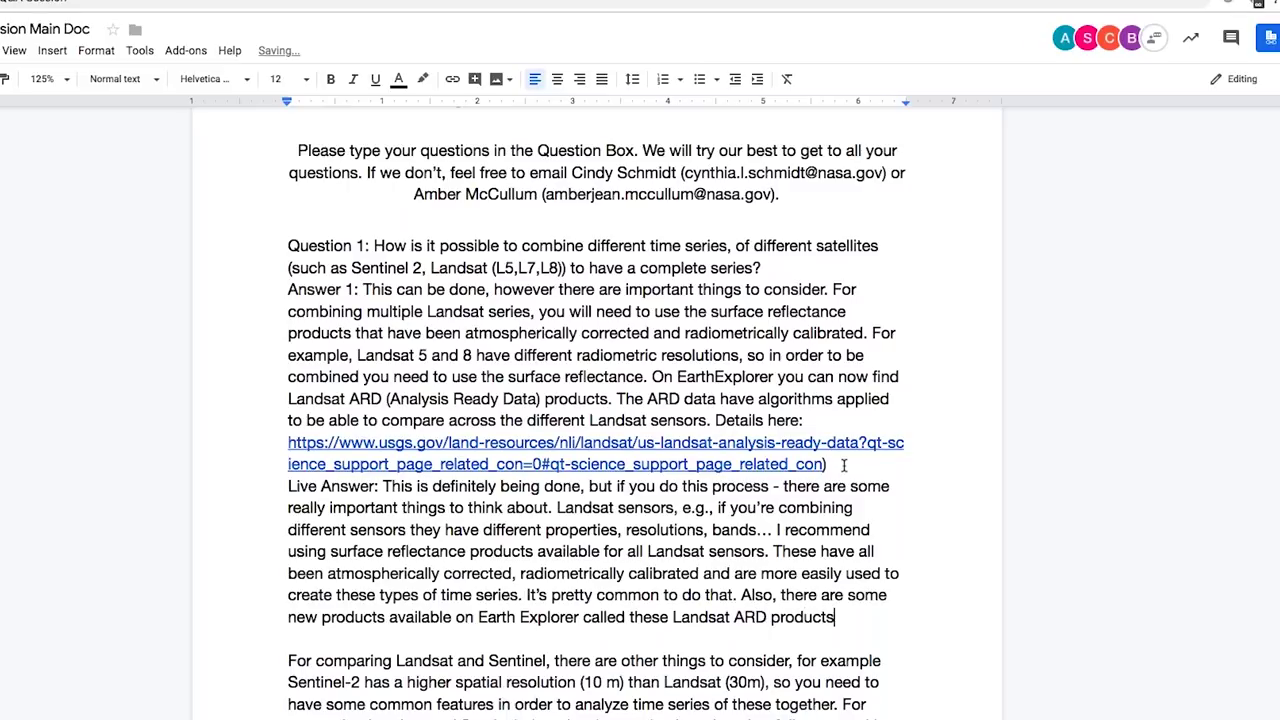
{"action": "type", "text": ". They have applied for th"}
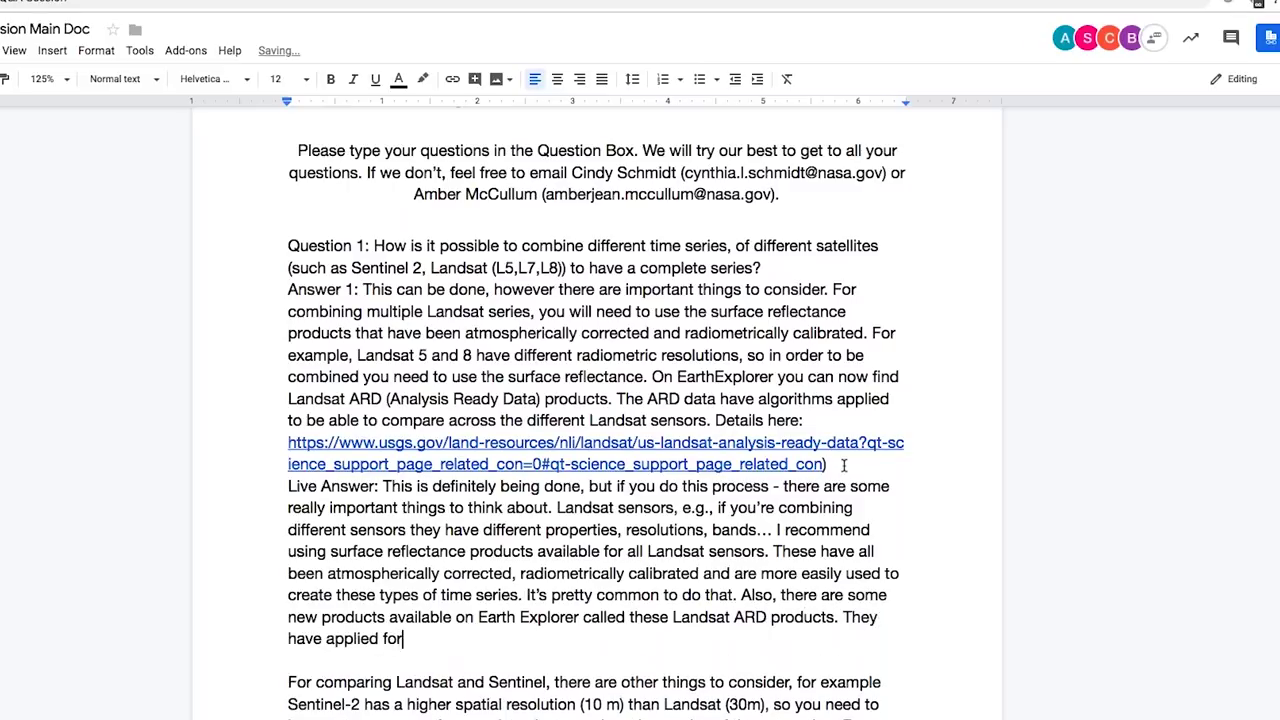
Step: Replace the unfinished "They have applied for th" with "There are new indices available such as open water bodies,"
{"action": "key", "text": "ctrl+shift+Left"}
{"action": "key", "text": "ctrl+shift+Left"}
{"action": "key", "text": "ctrl+shift+Left"}
{"action": "key", "text": "ctrl+shift+Left"}
{"action": "key", "text": "ctrl+shift+Left"}
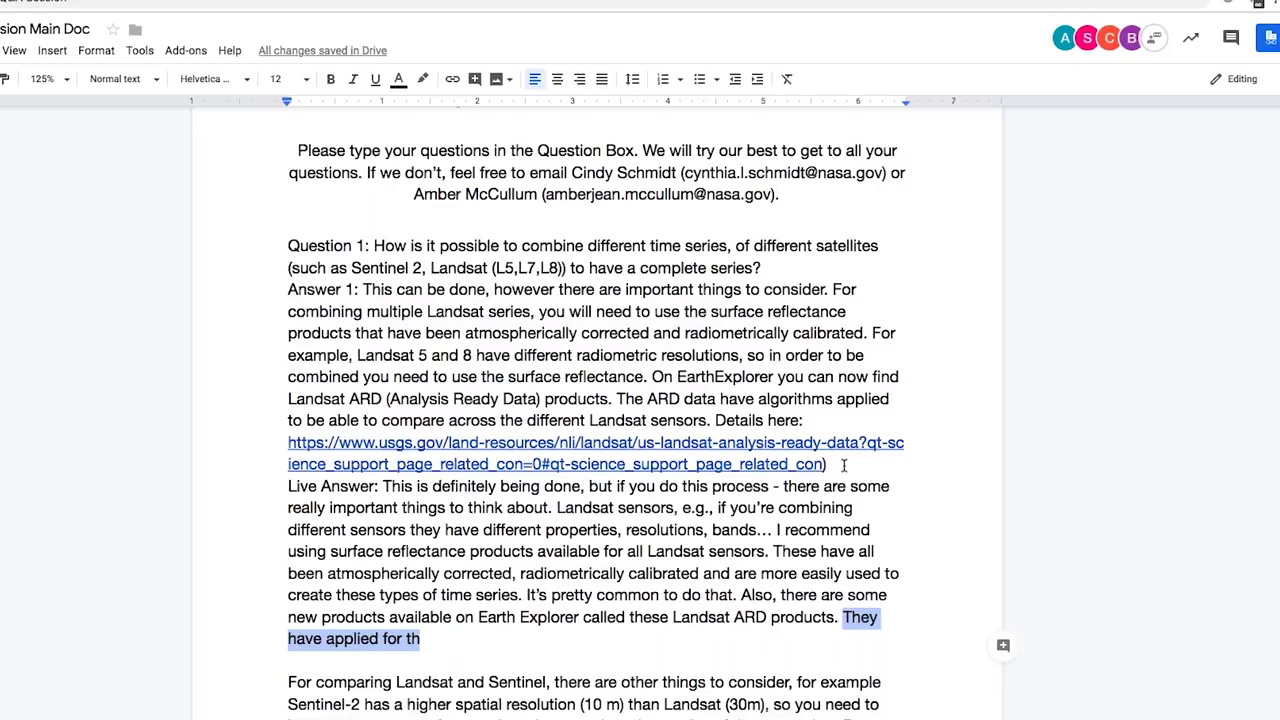
{"action": "type", "text": "There are new indices "}
{"action": "type", "text": "available such as opn"}
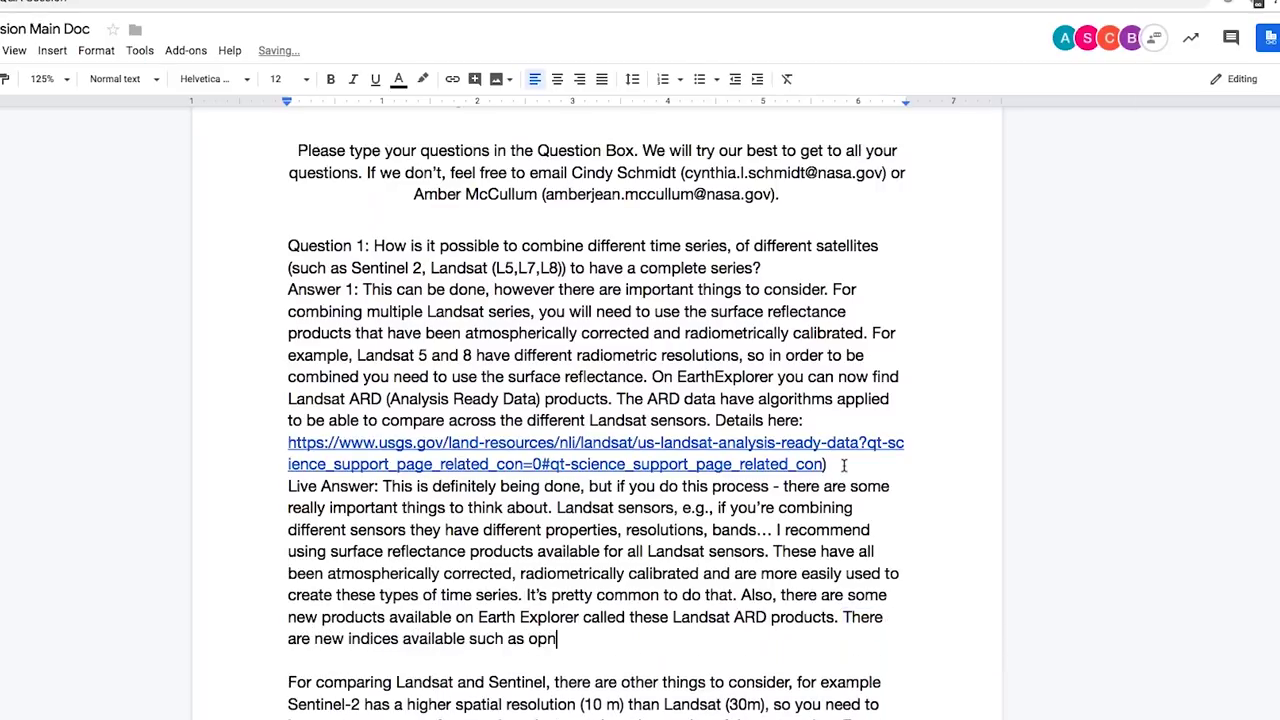
{"action": "key", "text": "BackSpace"}
{"action": "type", "text": "en water bodies, thr"}
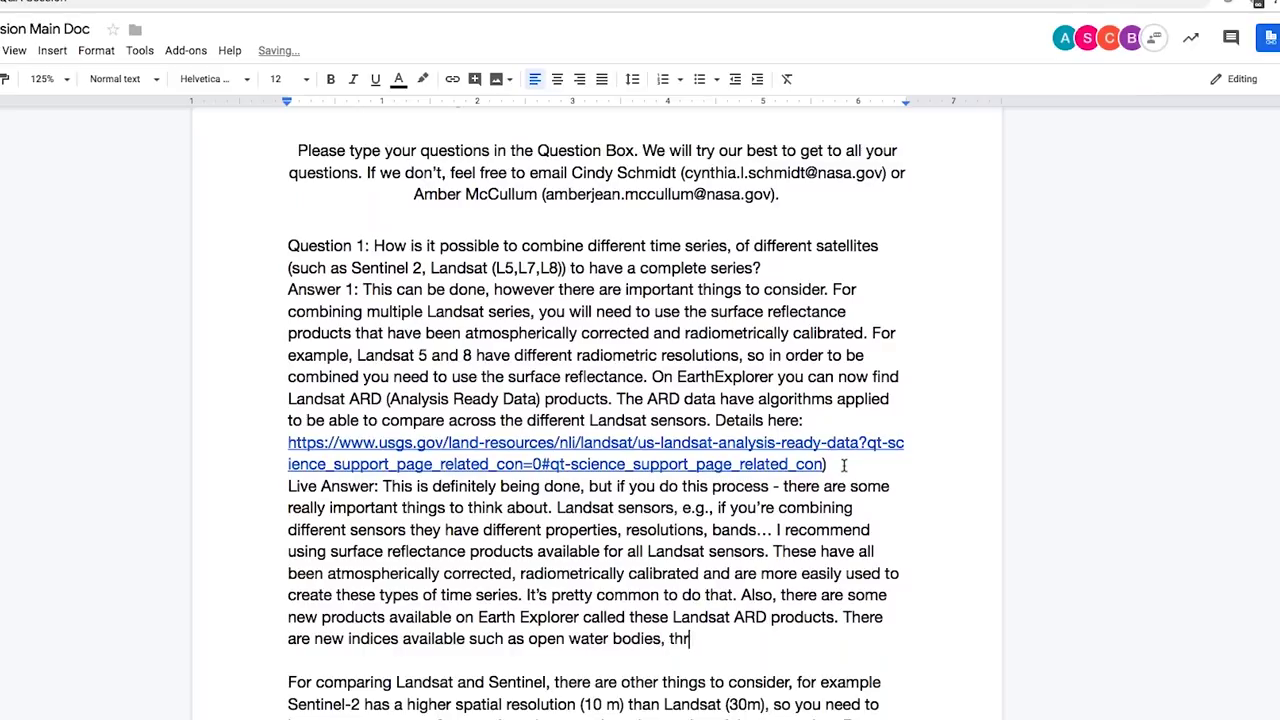
Step: Finish the paragraph with "through these Landsat ARD products. We've included a link (above!) to that resource."
{"action": "type", "text": "ough these Landsat ARzd"}
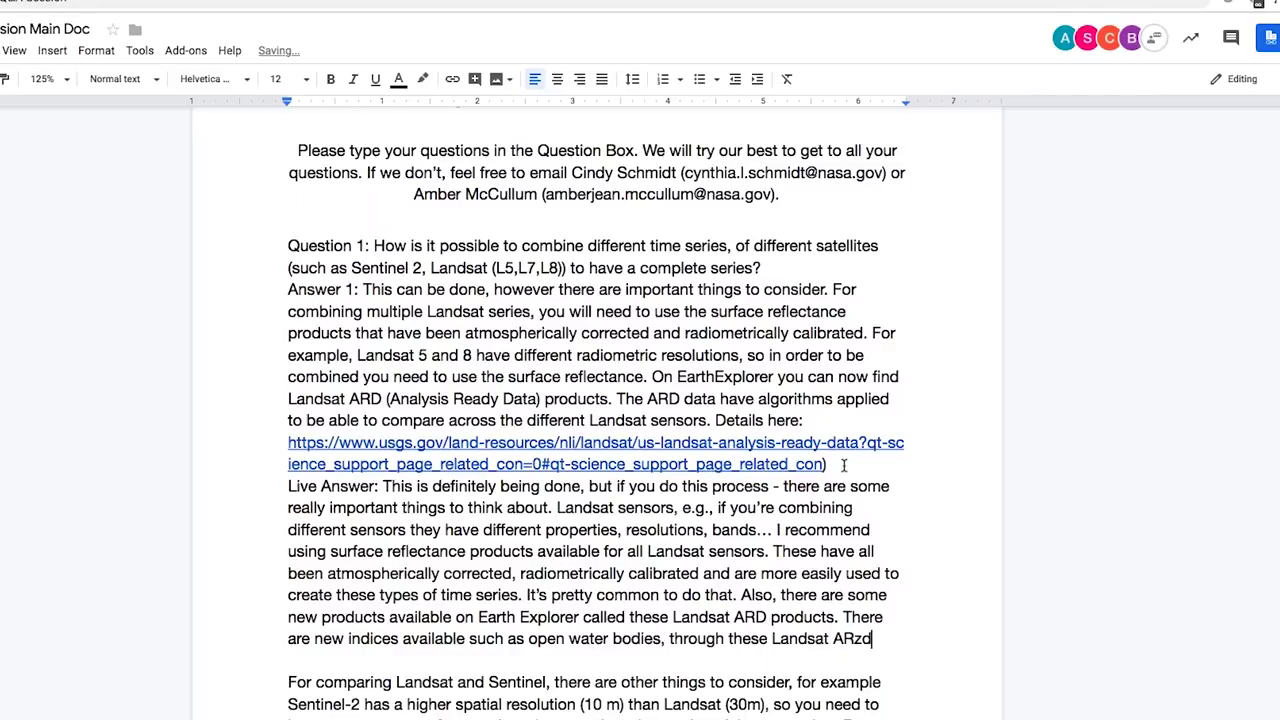
{"action": "key", "text": "BackSpace"}
{"action": "type", "text": "D product"}
{"action": "type", "text": "s. "}
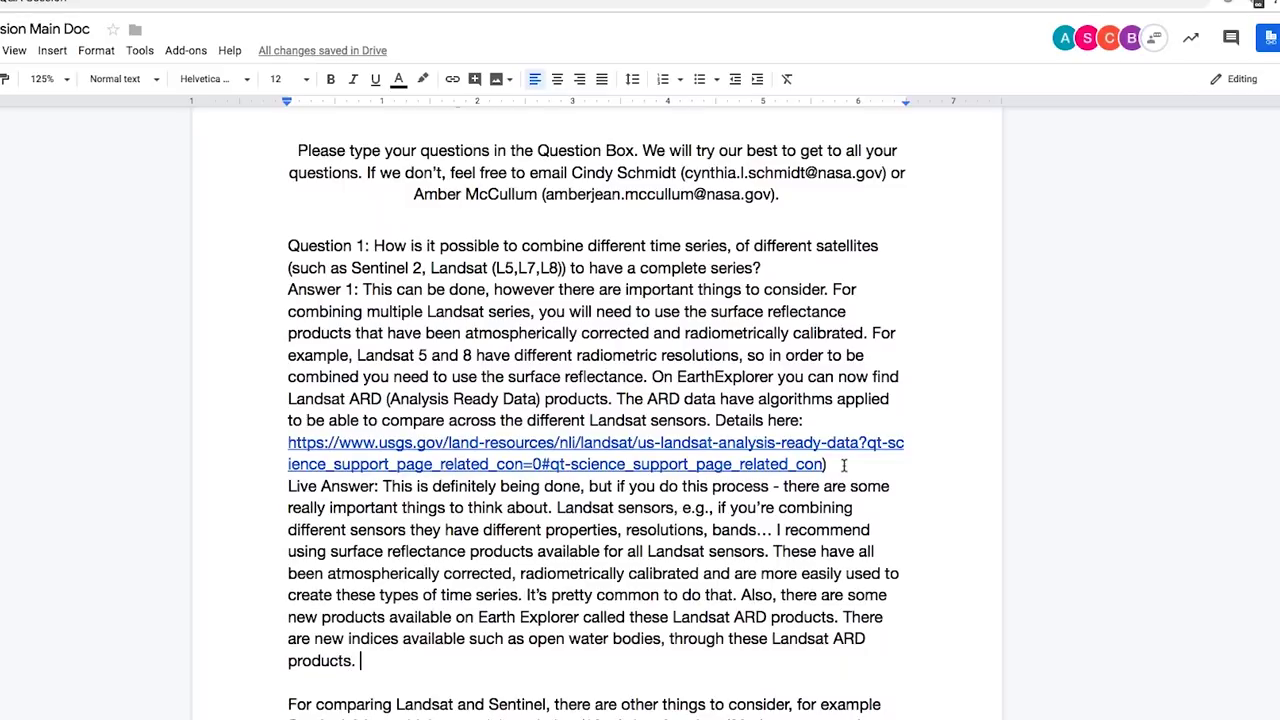
{"action": "type", "text": "We've included a link (above!) to that resource."}
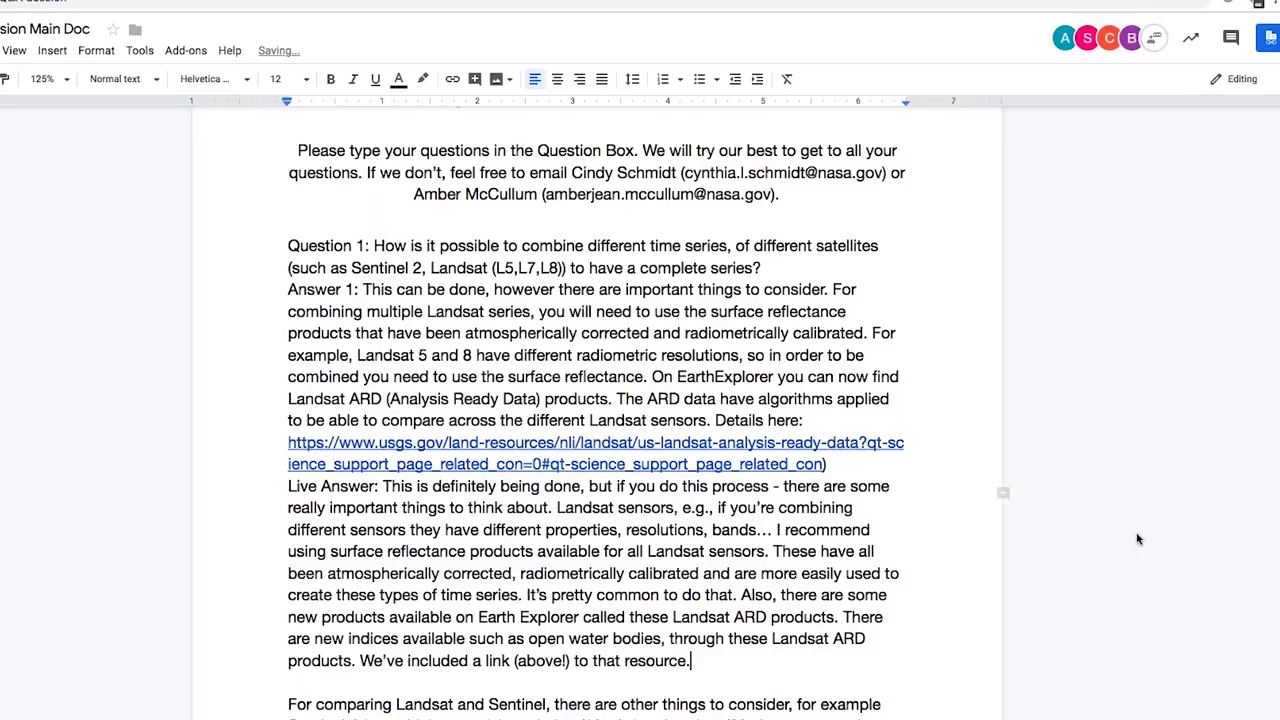
Step: Move the Live Answer paragraph from under the USGS link to directly below the ScienceDirect link, without a blank line between them
{"action": "scroll", "coordinate": [1075, 518], "scroll_direction": "down", "scroll_amount": 4}
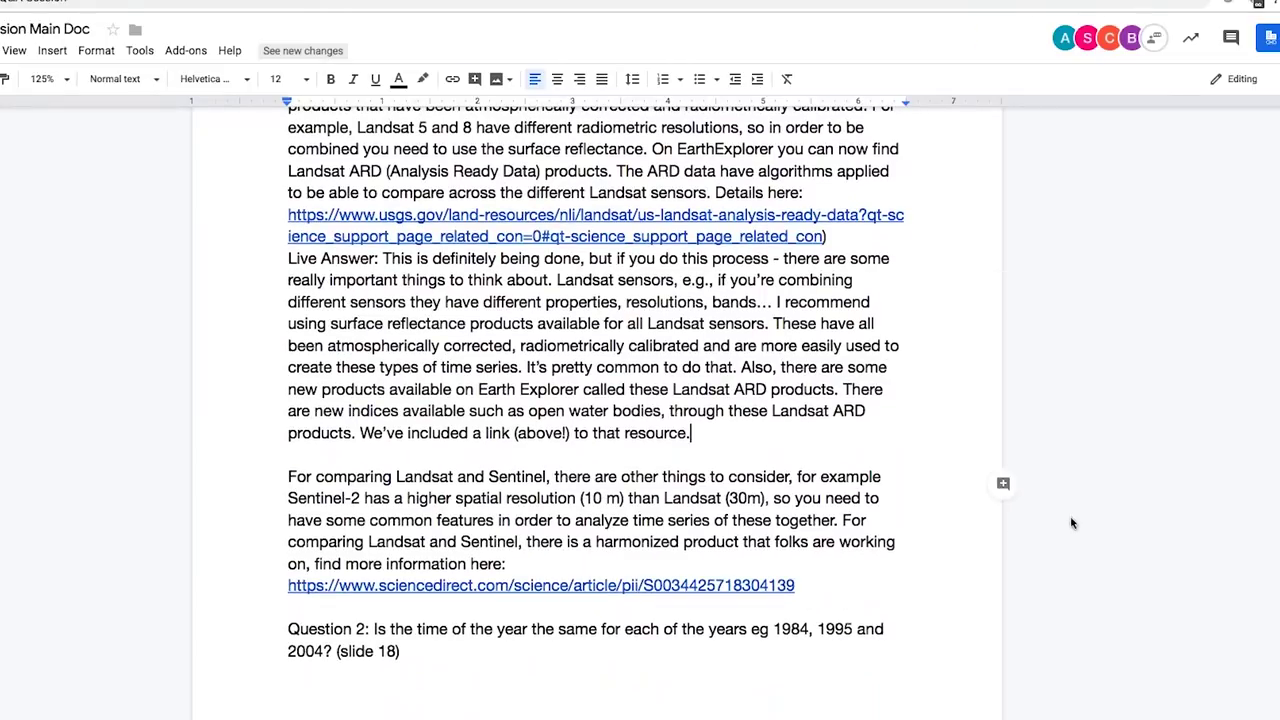
{"action": "triple_click", "coordinate": [288, 258]}
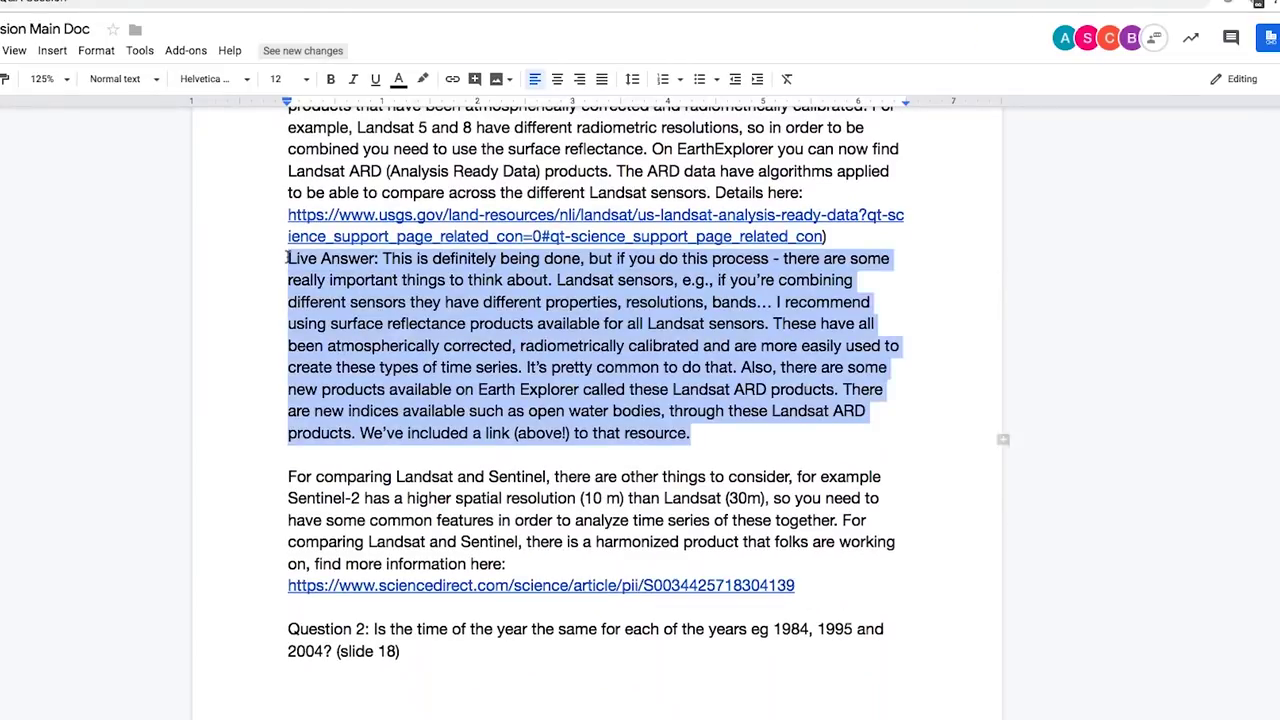
{"action": "key", "text": "Delete"}
{"action": "key", "text": "Delete"}
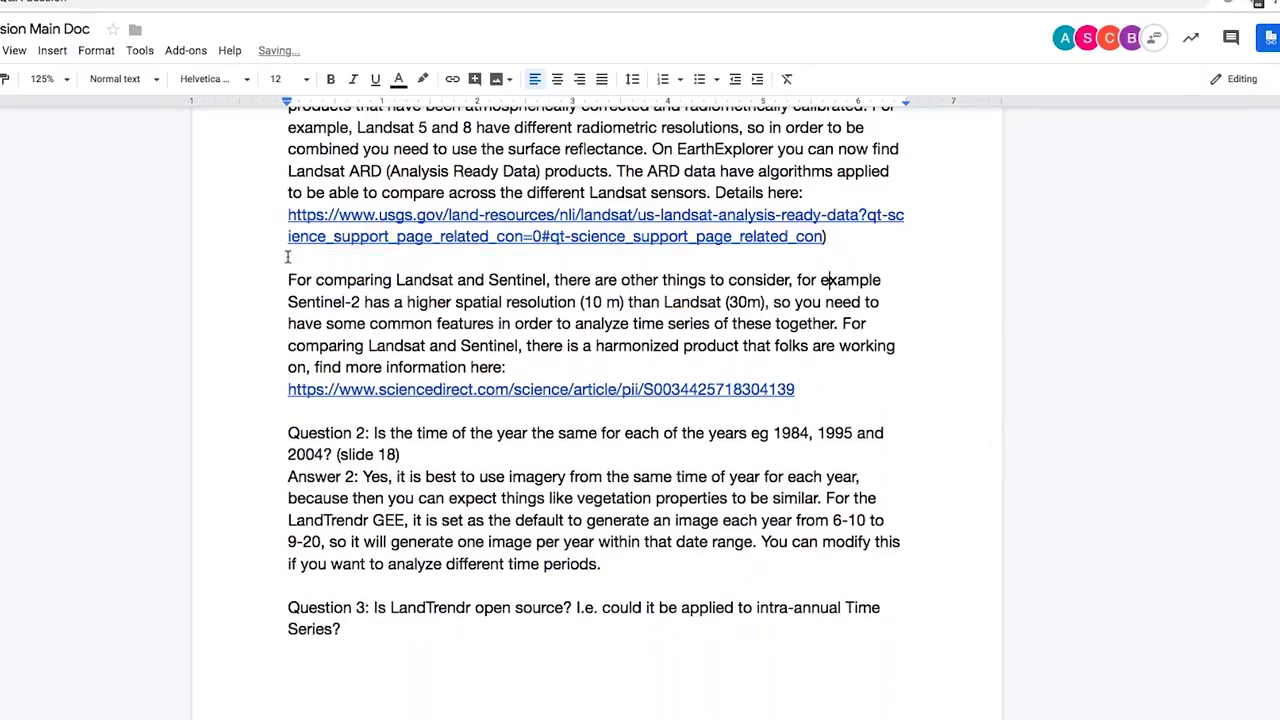
{"action": "key", "text": "ctrl+z"}
{"action": "key", "text": "ctrl+z"}
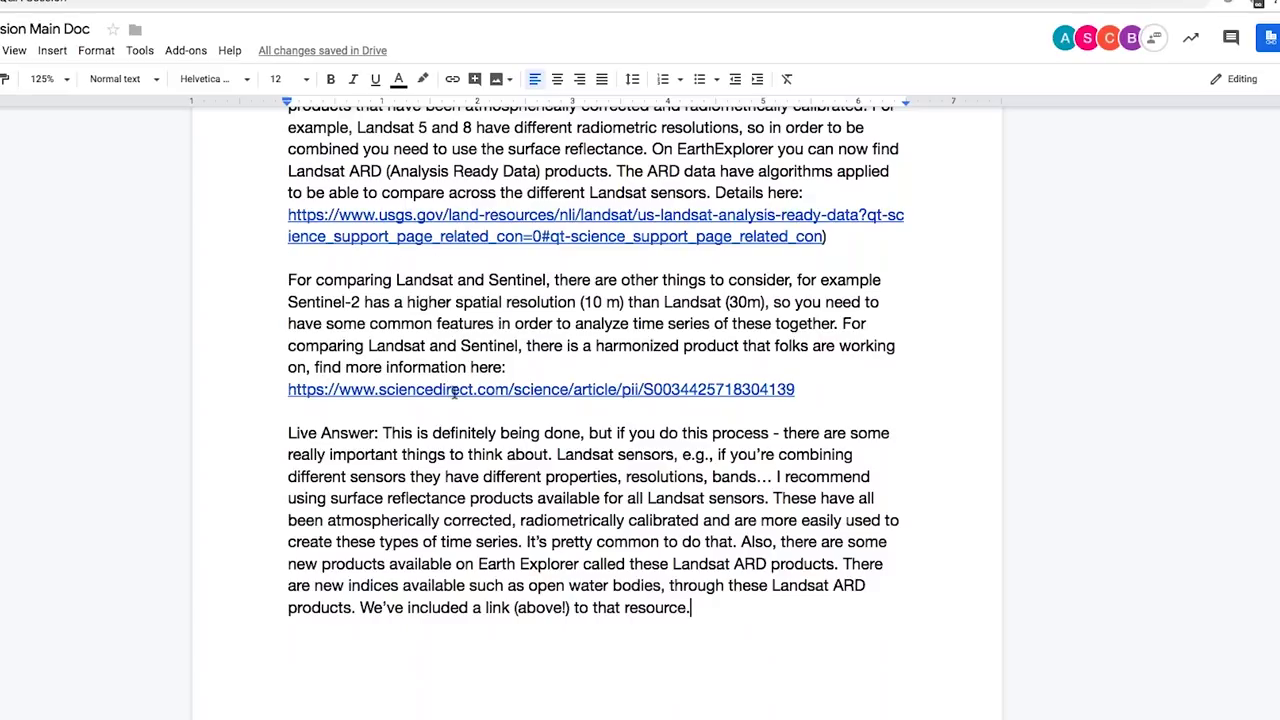
{"action": "key", "text": "ctrl+y"}
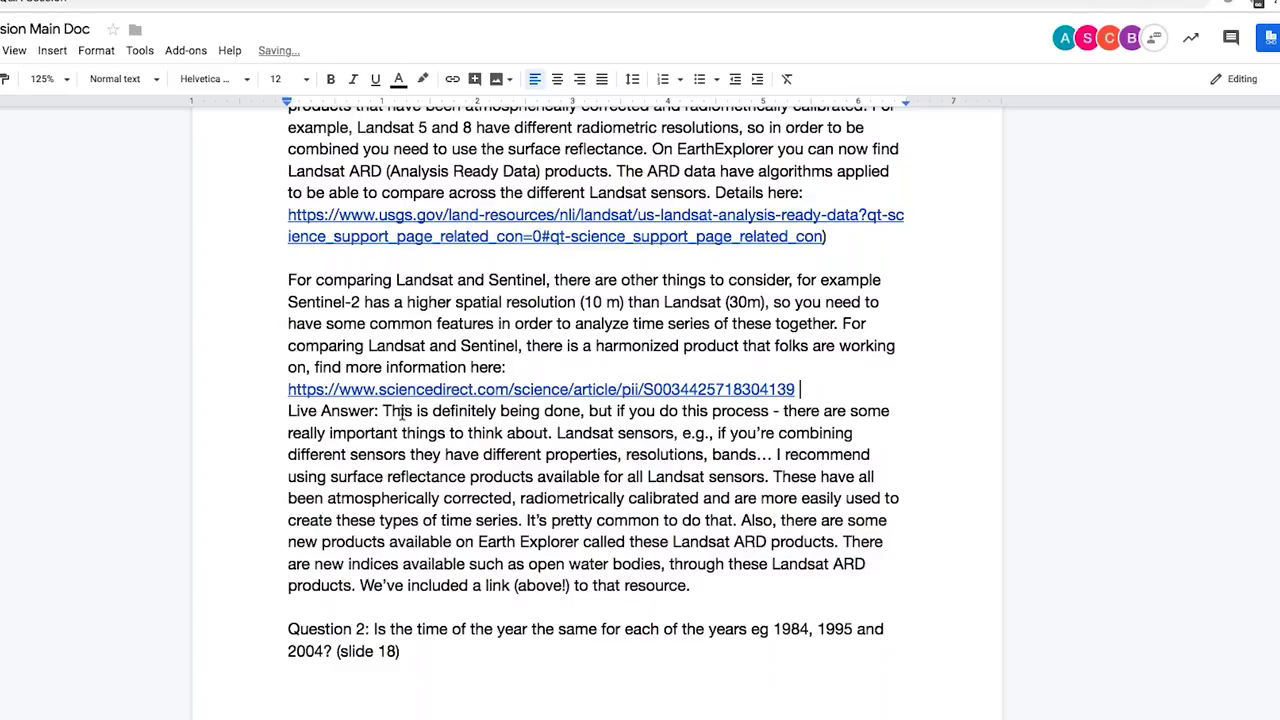
Step: Add a line below Question 1's live answer: "Comparing Landsat and Sentinel is something research folks are working on right now."
{"action": "left_click", "coordinate": [765, 588]}
{"action": "key", "text": "ctrl+z"}
{"action": "type", "text": "Co"}
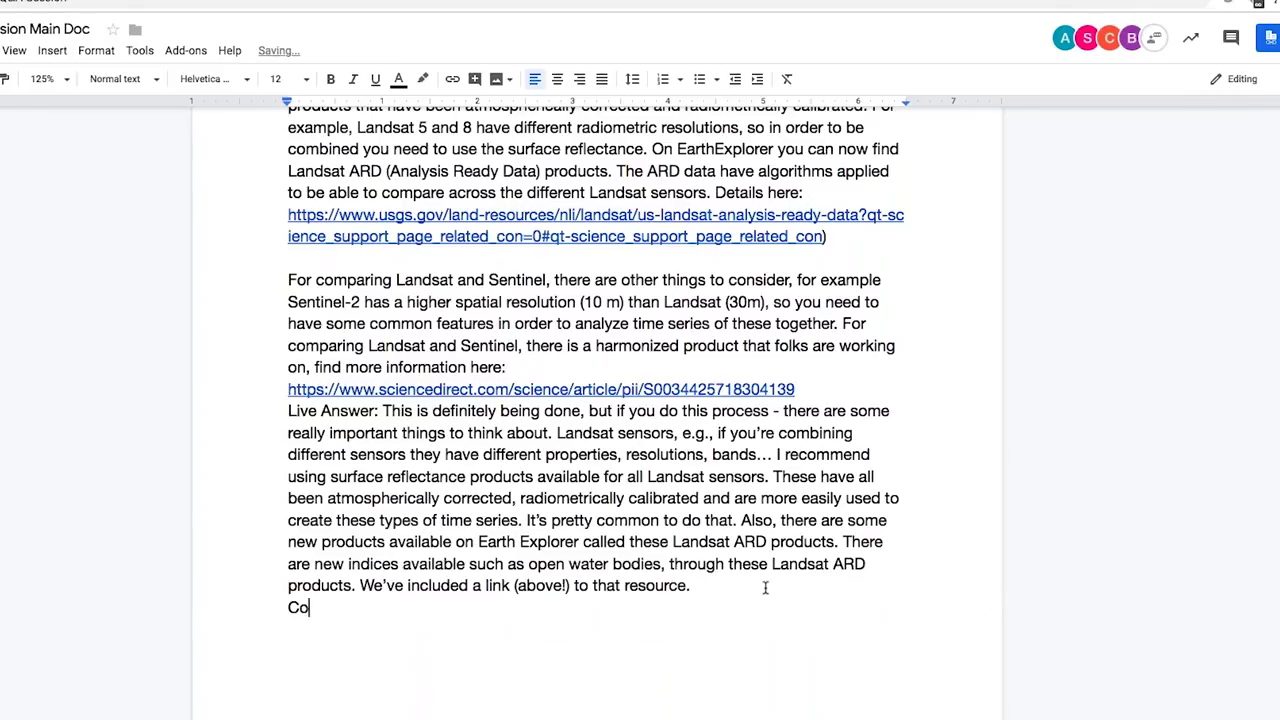
{"action": "type", "text": "mparing Landsat and"}
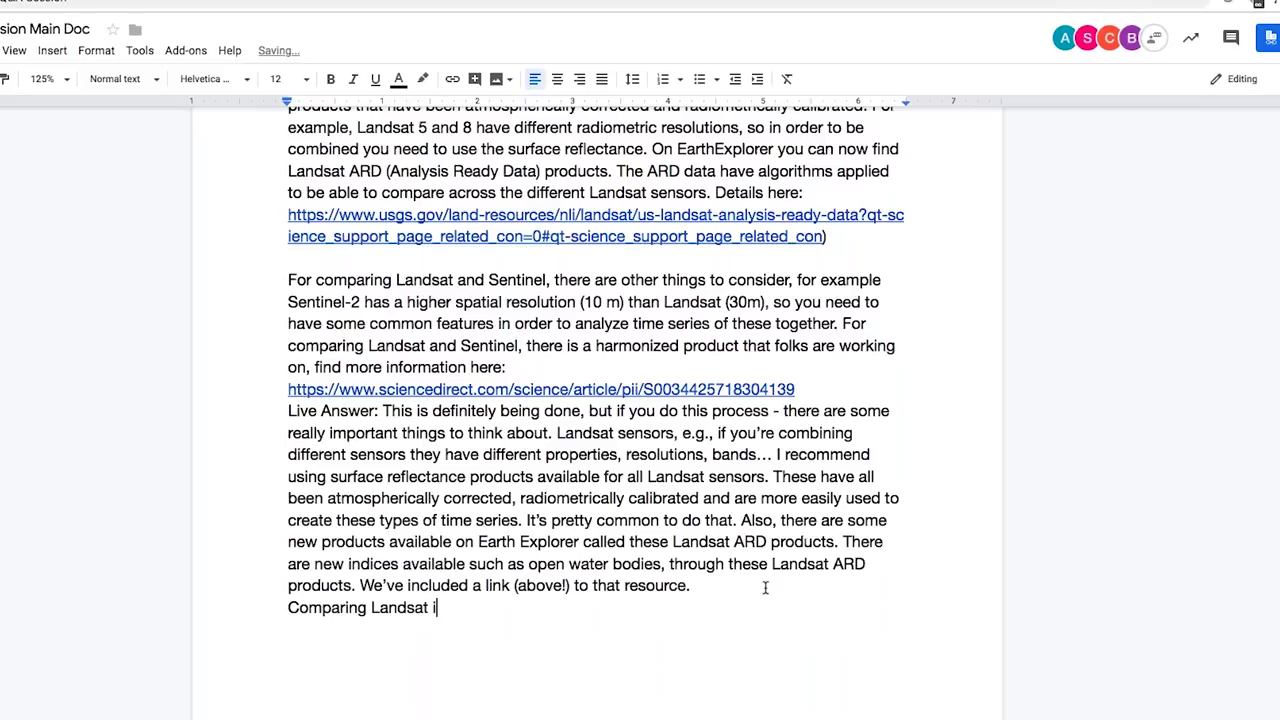
{"action": "type", "text": " Sentinel is somet"}
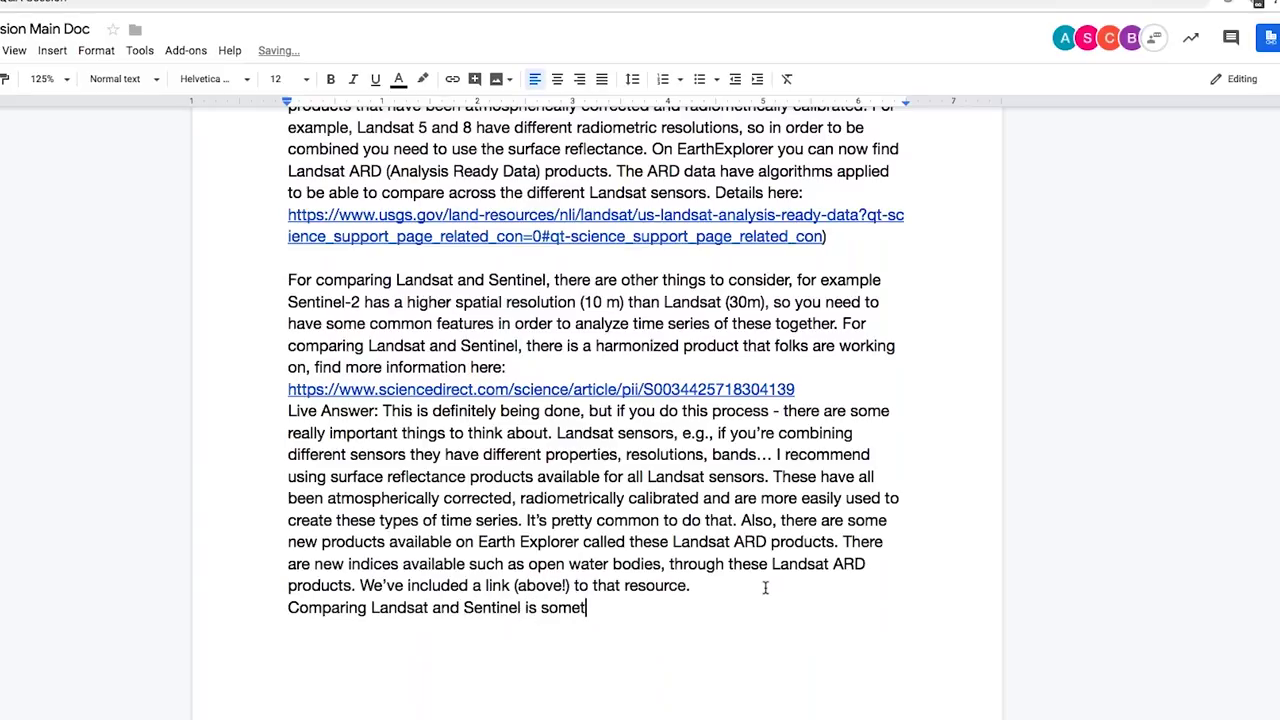
{"action": "type", "text": "hing research folks are w"}
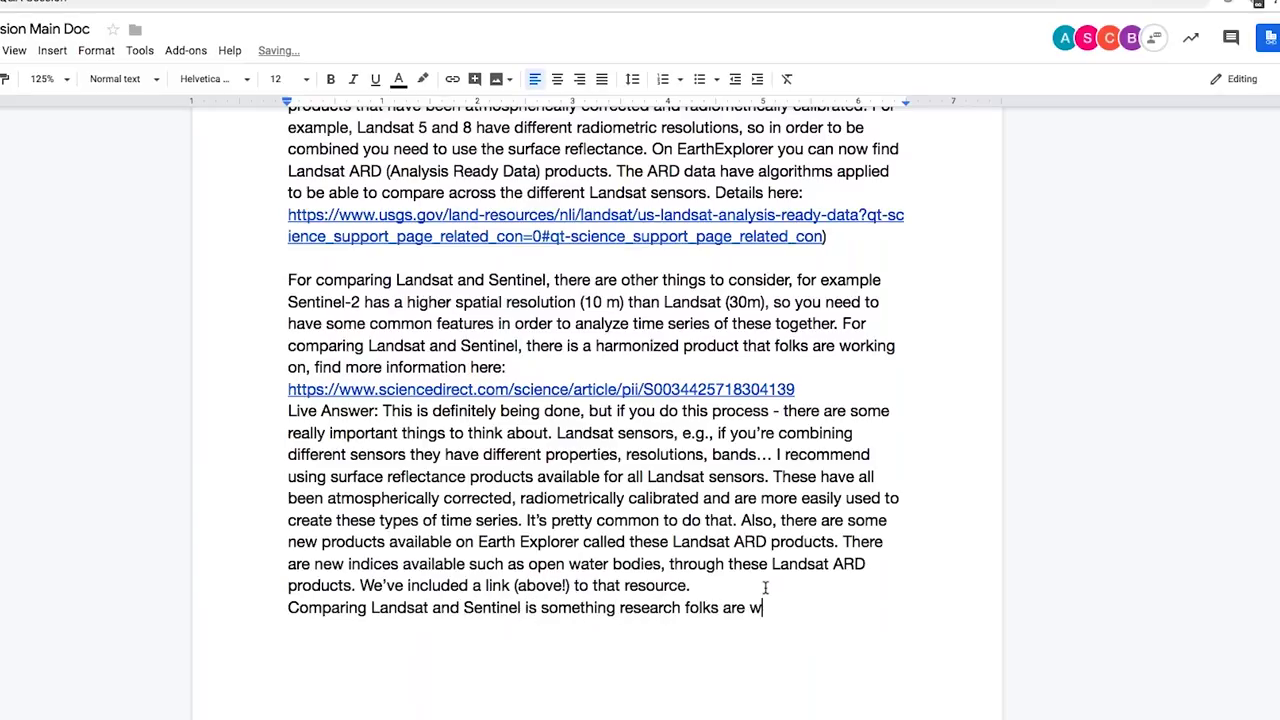
{"action": "type", "text": "orking on right now. It's reall"}
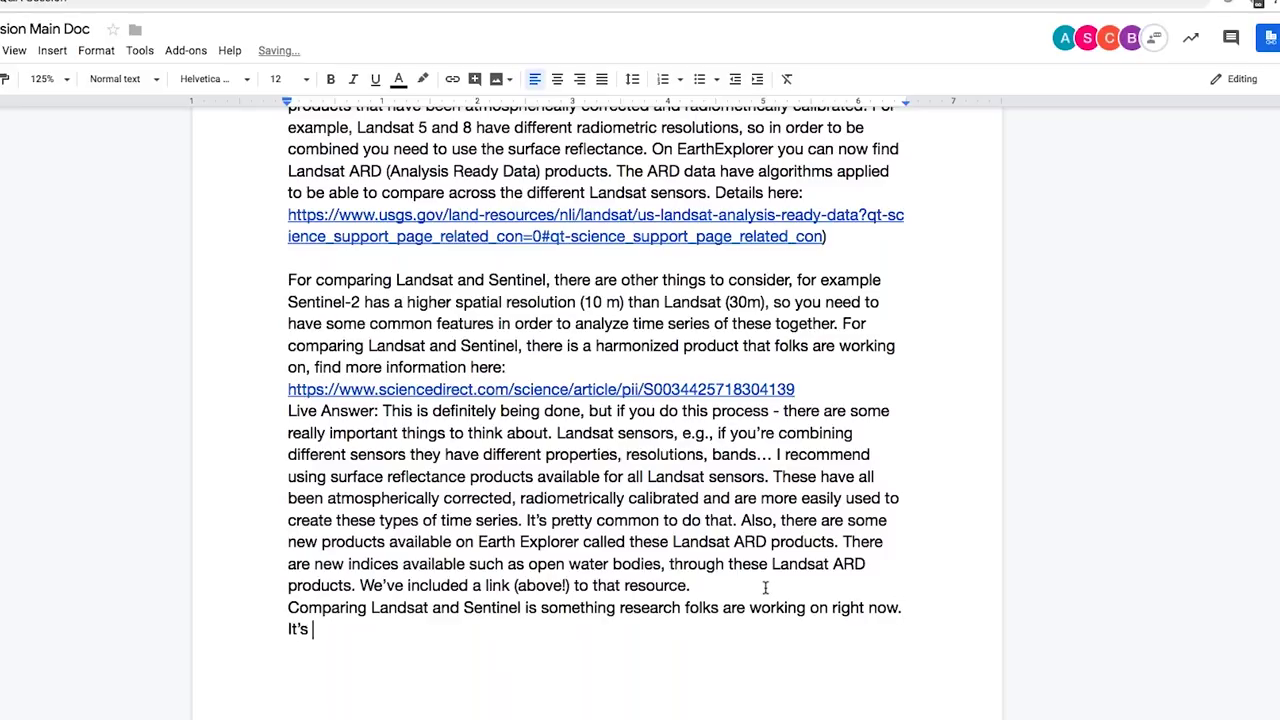
Step: Continue the line with "It's really beneficial to have multiple overpasses with higher temporal resolution. More to come on this."
{"action": "type", "text": "y beneficial to ha"}
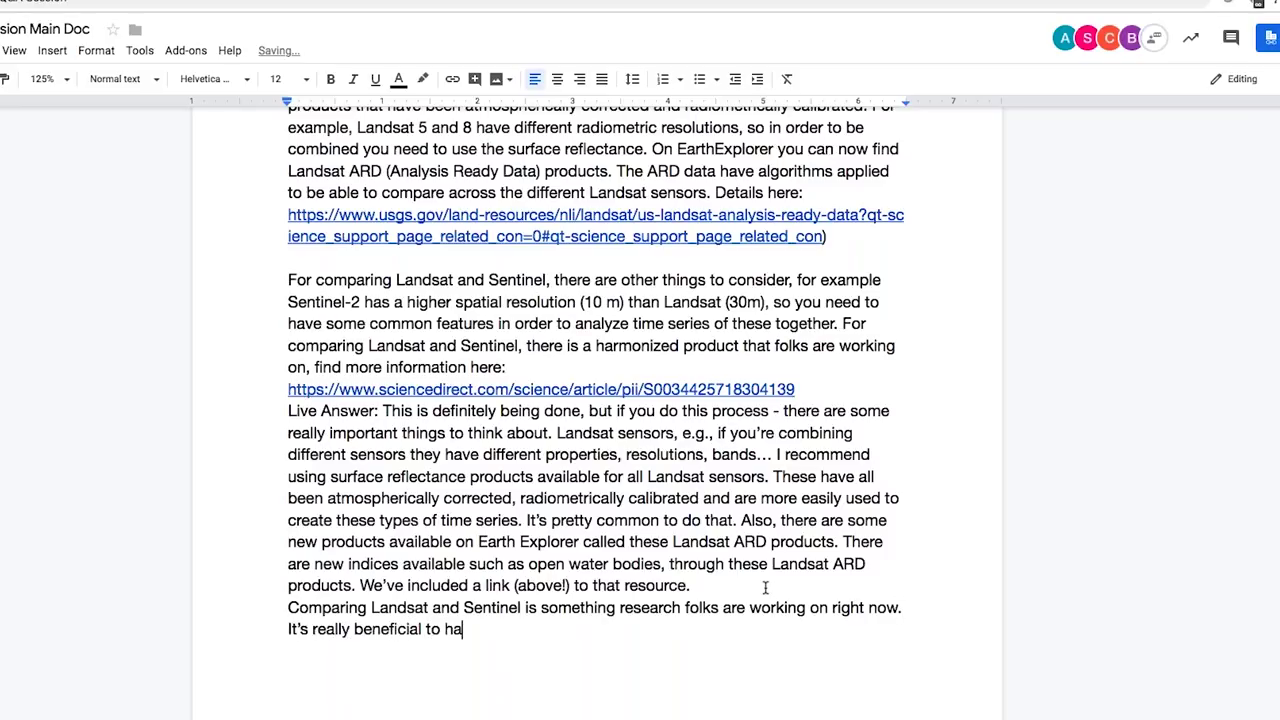
{"action": "type", "text": "ve mutl"}
{"action": "key", "text": "BackSpace"}
{"action": "key", "text": "BackSpace"}
{"action": "key", "text": "BackSpace"}
{"action": "key", "text": "BackSpace"}
{"action": "key", "text": "BackSpace"}
{"action": "type", "text": "ltiple overpasses"}
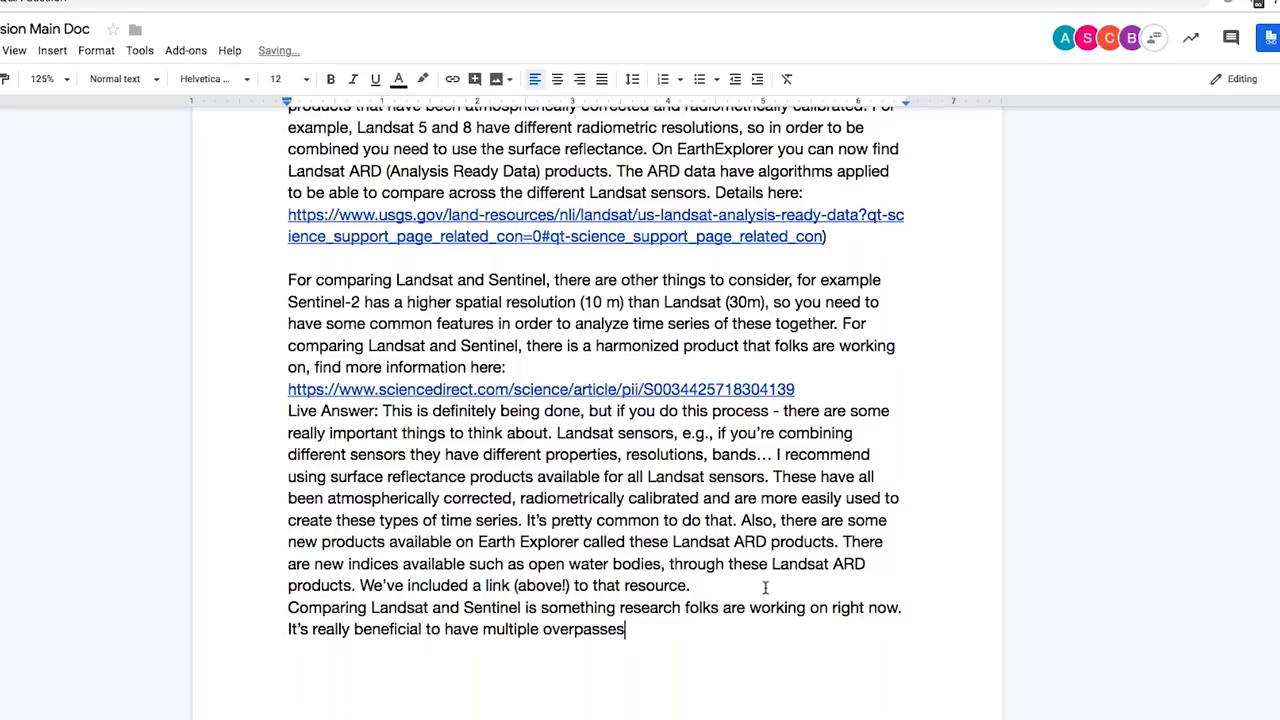
{"action": "type", "text": " with hggher temporal resolution"}
{"action": "type", "text": ". More to come on this"}
Step: Add the closing sentence "Link for more information above on Landsat/Sentinel harmonized products." to the Landsat and Sentinel paragraph
{"action": "type", "text": ". Link for th"}
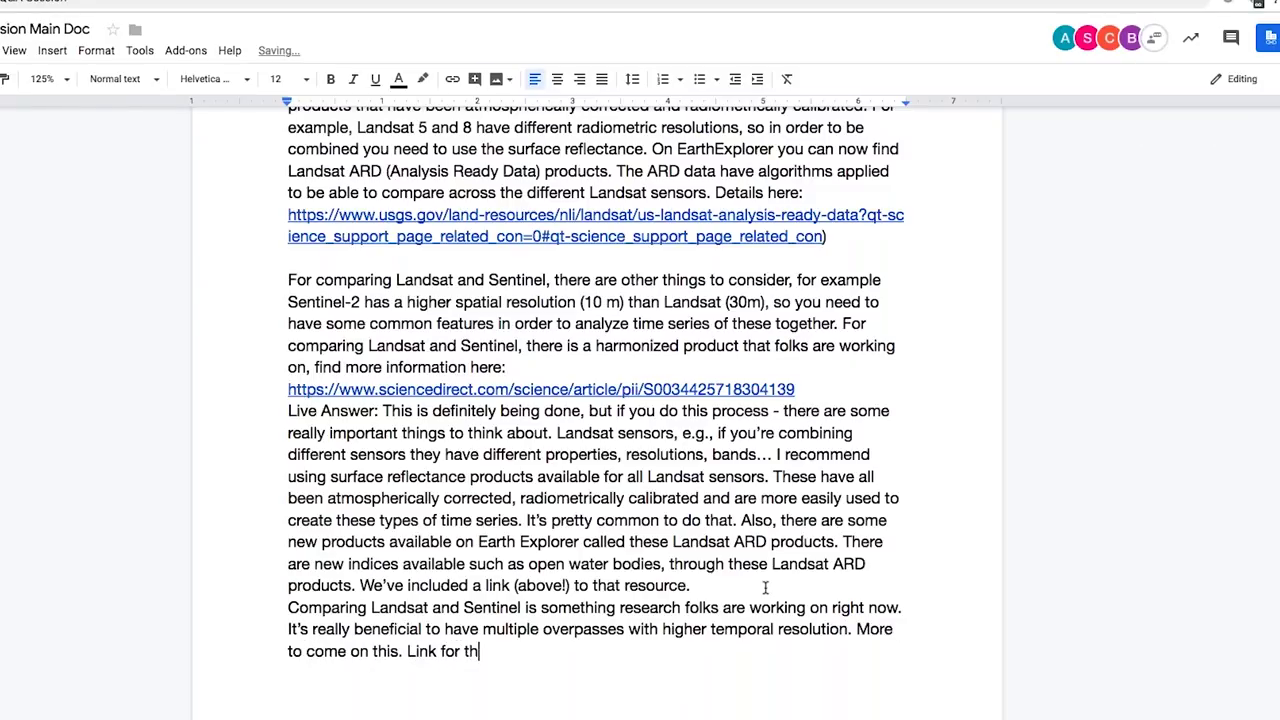
{"action": "type", "text": "e"}
{"action": "key", "text": "BackSpace"}
{"action": "key", "text": "BackSpace"}
{"action": "key", "text": "BackSpace"}
{"action": "key", "text": "BackSpace"}
{"action": "type", "text": "more information above "}
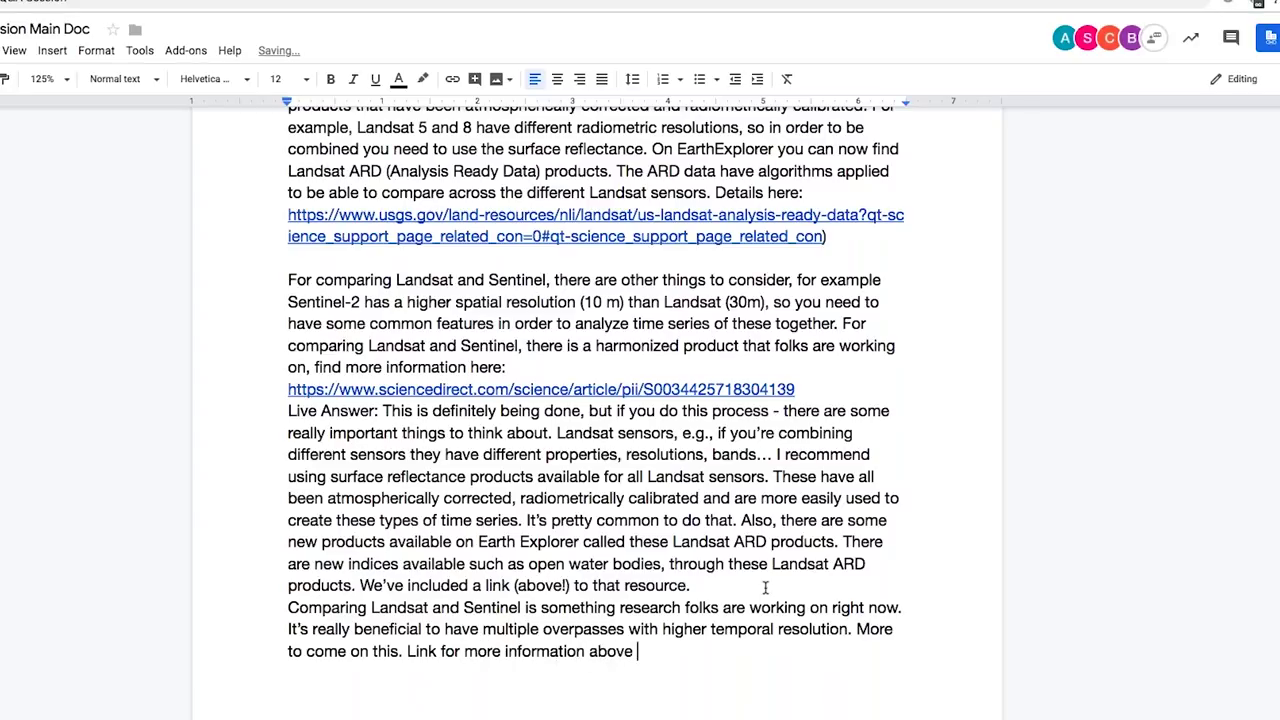
{"action": "type", "text": "on Landsat/Sentinel "}
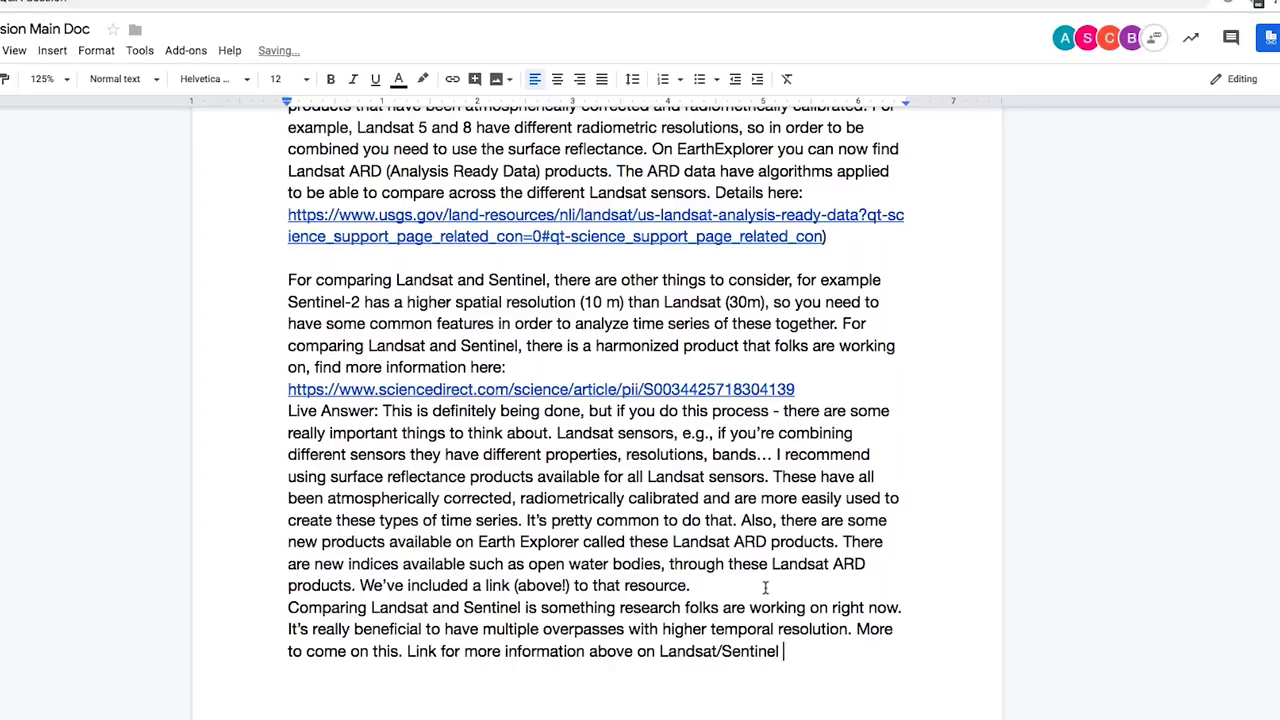
{"action": "type", "text": "harmonized produ"}
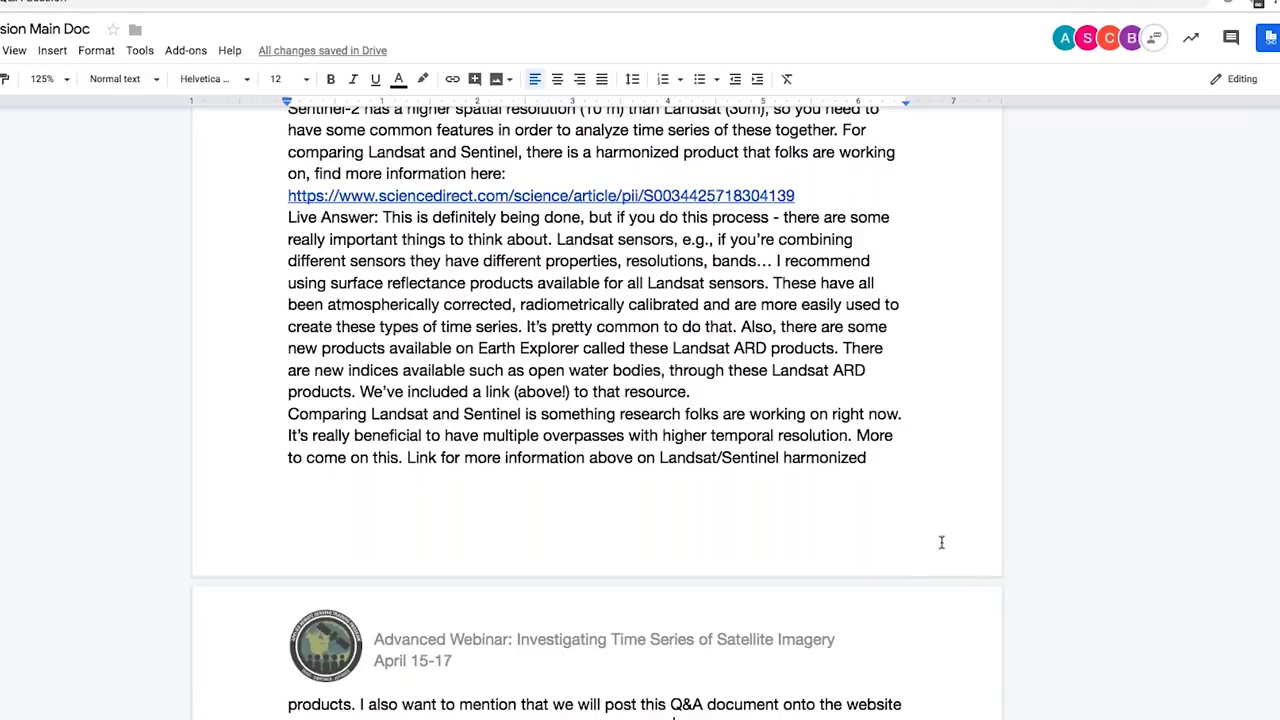
Step: Start a line below Answer 2: "Live Answer: In reference to LandTrendr GEE - it sets a default to use the same time"
{"action": "scroll", "coordinate": [980, 467], "scroll_direction": "down", "scroll_amount": 10}
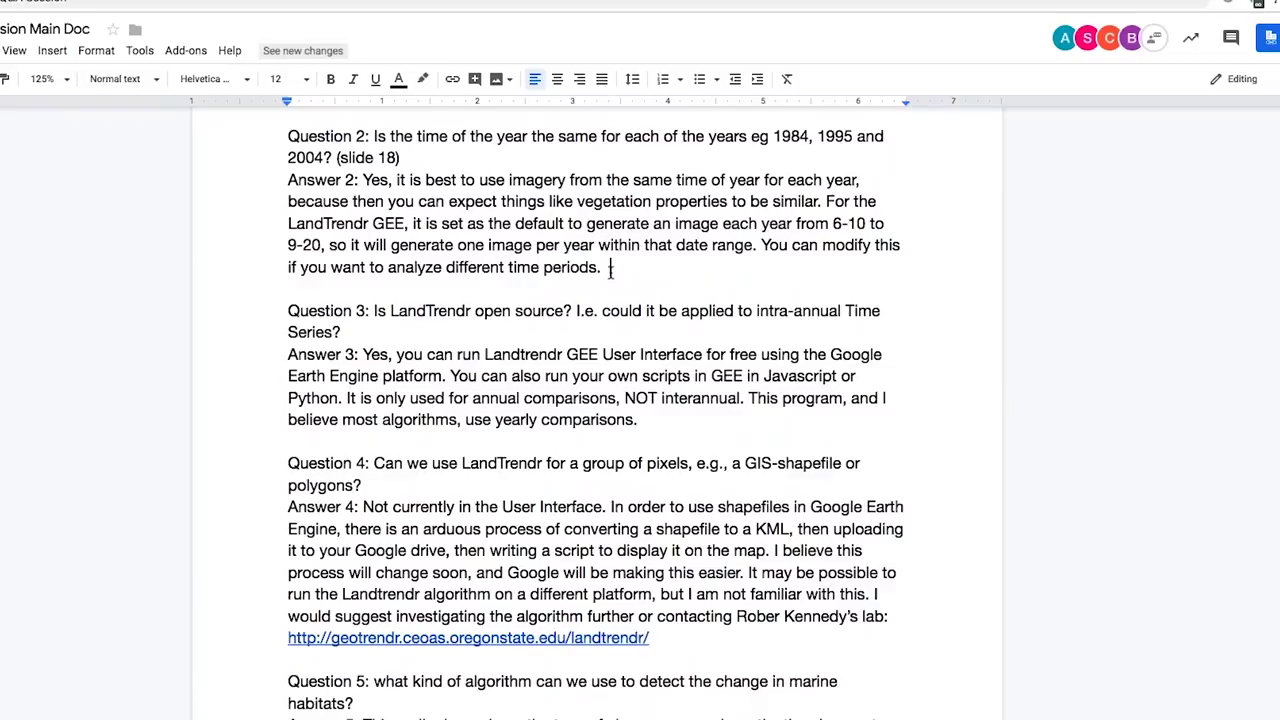
{"action": "left_click", "coordinate": [610, 267]}
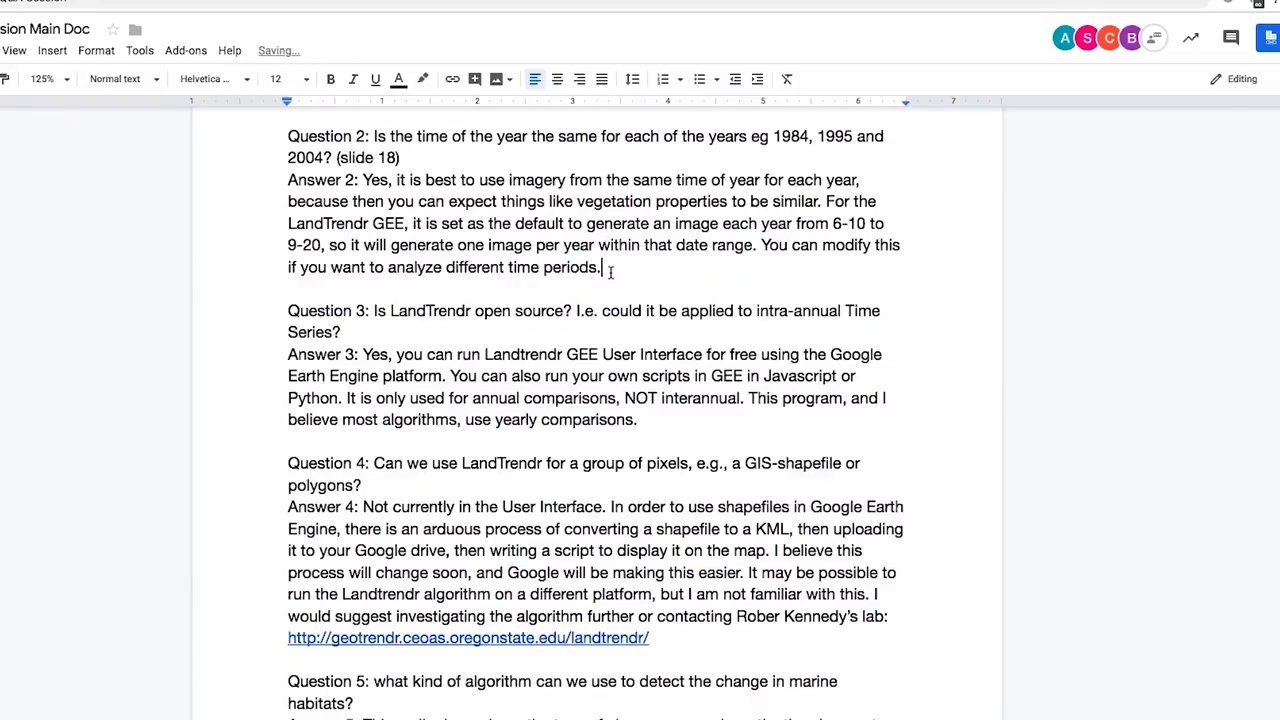
{"action": "key", "text": "Return"}
{"action": "type", "text": "Live Answer:"}
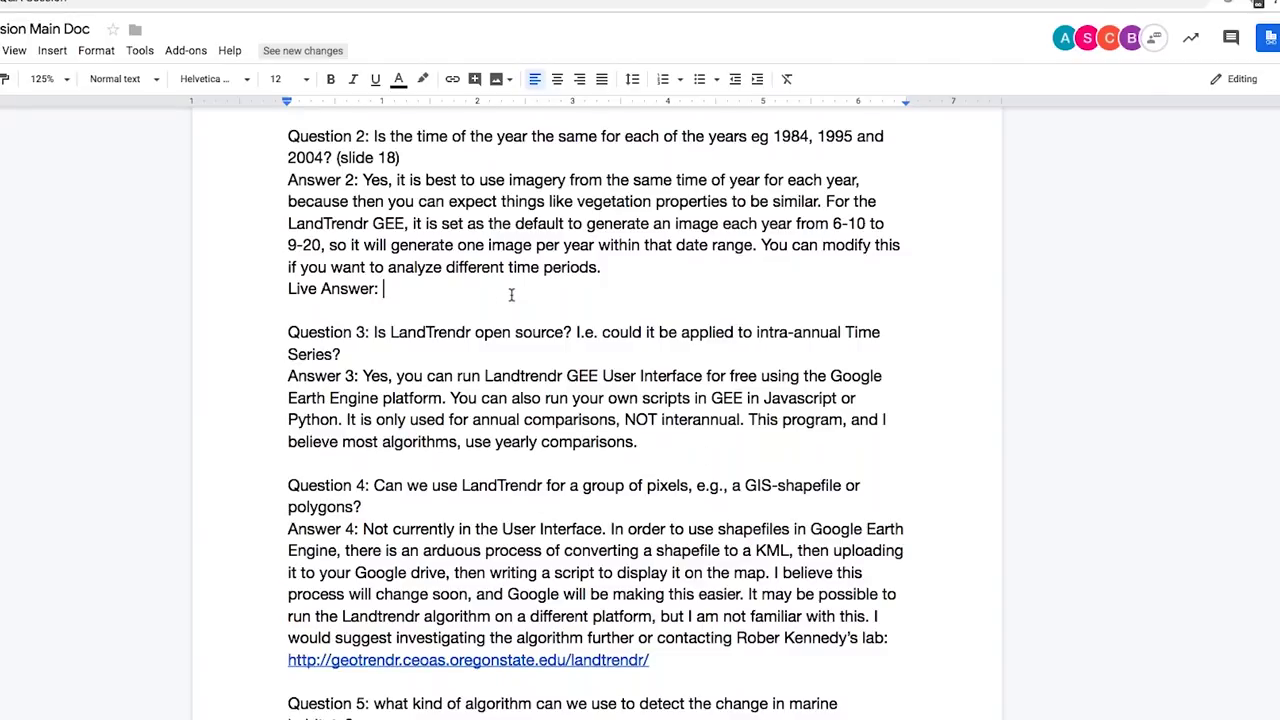
{"action": "type", "text": "In reference to LandTrendr GEE - it sets a default to use the same time pe"}
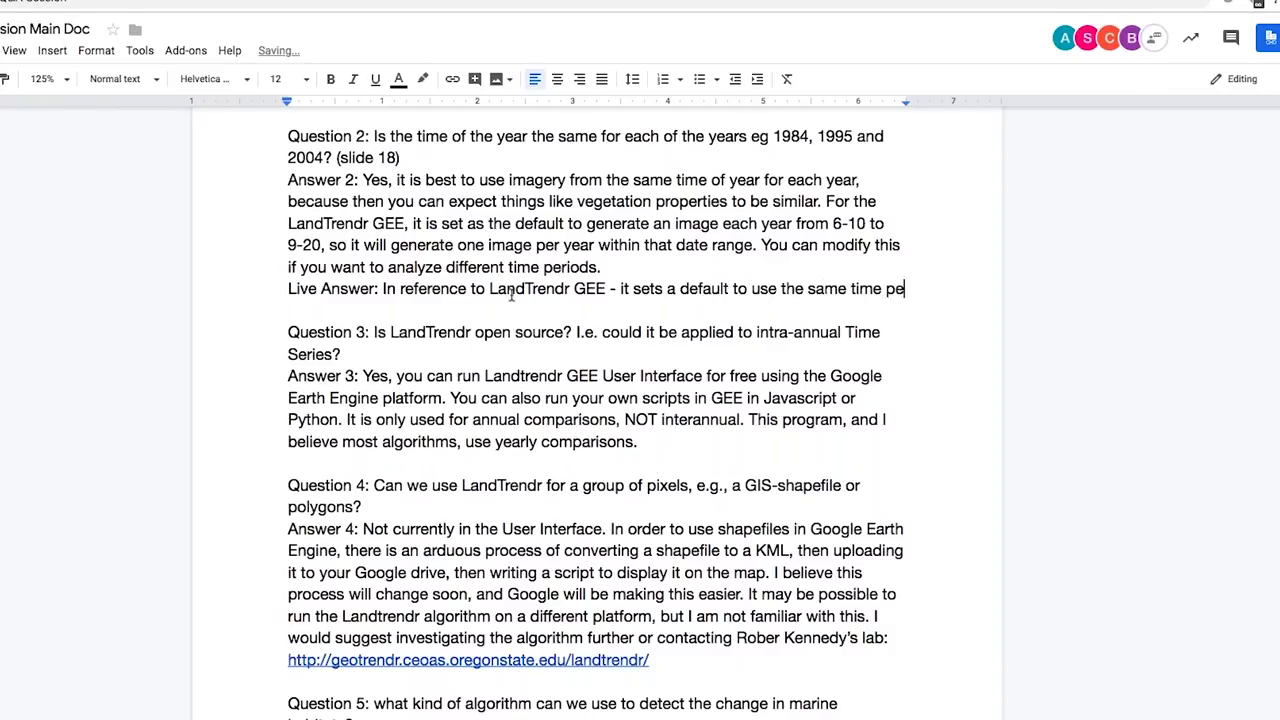
Step: Continue the answer with "period each year. That time period is June 10-Sep 20. You can modify that date range. However, it's suggested to use"
{"action": "type", "text": "riod each year. That time period is June 10-Sep 20. You can modify that date range. "}
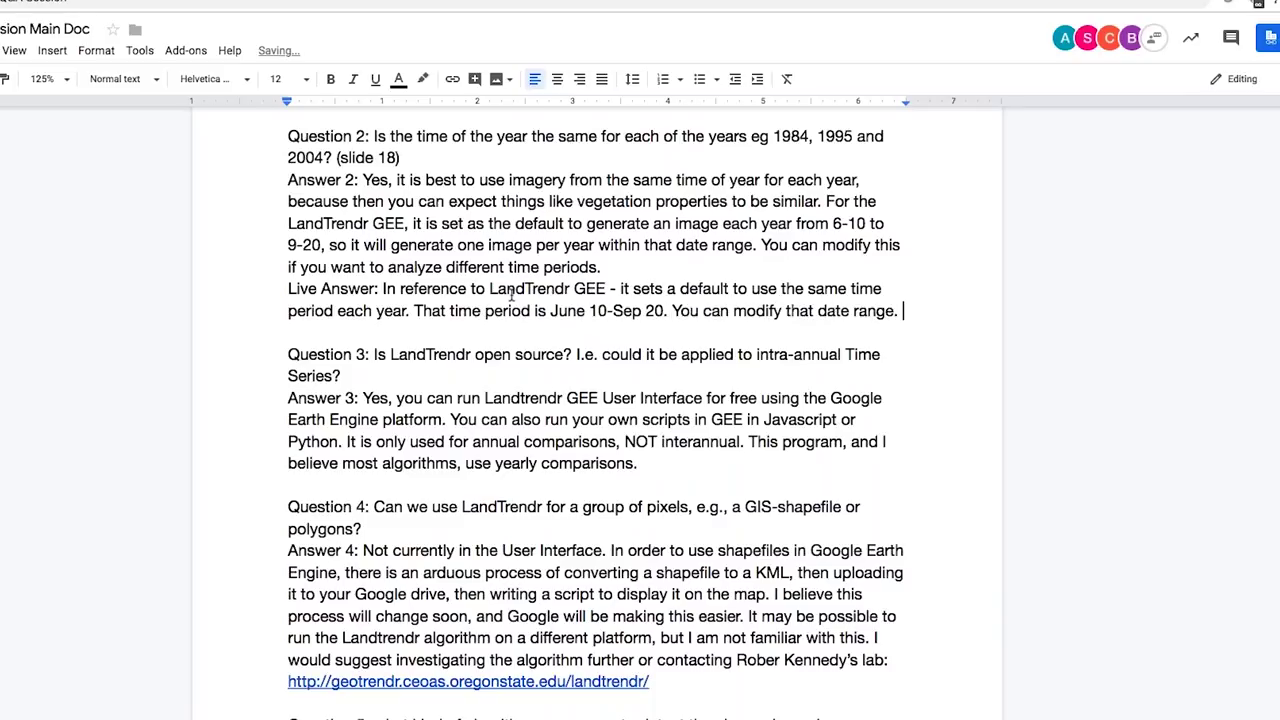
{"action": "type", "text": "However, "}
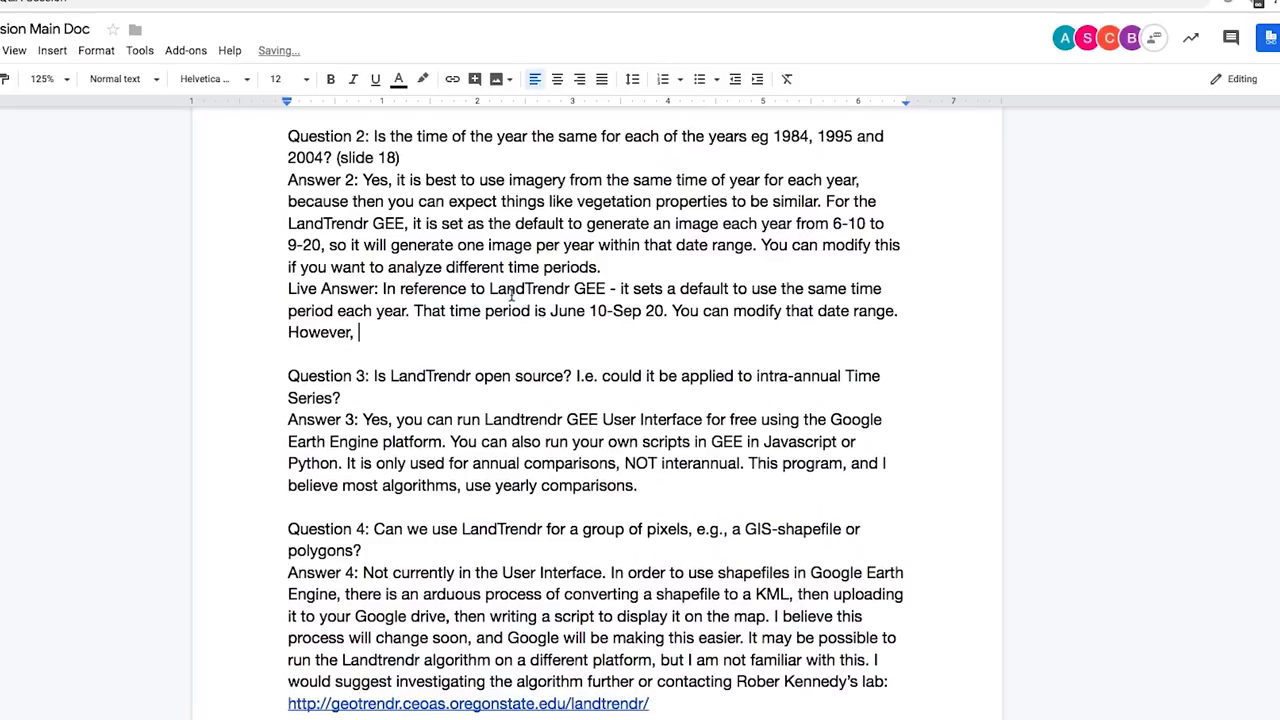
{"action": "type", "text": "it 's suggested to use th"}
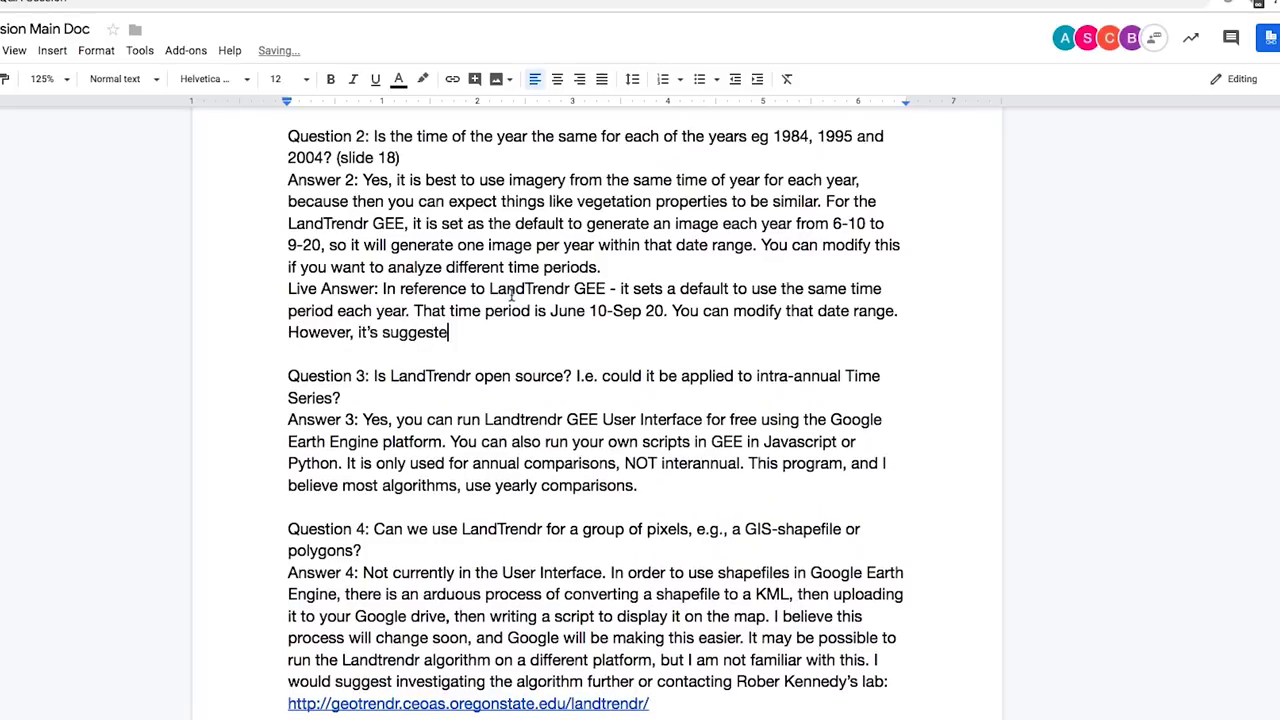
Step: Continue Question 2's live answer with "the date range for each year of analysis, that way you can (generally) expect the vegetation"
{"action": "type", "text": "e date range f"}
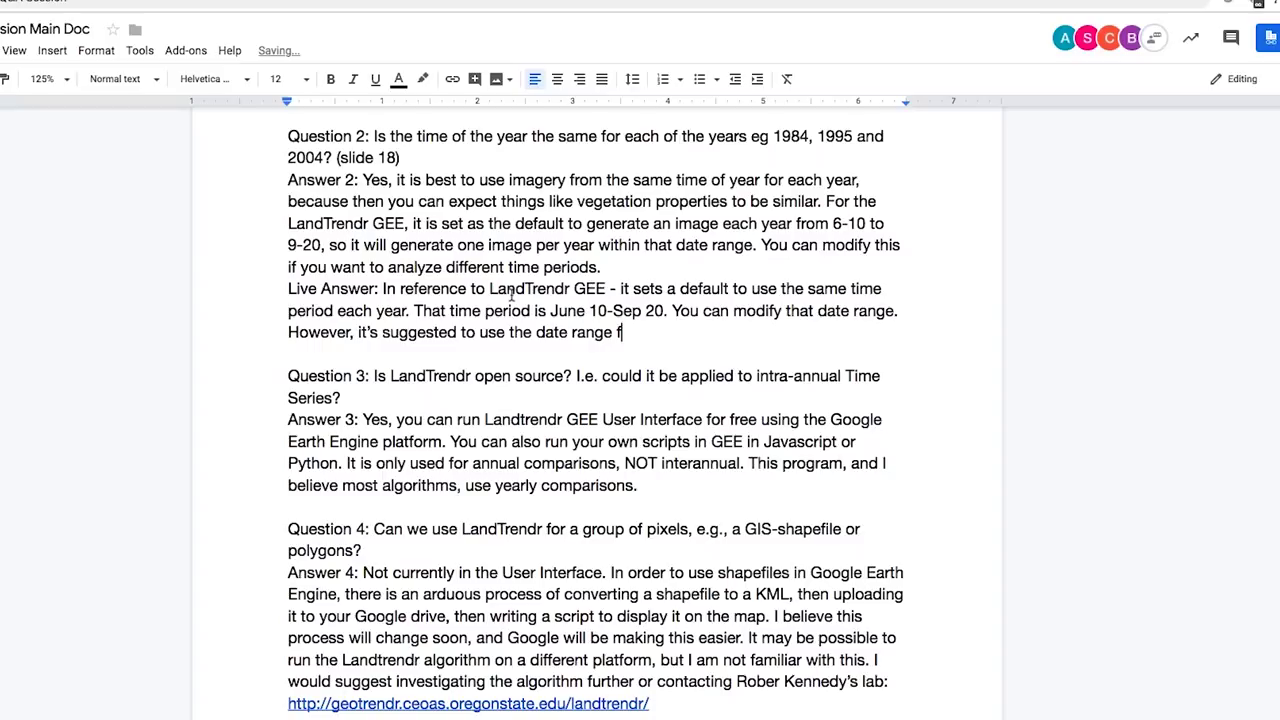
{"action": "type", "text": "or each year of analysi"}
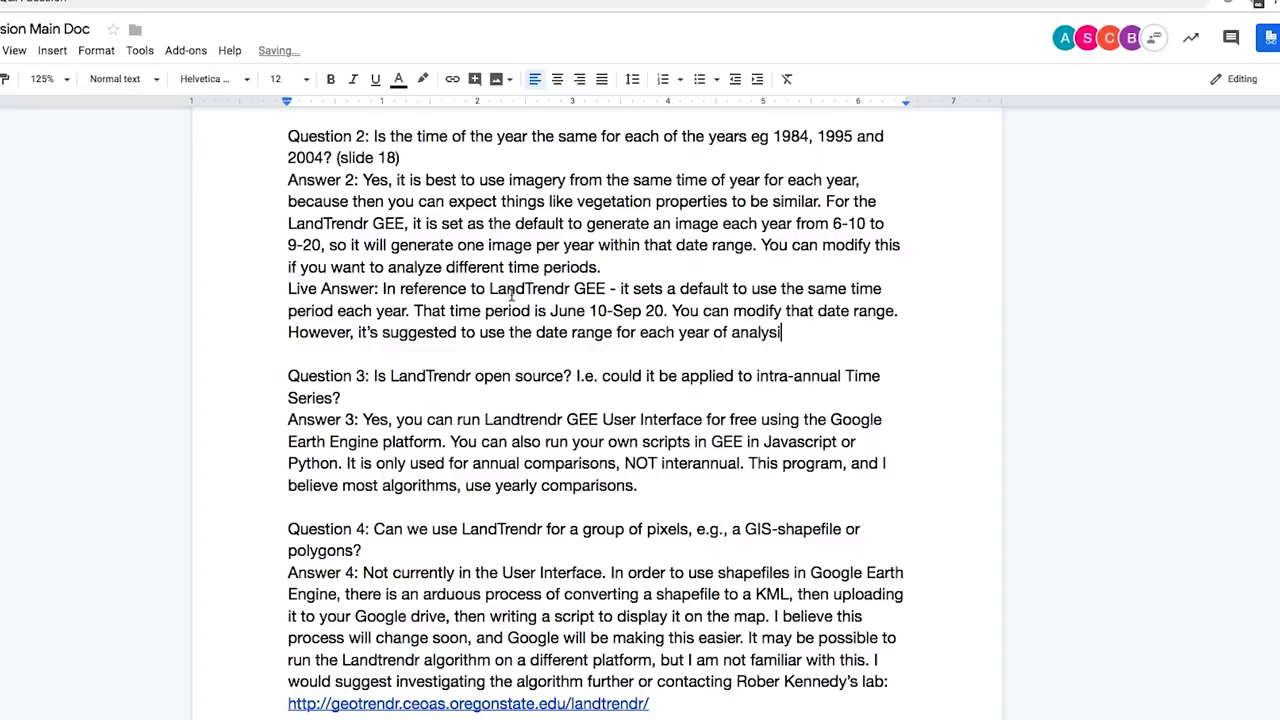
{"action": "type", "text": "s, that way you can ge"}
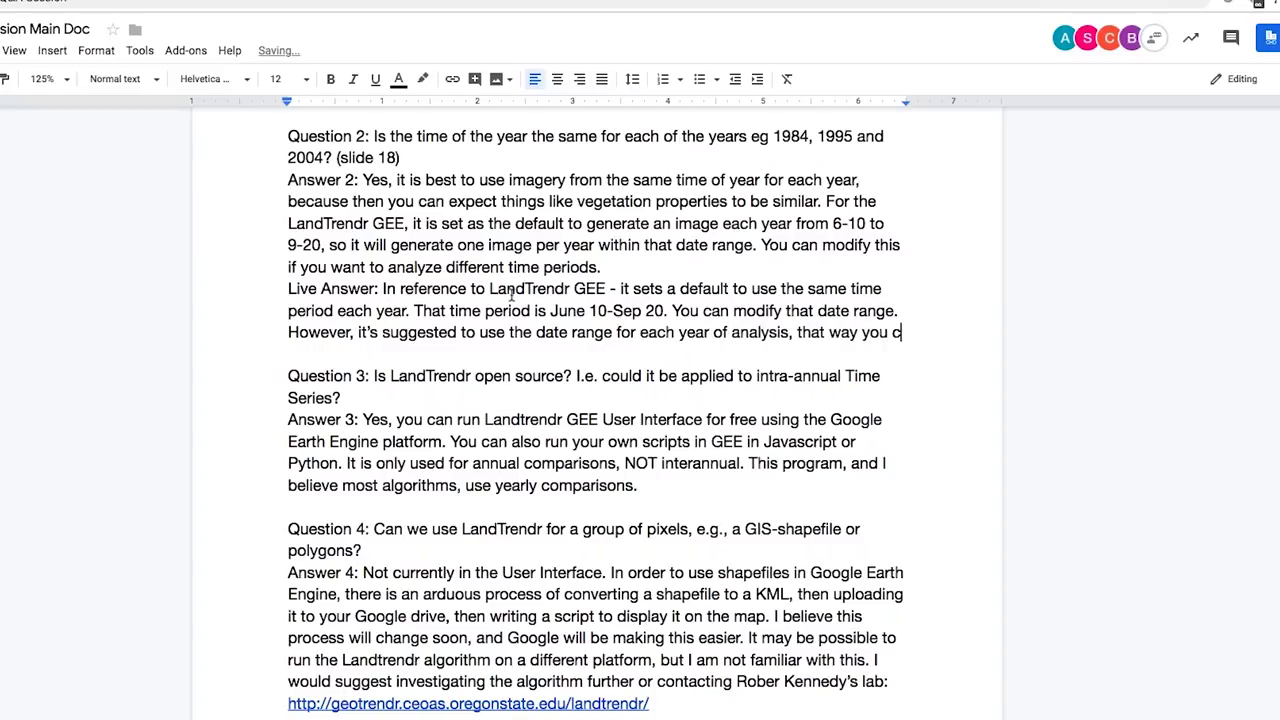
{"action": "key", "text": "BackSpace"}
{"action": "key", "text": "BackSpace"}
{"action": "type", "text": "(generally"}
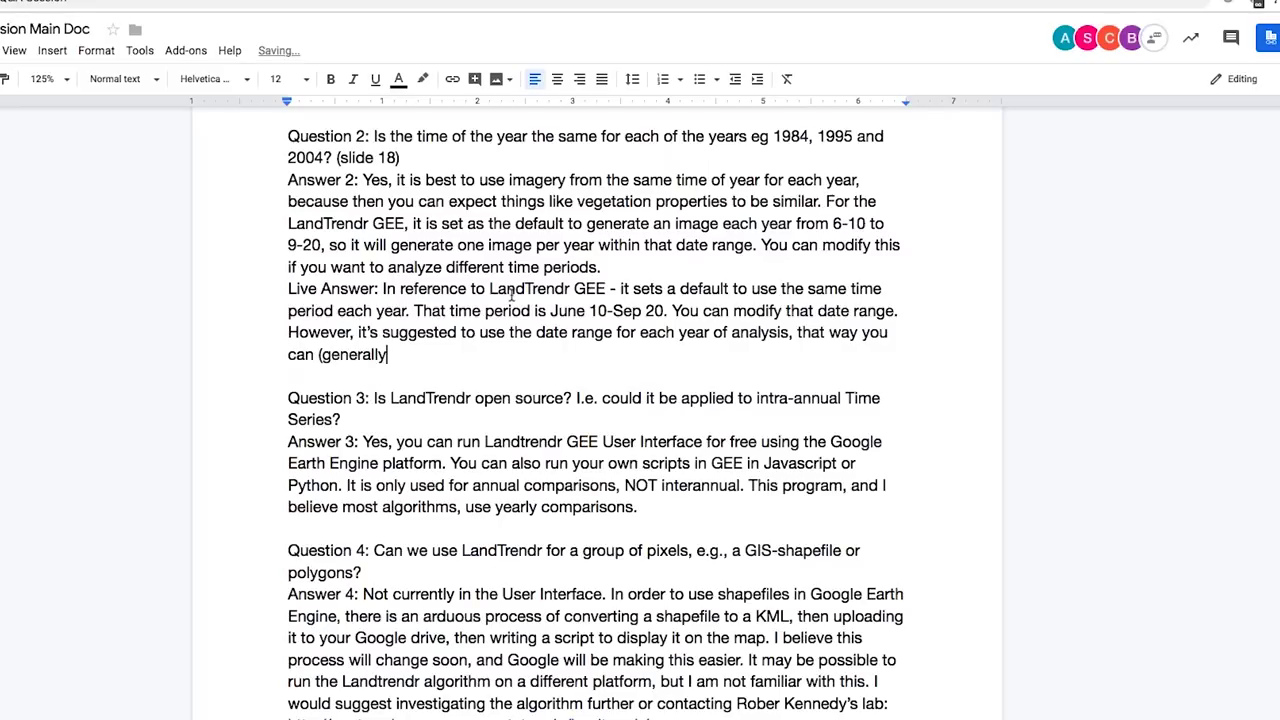
{"action": "type", "text": ") expect the vegetation "}
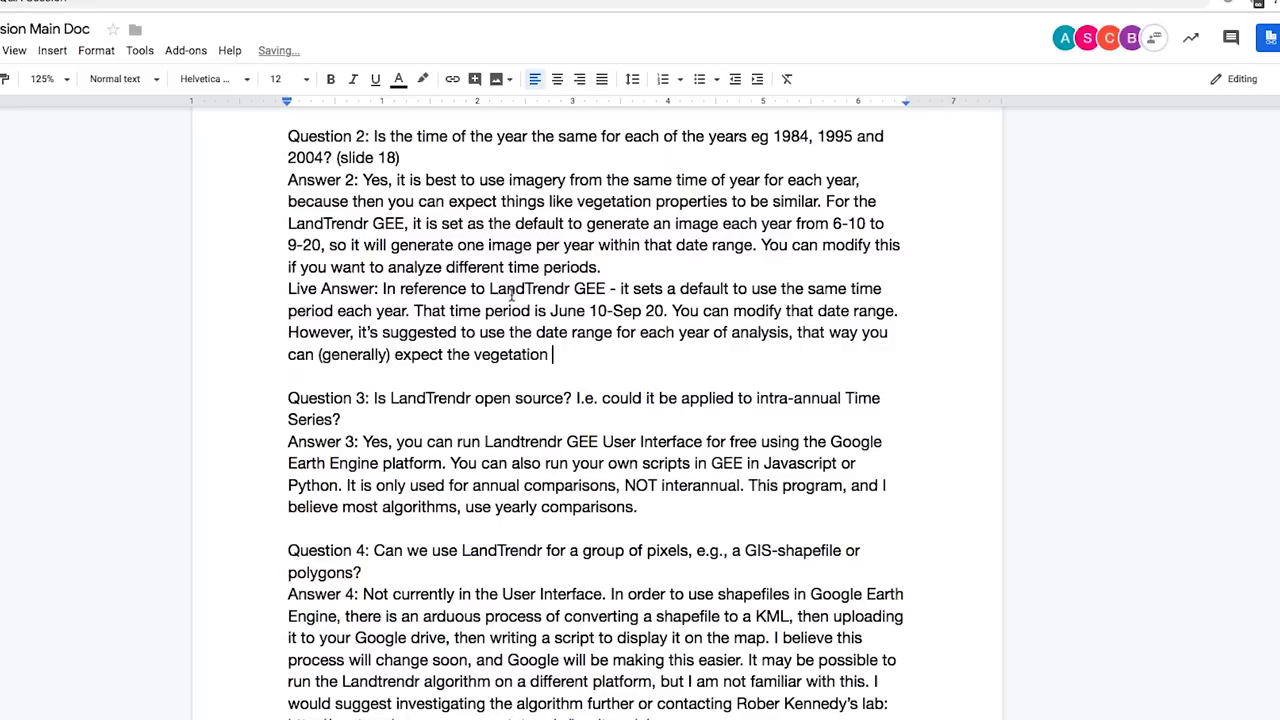
Step: Continue the answer with "conditions to be similar. We modified in the exercise, we modified the last example to just show data from July."
{"action": "type", "text": "conditions to be similar. We modified in the ex"}
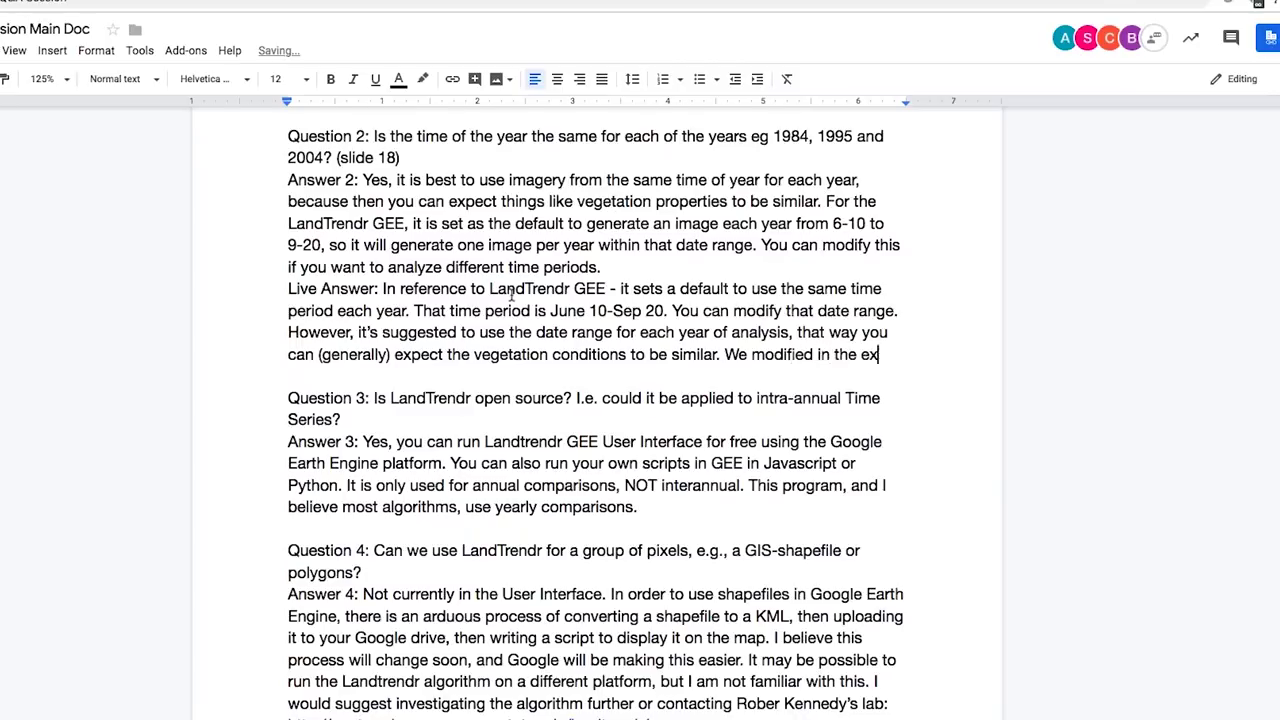
{"action": "type", "text": "ercise, we modified the "}
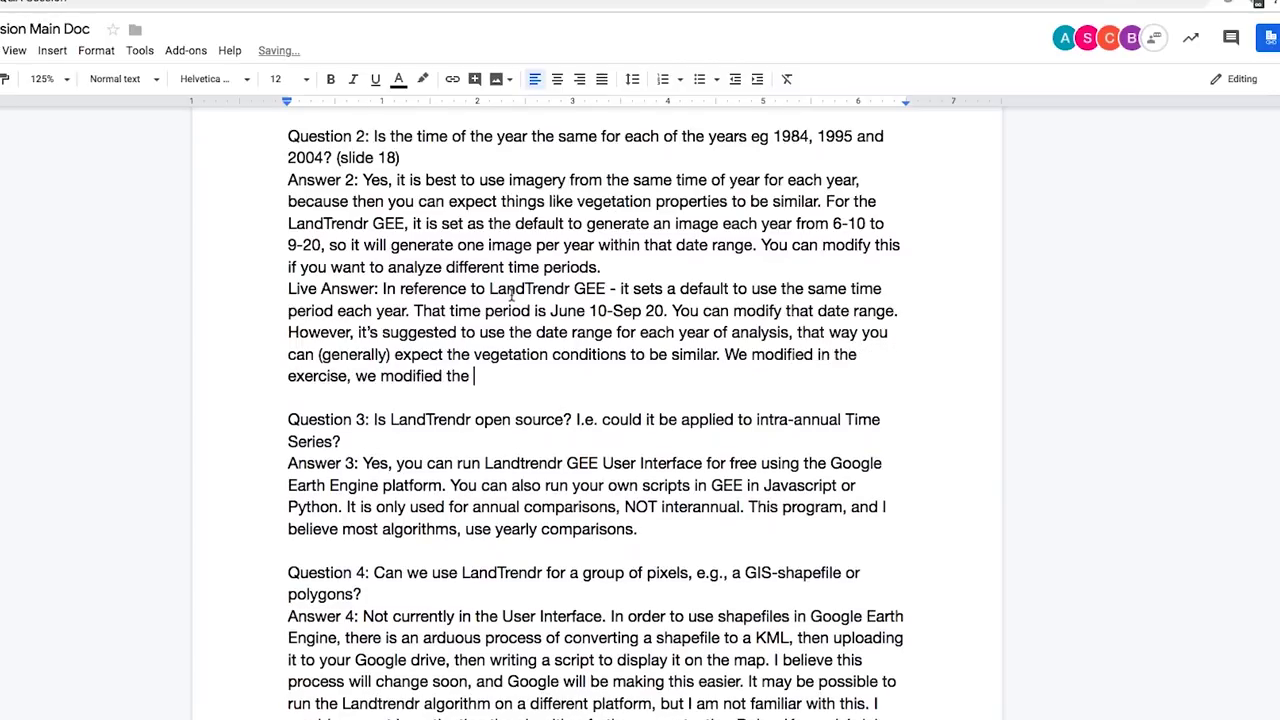
{"action": "type", "text": "last example "}
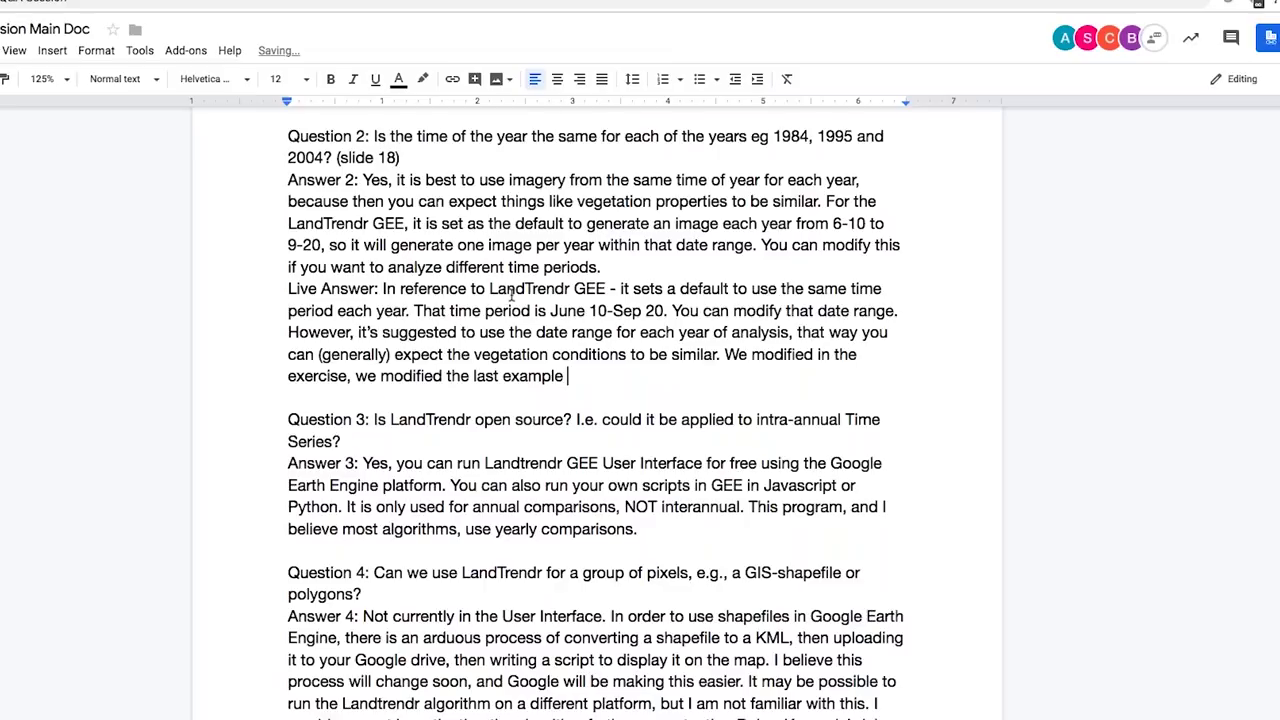
{"action": "type", "text": "to just show data from Jul"}
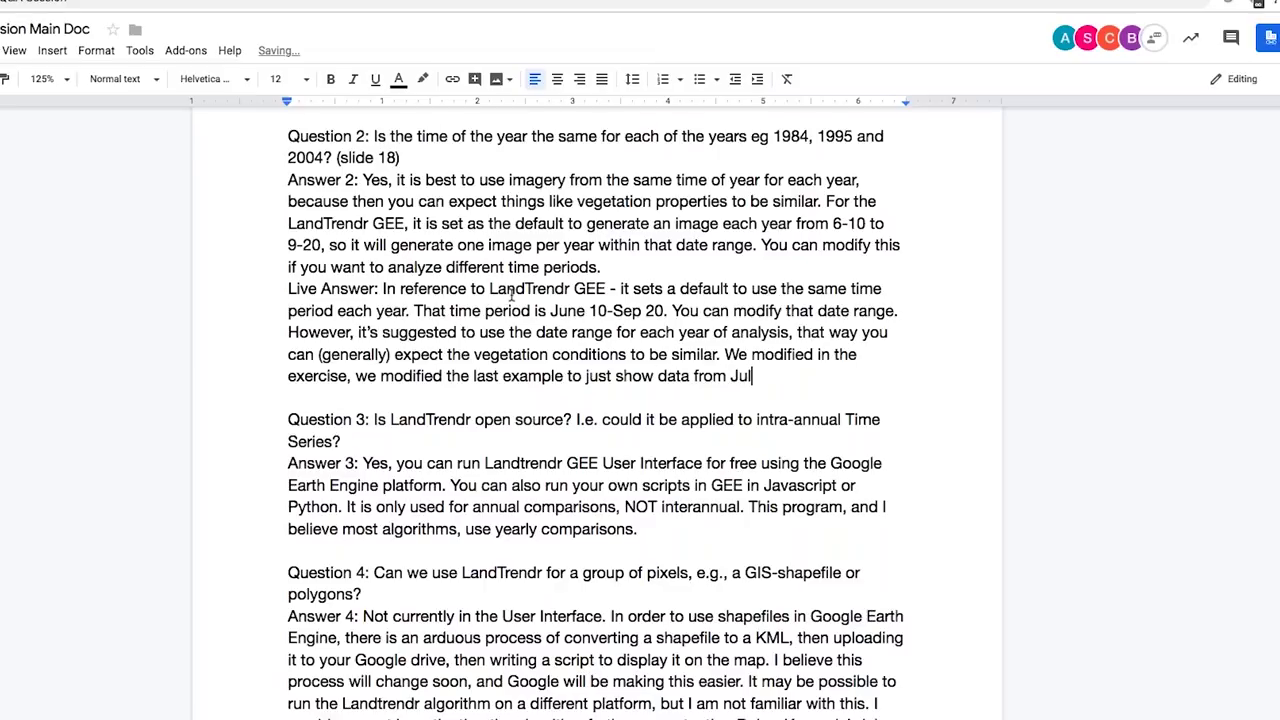
Step: Finish Question 2's live answer with "So you can change it to whatever time frame you're interested in."
{"action": "type", "text": "y. So you can change it to"}
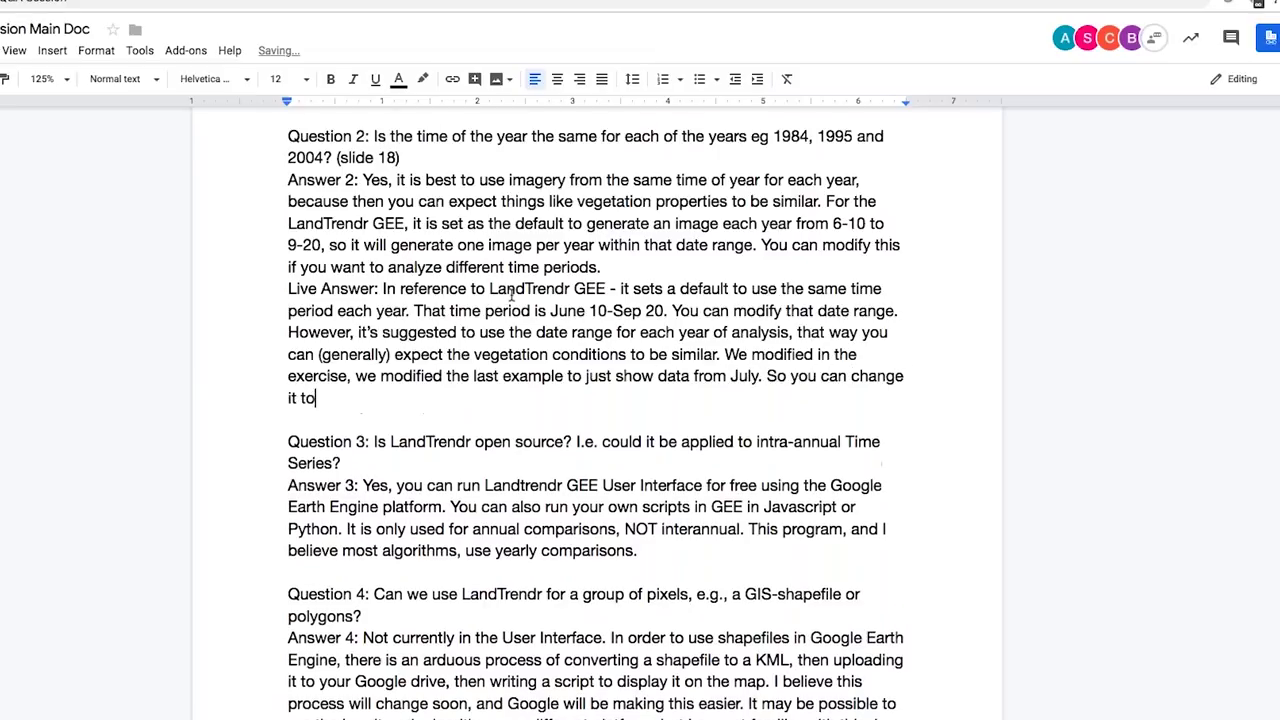
{"action": "type", "text": " whatever time fram"}
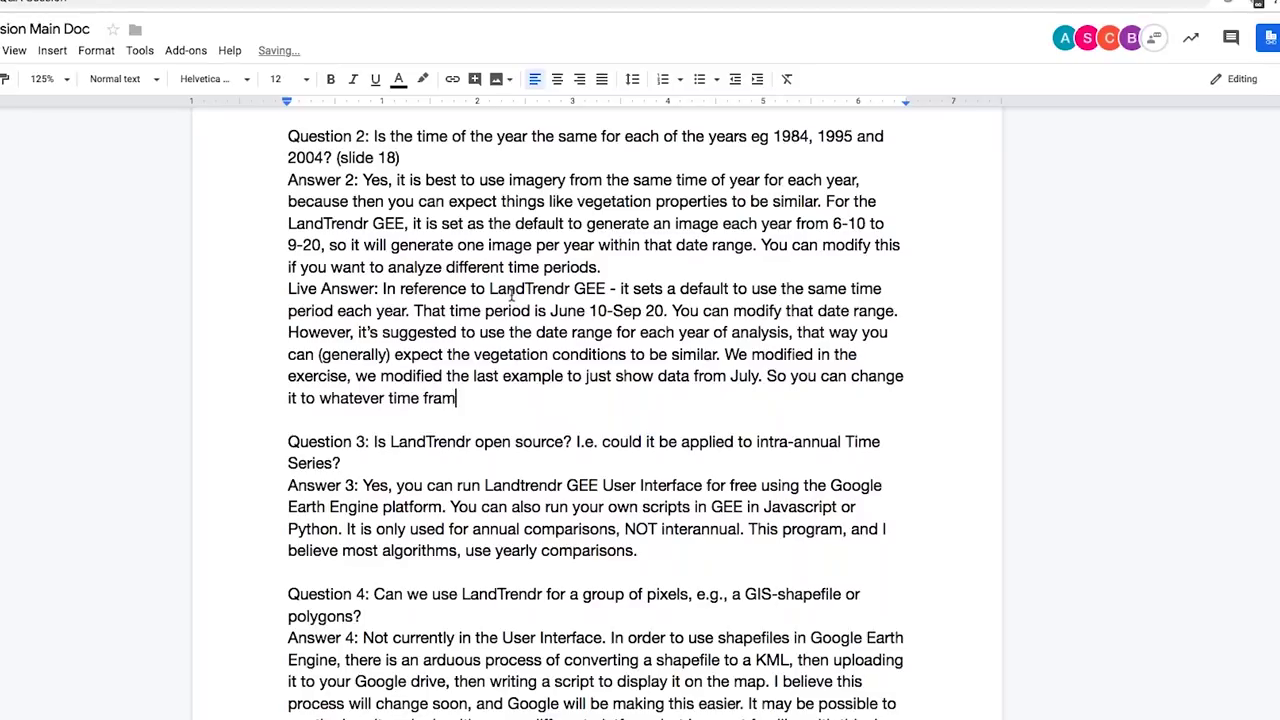
{"action": "type", "text": "e you're interestedi n"}
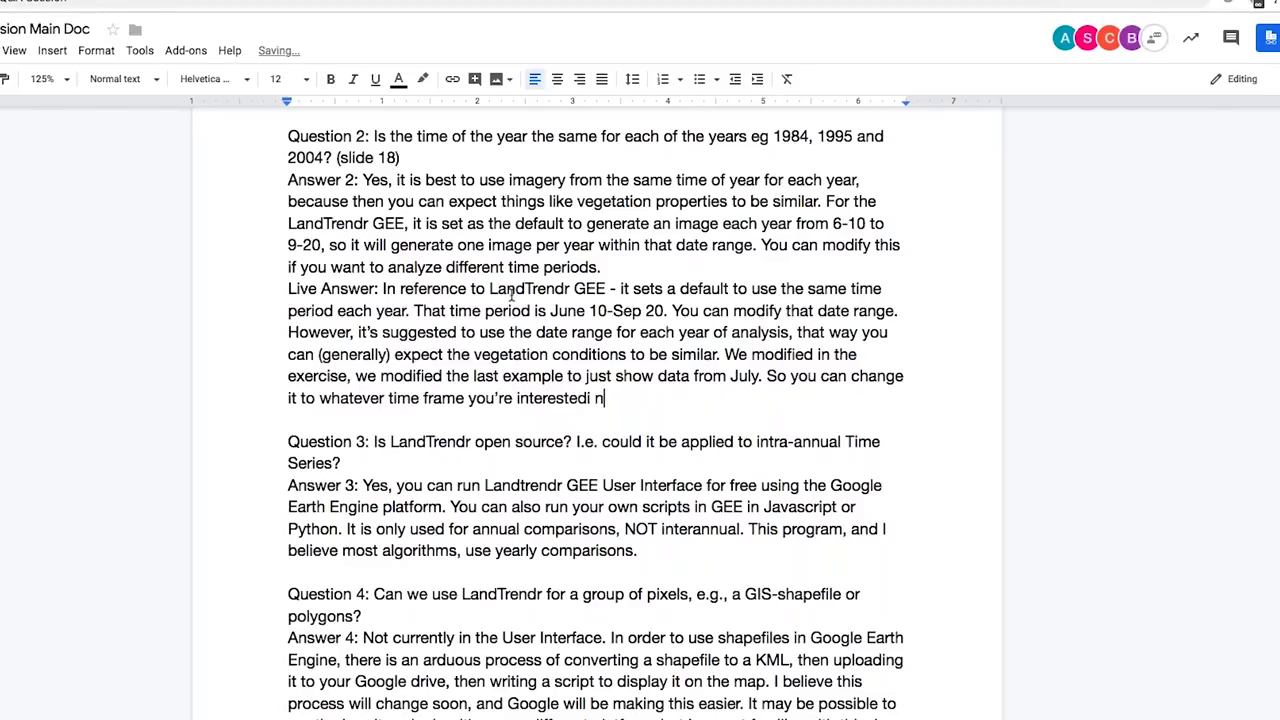
{"action": "key", "text": "BackSpace"}
{"action": "key", "text": "BackSpace"}
{"action": "key", "text": "BackSpace"}
{"action": "type", "text": " in."}
Step: Start a line below Answer 3: "Live Answer: The answer to the first question is yes - you can run GEE UI"
{"action": "scroll", "coordinate": [700, 566], "scroll_direction": "down", "scroll_amount": 3}
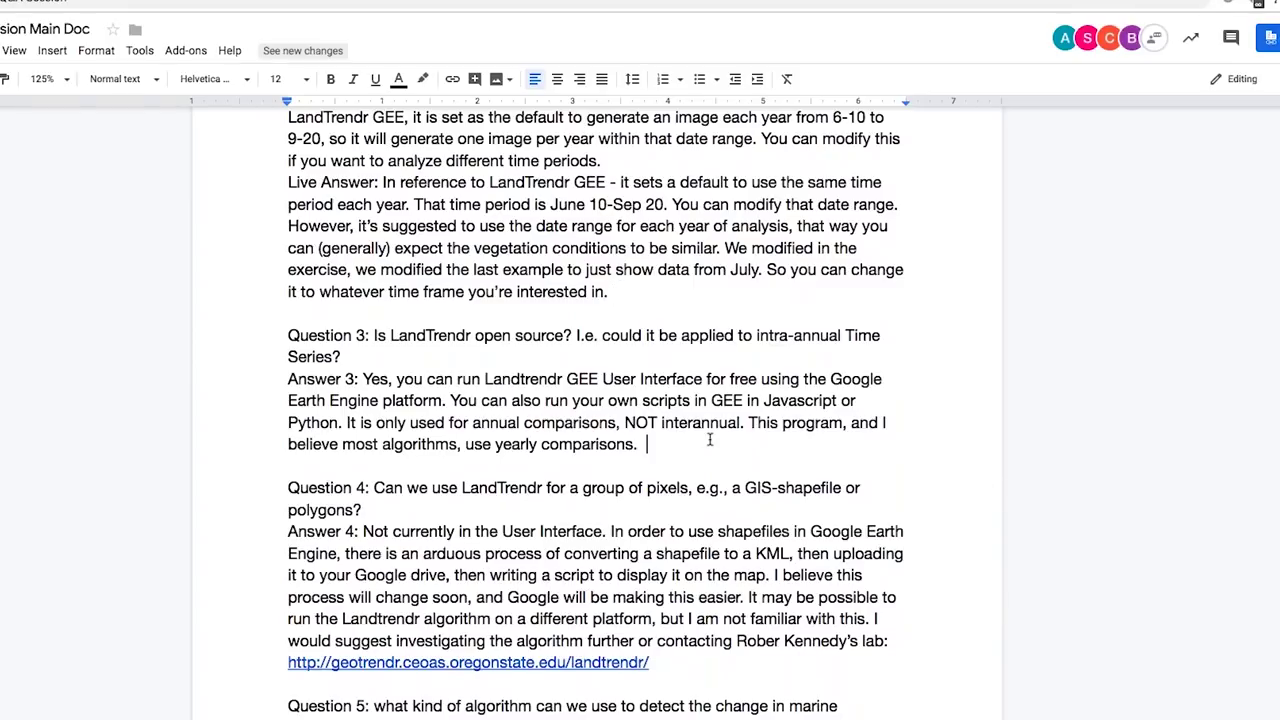
{"action": "key", "text": "Return"}
{"action": "type", "text": "Live Answer:"}
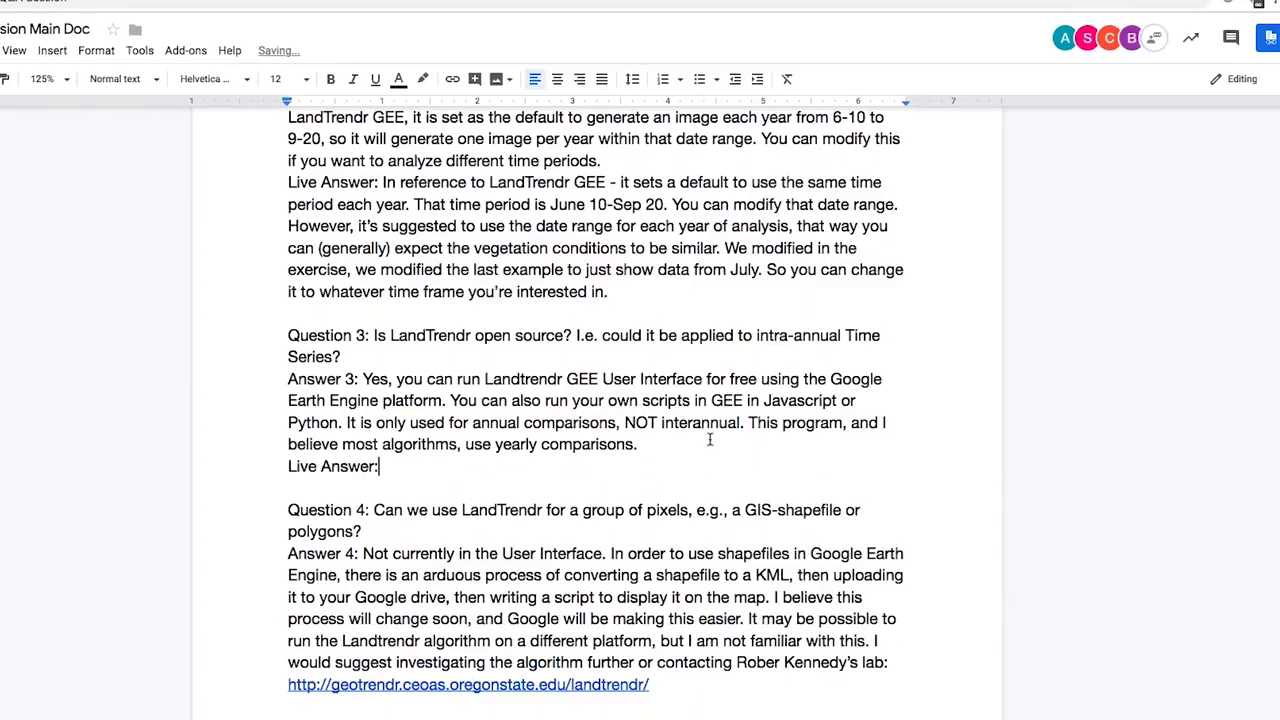
{"action": "type", "text": " The answer to the first question is yes - you can run GEE UI "}
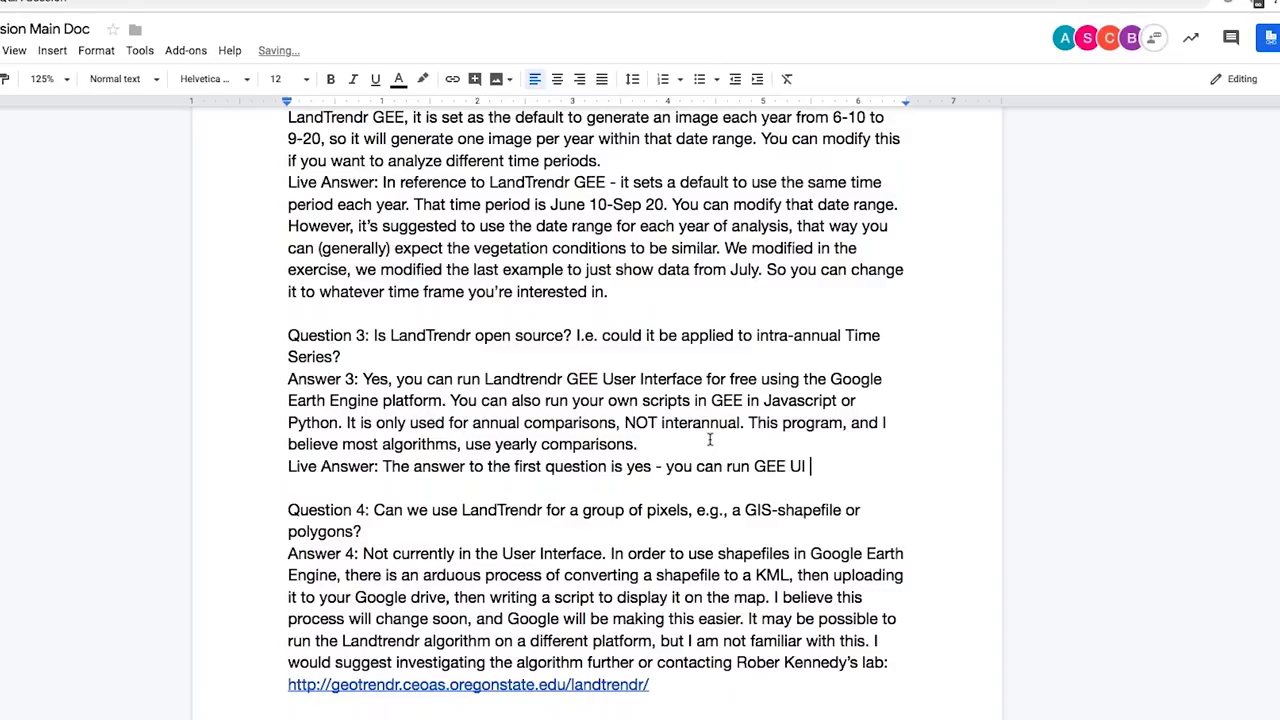
Step: Continue Question 3's live answer with "using - essentially it's build off the GEE platform. GEE is accessing all these"
{"action": "type", "text": "using the"}
{"action": "key", "text": "BackSpace"}
{"action": "key", "text": "BackSpace"}
{"action": "key", "text": "BackSpace"}
{"action": "type", "text": "- essentially it's build off the GEE platform. GEE is accessing all these"}
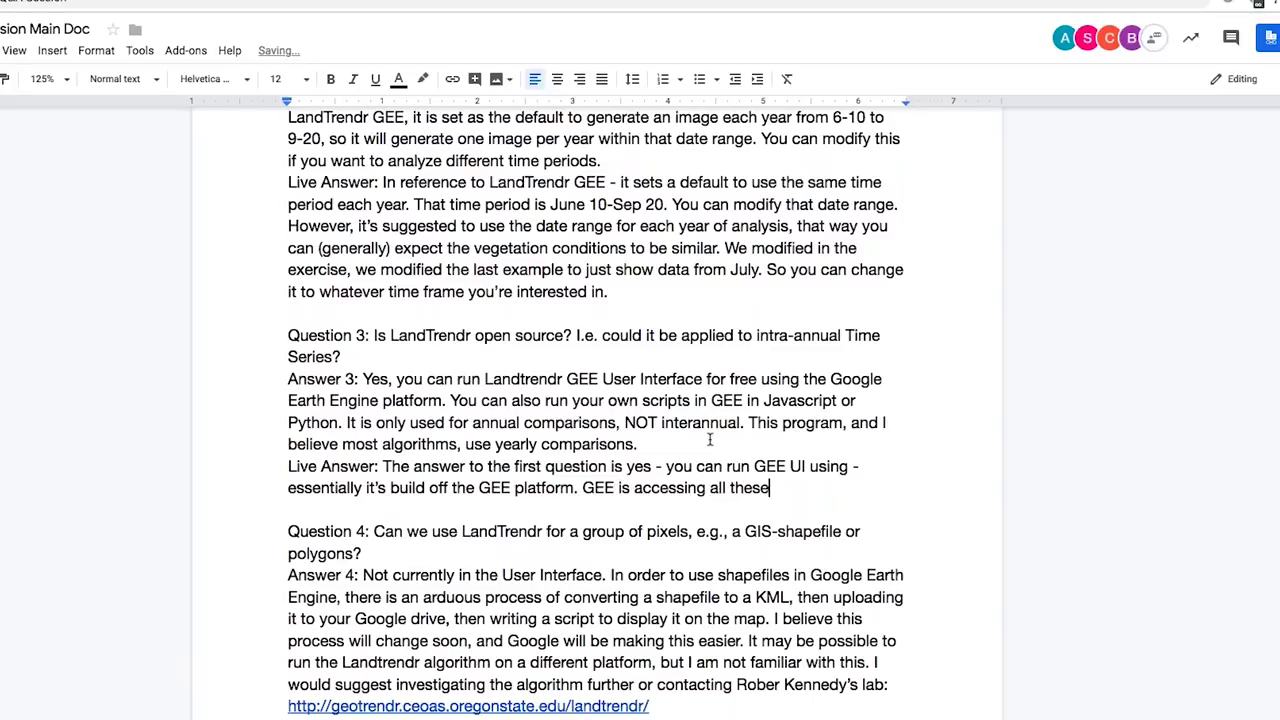
Step: Continue the answer: "satellite data and pulling them in and LandTrendr user interface sits on top of that. There are a lot of questions about"
{"action": "type", "text": " satellite data and "}
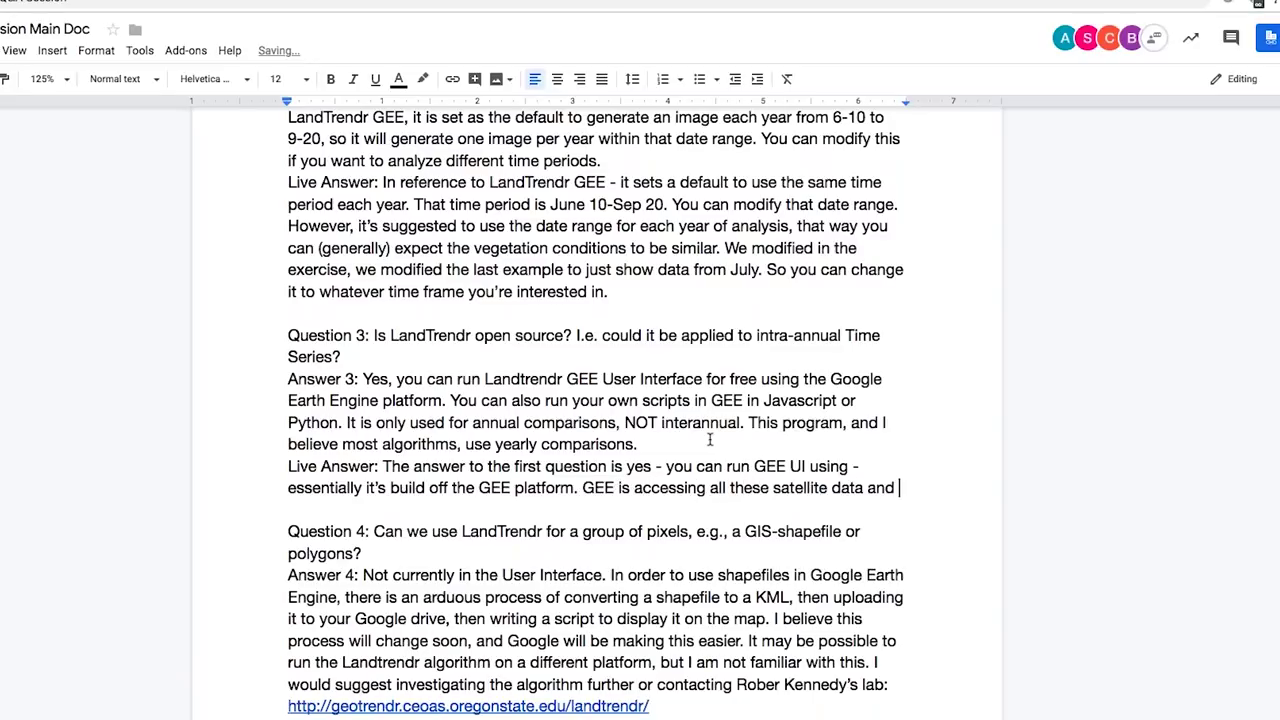
{"action": "type", "text": "pulling them in and LandTrendr user"}
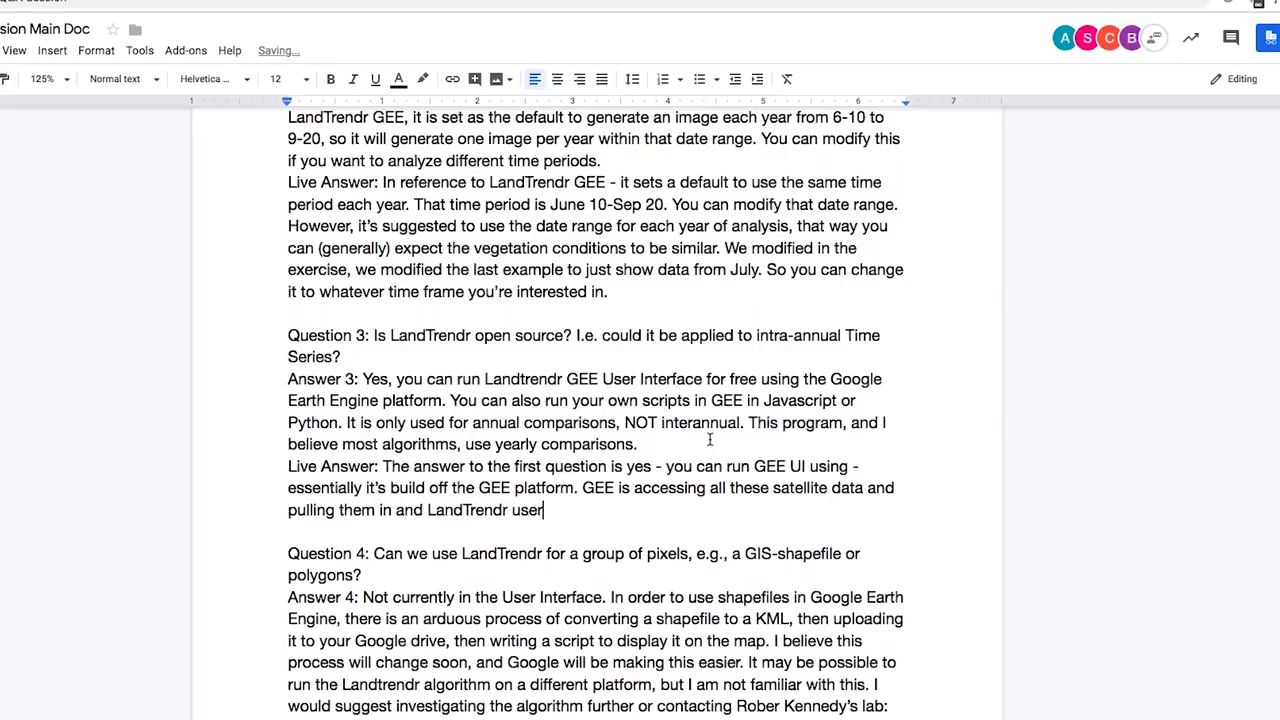
{"action": "type", "text": " interface sits on to"}
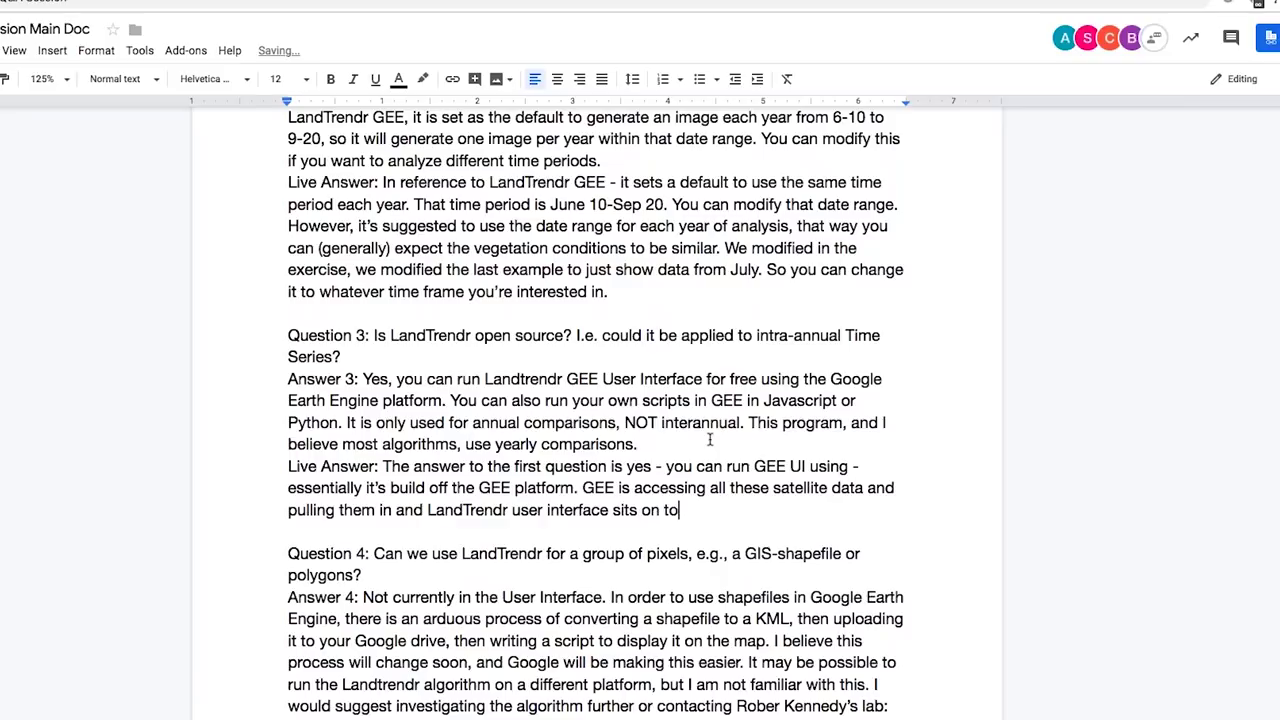
{"action": "type", "text": "p of that. There are a lot of questions about"}
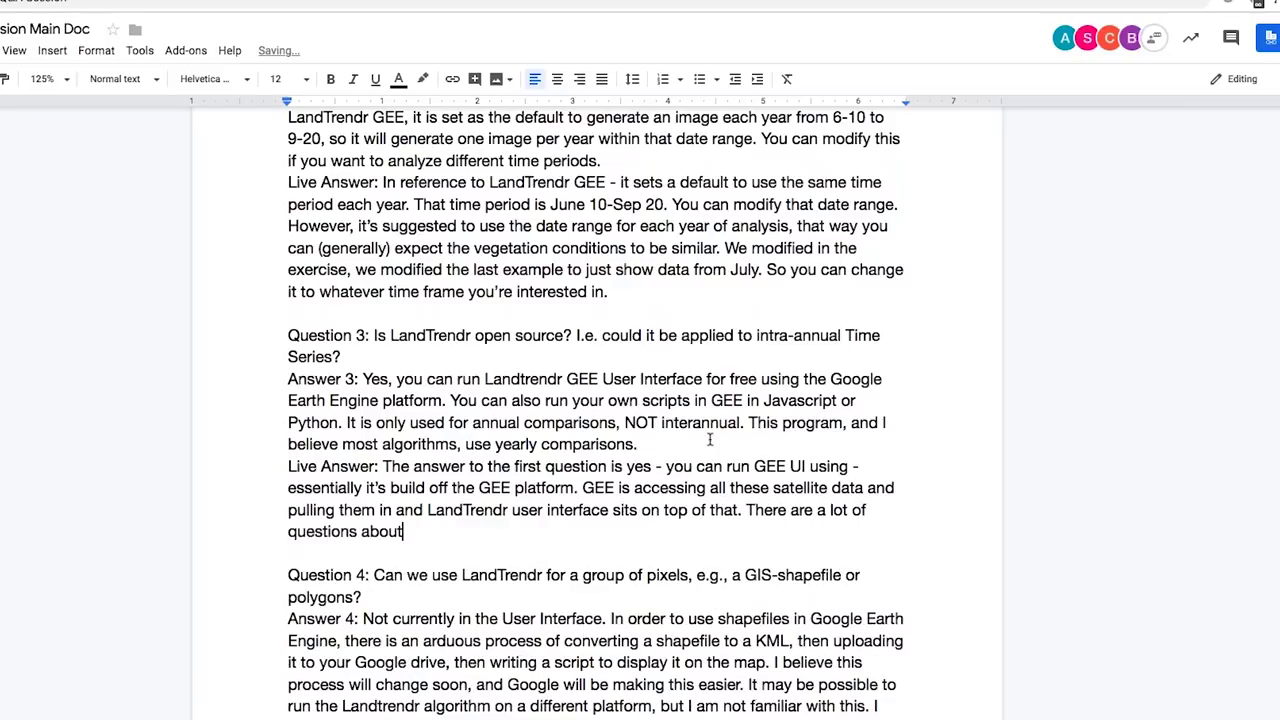
Step: Continue the answer with "modifications to the LandTrendr algorithm and I've included - and I'll talk about it in some other questions - you could"
{"action": "type", "text": " modifications to "}
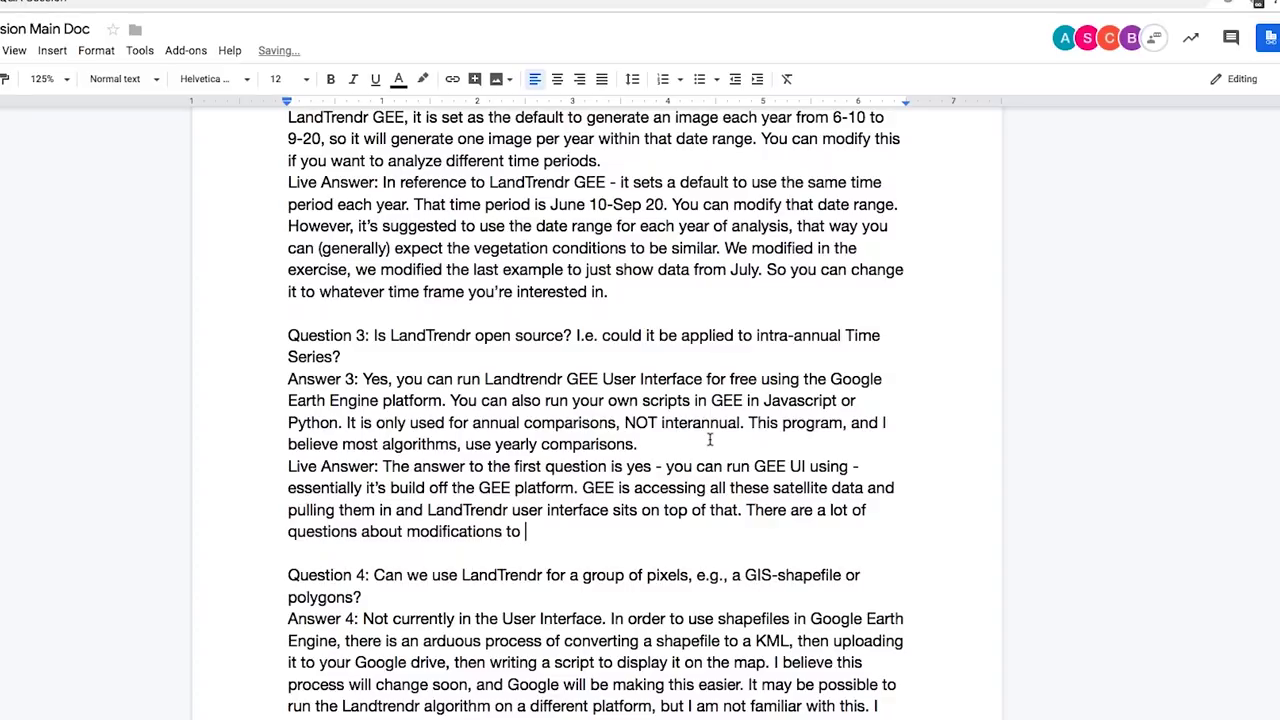
{"action": "type", "text": "the LandTrendr algorithm "}
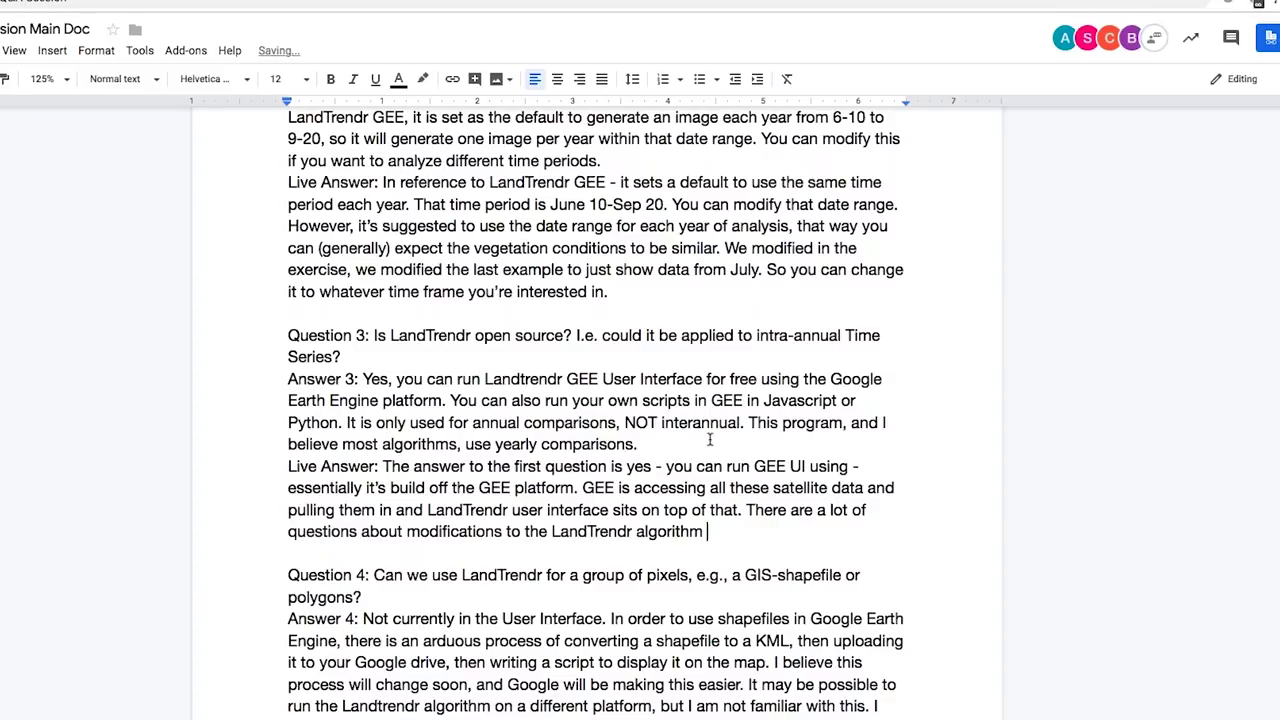
{"action": "type", "text": "and I've includ"}
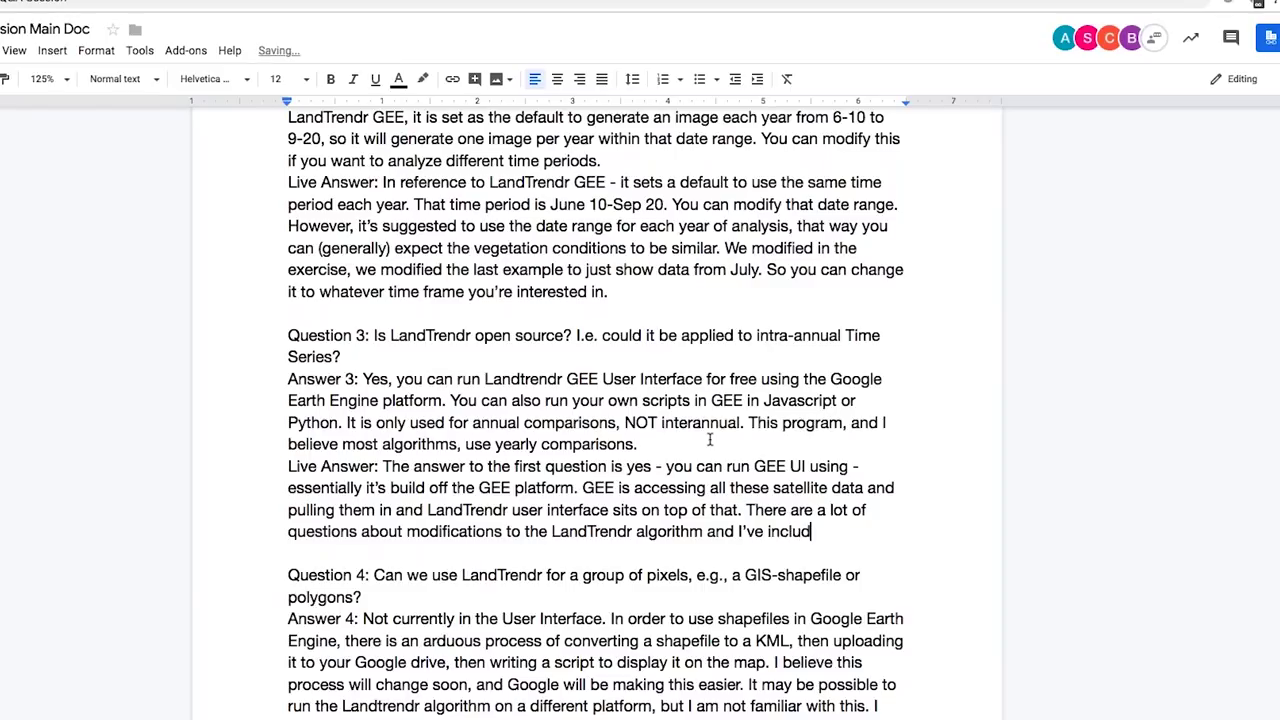
{"action": "type", "text": "ed - and I'll talk a"}
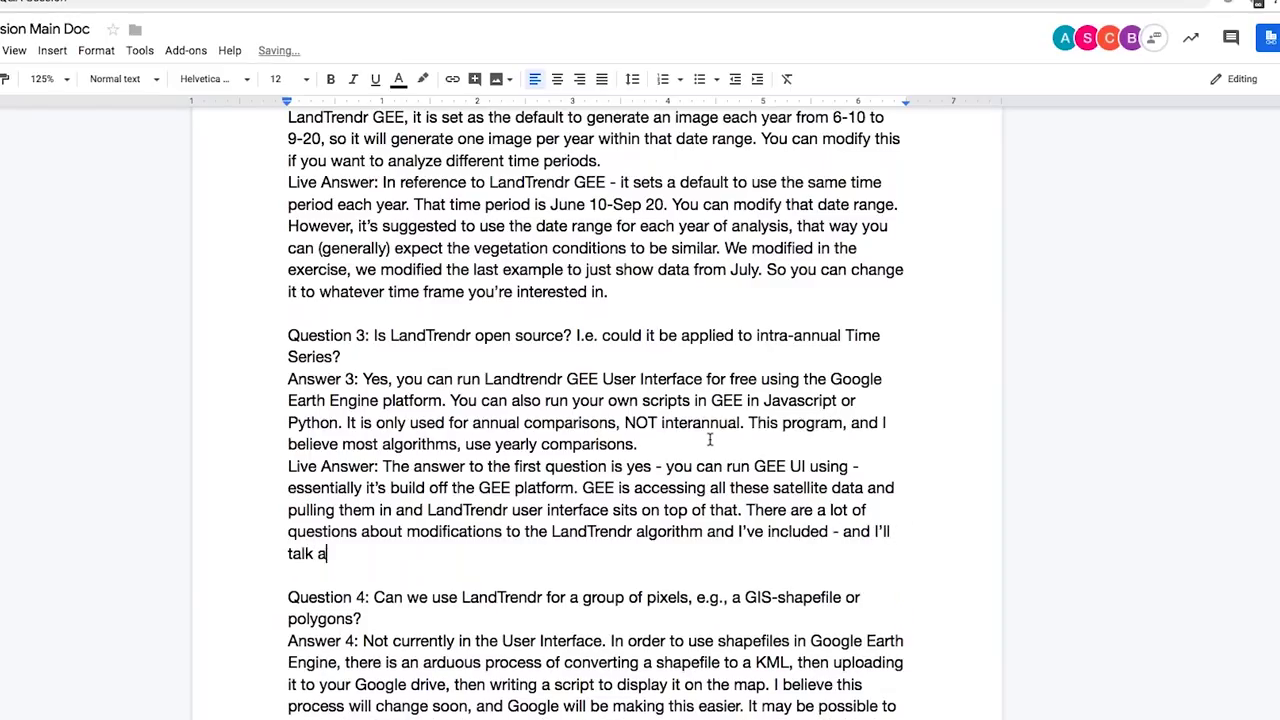
{"action": "type", "text": "bout it in some other q"}
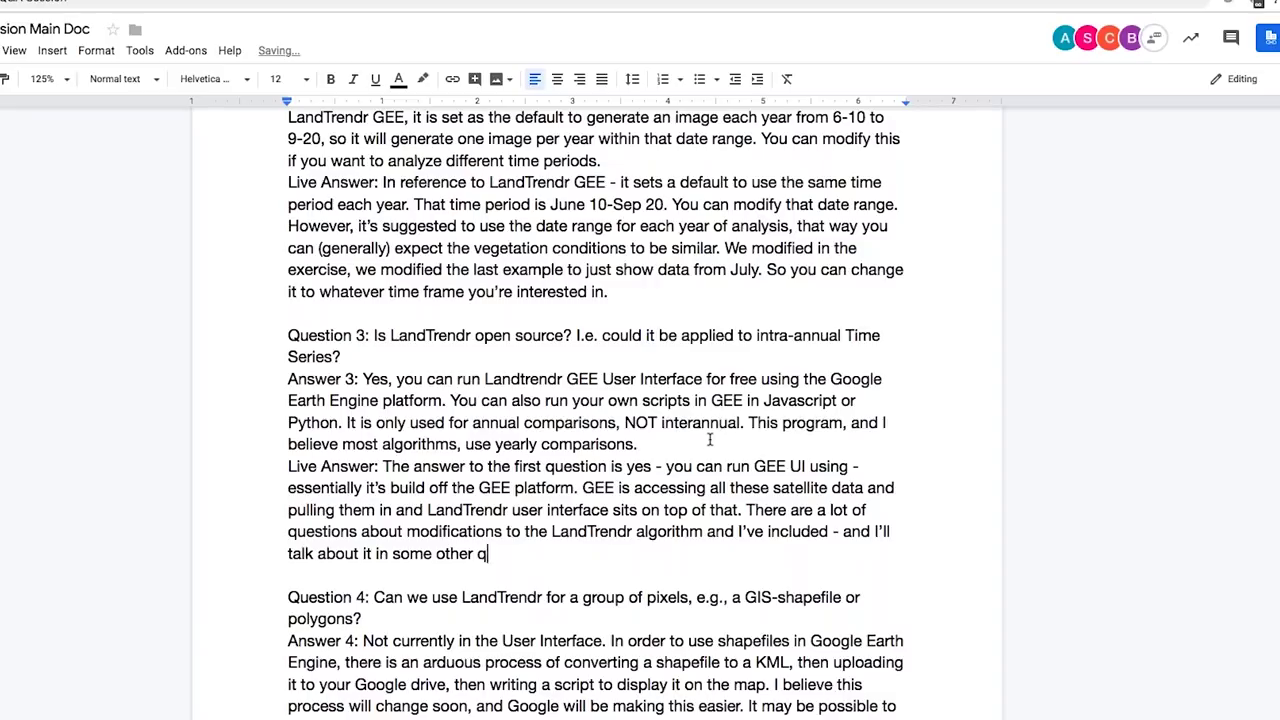
{"action": "type", "text": "uestions - you could c"}
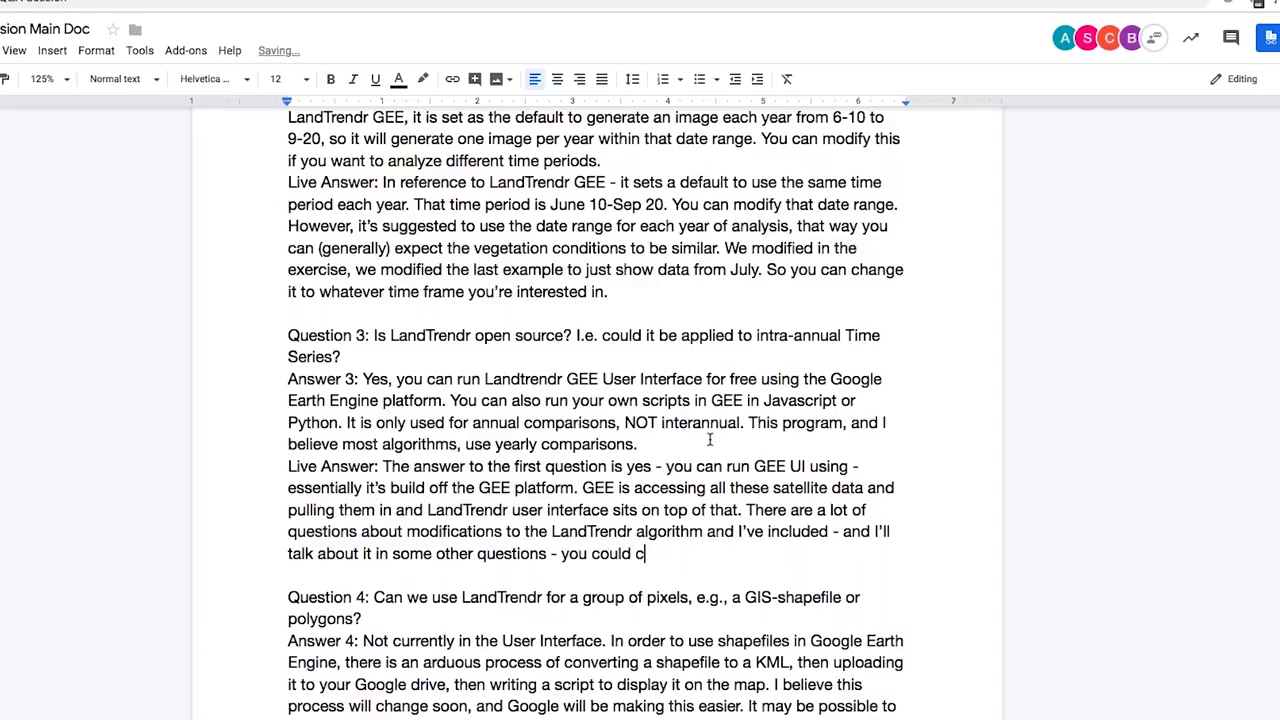
Step: Continue the answer with "code all of this yourself in Javascript or Python within GEE if you don't like the UI settings. We won't go"
{"action": "type", "text": "ode all of this yourself in Javascript "}
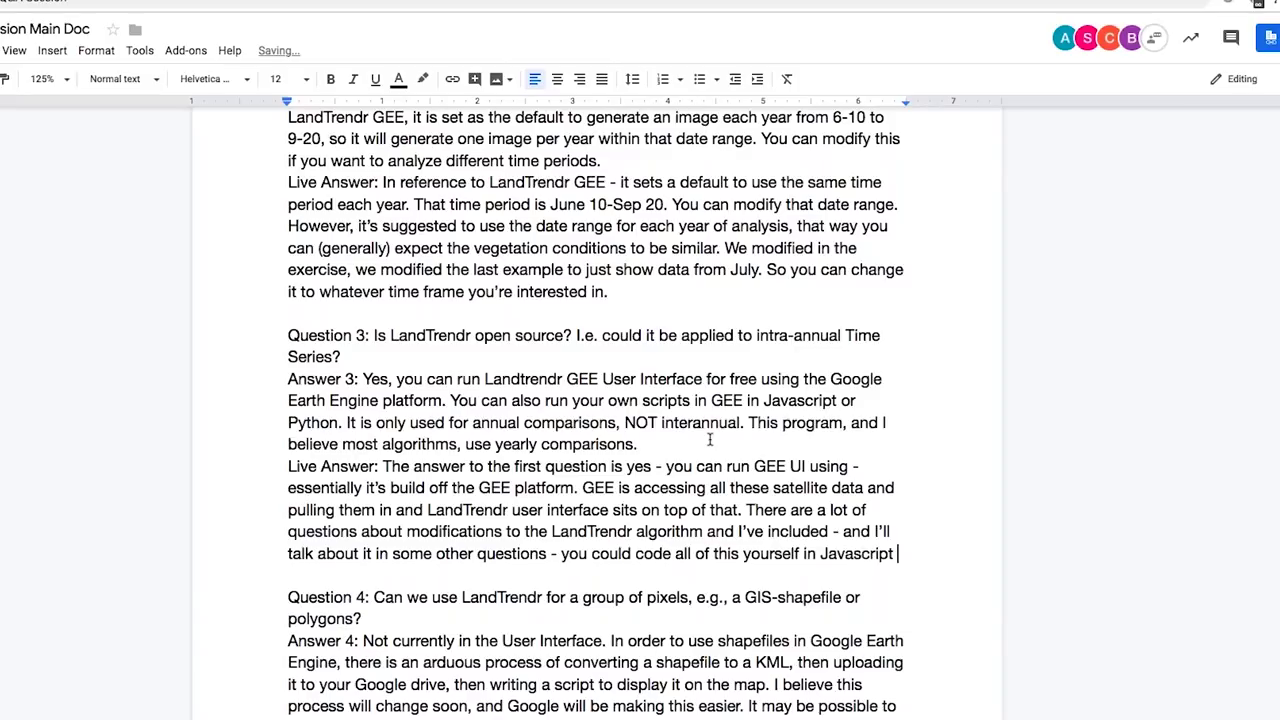
{"action": "type", "text": "or Puthon"}
{"action": "key", "text": "BackSpace"}
{"action": "key", "text": "BackSpace"}
{"action": "key", "text": "BackSpace"}
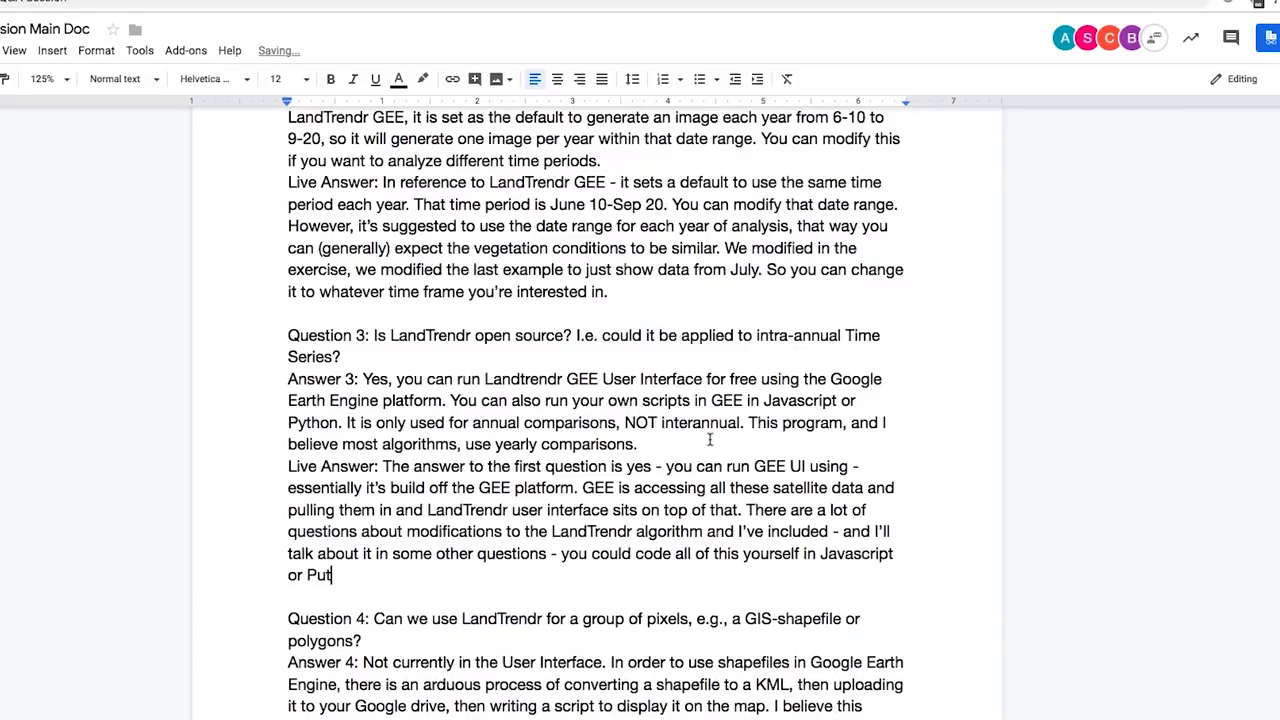
{"action": "type", "text": "ython within"}
{"action": "key", "text": "BackSpace"}
{"action": "type", "text": "in GEE if you don't like the UI settings. We won't go"}
{"action": "type", "text": "v"}
{"action": "key", "text": "BackSpace"}
{"action": "key", "text": "BackSpace"}
Step: Extend Question 3's live answer with "over that, but there are scripts available online. Currently"
{"action": "type", "text": "over that, but there ar"}
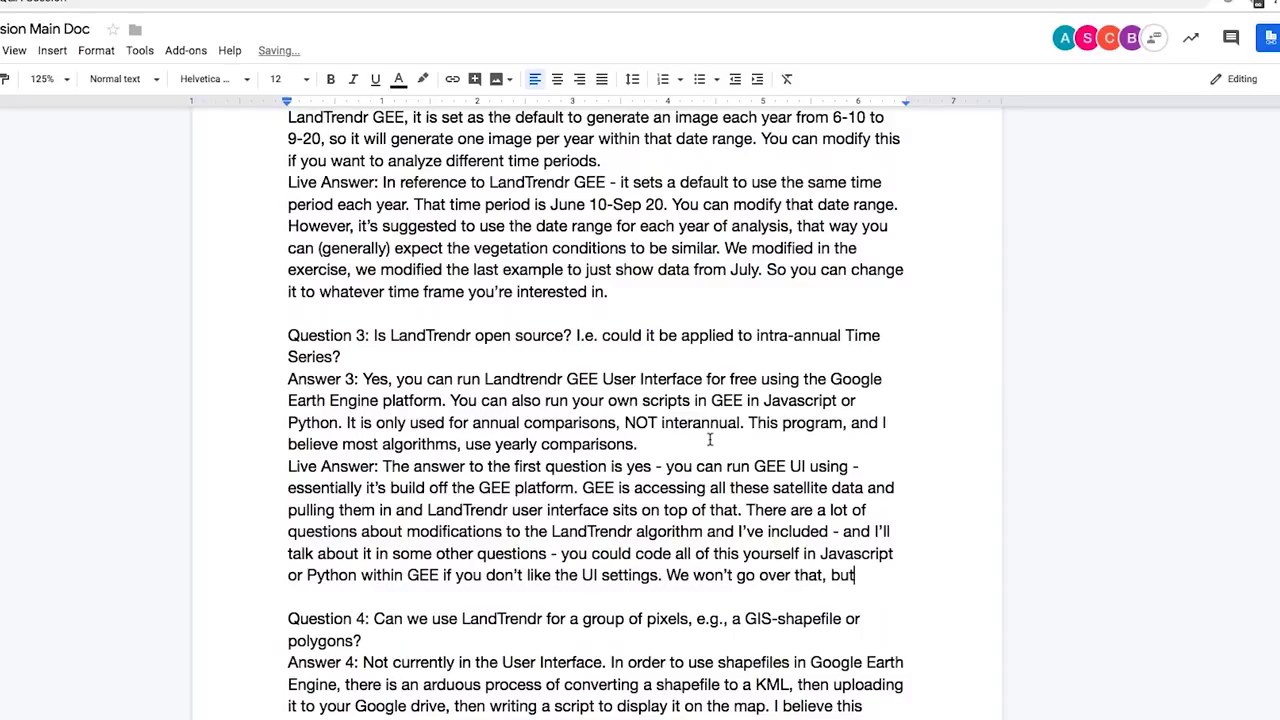
{"action": "type", "text": "e scripts avai"}
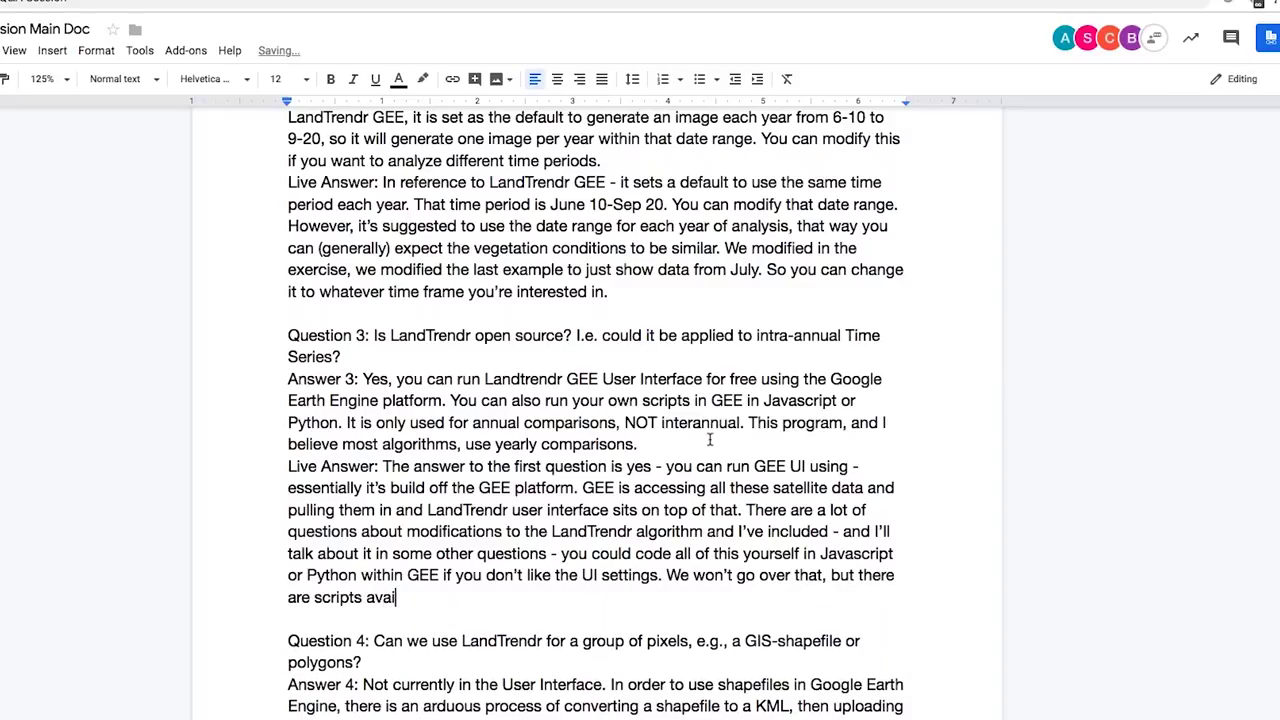
{"action": "type", "text": "lable online. Currently th"}
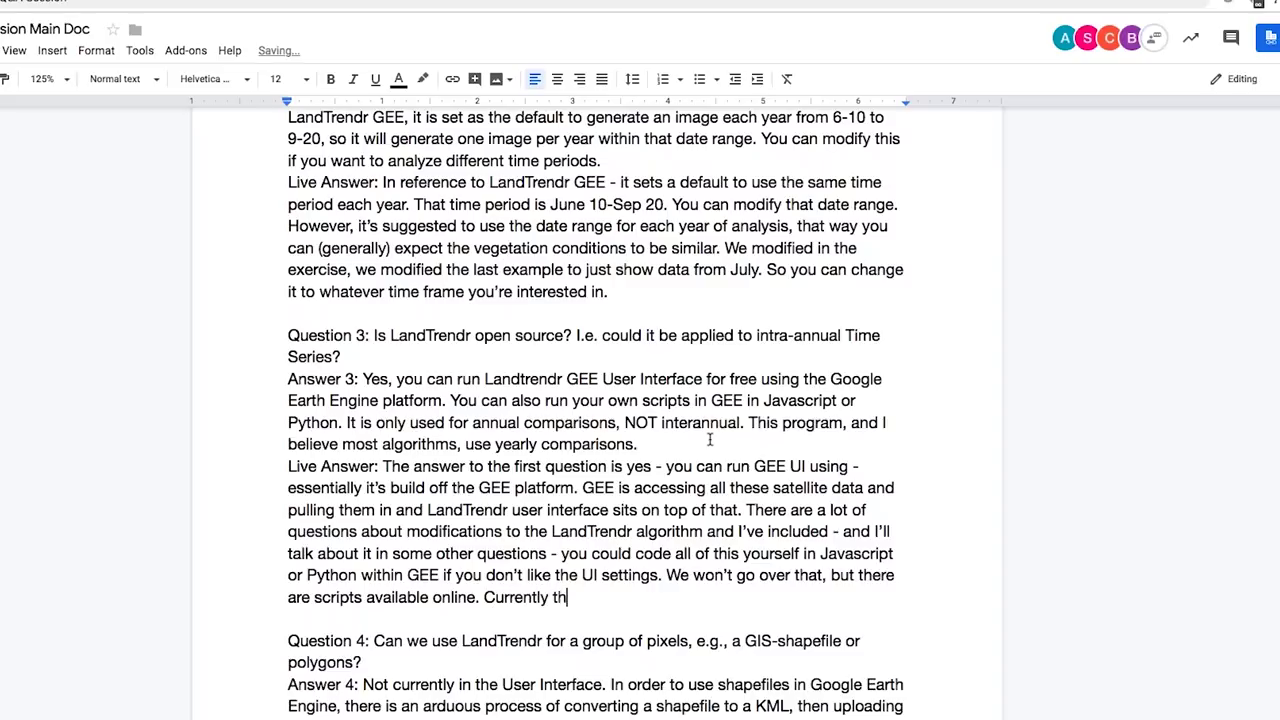
Step: Continue the answer with "the way the UI is set up is for annual comparisons, as you noticed through the exercise"
{"action": "type", "text": "e way the UI si"}
{"action": "type", "text": "is set up is for annu"}
{"action": "type", "text": "al comparisons, as you noti"}
{"action": "type", "text": "ced through the exercise "}
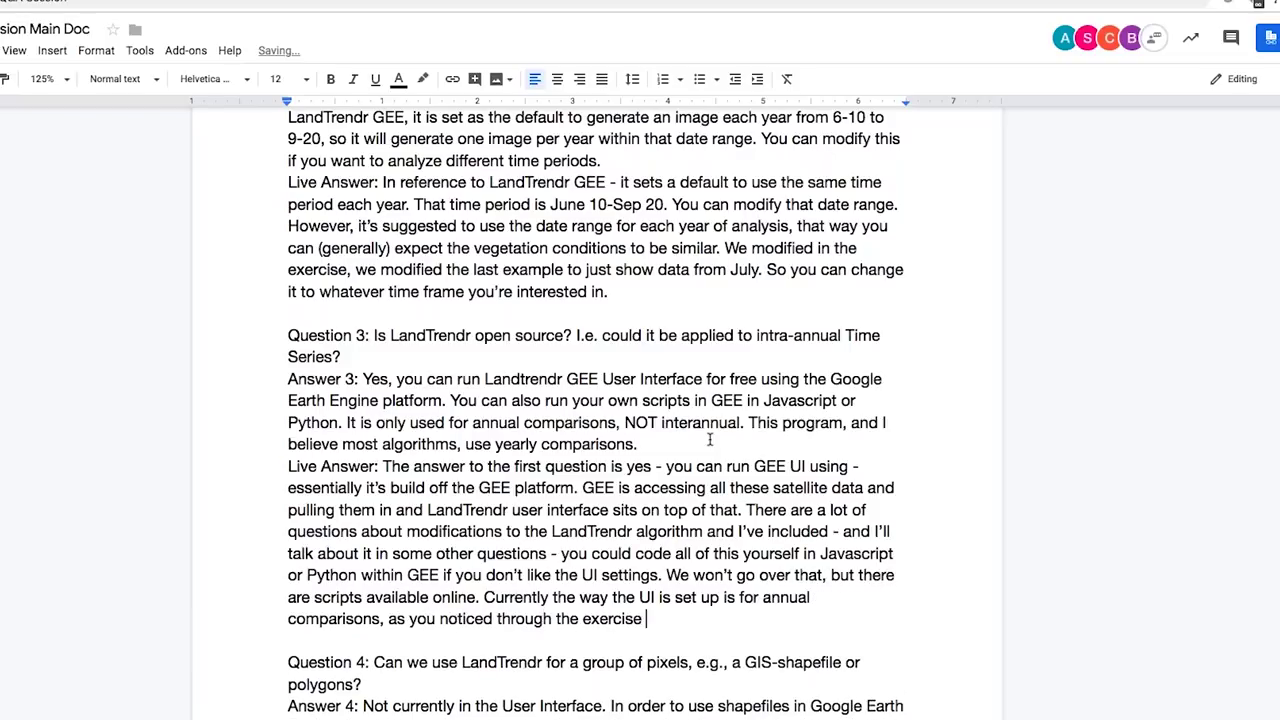
Step: Continue the answer with "demonstration. However, if you're running the algorithm through your own coding, I"
{"action": "type", "text": "demonstration. However, if you're"}
{"action": "type", "text": "g the al"}
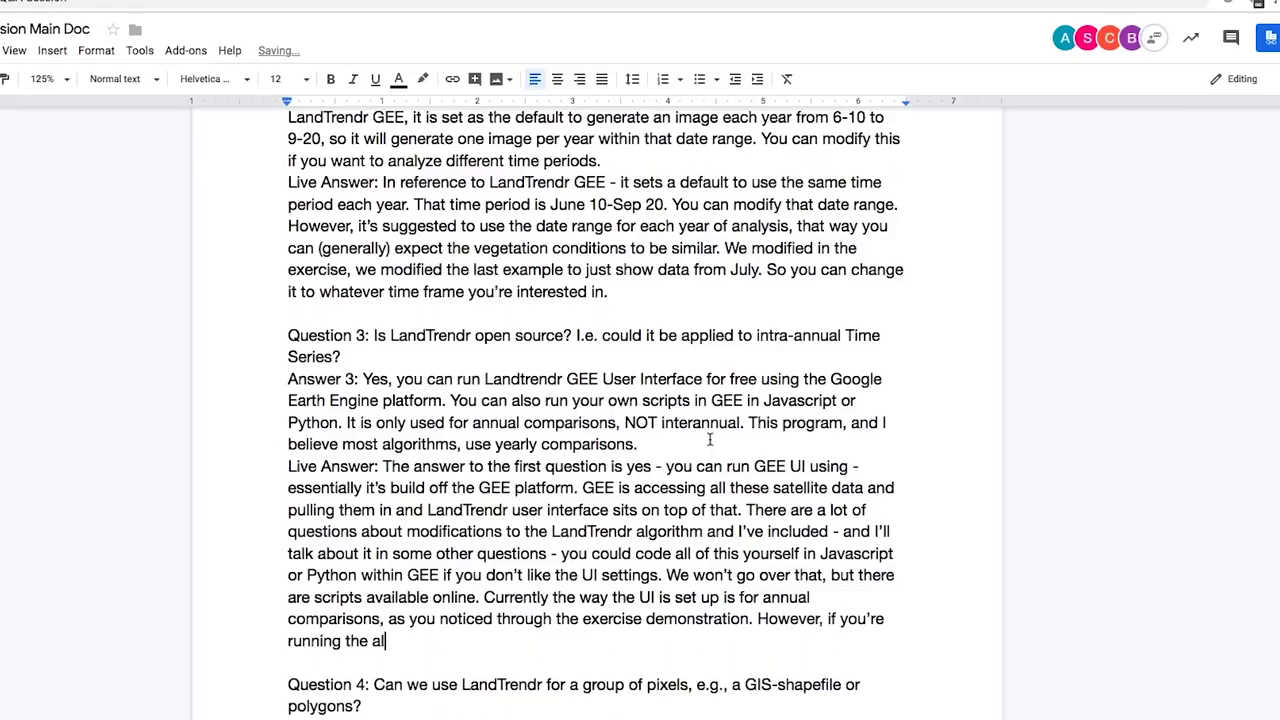
{"action": "type", "text": "gorithm through your"}
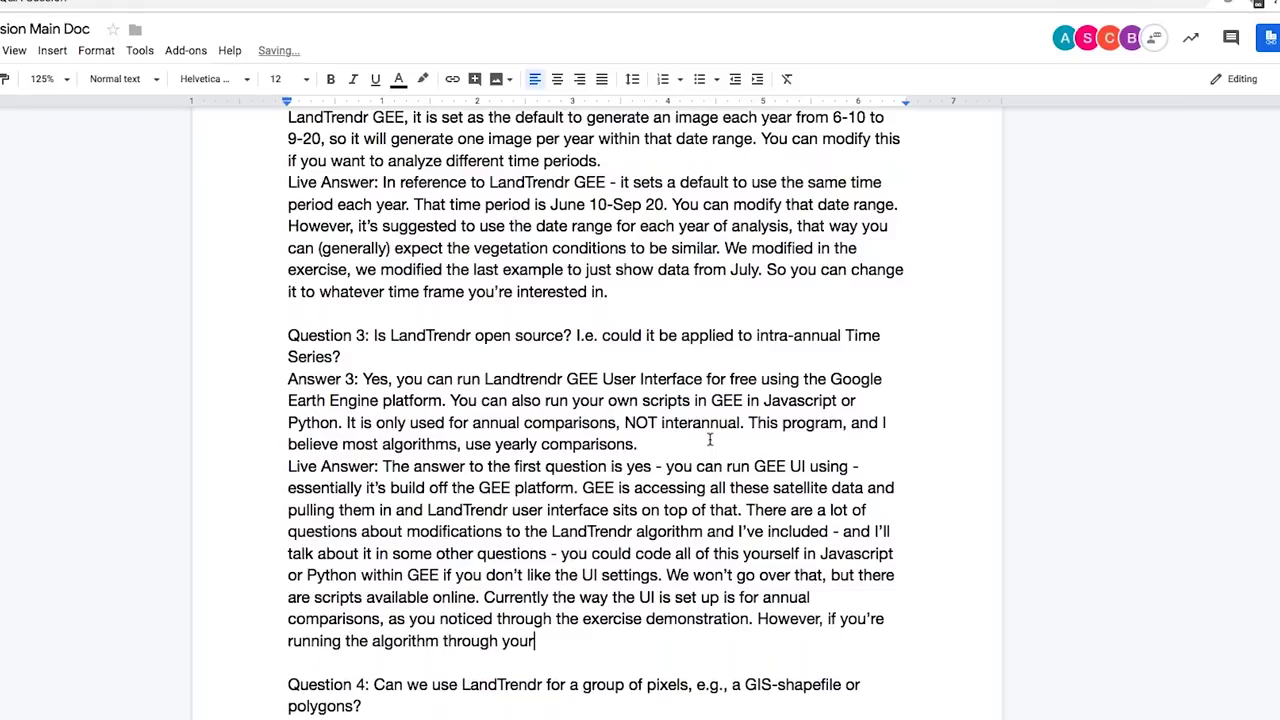
{"action": "type", "text": " own coding, I beli"}
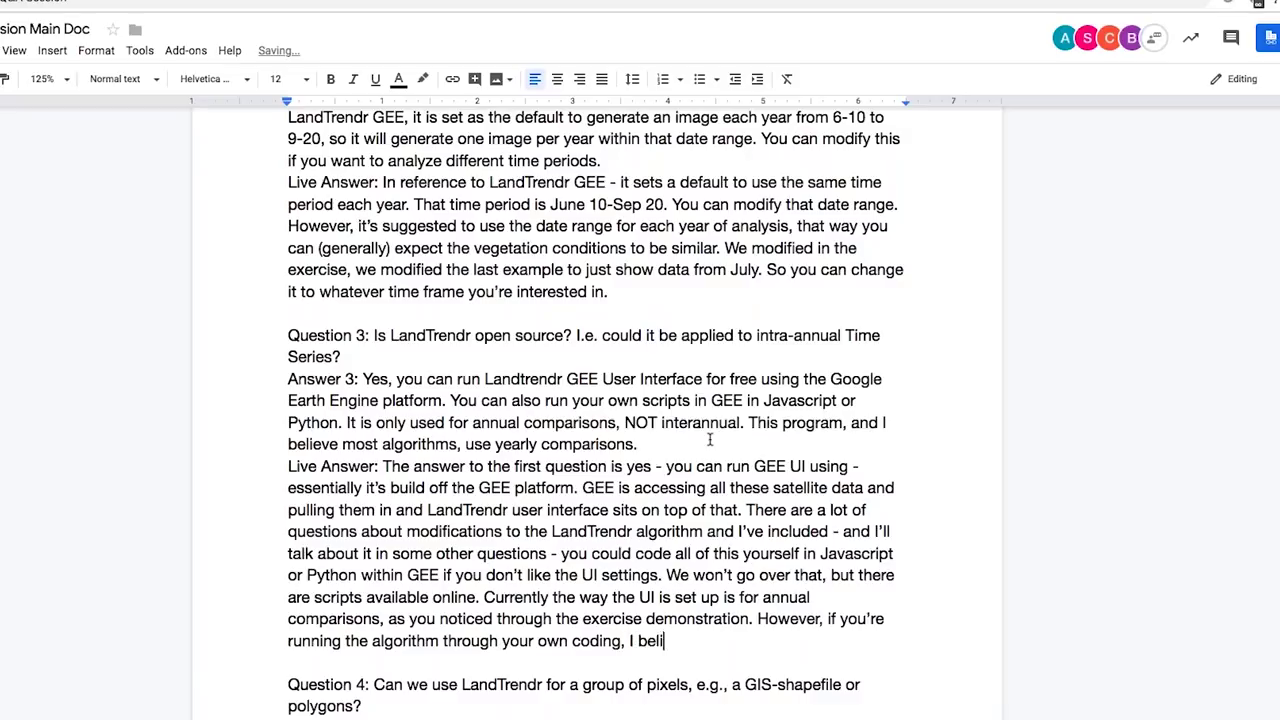
Step: Finish Question 3's live answer with "believe you might be able to change those parameters. But for the LandTrendr UI it's annual comparisons currently"
{"action": "type", "text": "eve you might be able to char"}
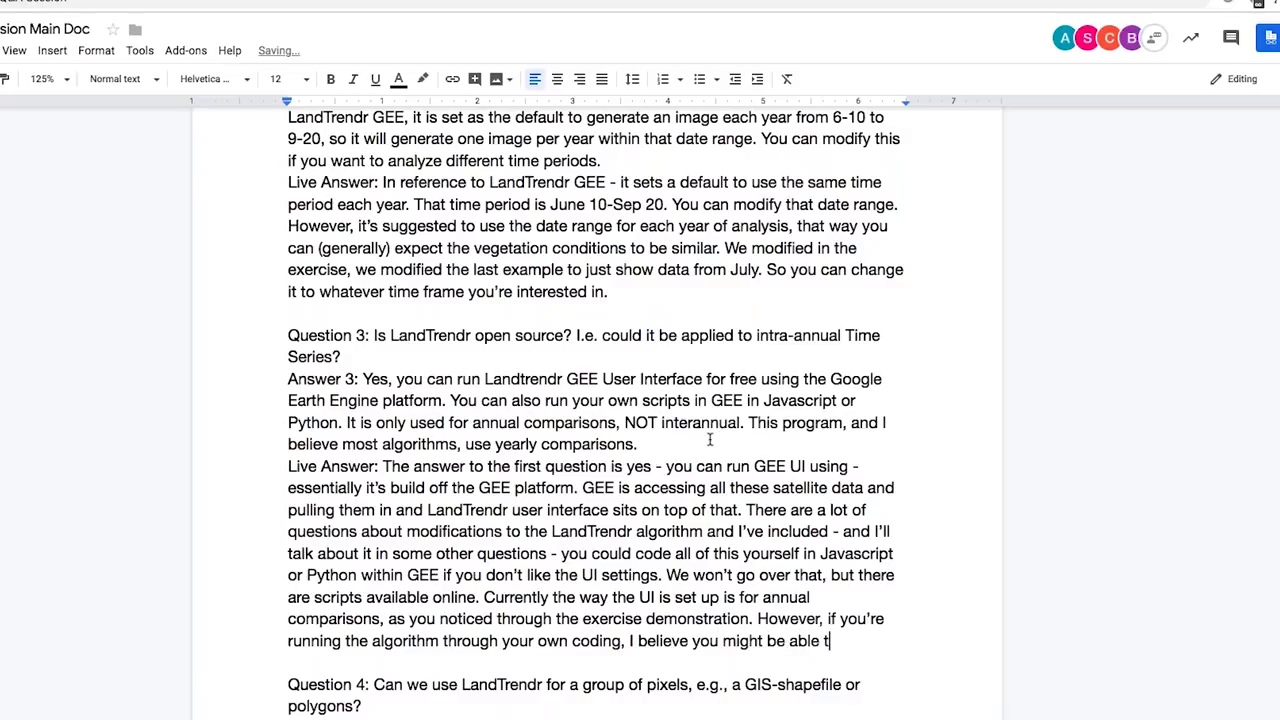
{"action": "key", "text": "BackSpace"}
{"action": "key", "text": "BackSpace"}
{"action": "key", "text": "BackSpace"}
{"action": "key", "text": "BackSpace"}
{"action": "key", "text": "BackSpace"}
{"action": "key", "text": "BackSpace"}
{"action": "key", "text": "BackSpace"}
{"action": "type", "text": "to change those parameters. But for"}
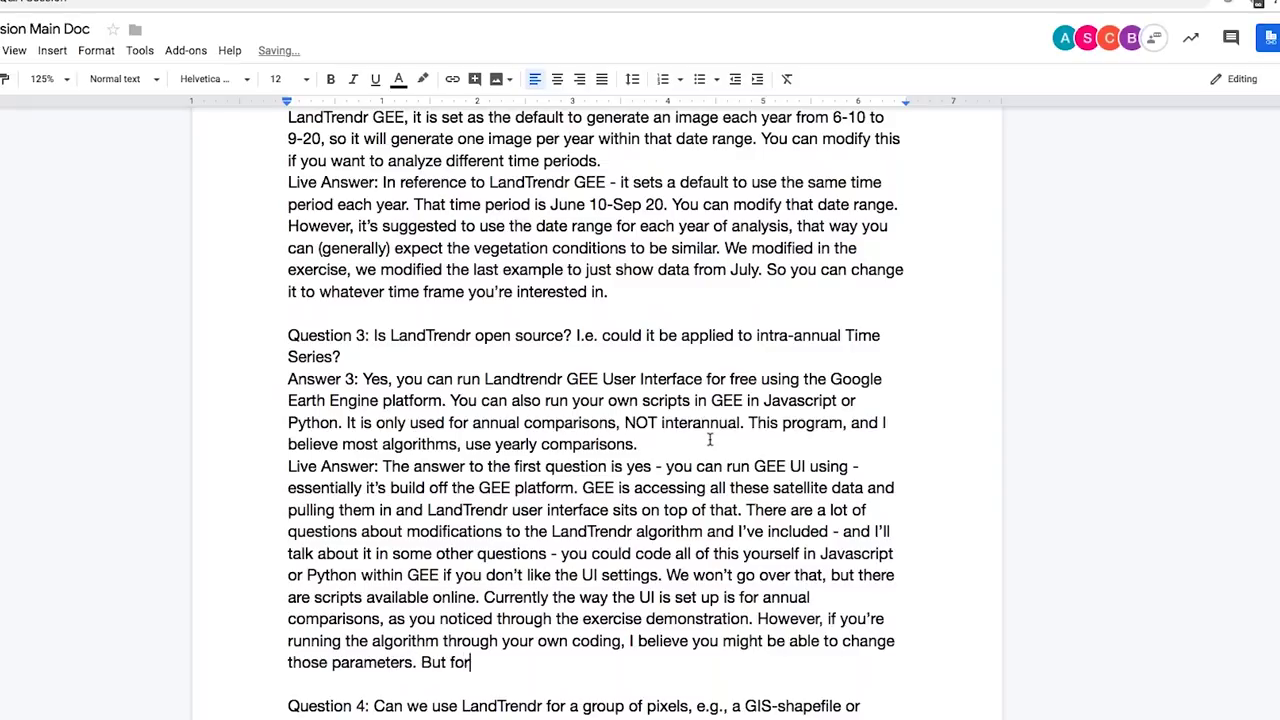
{"action": "type", "text": " the LandTrendr "}
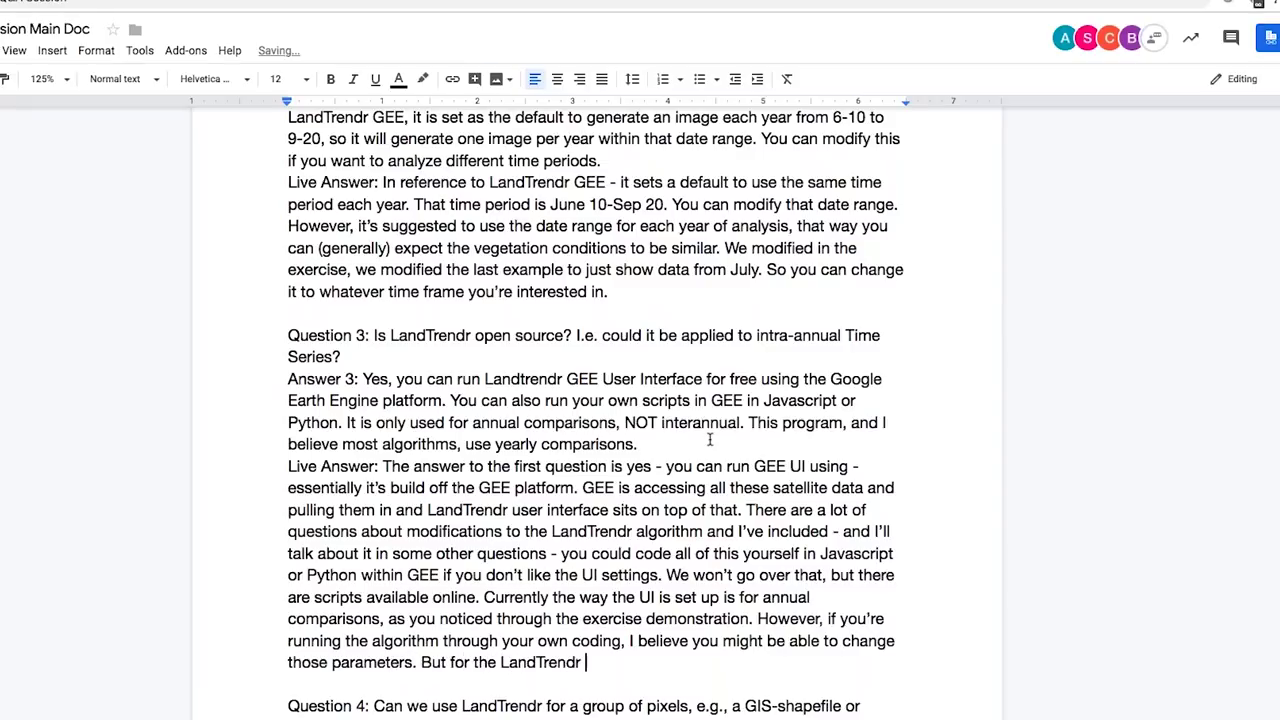
{"action": "type", "text": "UI it's annual comparisons currently"}
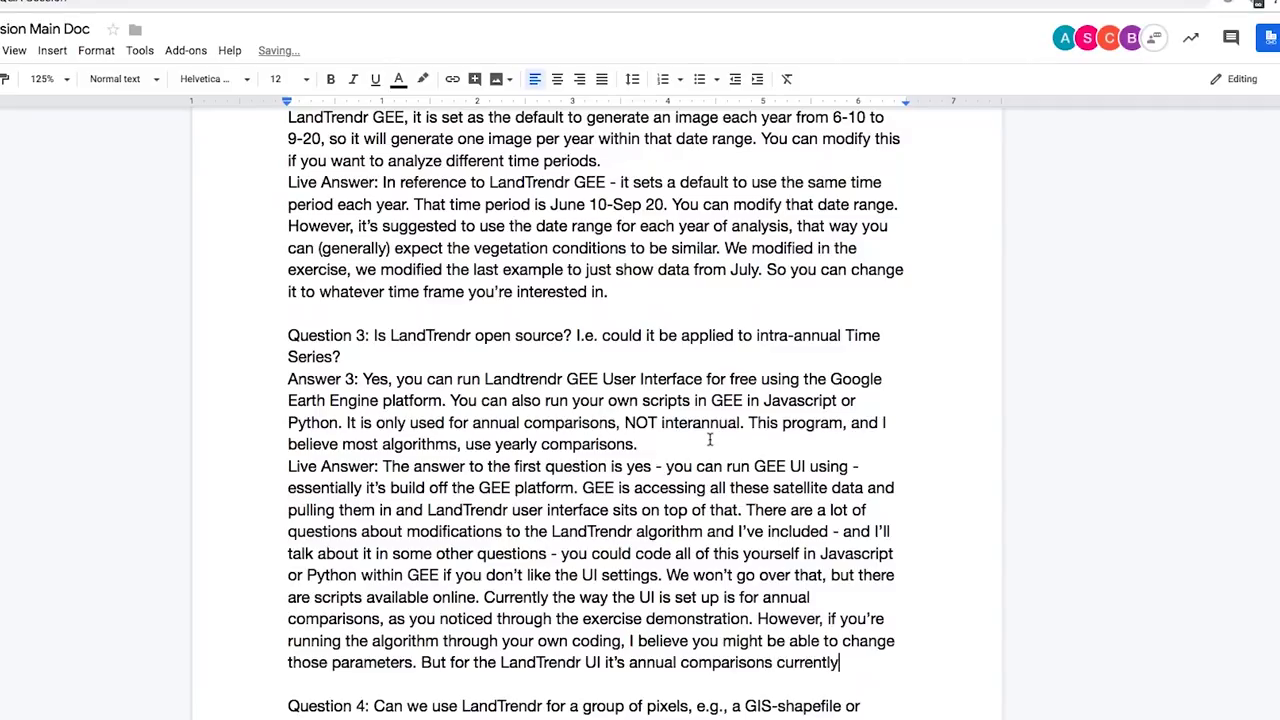
Step: Start a line below Answer 4's geotrendr link: "Live Answer: There are a lot of questions about this."
{"action": "scroll", "coordinate": [829, 403], "scroll_direction": "down", "scroll_amount": 5}
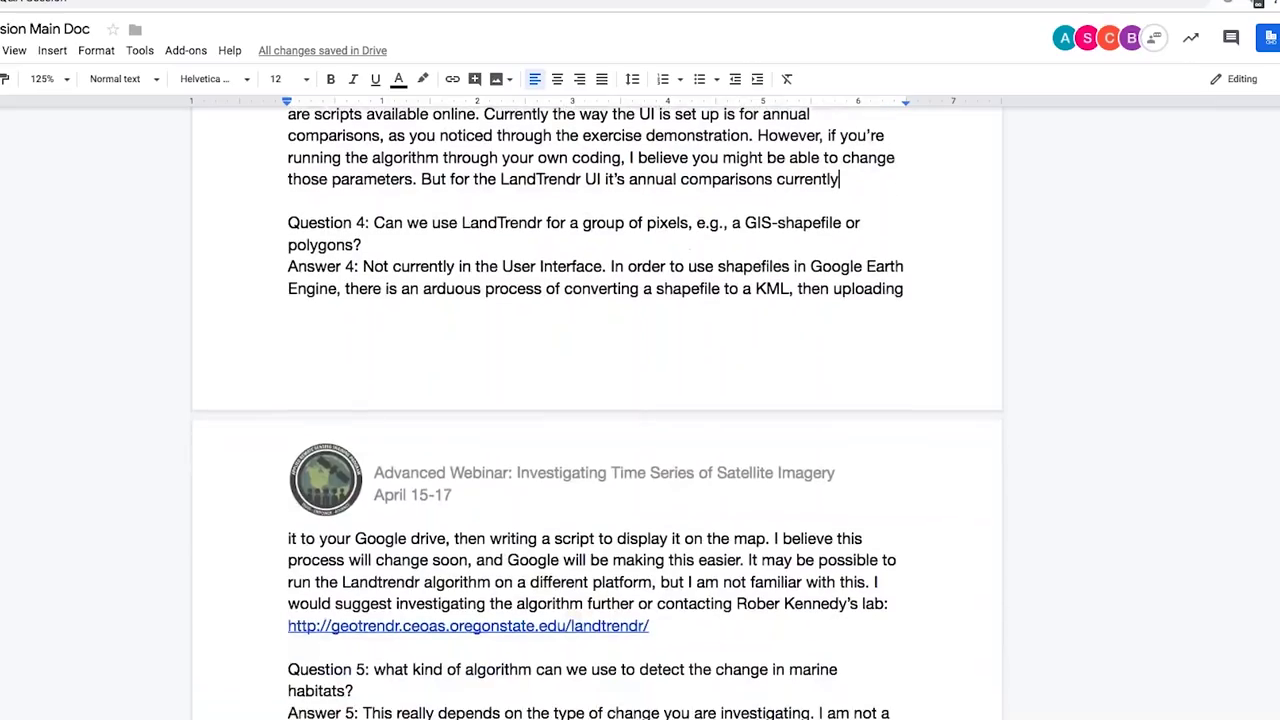
{"action": "left_click", "coordinate": [674, 628]}
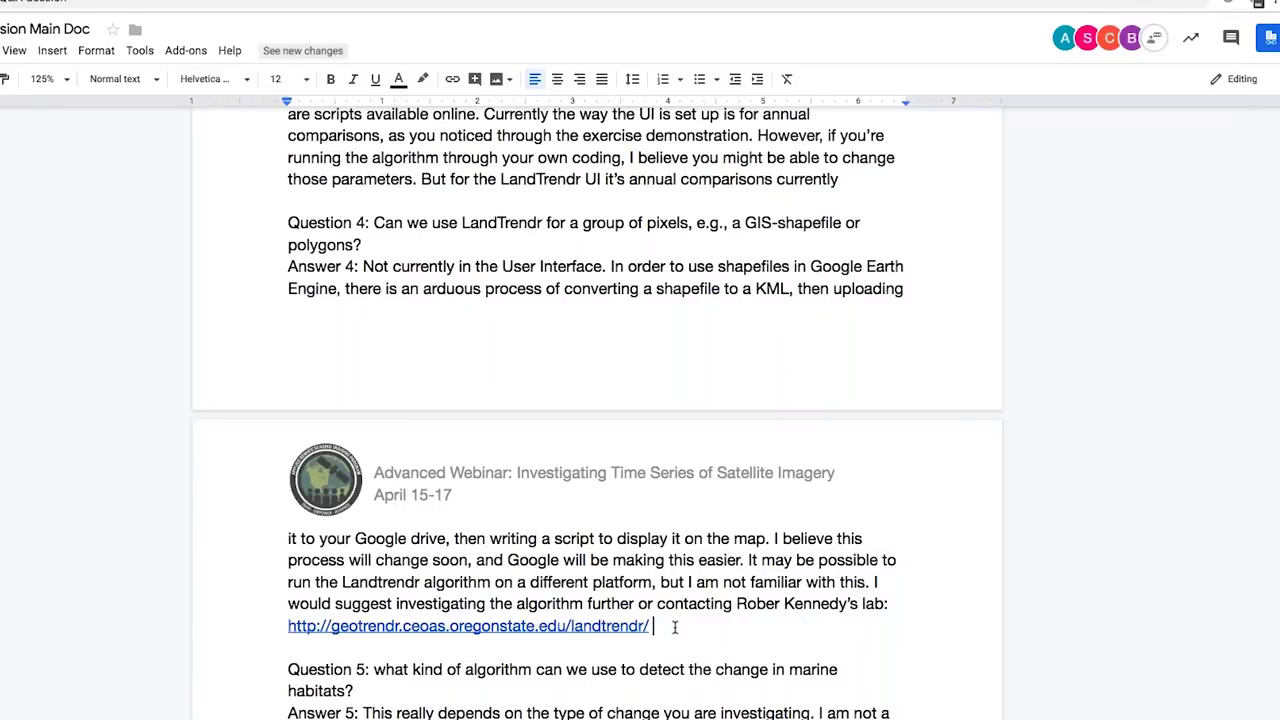
{"action": "key", "text": "Return"}
{"action": "type", "text": "Live Anwe"}
{"action": "key", "text": "BackSpace"}
{"action": "key", "text": "BackSpace"}
{"action": "type", "text": "swer: "}
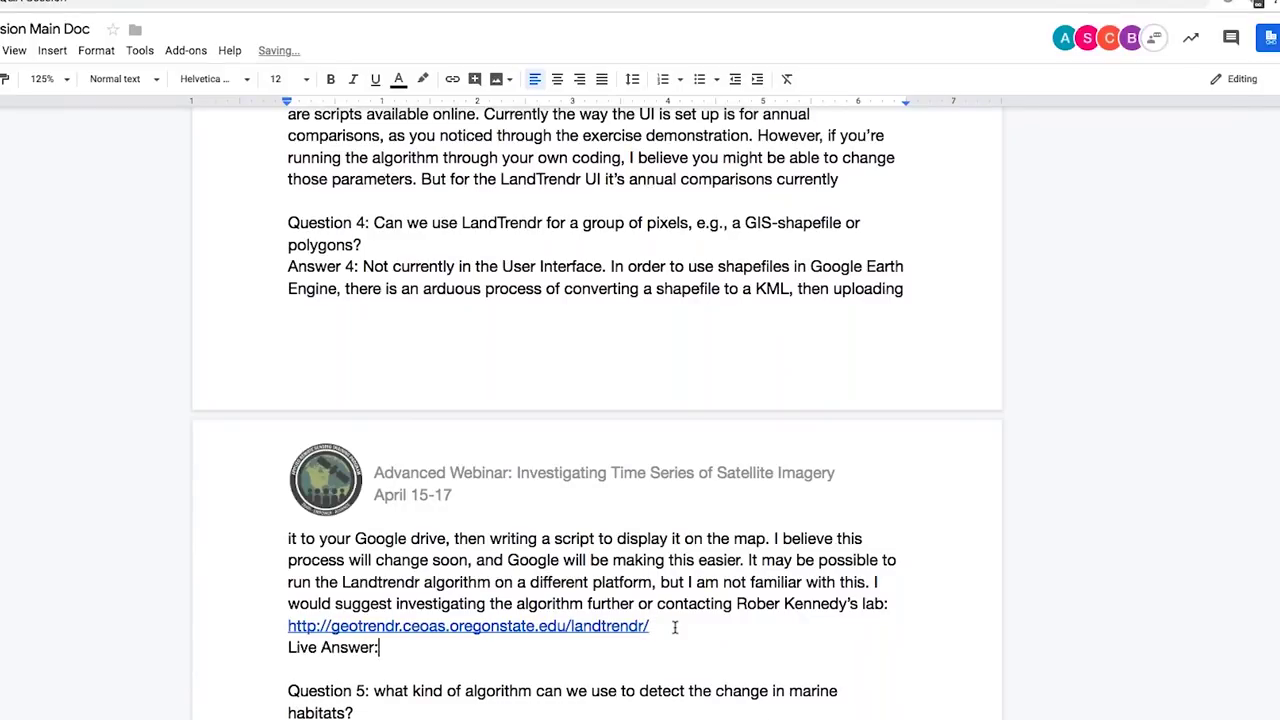
{"action": "type", "text": "There are a lot of questions about th"}
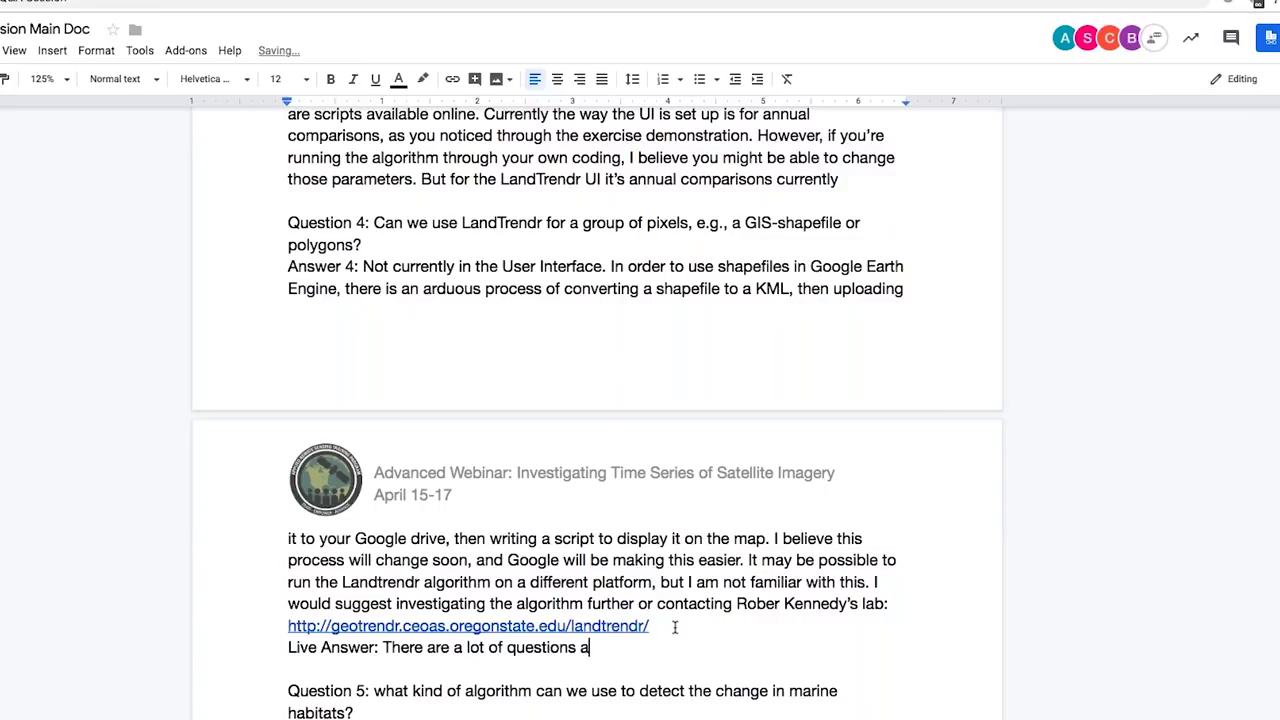
{"action": "key", "text": "BackSpace"}
{"action": "key", "text": "BackSpace"}
{"action": "type", "text": "this. "}
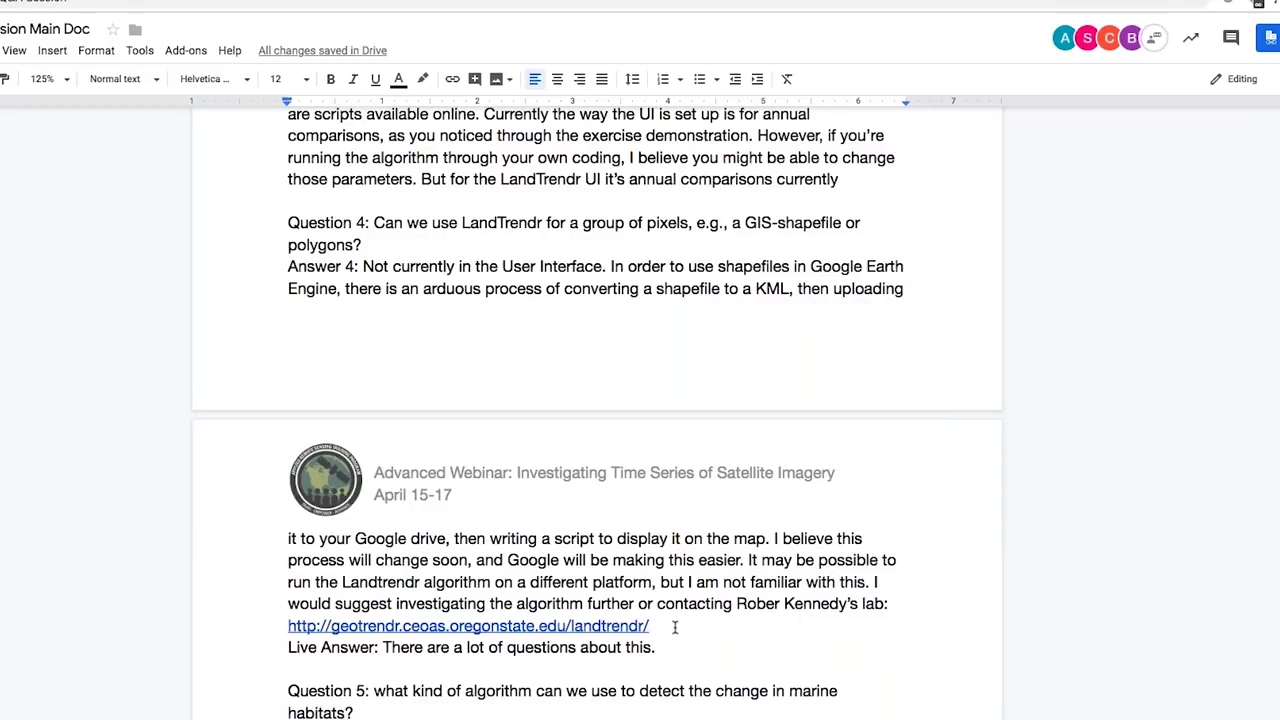
Step: Continue Question 4's live answer with "The short answer is no - not with the UI. But there's a longer answer. Within"
{"action": "type", "text": "The sho"}
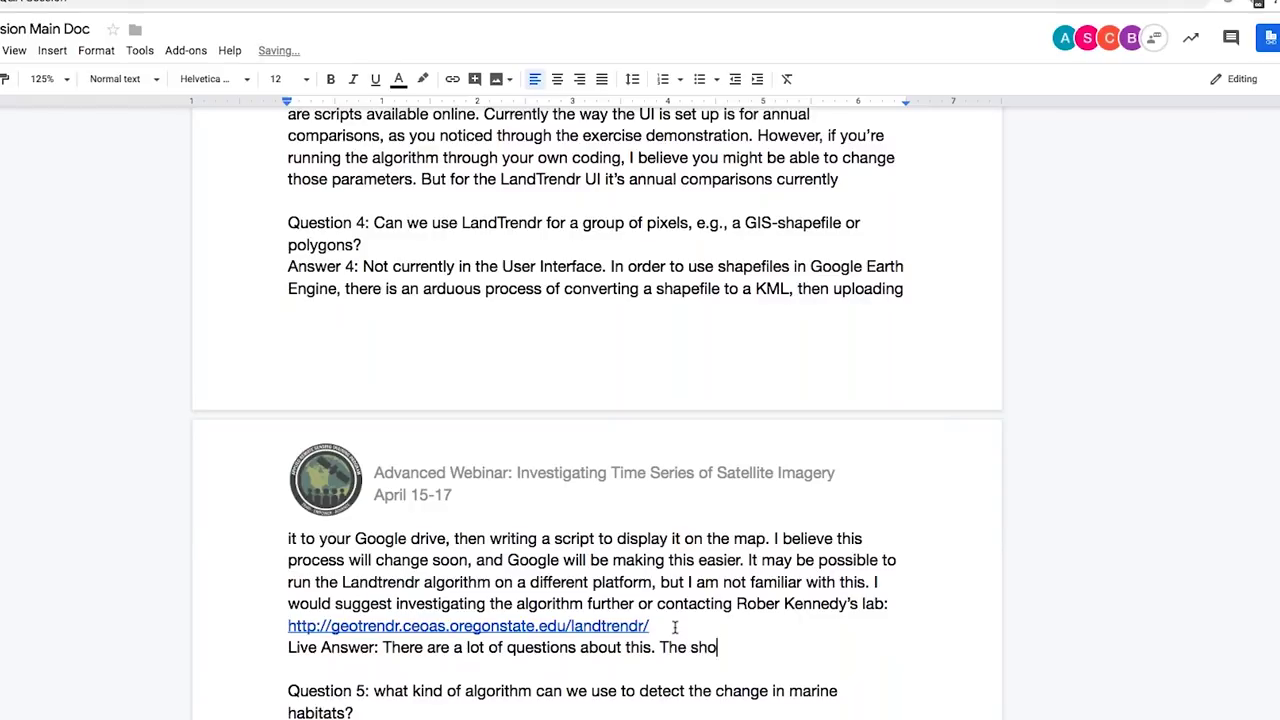
{"action": "type", "text": "rt answer is no - not w"}
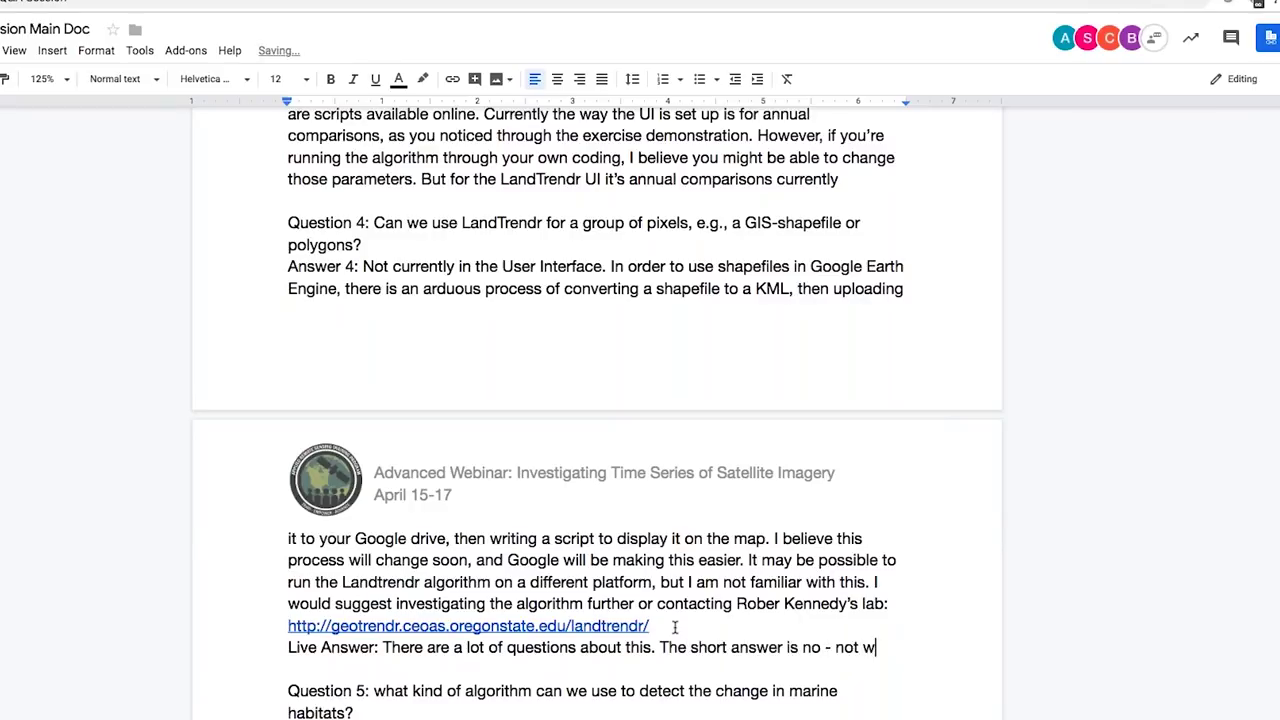
{"action": "type", "text": "ith the UI. "}
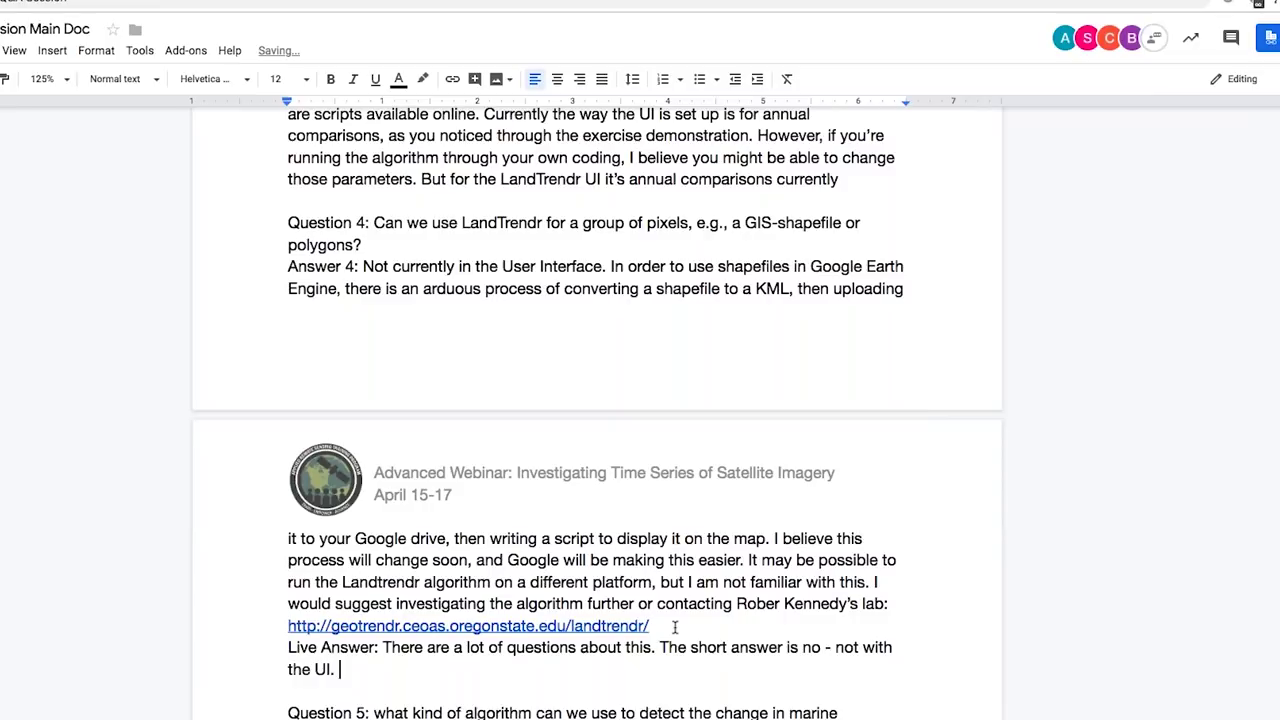
{"action": "type", "text": "But there's a longer answer. Within "}
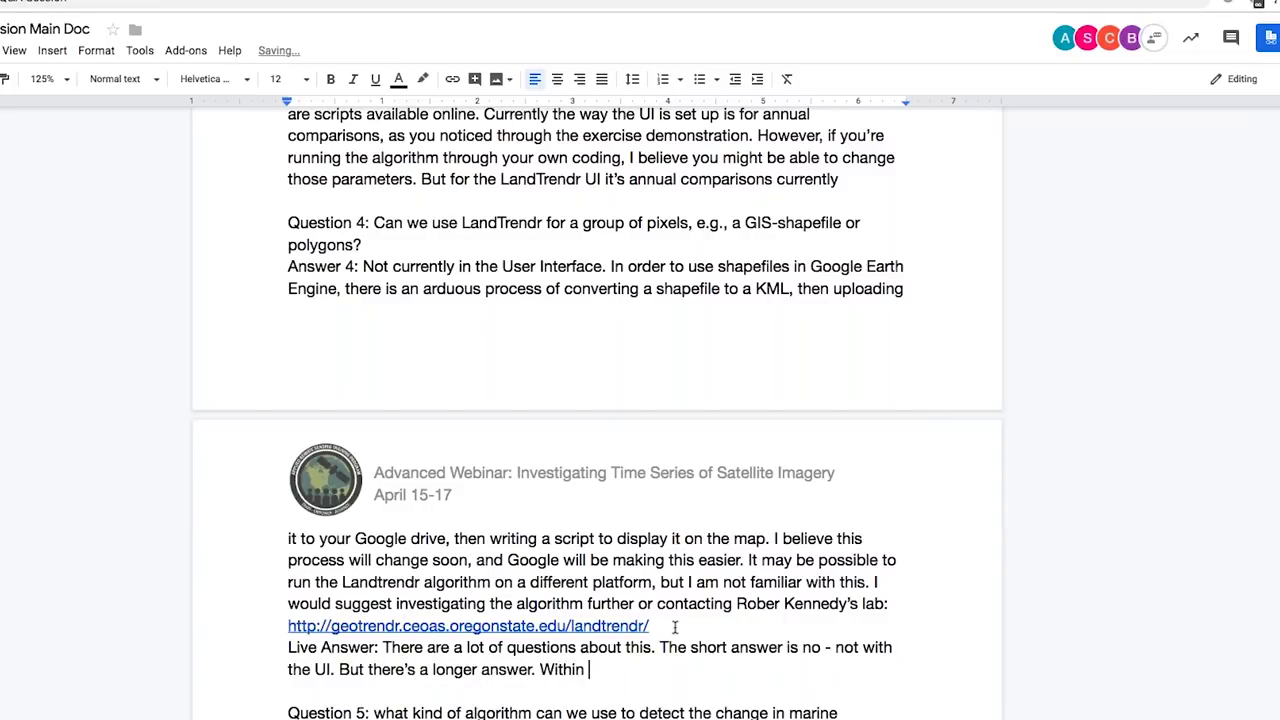
Step: Continue the answer with "- the way GEE is structured currently - it's a really arduous process to pull in your own"
{"action": "type", "text": "- the way GEE i"}
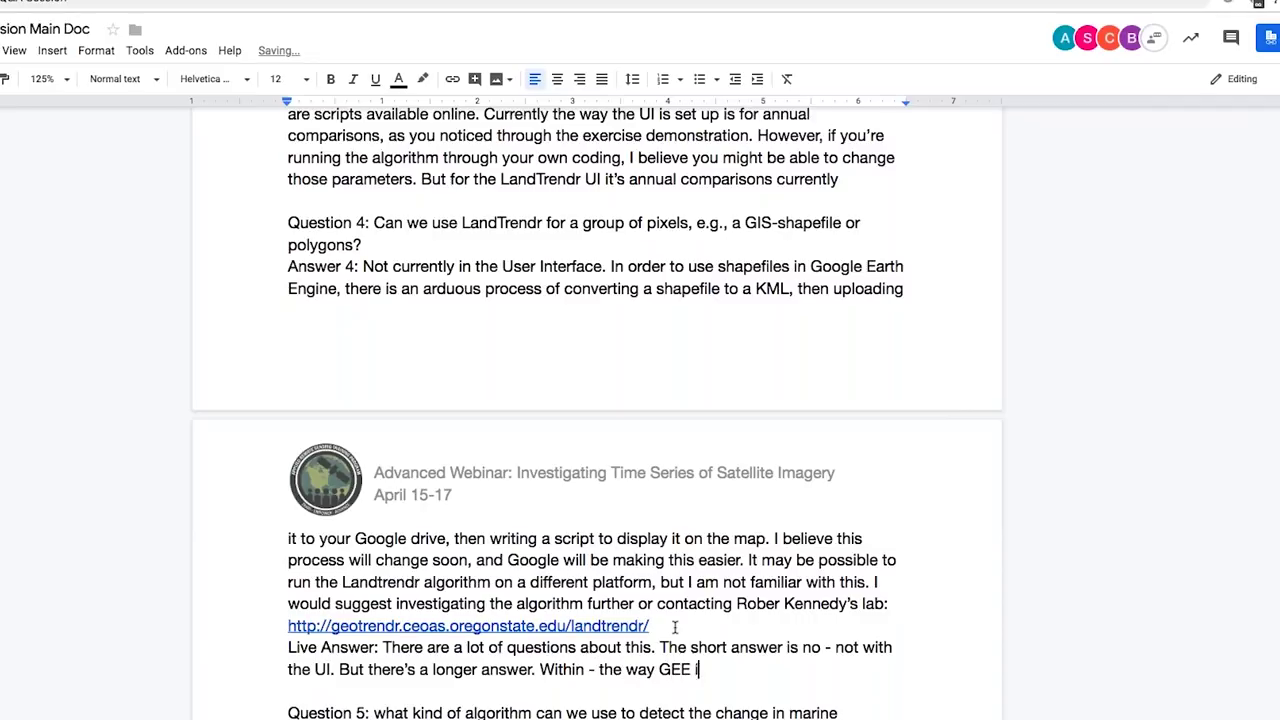
{"action": "type", "text": "s structured current"}
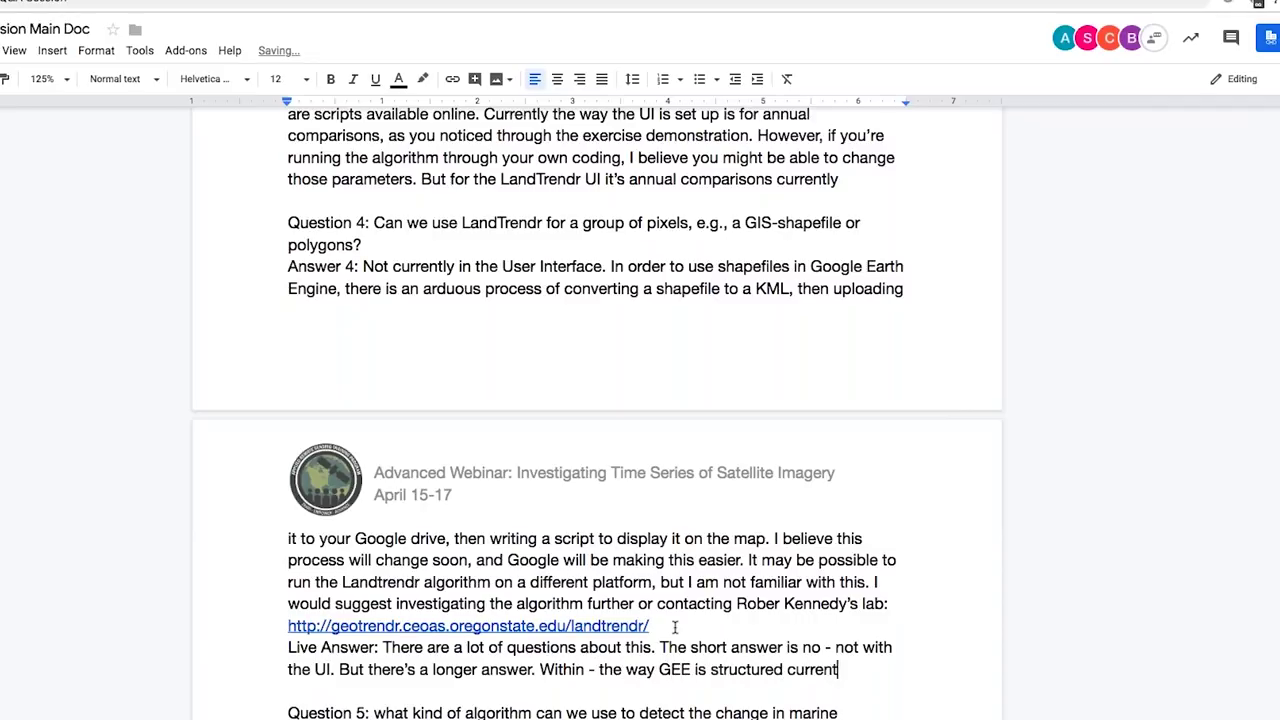
{"action": "type", "text": "ly - it's a really ard"}
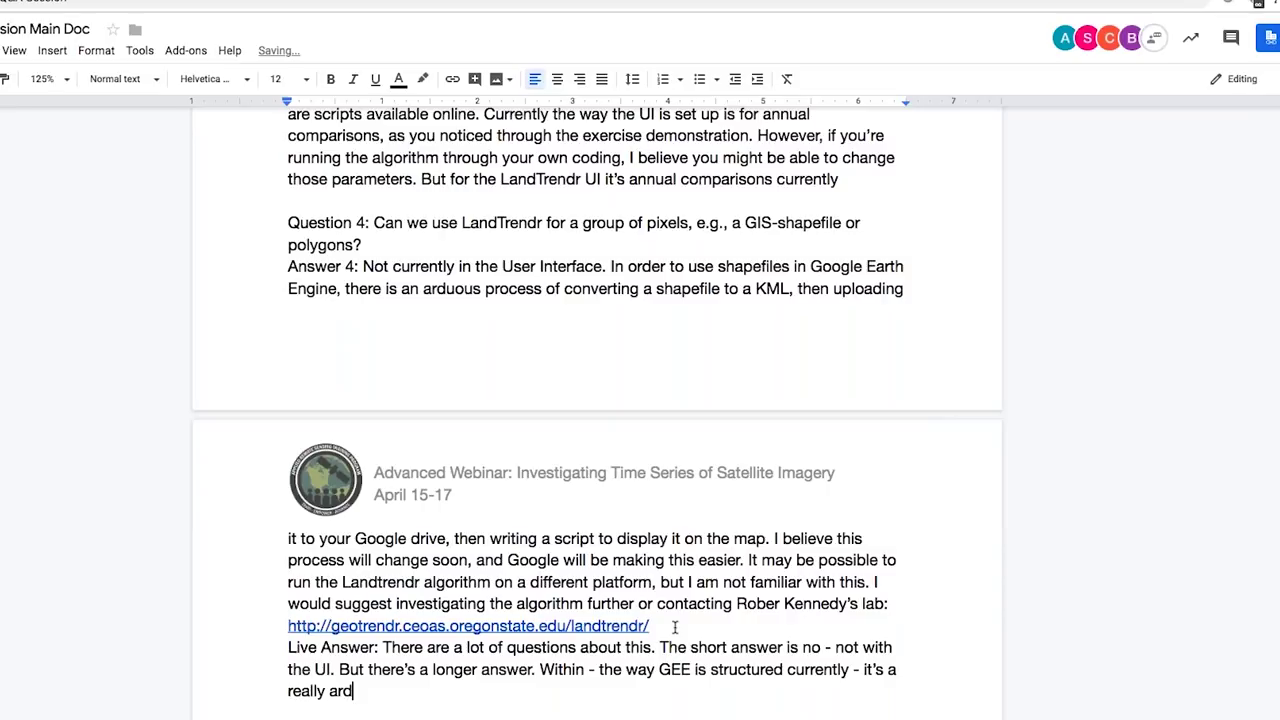
{"action": "type", "text": "uous process to pu"}
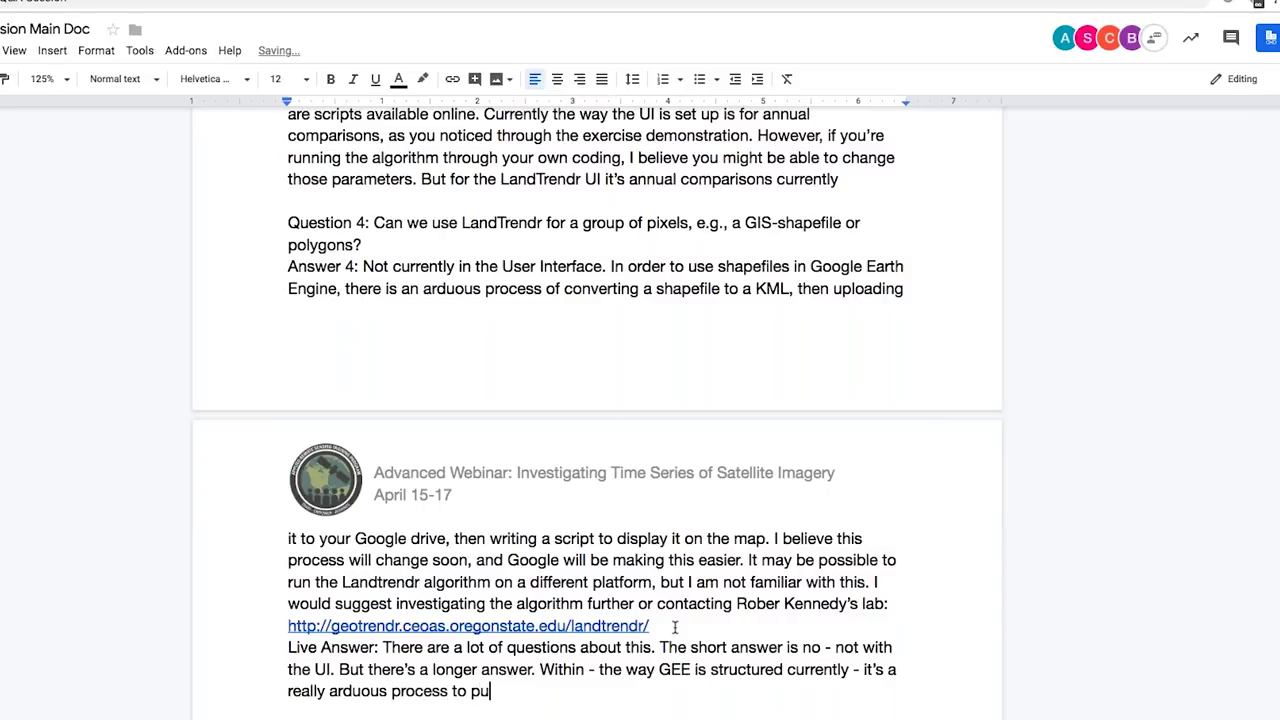
{"action": "type", "text": "ll in your own poly"}
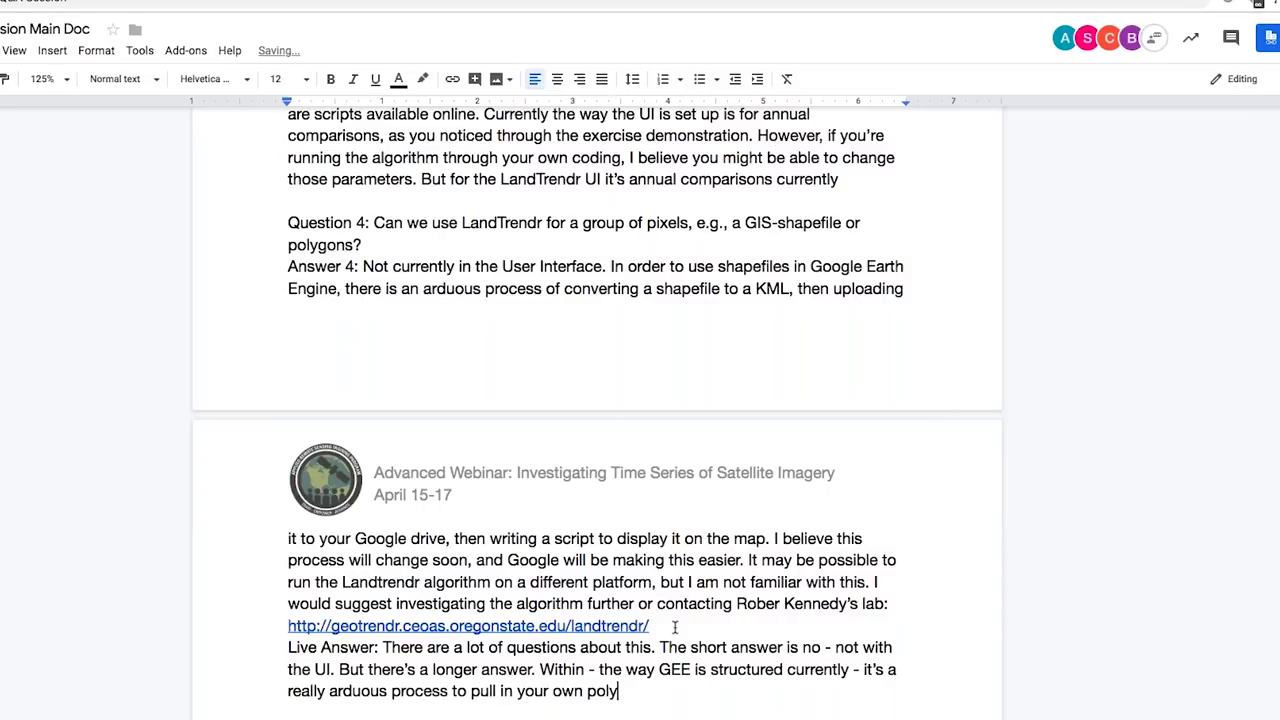
{"action": "key", "text": "BackSpace"}
{"action": "key", "text": "BackSpace"}
{"action": "key", "text": "BackSpace"}
{"action": "key", "text": "BackSpace"}
Step: Continue the answer with "shapefiles, whether they be shapefiles or points. Right now you have to convert a shapefile to a KML file, upload to google drive,"
{"action": "type", "text": "shapefiles, whether they be shap"}
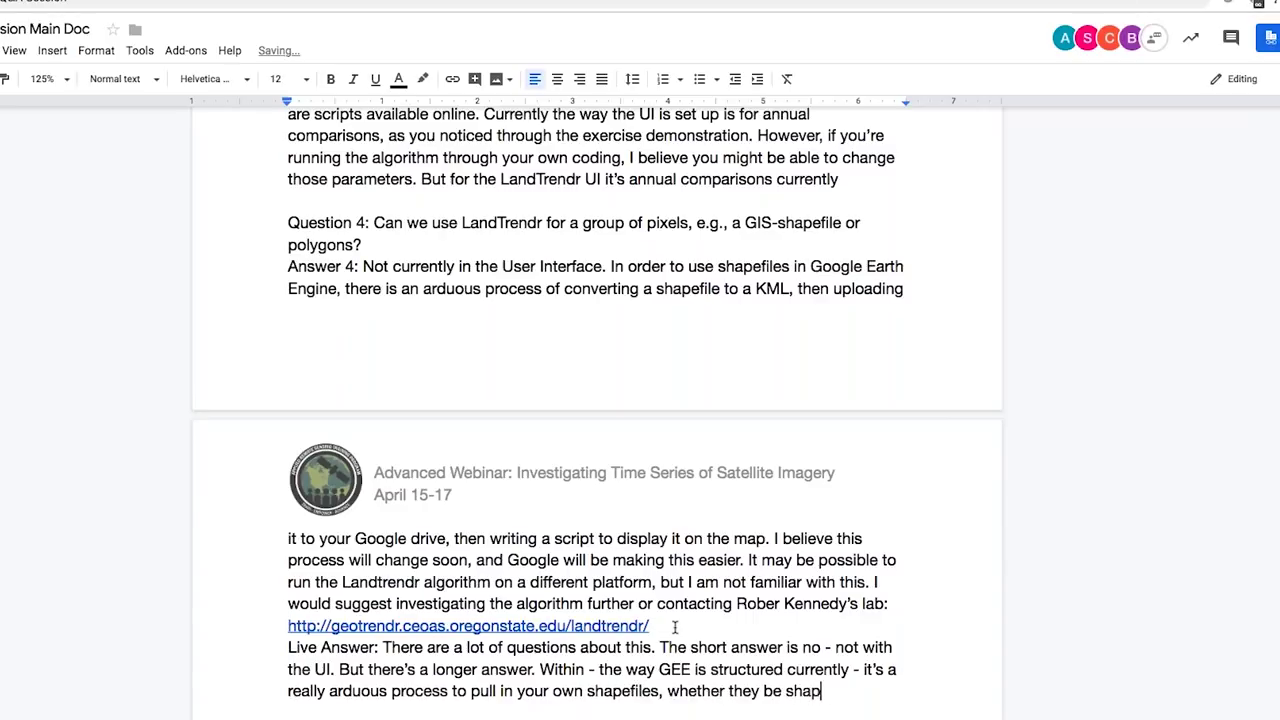
{"action": "type", "text": "efiles or points. Right no"}
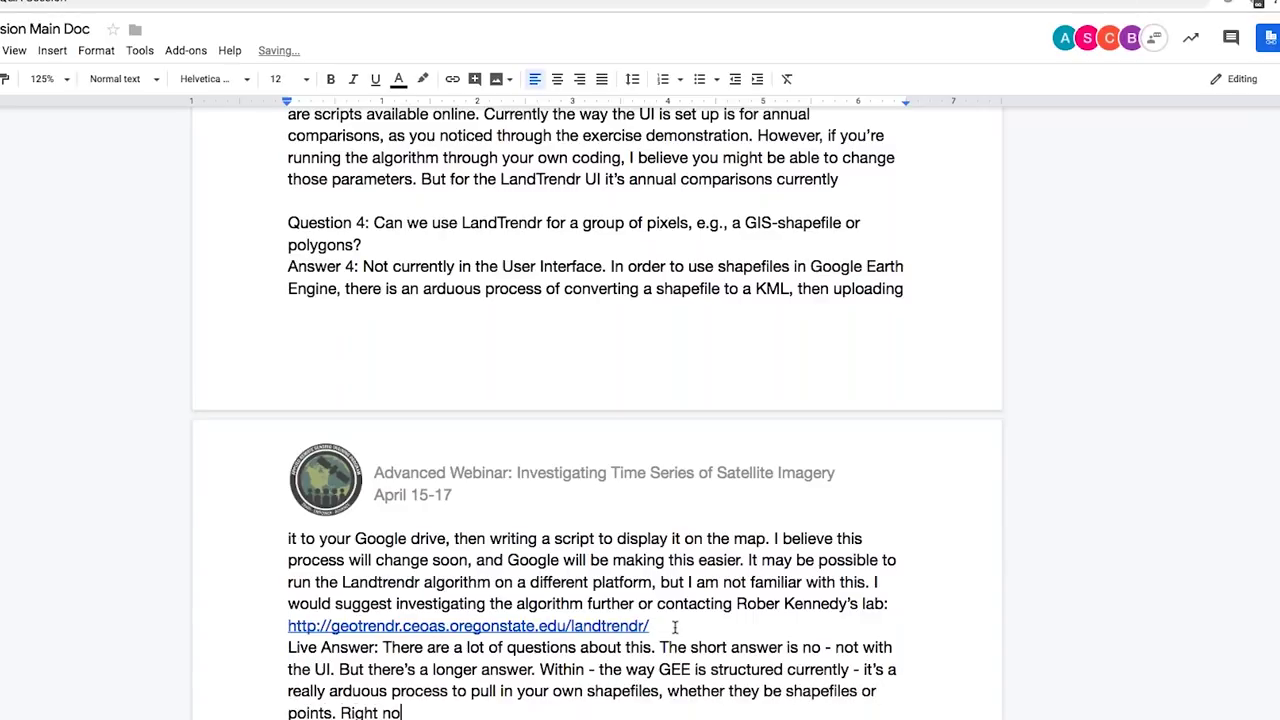
{"action": "type", "text": "w you have to convert a"}
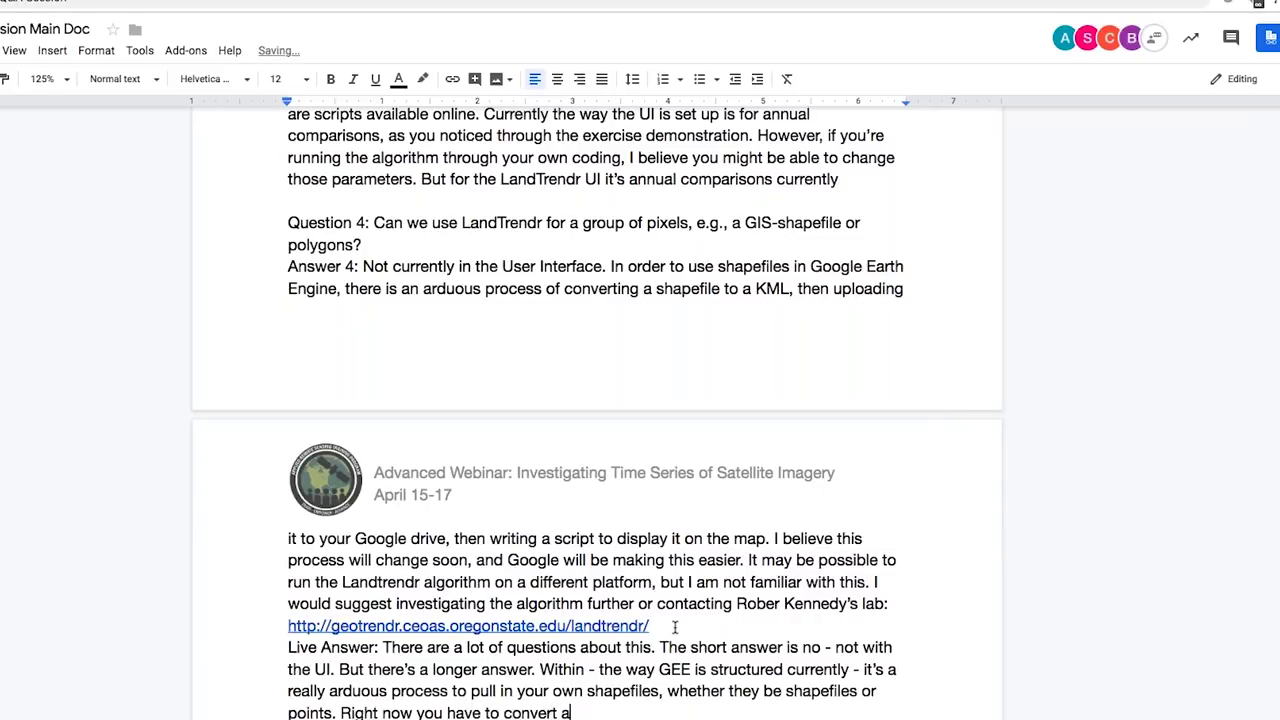
{"action": "type", "text": " shapefile to a KML file,"}
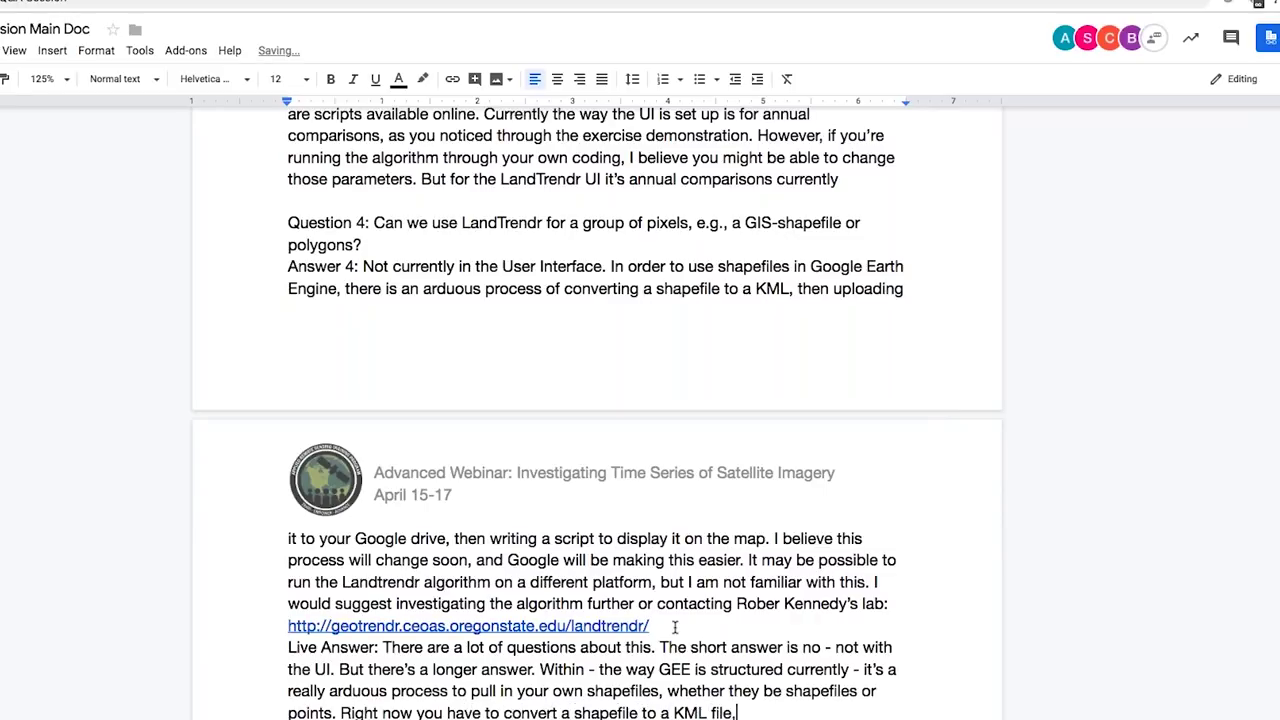
{"action": "type", "text": " upload to google drive,"}
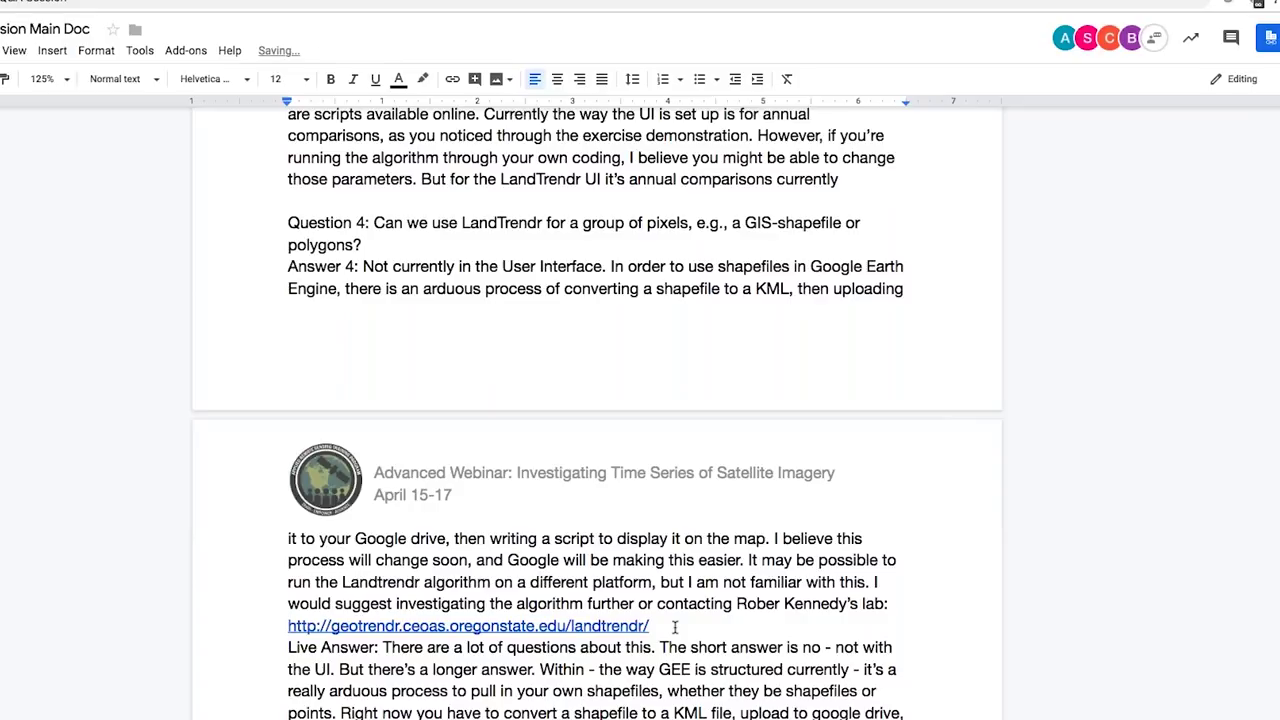
Step: Correct "stuned" to "tuned" and fix the misplaced space in "som efolks" in Question 4's live answer
{"action": "scroll", "coordinate": [675, 627], "scroll_direction": "down", "scroll_amount": 1}
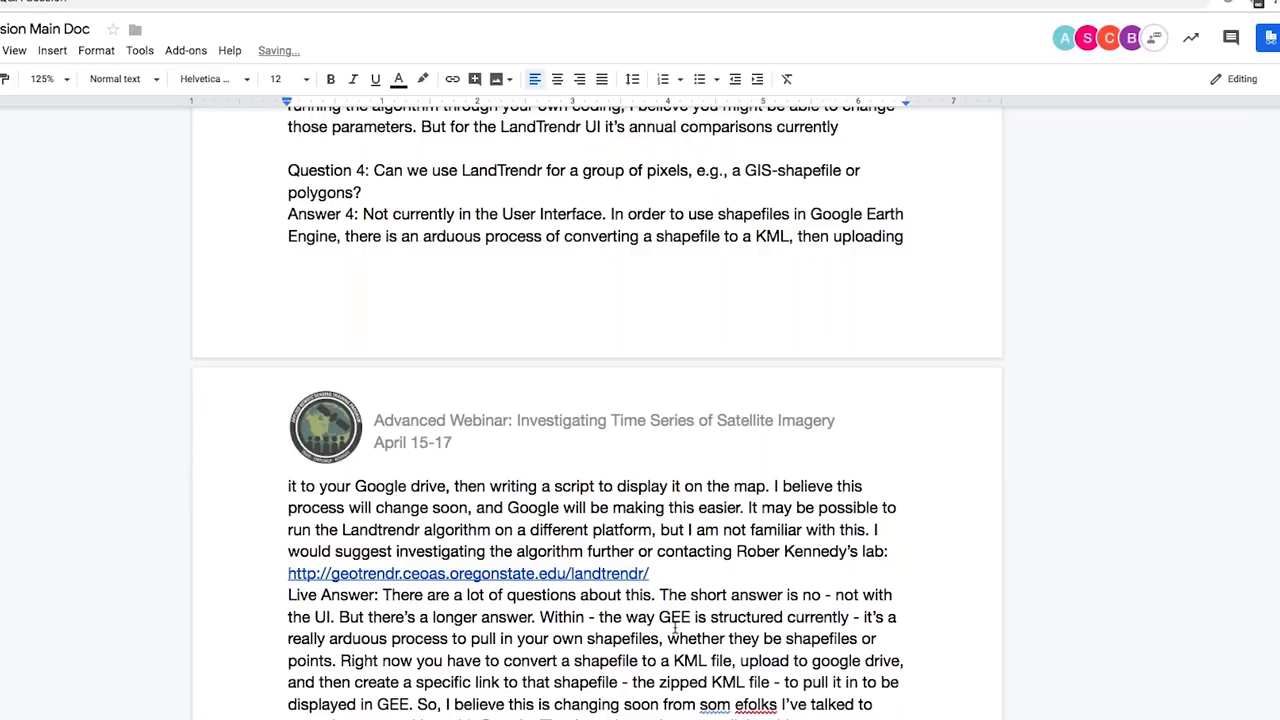
{"action": "scroll", "coordinate": [676, 627], "scroll_direction": "down", "scroll_amount": 1}
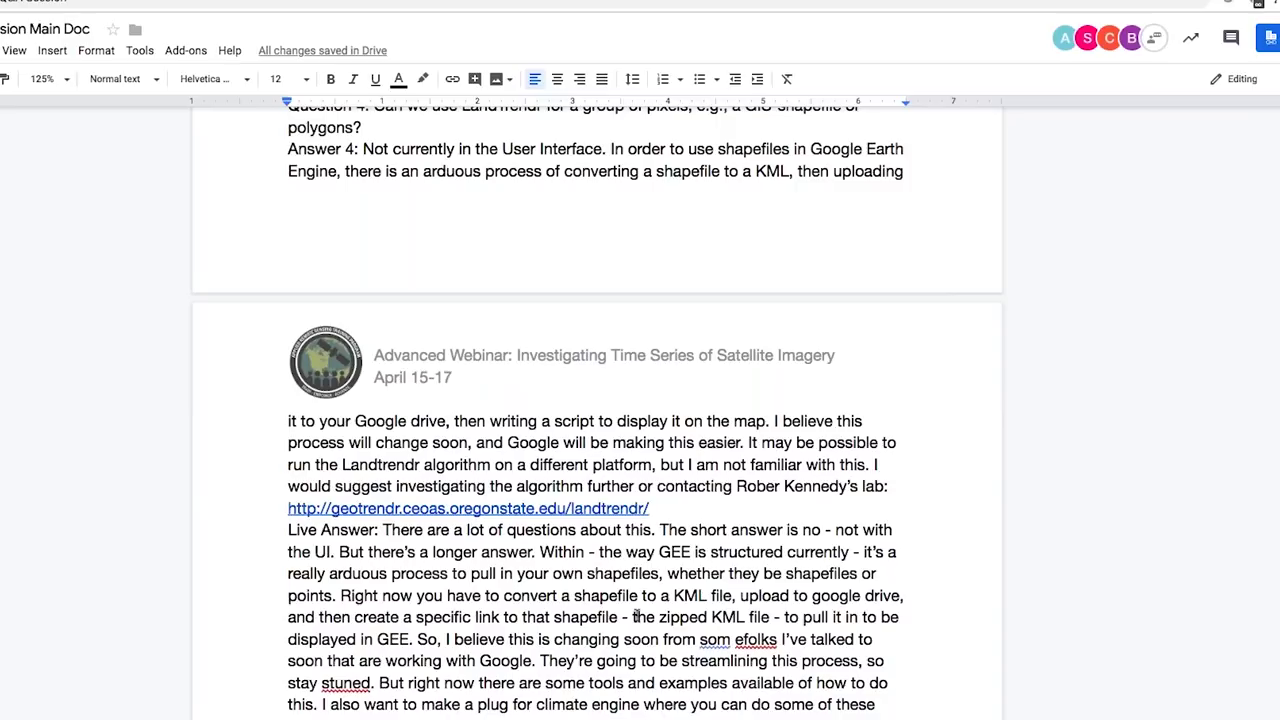
{"action": "left_click", "coordinate": [331, 683]}
{"action": "key", "text": "BackSpace"}
{"action": "left_click", "coordinate": [743, 640]}
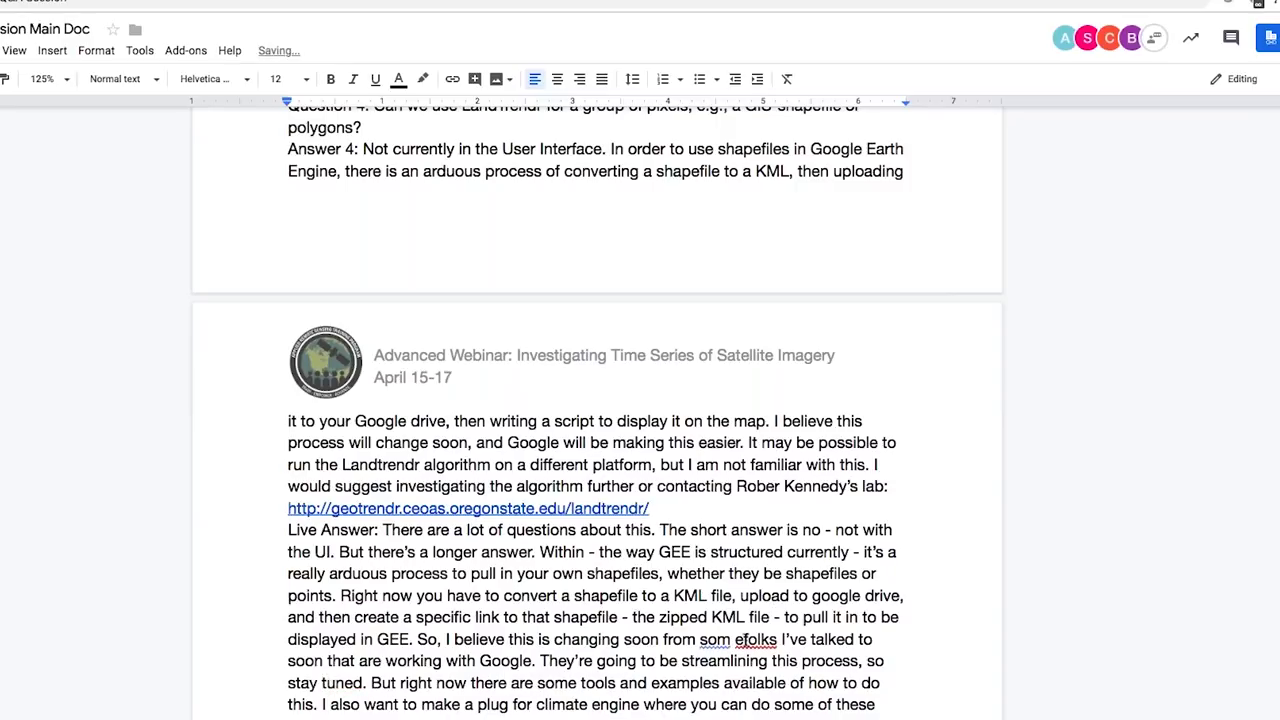
{"action": "key", "text": "Left"}
{"action": "key", "text": "Left"}
{"action": "key", "text": "BackSpace"}
Step: Join the line "Here are a few papers I found about this topic:" to the end of Answer 5's paragraph
{"action": "scroll", "coordinate": [329, 650], "scroll_direction": "down", "scroll_amount": 5}
{"action": "scroll", "coordinate": [329, 708], "scroll_direction": "down", "scroll_amount": 1}
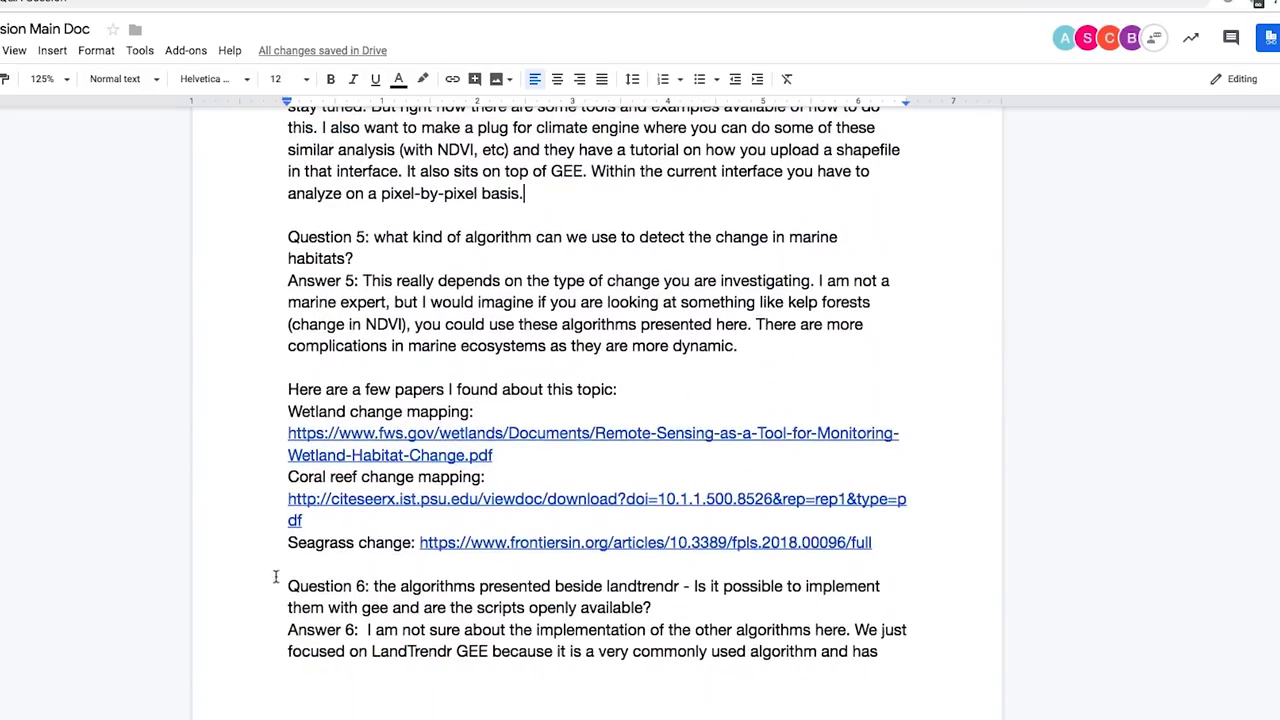
{"action": "left_click", "coordinate": [775, 338]}
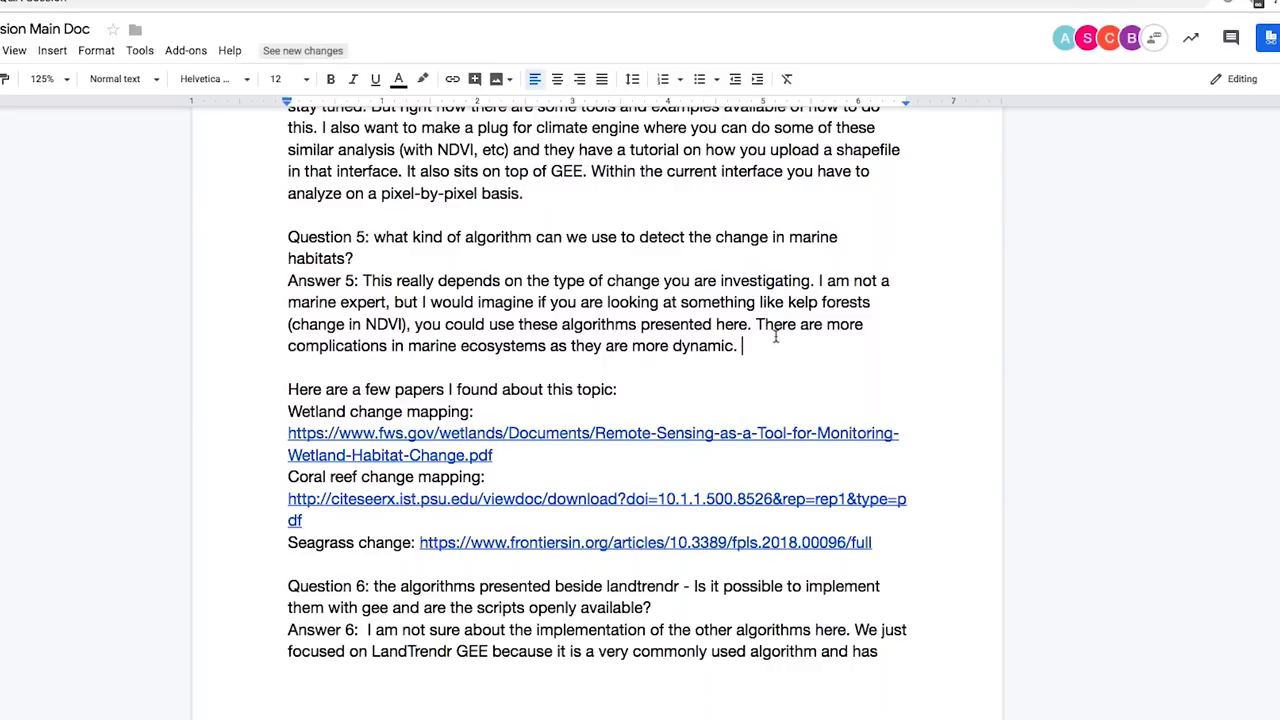
{"action": "left_click", "coordinate": [746, 372]}
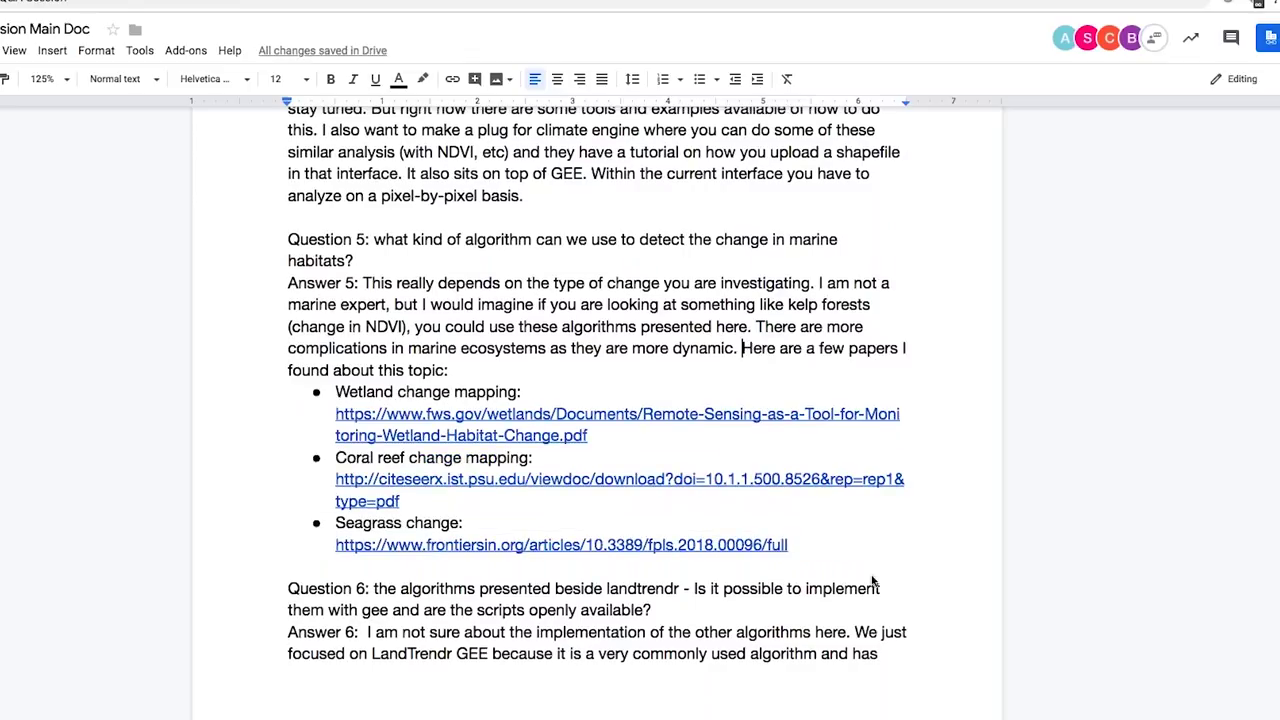
Step: Start an unbulleted line below Answer 5's seagrass link: "Live Answer: Really dependent on the types of"
{"action": "left_click", "coordinate": [817, 544]}
{"action": "key", "text": "Return"}
{"action": "key", "text": "Return"}
{"action": "type", "text": "Live An"}
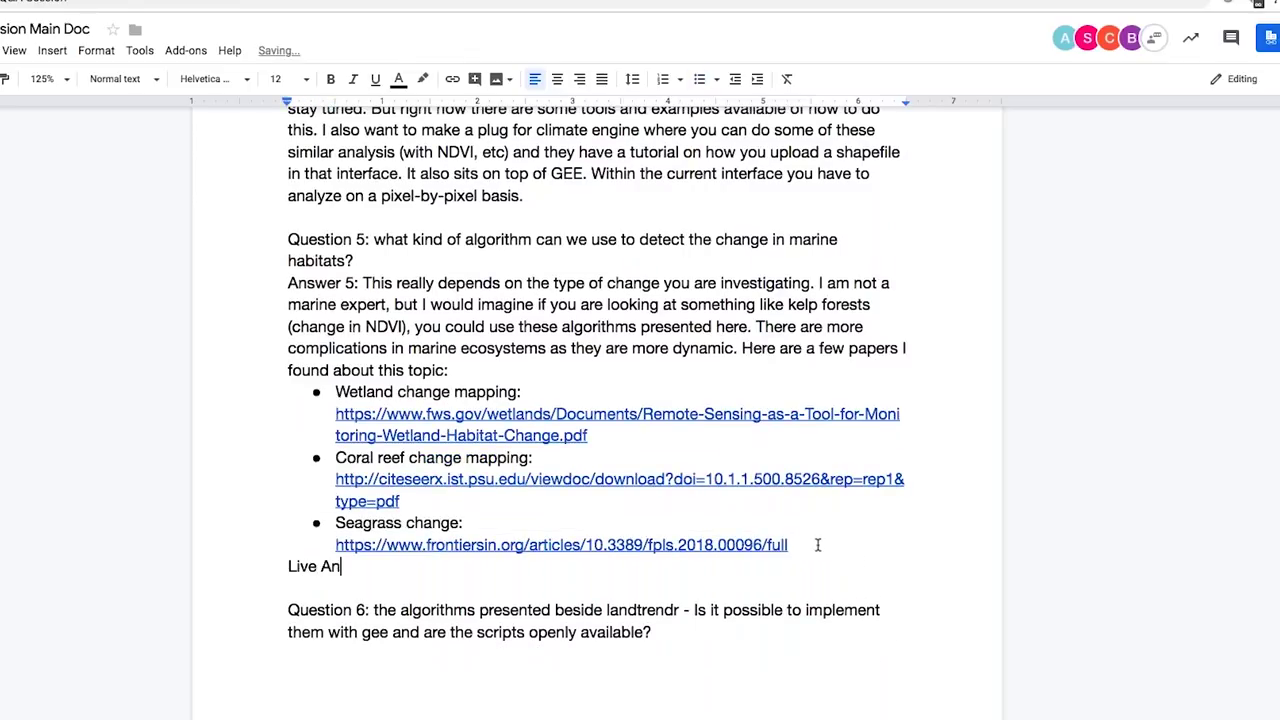
{"action": "type", "text": "swer: Really dependent on the "}
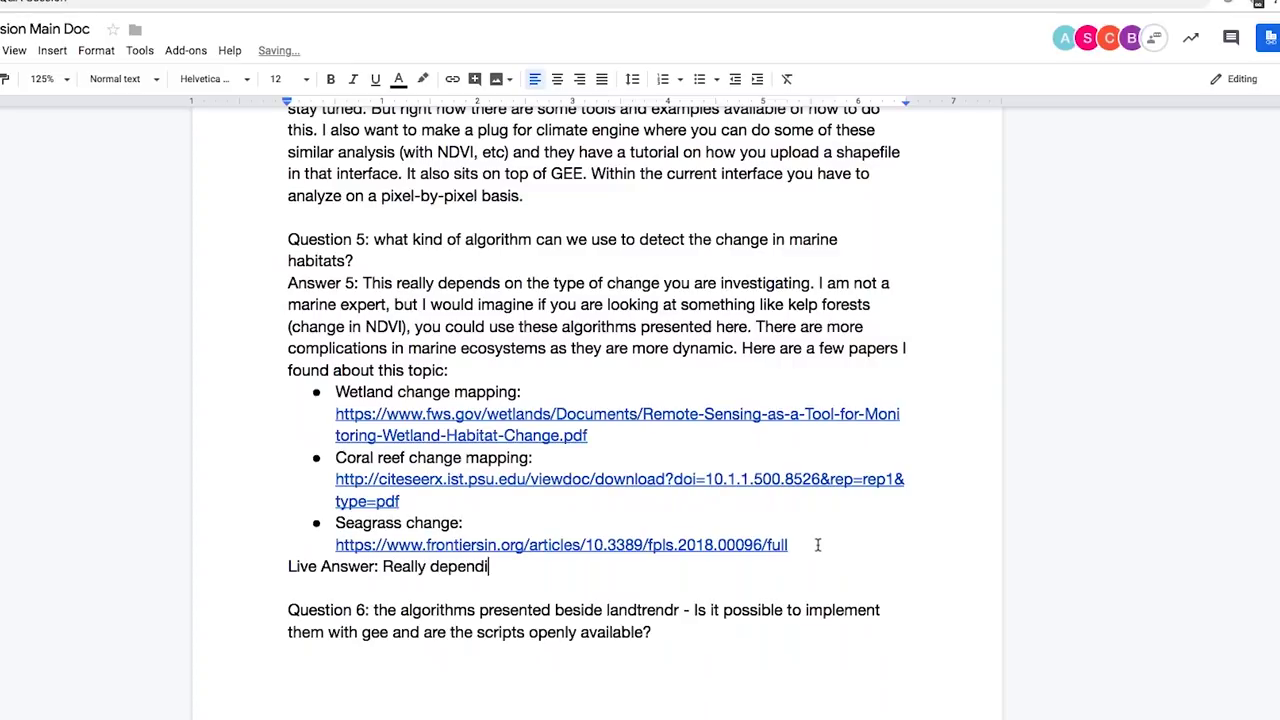
{"action": "type", "text": "types of han"}
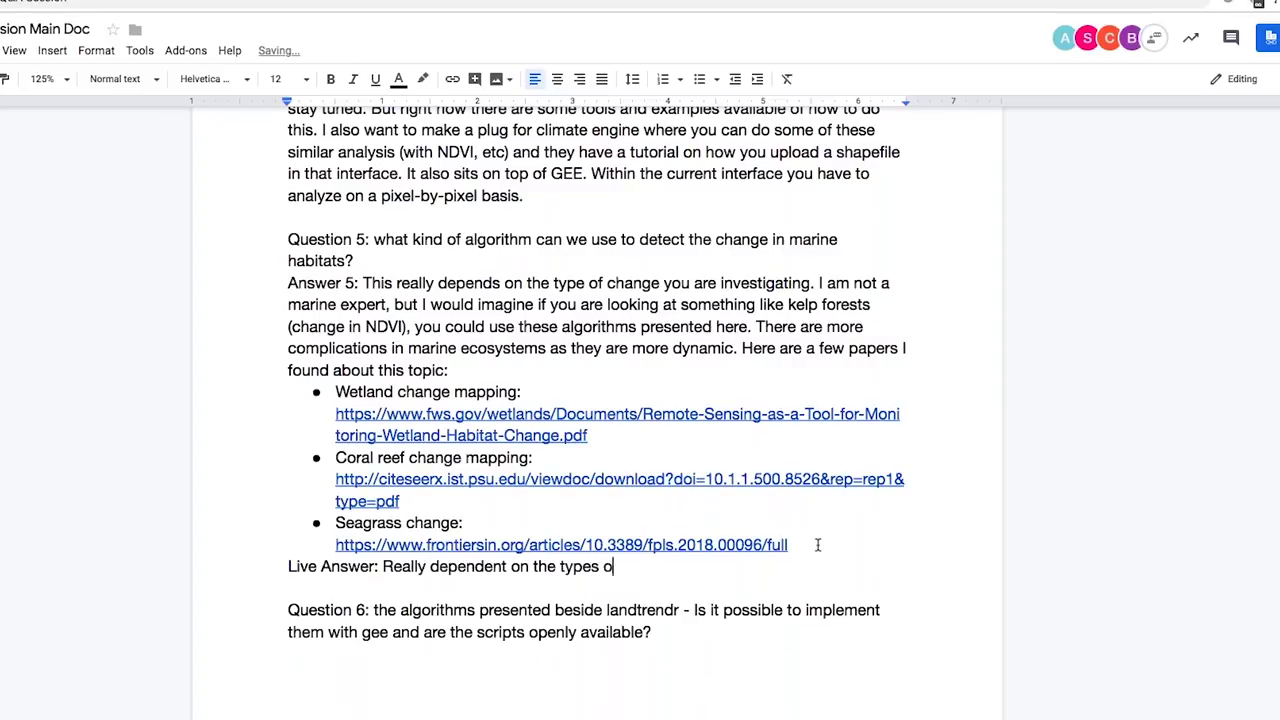
{"action": "key", "text": "BackSpace"}
{"action": "key", "text": "BackSpace"}
{"action": "key", "text": "BackSpace"}
Step: Continue the answer with "change you're investigating. I'm not a marine scientist, so I hesitate to provide suggestions. If you think about it in"
{"action": "type", "text": "change you're investigating. I"}
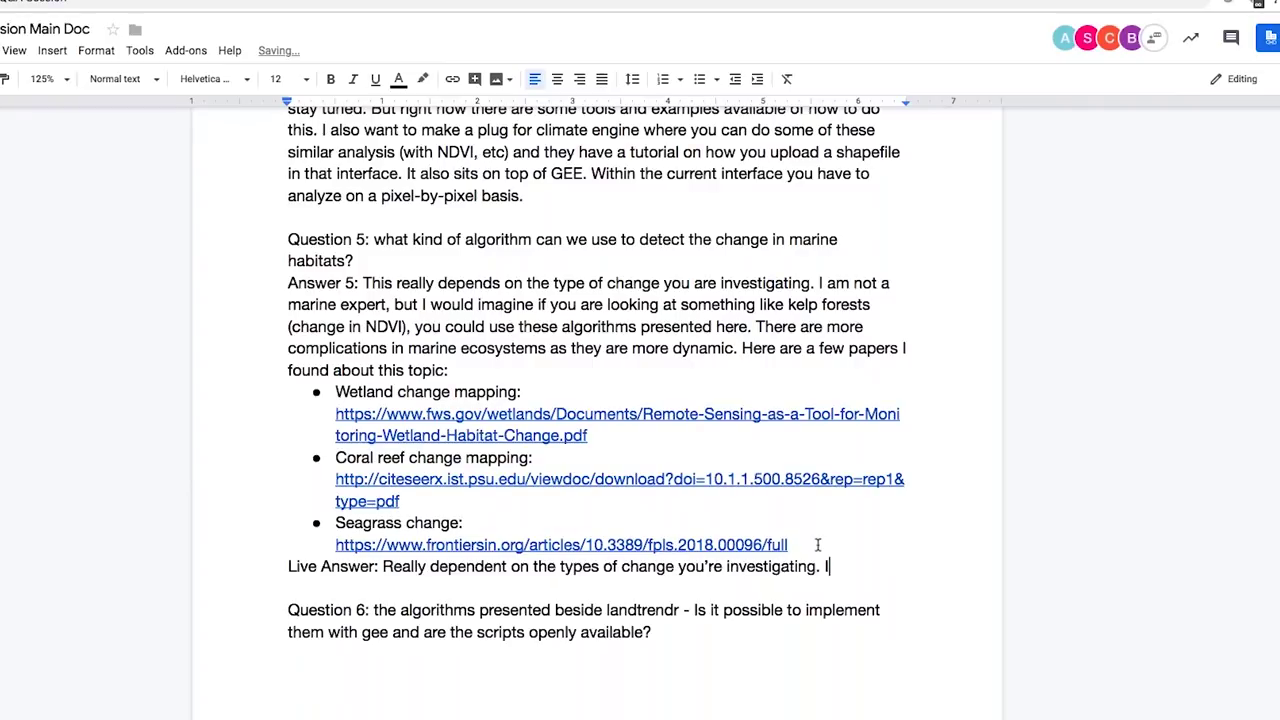
{"action": "type", "text": "'m not a marine scie"}
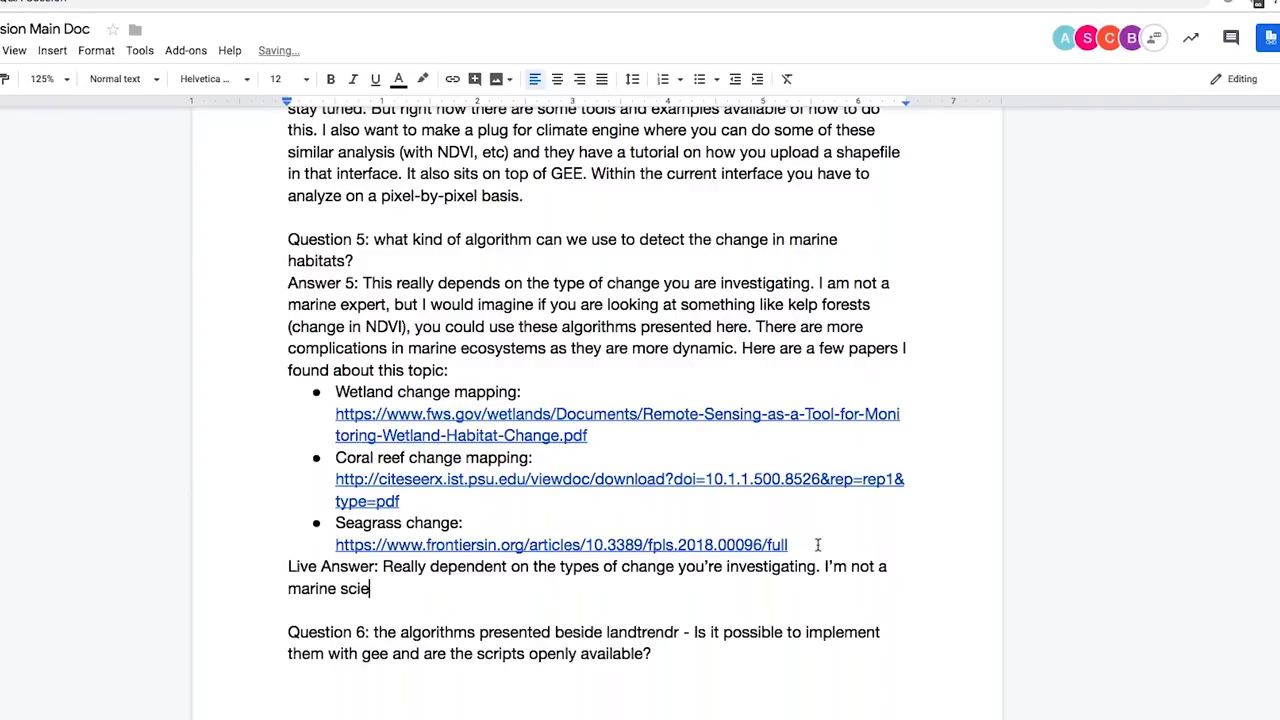
{"action": "type", "text": "ntist, so I hesitate"}
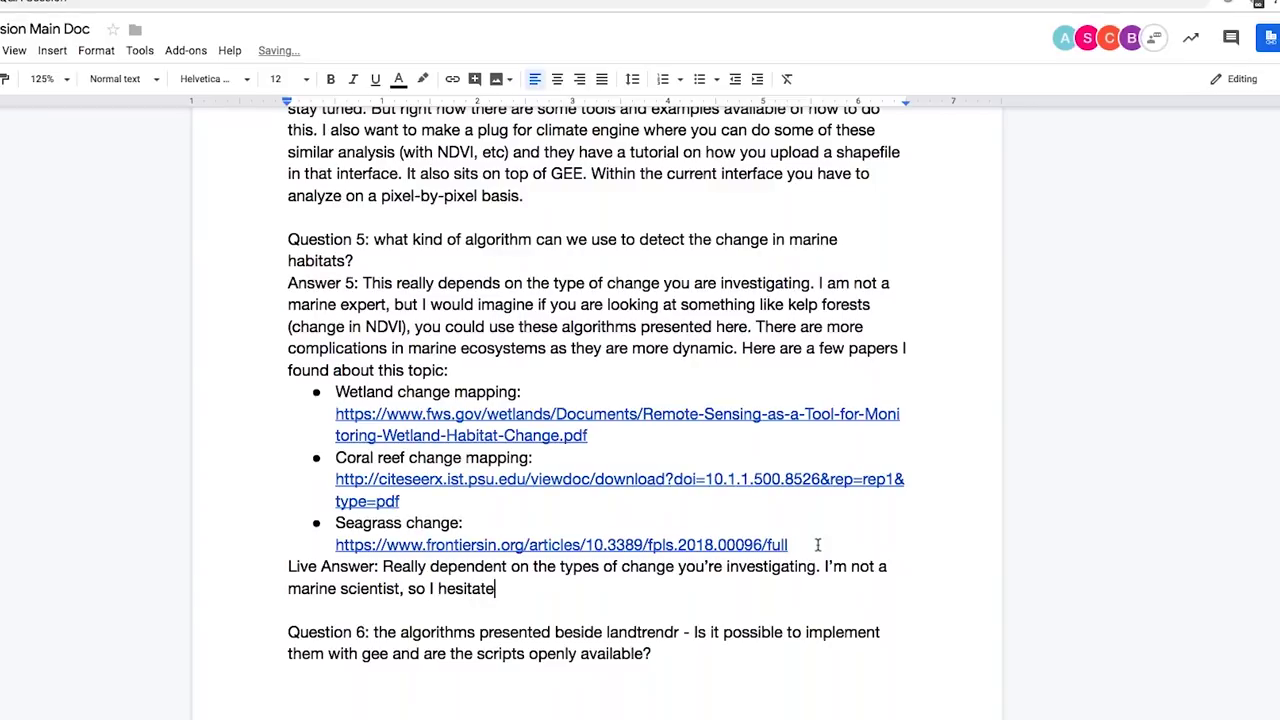
{"action": "type", "text": " to provide suggestions"}
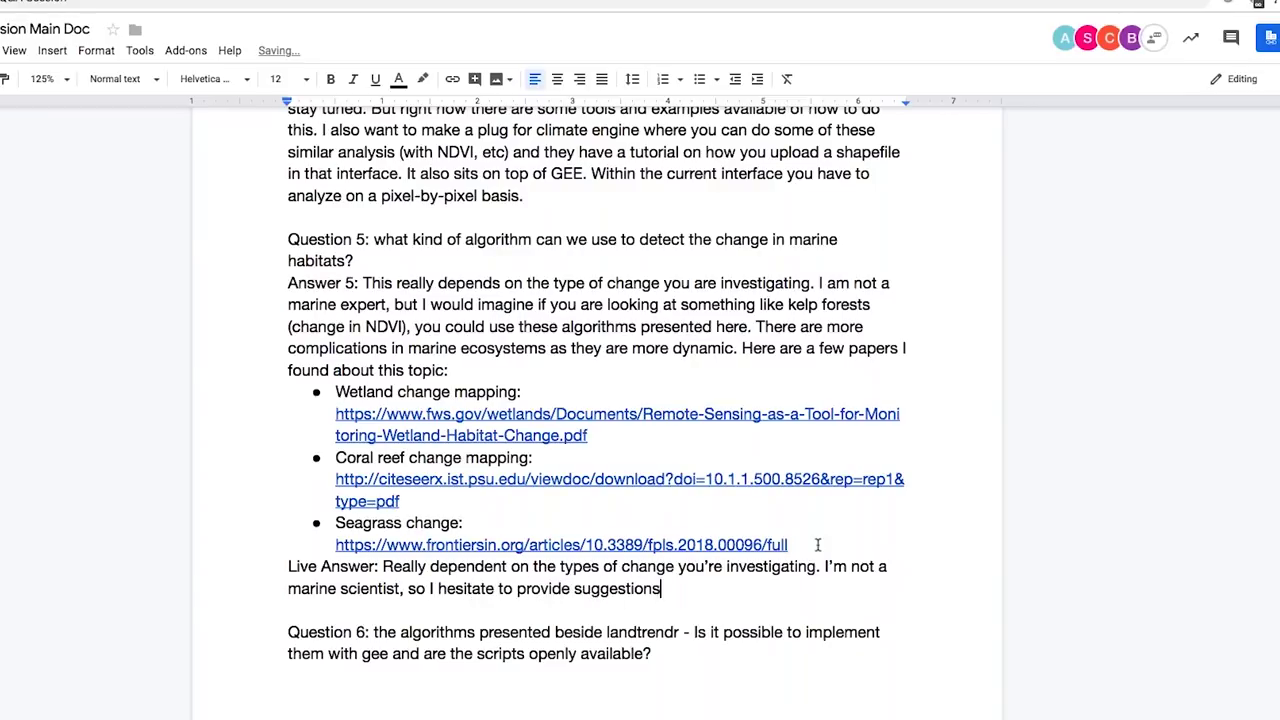
{"action": "type", "text": ". If you think about it in"}
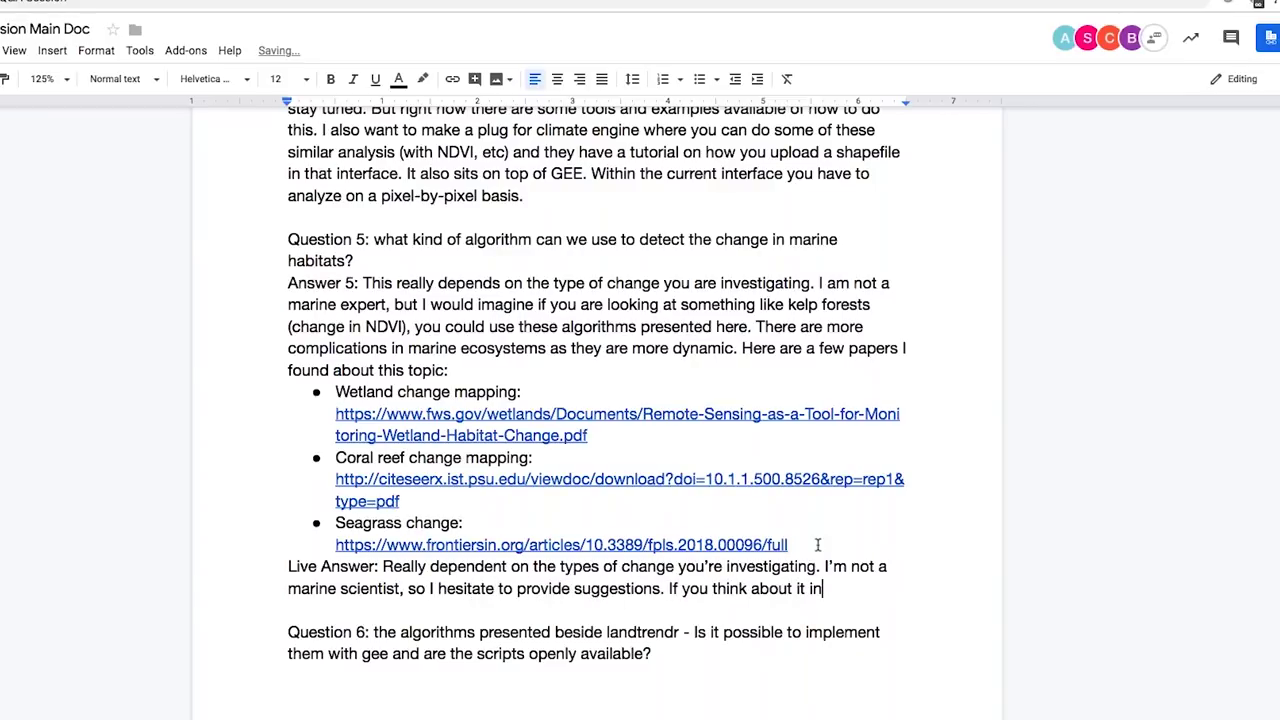
Step: Continue the answer with "terms of the ecosystem, if you're monitoring something like kelp forests where you can monitor NDVI over time"
{"action": "type", "text": " terms of the ecosystem, if you’re monit"}
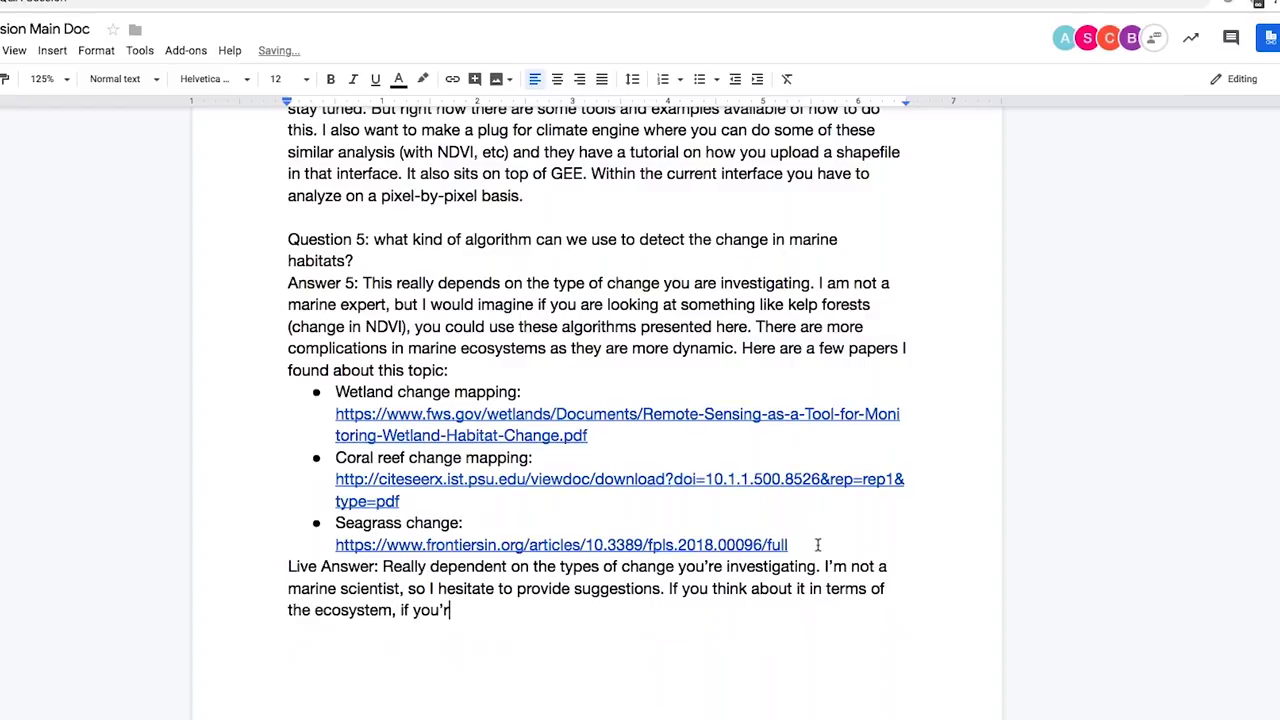
{"action": "type", "text": "oring something "}
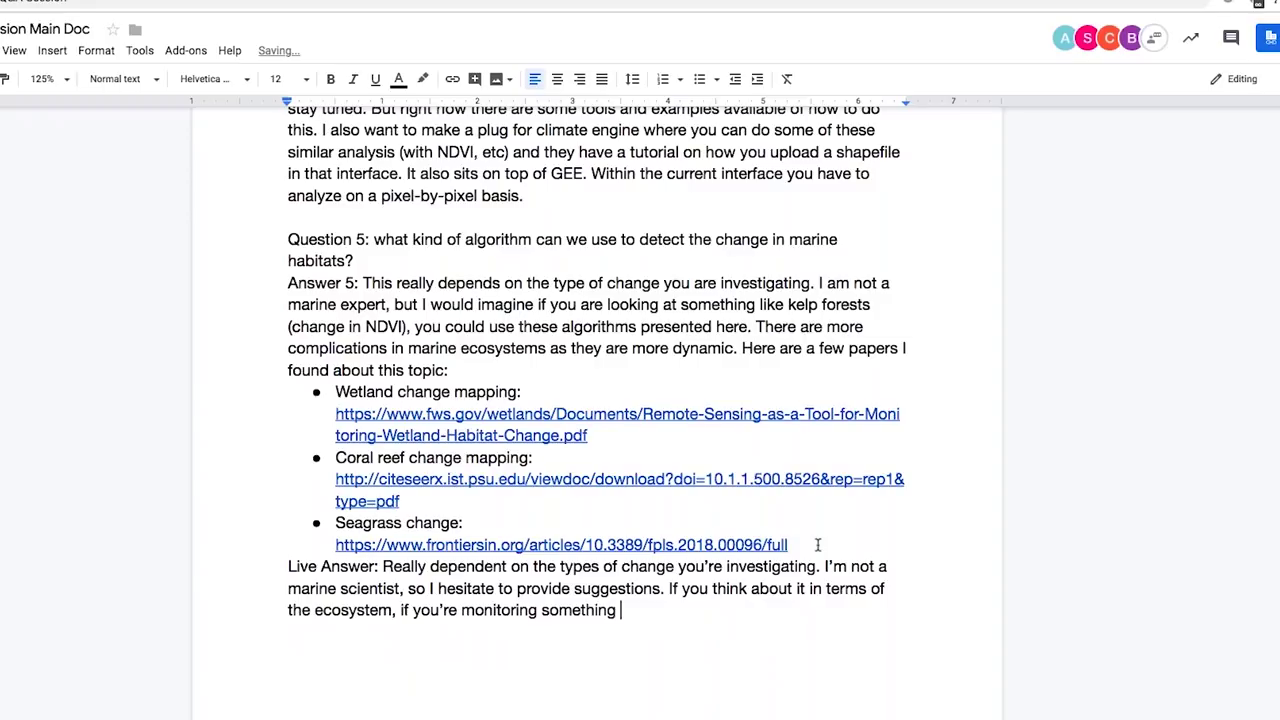
{"action": "type", "text": "like kelp forests whe"}
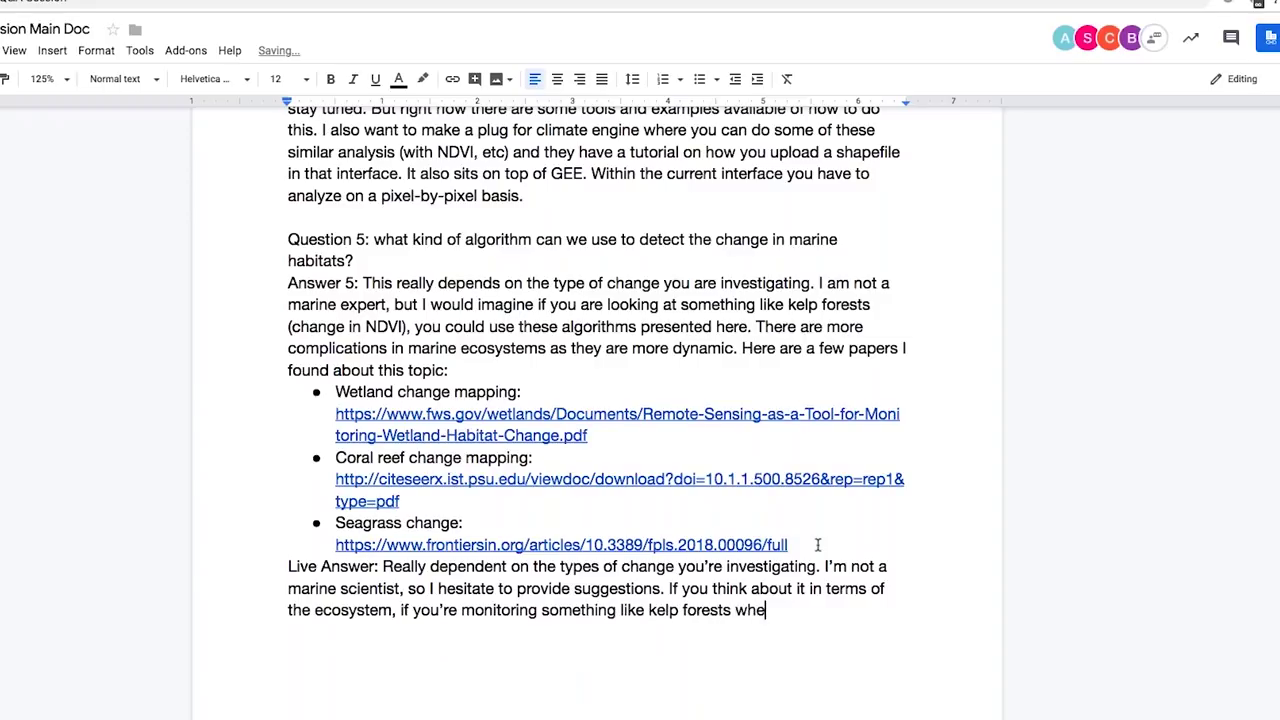
{"action": "type", "text": "re you can monitor N"}
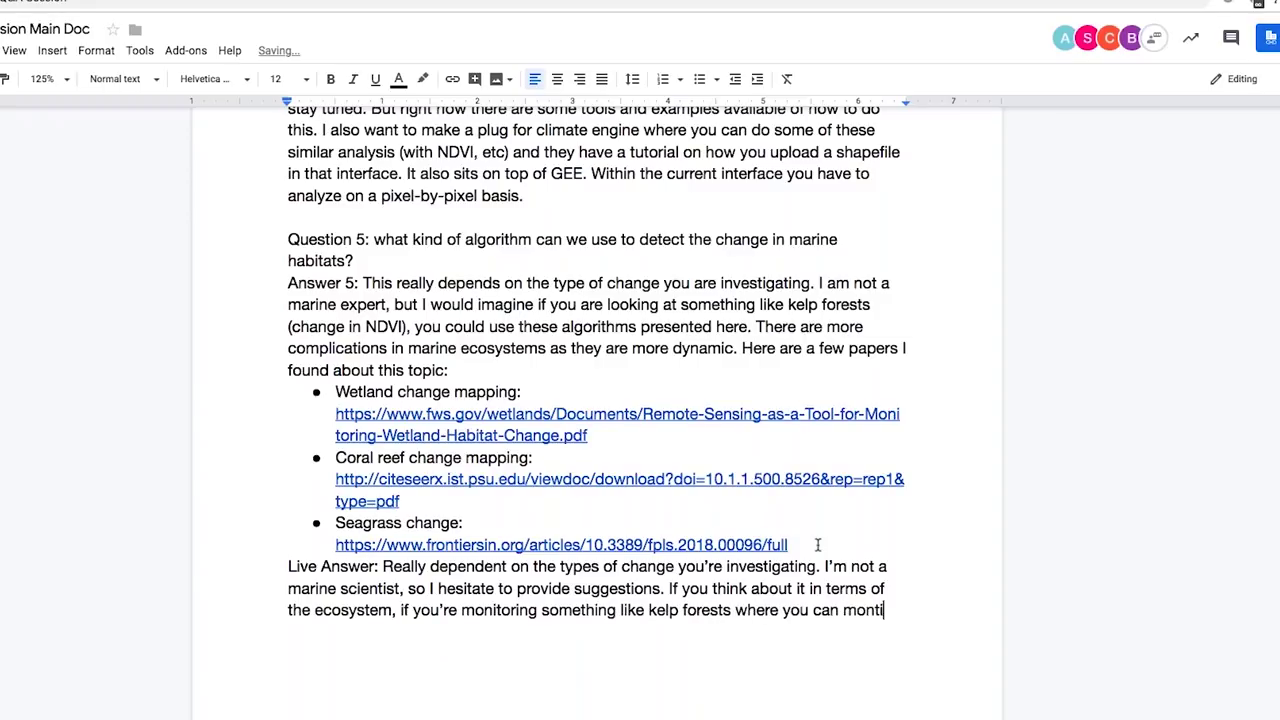
{"action": "type", "text": "DVI over time"}
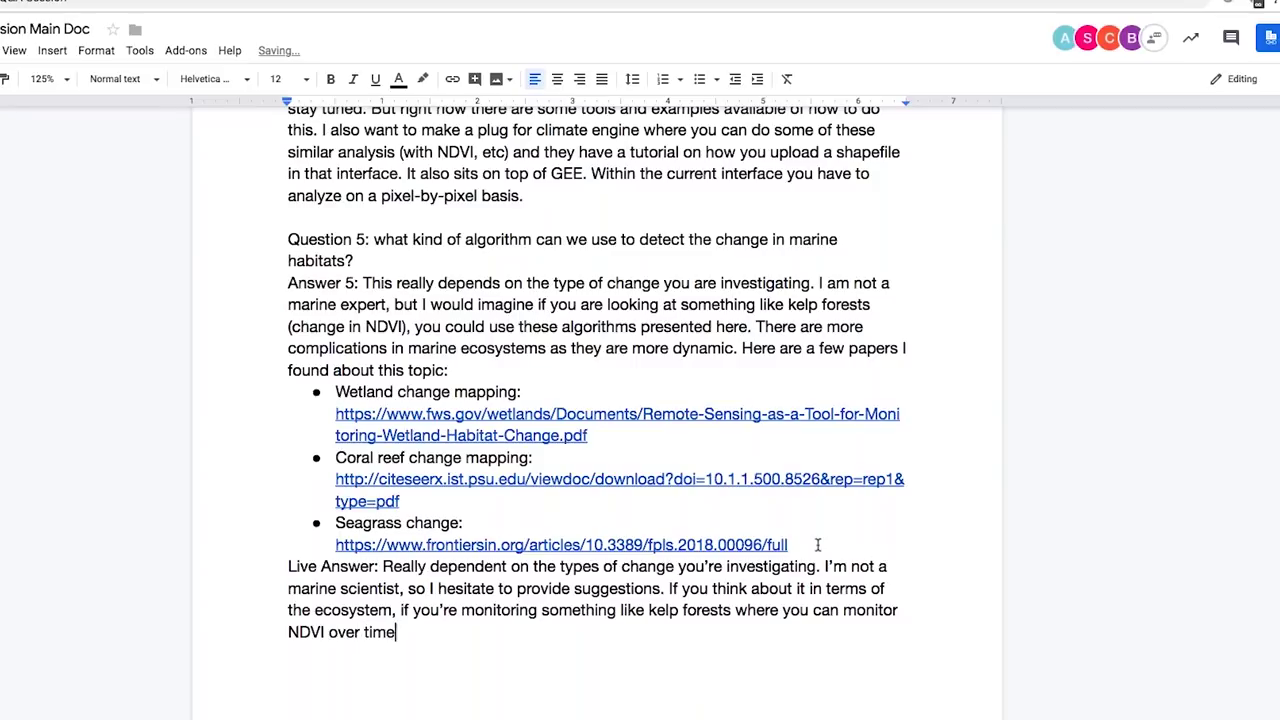
Step: Continue Answer 5's live answer with ", it seems to be those algorithms would be applicable. But I do"
{"action": "type", "text": ", it seems to be those algori"}
{"action": "type", "text": "uld b"}
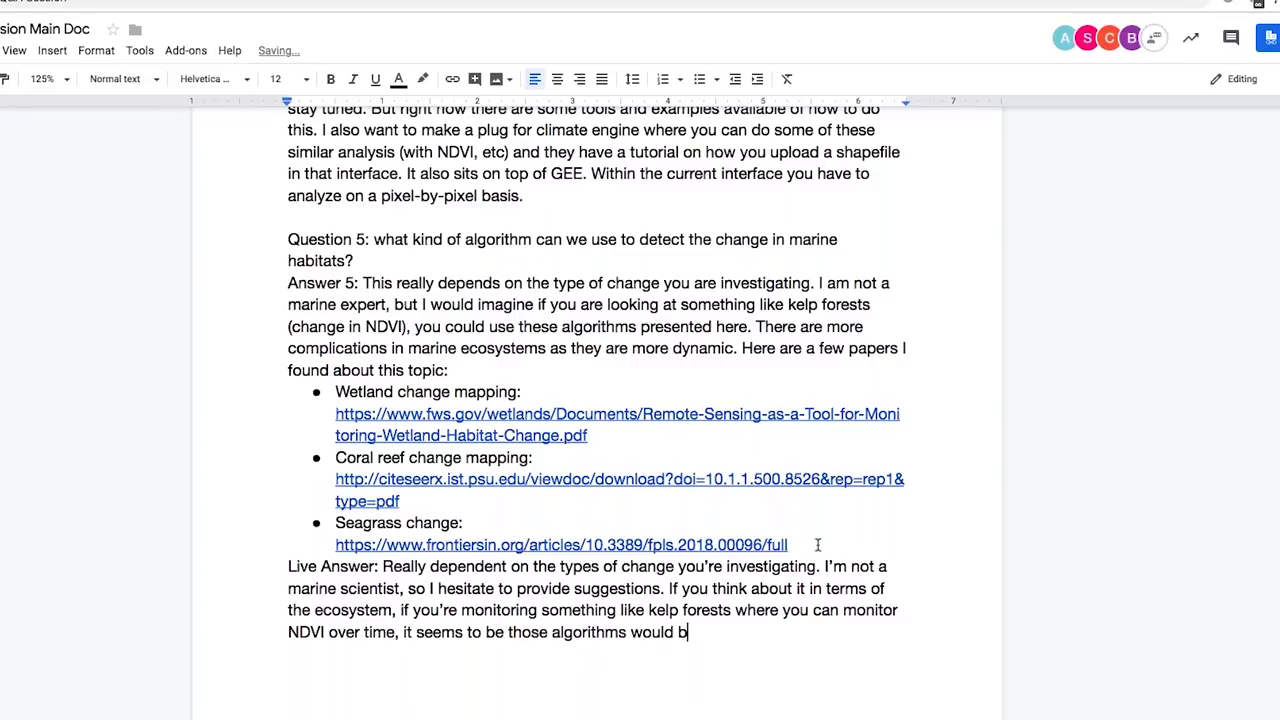
{"action": "type", "text": "e applicable. But I do "}
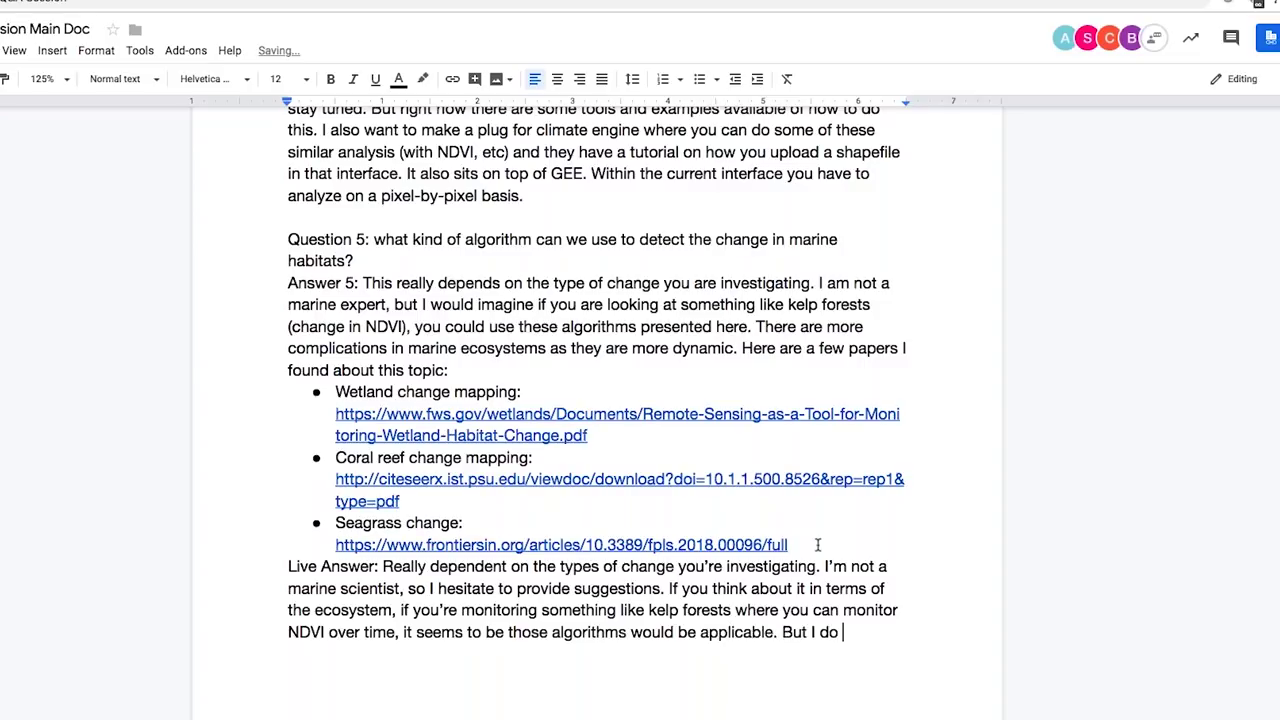
Step: Continue the answer with "understand the marine ecosystem is very dynamic and constantly changing - it doesn't tend to stay in one place over multiple years"
{"action": "type", "text": "understand the marine ecosy"}
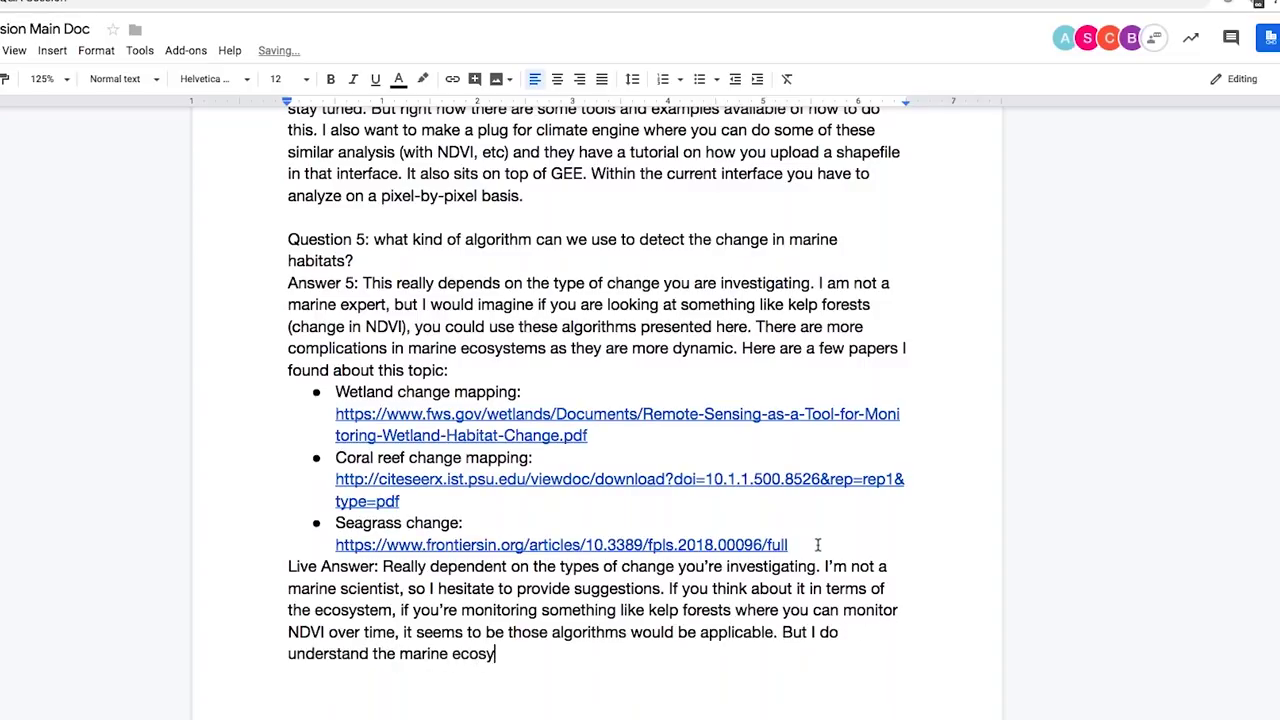
{"action": "type", "text": "stem is very dynamic an"}
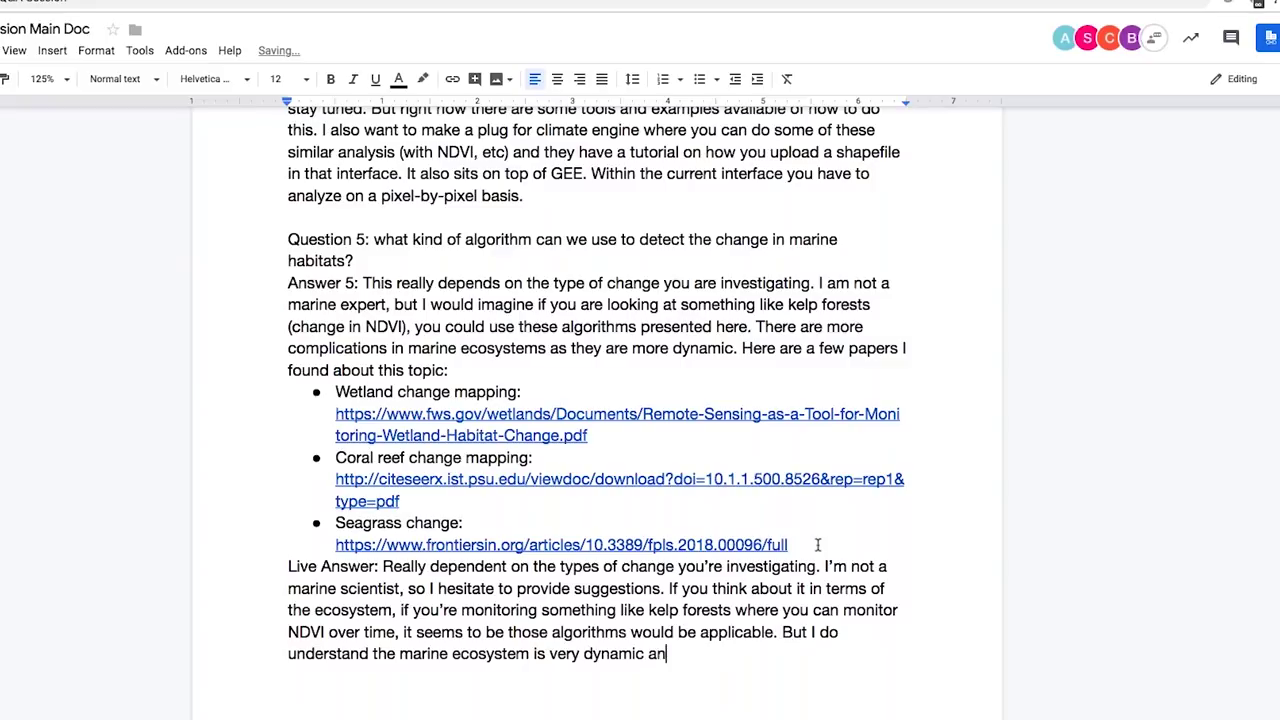
{"action": "type", "text": "d oconstantly "}
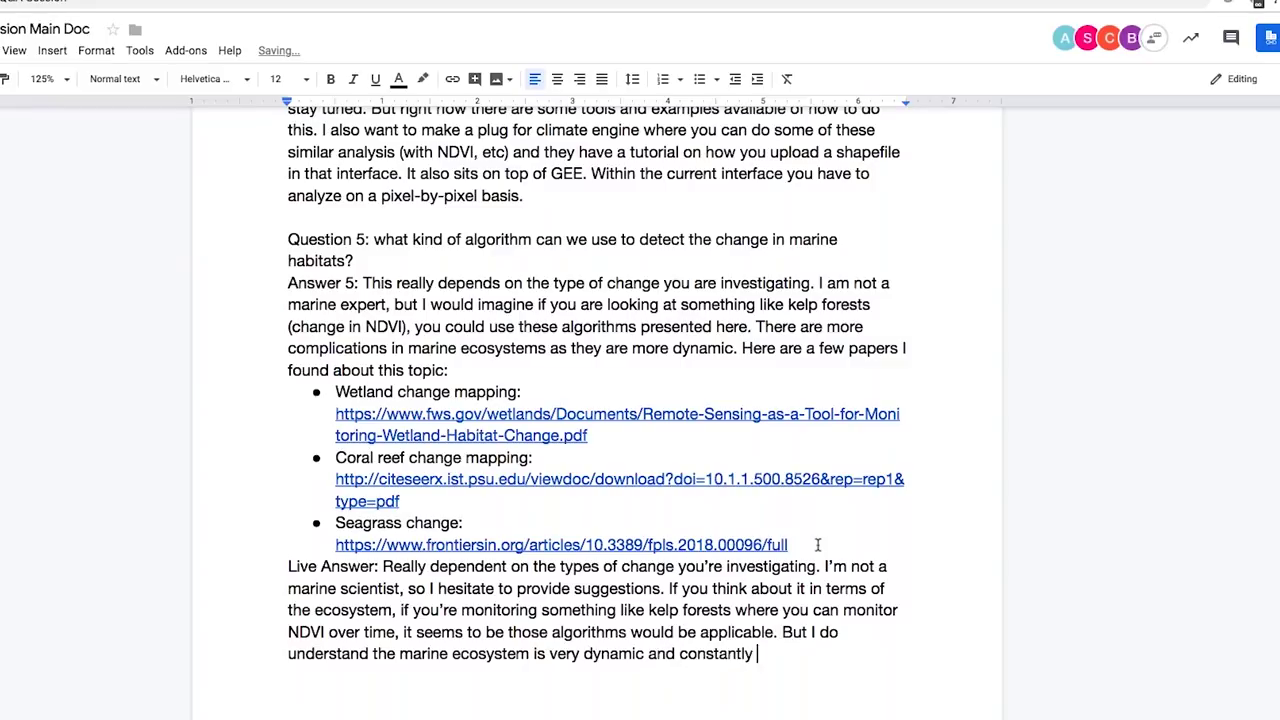
{"action": "type", "text": "changing - it doesn't "}
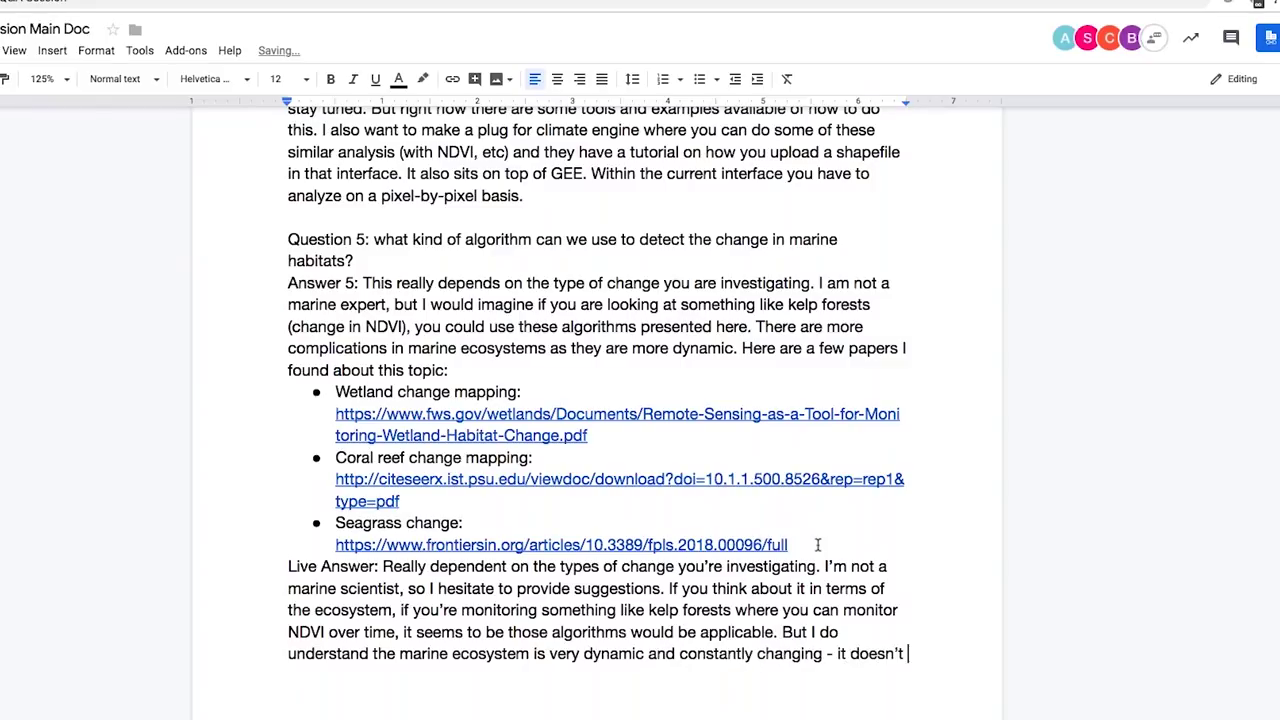
{"action": "type", "text": "re"}
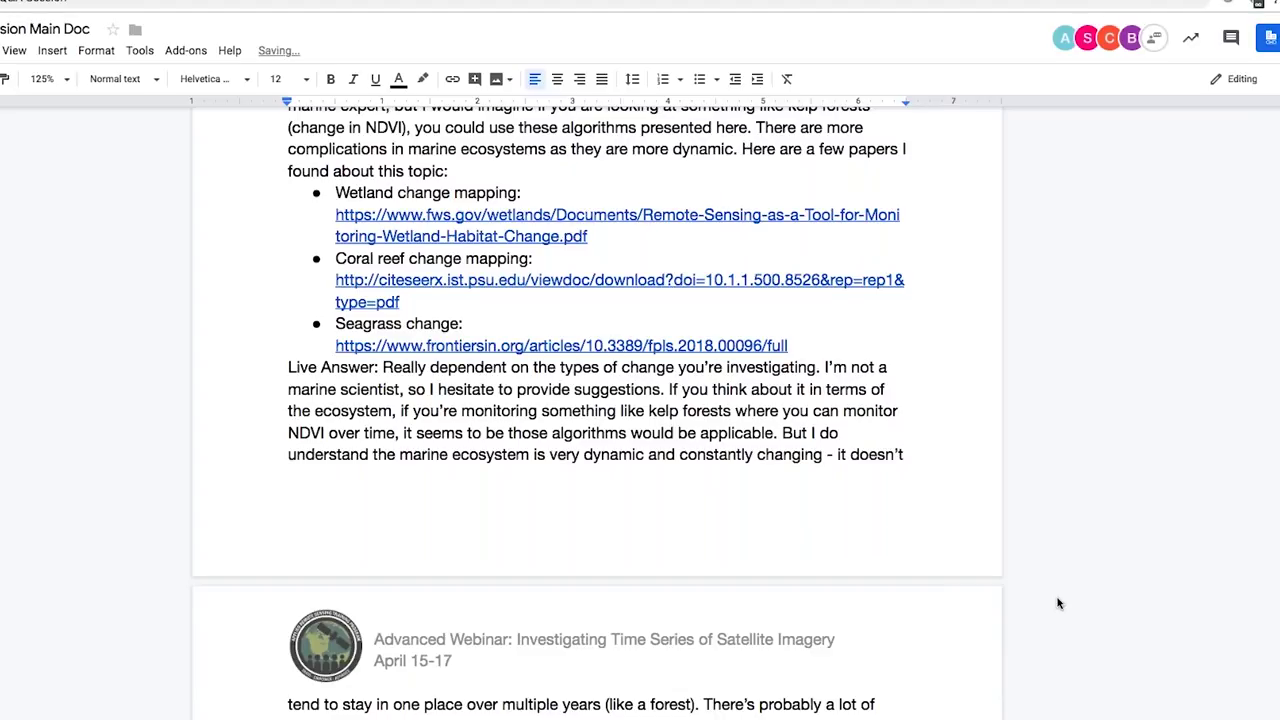
Step: Add a line below Answer 6: "Live Answer: Not sure. I would reference fall back on those papers we referenced in the lecture. For this"
{"action": "scroll", "coordinate": [1058, 602], "scroll_direction": "down", "scroll_amount": 6}
{"action": "scroll", "coordinate": [1058, 603], "scroll_direction": "down", "scroll_amount": 1}
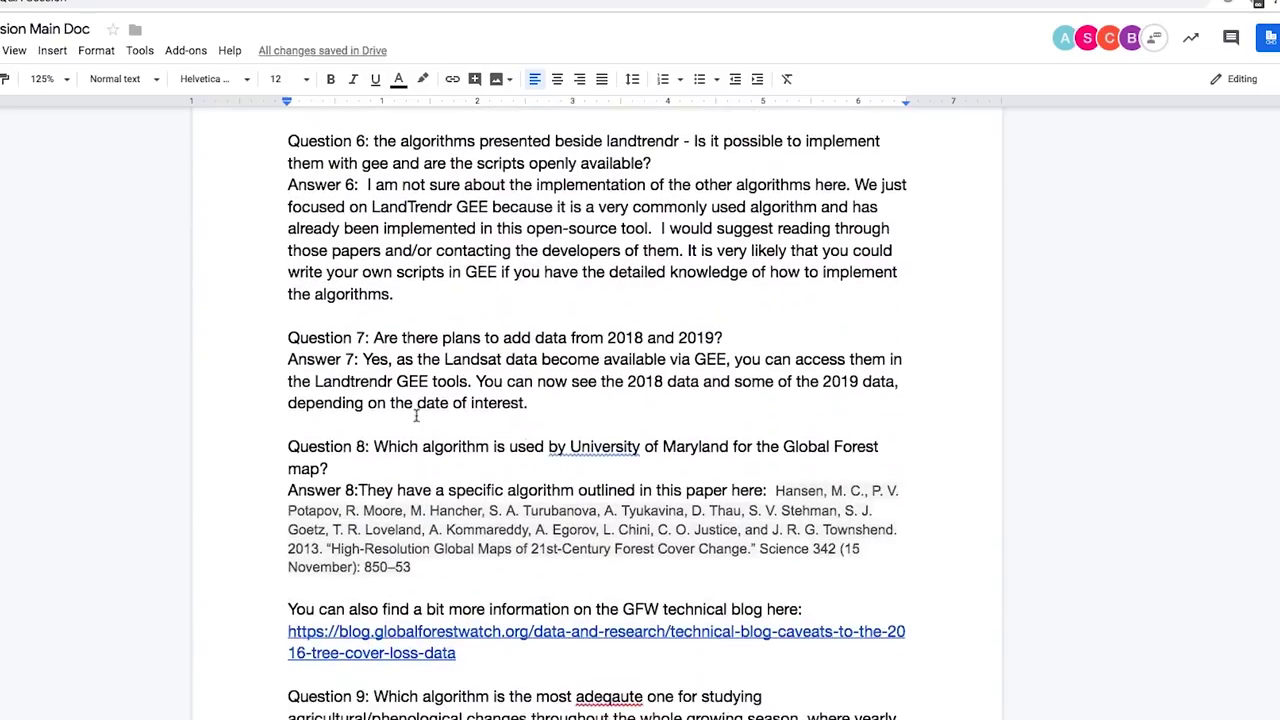
{"action": "left_click", "coordinate": [410, 295]}
{"action": "key", "text": "Return"}
{"action": "type", "text": "Live Answer"}
{"action": "key", "text": "BackSpace"}
{"action": "type", "text": "r:"}
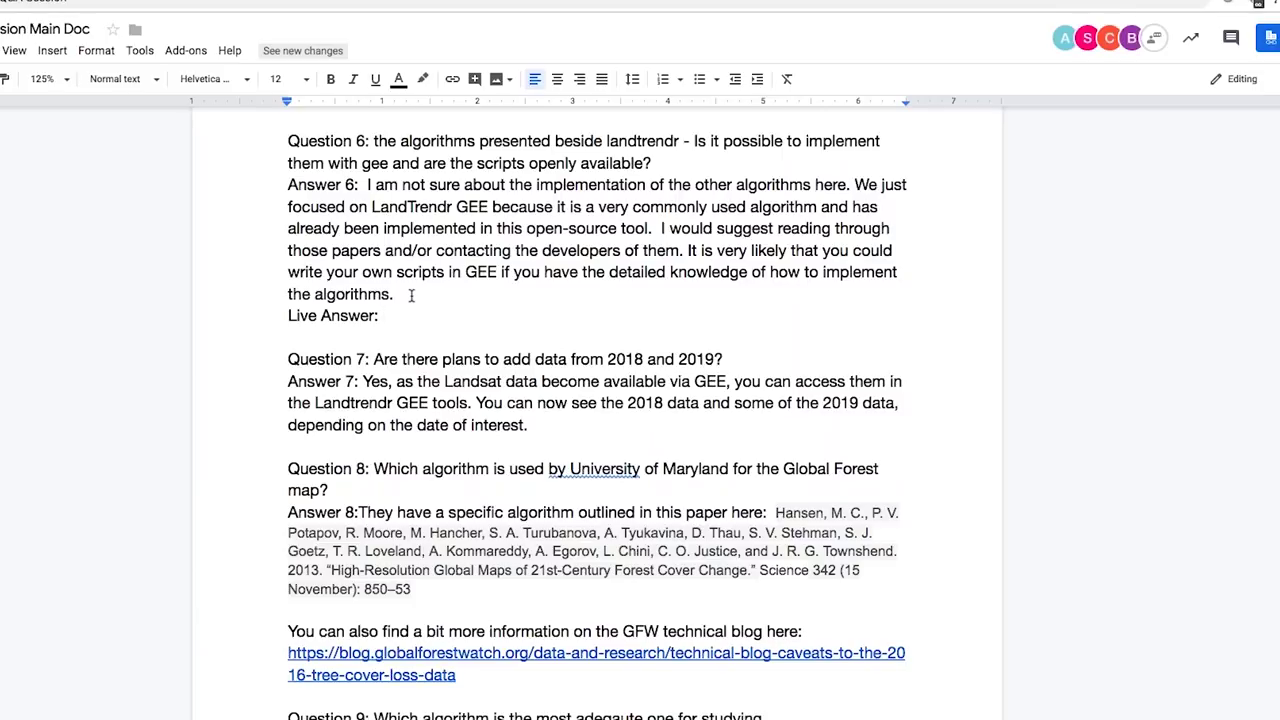
{"action": "type", "text": "Not sure"}
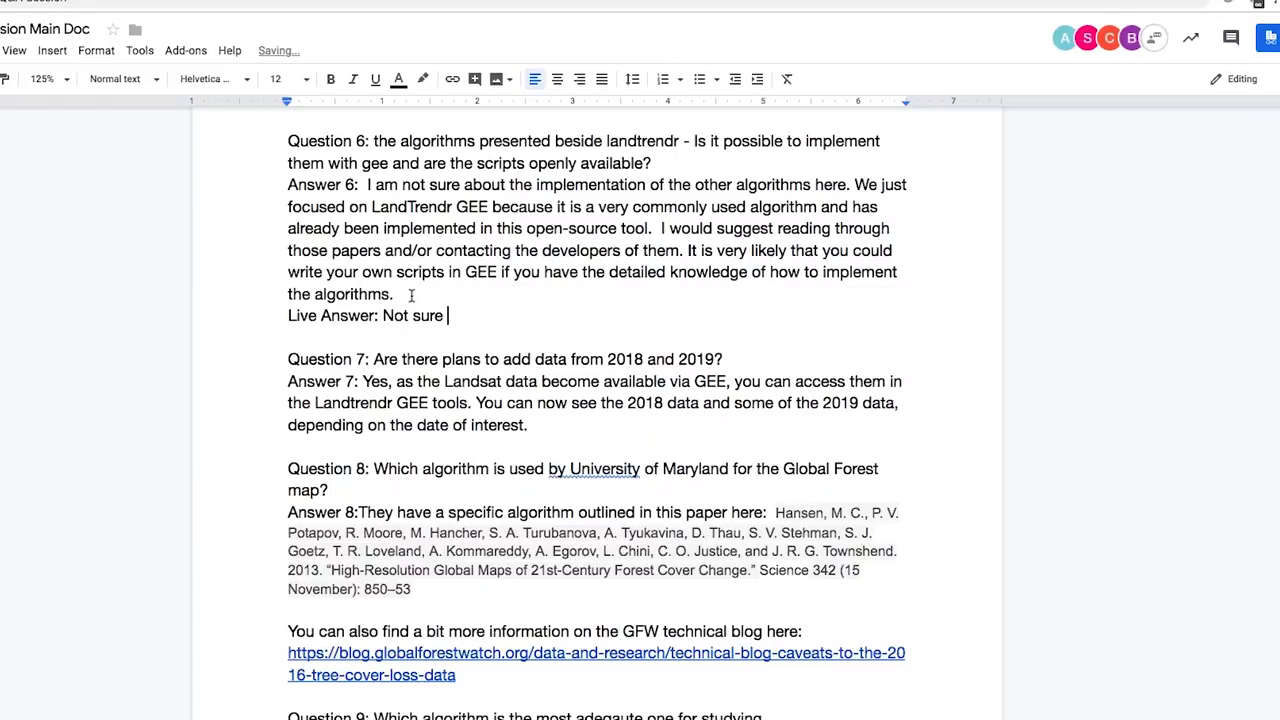
{"action": "key", "text": "BackSpace"}
{"action": "type", "text": ". I would reference fall"}
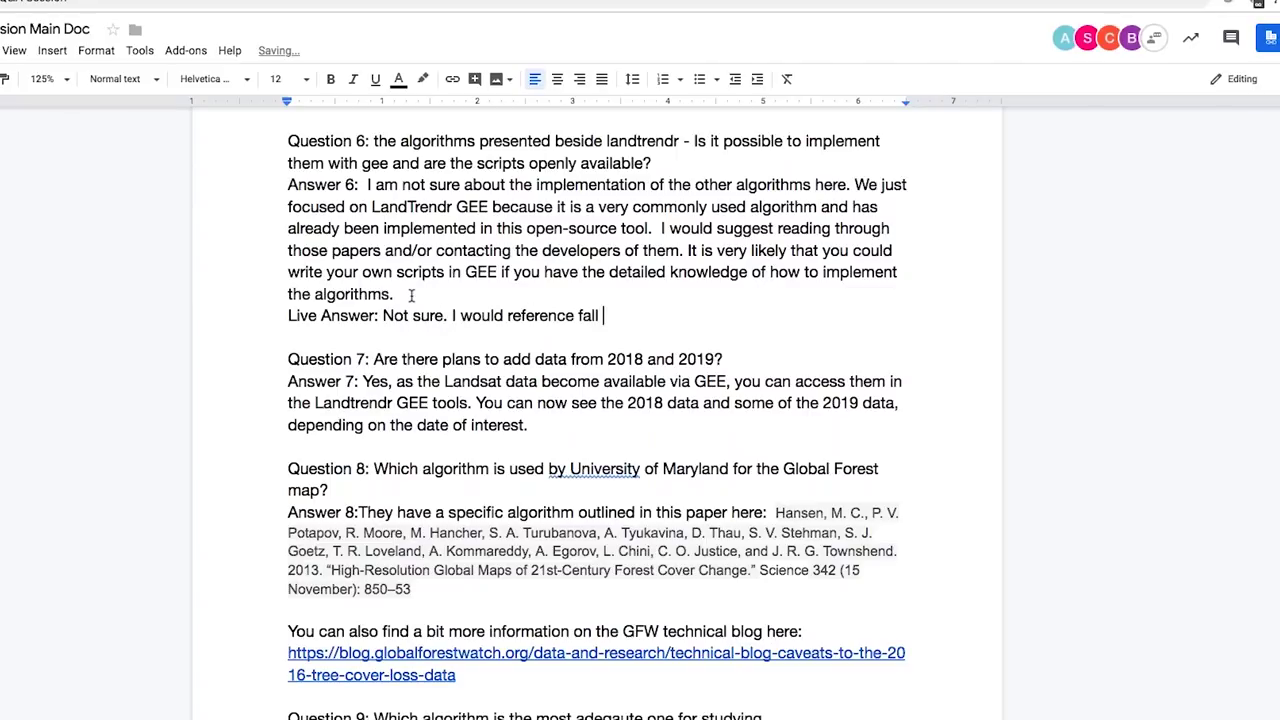
{"action": "type", "text": " back on those papers we r"}
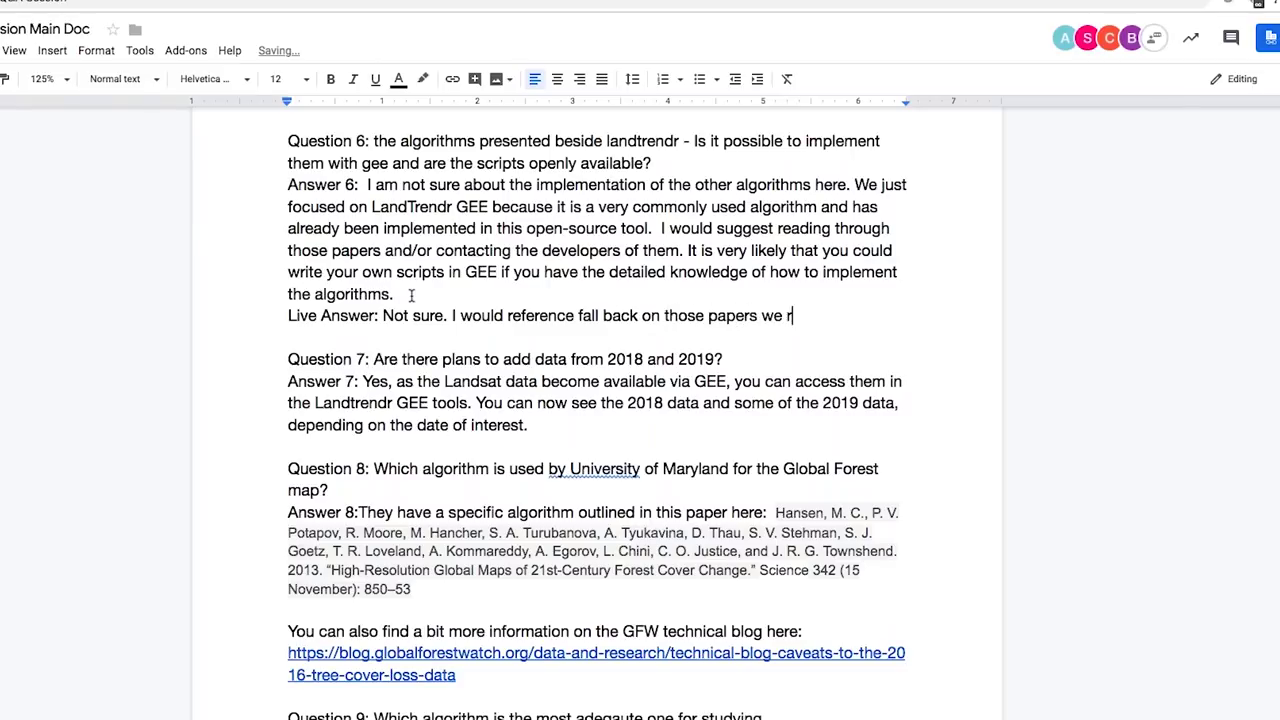
{"action": "type", "text": "eferenced in the lecture. For this"}
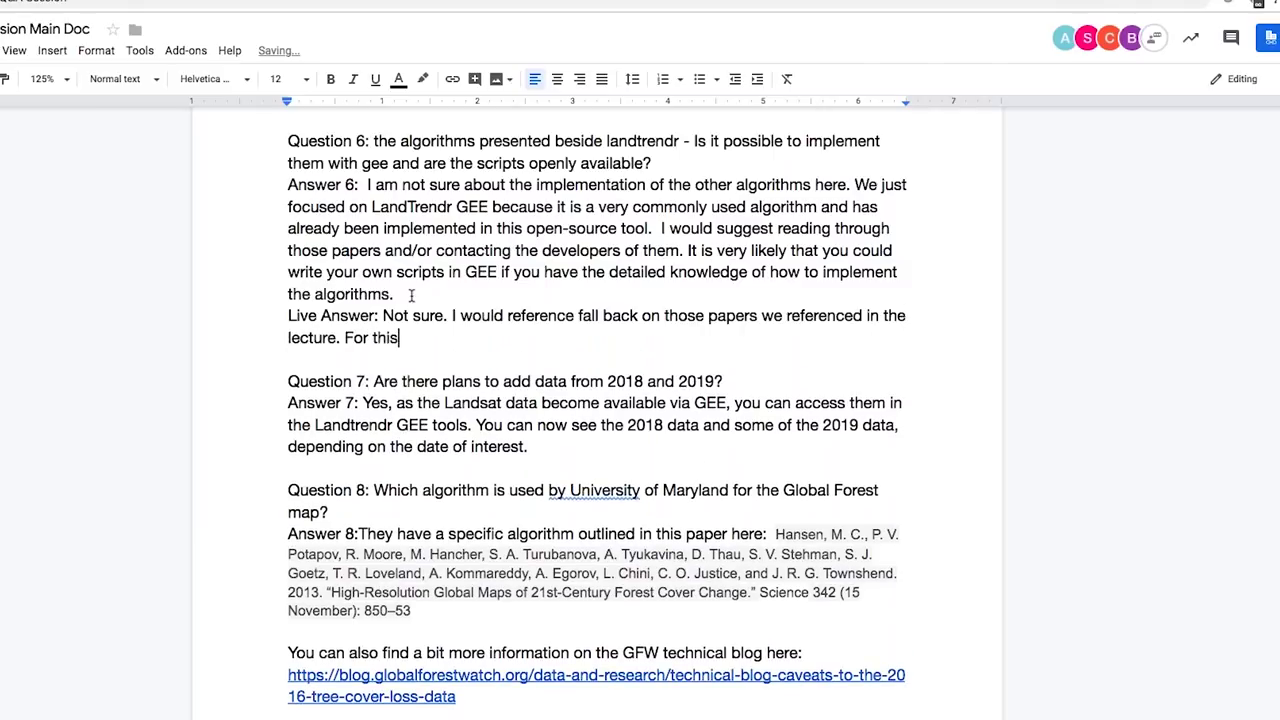
Step: Continue the answer with "training, we wanted to have a more approachable first step at looking at one of these algorithms"
{"action": "type", "text": " training, we wanted to "}
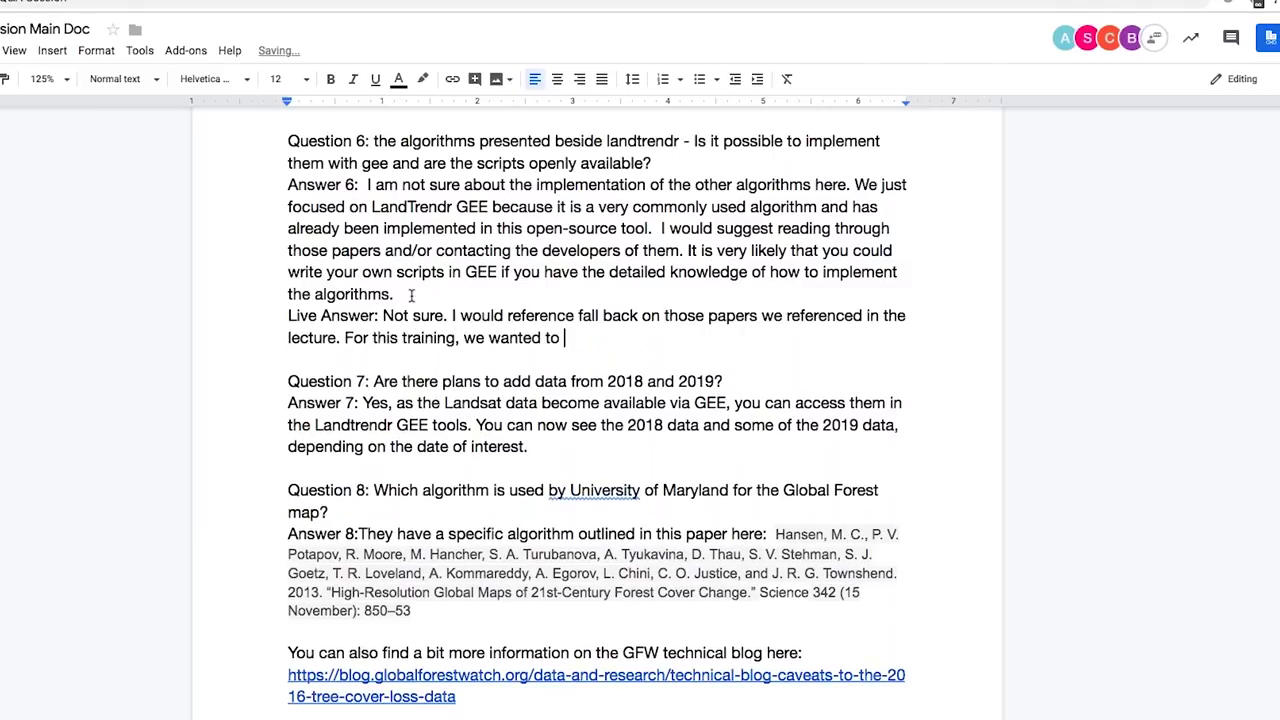
{"action": "type", "text": "have a more approacha"}
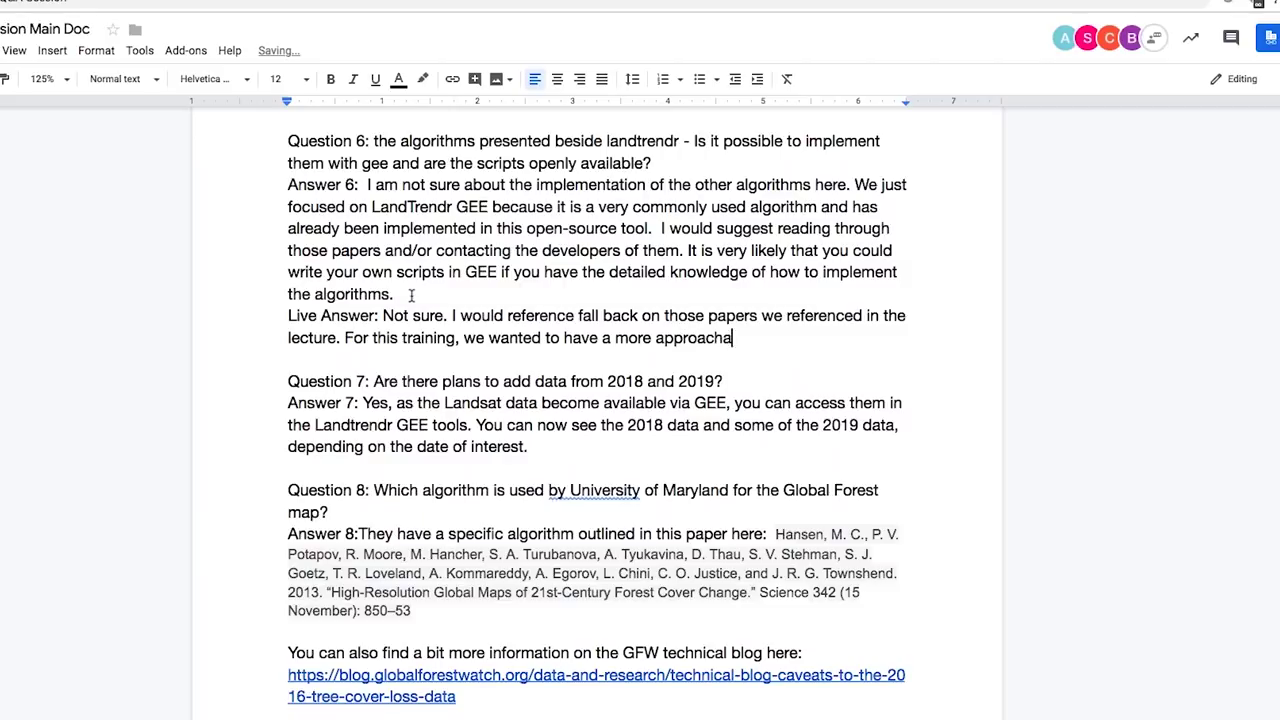
{"action": "type", "text": "ble first step at looki"}
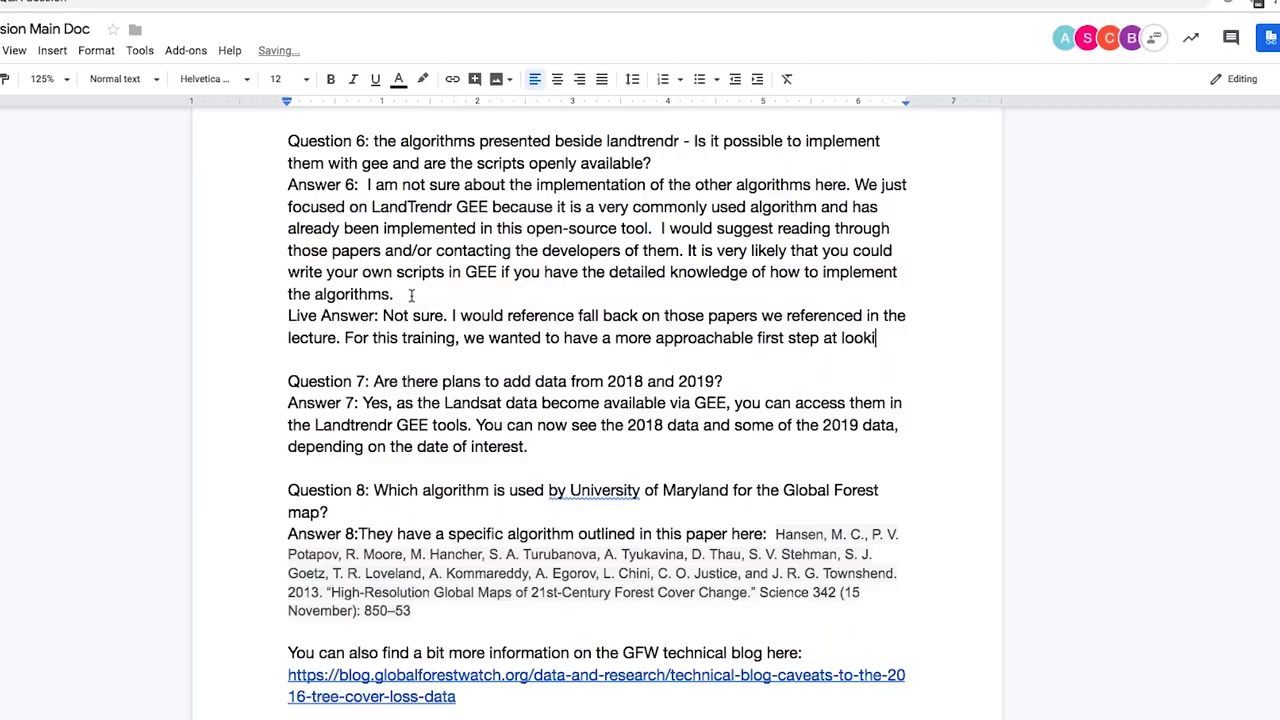
{"action": "type", "text": "ng at one of these algorit"}
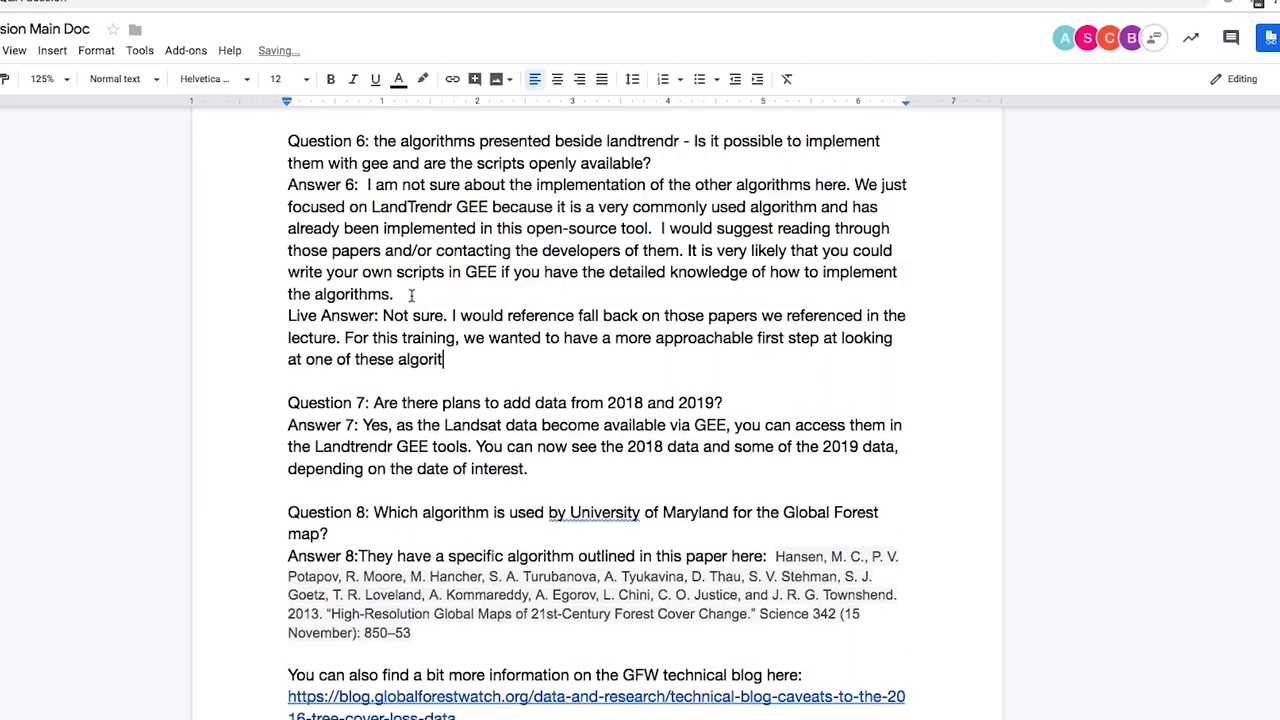
Step: Continue the answer with ", which is why we chose the UI for LandTrendr. But I would suggest reading through those papers and contacting the developers. It's very likely"
{"action": "type", "text": "hms, which is whi"}
{"action": "key", "text": "BackSpace"}
{"action": "type", "text": "y we chose the UI for LandTrendr. But I would suggest reading through those papers and contacting the developers. It's very likely you could use those algorithms with your own coding - w"}
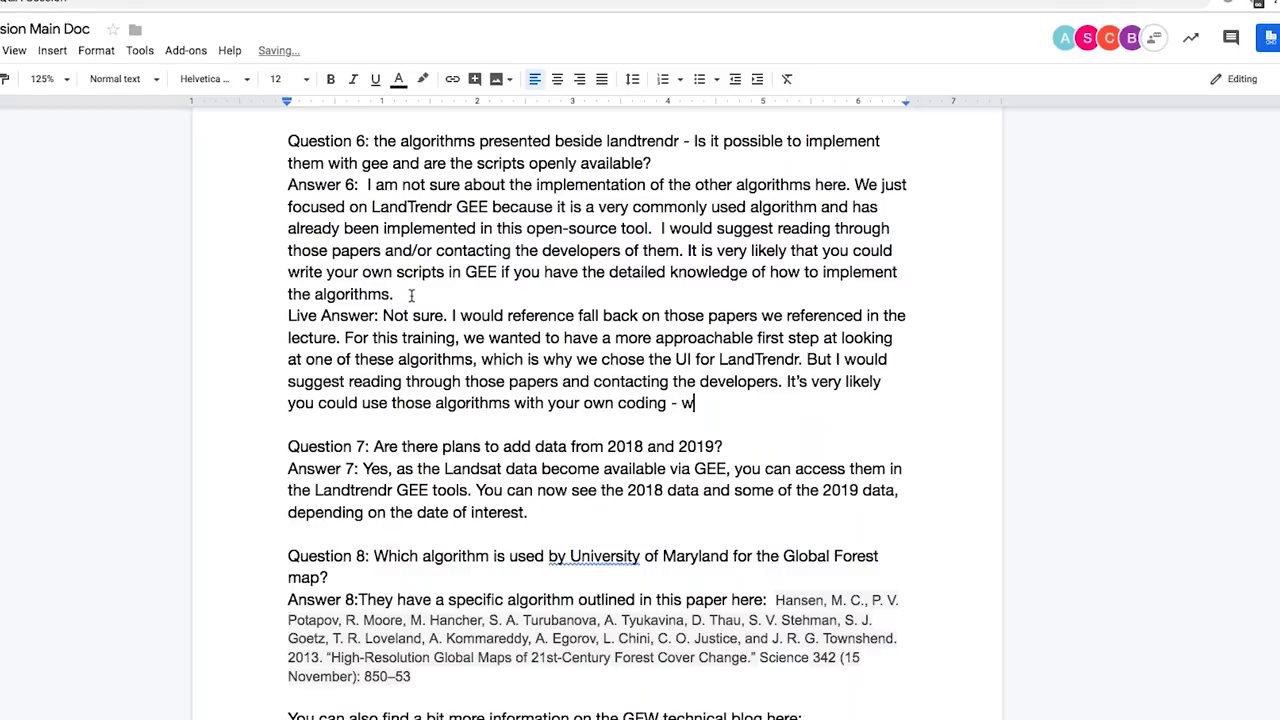
Step: Continue the answer with "whether it's Javascript or R. R has a lot of packages to run change detection algorithms"
{"action": "type", "text": "hether i"}
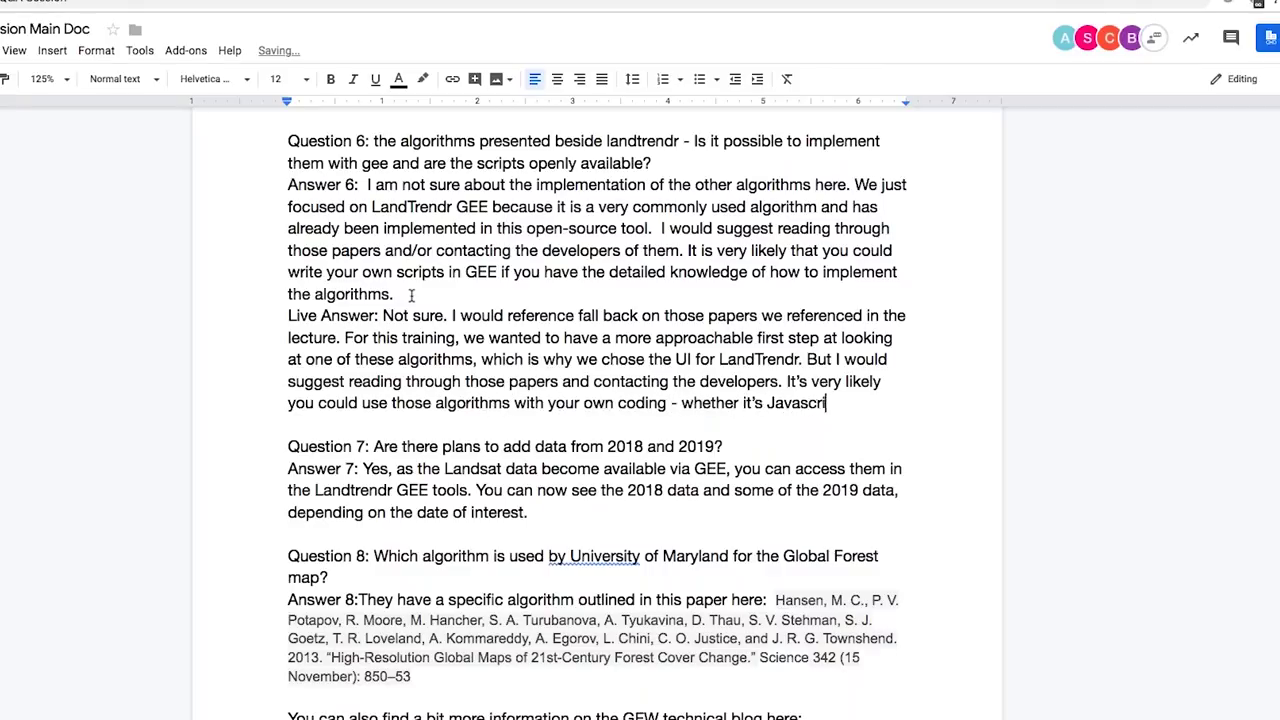
{"action": "type", "text": "t's Javascript or R. The"}
{"action": "key", "text": "BackSpace"}
{"action": "key", "text": "BackSpace"}
{"action": "key", "text": "BackSpace"}
{"action": "type", "text": "R has a lot of pack"}
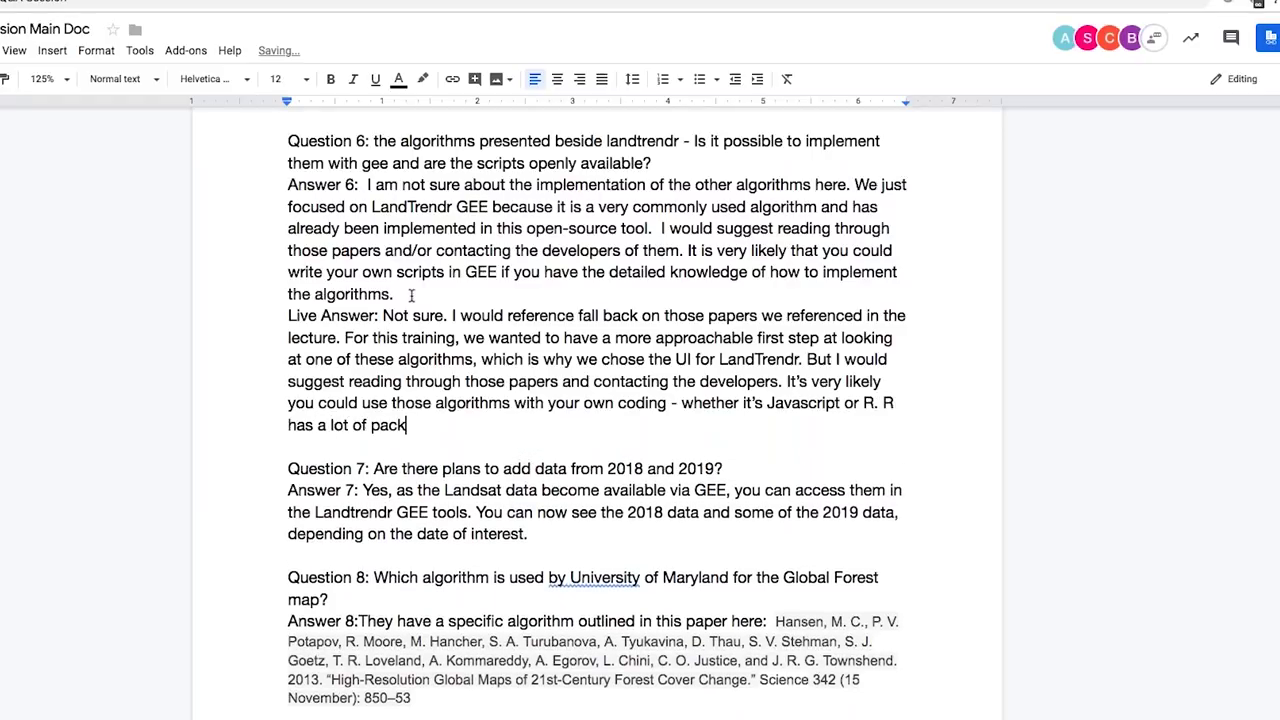
{"action": "type", "text": "ages to run change "}
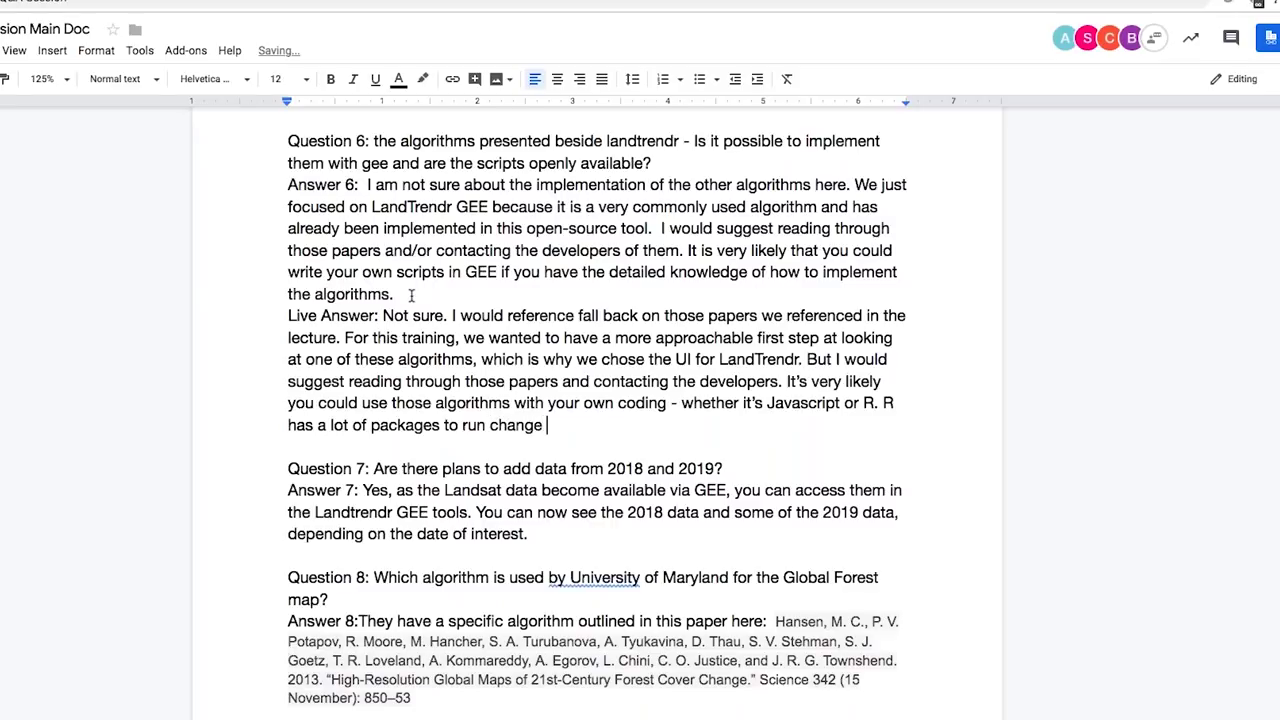
{"action": "type", "text": "detection algorithms "}
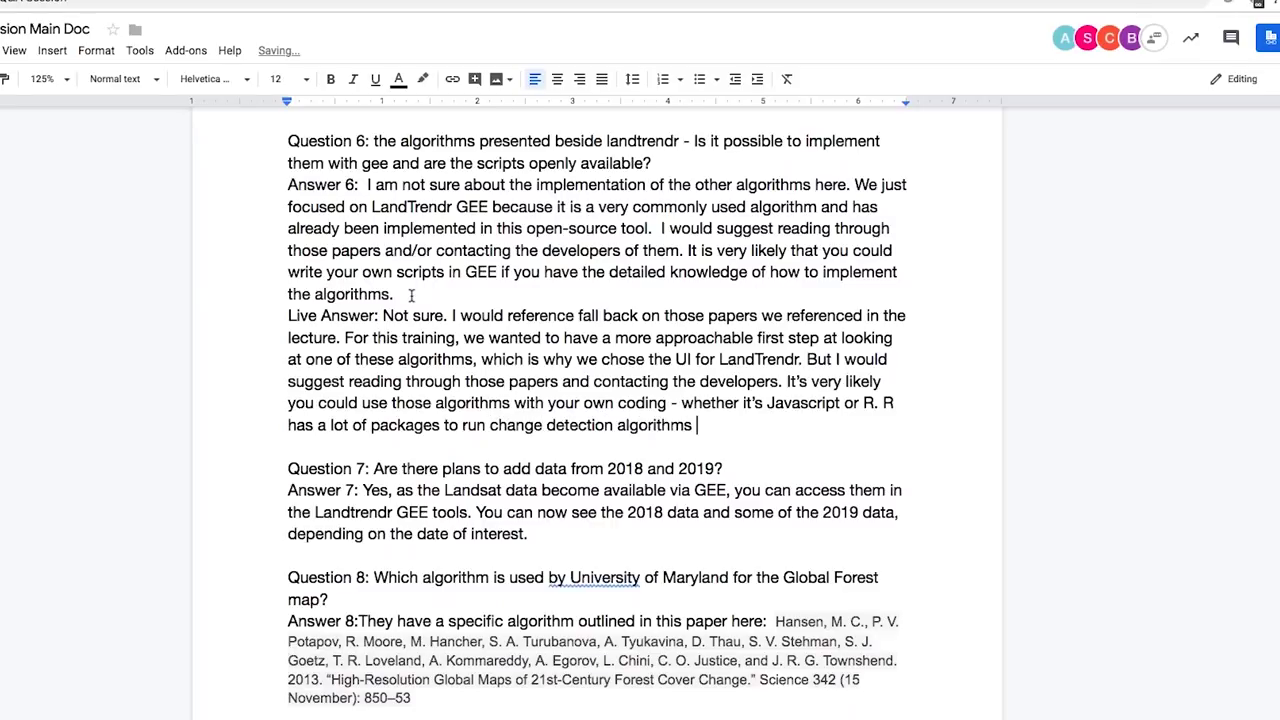
Step: Complete the sentence with ", such as random forest, which we did an ARSET training on recently."
{"action": "type", "text": ", such as random"}
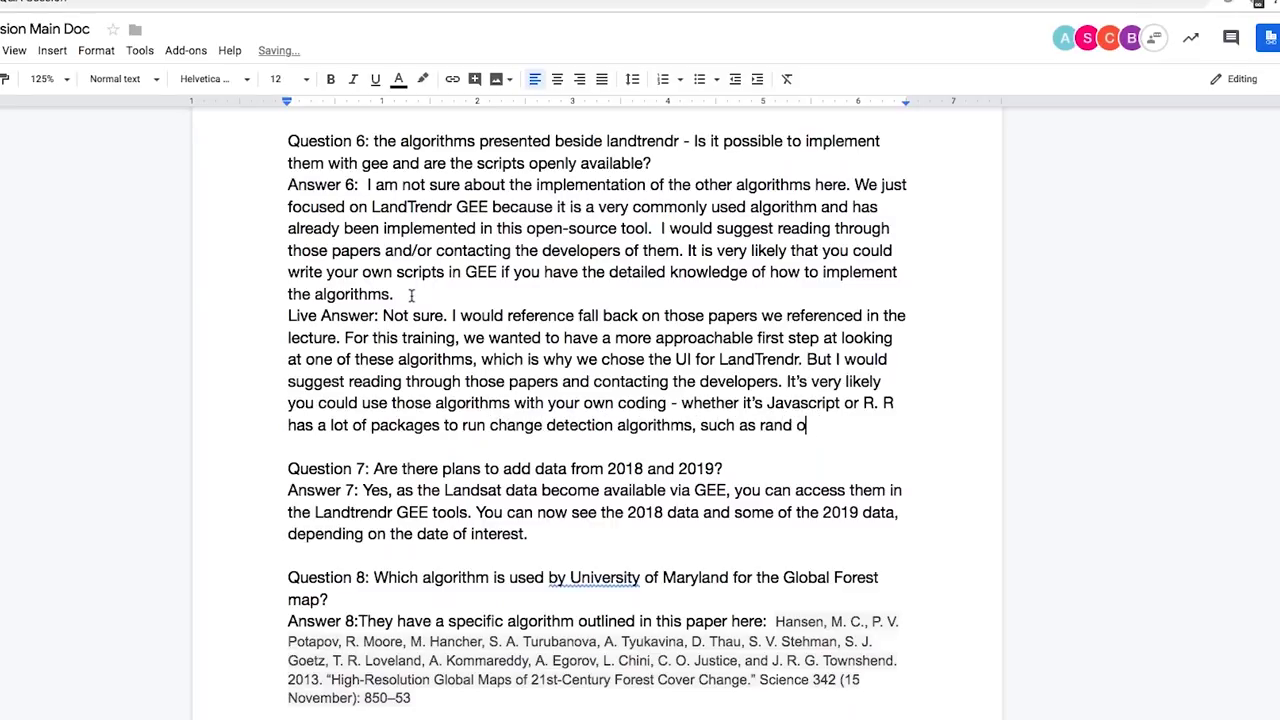
{"action": "type", "text": " forest, which we d"}
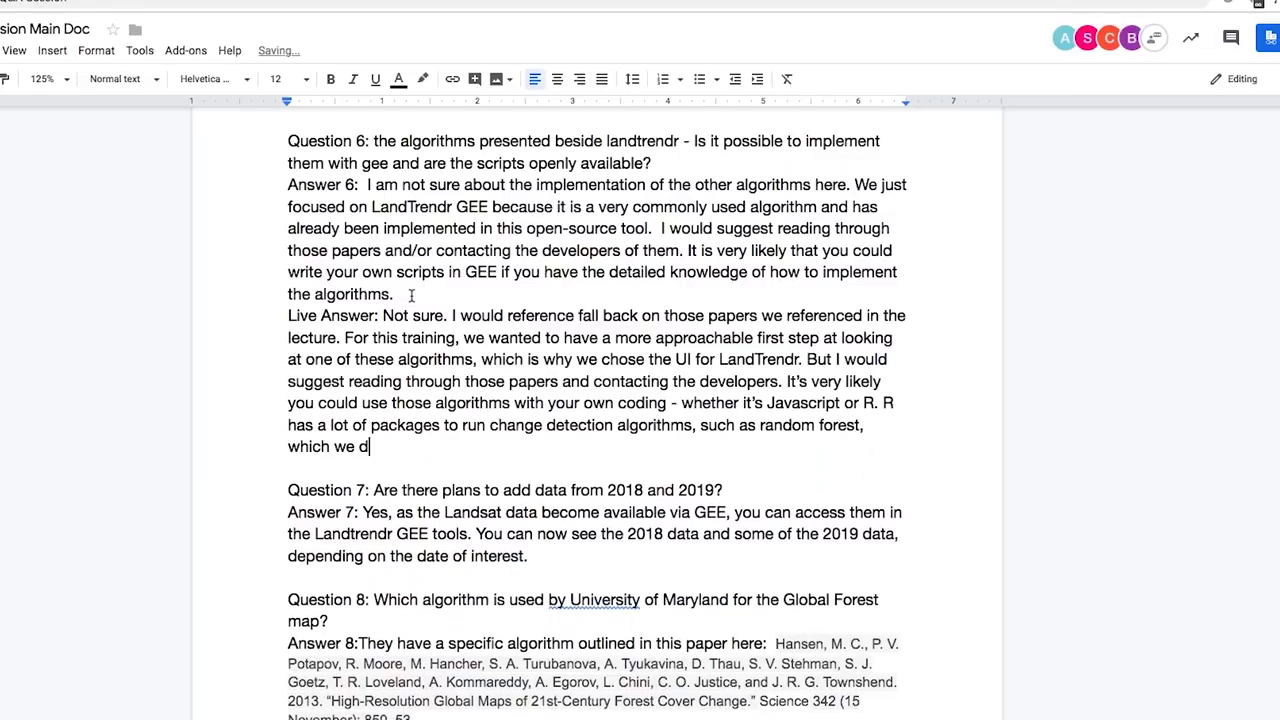
{"action": "type", "text": "id a br"}
{"action": "key", "text": "BackSpace"}
{"action": "key", "text": "BackSpace"}
{"action": "key", "text": "BackSpace"}
{"action": "type", "text": "n ARSET training on recently. I"}
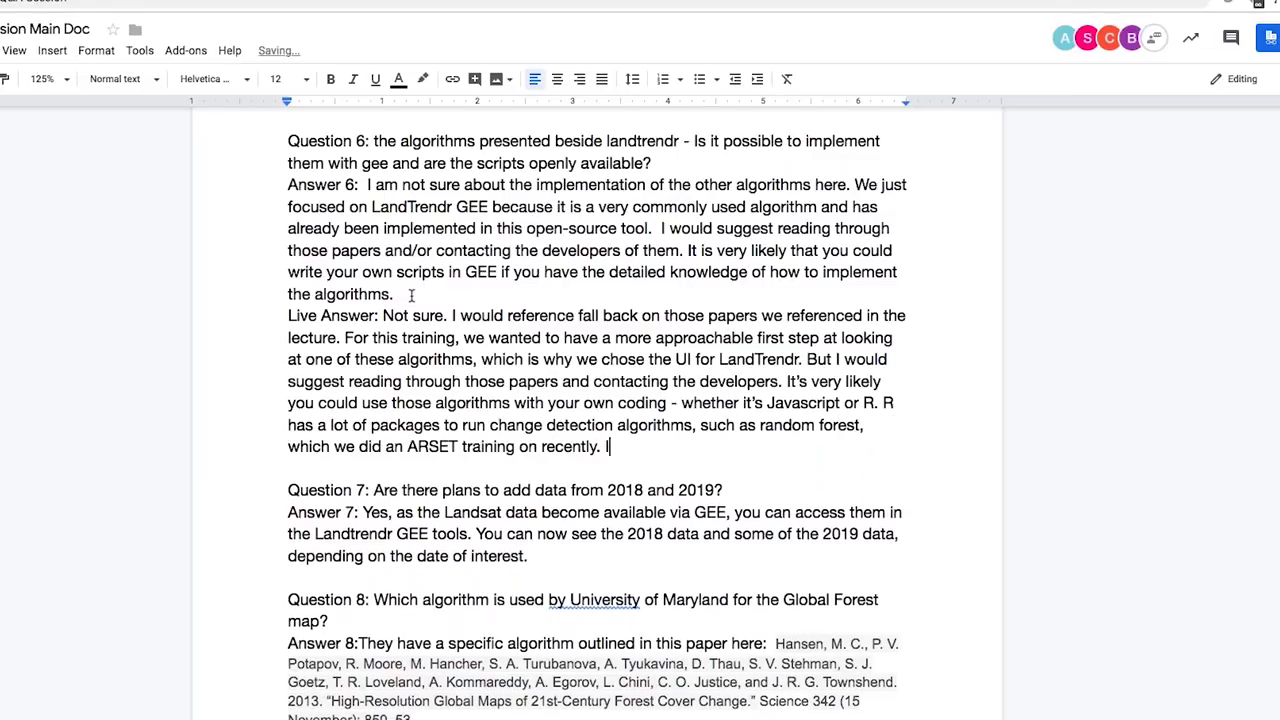
Step: Finish Answer 6's live answer with "I would do a little digging if you're interested in running some of these algorithms on your own."
{"action": "type", "text": " would do a little dig"}
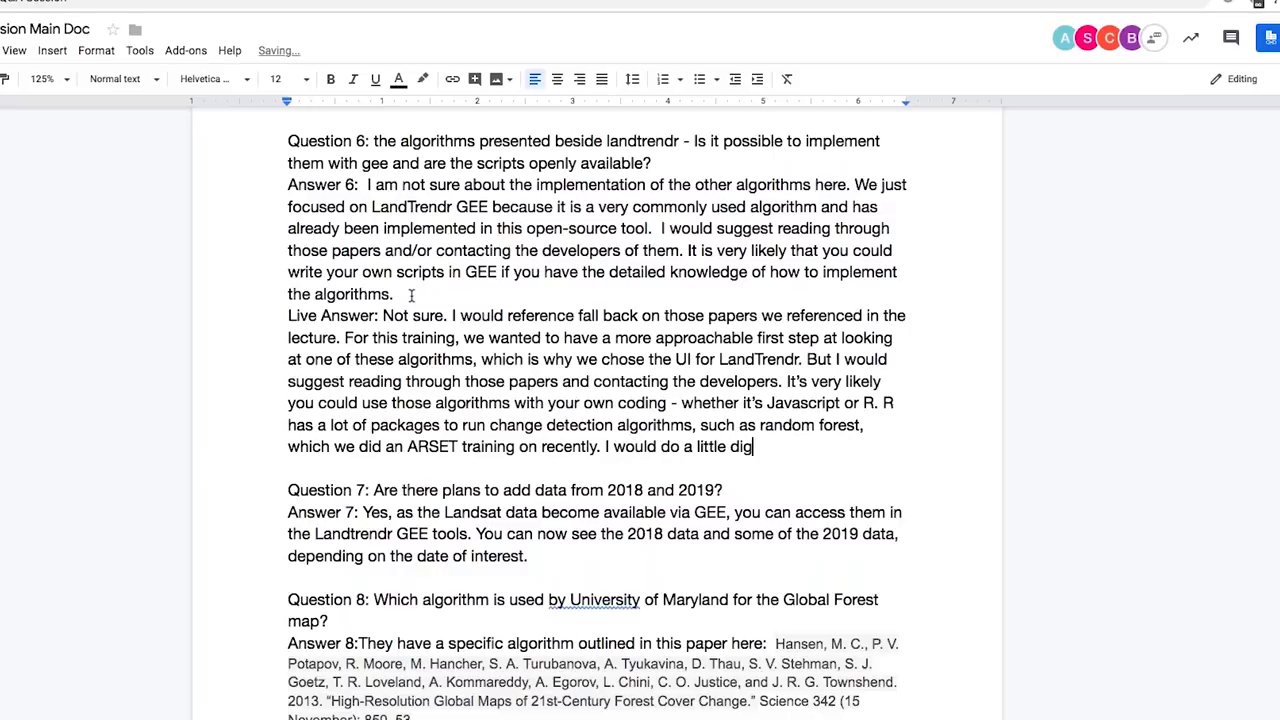
{"action": "type", "text": "ging if you're inters"}
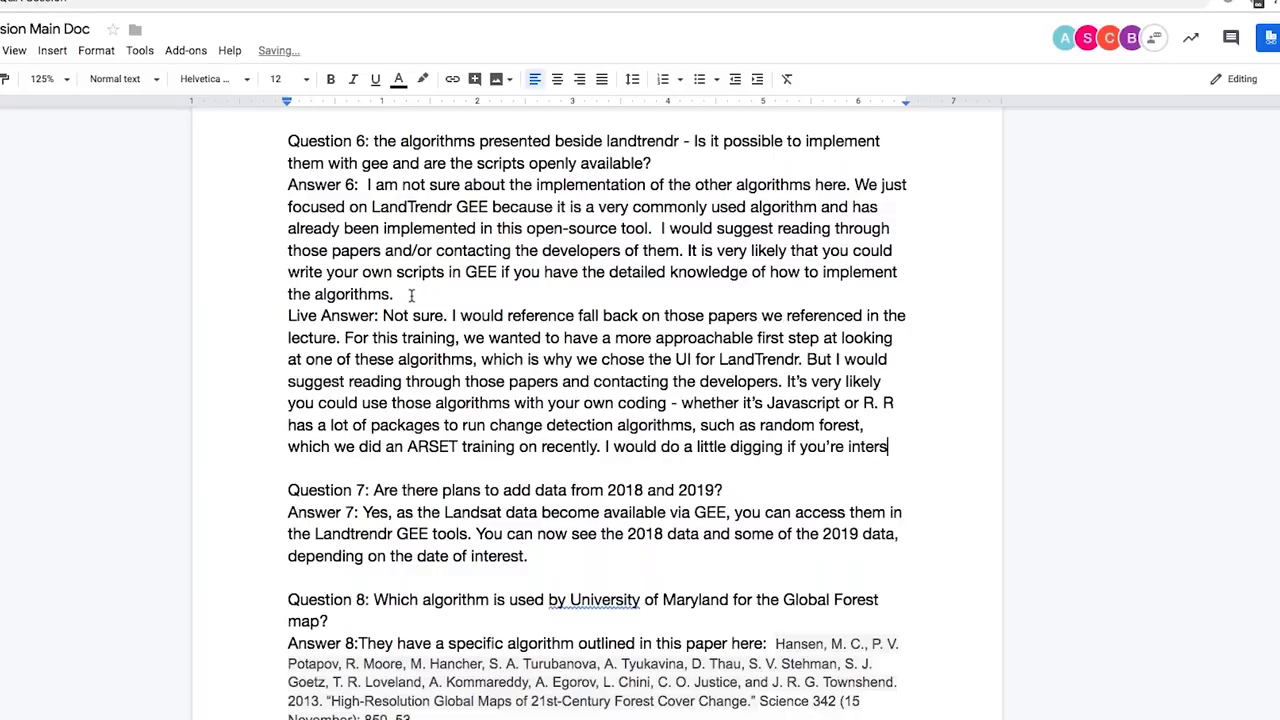
{"action": "type", "text": "sted in running som"}
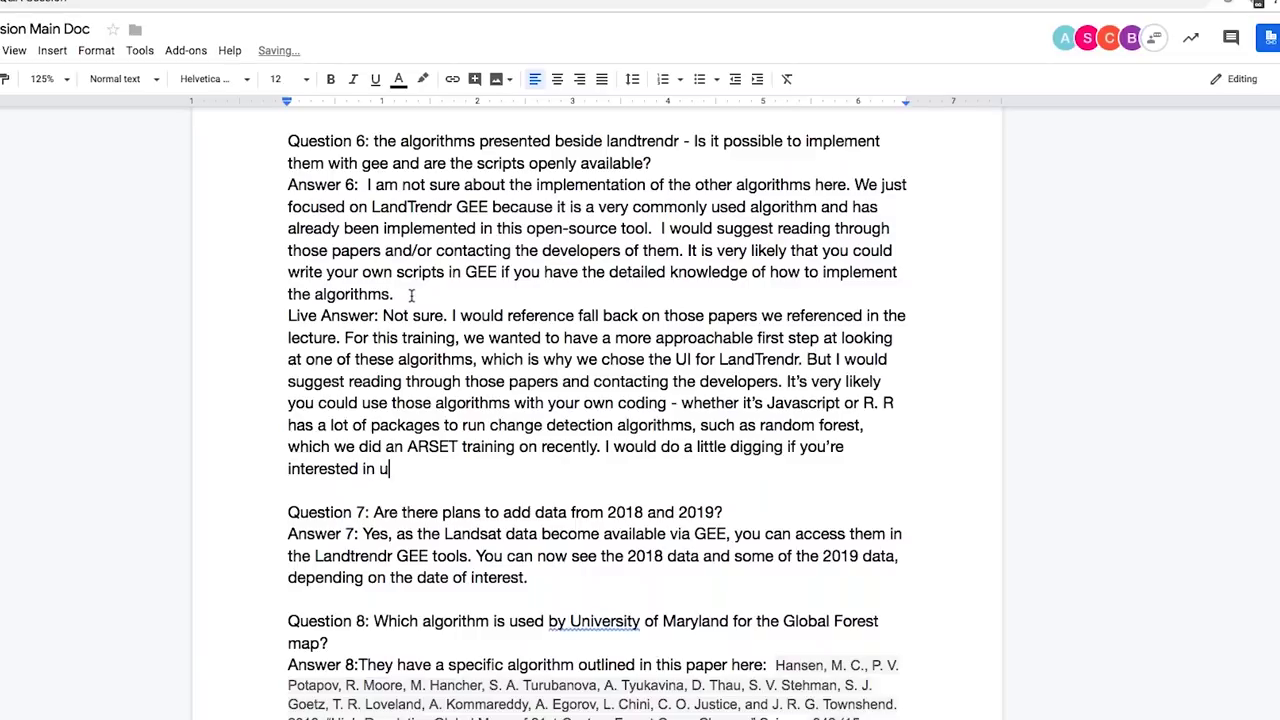
{"action": "type", "text": "e of these a"}
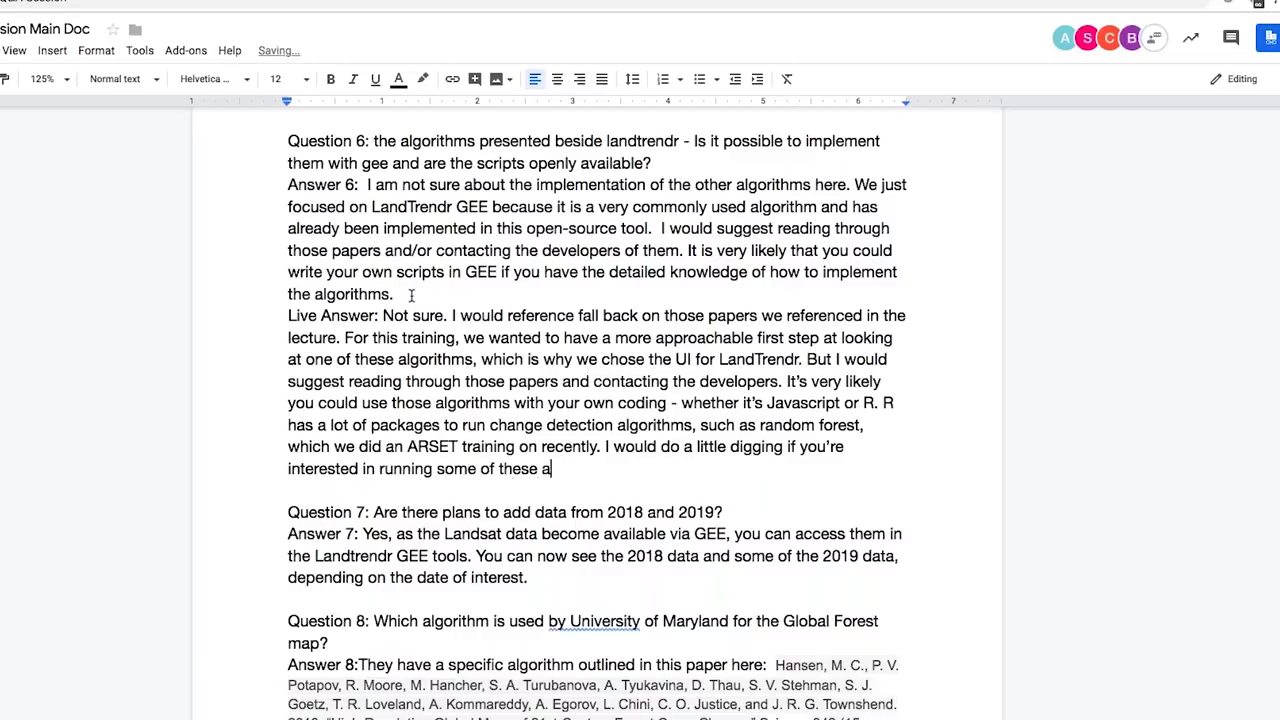
{"action": "type", "text": "lgorithms on your own."}
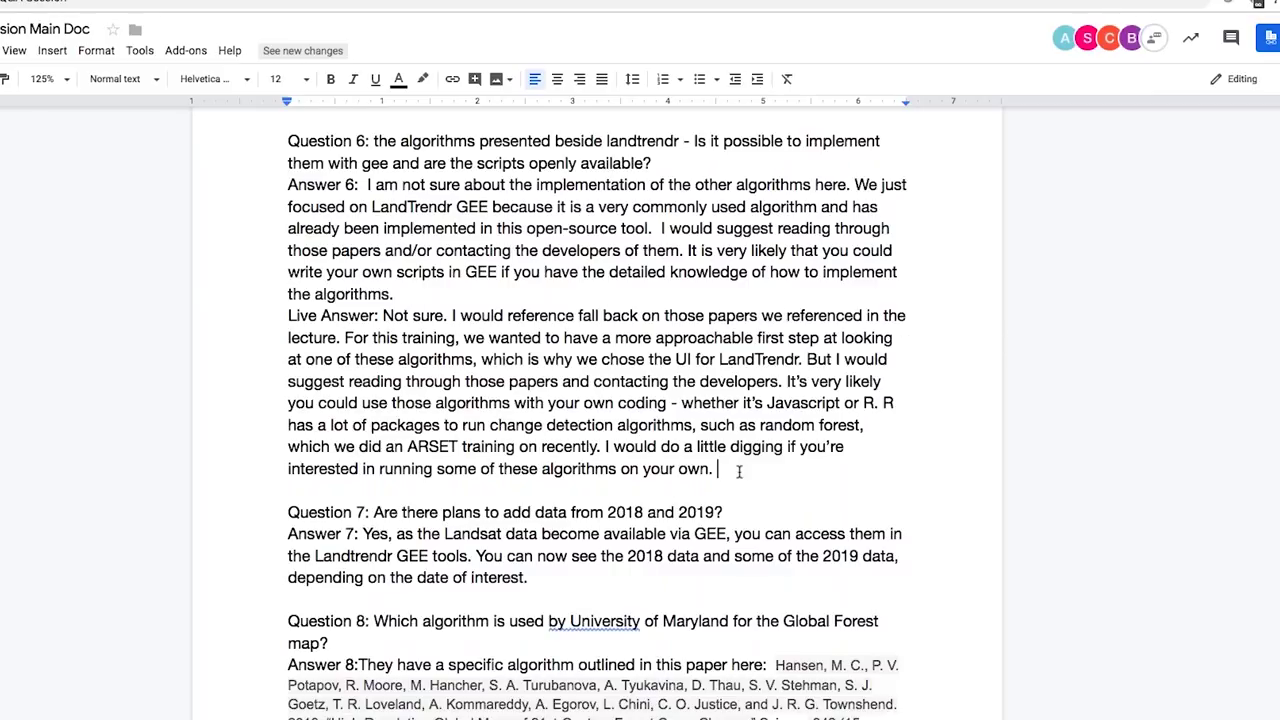
Step: Start a line below Answer 7: "Live Answer: short answer is yes. If you're playing around with LandTrendr UI with"
{"action": "scroll", "coordinate": [650, 507], "scroll_direction": "down", "scroll_amount": 2}
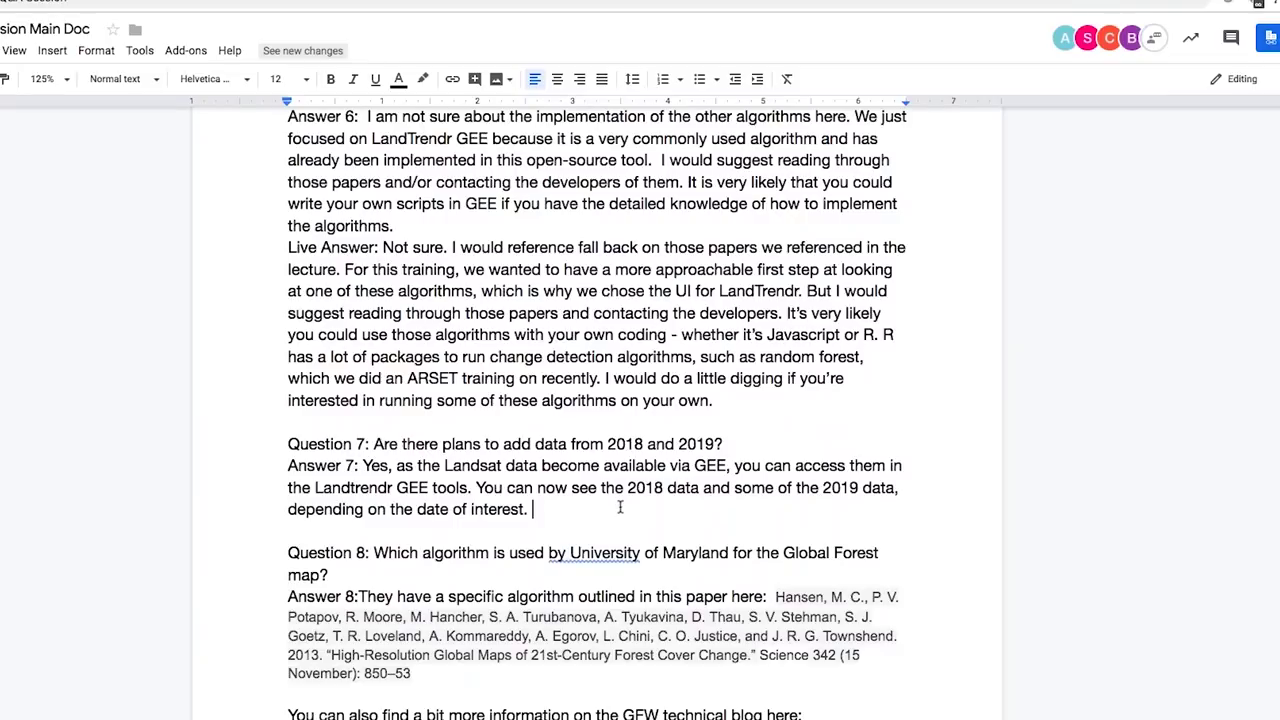
{"action": "scroll", "coordinate": [620, 507], "scroll_direction": "down", "scroll_amount": 6}
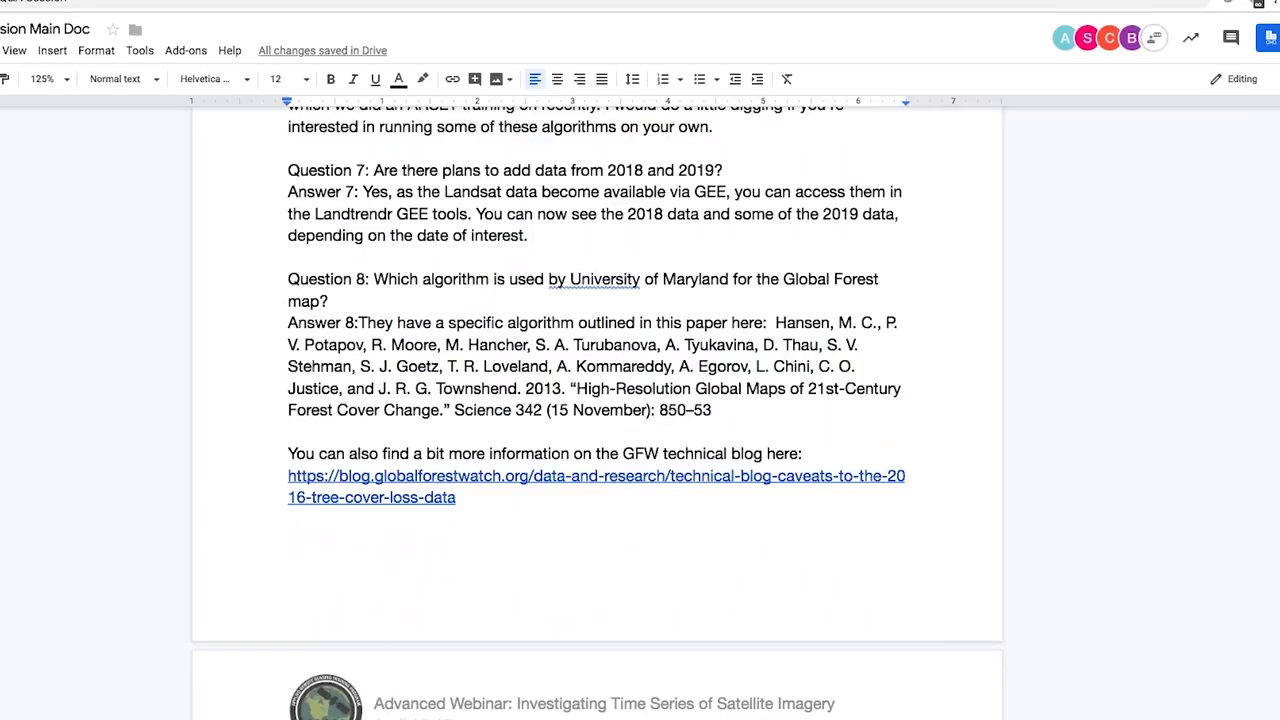
{"action": "left_click", "coordinate": [567, 230]}
{"action": "key", "text": "Return"}
{"action": "type", "text": "Live Answer: short answer is yes. If you're playing around with LandTrendr UI with ch"}
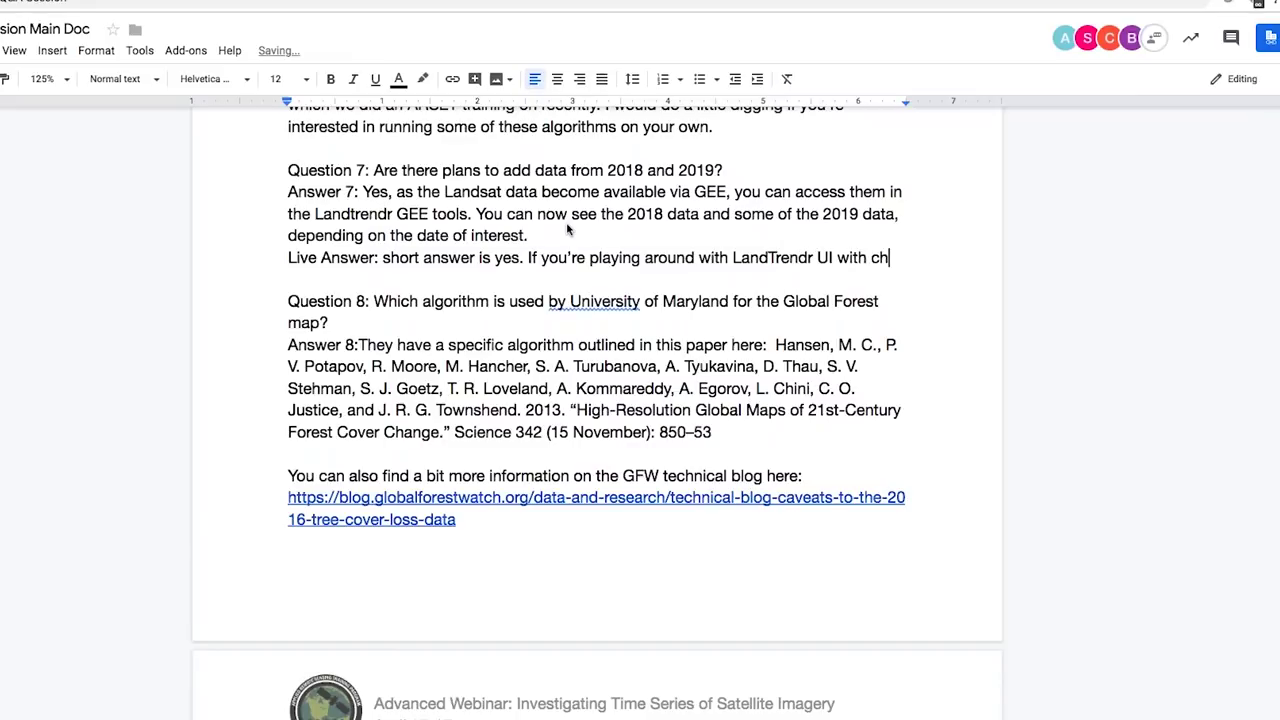
Step: Continue Answer 7's live answer with "change mapper and series (change mapper may be to 2018) - because the LandTrendr UI"
{"action": "type", "text": "ange am"}
{"action": "key", "text": "BackSpace"}
{"action": "key", "text": "BackSpace"}
{"action": "type", "text": "mapper and series (change mapper may be to 01"}
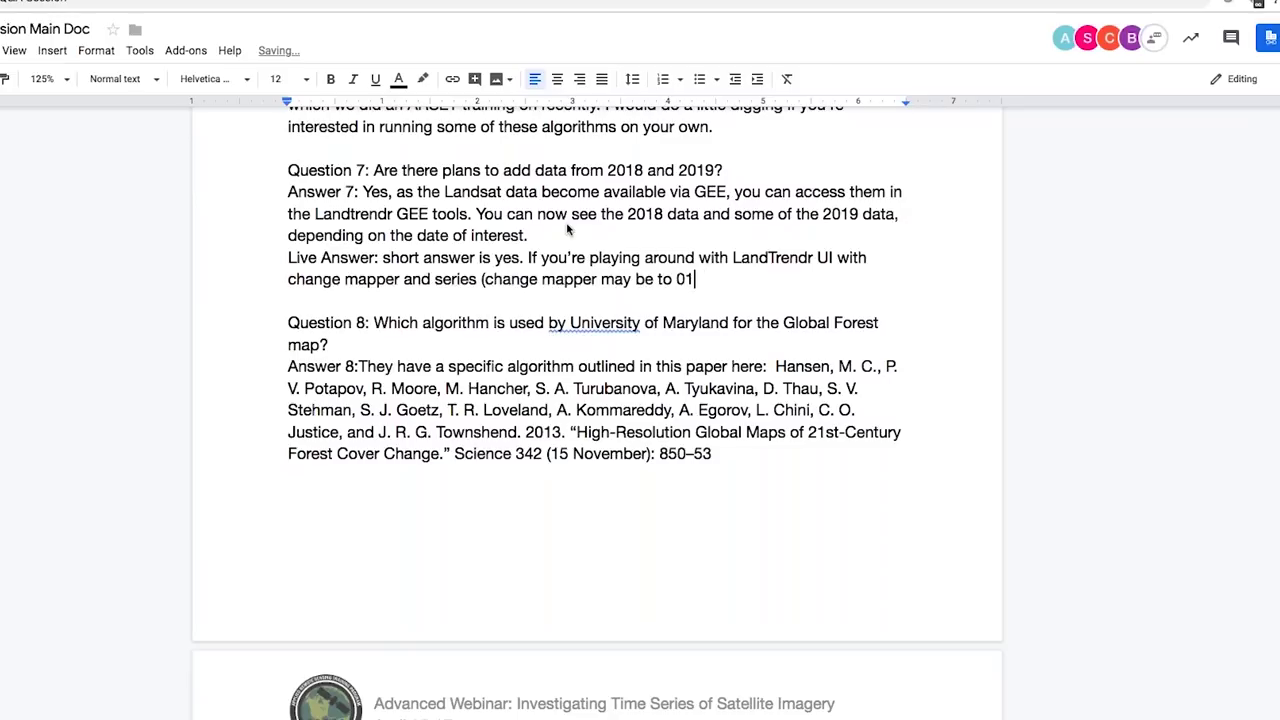
{"action": "key", "text": "BackSpace"}
{"action": "key", "text": "BackSpace"}
{"action": "type", "text": "2018) - because hte"}
{"action": "key", "text": "BackSpace"}
{"action": "key", "text": "BackSpace"}
{"action": "key", "text": "BackSpace"}
{"action": "type", "text": "the LandTrendr UI"}
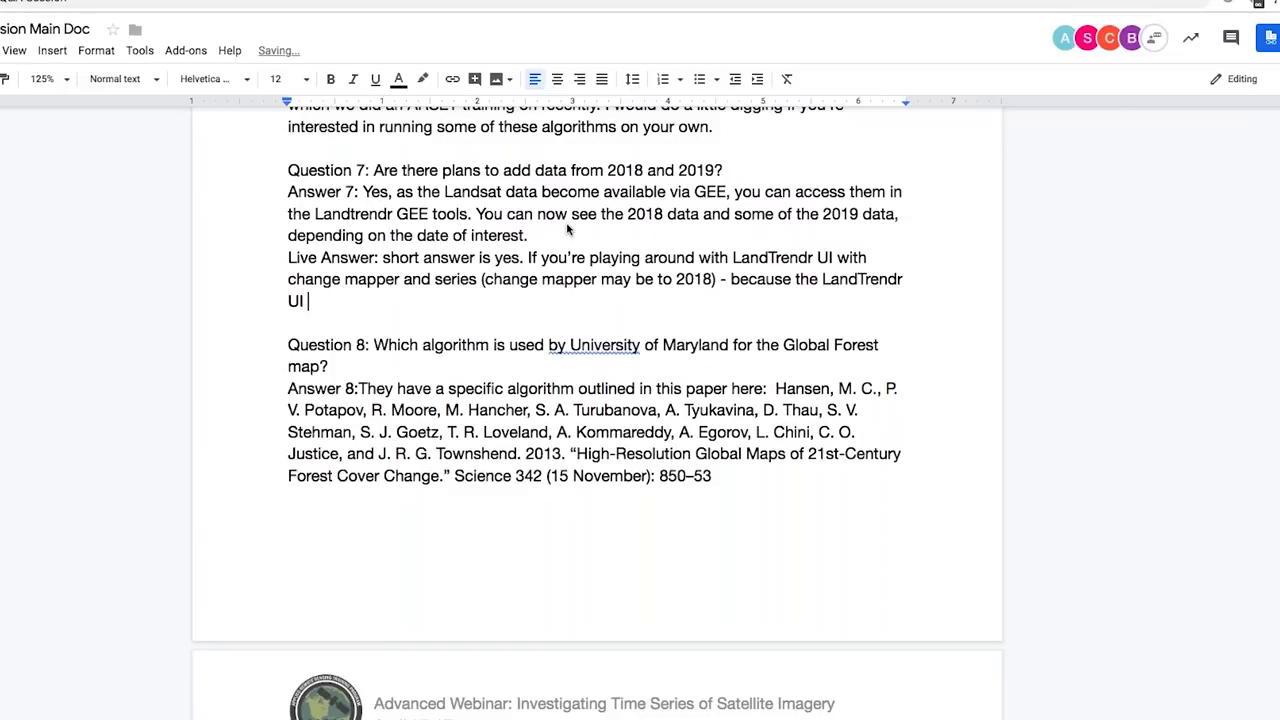
Step: Complete the sentence with "is built of GEE, as soon as the data is pulled into GEE, I believe it can be used in this interface."
{"action": "type", "text": " is built of GEE, as soon as the "}
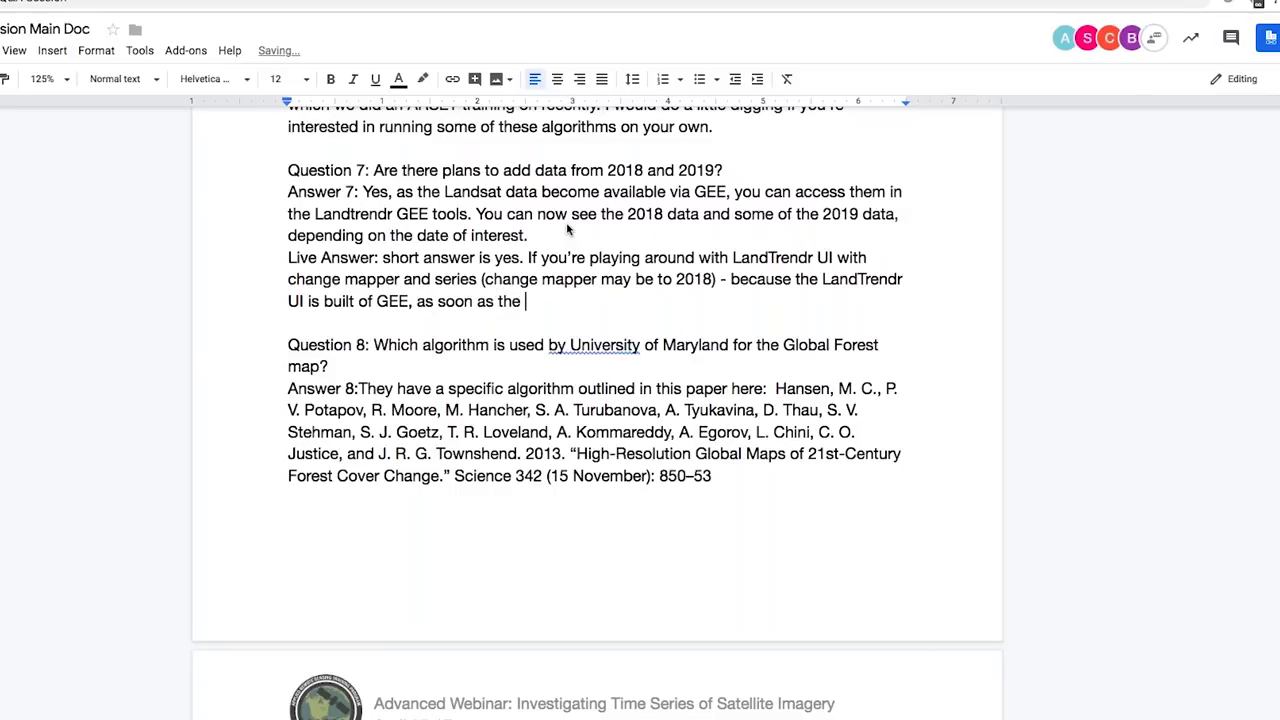
{"action": "type", "text": "data is pulled into"}
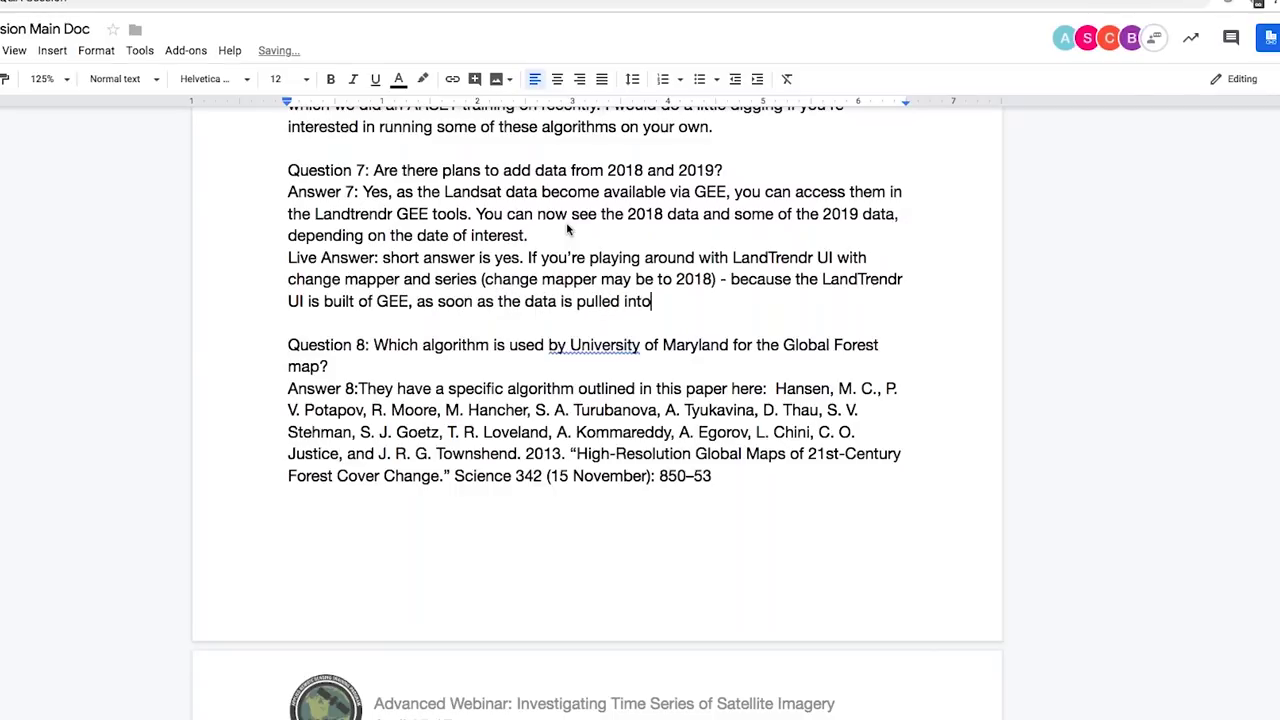
{"action": "type", "text": " GEE, I believe i"}
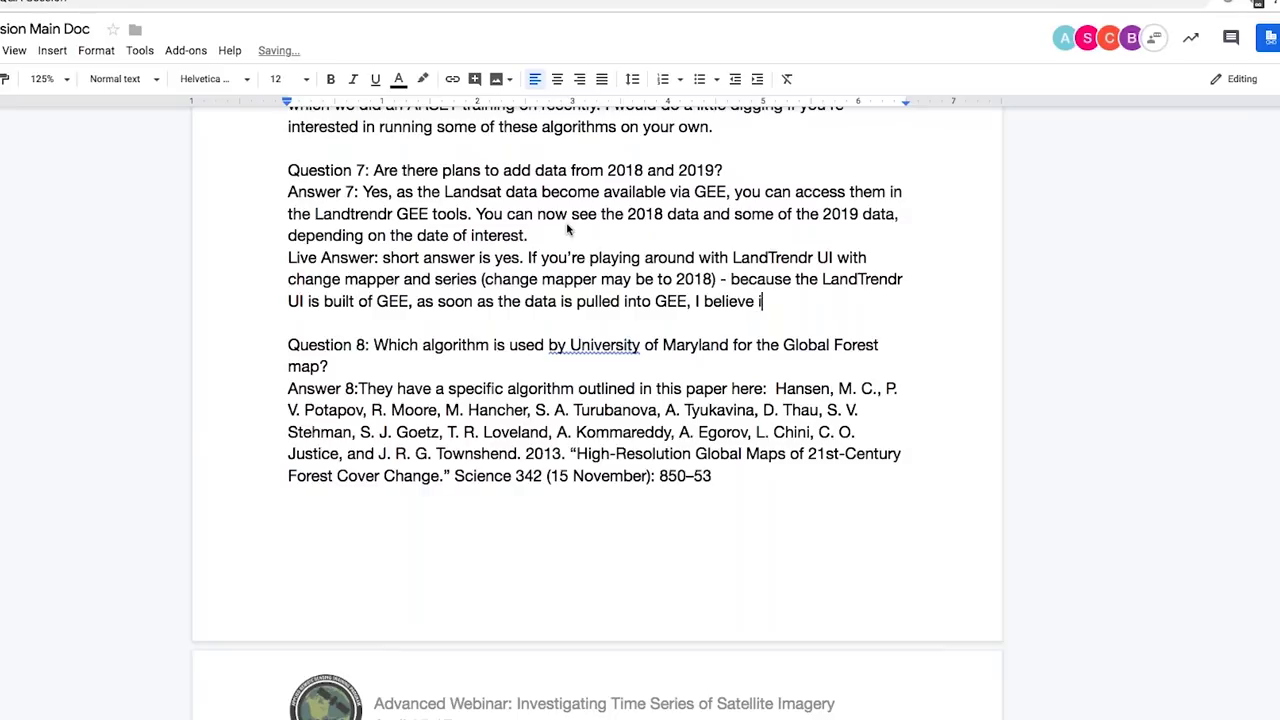
{"action": "type", "text": "t can be used in this interface. So just tak"}
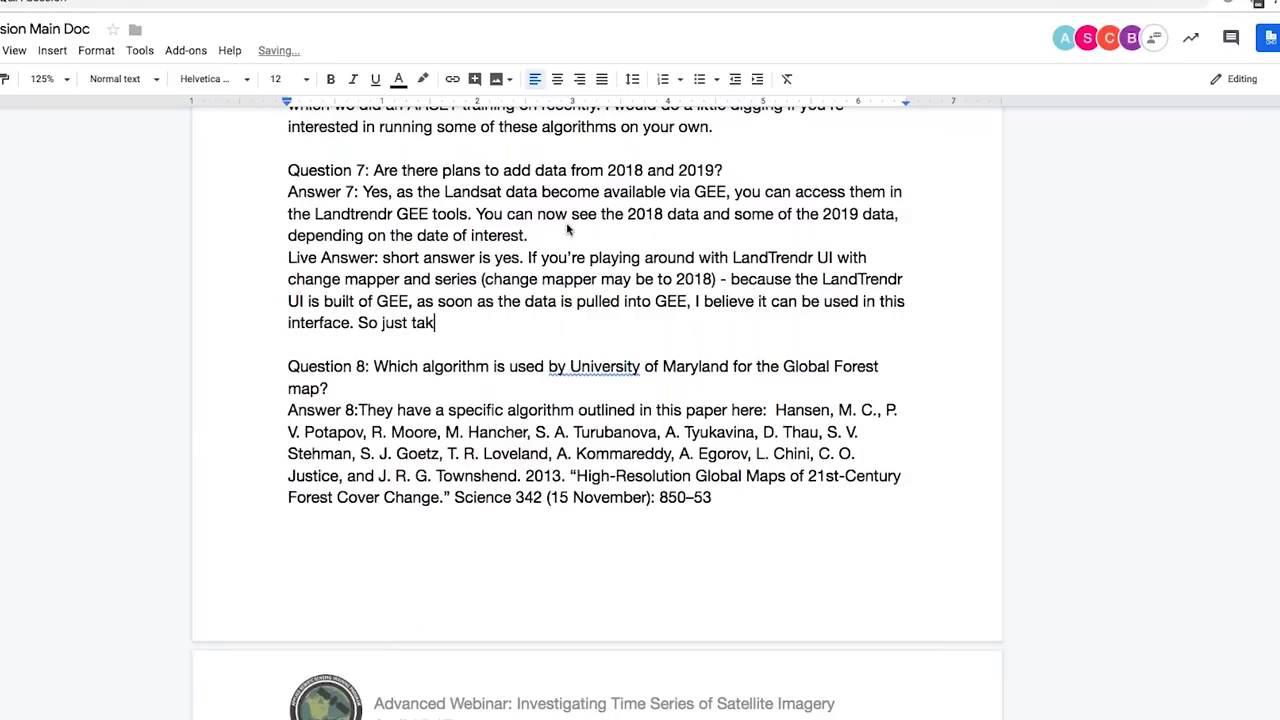
Step: Add the sentence "So just take a look at that for seeing what data are available now." to Answer 7's live answer
{"action": "type", "text": "e a look at that."}
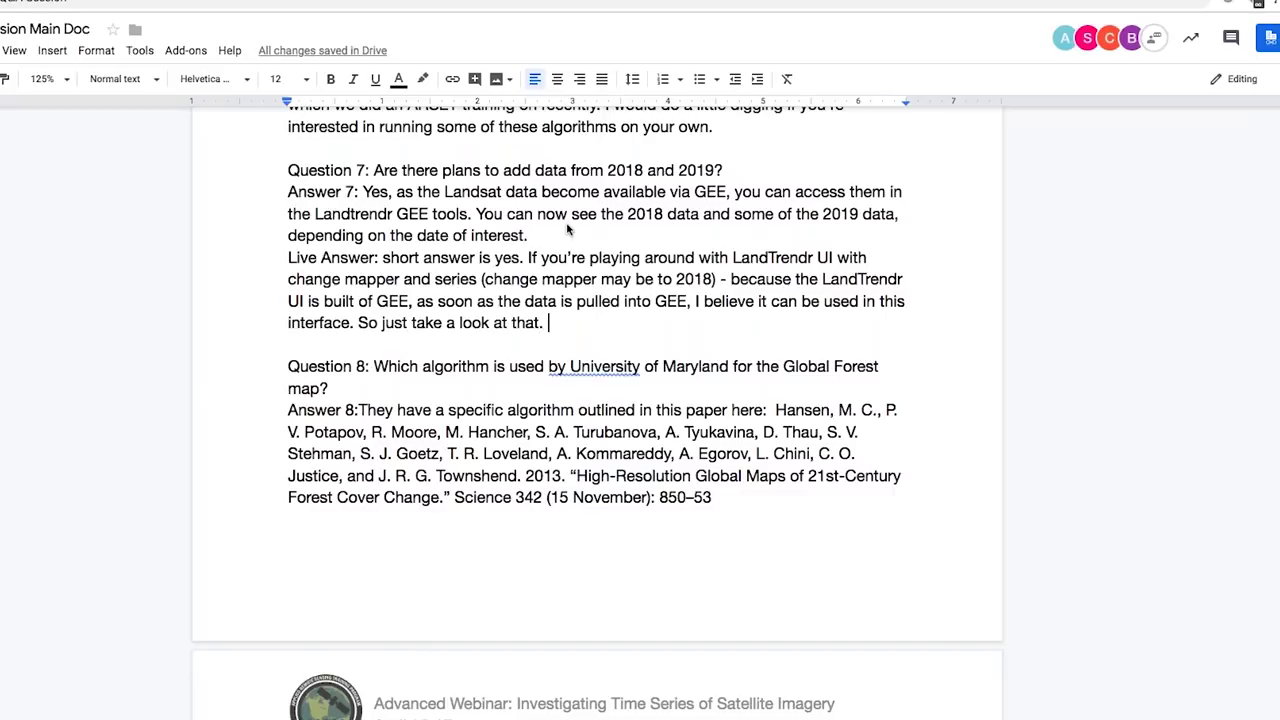
{"action": "key", "text": "BackSpace"}
{"action": "type", "text": "for seeing"}
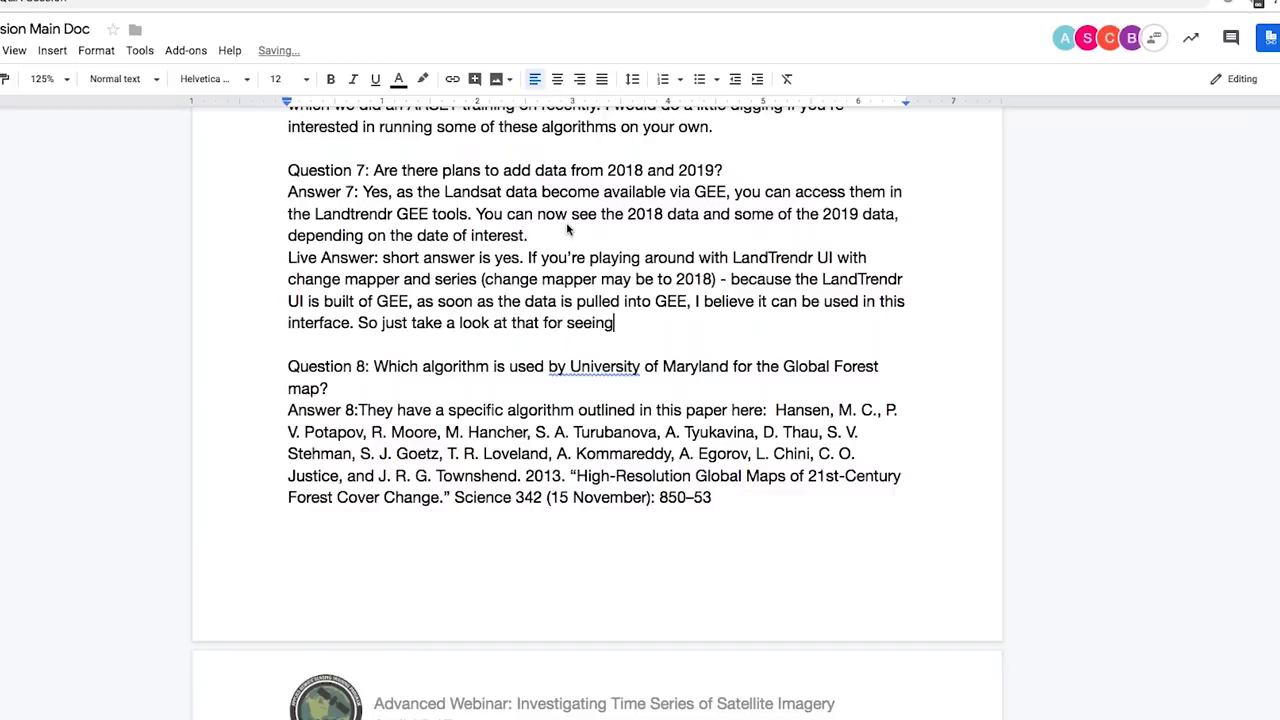
{"action": "type", "text": " what data are available now. "}
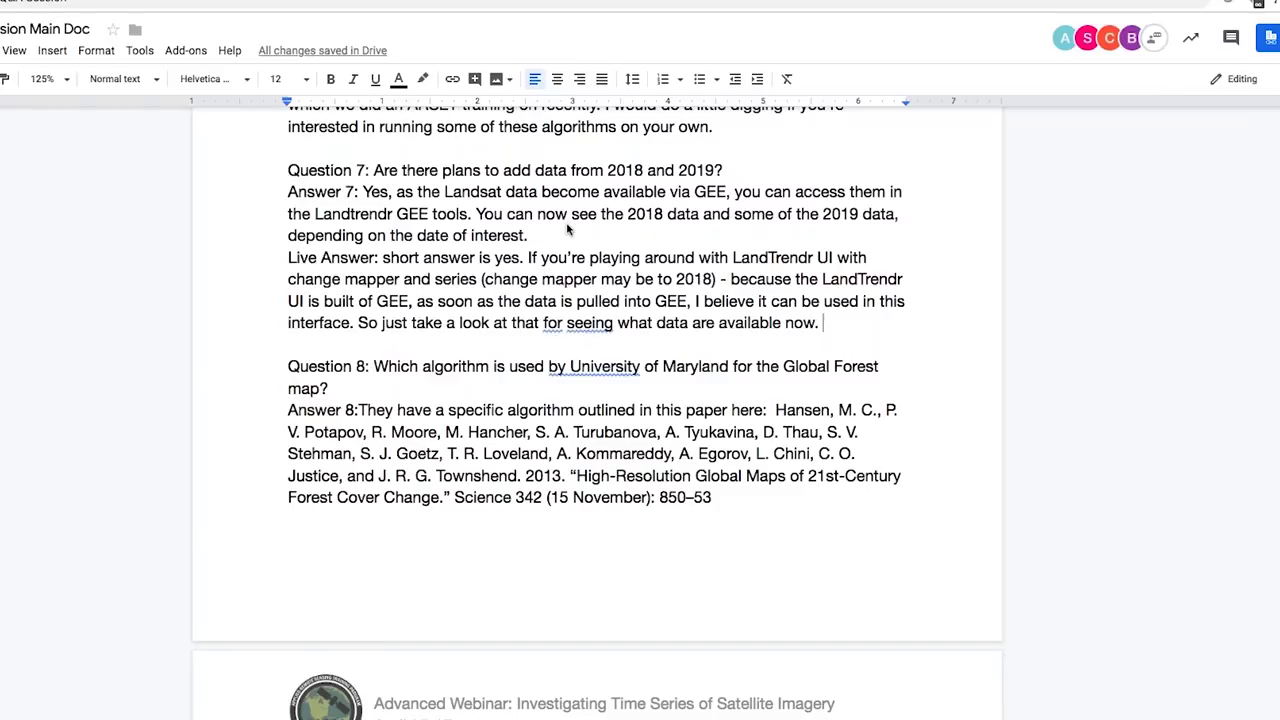
Step: Finish Answer 7's live answer with "It's pretty quick in terms of time images are taken and included in the GEE collection."
{"action": "type", "text": "It's pretty quick in"}
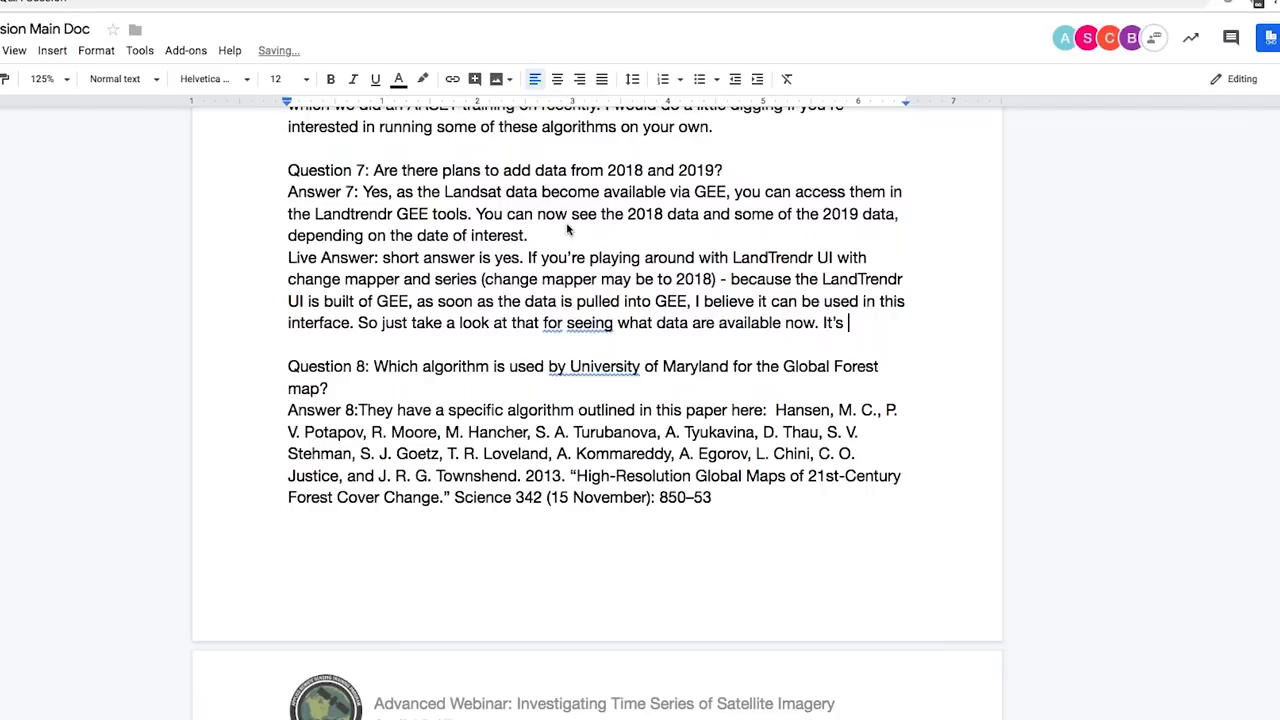
{"action": "type", "text": " term"}
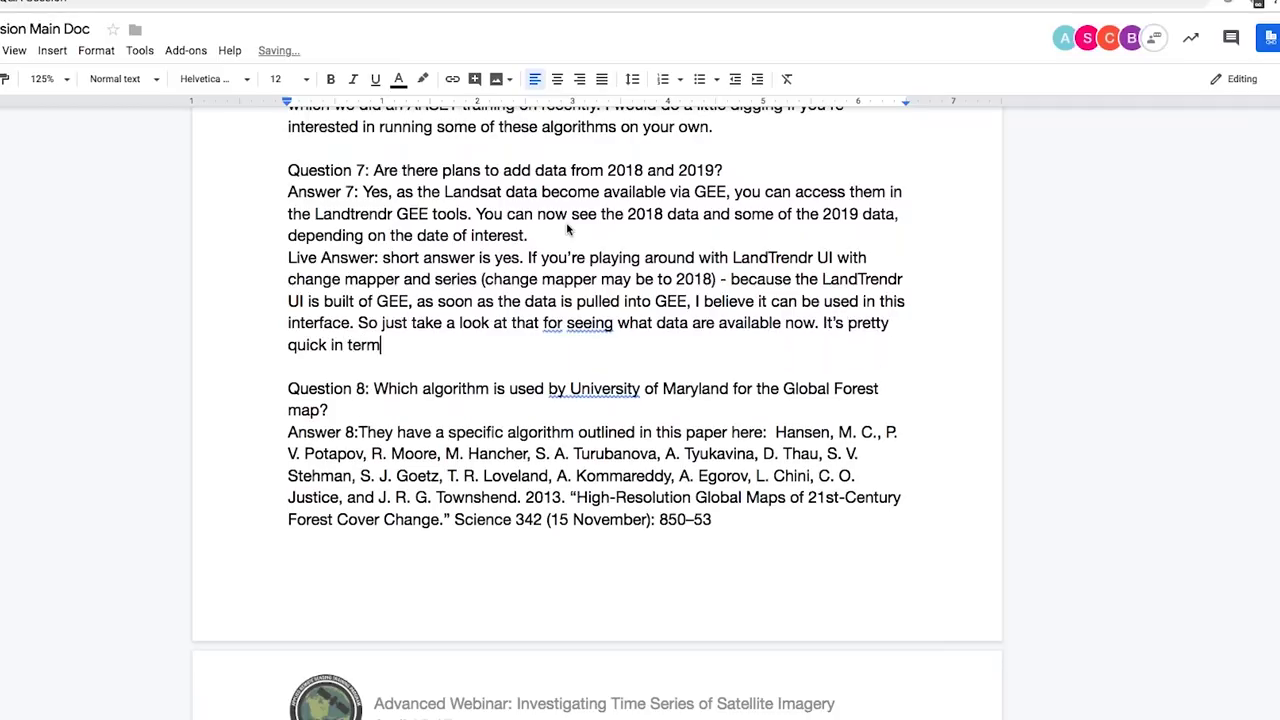
{"action": "type", "text": "s of time images are taken and incl"}
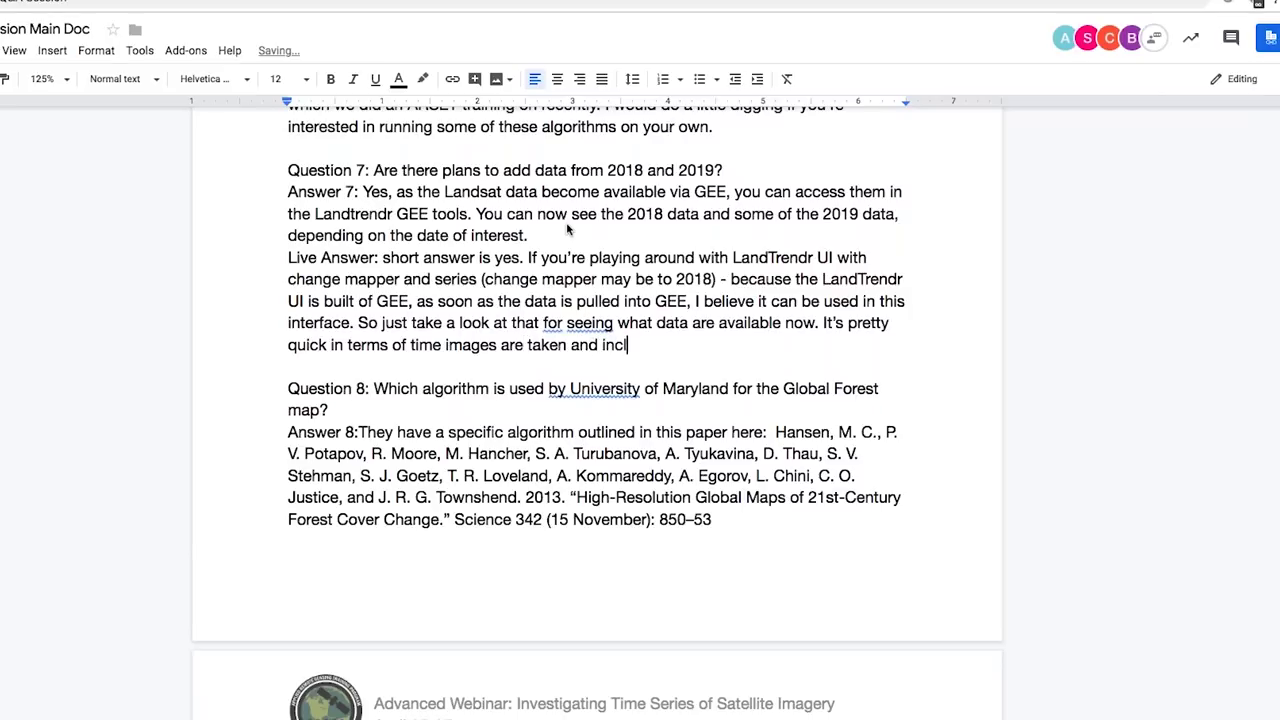
{"action": "type", "text": "uded in the GEE collection."}
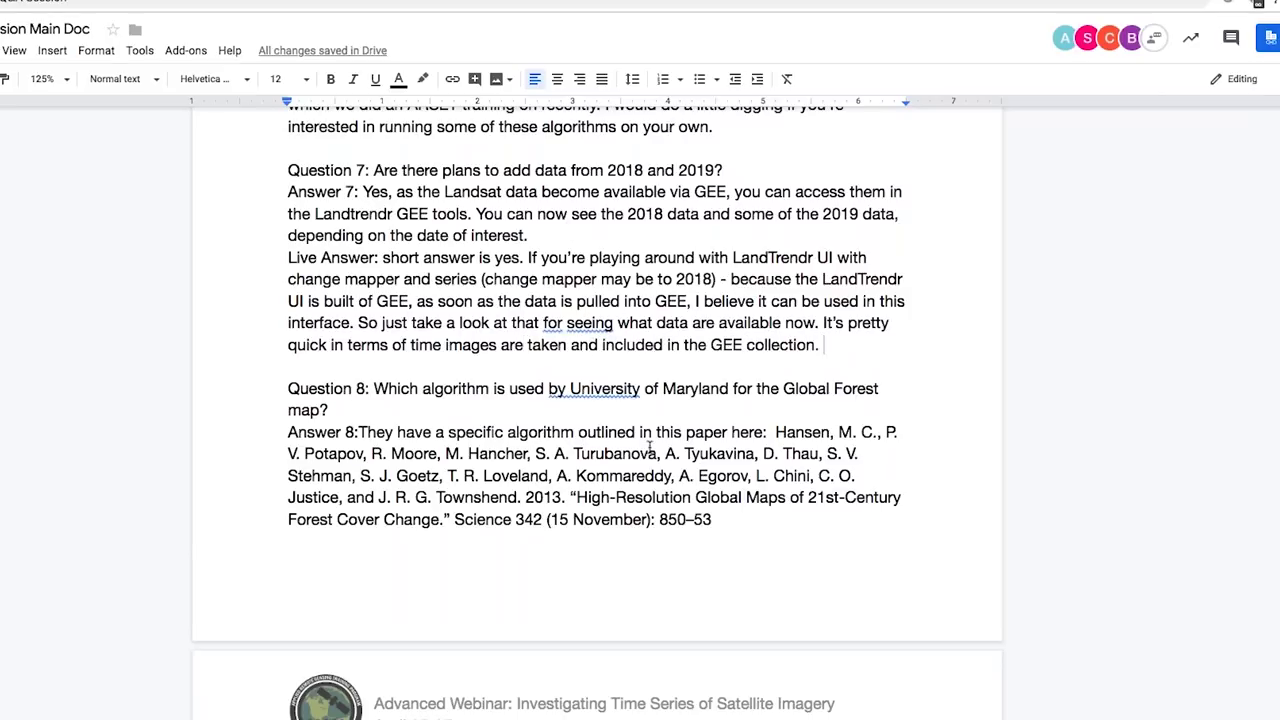
Step: Finish Answer 8's live answer below the GFW blog link with "specific algorithm, but it is different than LandTrendr."
{"action": "scroll", "coordinate": [651, 466], "scroll_direction": "down", "scroll_amount": 2}
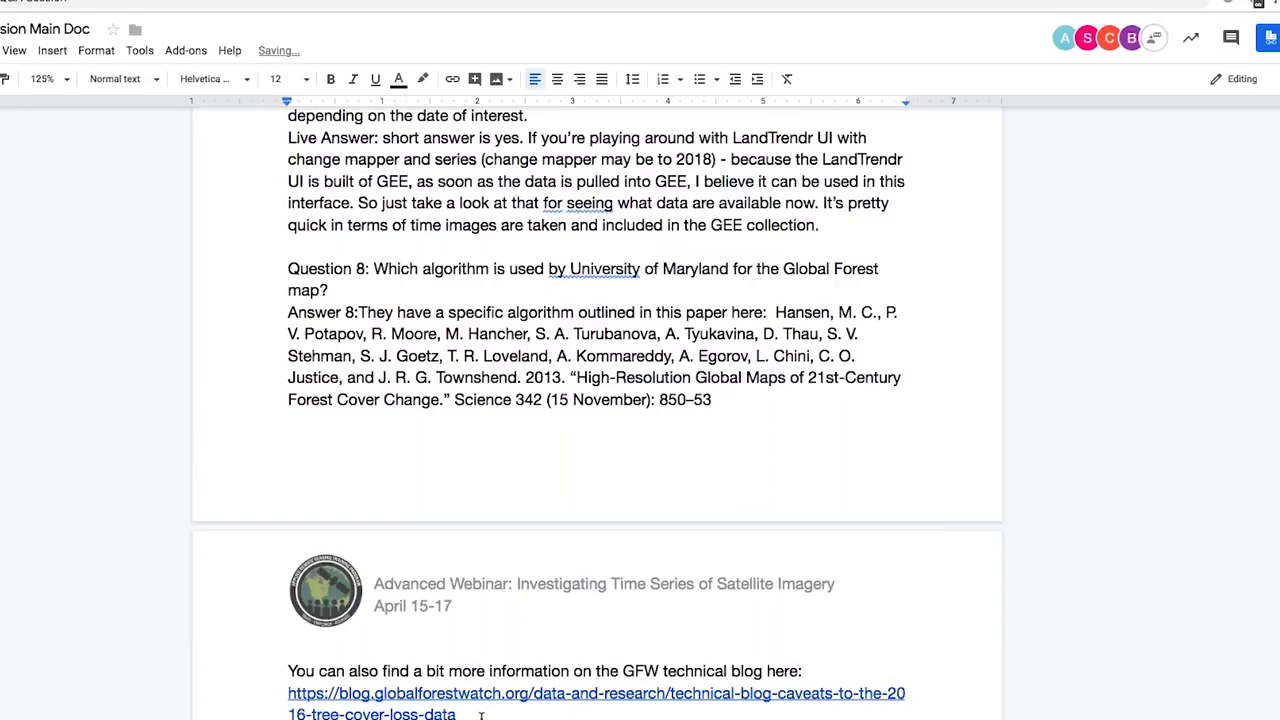
{"action": "scroll", "coordinate": [481, 716], "scroll_direction": "down", "scroll_amount": 1}
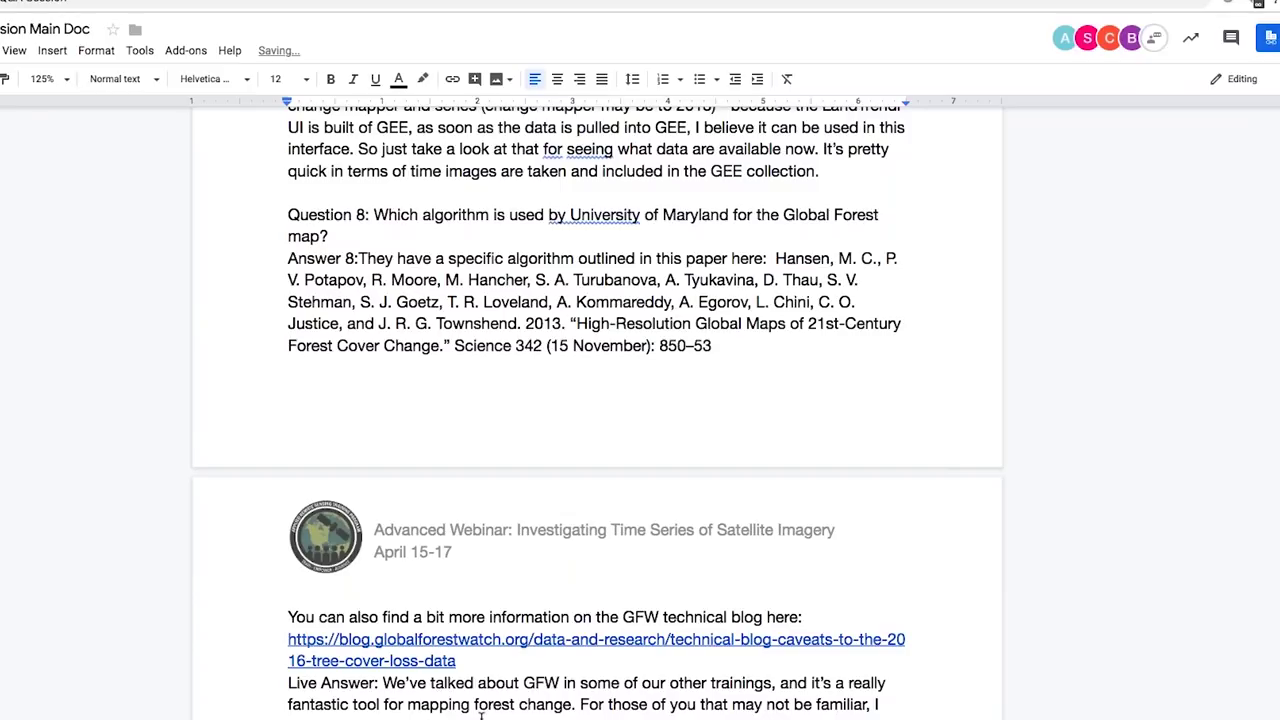
{"action": "type", "text": "rithm, but it is different than LandTrendr."}
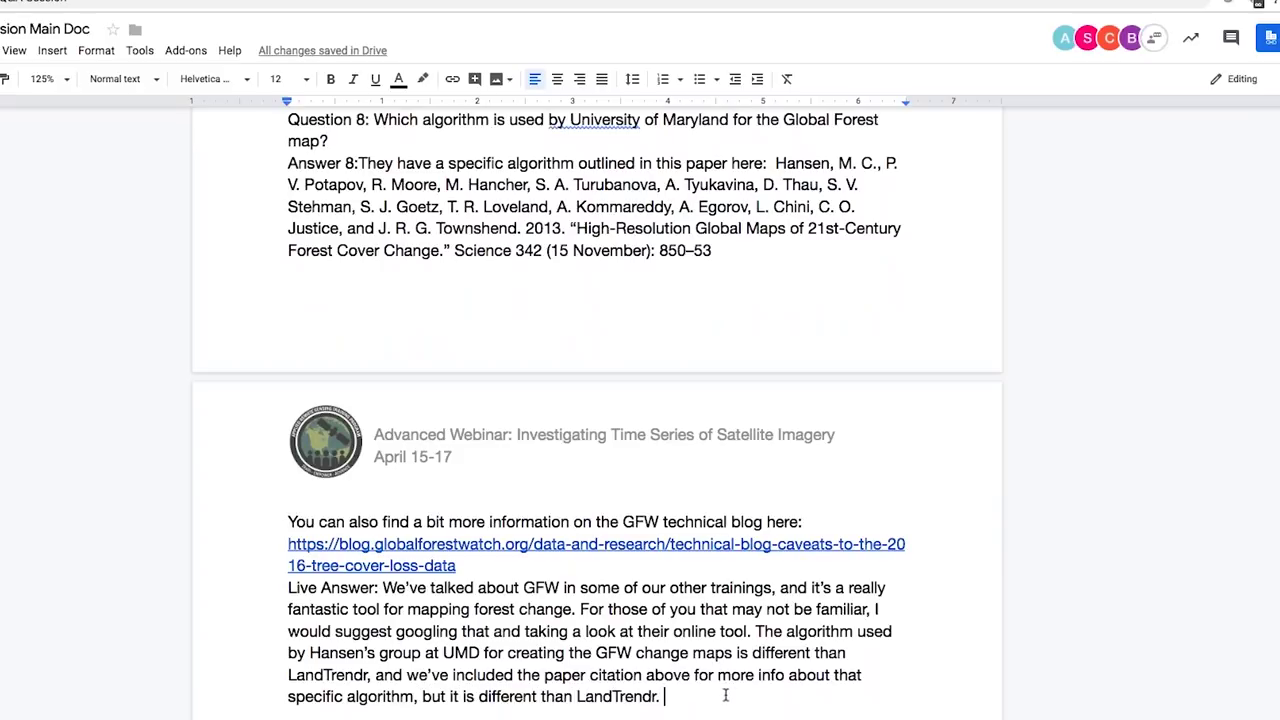
Step: Start a new line reading "Live Answer:" below the webinar link that ends Answer 9
{"action": "scroll", "coordinate": [715, 660], "scroll_direction": "down", "scroll_amount": 3}
{"action": "scroll", "coordinate": [706, 645], "scroll_direction": "down", "scroll_amount": 8}
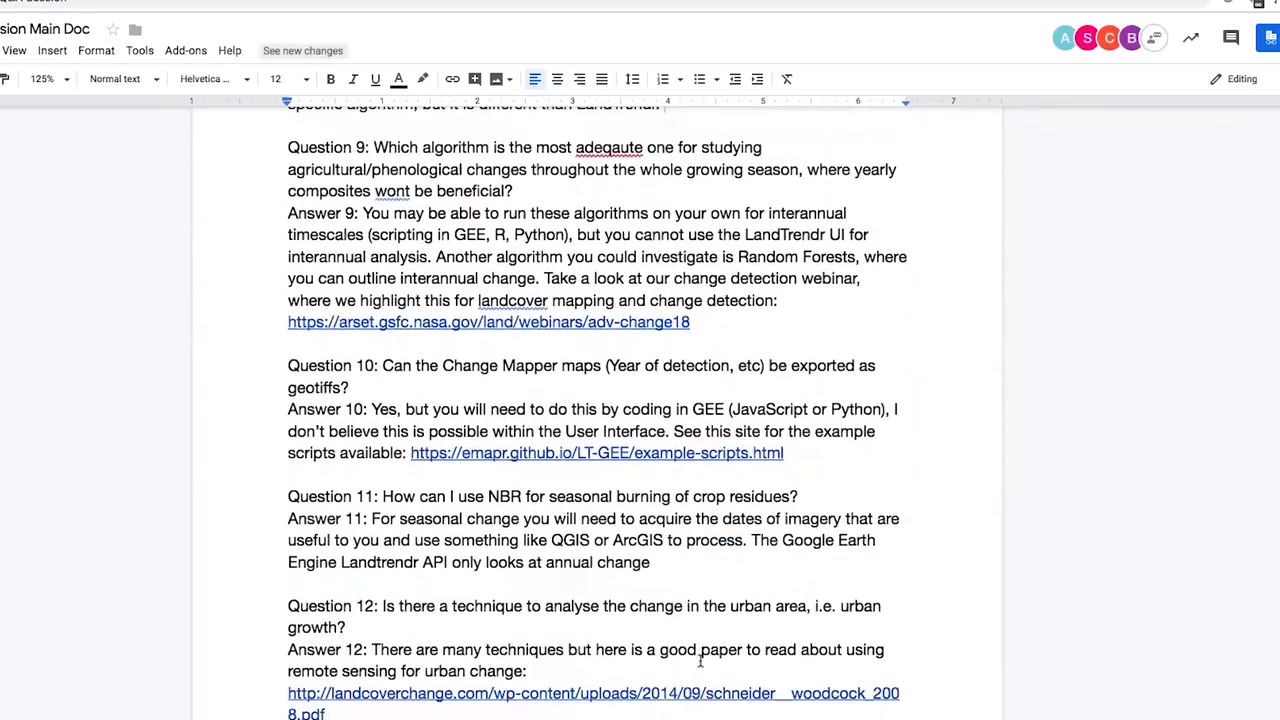
{"action": "left_click", "coordinate": [771, 333]}
{"action": "key", "text": "Return"}
{"action": "type", "text": "Li"}
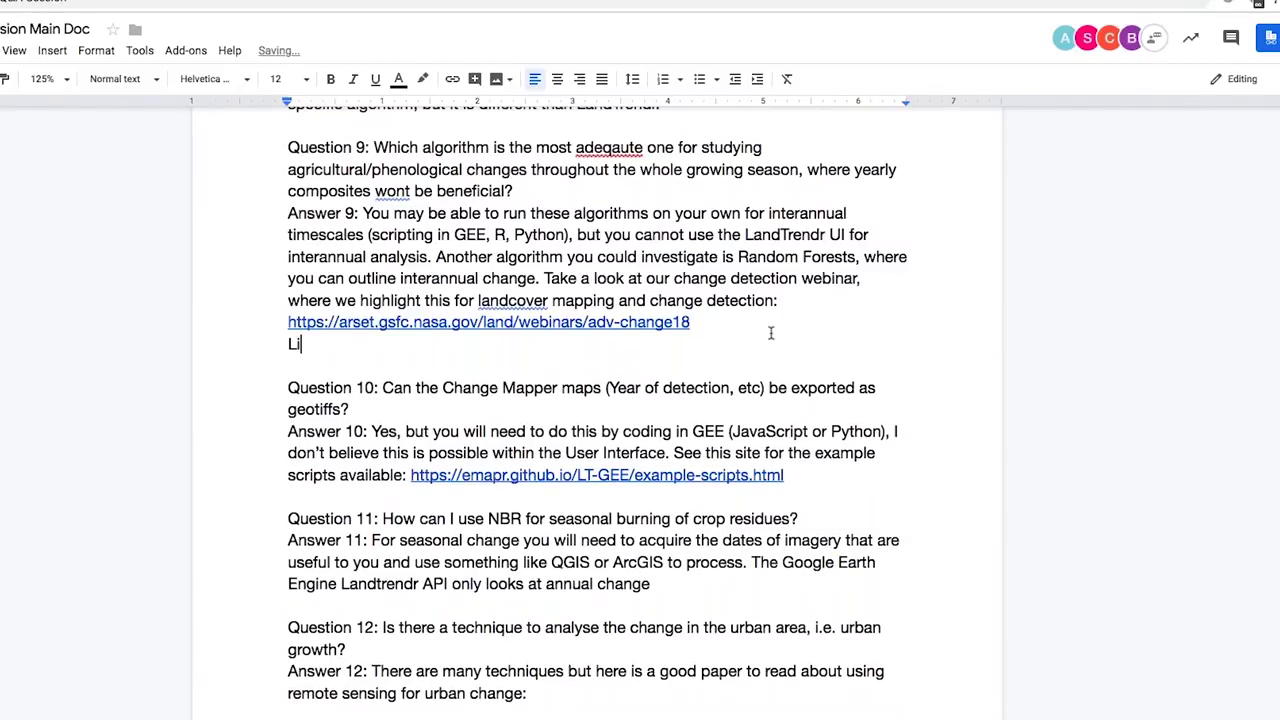
{"action": "type", "text": "ve Answer:"}
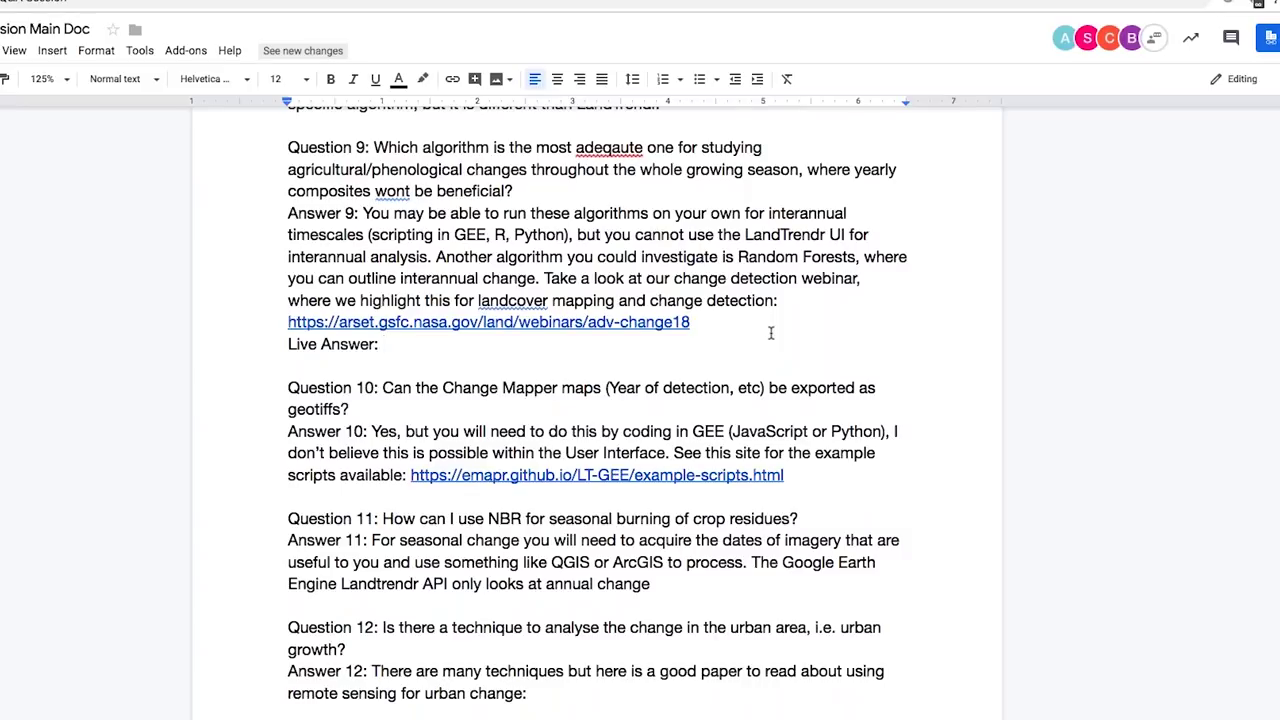
Step: Begin Answer 9's live answer with "So, I believe that for a lot of these algorithms, you can run them inter-annually."
{"action": "type", "text": "So, I believ"}
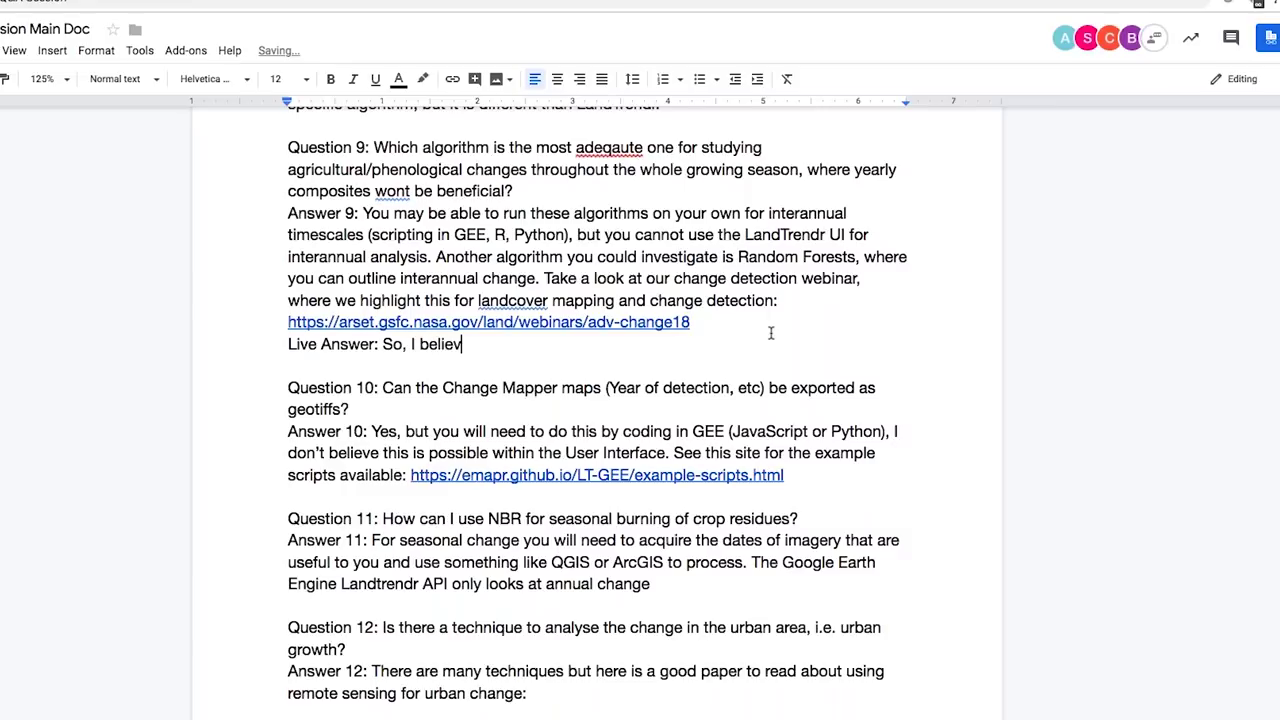
{"action": "type", "text": "e that for a lot of the"}
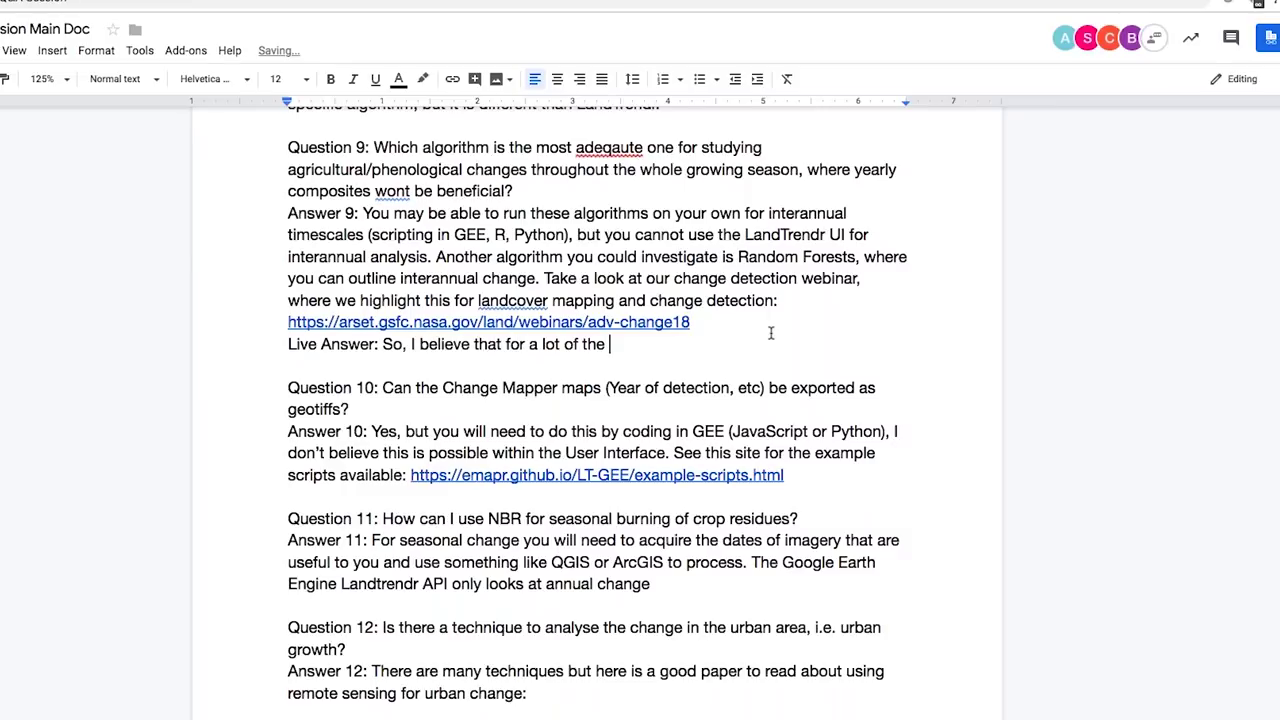
{"action": "type", "text": "se algo"}
{"action": "key", "text": "BackSpace"}
{"action": "key", "text": "BackSpace"}
{"action": "type", "text": "lgorti"}
{"action": "key", "text": "BackSpace"}
{"action": "key", "text": "BackSpace"}
{"action": "type", "text": "ithms, you ca"}
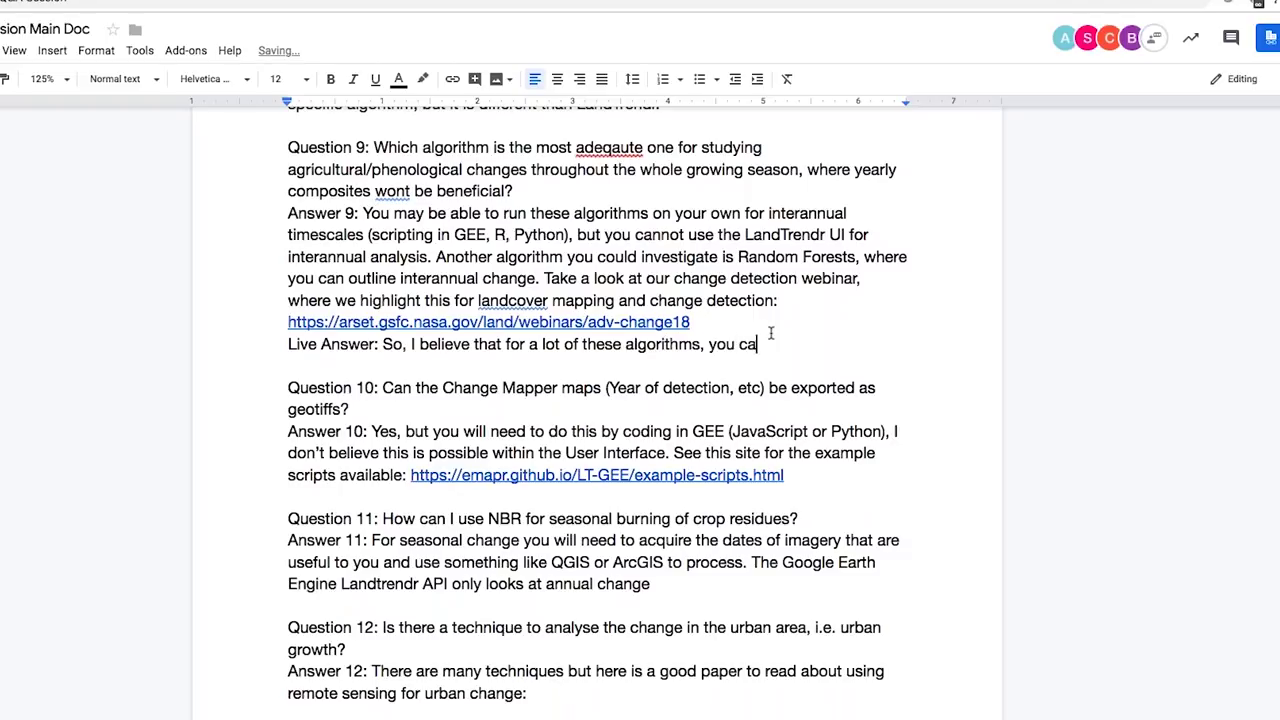
{"action": "type", "text": "n run them inter-a"}
{"action": "key", "text": "BackSpace"}
{"action": "type", "text": "-annually. Currentl"}
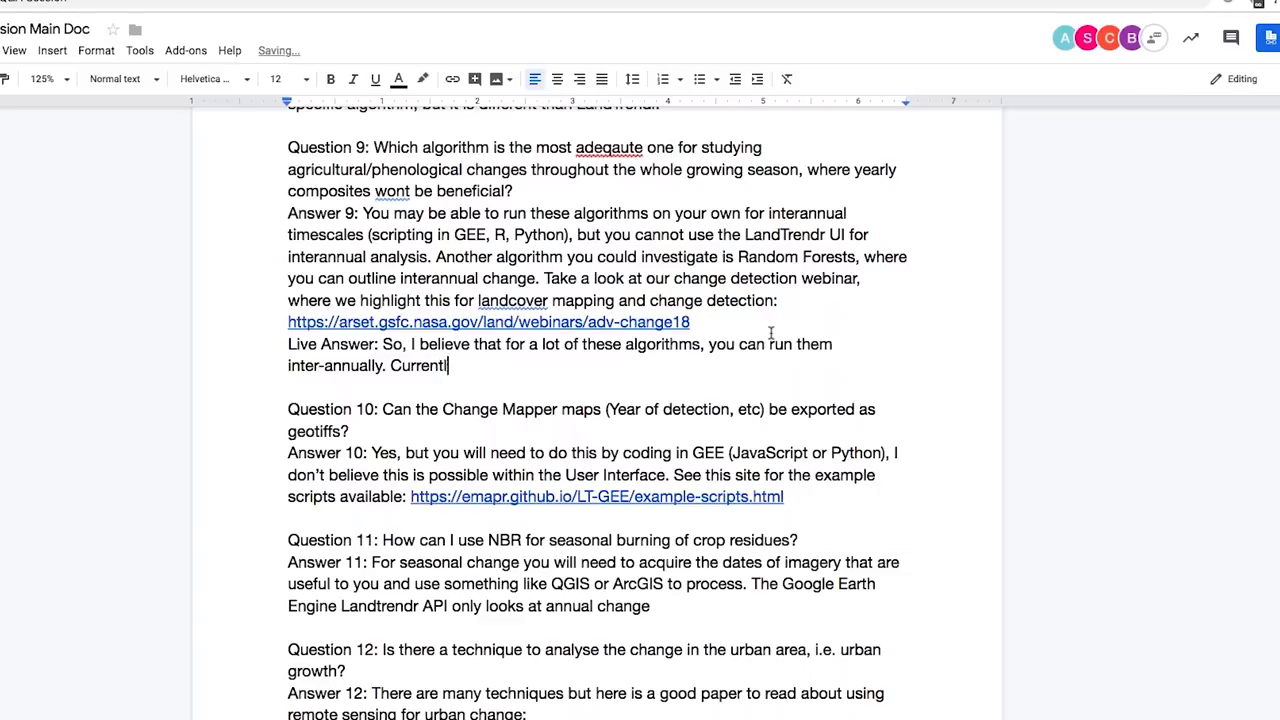
Step: Add the sentence "Currently you can only analyze yearly changes in UI of LandTrendr." to Answer 9's live answer
{"action": "type", "text": "y you can only analyze u"}
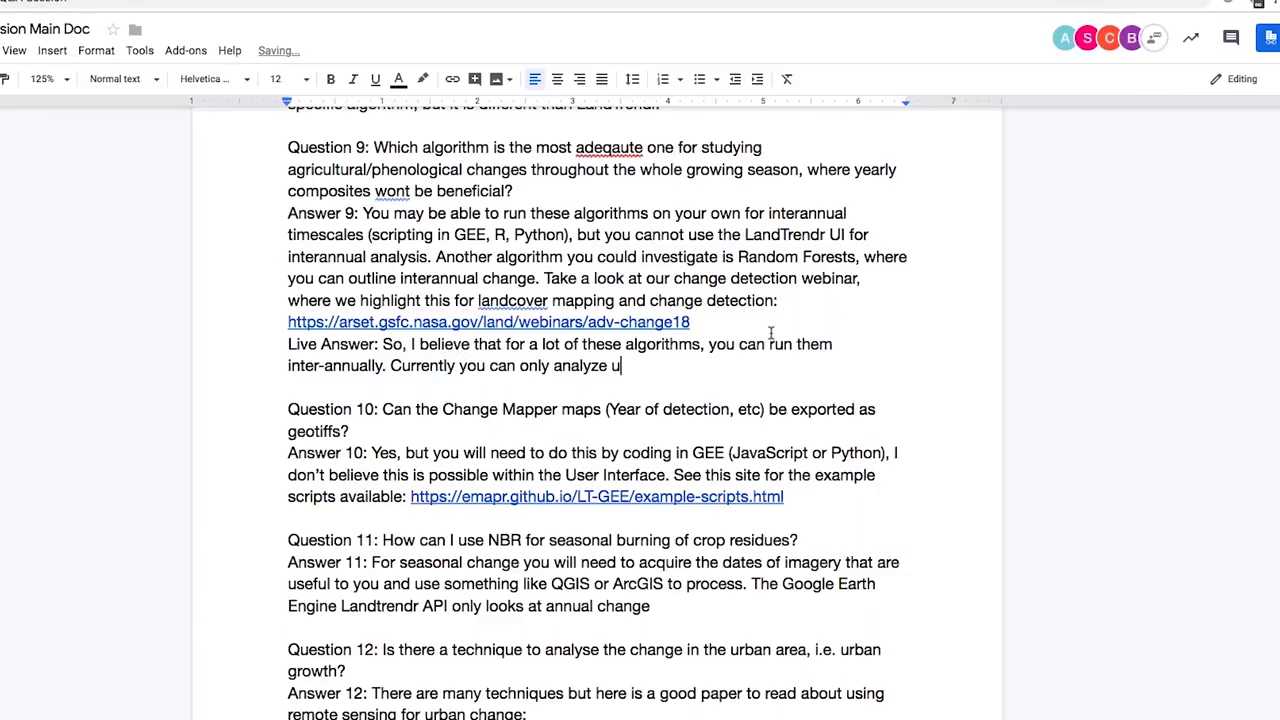
{"action": "key", "text": "BackSpace"}
{"action": "type", "text": "yearly changes"}
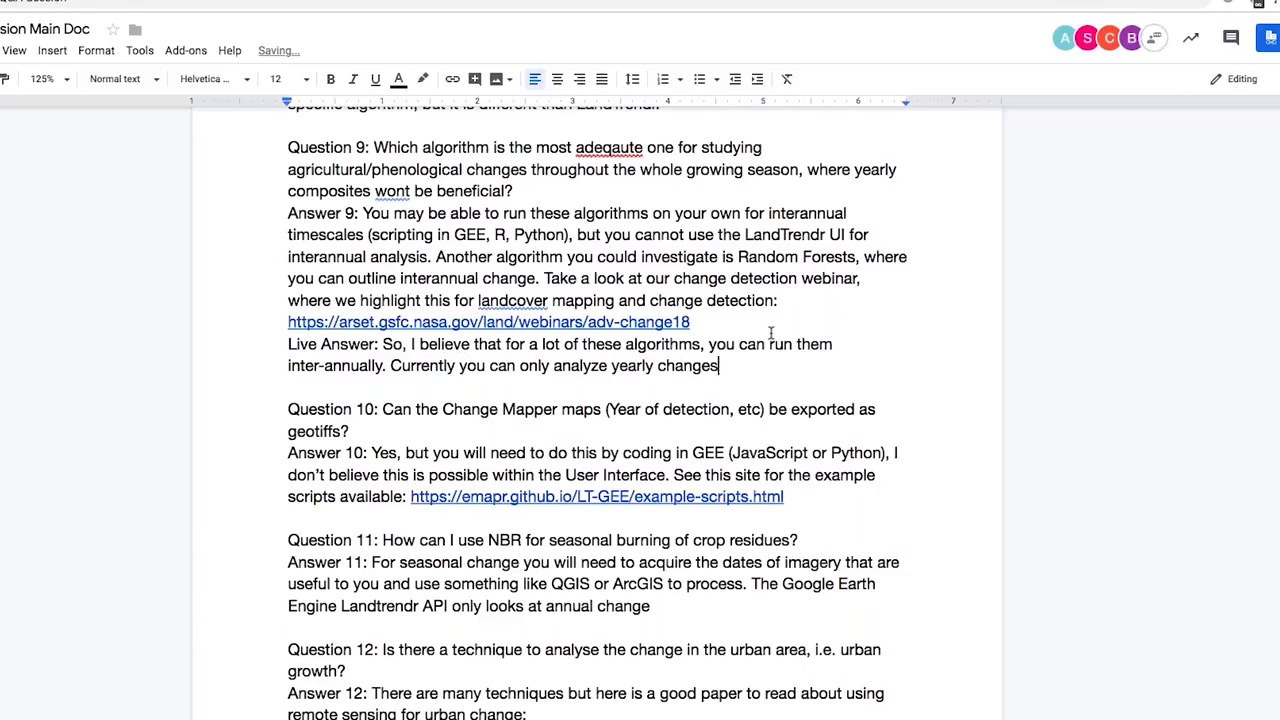
{"action": "type", "text": " in UI of LandTrendr"}
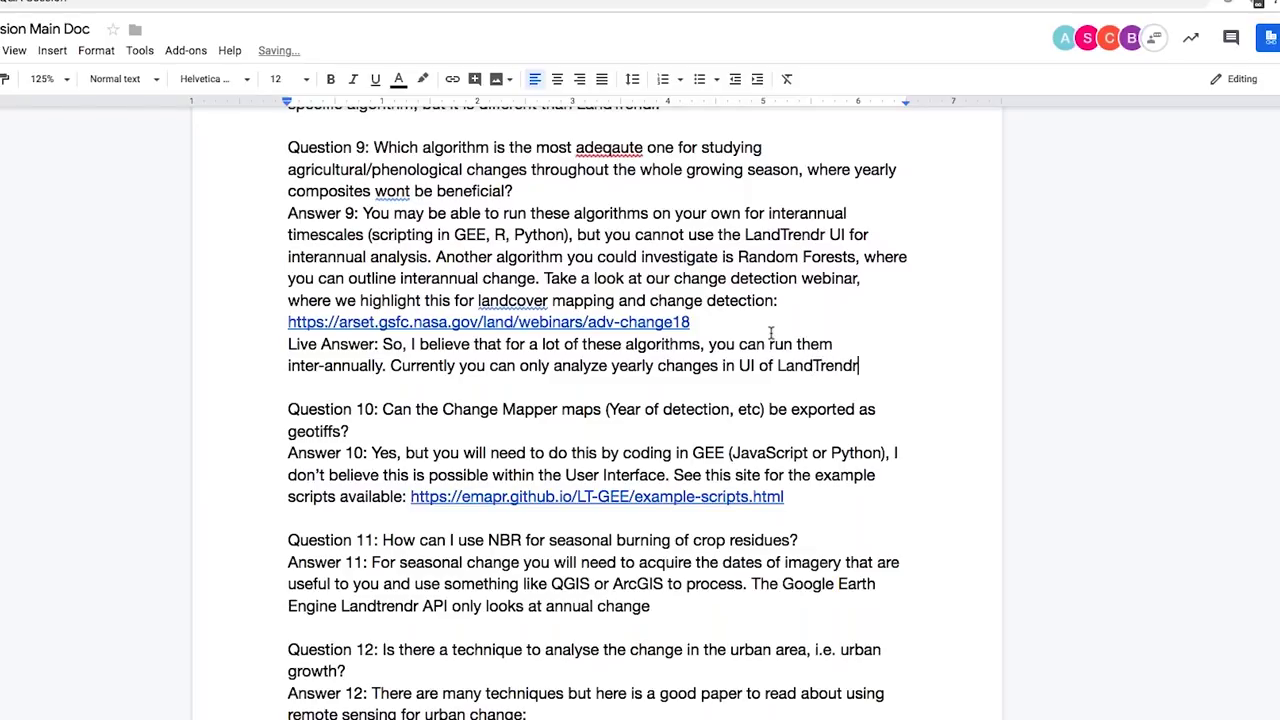
Step: Add "Here, I kind of revert to do your own digging on some of these algorithms and see if you can implement them through other means."
{"action": "type", "text": ". IHere, I kind of "}
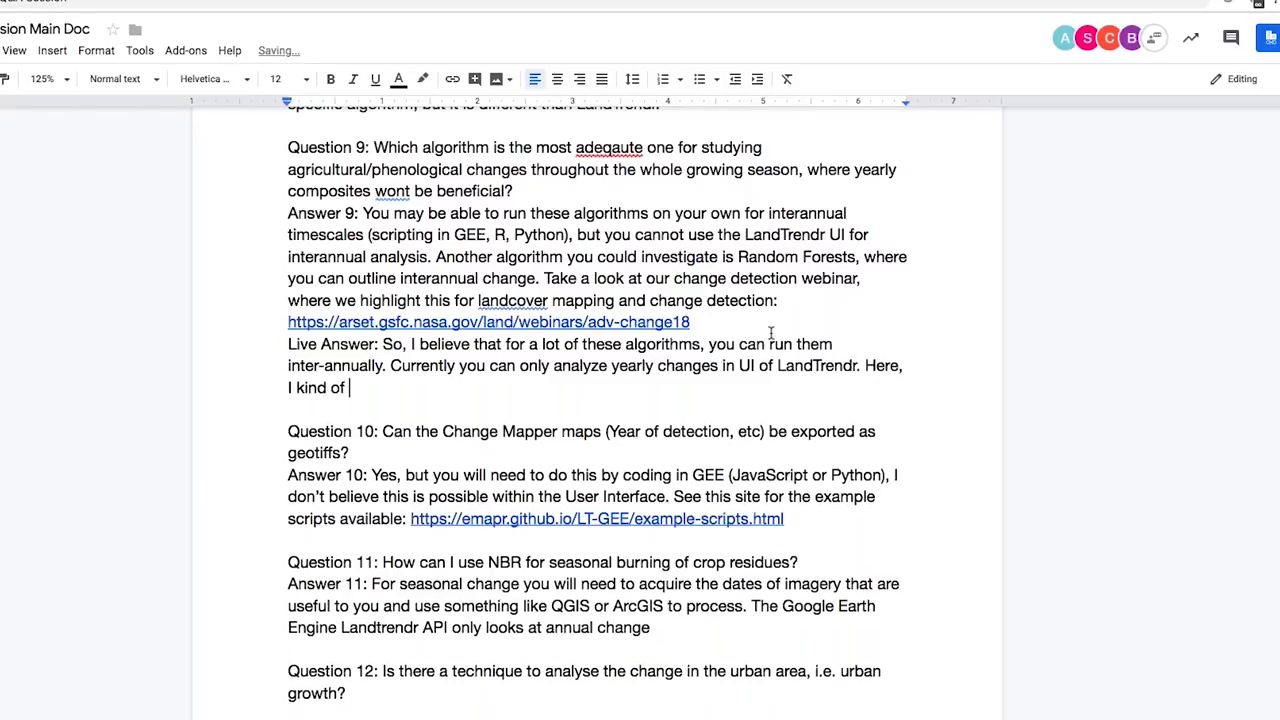
{"action": "type", "text": "revert to do your own digging on some"}
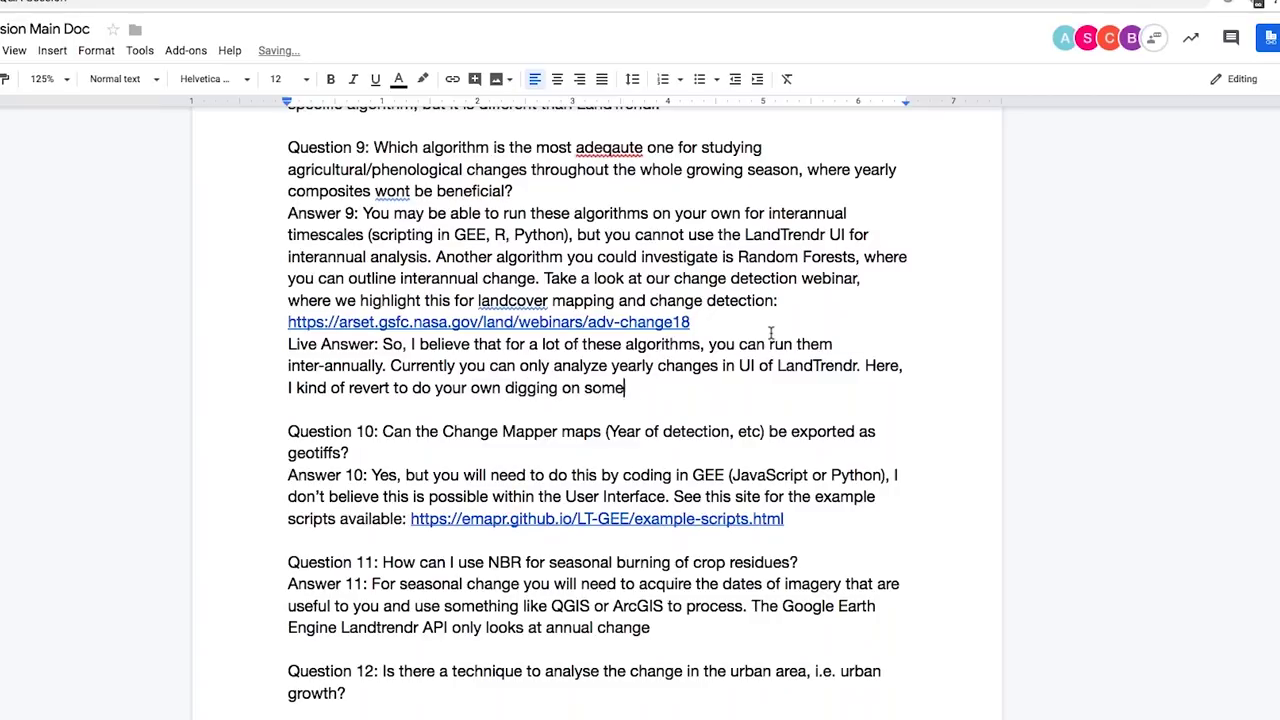
{"action": "type", "text": " of these algorithms and s"}
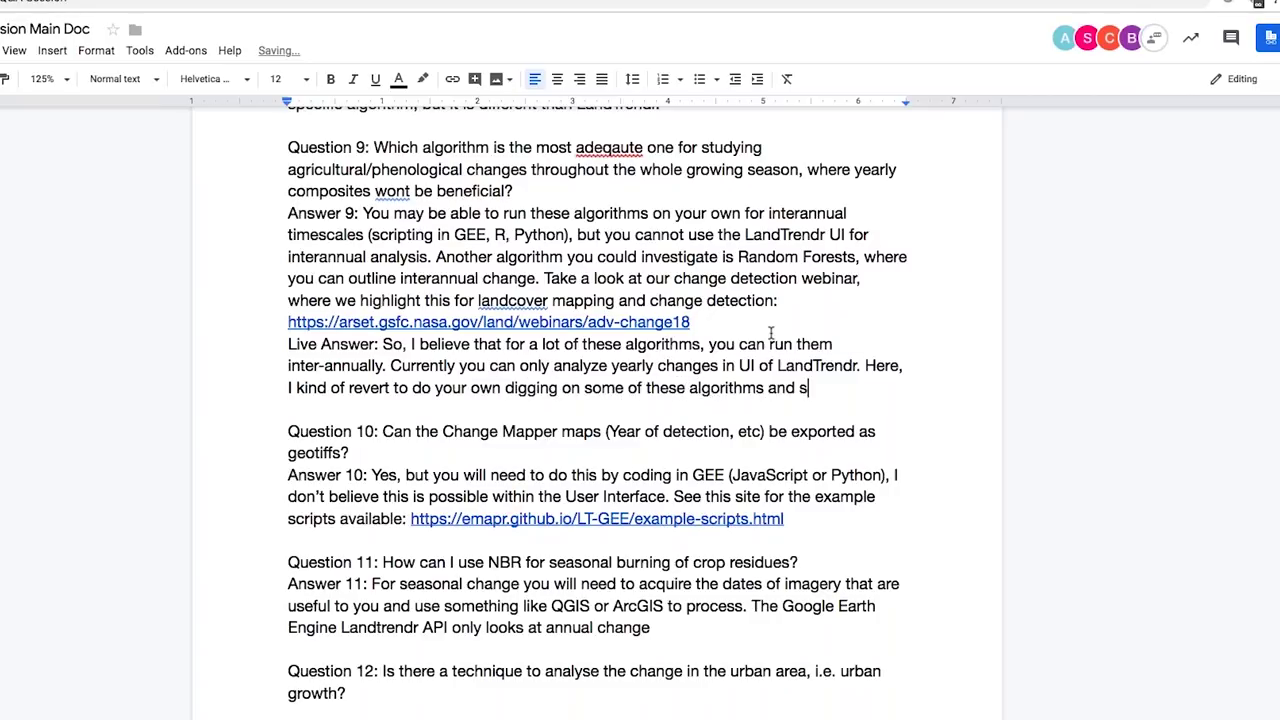
{"action": "type", "text": "e  if you can imp"}
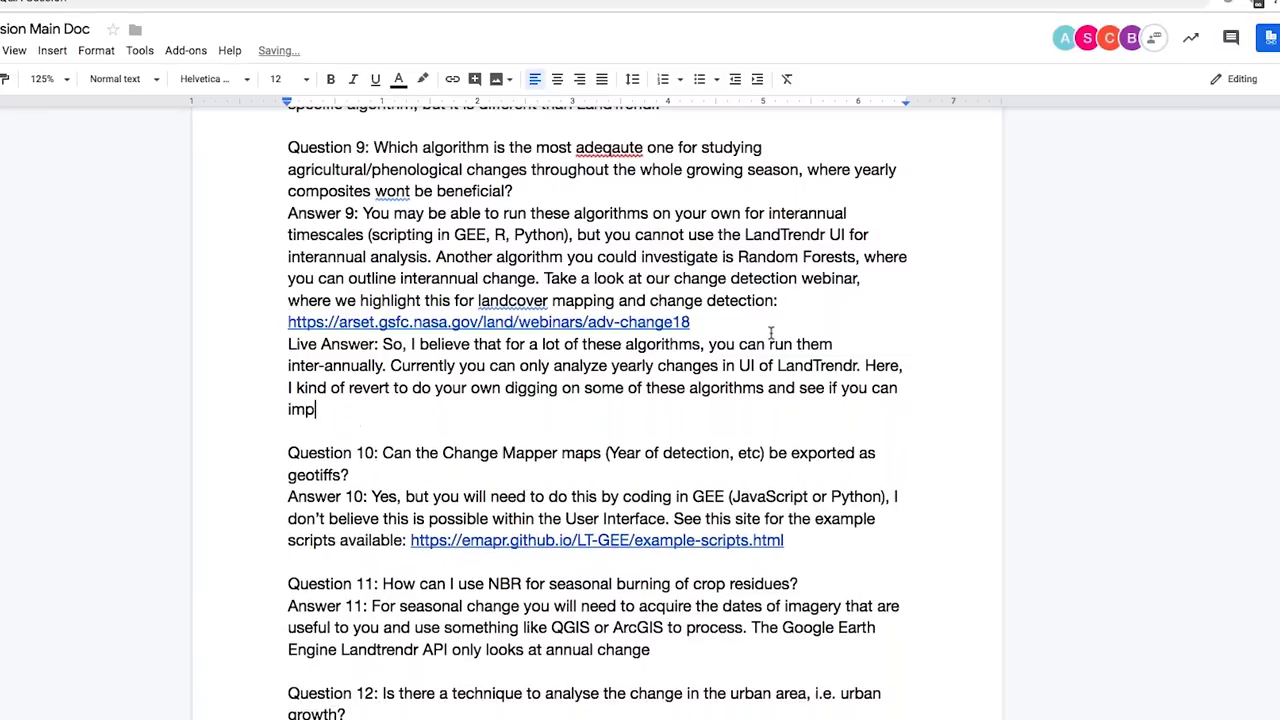
{"action": "type", "text": "lement them through other m"}
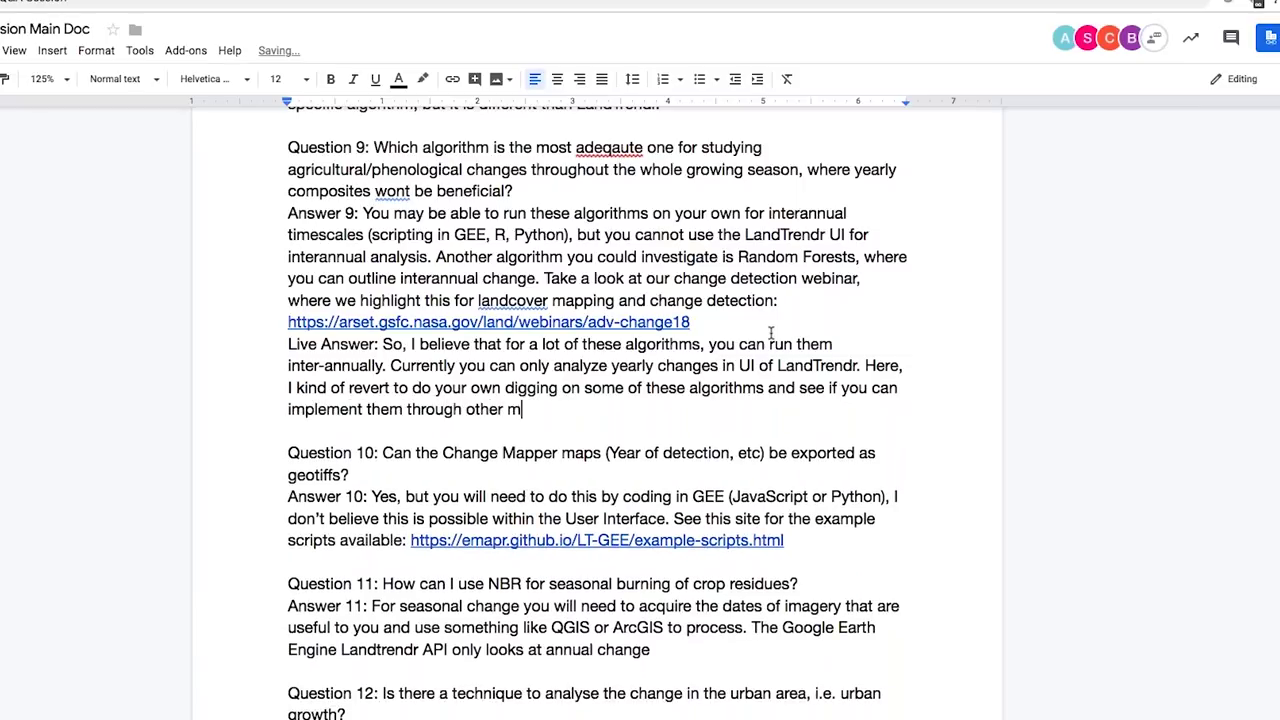
Step: Add "I mentioned previously, too, but another algorithm you can investigate is random forest." to Answer 9's live answer
{"action": "type", "text": "eans. I mentioned previously, oto"}
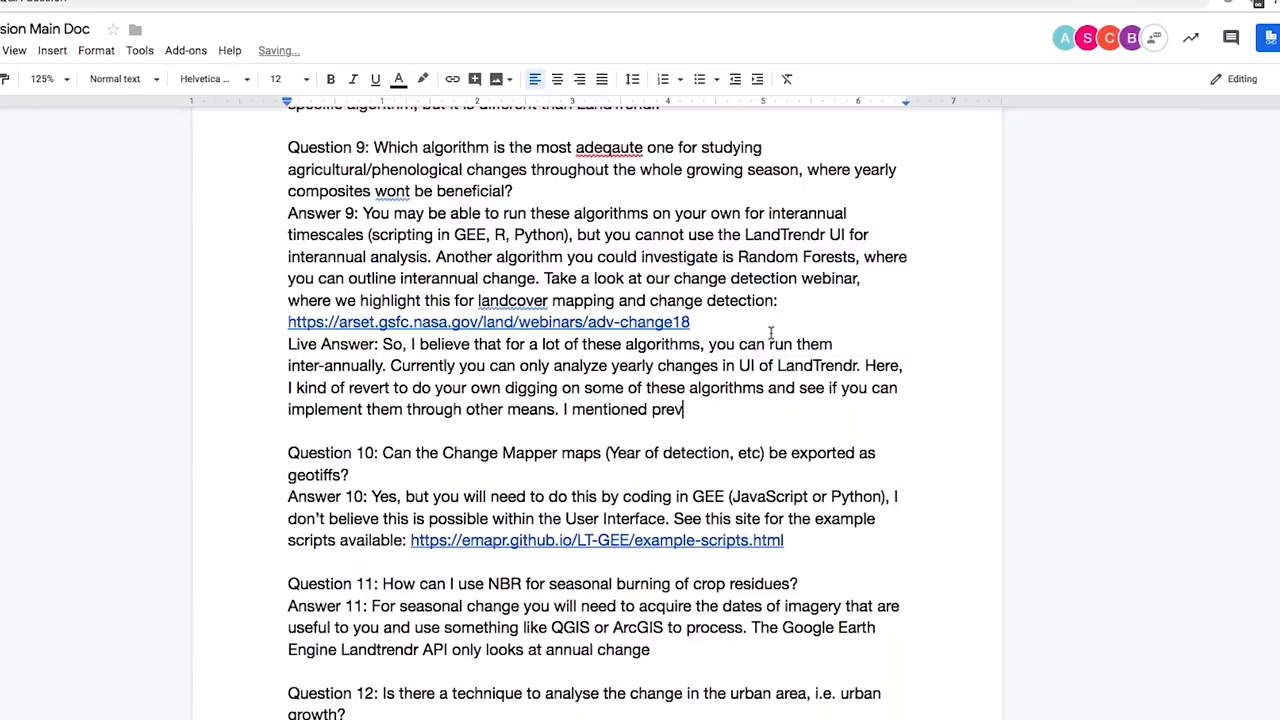
{"action": "key", "text": "BackSpace"}
{"action": "key", "text": "BackSpace"}
{"action": "key", "text": "BackSpace"}
{"action": "type", "text": "too, but anoth"}
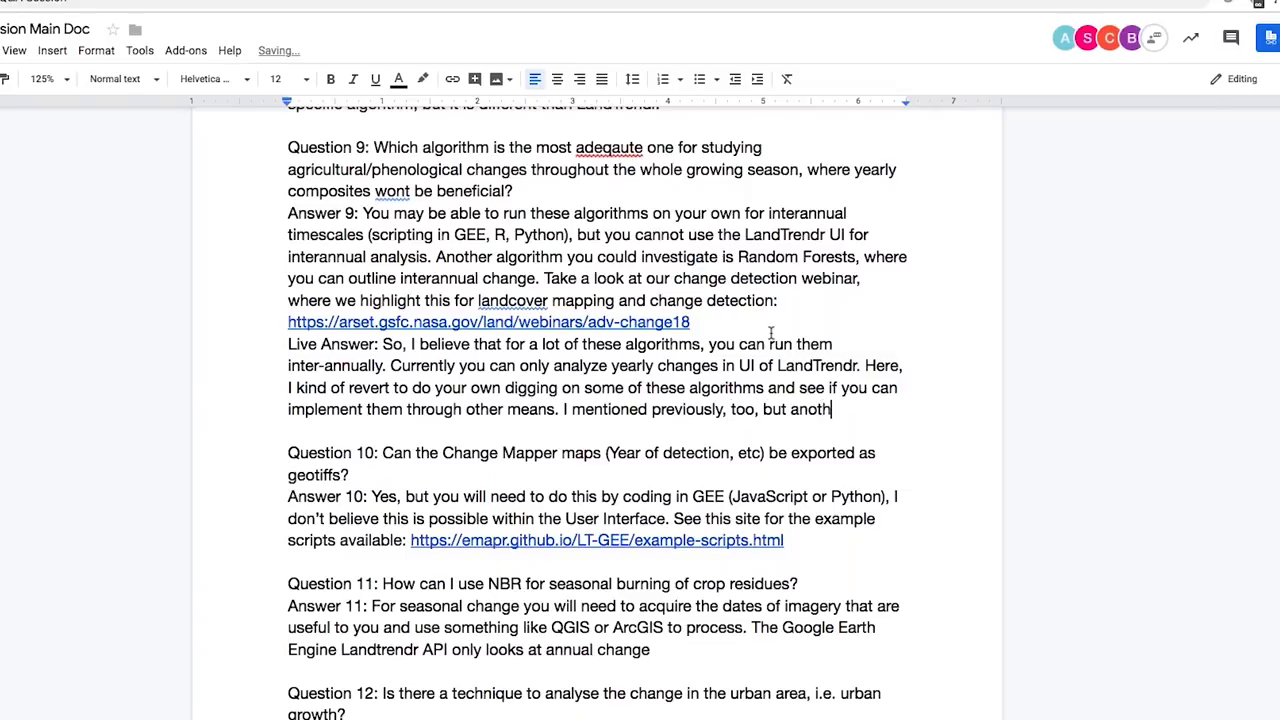
{"action": "type", "text": "er algorithm you can"}
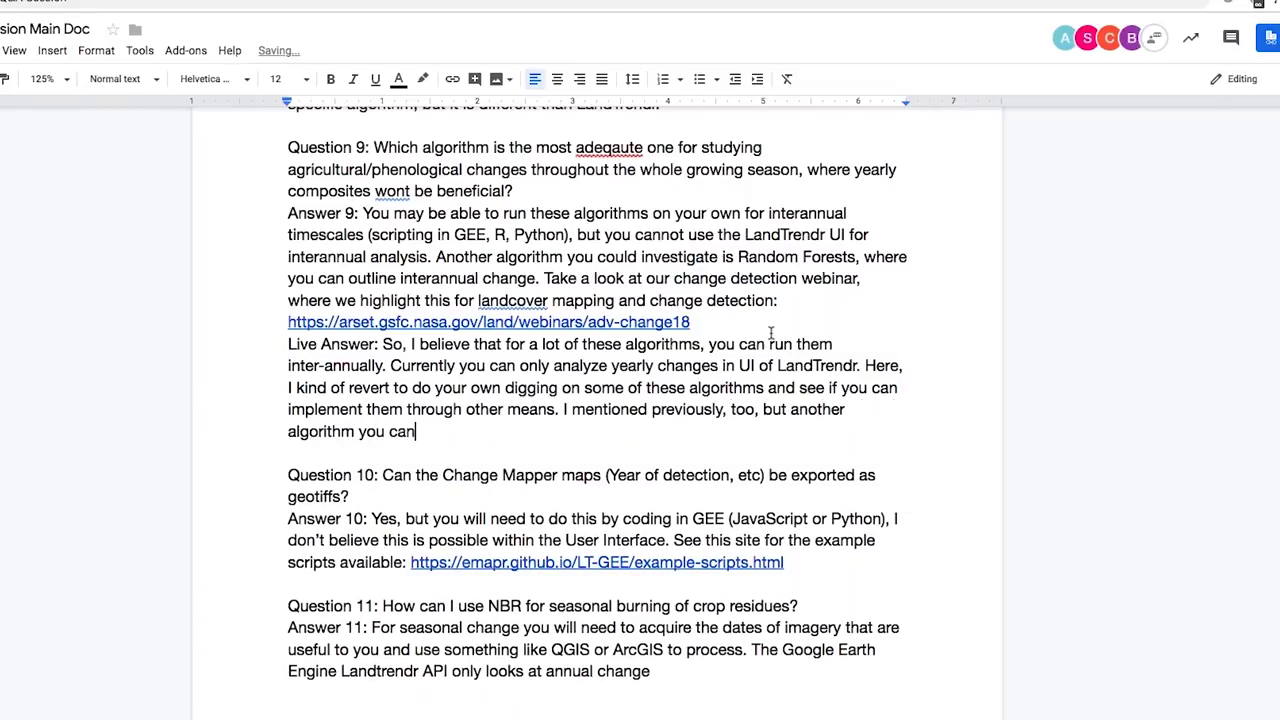
{"action": "type", "text": " investigate is"}
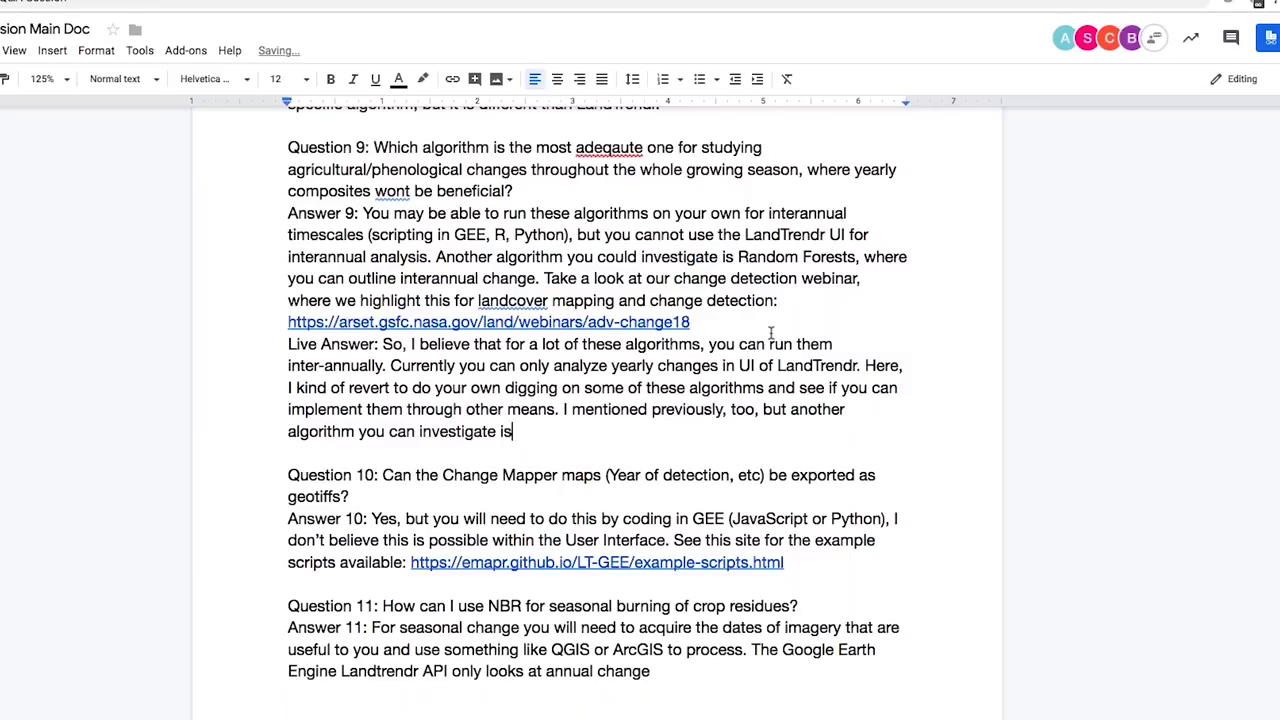
{"action": "type", "text": " random fores"}
{"action": "key", "text": "BackSpace"}
{"action": "key", "text": "BackSpace"}
{"action": "key", "text": "BackSpace"}
{"action": "type", "text": "orest. I've included a"}
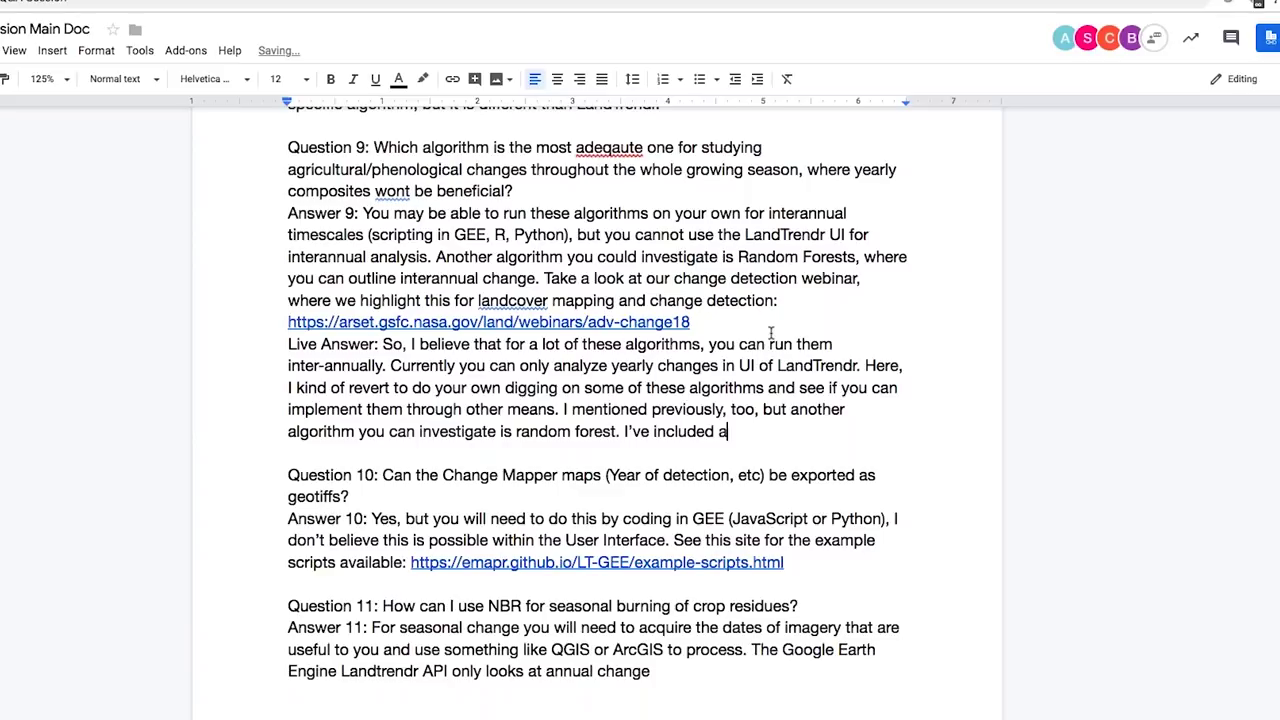
Step: Complete the sentence "I've included a link to our change detection training from last year." in Answer 9's live answer
{"action": "type", "text": " link to our change det"}
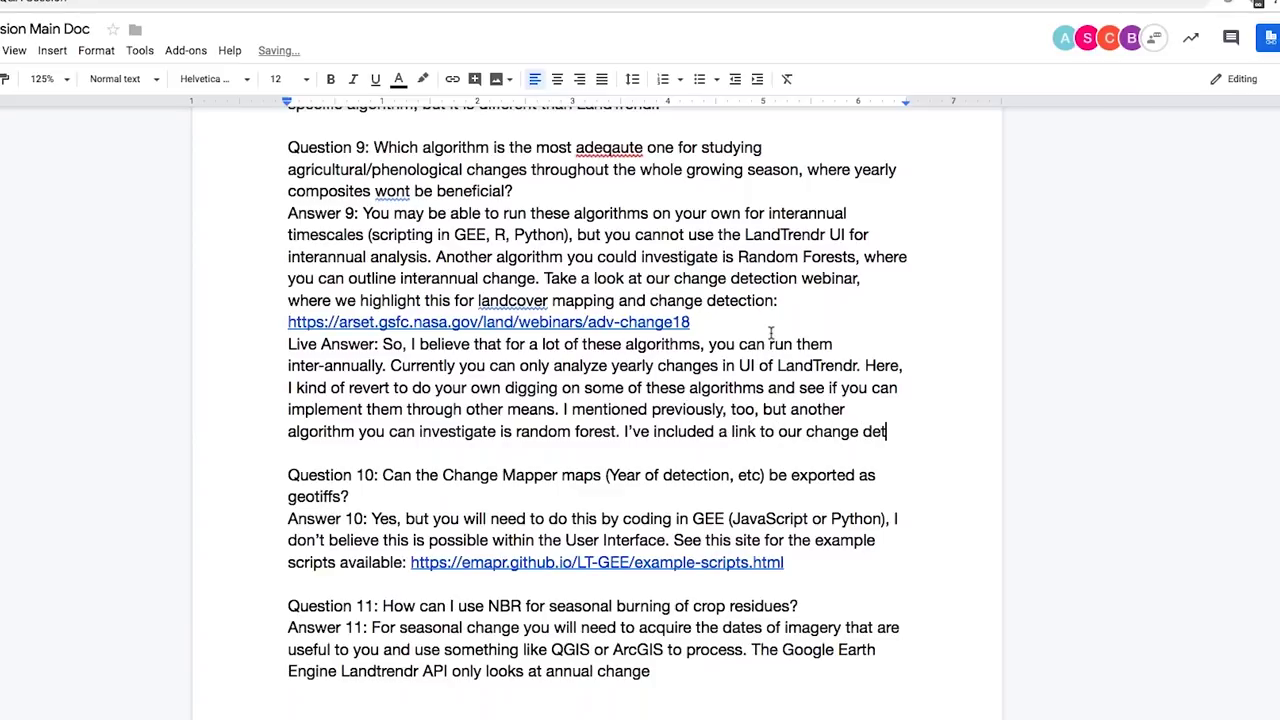
{"action": "type", "text": "ection training from last "}
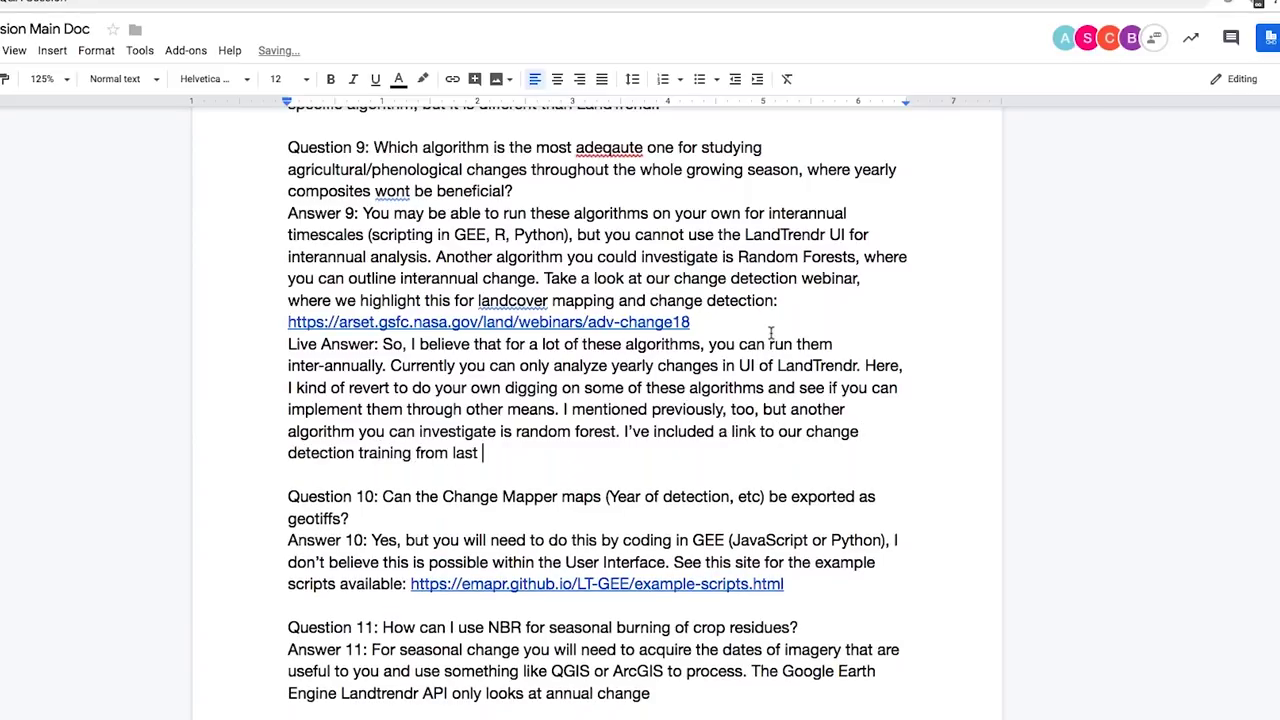
{"action": "type", "text": "year. In the change d"}
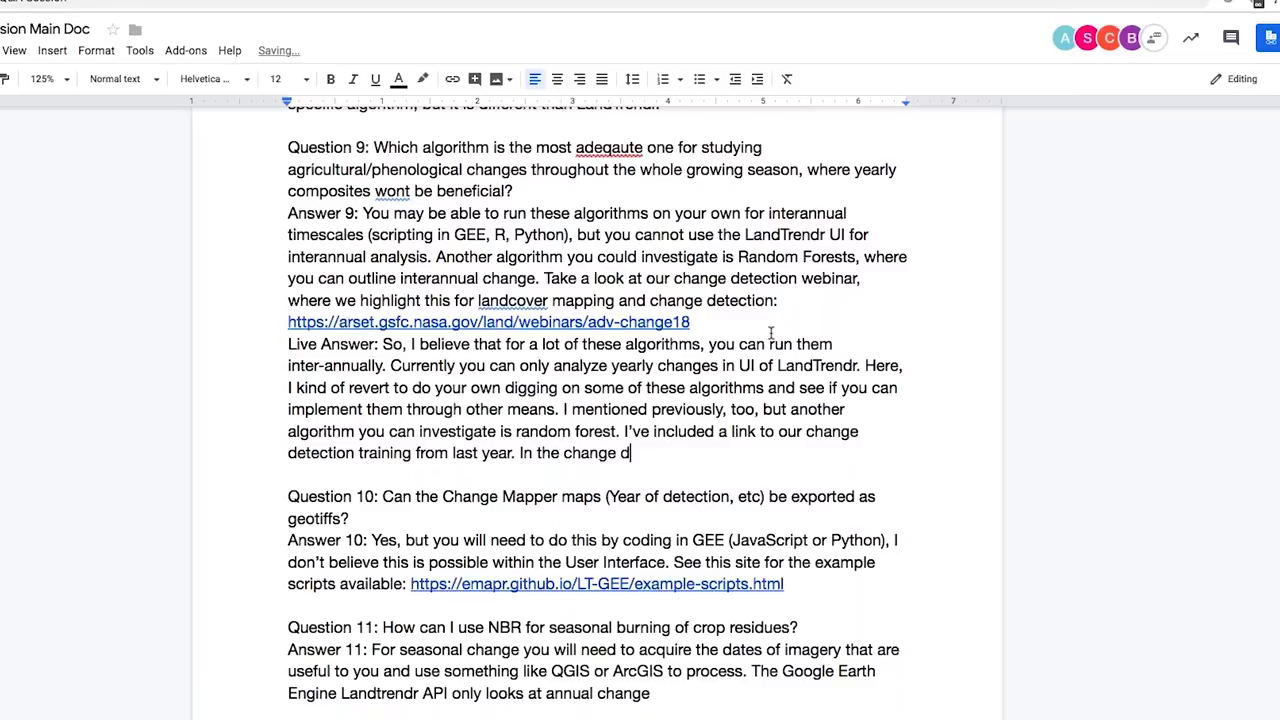
Step: Write "In the change detection webinar we actually had an R script for running random forest that was" in Answer 9's live answer
{"action": "type", "text": "etection webinar we a"}
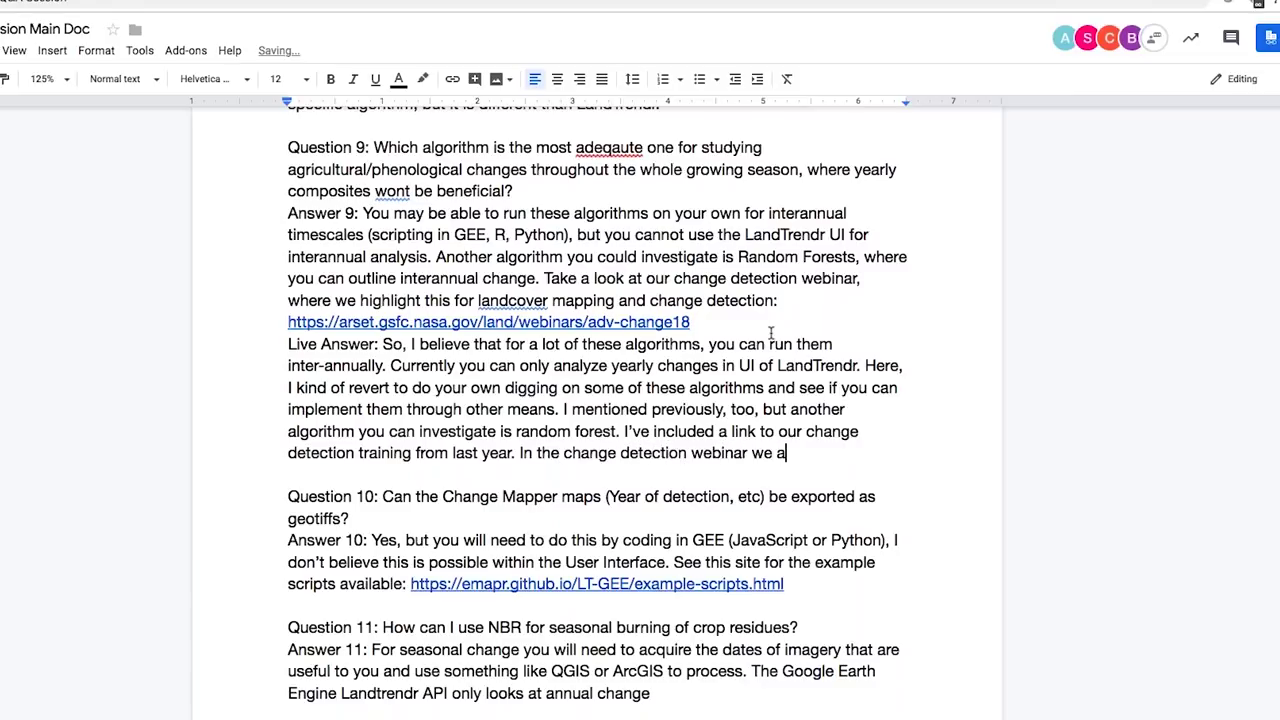
{"action": "type", "text": "ctually had an R script f"}
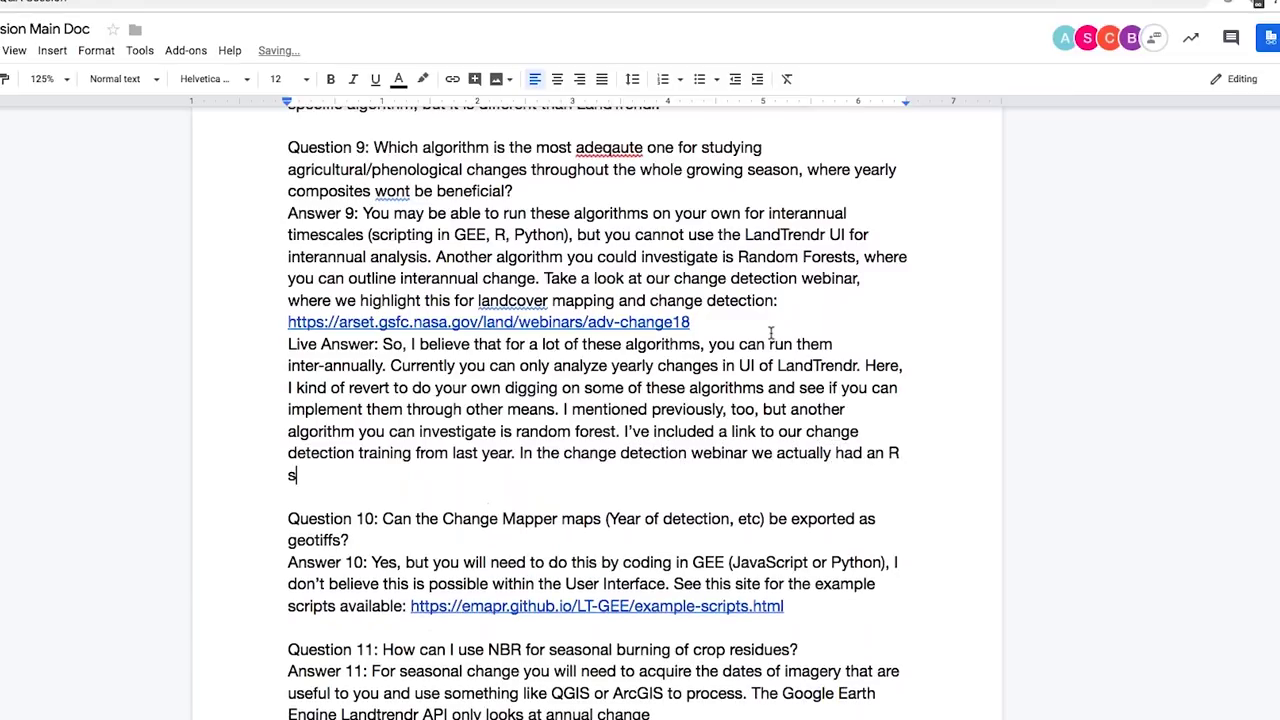
{"action": "type", "text": "or running r"}
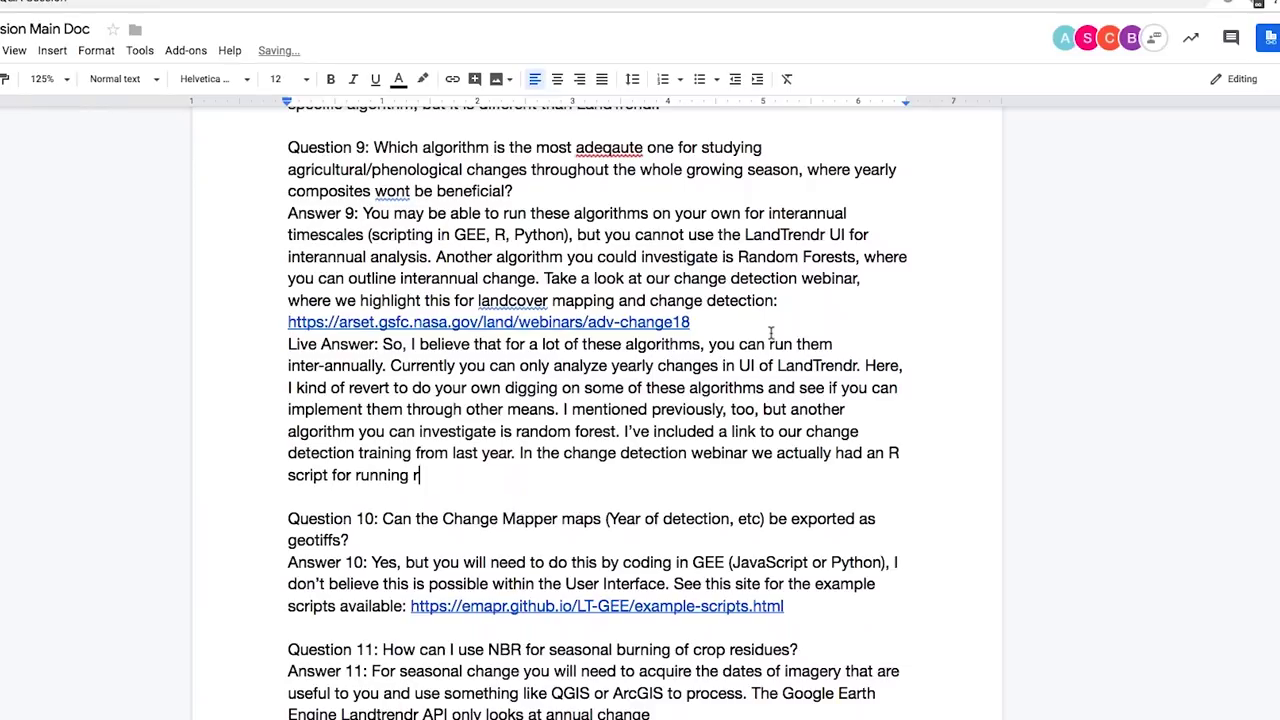
{"action": "type", "text": "andom forest that was "}
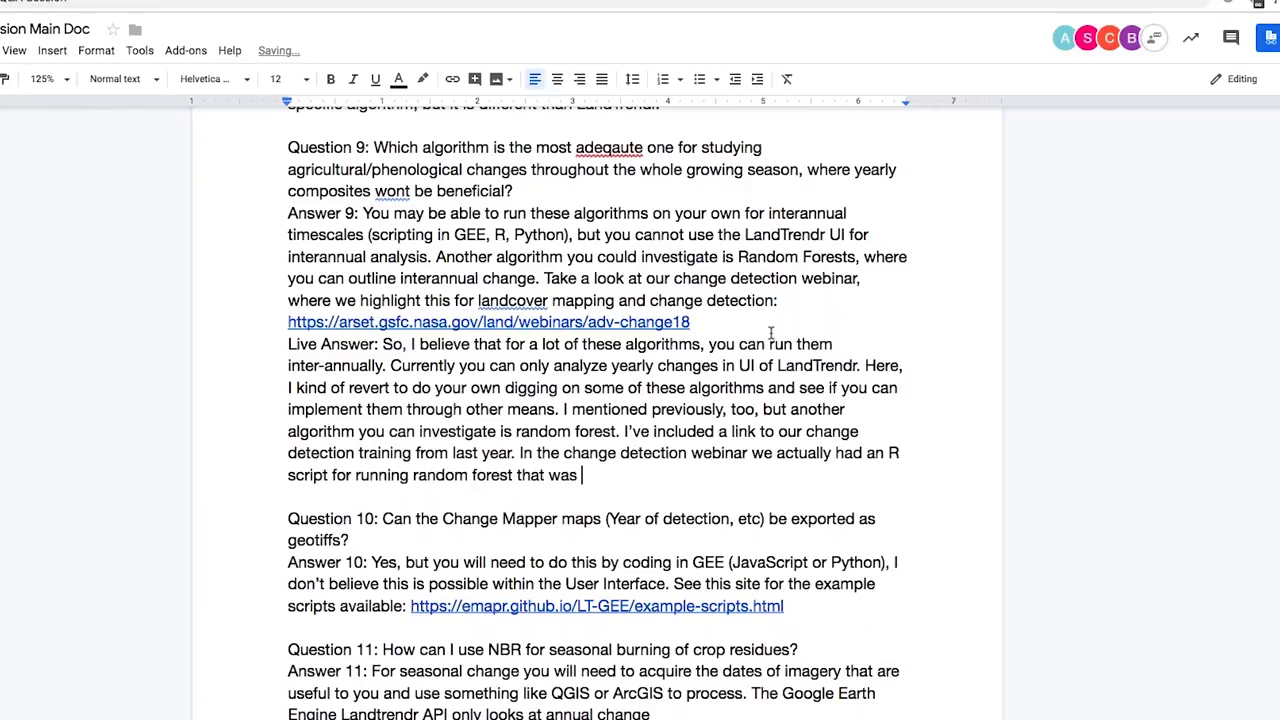
Step: Complete the R script sentence with "developed by some folks at the natural history museum and take a look at those."
{"action": "type", "text": "developed by some fo"}
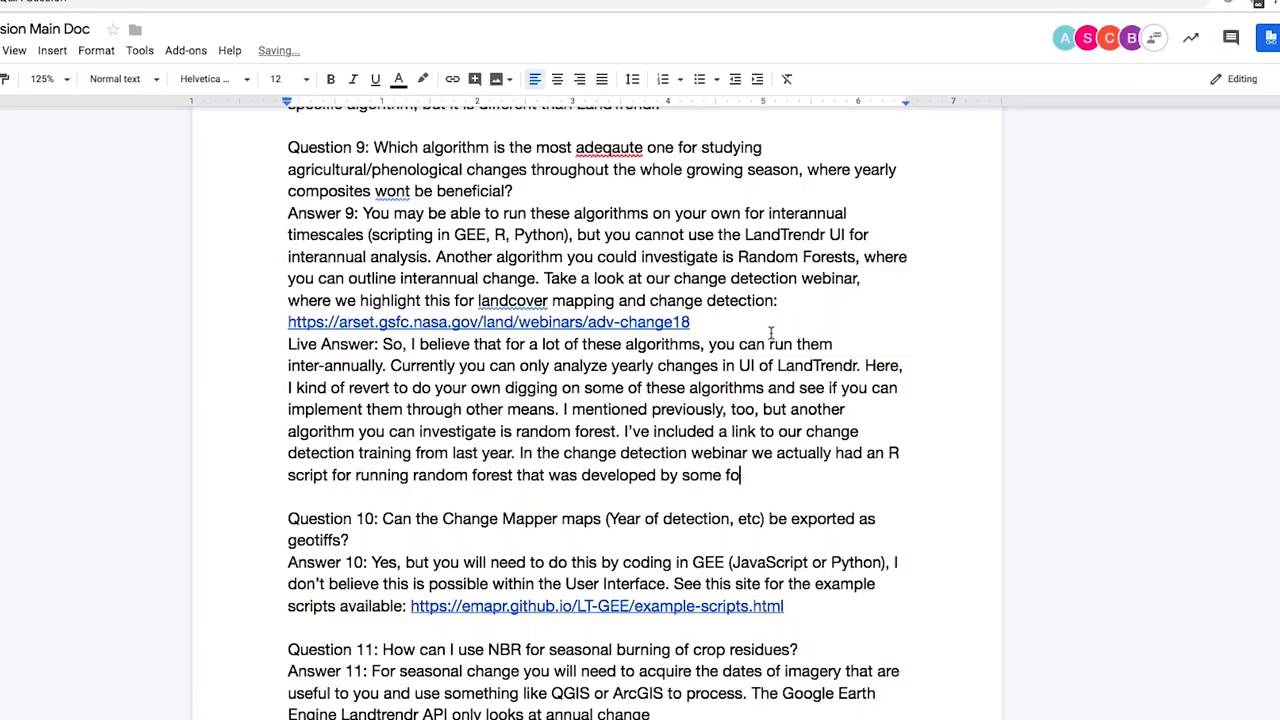
{"action": "type", "text": "lks at the natural"}
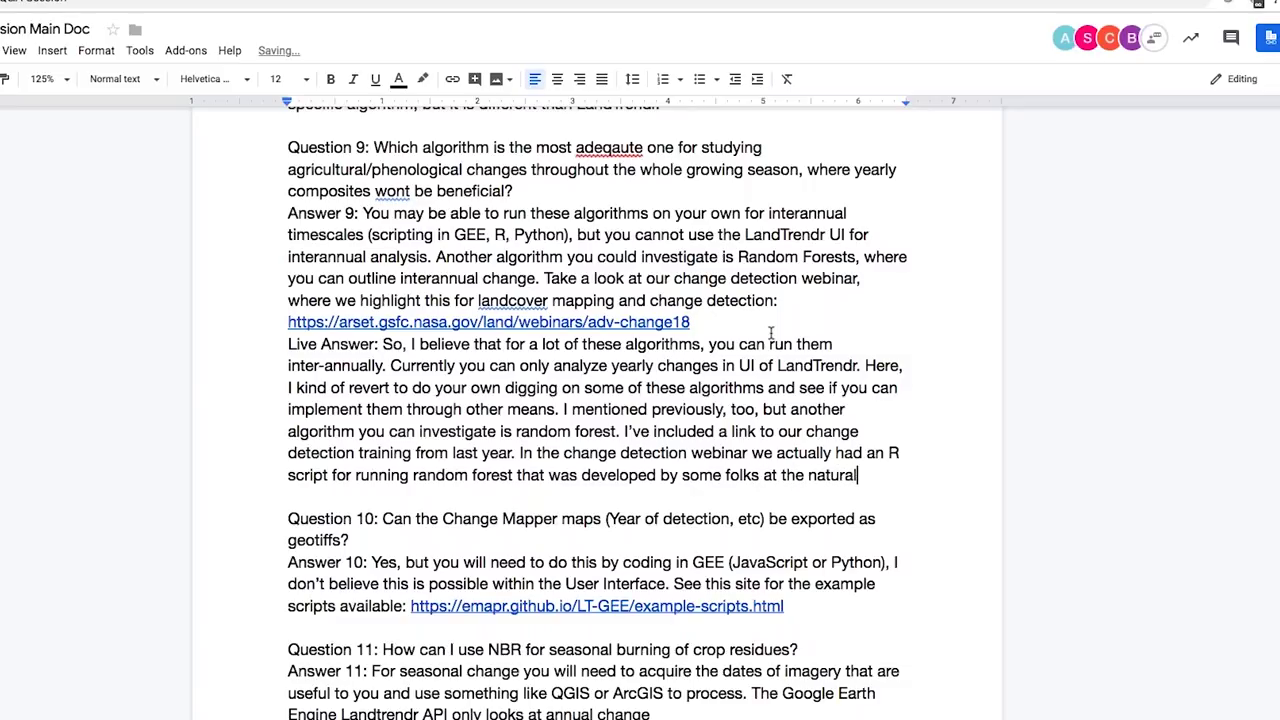
{"action": "type", "text": " history museum an"}
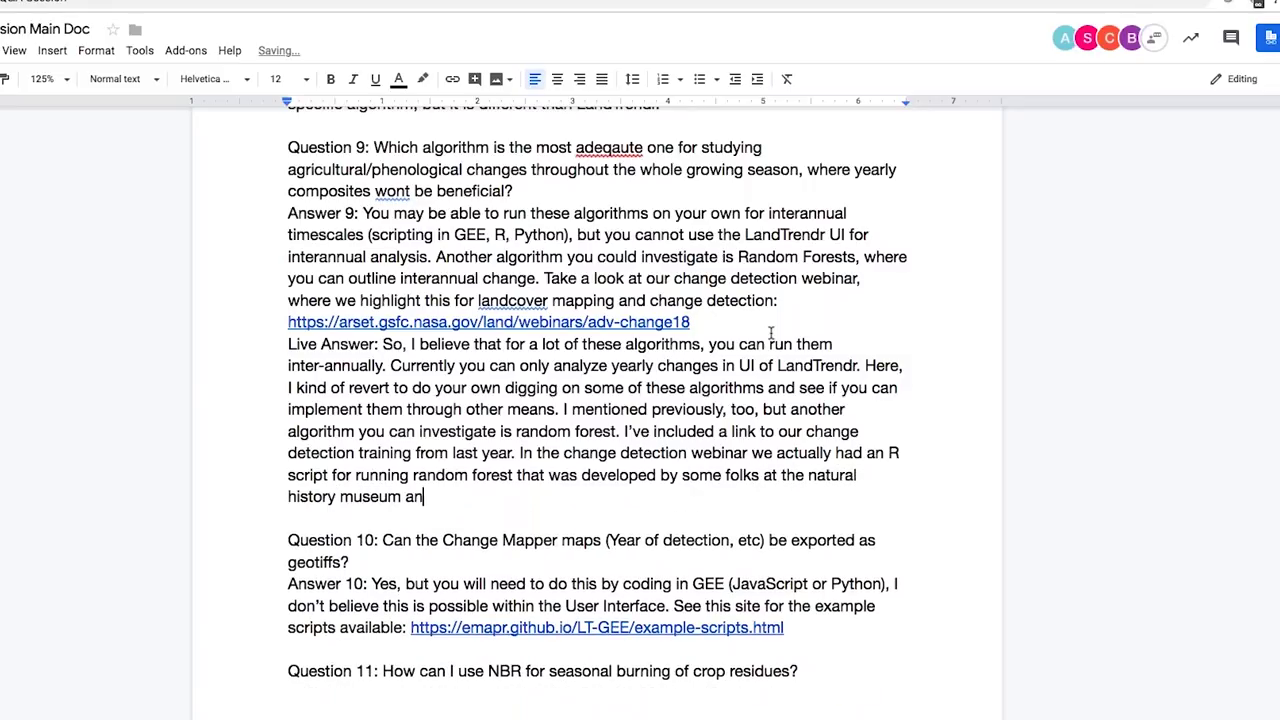
{"action": "type", "text": "d take a look at those. "}
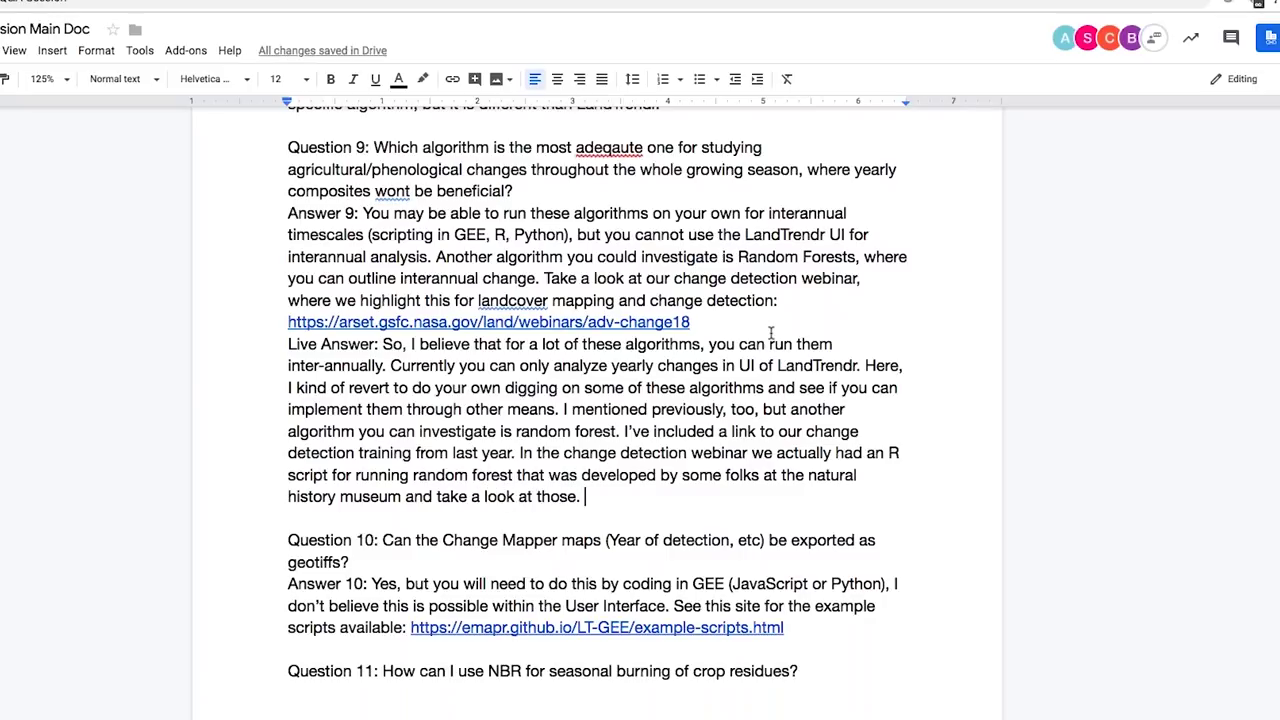
Step: Add the sentence "Maybe you can modify those for inter-annual analysis." to Answer 9's live answer
{"action": "type", "text": "Maa"}
{"action": "key", "text": "BackSpace"}
{"action": "key", "text": "BackSpace"}
{"action": "type", "text": "aybe"}
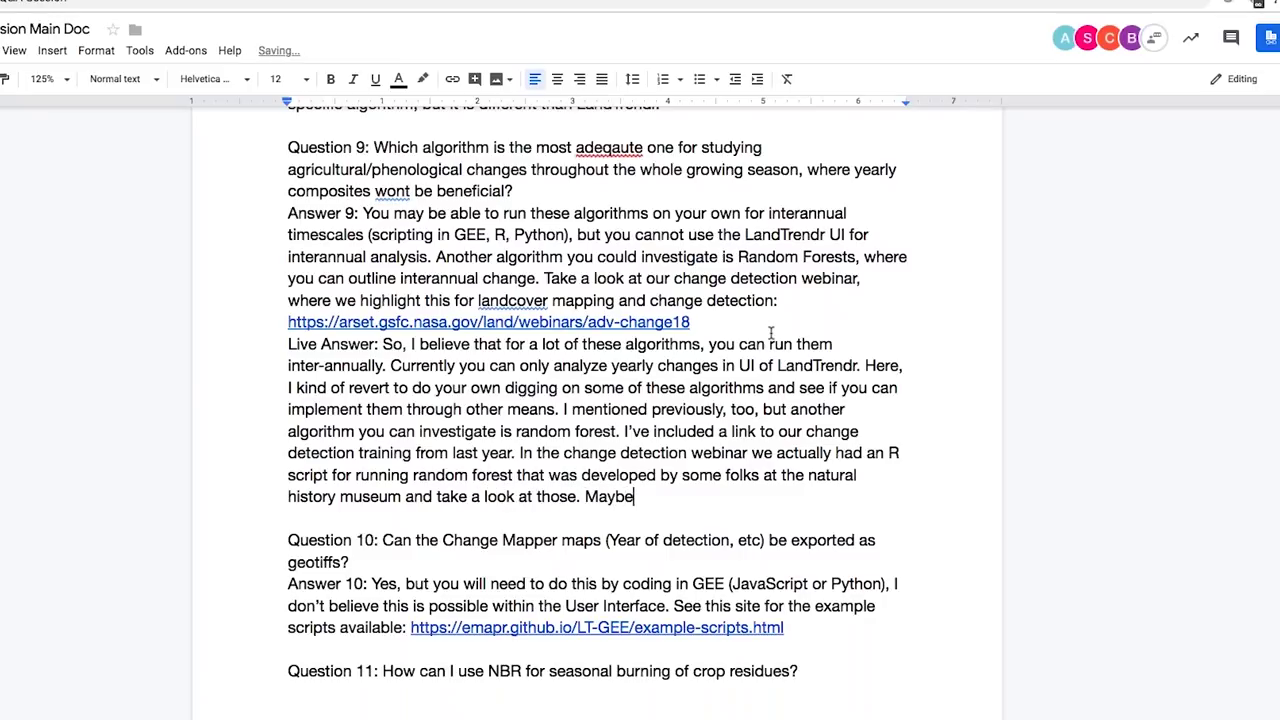
{"action": "type", "text": " you can modify those f"}
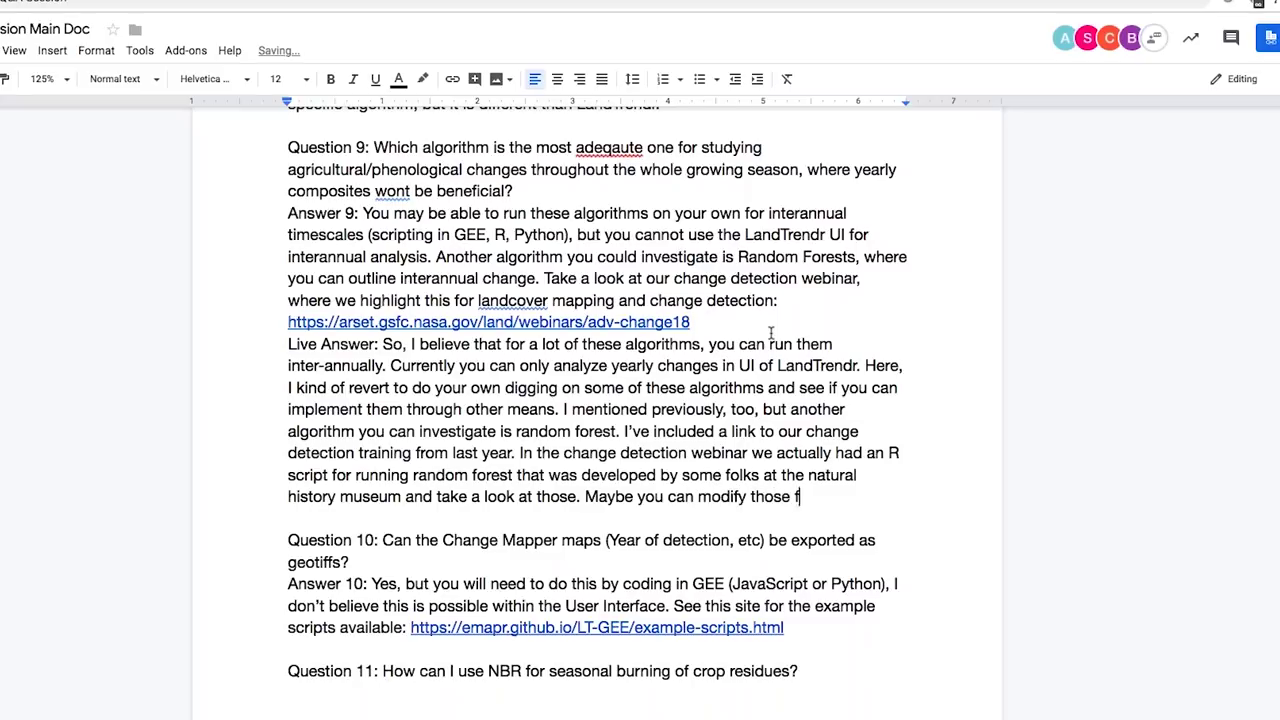
{"action": "type", "text": "or inter-annual"}
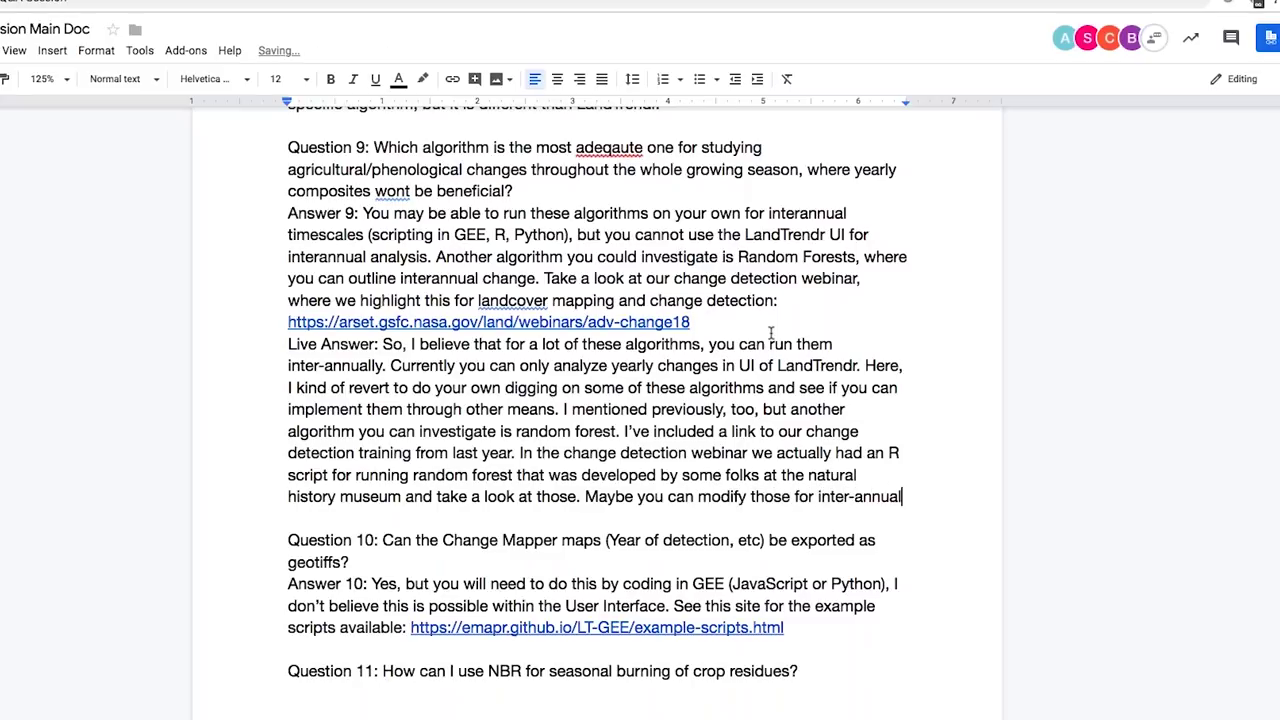
{"action": "type", "text": " analysis. Al"}
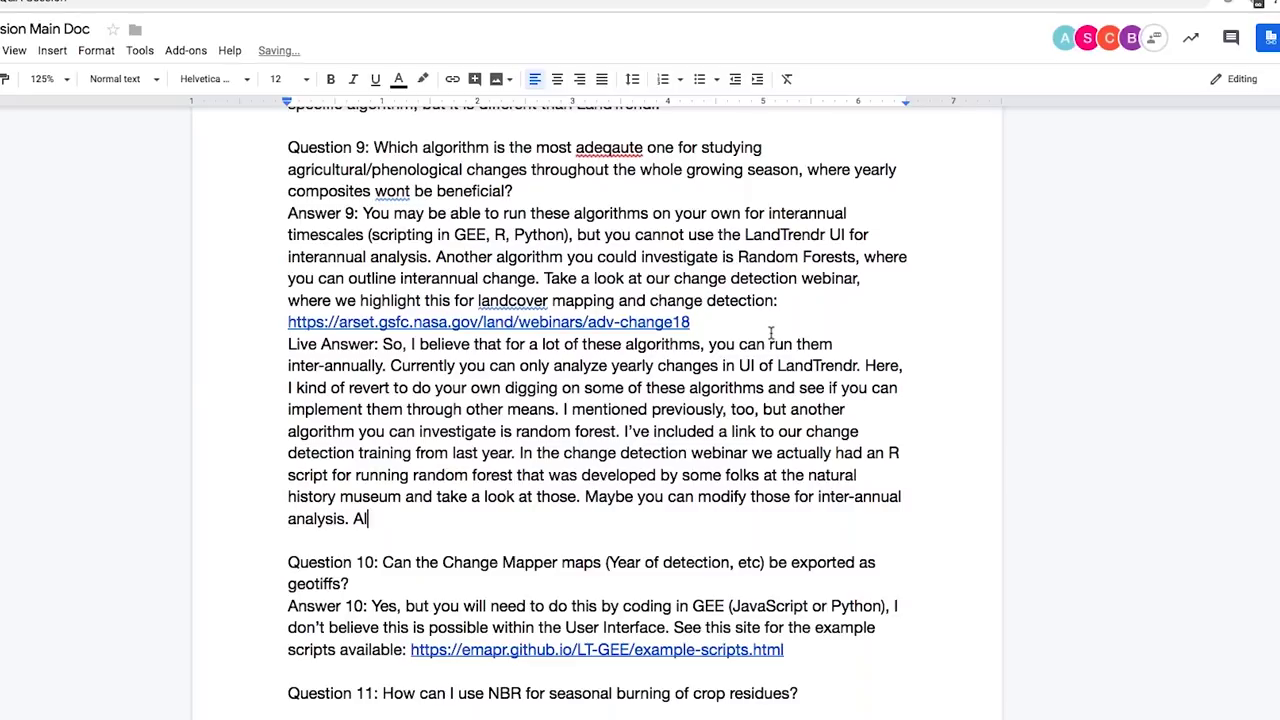
Step: Add "Also, again, making a plug for climate engine." to Answer 9's live answer
{"action": "type", "text": "so, again, making a pl"}
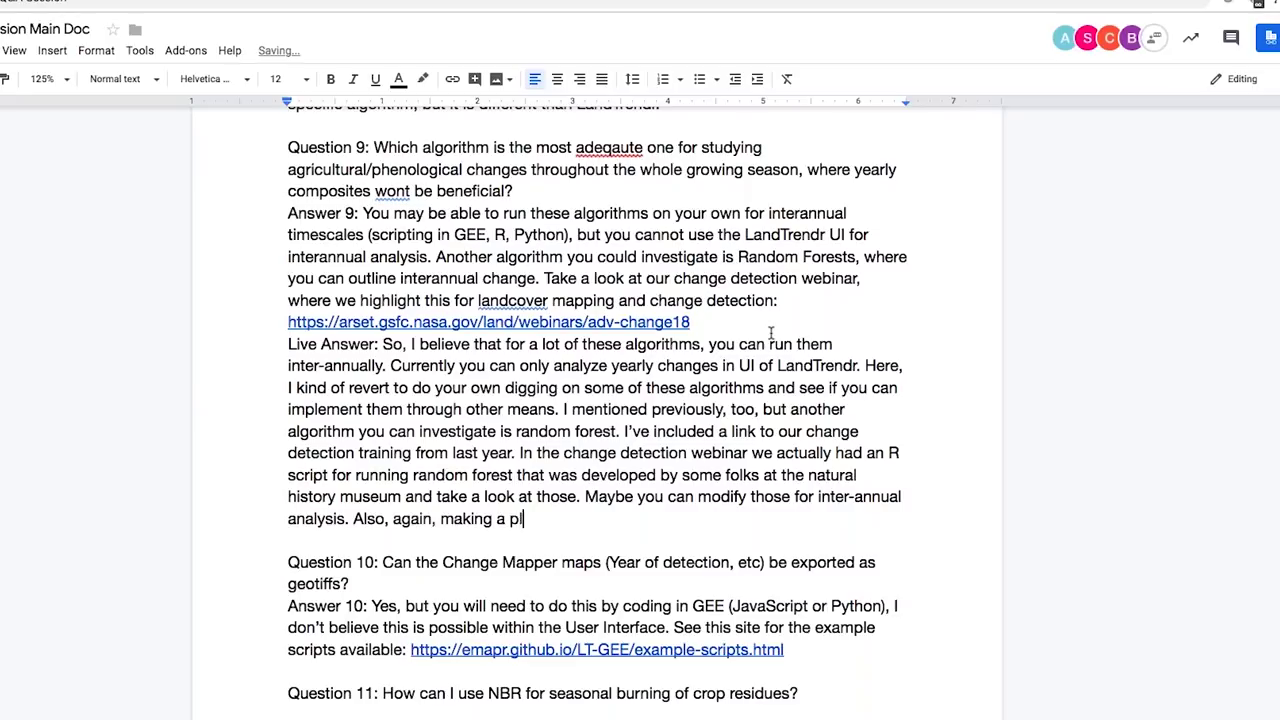
{"action": "type", "text": "ug for olimate en"}
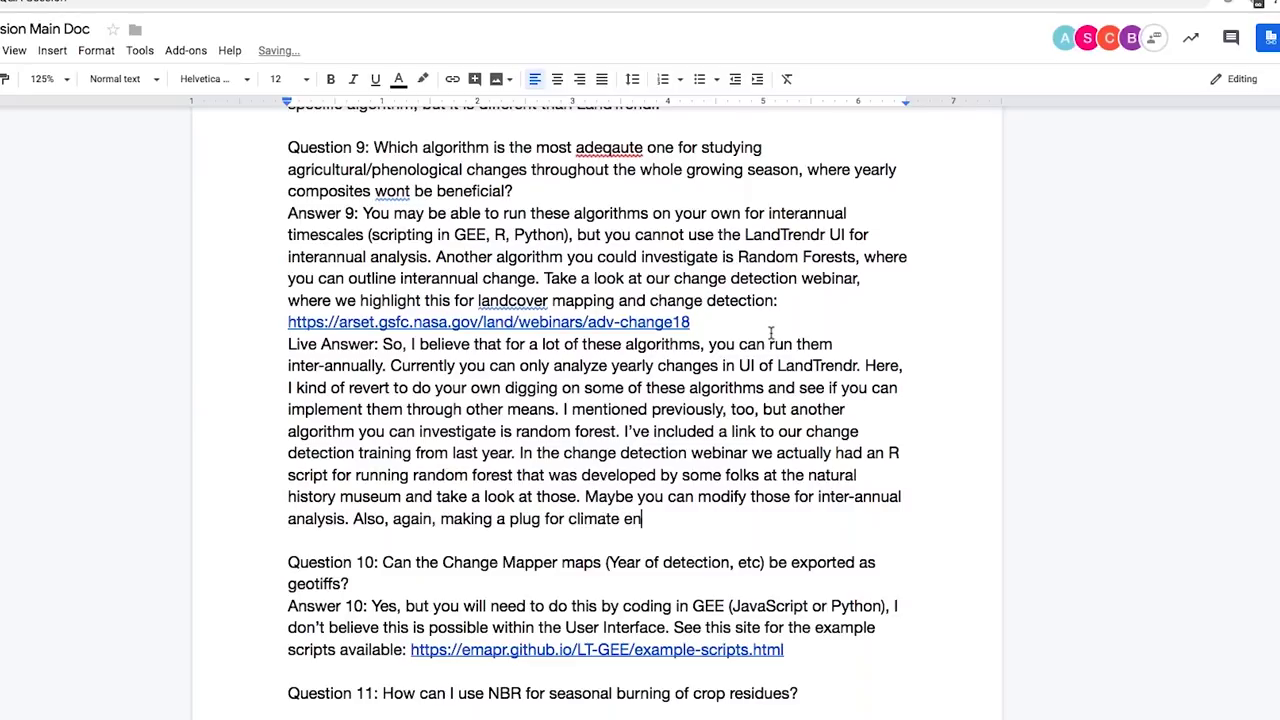
{"action": "type", "text": "gine. But within clim"}
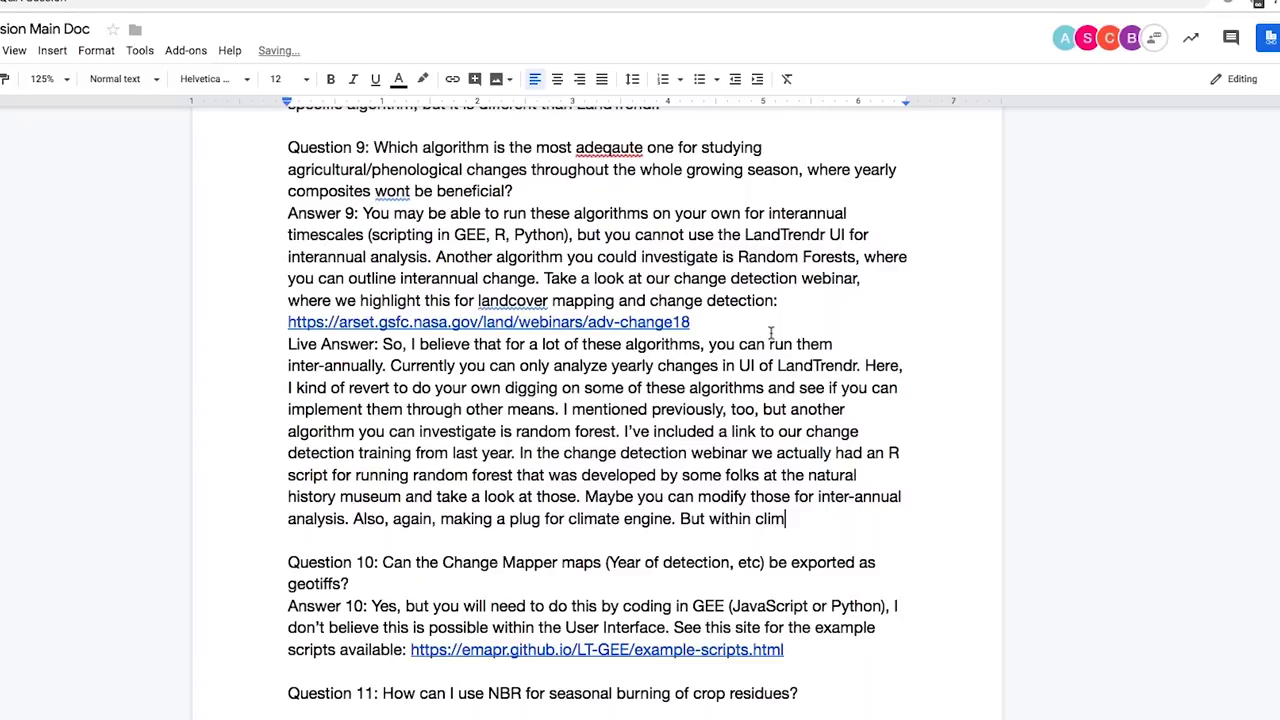
Step: Write "But within climate engine, you can also zoom in to an agriculture region of interest, create your own polygon" in the live answer
{"action": "type", "text": "ate engine, you can also"}
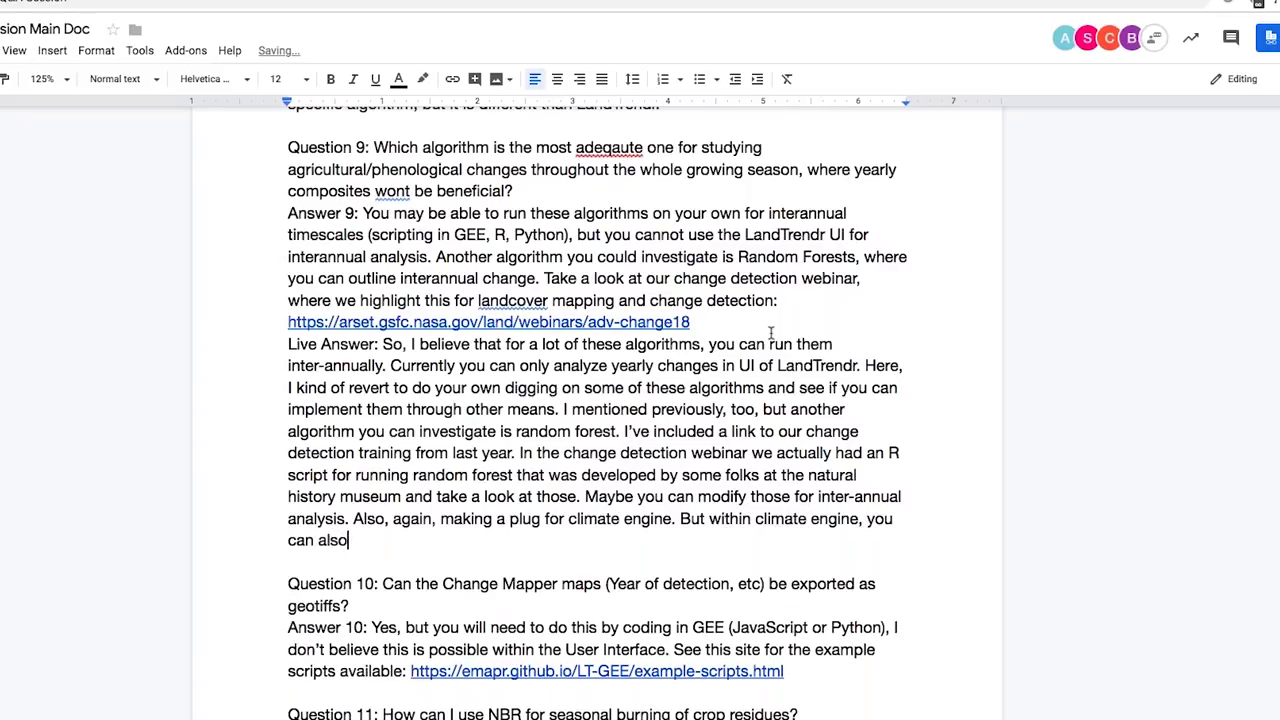
{"action": "type", "text": " zoom in to an agriculture"}
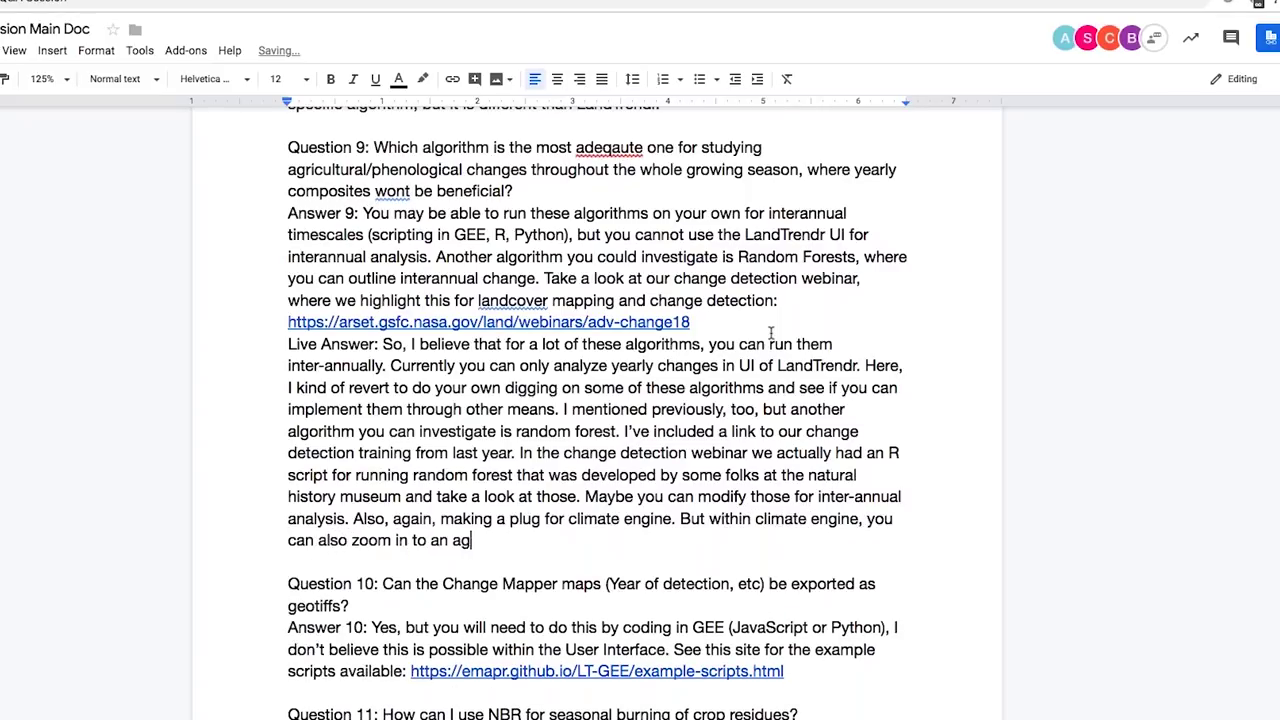
{"action": "type", "text": "egion "}
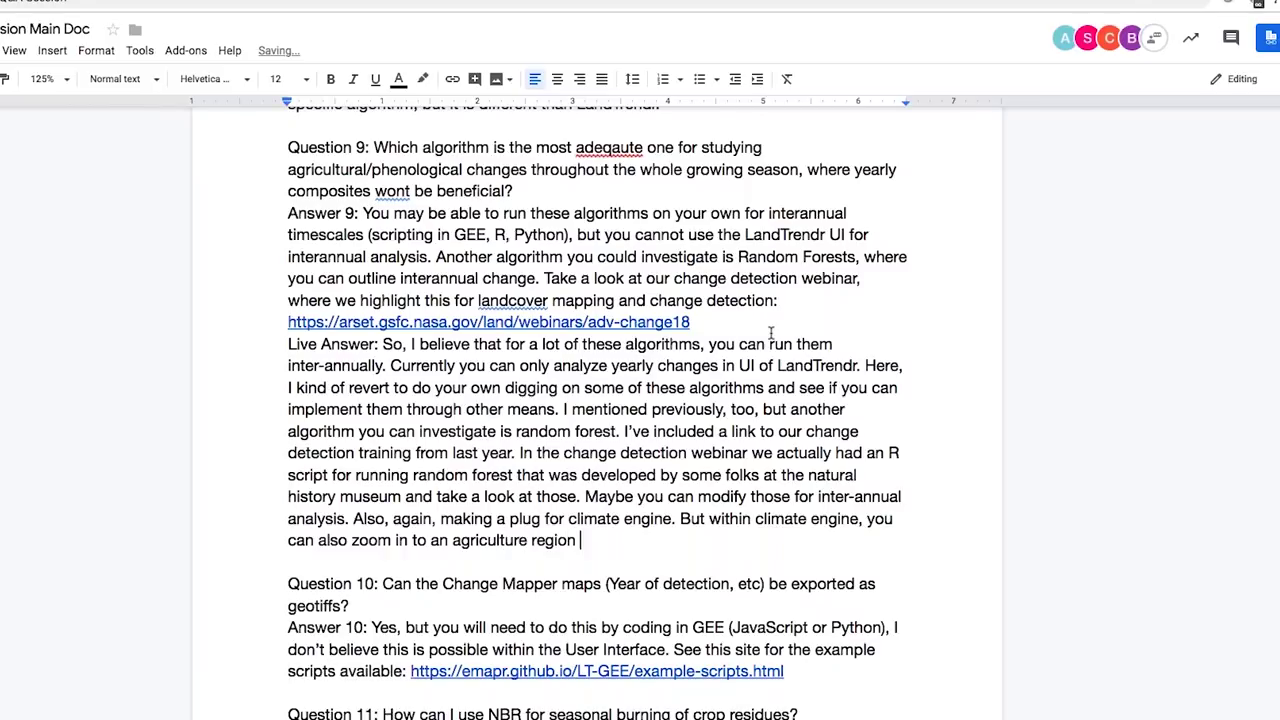
{"action": "type", "text": "of interest, create your own polyg"}
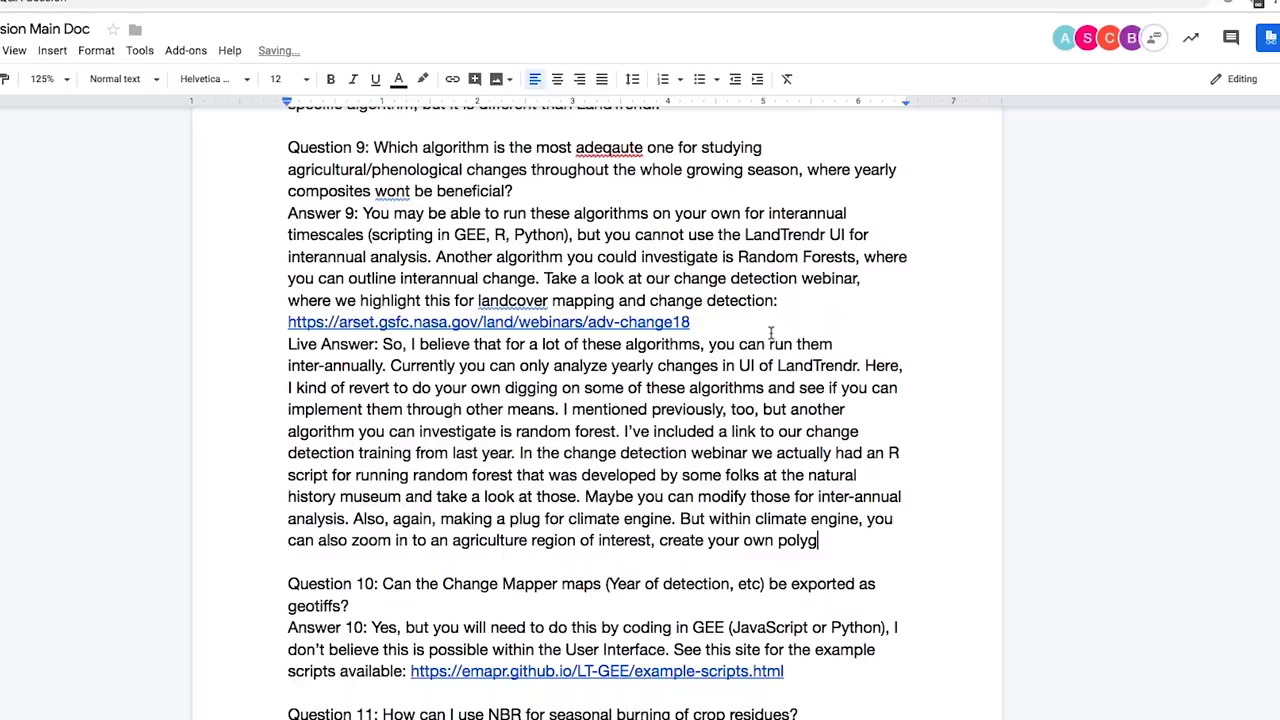
Step: Continue with "- for e.g., on an irrigation plot - and look at NDVI over time from the Landsat record. With that tool you can create those figures"
{"action": "type", "text": "on - for e.g., on a "}
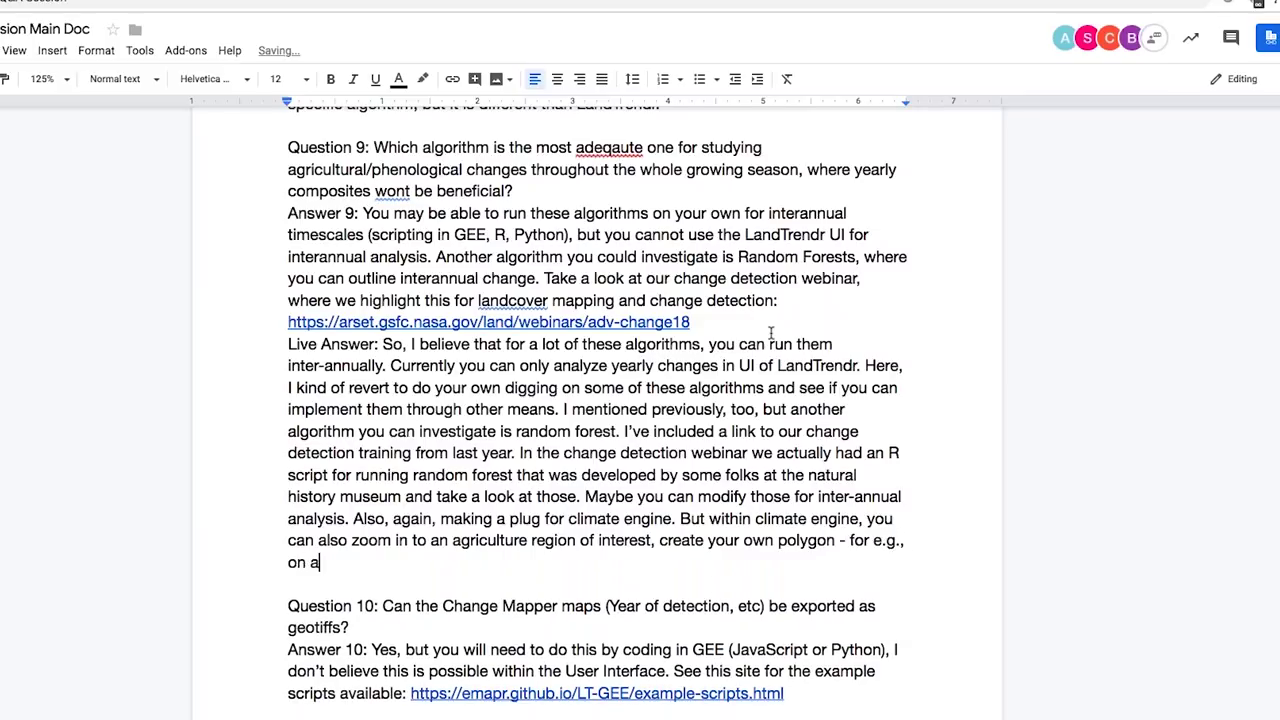
{"action": "type", "text": "n irrigation plot - and lo"}
{"action": "type", "text": "k"}
{"action": "key", "text": "BackSpace"}
{"action": "key", "text": "BackSpace"}
{"action": "type", "text": "ok at NDVI over time from the Landsat record. With that tool you can create those figures"}
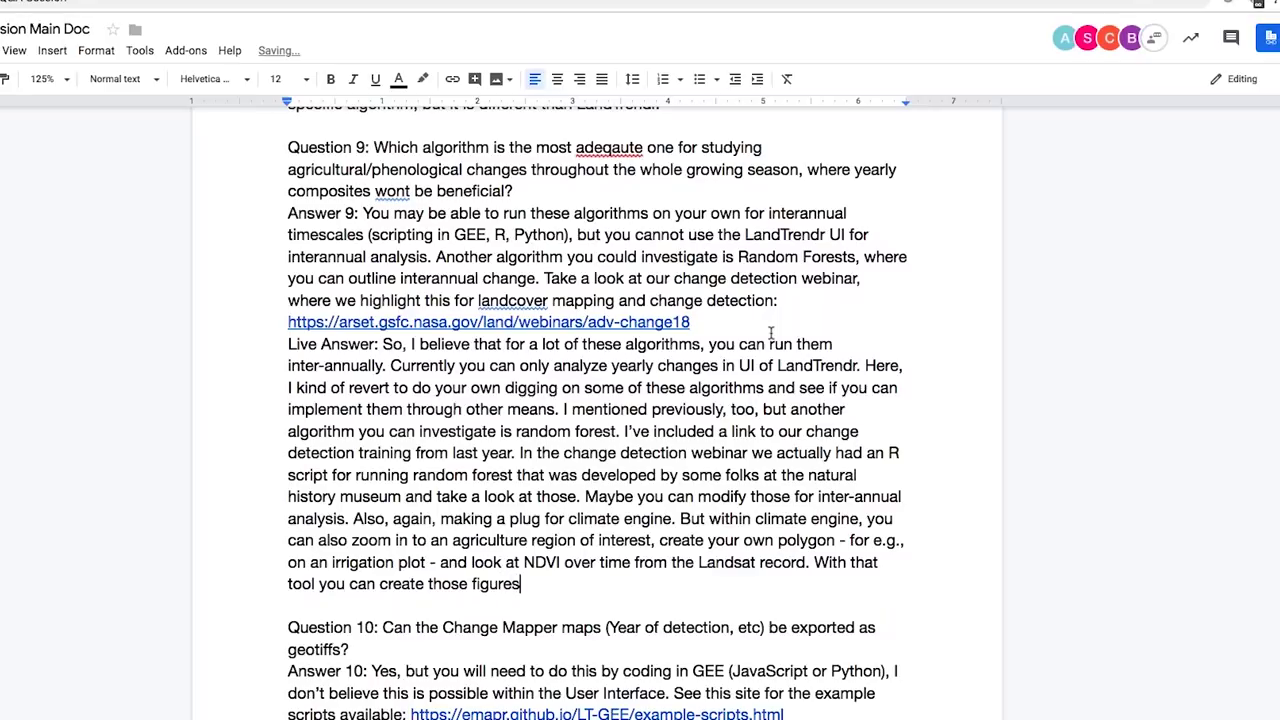
Step: Extend the sentence about creating figures with "online using the power of GEE and you can see interann"
{"action": "type", "text": " on ine using"}
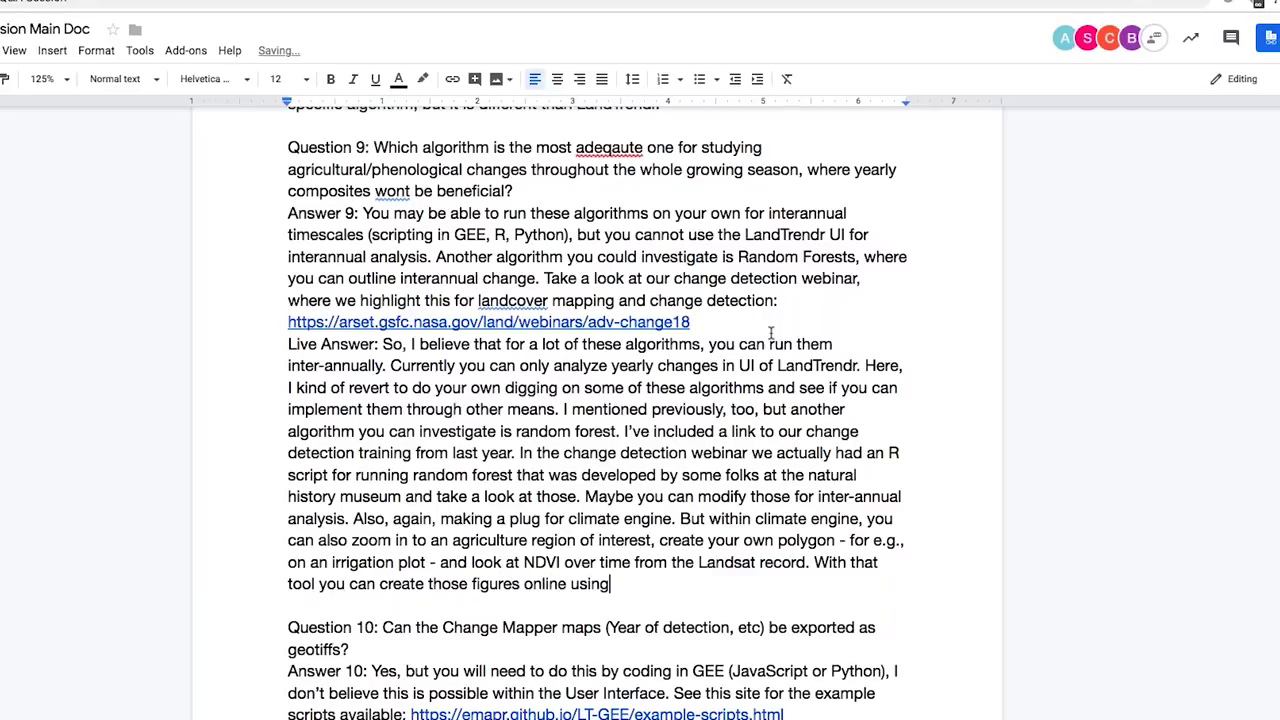
{"action": "type", "text": " the power of GEE and "}
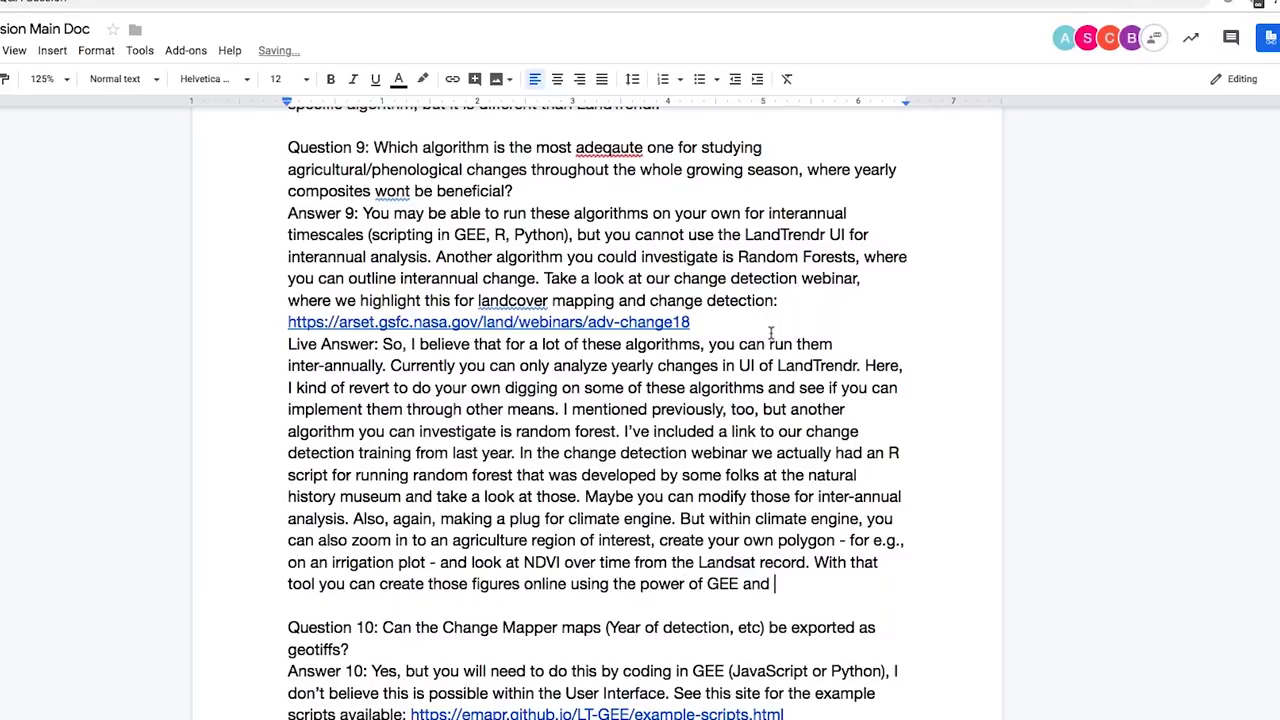
{"action": "type", "text": "you can see interann"}
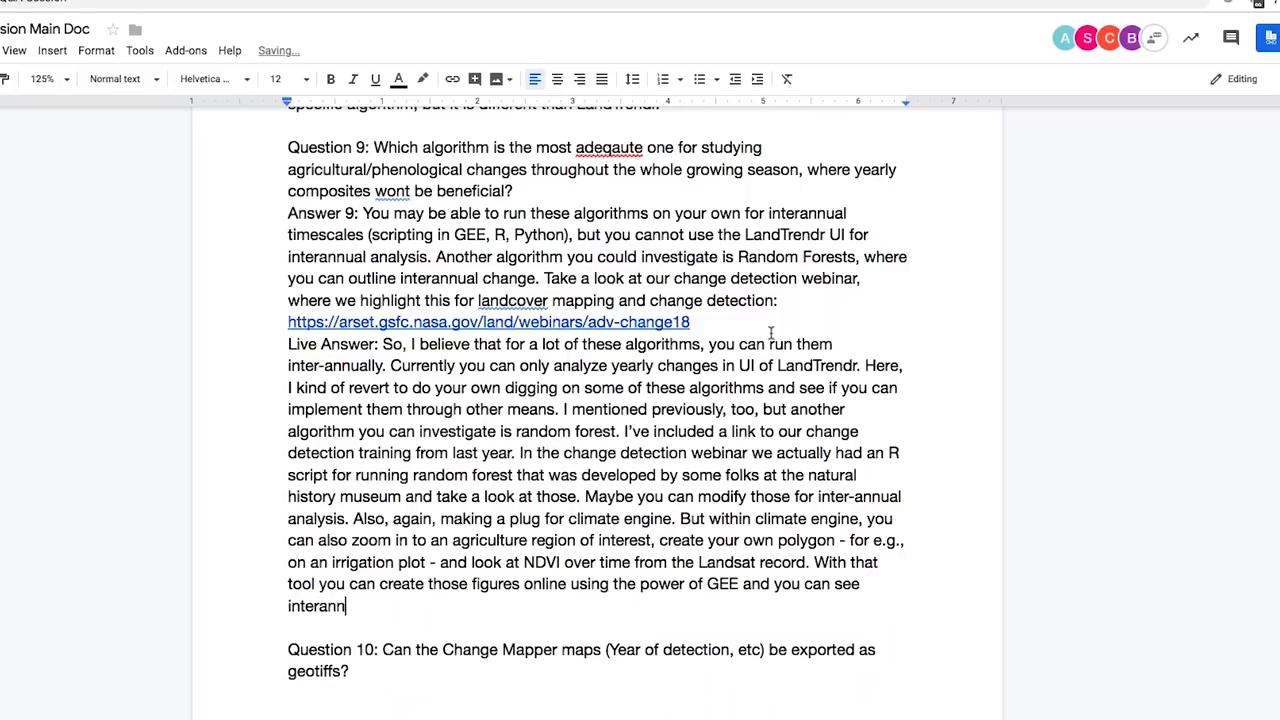
Step: Finish Live Answer 9: "interannual phenological changes. That's just based off of looking at NDVi values - that might be a nice resource for you."
{"action": "type", "text": "ual phenological"}
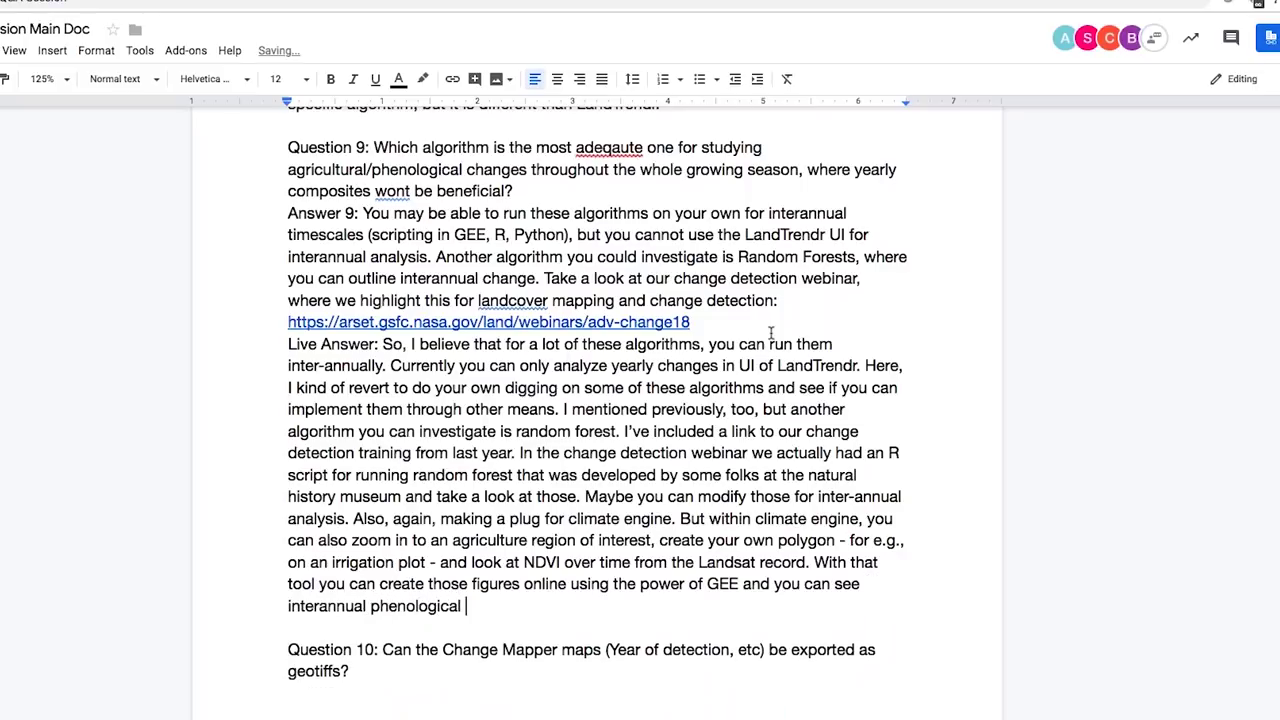
{"action": "type", "text": " changes. "}
{"action": "type", "text": "That's js"}
{"action": "type", "text": "st bas"}
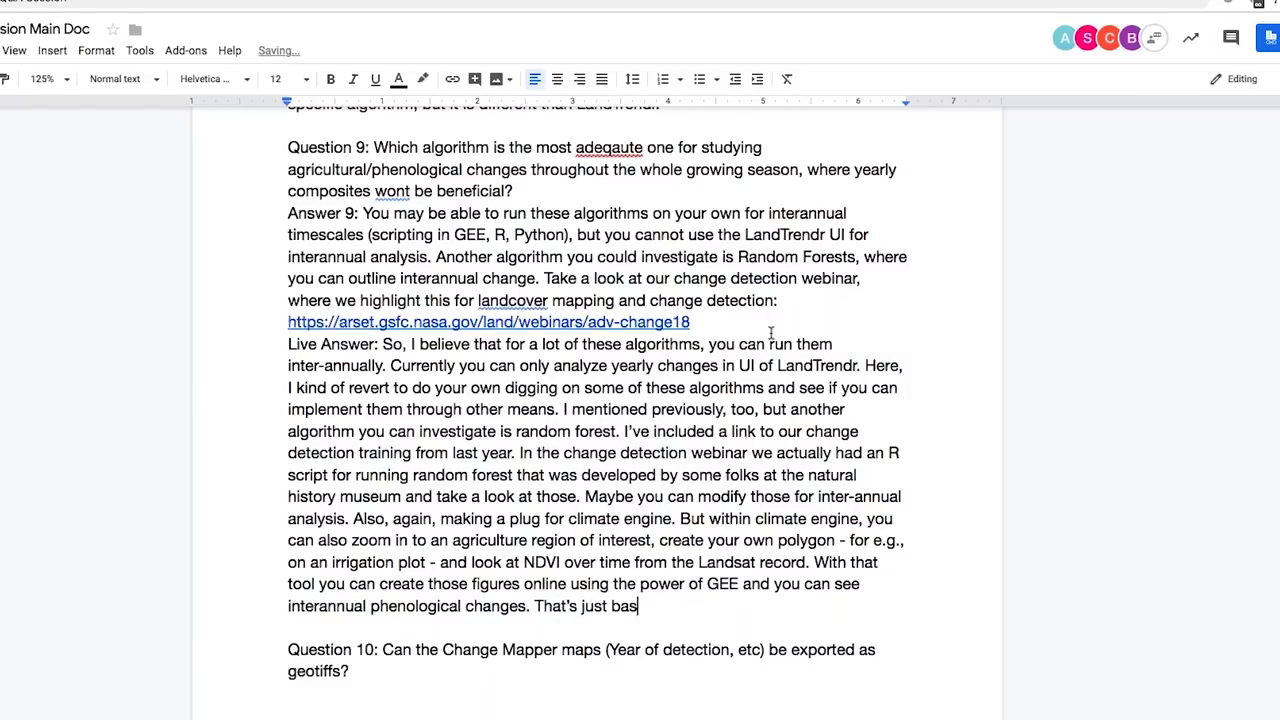
{"action": "type", "text": "ed off of m"}
{"action": "key", "text": "BackSpace"}
{"action": "type", "text": "looking at NDVi "}
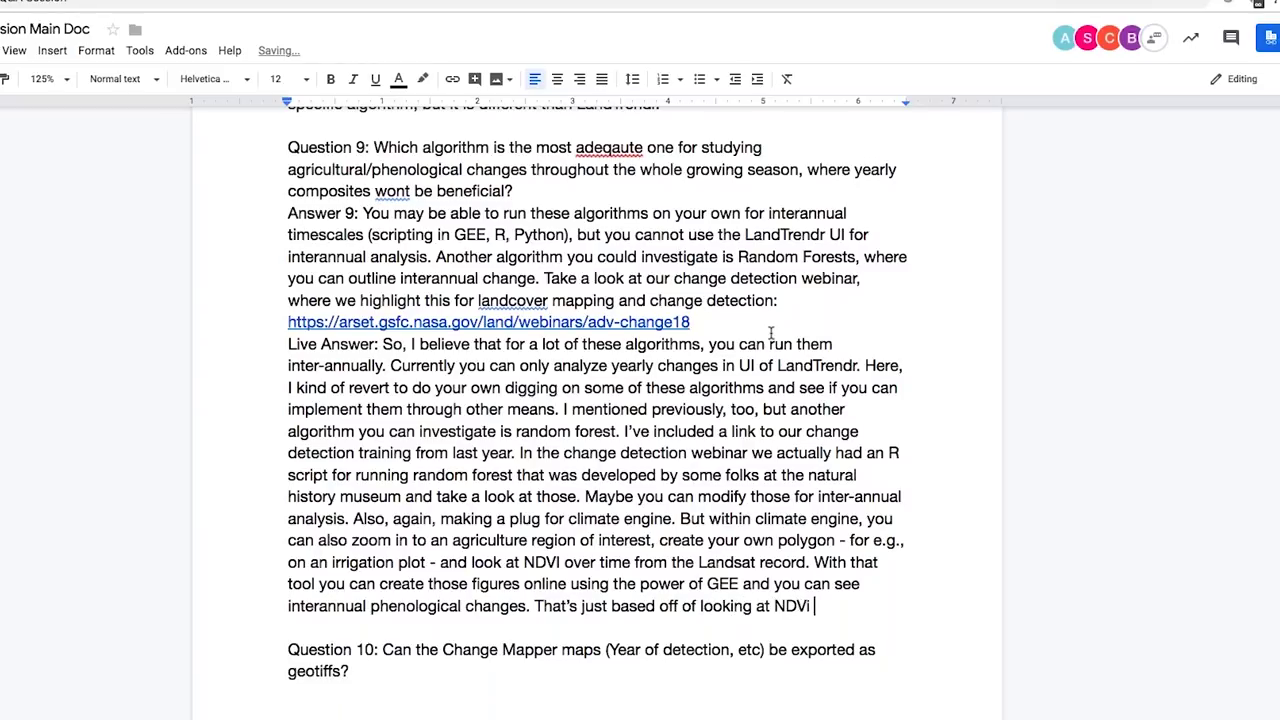
{"action": "type", "text": "values - that might "}
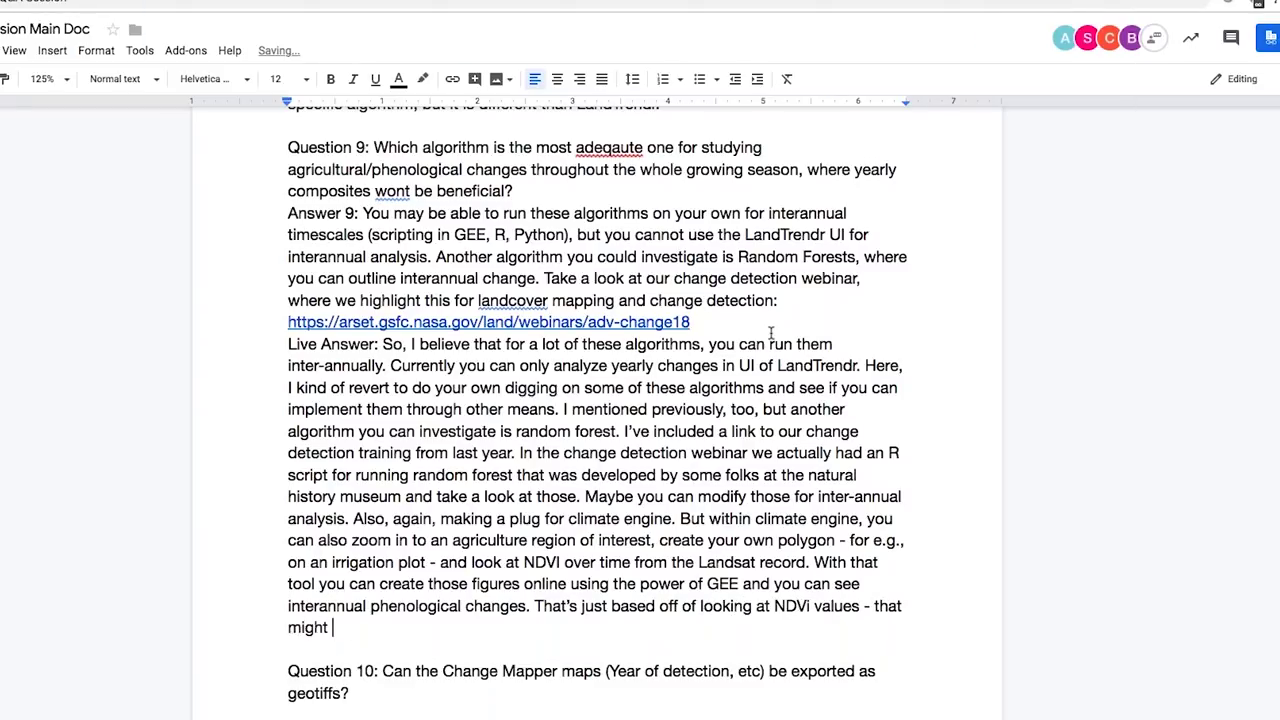
{"action": "type", "text": "be an inice resource for you."}
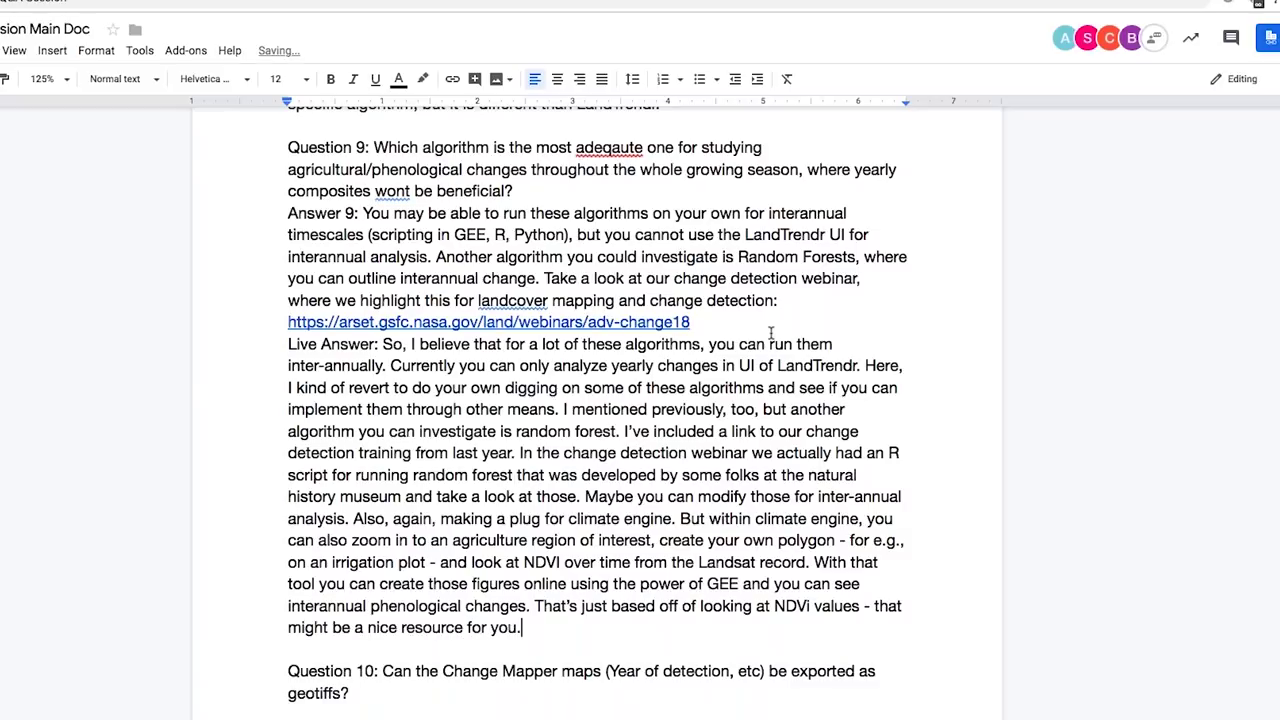
Step: Insert a page break before Question 10 so the question sits on the same page as its answer
{"action": "scroll", "coordinate": [775, 370], "scroll_direction": "down", "scroll_amount": 10}
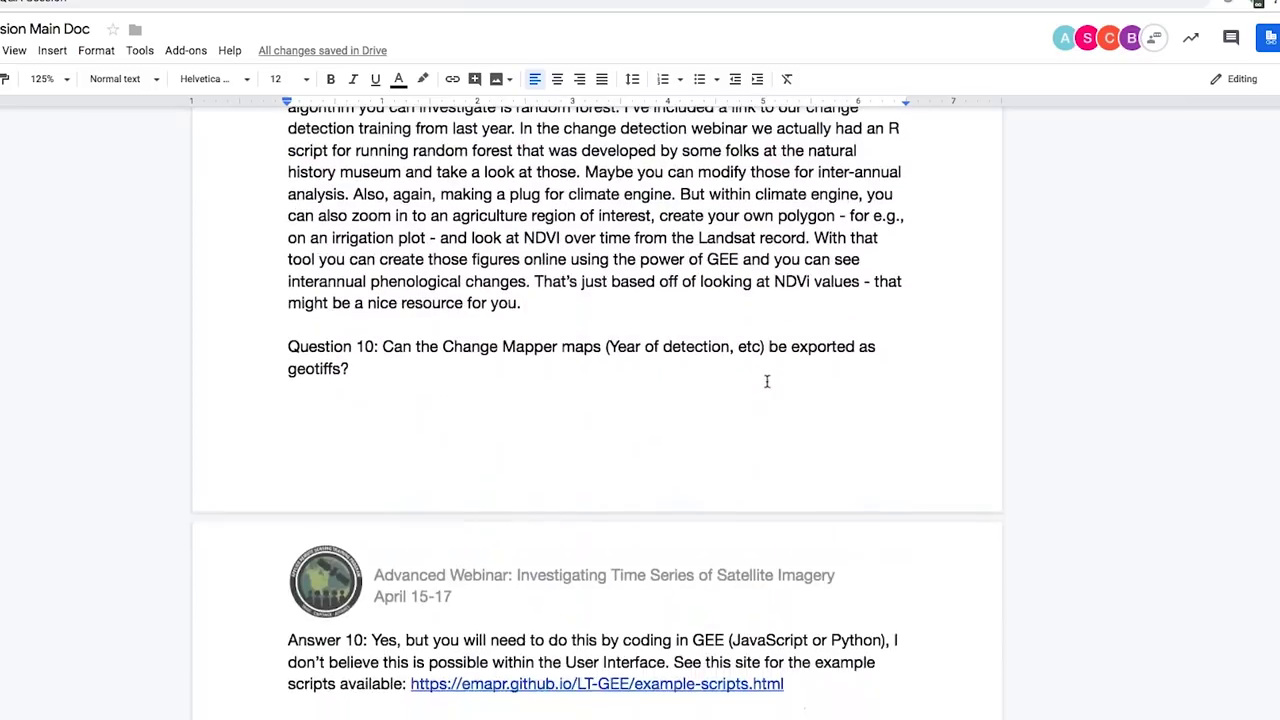
{"action": "left_click", "coordinate": [288, 180]}
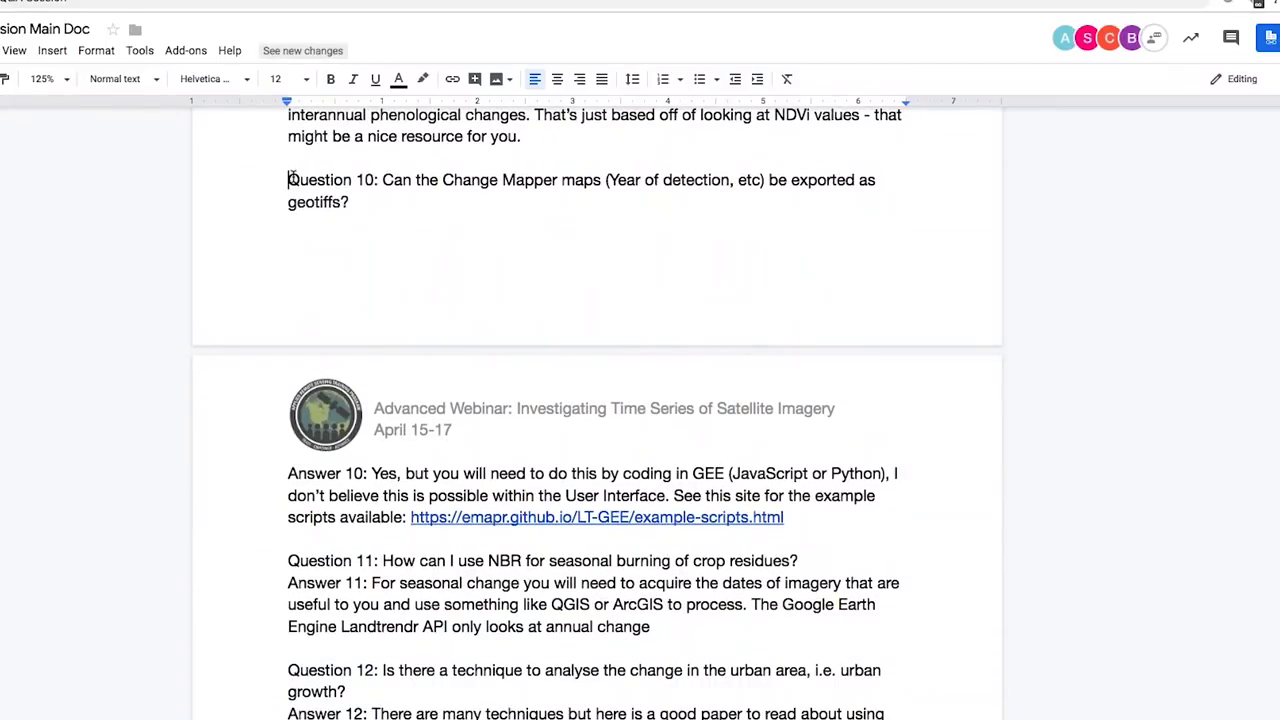
{"action": "key", "text": "ctrl+Return"}
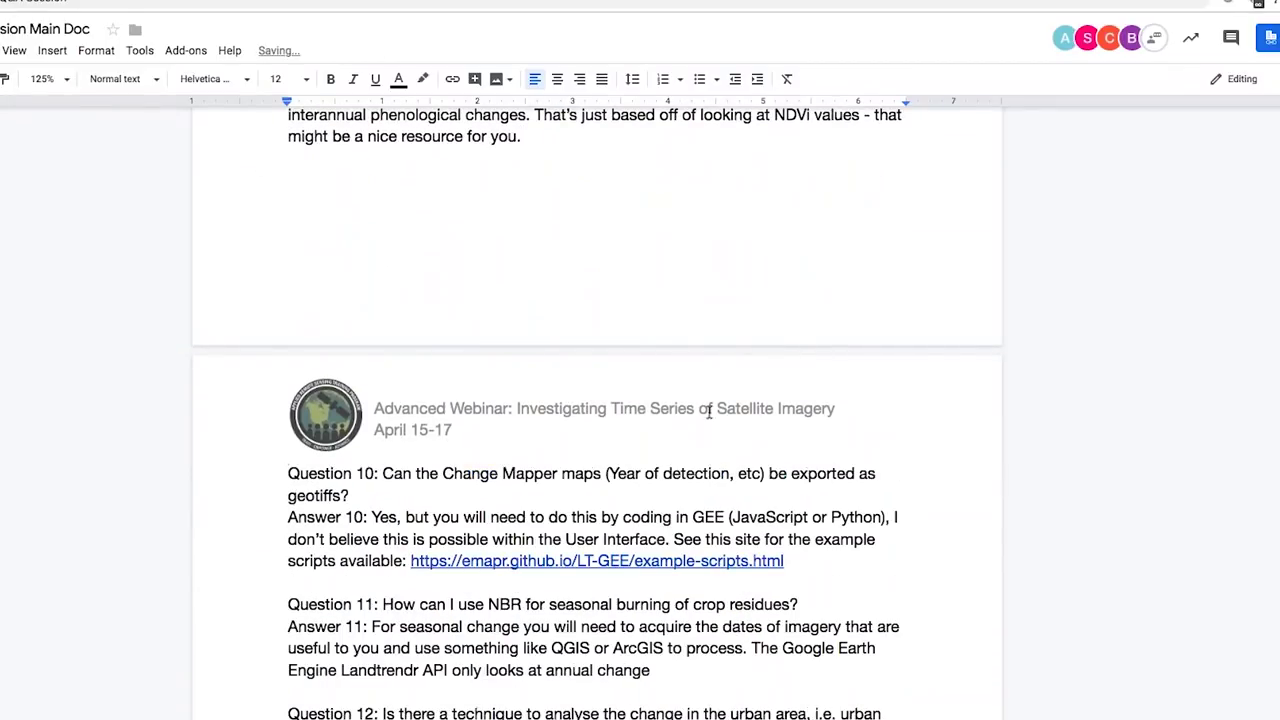
Step: Add below Answer 10: "Live Answer: Answer is again: no from the UI, but yes if you do your own scripting."
{"action": "left_click", "coordinate": [812, 566]}
{"action": "scroll", "coordinate": [815, 566], "scroll_direction": "down", "scroll_amount": 5}
{"action": "scroll", "coordinate": [815, 566], "scroll_direction": "down", "scroll_amount": 1}
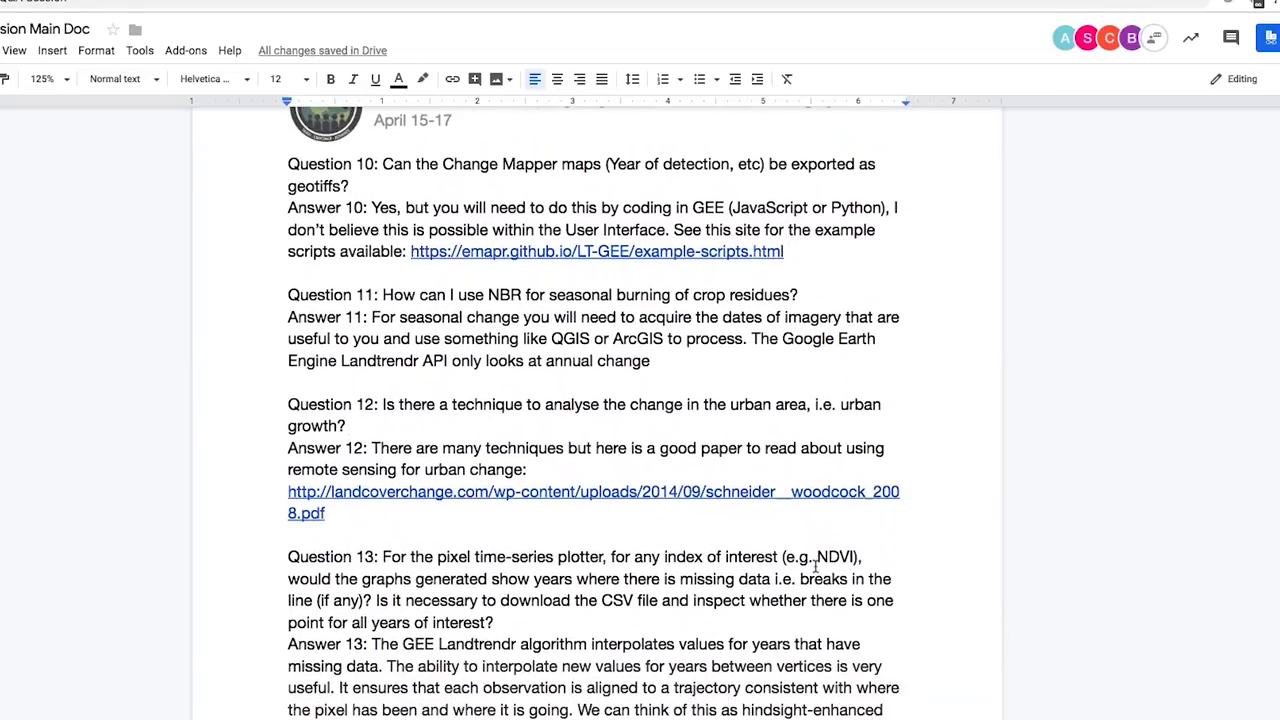
{"action": "key", "text": "Return"}
{"action": "type", "text": "Live Answer"}
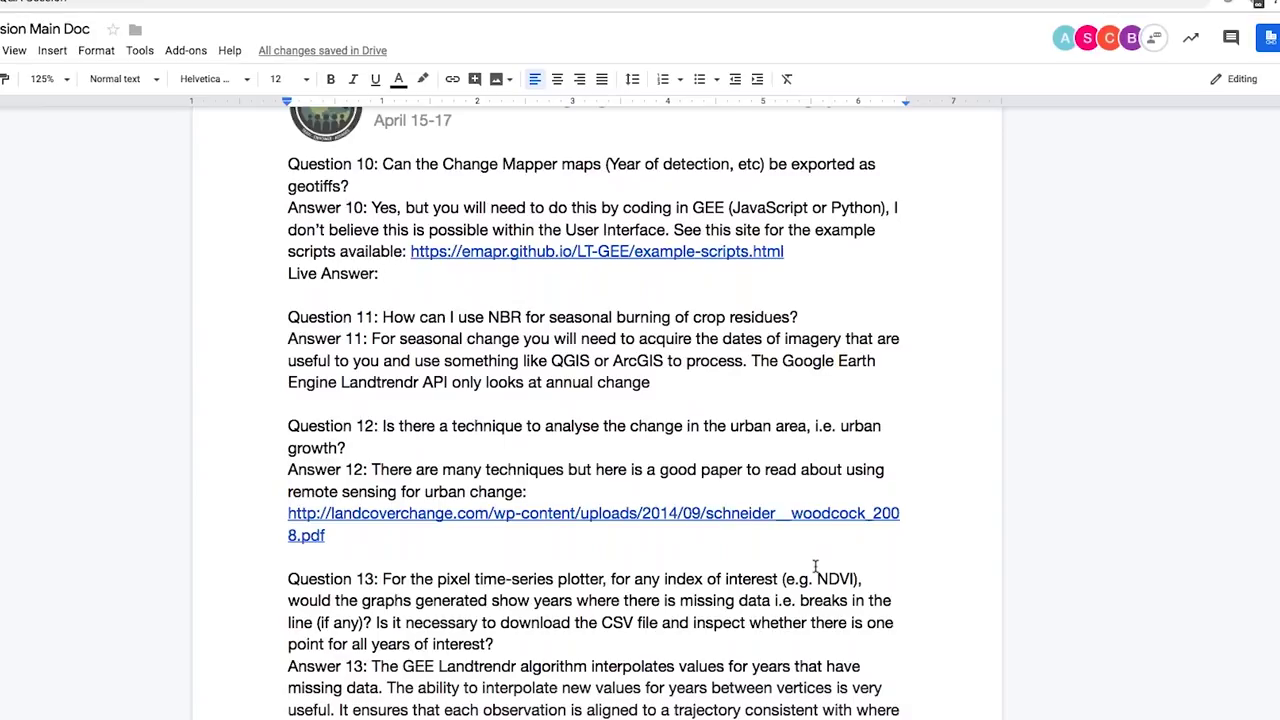
{"action": "type", "text": ": Answer "}
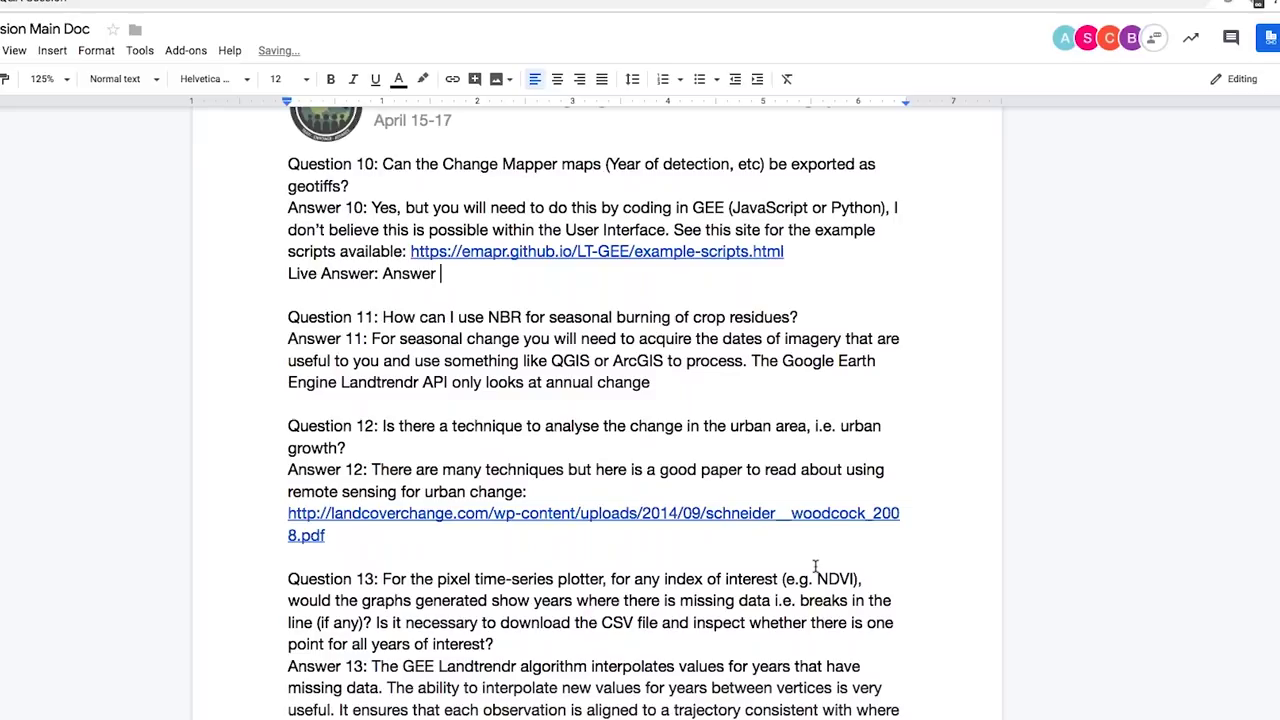
{"action": "type", "text": "is again: no from th"}
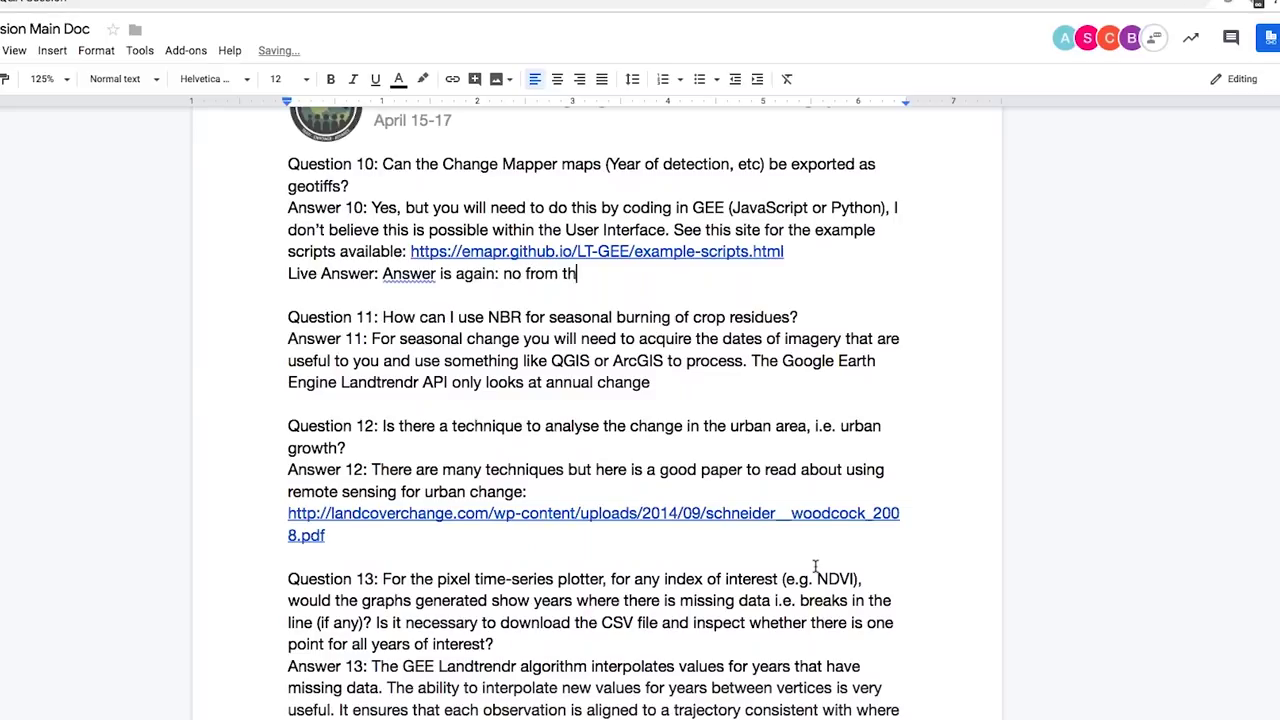
{"action": "type", "text": "e UI, but yes if you d"}
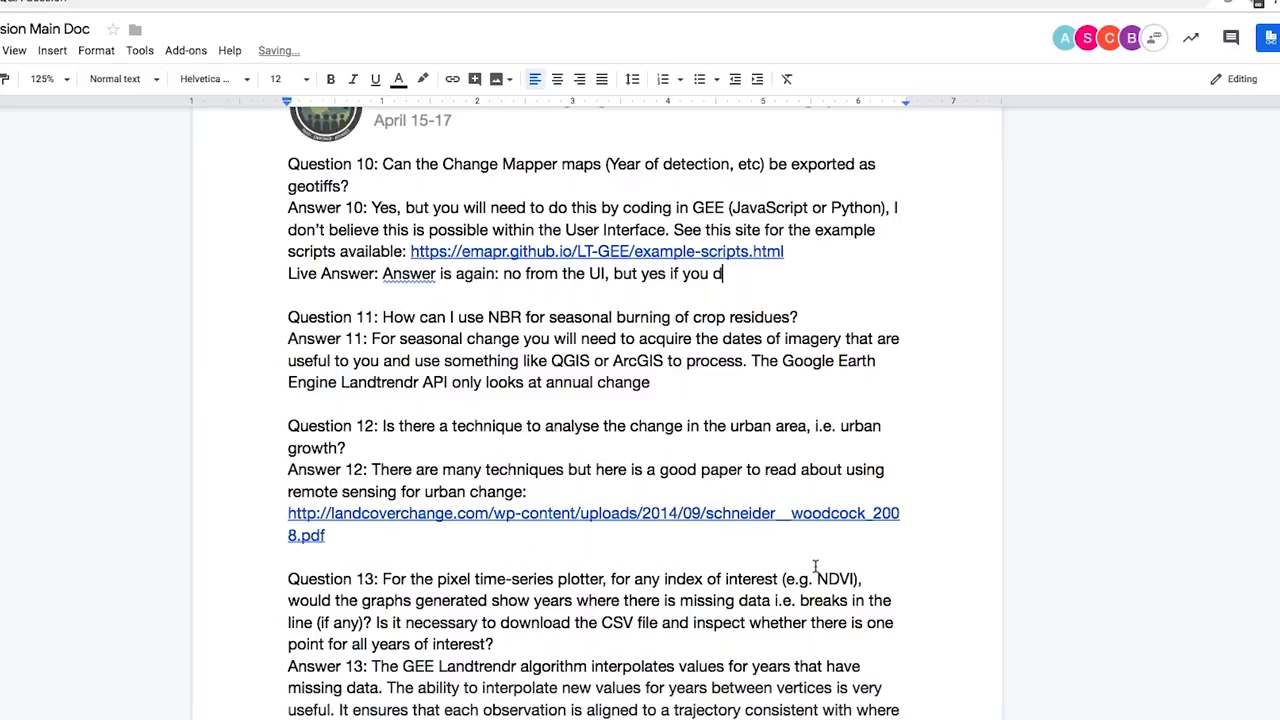
{"action": "type", "text": "o your own scripting"}
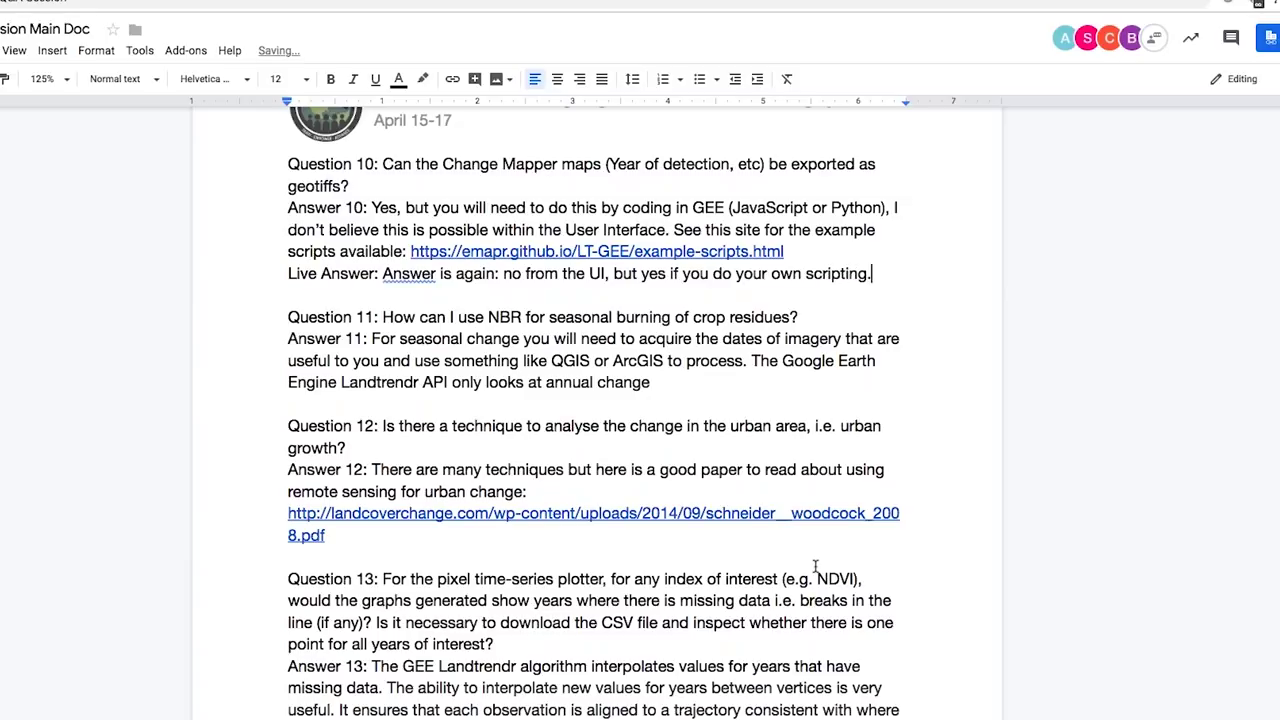
{"action": "type", "text": ". "}
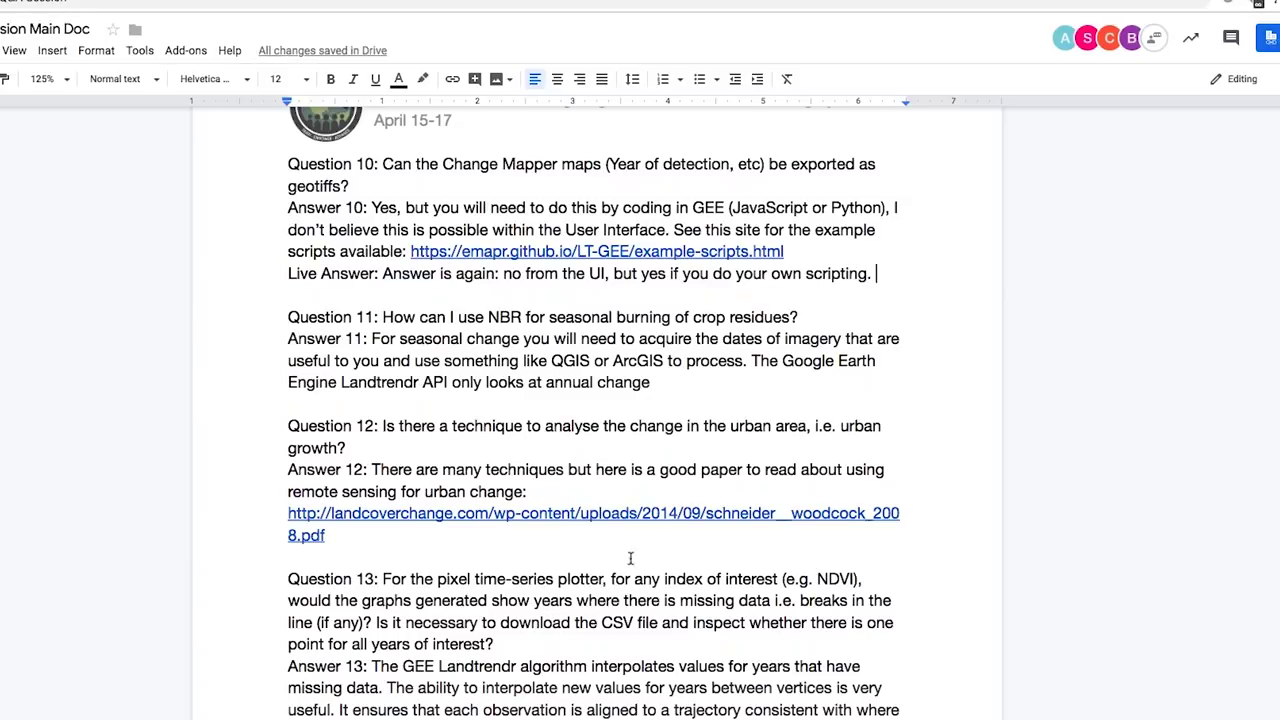
Step: Continue Question 10's live answer: "Within Javascript you can write a short exporting script for maps and I believe you can do that as GeoTIFFS. Example"
{"action": "type", "text": "W"}
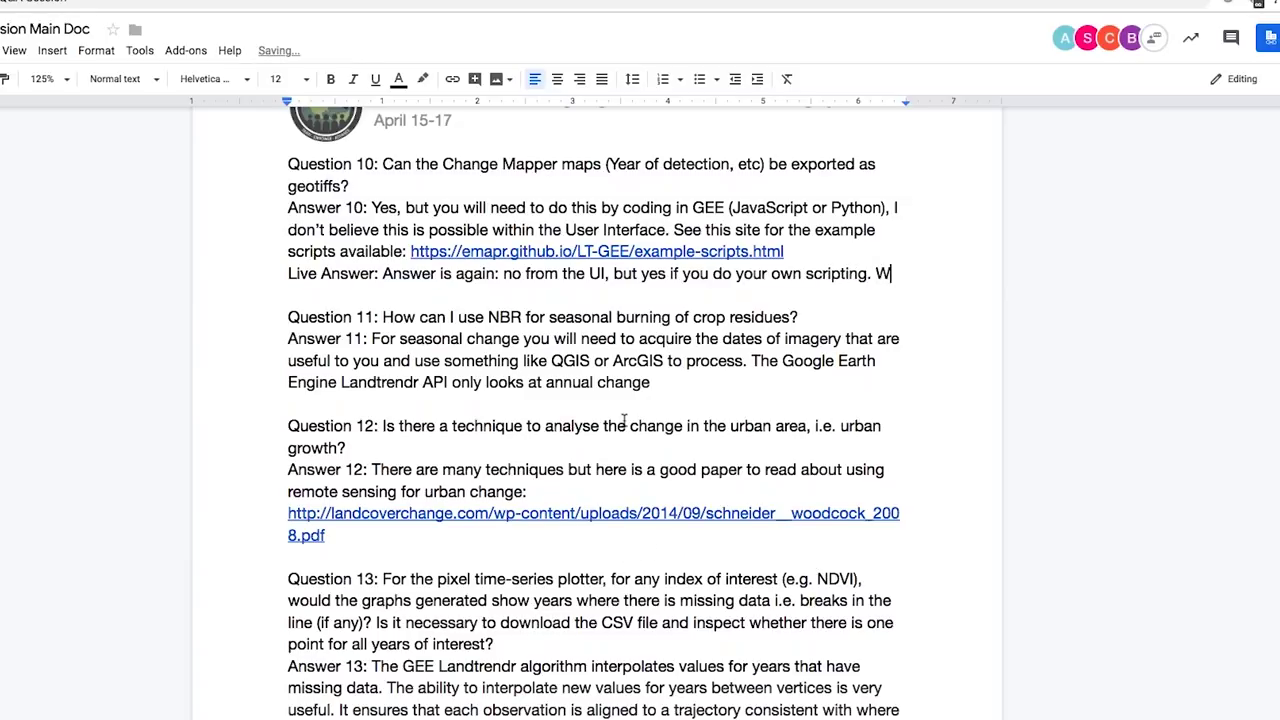
{"action": "type", "text": "ithin Javascript"}
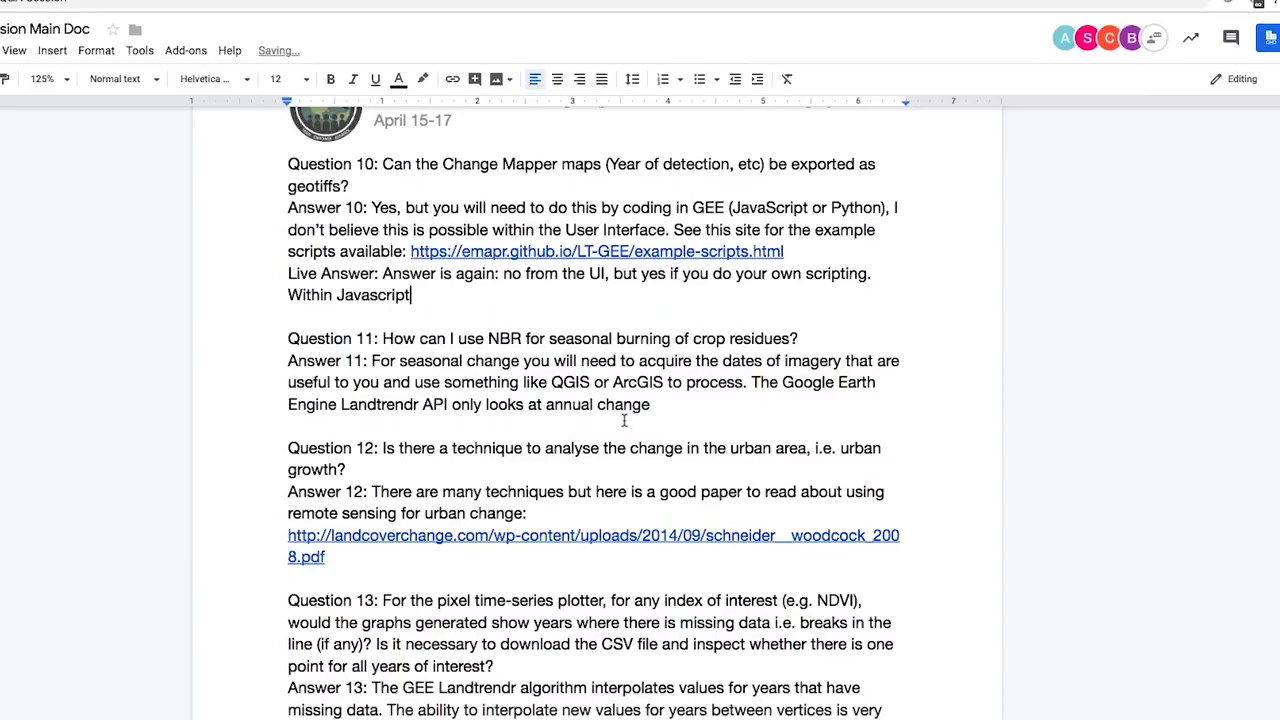
{"action": "type", "text": " you can write a short exporting script"}
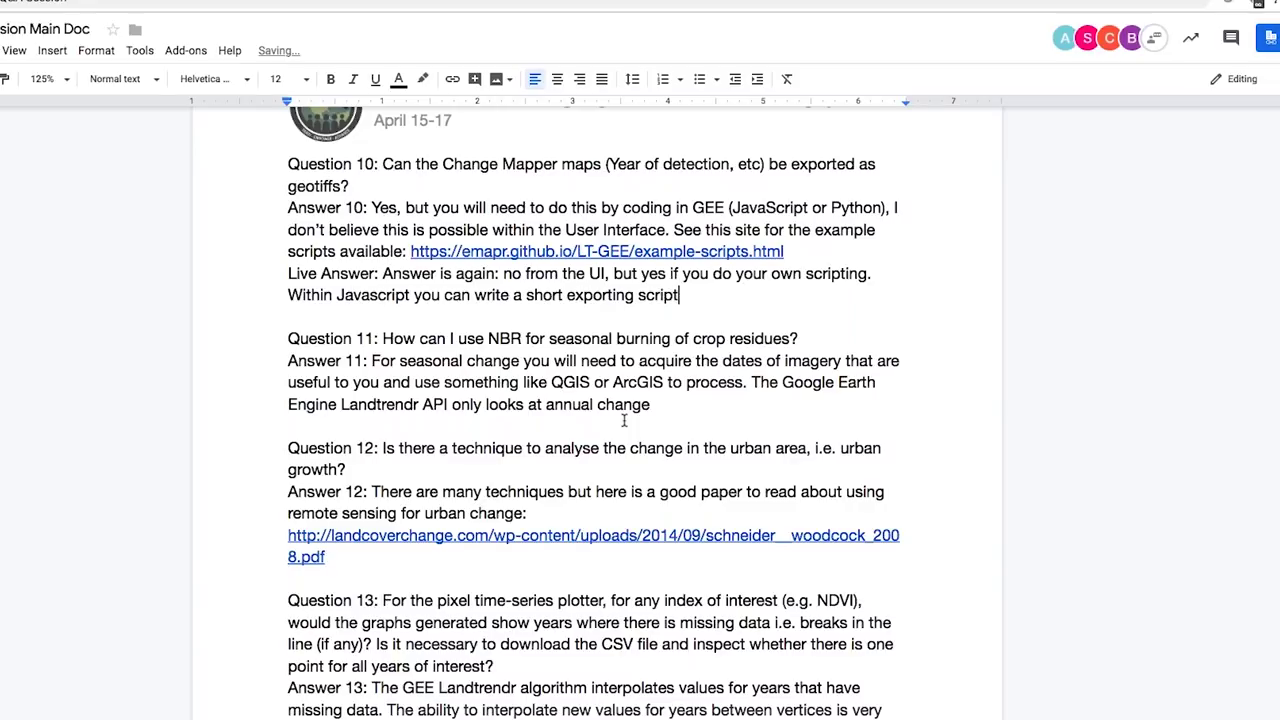
{"action": "type", "text": " for maps and I belie"}
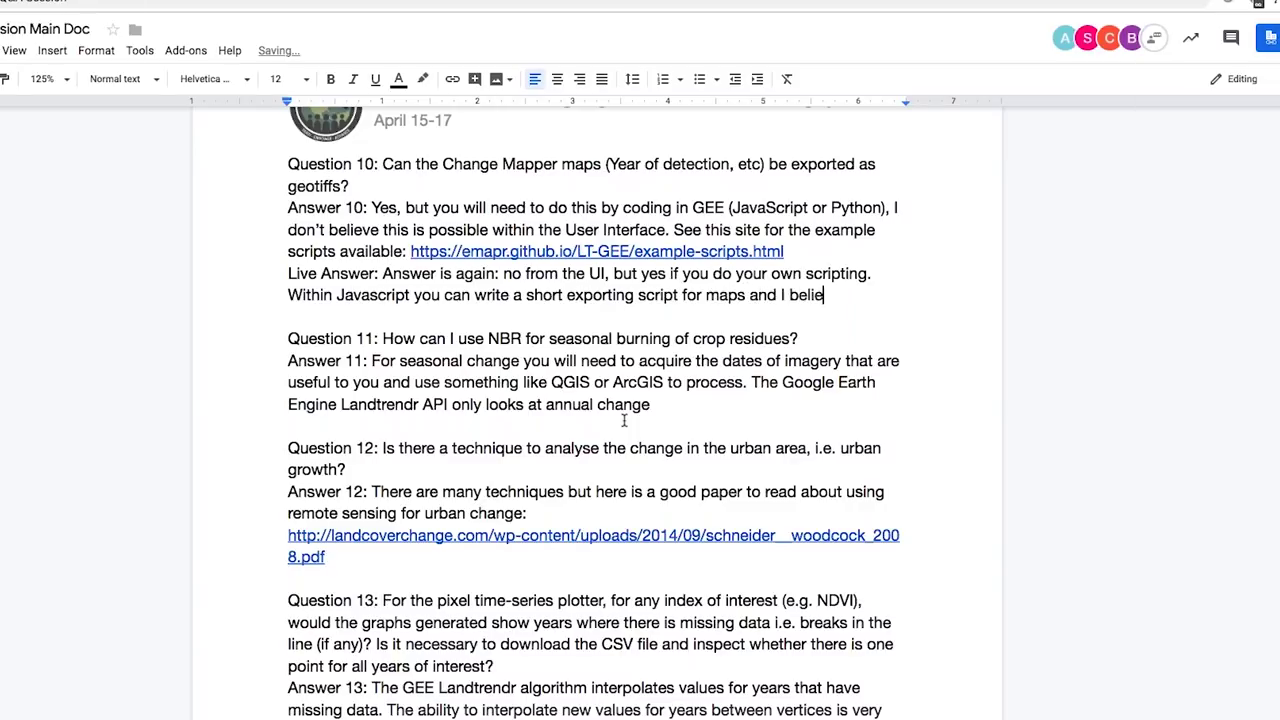
{"action": "type", "text": "ve you can do that as GE"}
{"action": "key", "text": "BackSpace"}
{"action": "type", "text": "eoGT"}
{"action": "key", "text": "BackSpace"}
{"action": "key", "text": "BackSpace"}
{"action": "type", "text": "TIFF"}
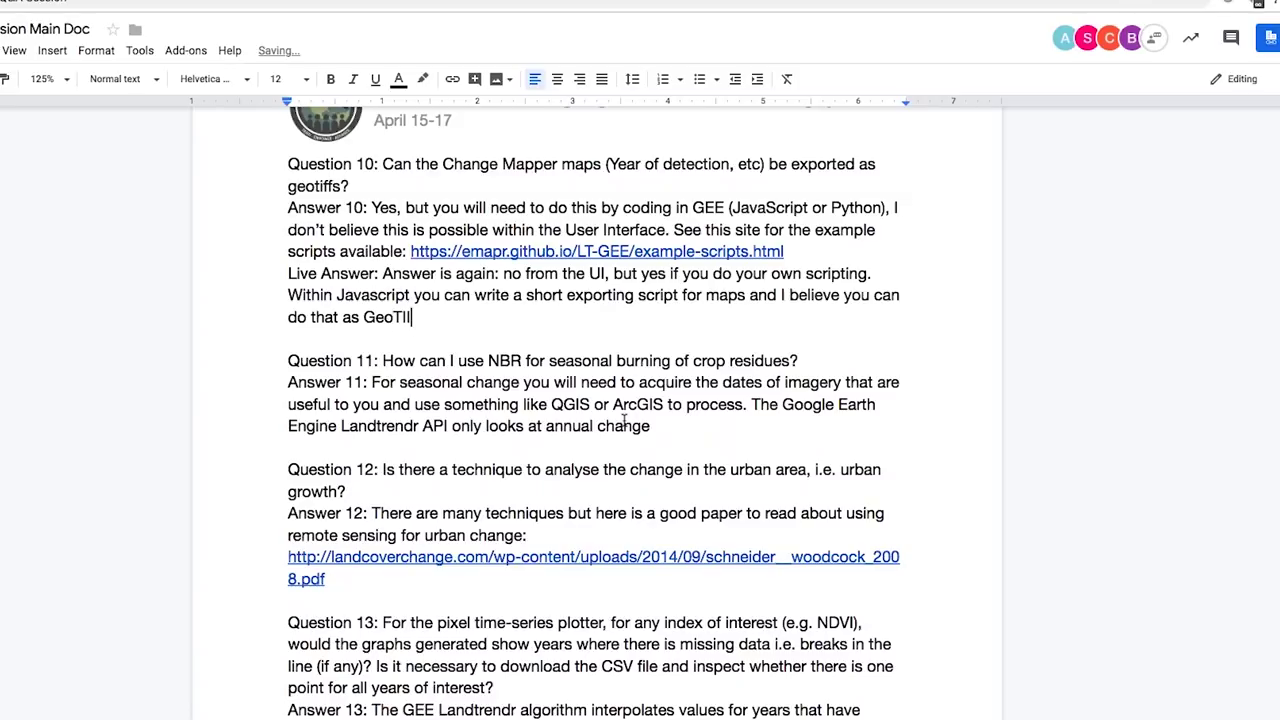
{"action": "type", "text": "S. Example"}
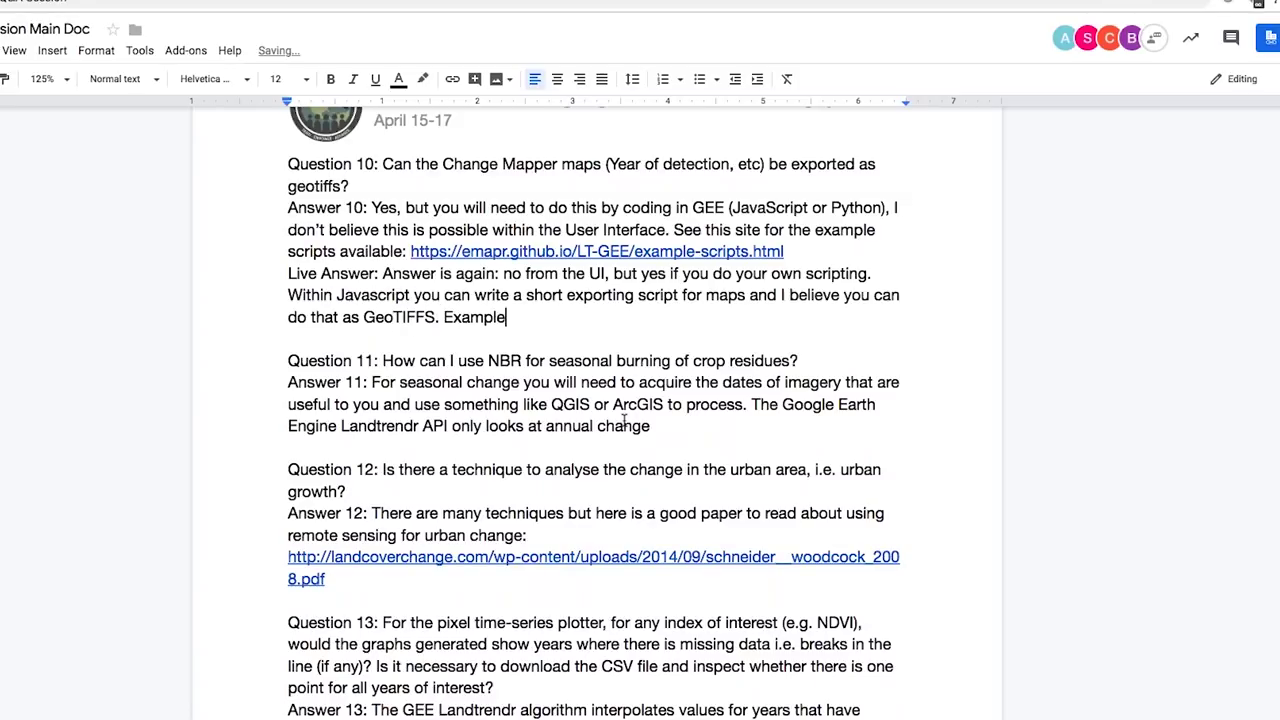
Step: Add to the live answer: "scripts available are pretty great - I ran some of them in prep for this webinar, and you won't need to do"
{"action": "type", "text": " scripts available are pret"}
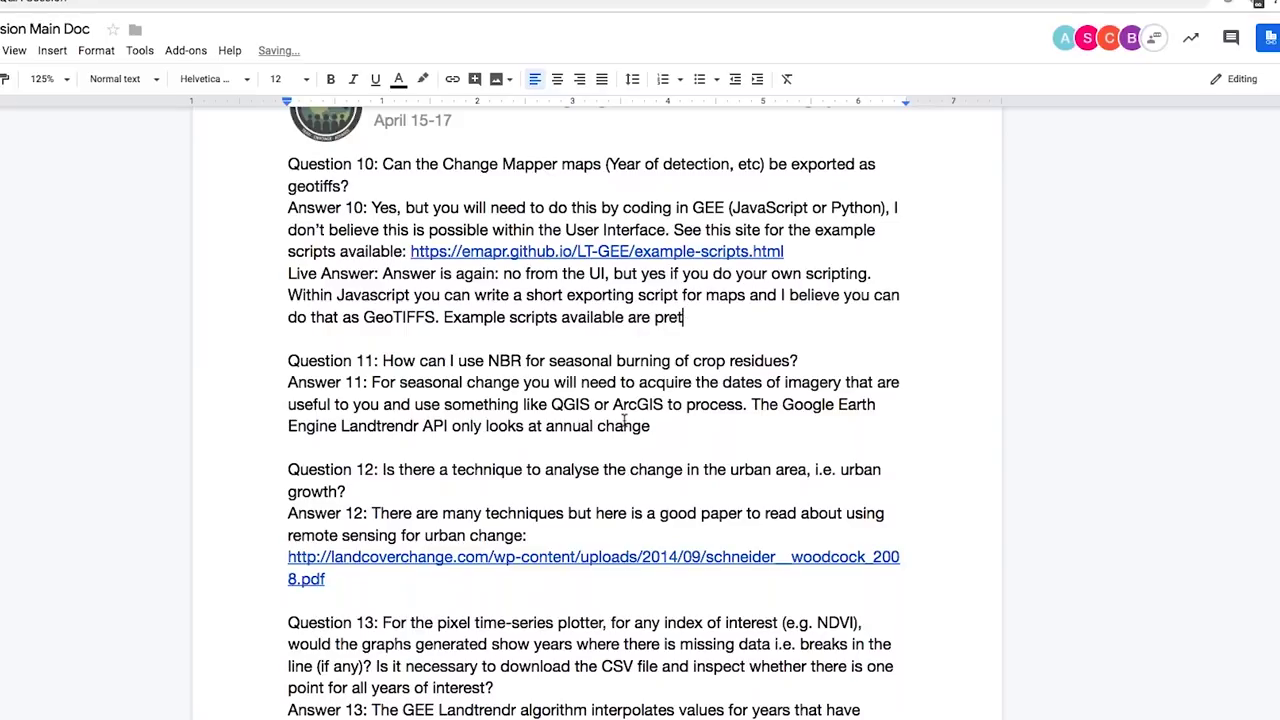
{"action": "type", "text": "ty great - I ran so"}
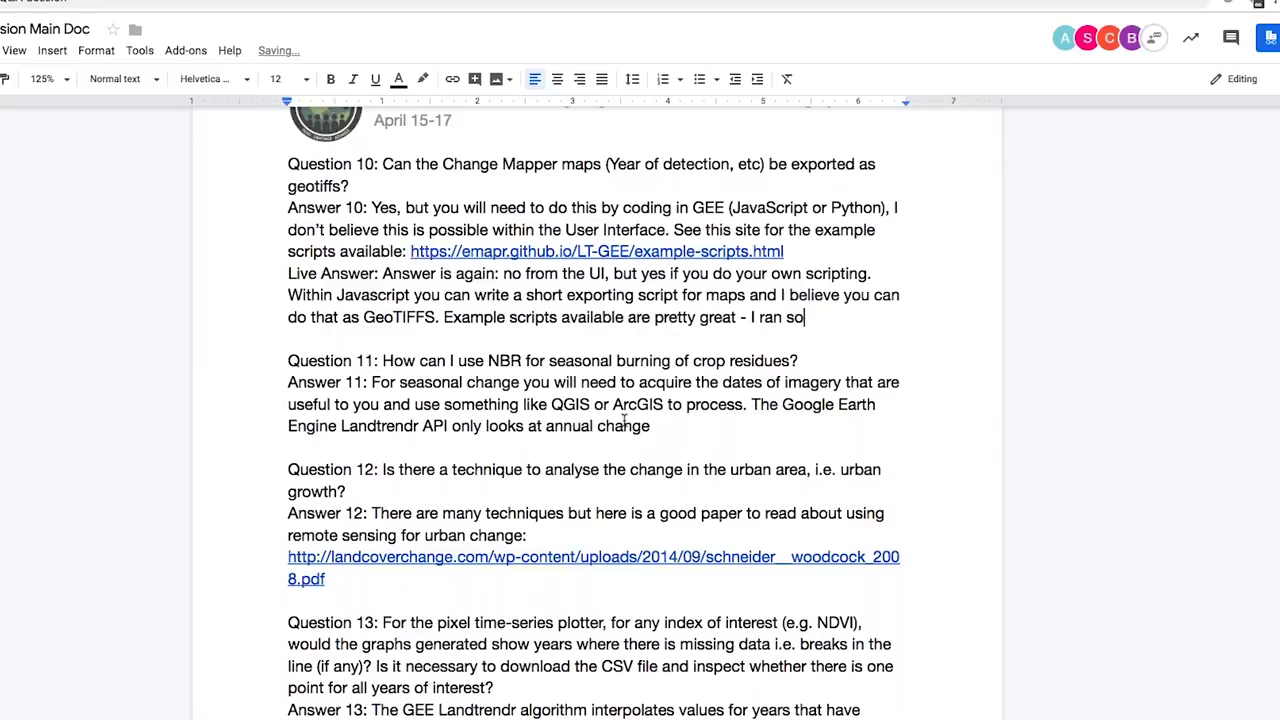
{"action": "type", "text": "me of them in prep for "}
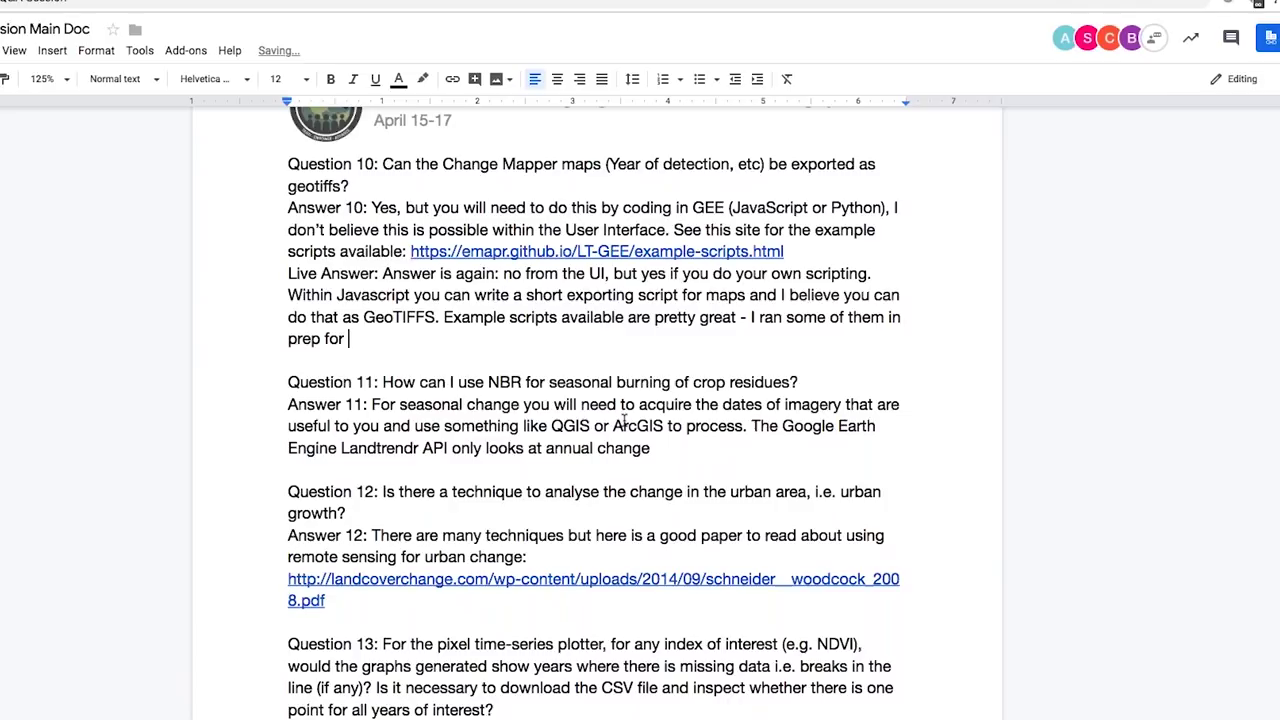
{"action": "type", "text": "this webinar, and you won't need to do"}
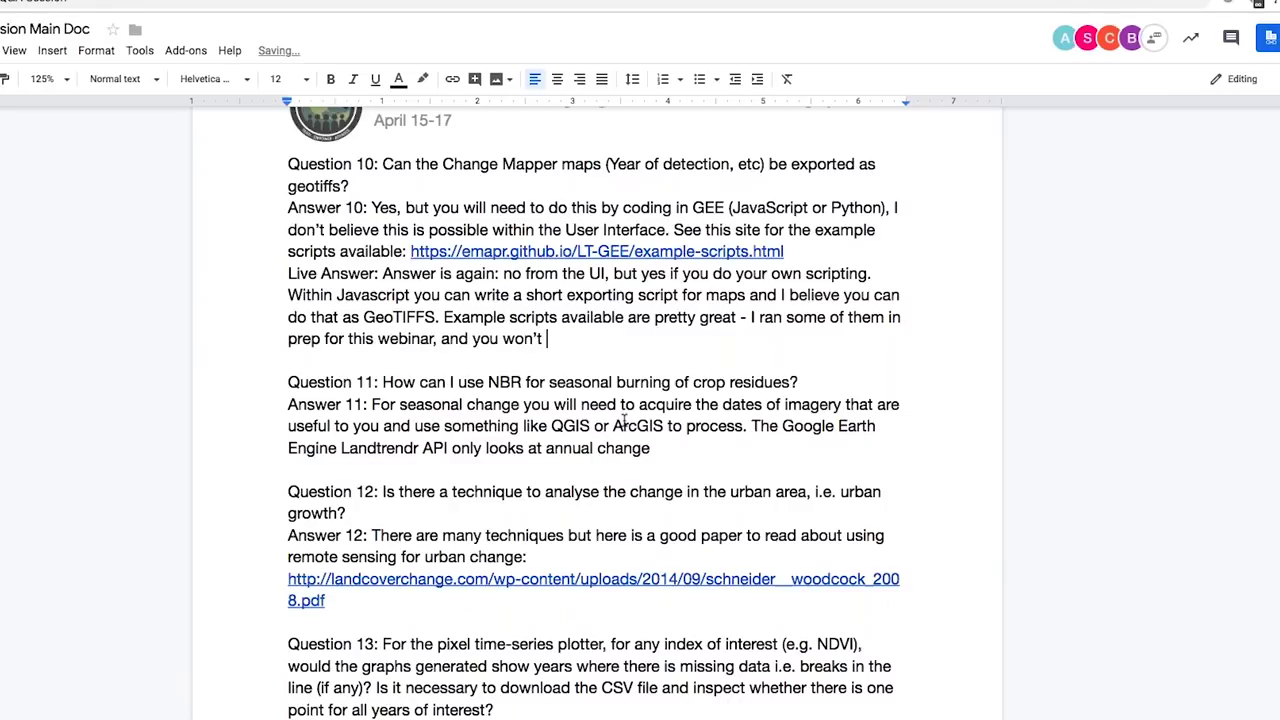
Step: Continue the live answer: "a lot of modification. If you aren't a coding person and you just want to look at the parmaeters, you just need to"
{"action": "type", "text": " a lot of m"}
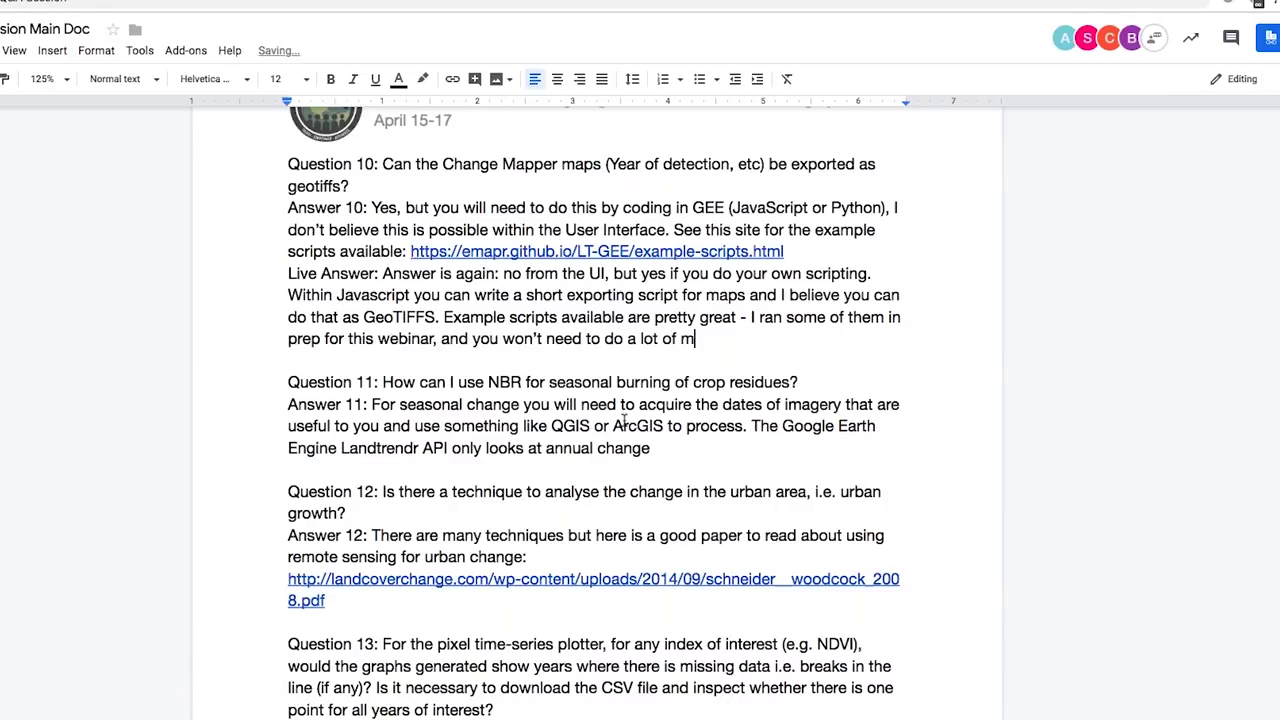
{"action": "type", "text": "odification. If you aren't a"}
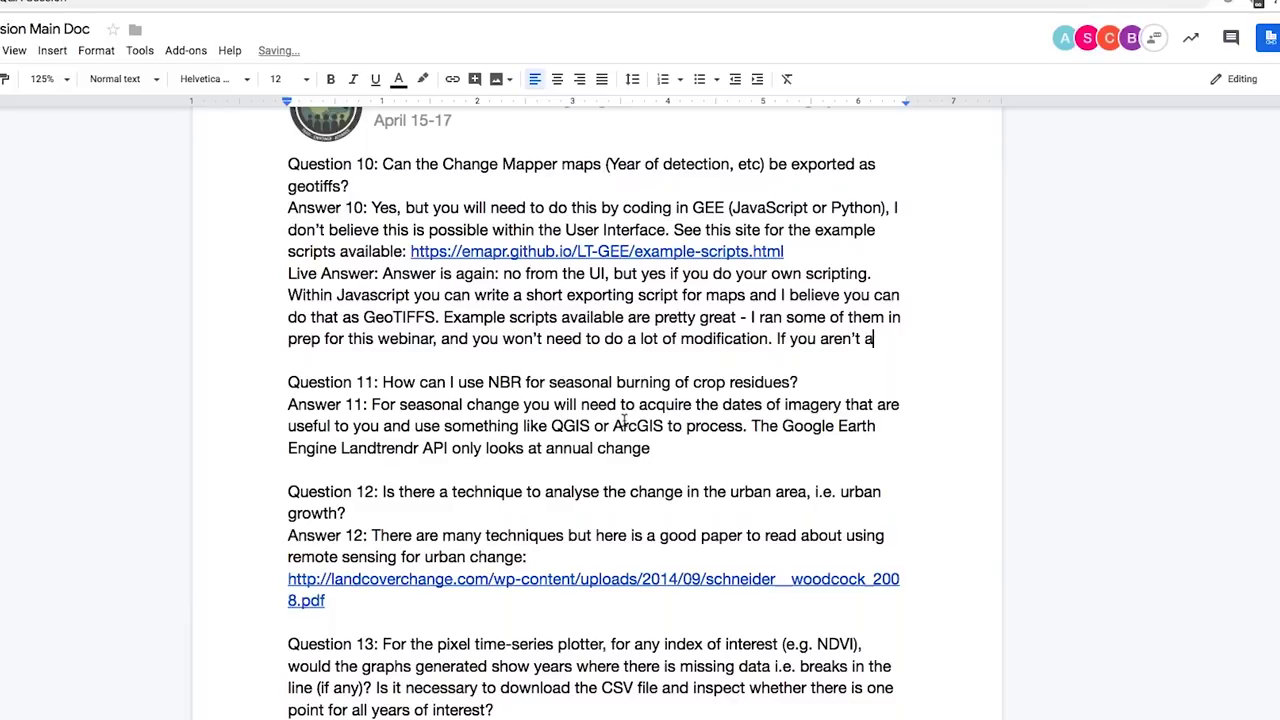
{"action": "type", "text": " coding person and you just want t"}
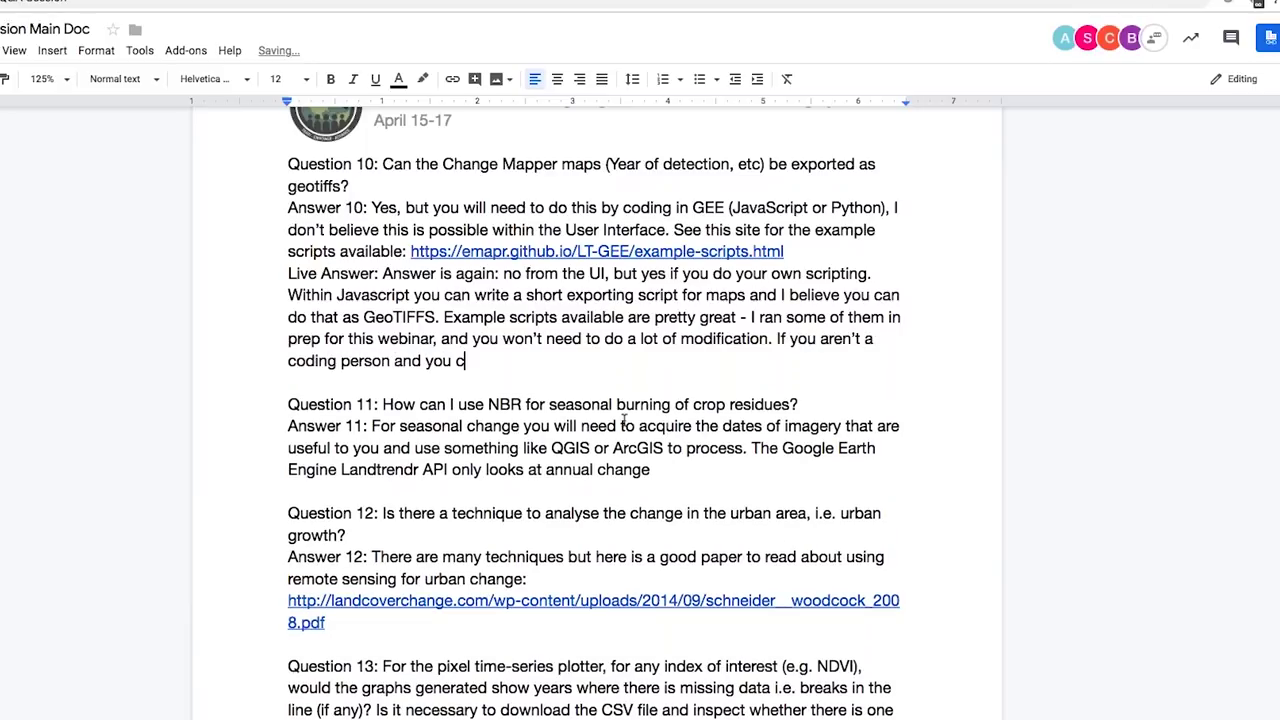
{"action": "type", "text": "o look at the parmaeter"}
{"action": "type", "text": "s, you just need to "}
Step: Extend Question 10's live answer with "get set up with GEE code editor, log in, and essentially just"
{"action": "type", "text": "get se"}
{"action": "type", "text": "et up with G"}
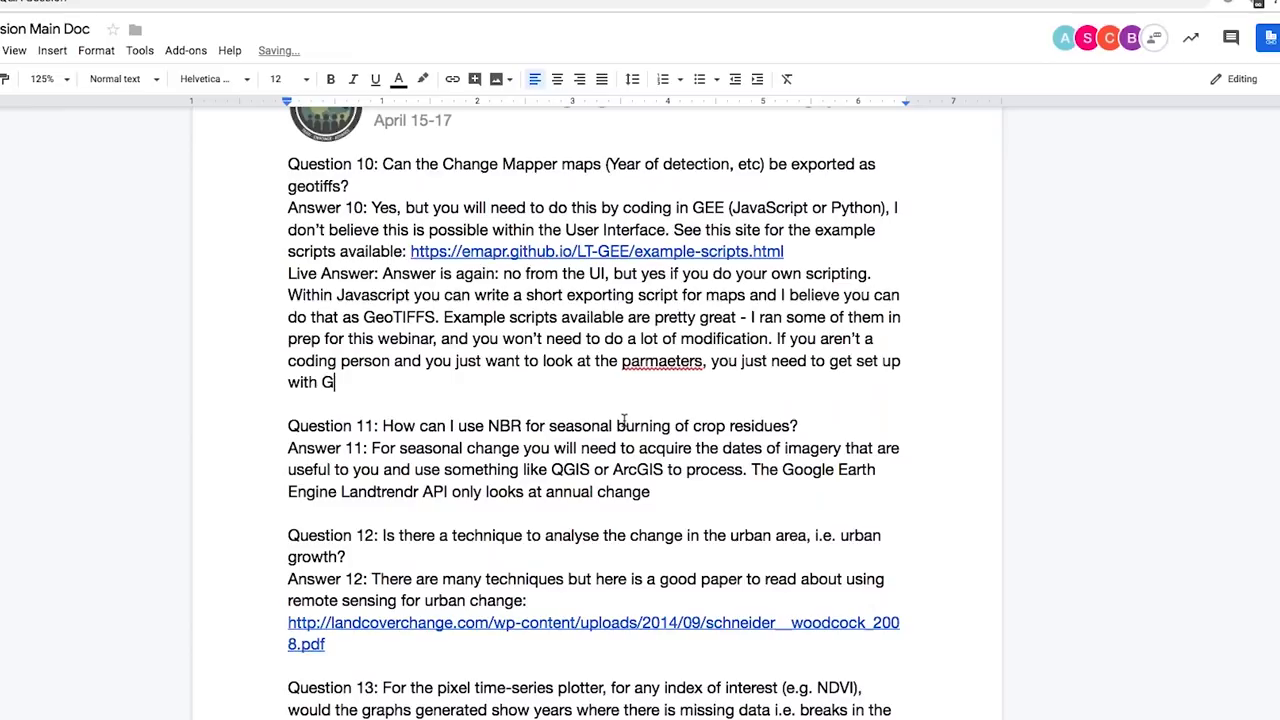
{"action": "type", "text": "EE code editor, "}
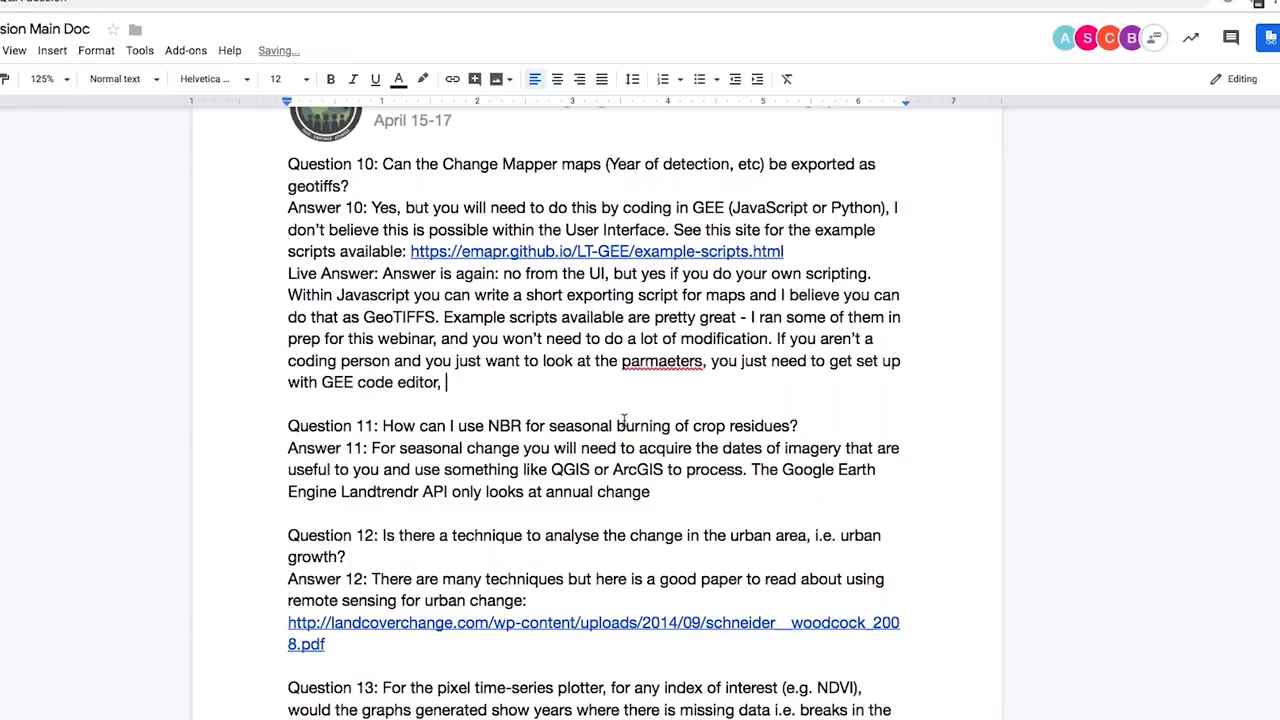
{"action": "type", "text": "log in, and essentially just u"}
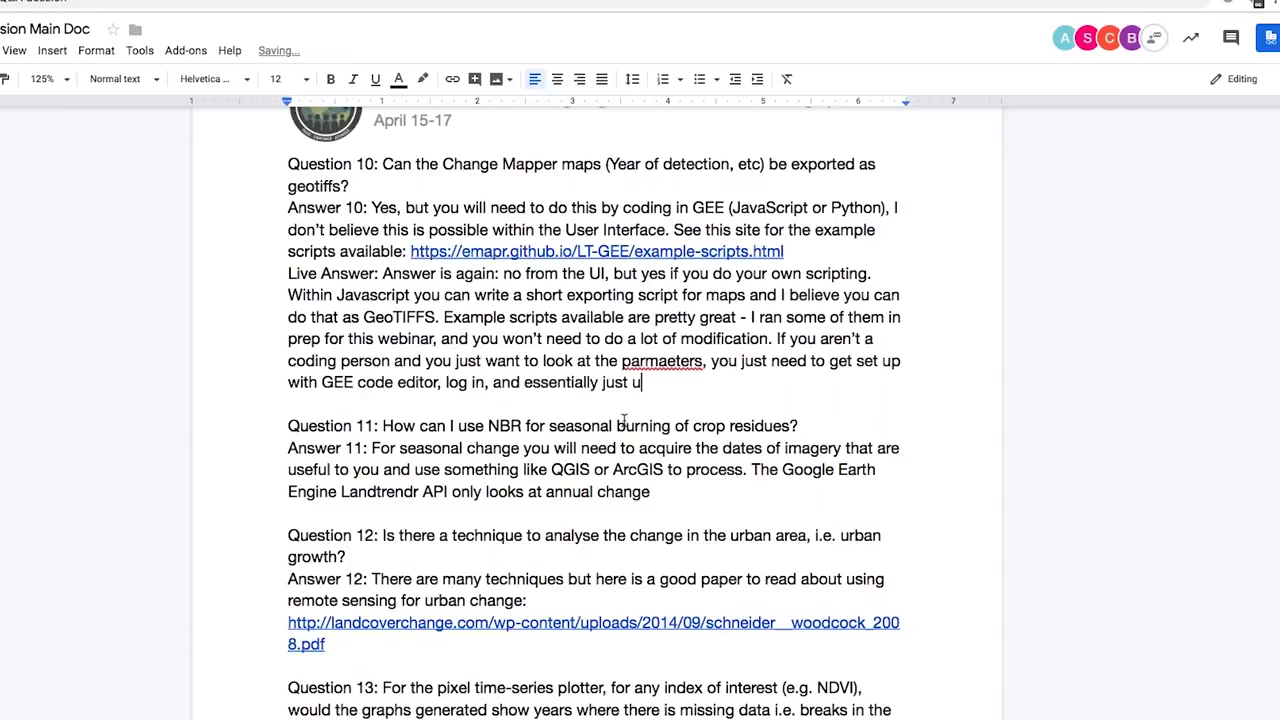
Step: Finish Question 10's live answer with "open up the script that's entirely written, within your own interface."
{"action": "key", "text": "BackSpace"}
{"action": "type", "text": "open "}
{"action": "type", "text": "up the script that"}
{"action": "type", "text": "'s in"}
{"action": "key", "text": "BackSpace"}
{"action": "key", "text": "BackSpace"}
{"action": "type", "text": "entirely w"}
{"action": "type", "text": "ritten "}
{"action": "type", "text": ", within your own in"}
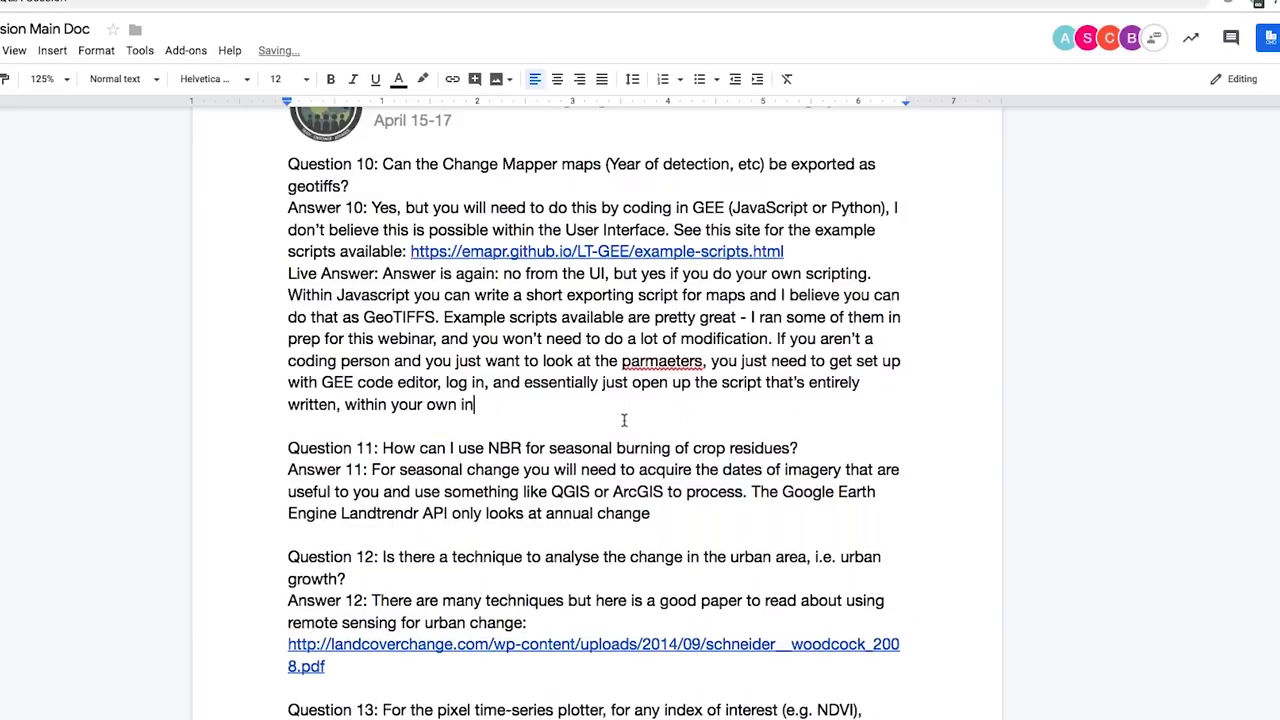
{"action": "type", "text": "terface."}
Step: Correct the misspelled word "parmaeters" in Question 10's live answer to "parameters"
{"action": "left_click", "coordinate": [666, 361]}
{"action": "key", "text": "BackSpace"}
{"action": "key", "text": "BackSpace"}
{"action": "type", "text": "am"}
Step: Add a new line reading "Live Answer:" directly below Answer 11
{"action": "left_click", "coordinate": [666, 520]}
{"action": "scroll", "coordinate": [666, 522], "scroll_direction": "down", "scroll_amount": 3}
{"action": "scroll", "coordinate": [666, 524], "scroll_direction": "down", "scroll_amount": 2}
{"action": "key", "text": "Return"}
{"action": "type", "text": "Liv"}
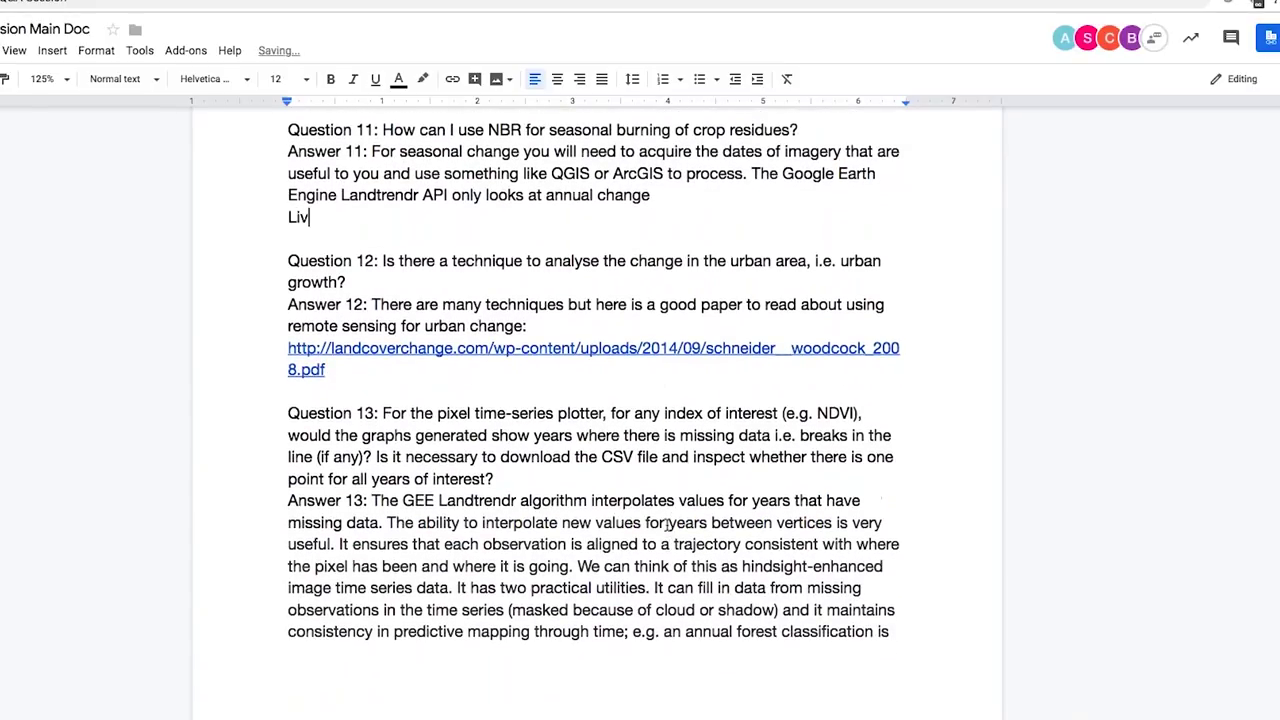
{"action": "type", "text": "e Answer:"}
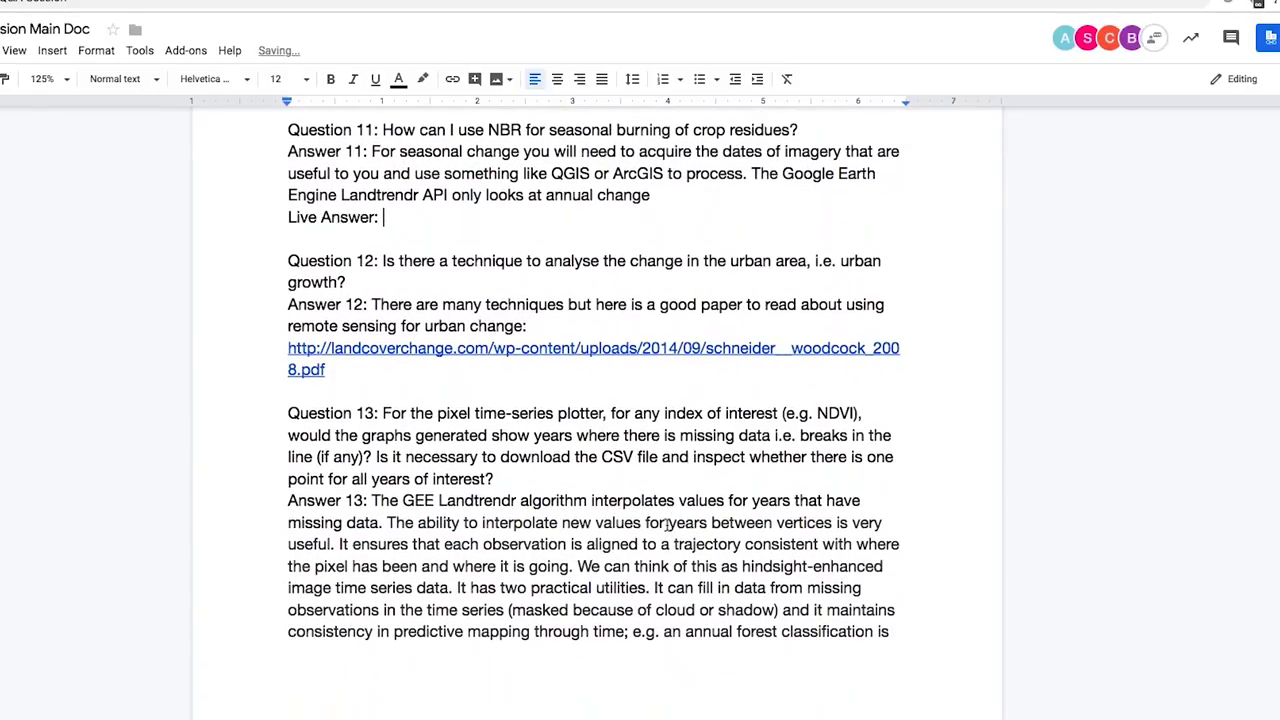
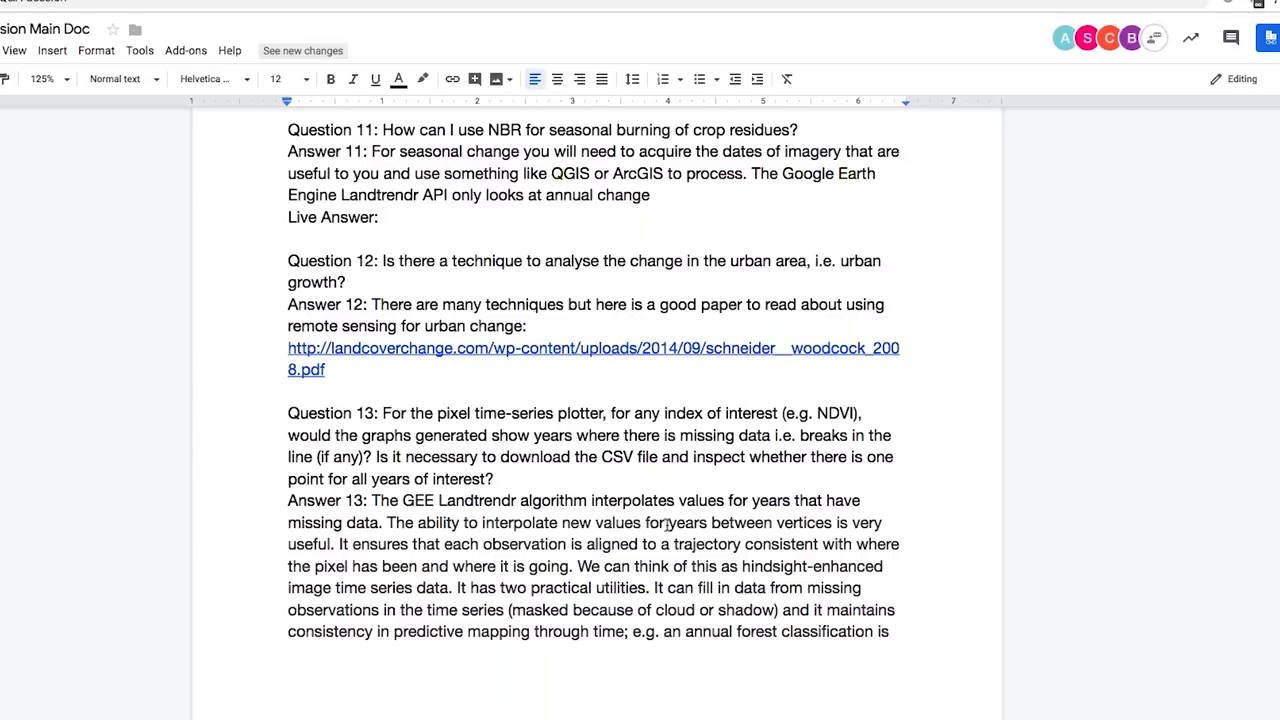
Step: Begin Question 11's live answer with "What we've shown here only shows annual change."
{"action": "type", "text": "What we've show he"}
{"action": "key", "text": "BackSpace"}
{"action": "key", "text": "BackSpace"}
{"action": "key", "text": "BackSpace"}
{"action": "type", "text": "n here only show"}
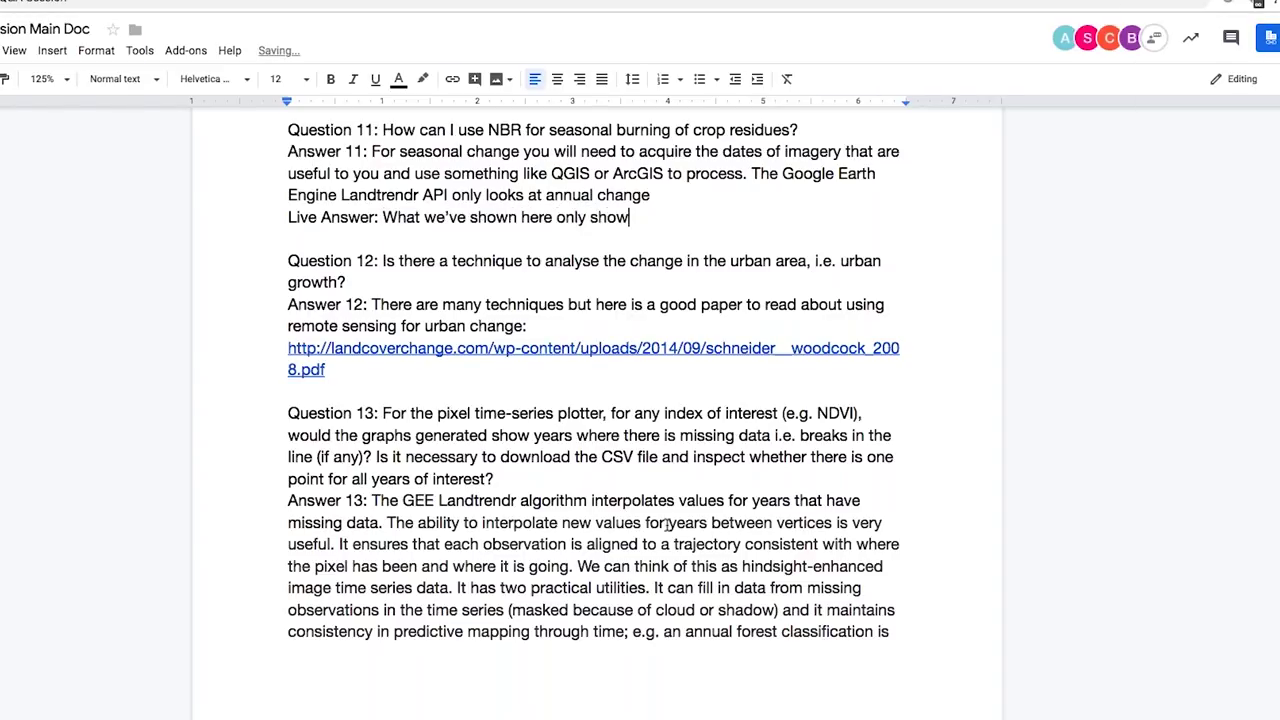
{"action": "type", "text": "s annual change."}
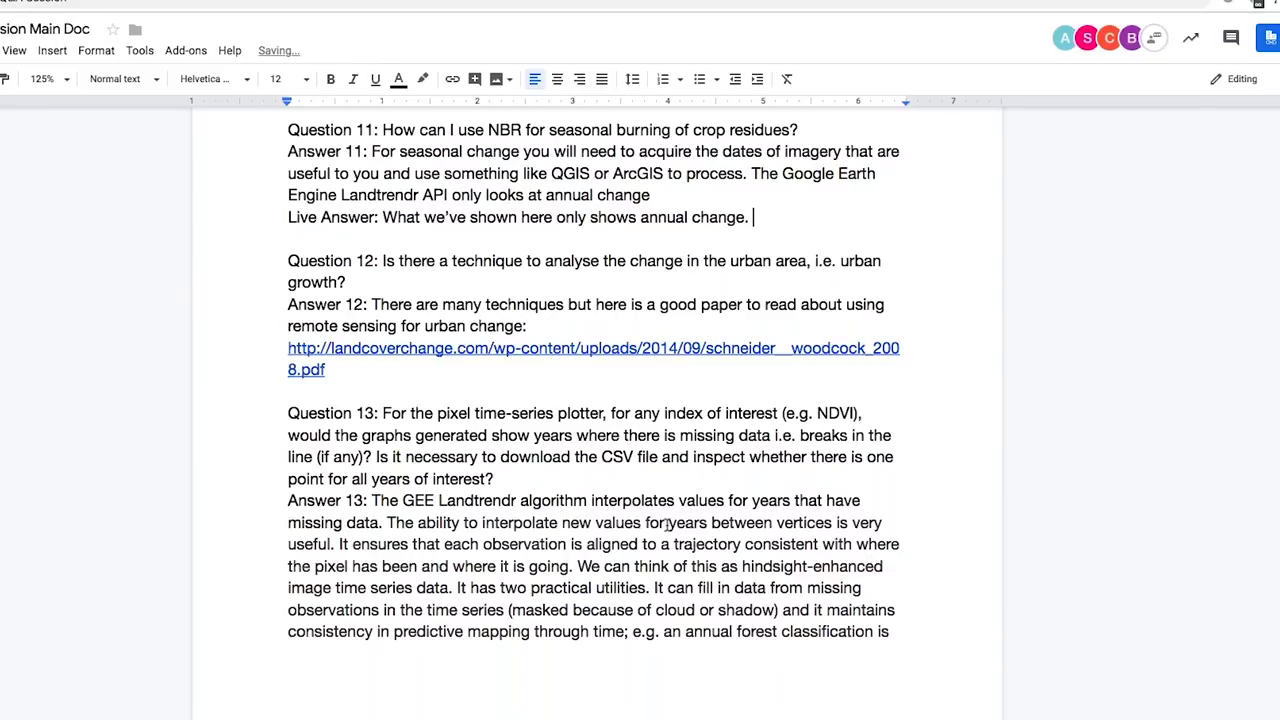
Step: Continue Question 11's live answer with "You could also analyze seasonal change on"
{"action": "type", "text": " You could, again -"}
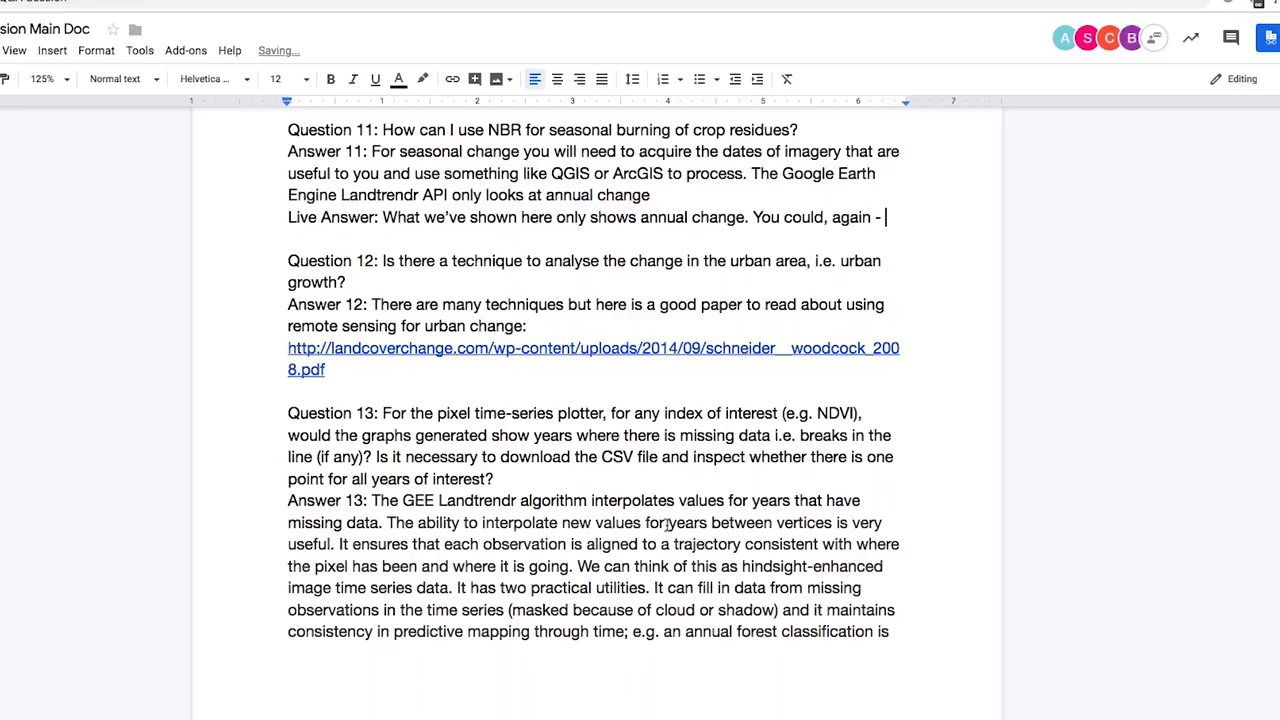
{"action": "key", "text": "BackSpace"}
{"action": "key", "text": "BackSpace"}
{"action": "key", "text": "BackSpace"}
{"action": "key", "text": "BackSpace"}
{"action": "key", "text": "BackSpace"}
{"action": "key", "text": "BackSpace"}
{"action": "key", "text": "BackSpace"}
{"action": "key", "text": "BackSpace"}
{"action": "key", "text": "BackSpace"}
{"action": "key", "text": "BackSpace"}
{"action": "type", "text": "also analyze se"}
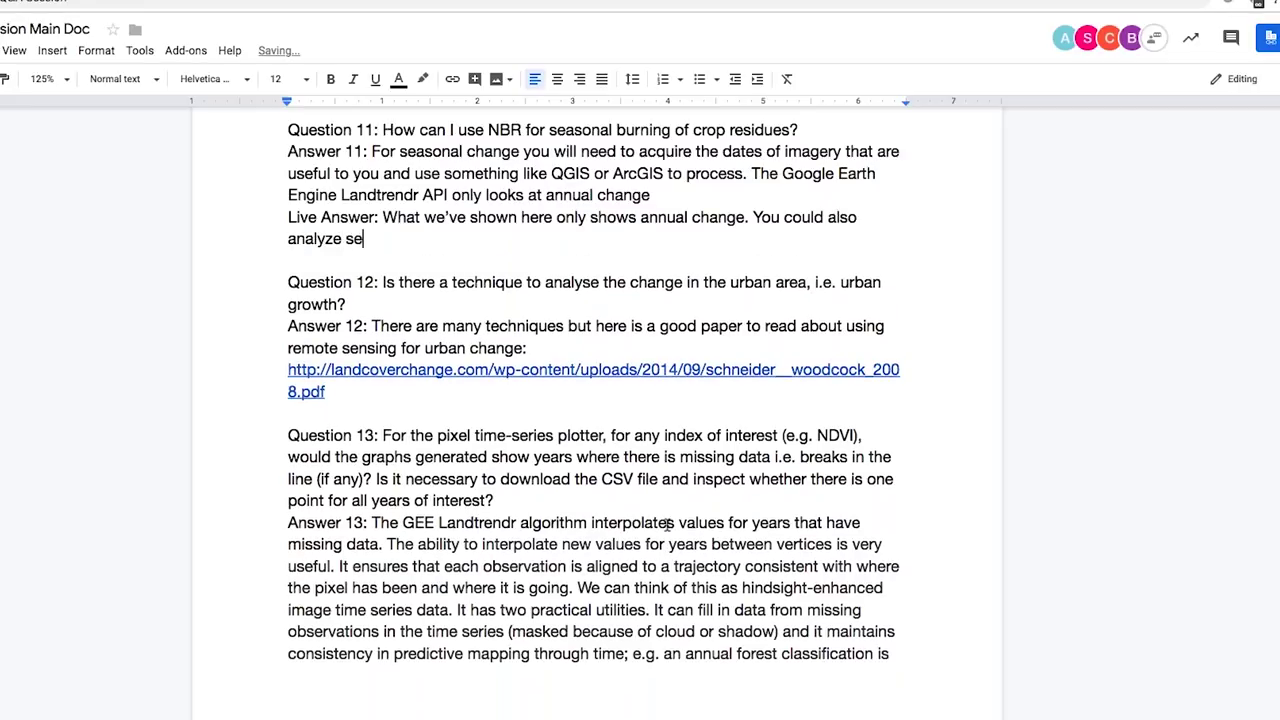
{"action": "type", "text": "asonal change on "}
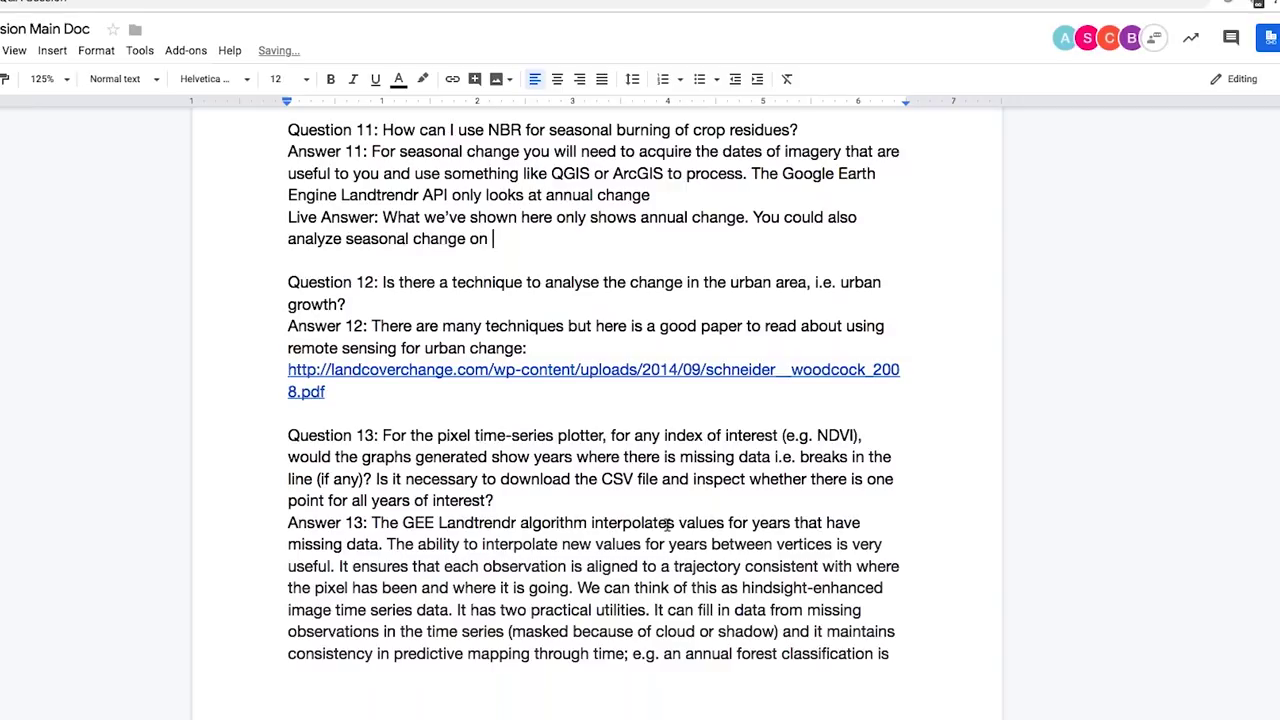
Step: Extend Question 11's live answer with "your own by downloading the imagery and running the analysis in something like QGIS"
{"action": "type", "text": "your own by download th"}
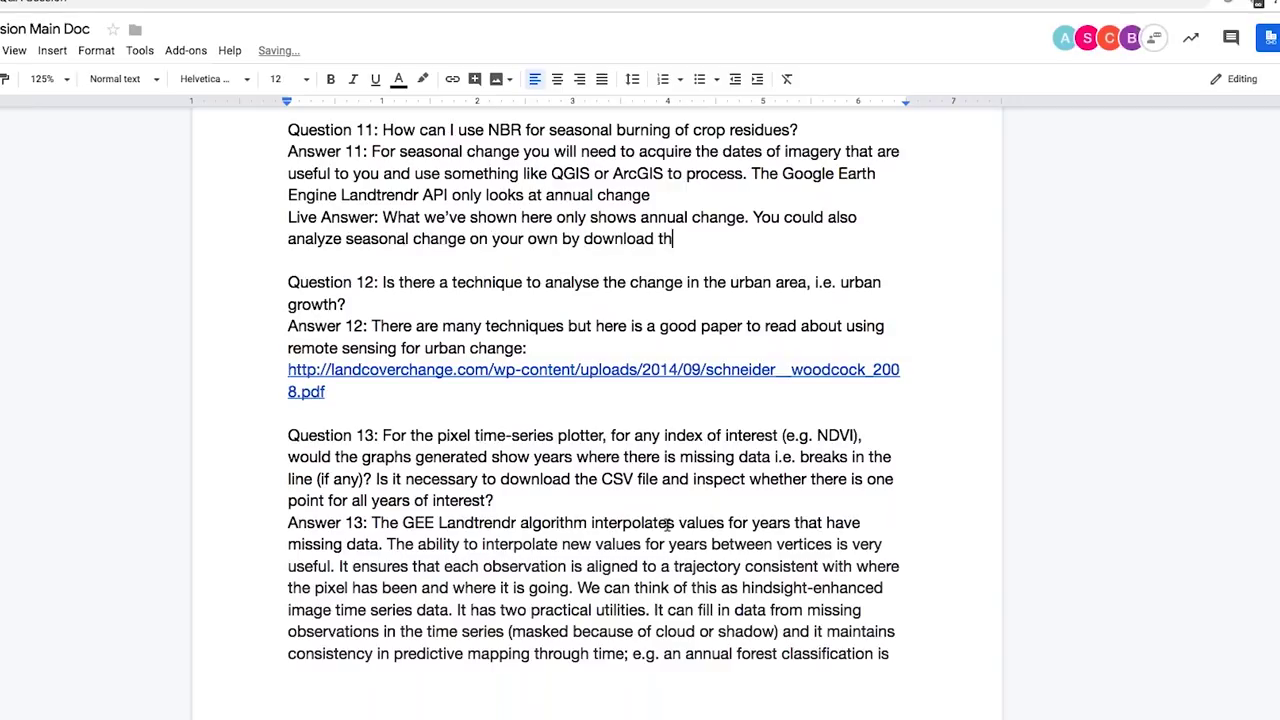
{"action": "key", "text": "BackSpace"}
{"action": "key", "text": "BackSpace"}
{"action": "key", "text": "BackSpace"}
{"action": "type", "text": "ing the imagery and run"}
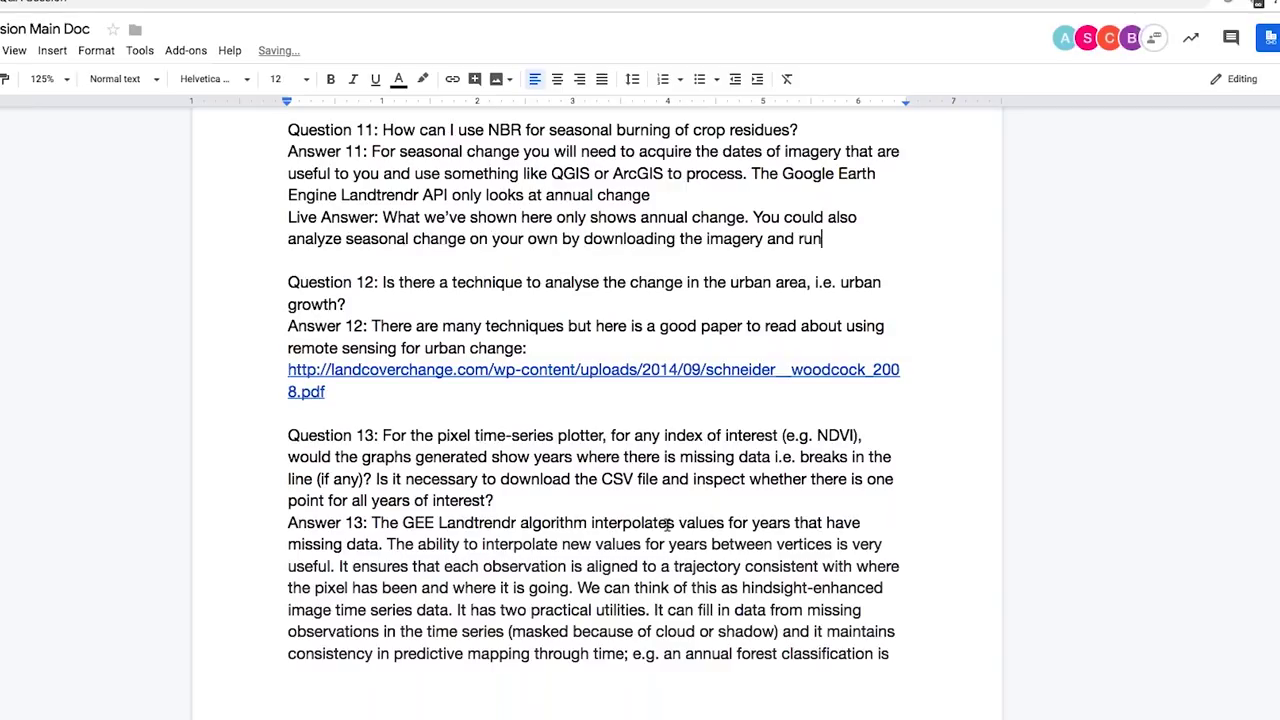
{"action": "type", "text": "ning the analysis in som"}
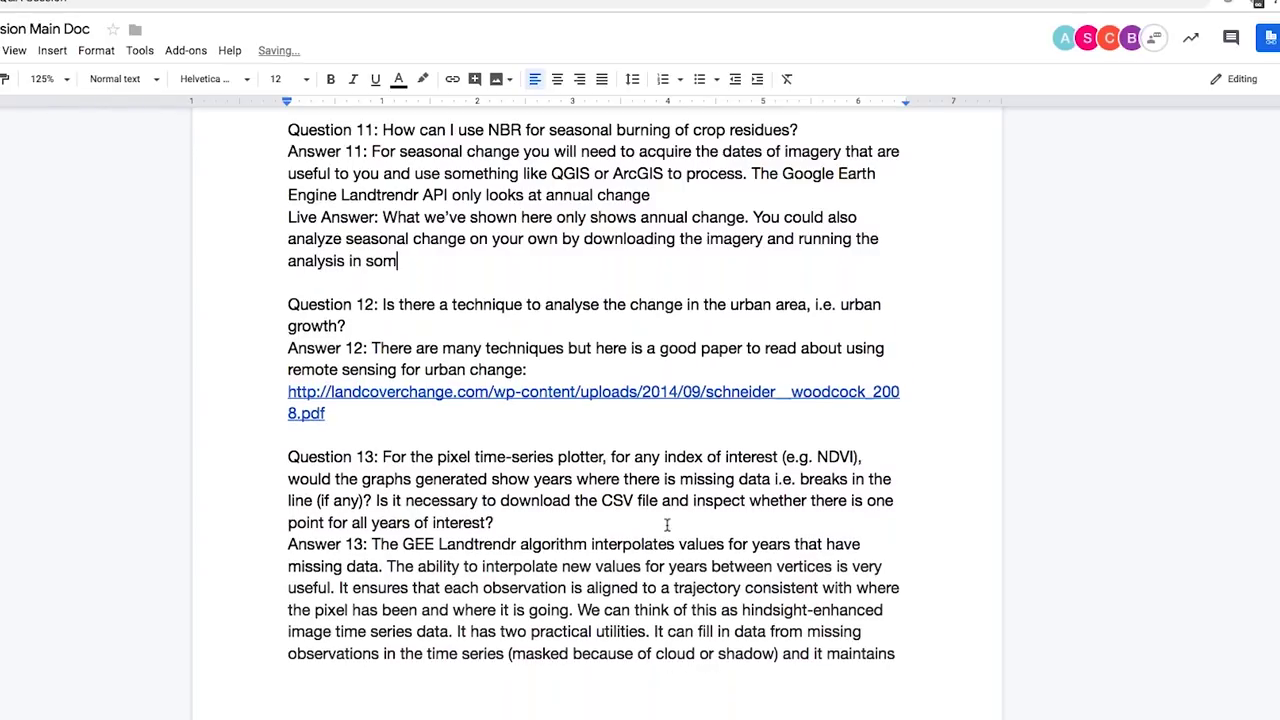
{"action": "type", "text": "ething like QGIS "}
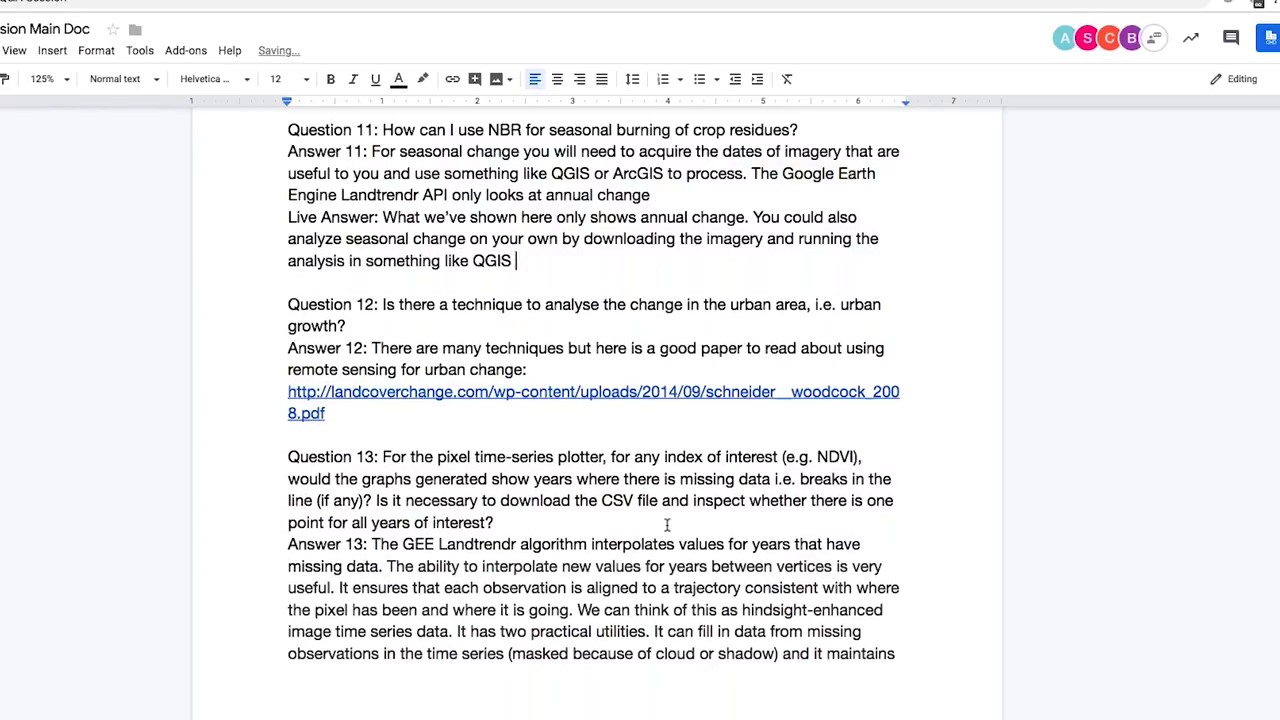
Step: Extend Question 11's live answer with "or ArcGIS instead of using the GEE to run these processes for you. SO that"
{"action": "type", "text": "or ArcGIS instead of using the GEE"}
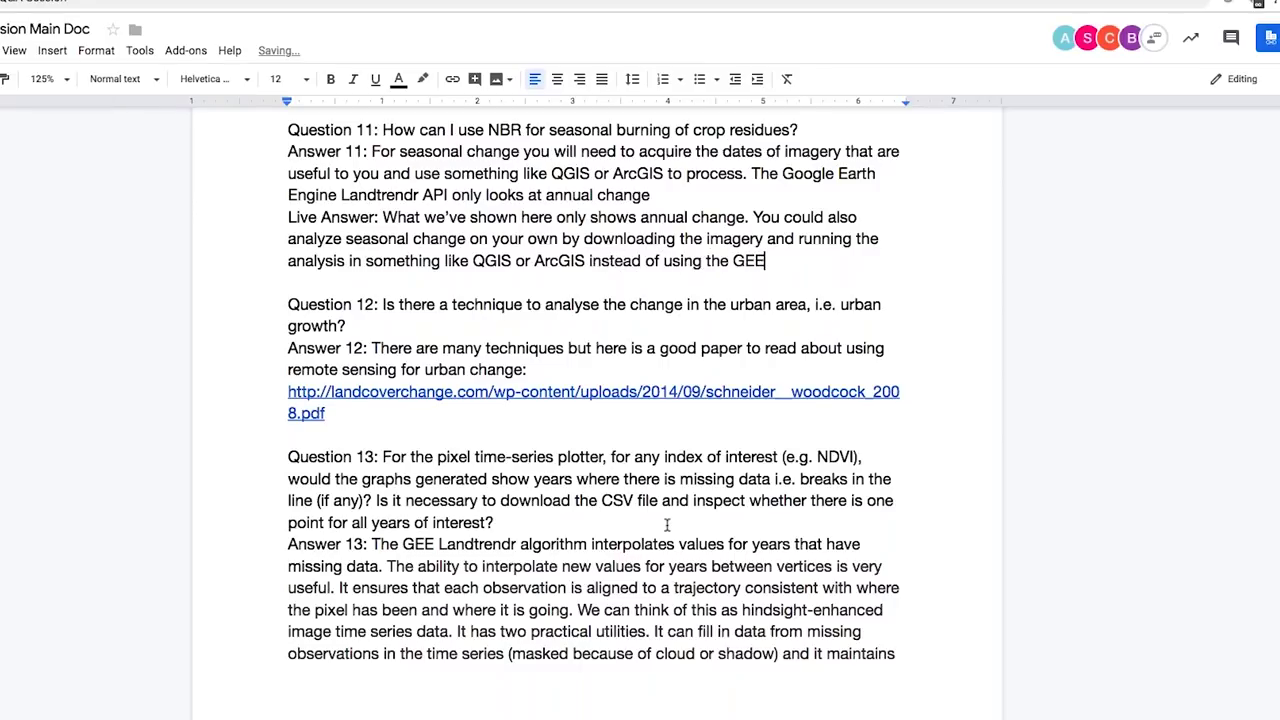
{"action": "type", "text": " to run these proces"}
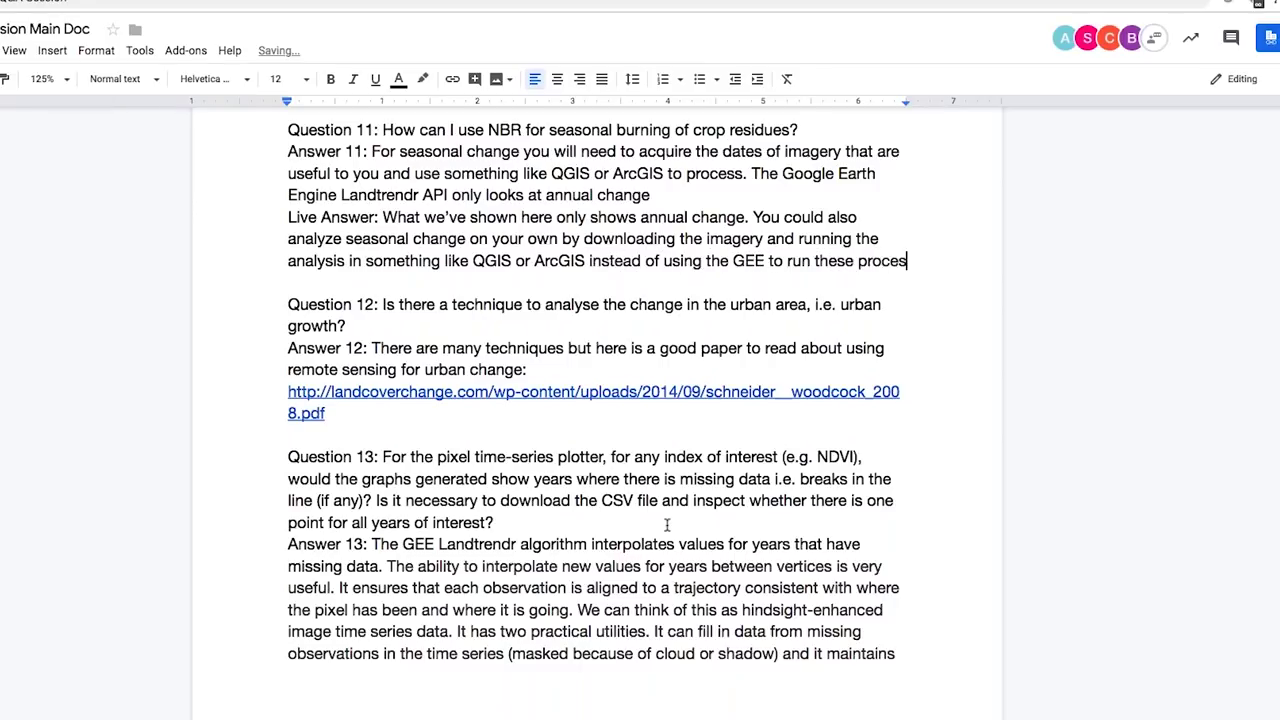
{"action": "type", "text": "ses for you. SO that"}
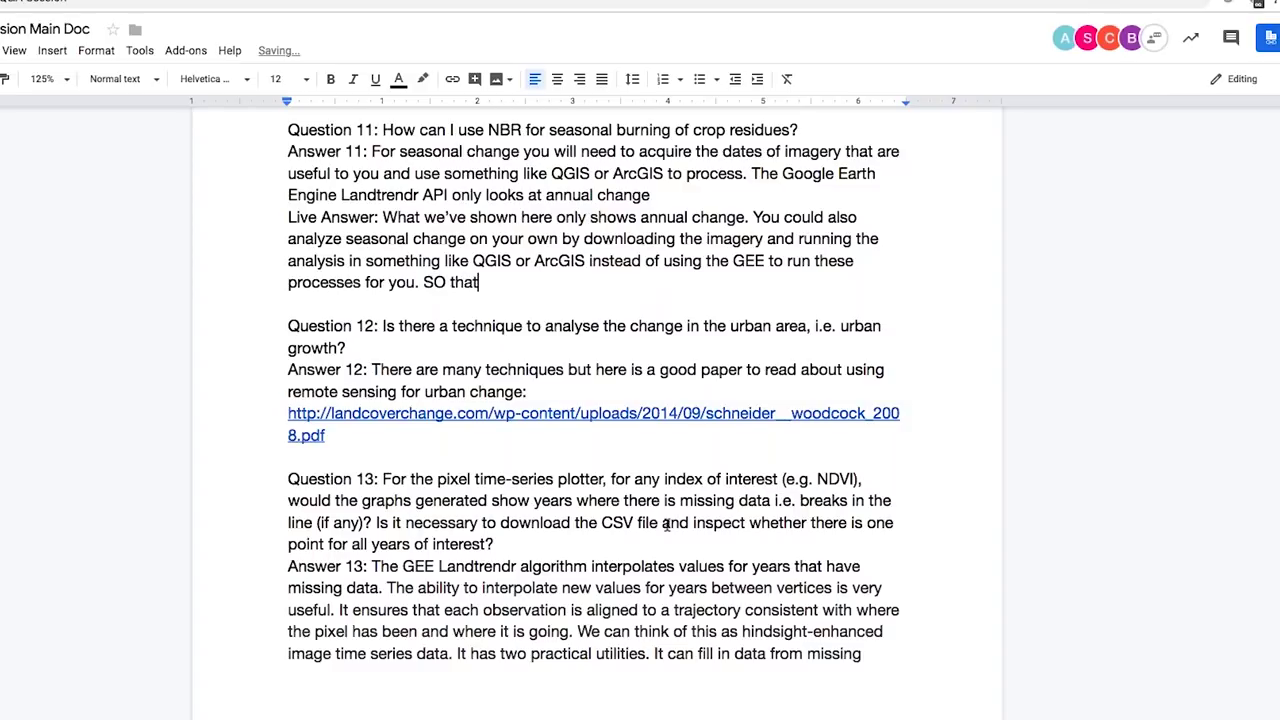
Step: Extend Question 11's live answer with "'s a little more involved in terms of timing, but you can also download the Landsat data on your"
{"action": "type", "text": "'s a little more inf"}
{"action": "key", "text": "BackSpace"}
{"action": "type", "text": "volved in terms of timing, but you can also "}
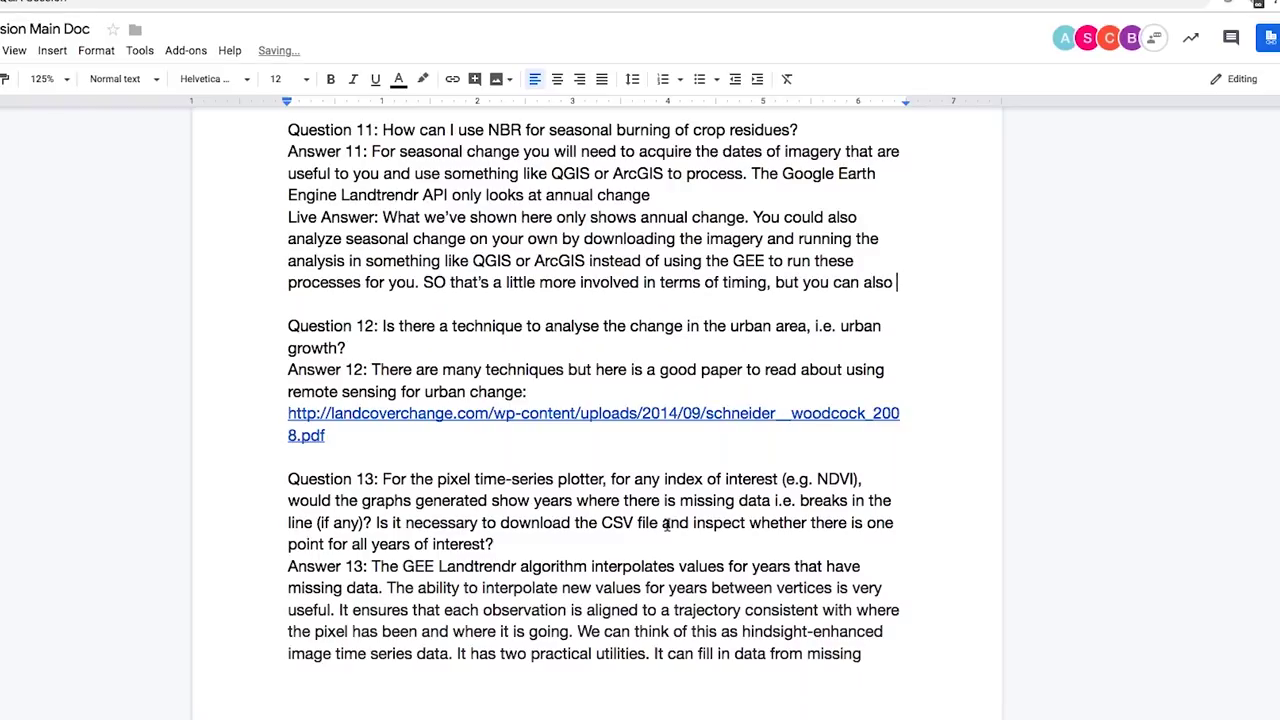
{"action": "type", "text": "download the Landst"}
{"action": "key", "text": "BackSpace"}
{"action": "key", "text": "BackSpace"}
{"action": "type", "text": "at data on your"}
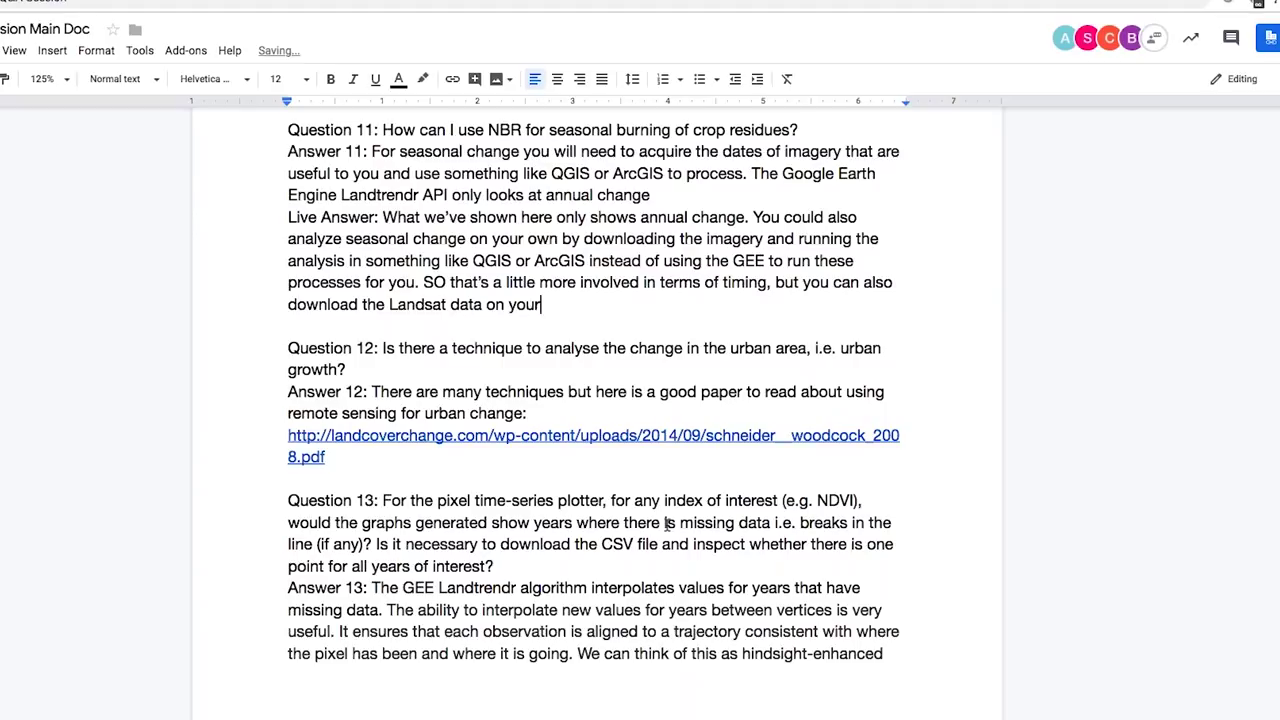
Step: Extend Question 11's live answer with "own for dates of interest and run something in your own geospatial software."
{"action": "type", "text": " own for dates of int"}
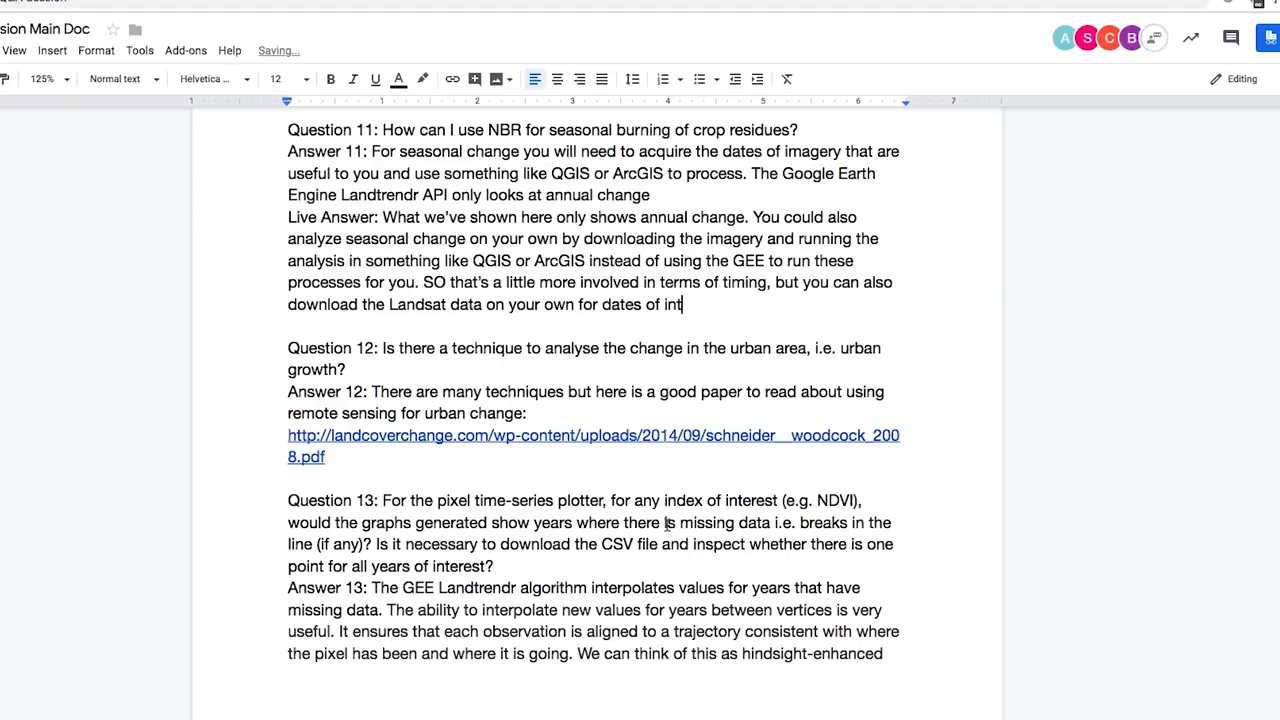
{"action": "type", "text": "erest and run something in our"}
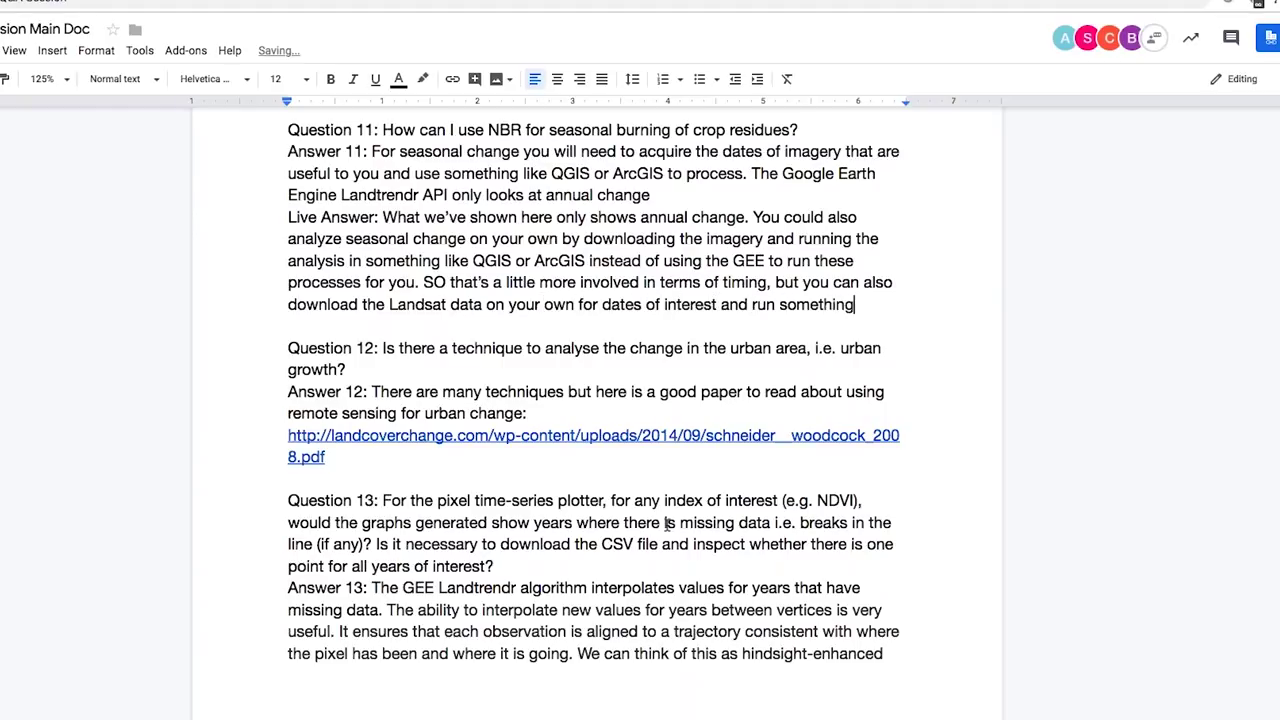
{"action": "key", "text": "BackSpace"}
{"action": "key", "text": "BackSpace"}
{"action": "key", "text": "BackSpace"}
{"action": "type", "text": "your own geospatial software. eit"}
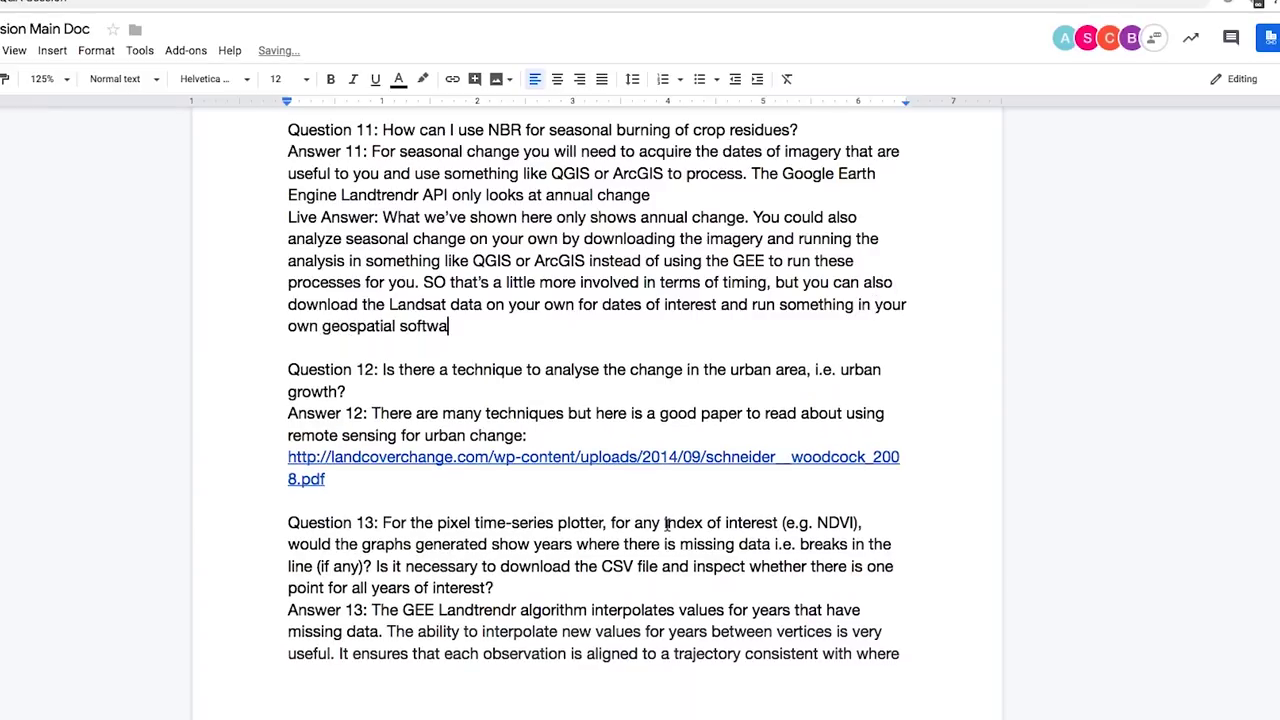
Step: Finish Question 11's live answer with "Either with some of these algorithms, or RandomForest, or some other tools out there."
{"action": "type", "text": "with some of these all"}
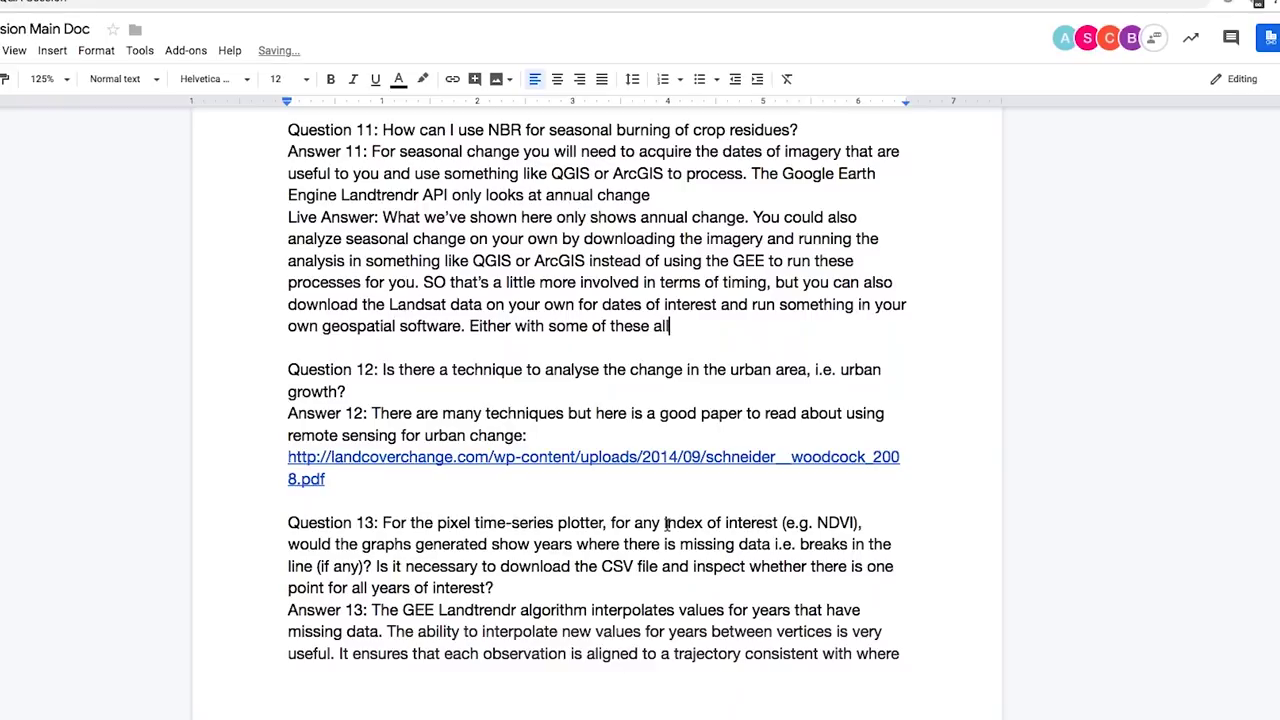
{"action": "key", "text": "BackSpace"}
{"action": "type", "text": "gorithms, or ra"}
{"action": "key", "text": "BackSpace"}
{"action": "key", "text": "BackSpace"}
{"action": "type", "text": "RandomForest, or some other tools ot"}
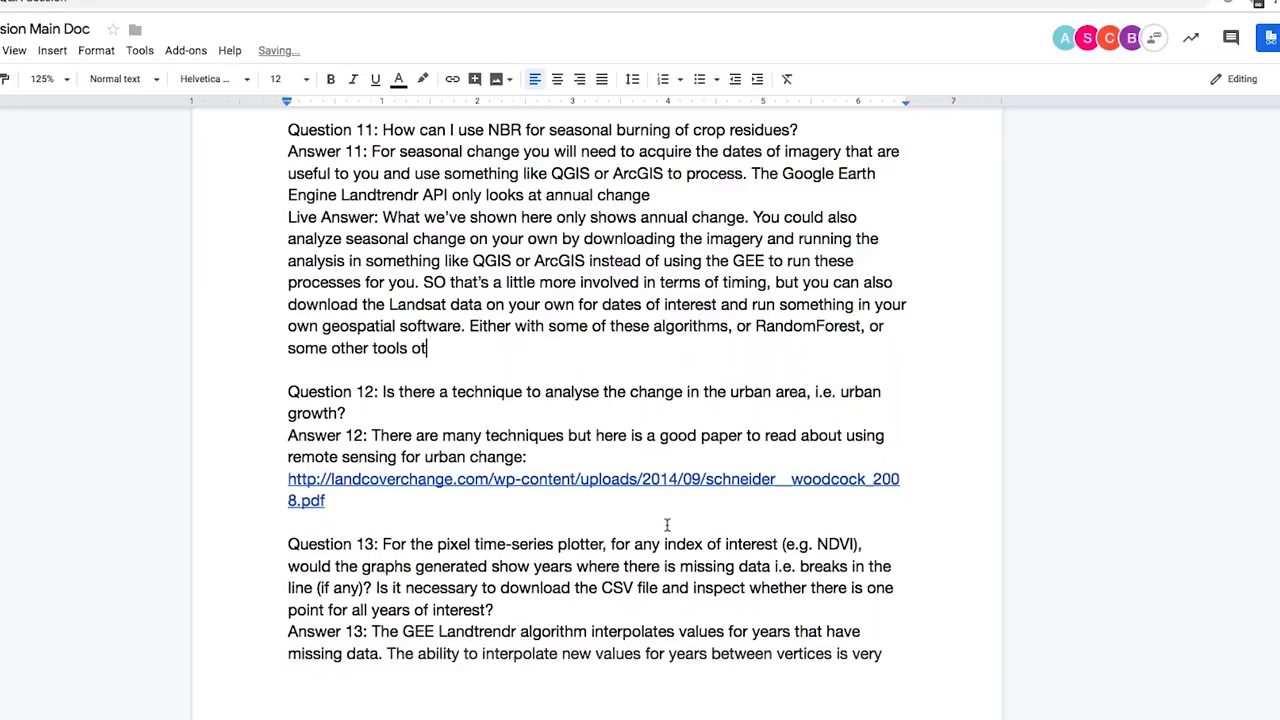
{"action": "key", "text": "BackSpace"}
{"action": "type", "text": "ut there."}
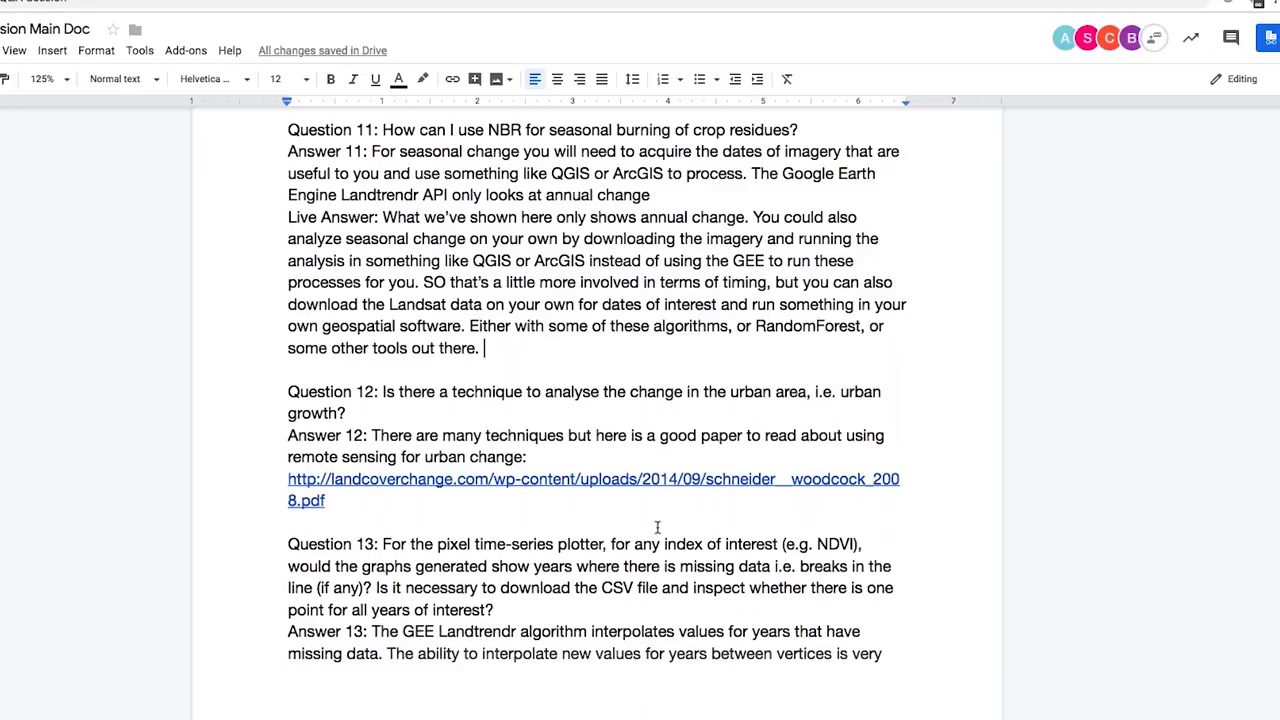
Step: Add a new line reading "Live Answer:" directly below the PDF link in Answer 12
{"action": "scroll", "coordinate": [638, 435], "scroll_direction": "down", "scroll_amount": 1}
{"action": "scroll", "coordinate": [638, 435], "scroll_direction": "down", "scroll_amount": 2}
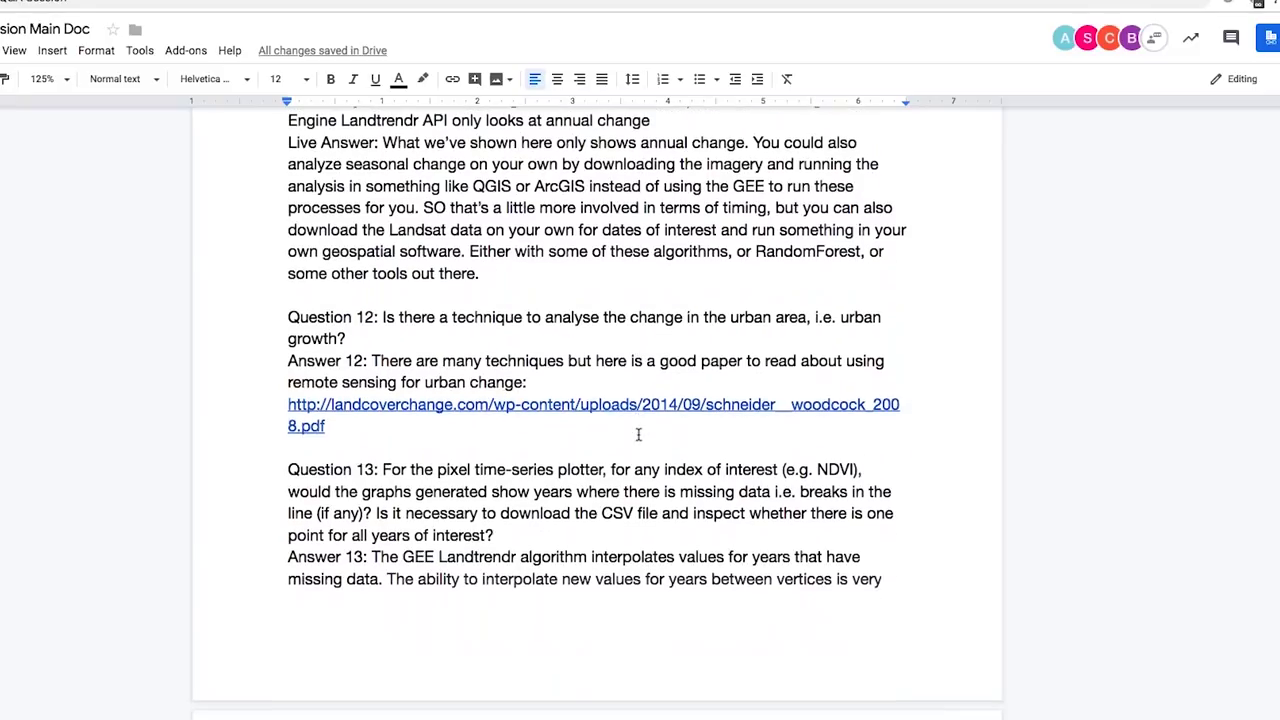
{"action": "left_click", "coordinate": [425, 428]}
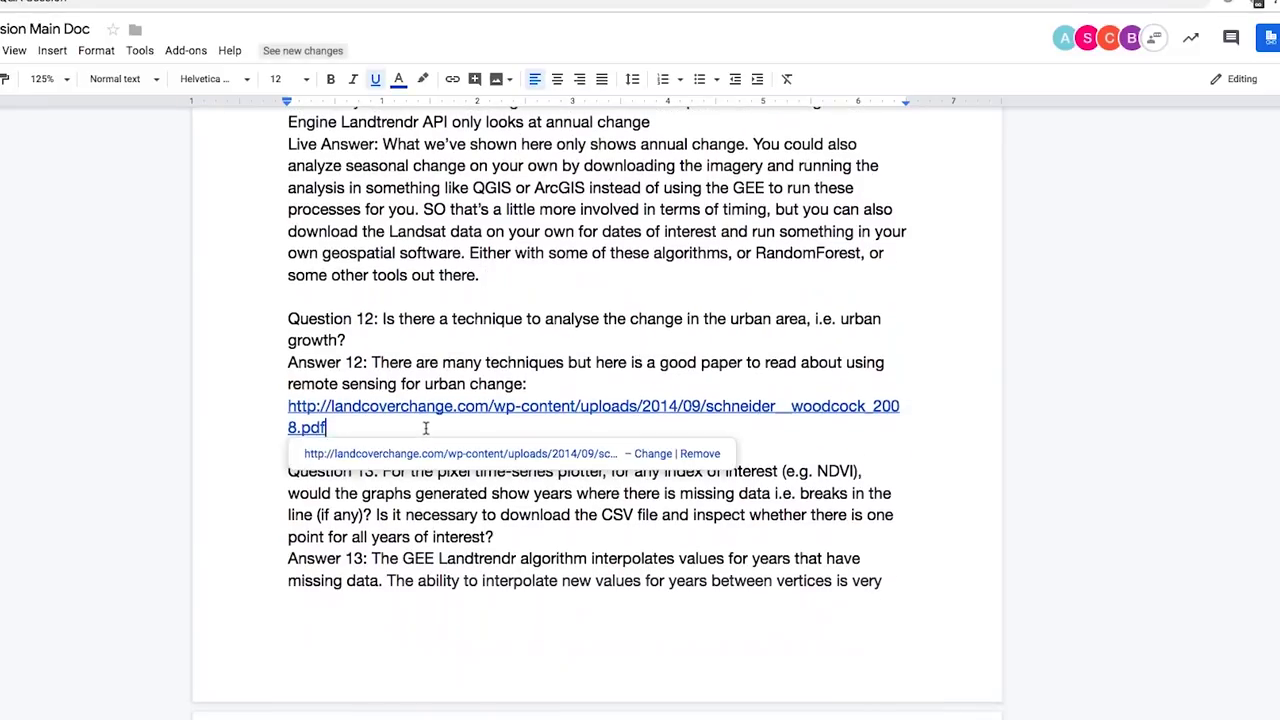
{"action": "key", "text": "Return"}
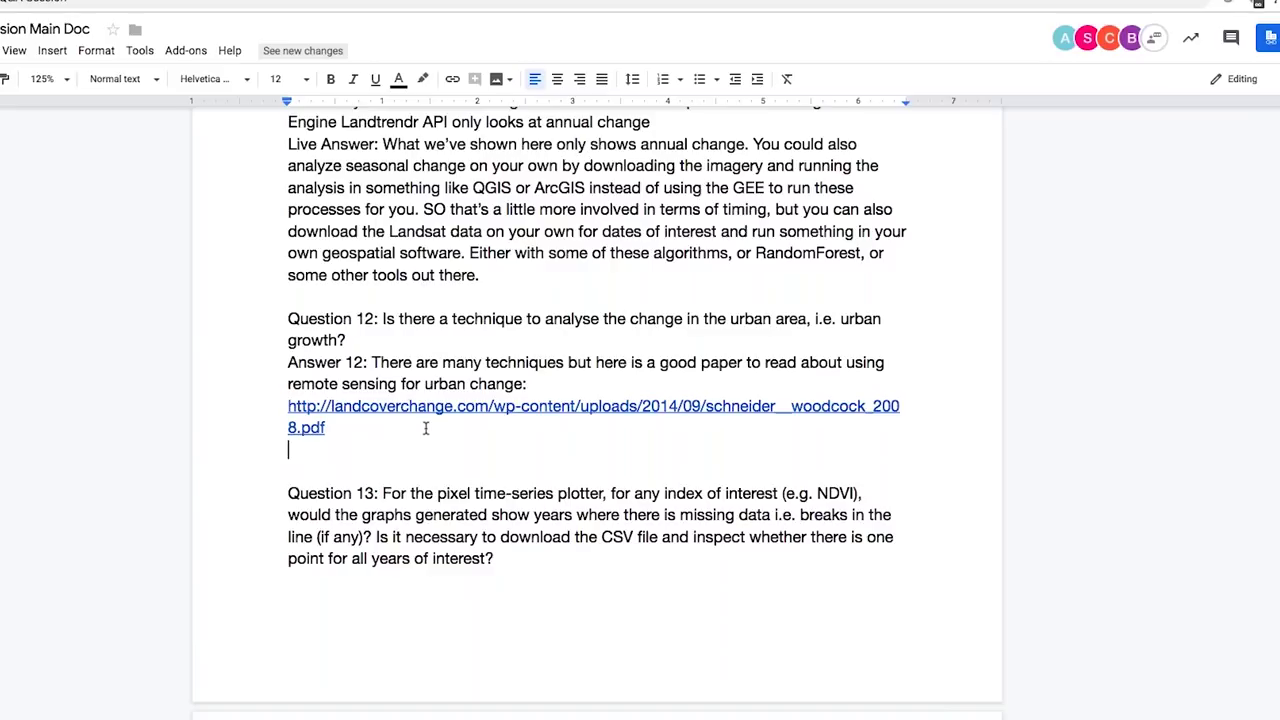
{"action": "type", "text": "Live Answer:"}
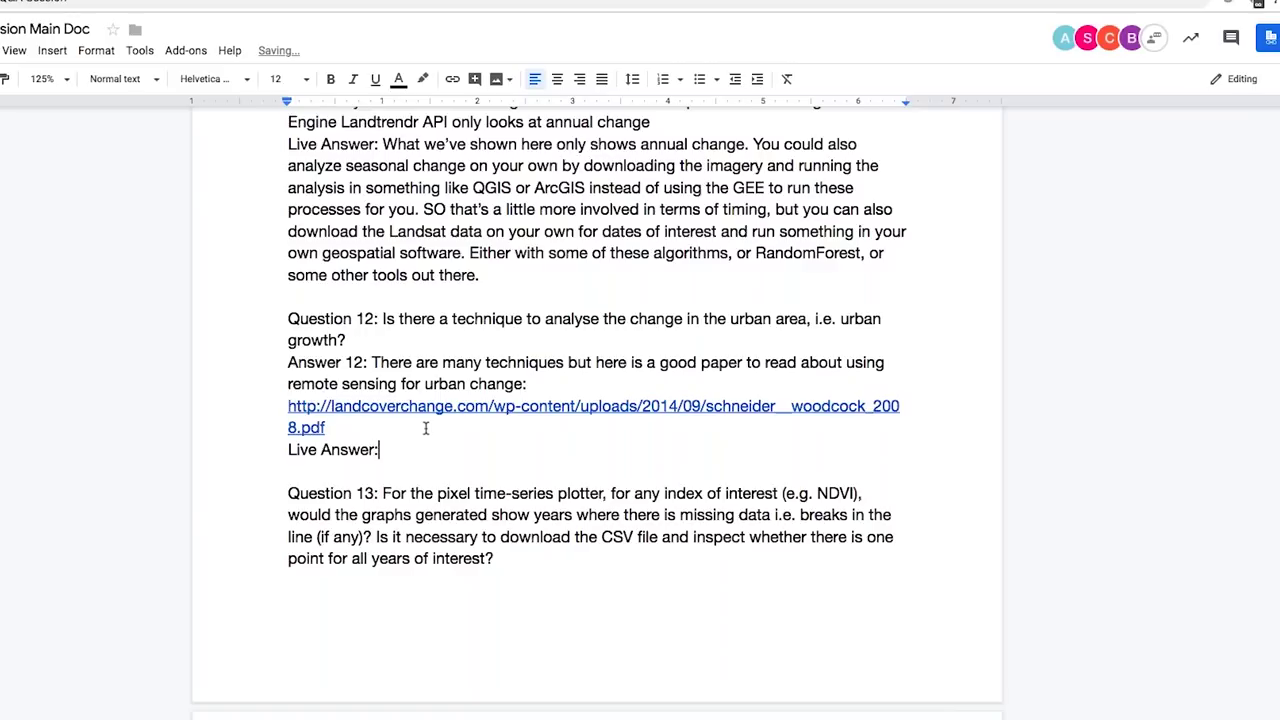
Step: Begin Question 12's live answer with "we're going to be doing another advanced webinar in July where we're showing Trends.Earth to analyze"
{"action": "type", "text": " we're going to be doin"}
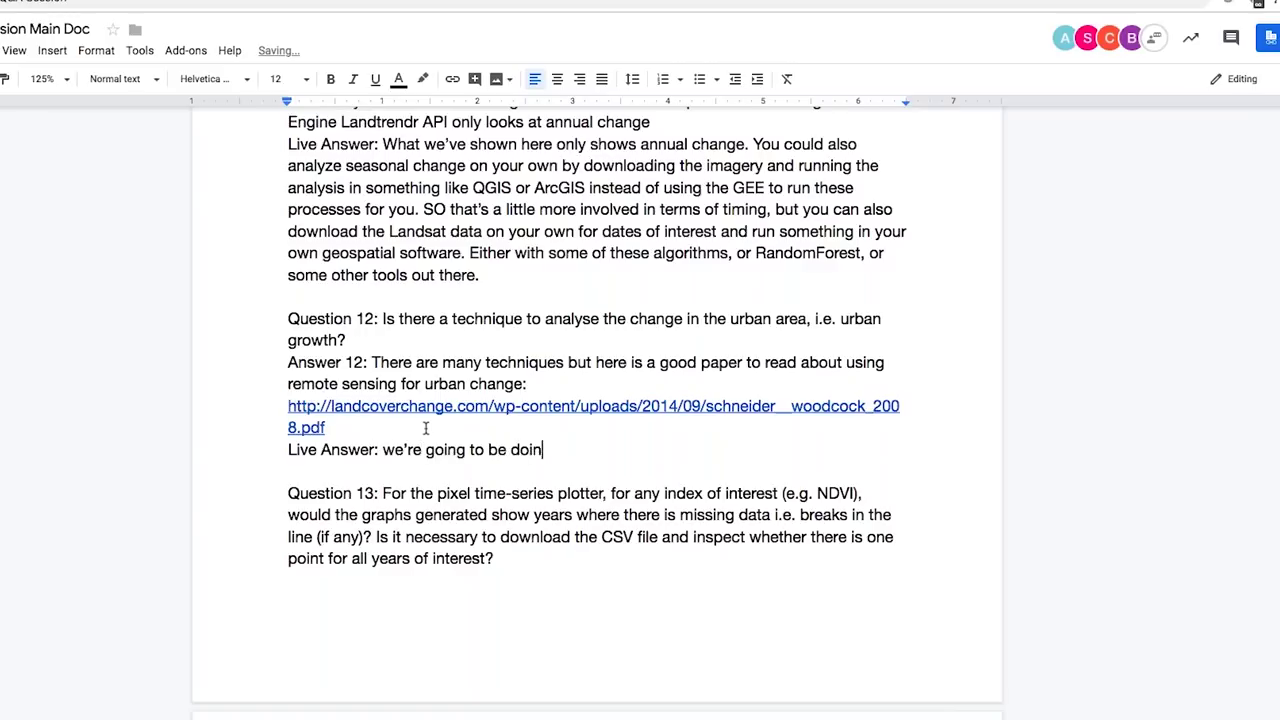
{"action": "type", "text": "g another advanced "}
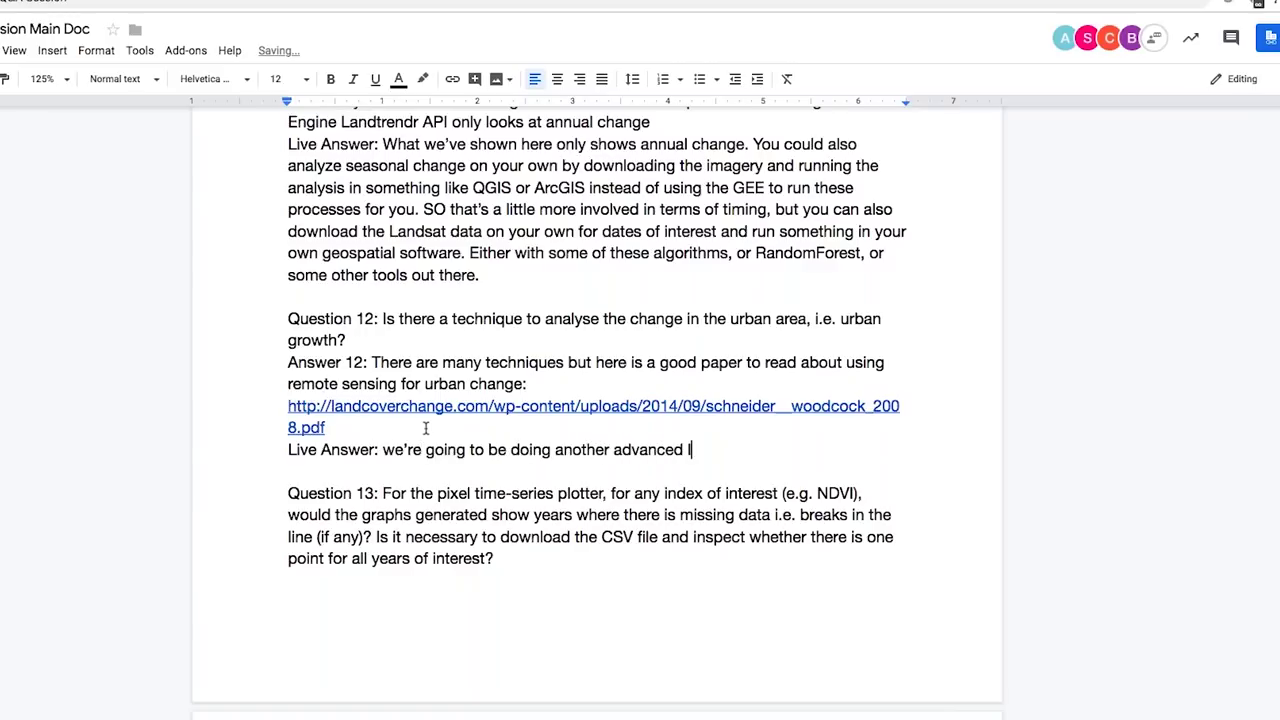
{"action": "type", "text": "webinar in July w"}
{"action": "type", "text": "here we're showing Trend"}
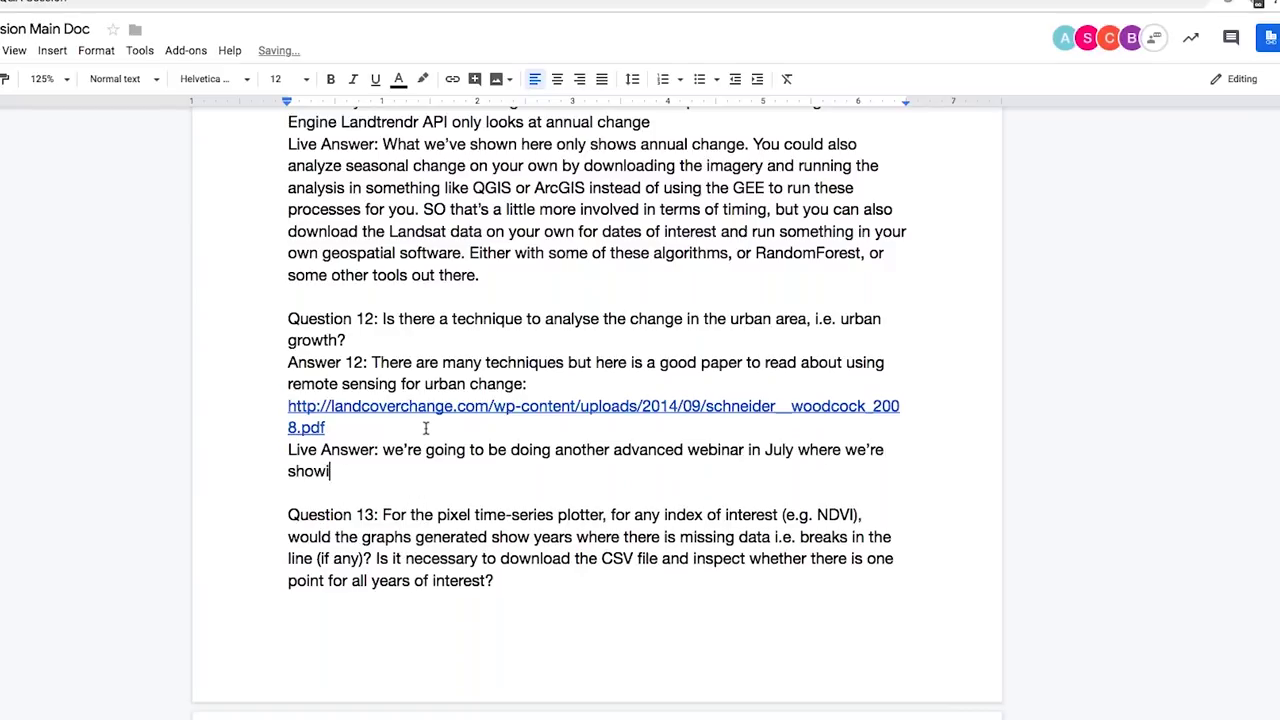
{"action": "type", "text": "s.Earth to analyze"}
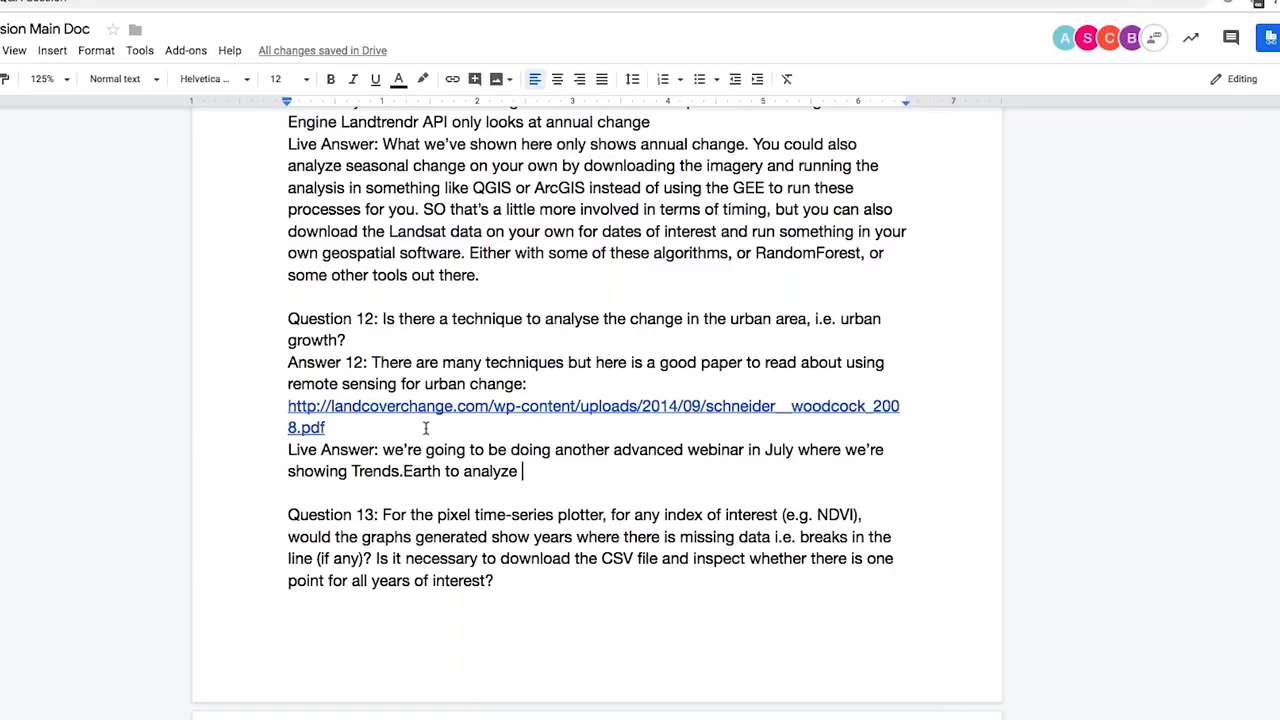
Step: Replace the trailing "to analyze" with "which you can use to analyze trends in urban areas as well as forest."
{"action": "key", "text": "ctrl+shift+Left"}
{"action": "key", "text": "ctrl+shift+Left"}
{"action": "type", "text": "which yo"}
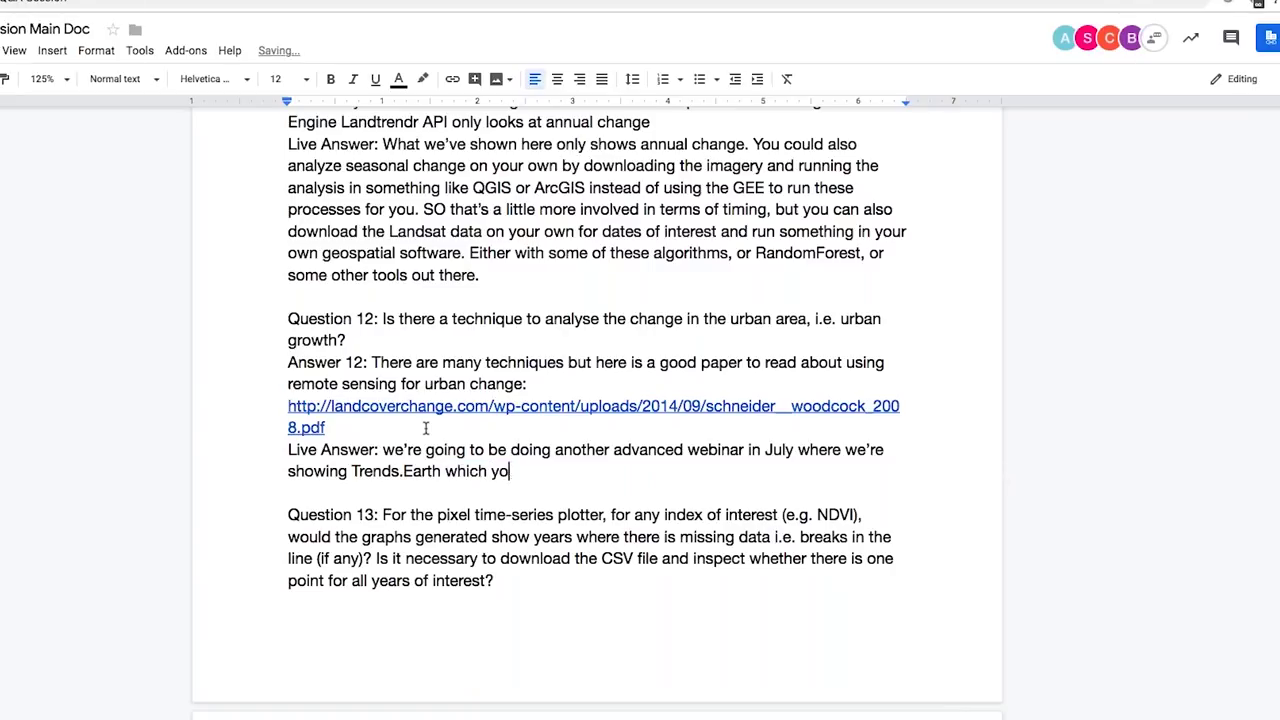
{"action": "type", "text": "u can use to analyze tr"}
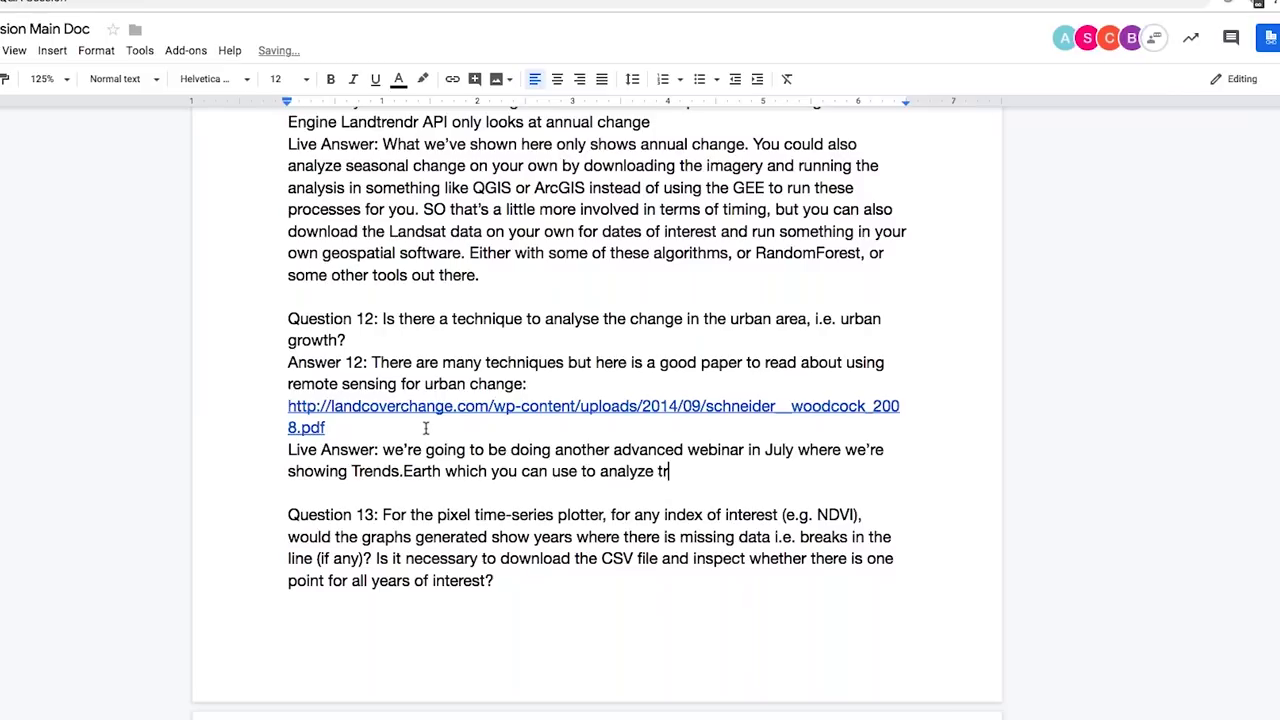
{"action": "type", "text": "ends in urban areas as we"}
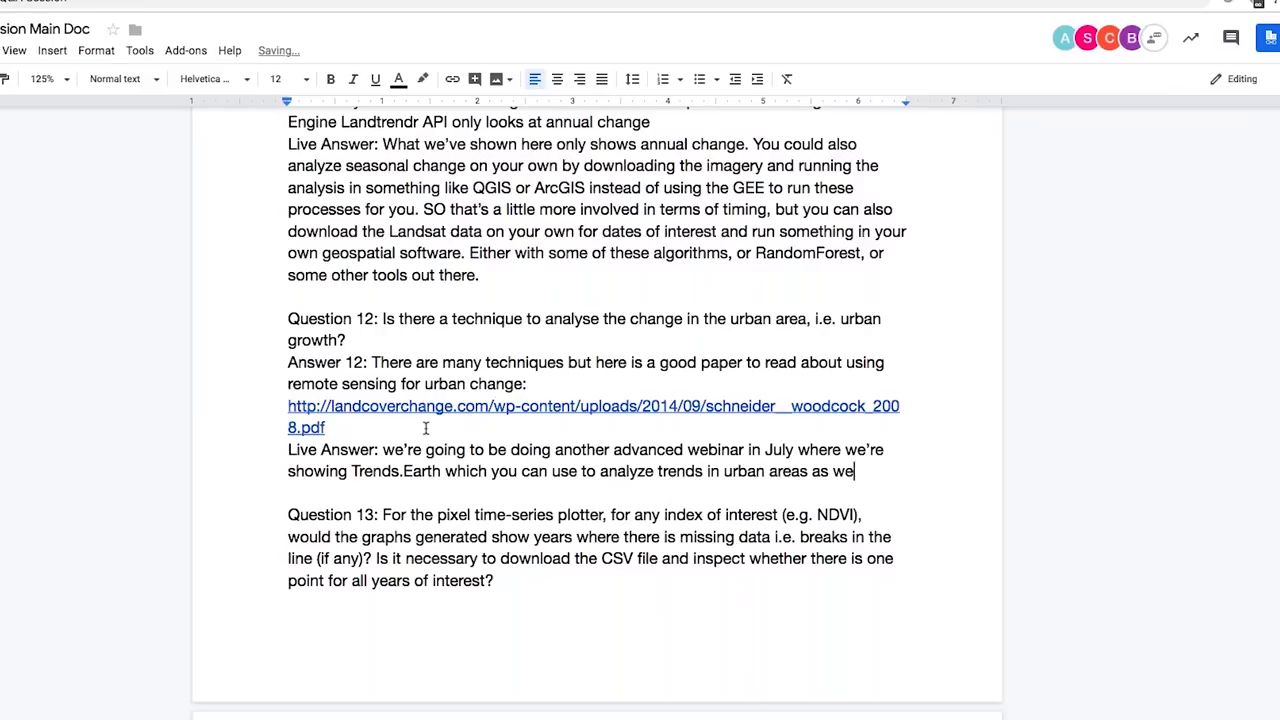
{"action": "type", "text": "ll as forest. Hopefully"}
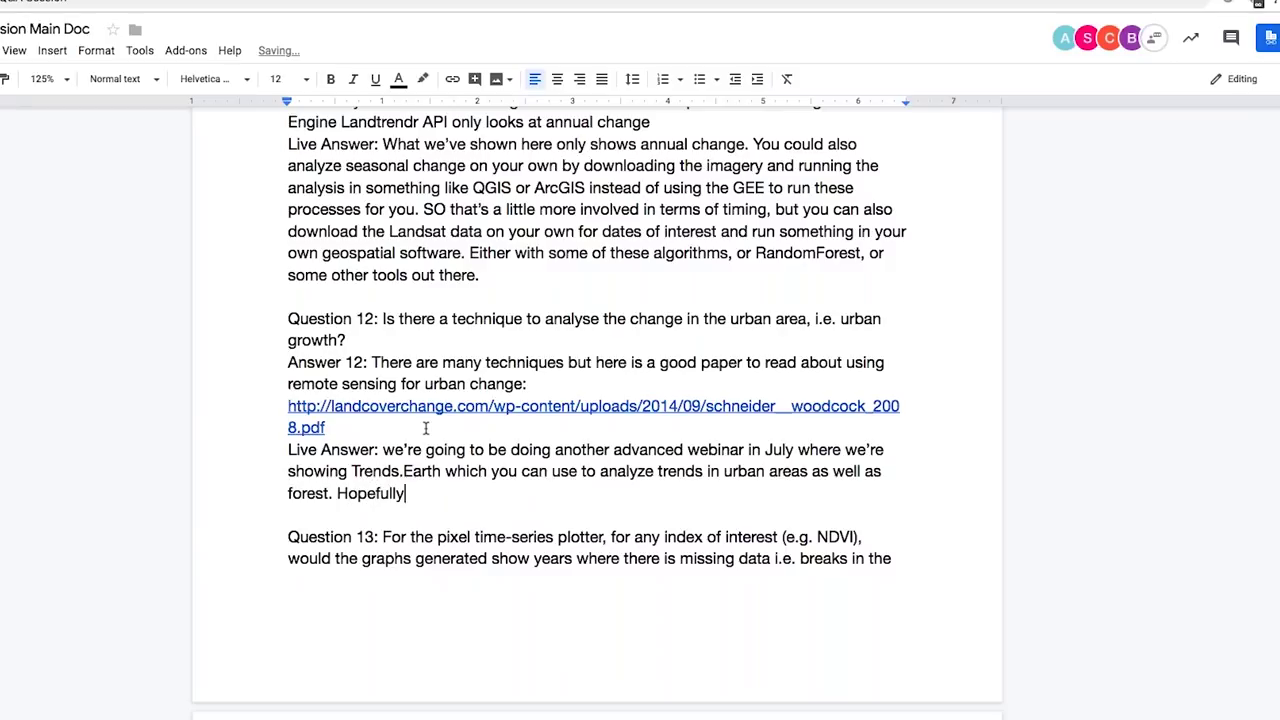
Step: Complete the "Hopefully" sentence in Question 12's live answer with "we'll be putting out the registration for that in the next month or two."
{"action": "type", "text": " we'll be putting other"}
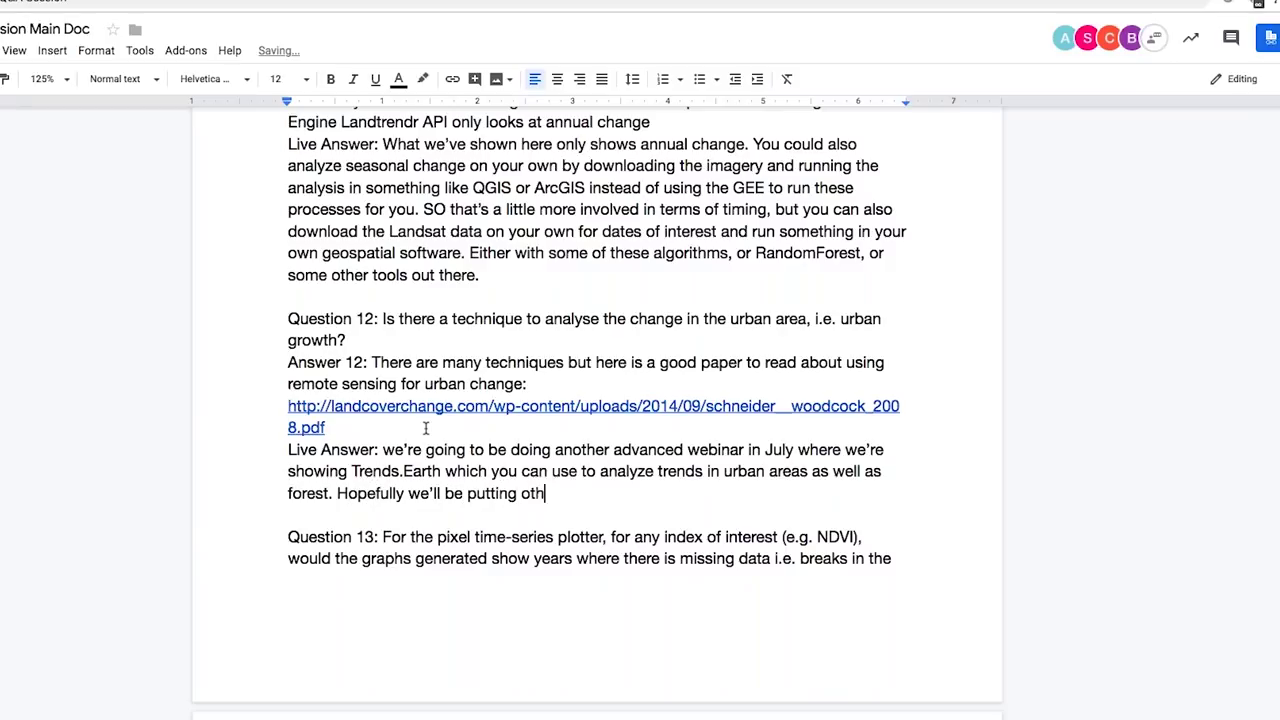
{"action": "key", "text": "BackSpace"}
{"action": "key", "text": "BackSpace"}
{"action": "key", "text": "BackSpace"}
{"action": "key", "text": "BackSpace"}
{"action": "key", "text": "BackSpace"}
{"action": "type", "text": "ut the registration for that "}
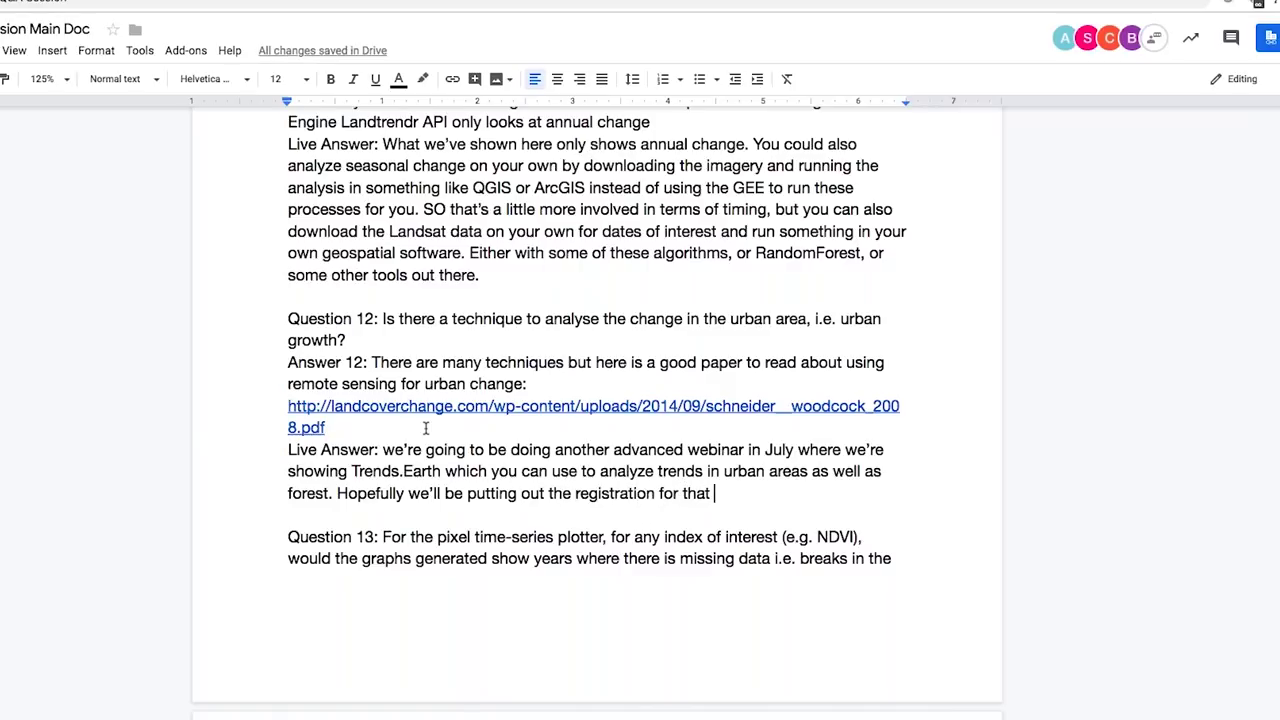
{"action": "type", "text": "in the next mont"}
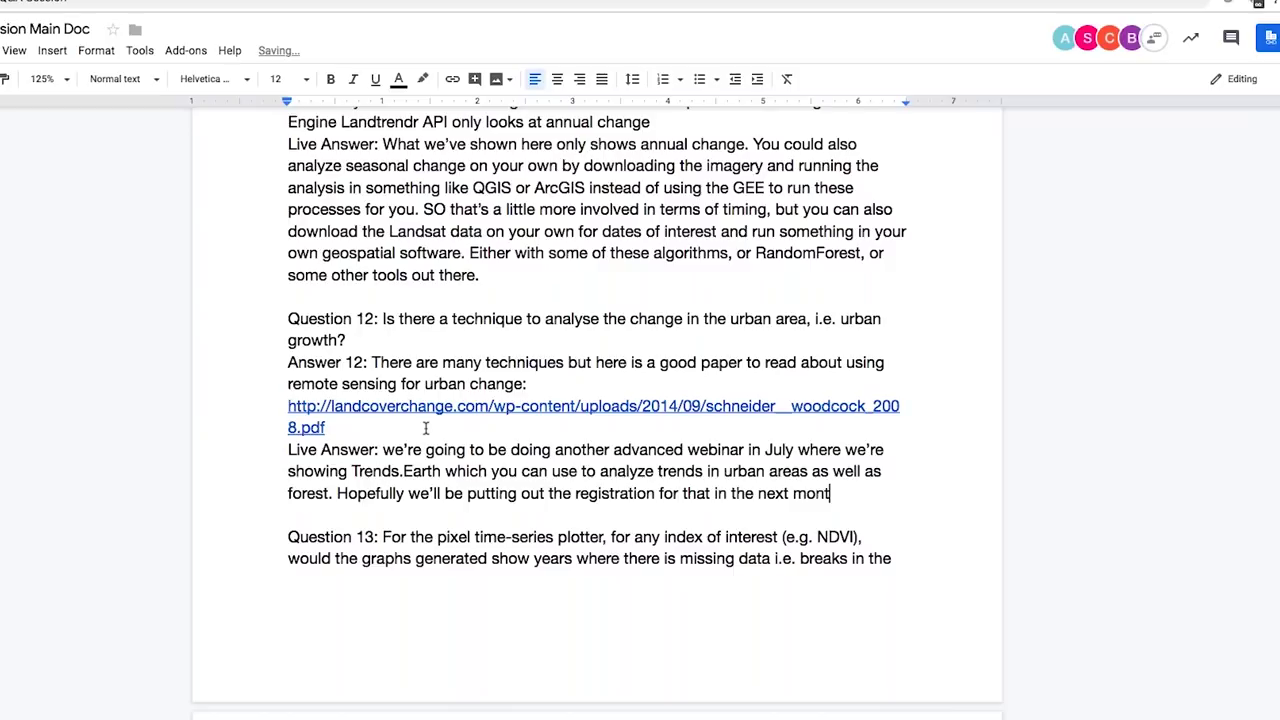
{"action": "type", "text": "h or two. You can app"}
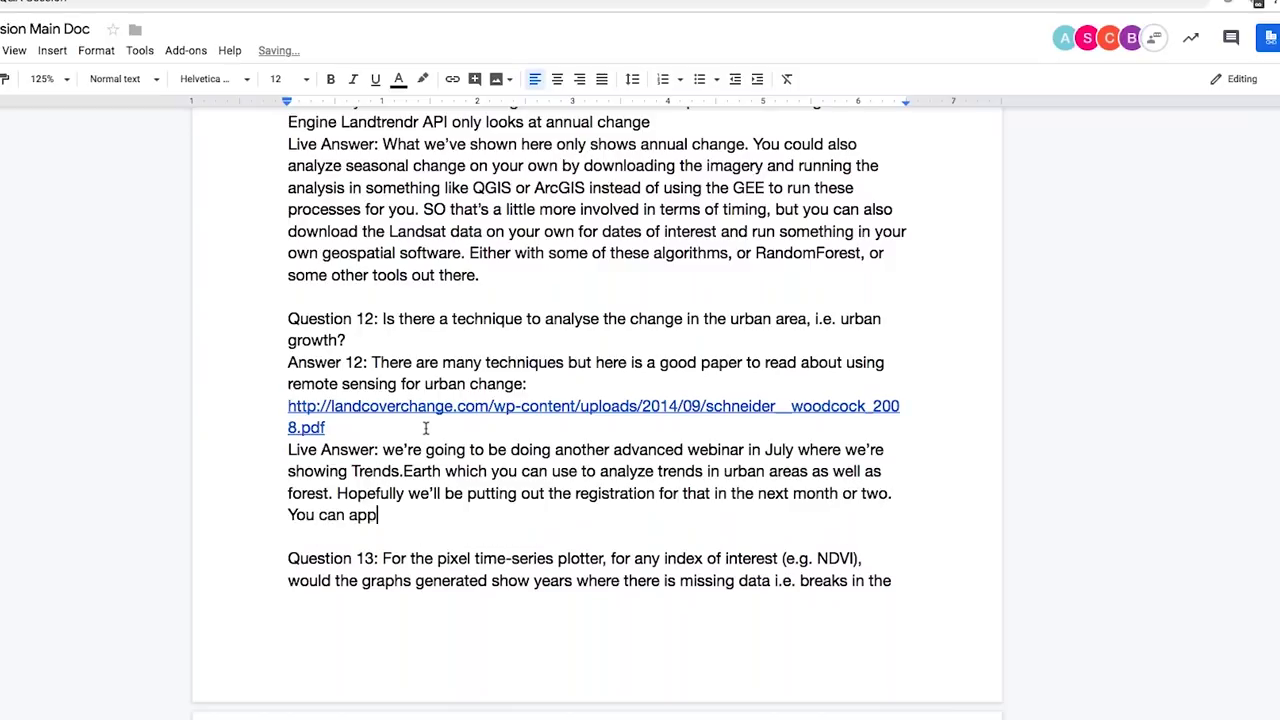
Step: Add to Question 12's live answer "You can apply these algorithms for urban mapping - some may be better than others - included a paper about monitoring urban change."
{"action": "type", "text": "ly these algorithms for "}
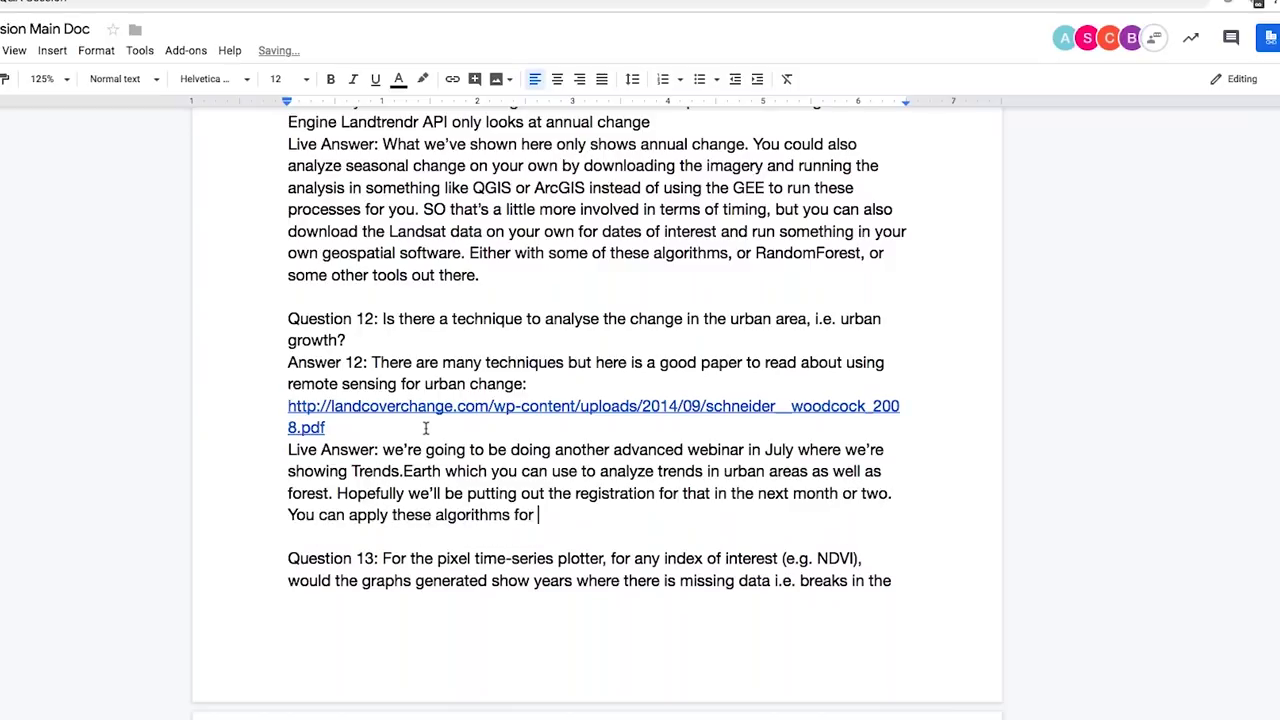
{"action": "type", "text": "urban mapping - s"}
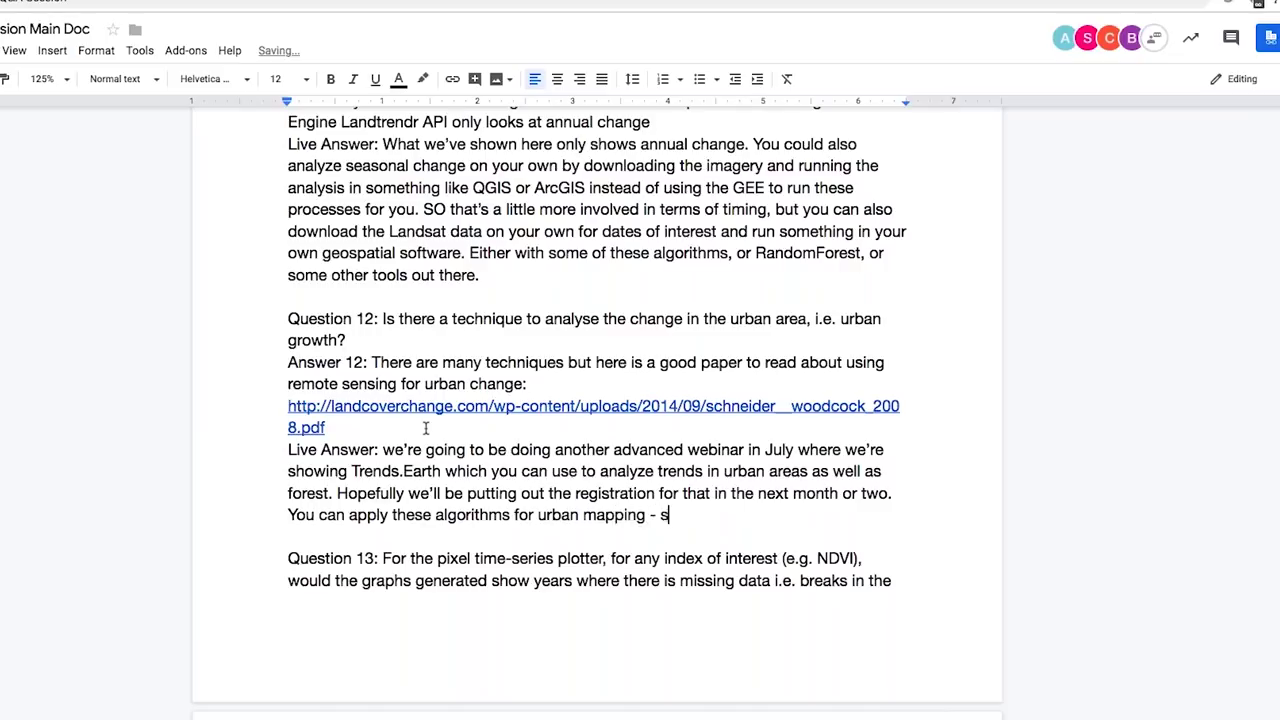
{"action": "type", "text": "ome may be better t"}
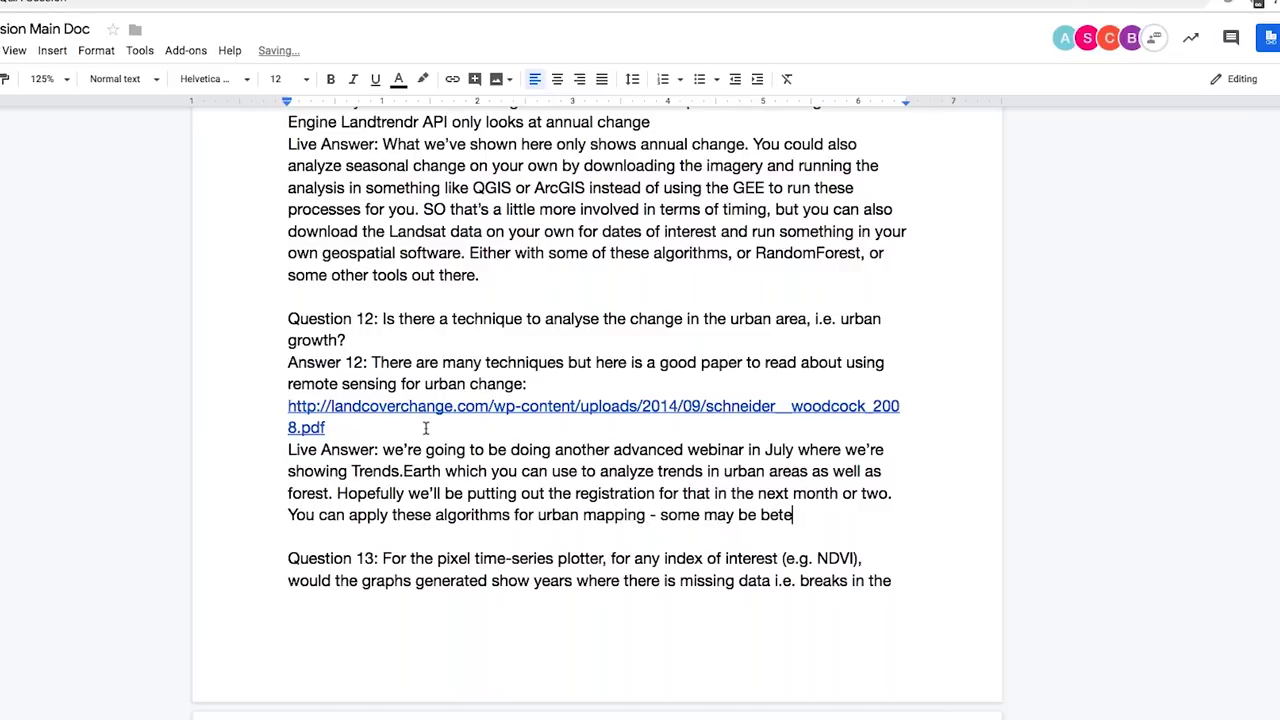
{"action": "type", "text": "han others - i"}
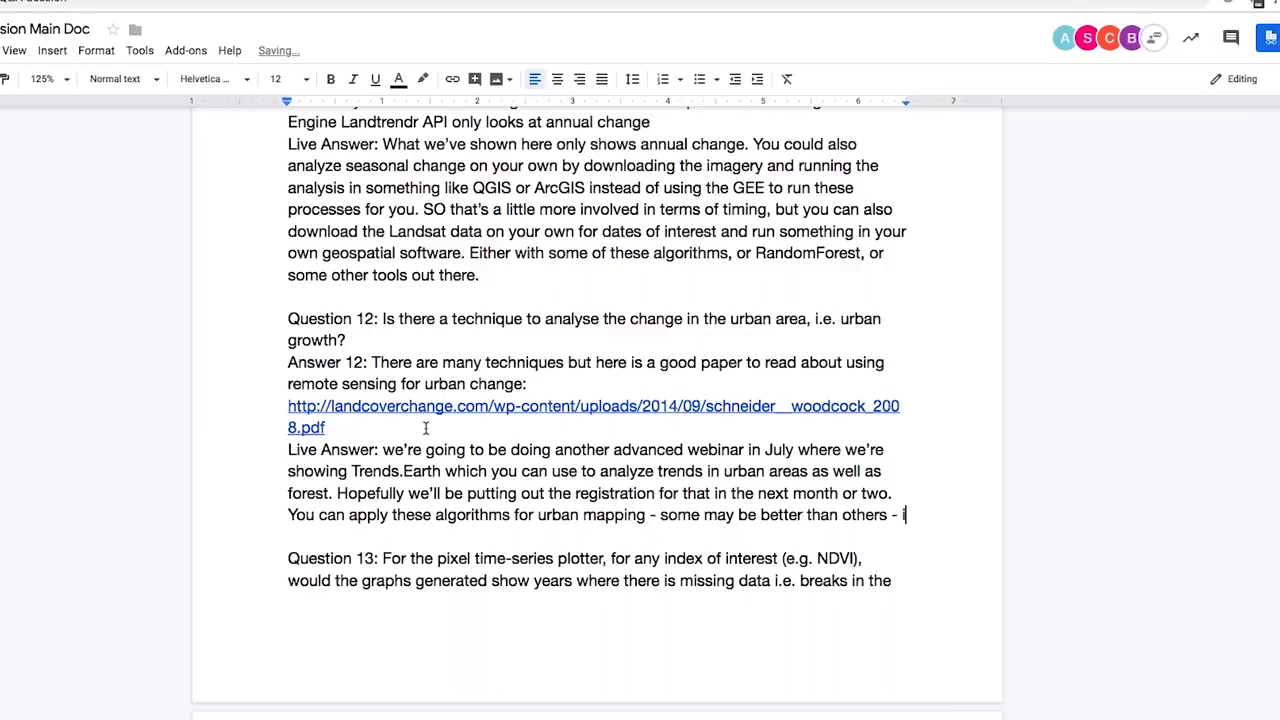
{"action": "type", "text": "ncluded a paper a"}
{"action": "key", "text": "BackSpace"}
{"action": "key", "text": "BackSpace"}
{"action": "type", "text": "aper ab"}
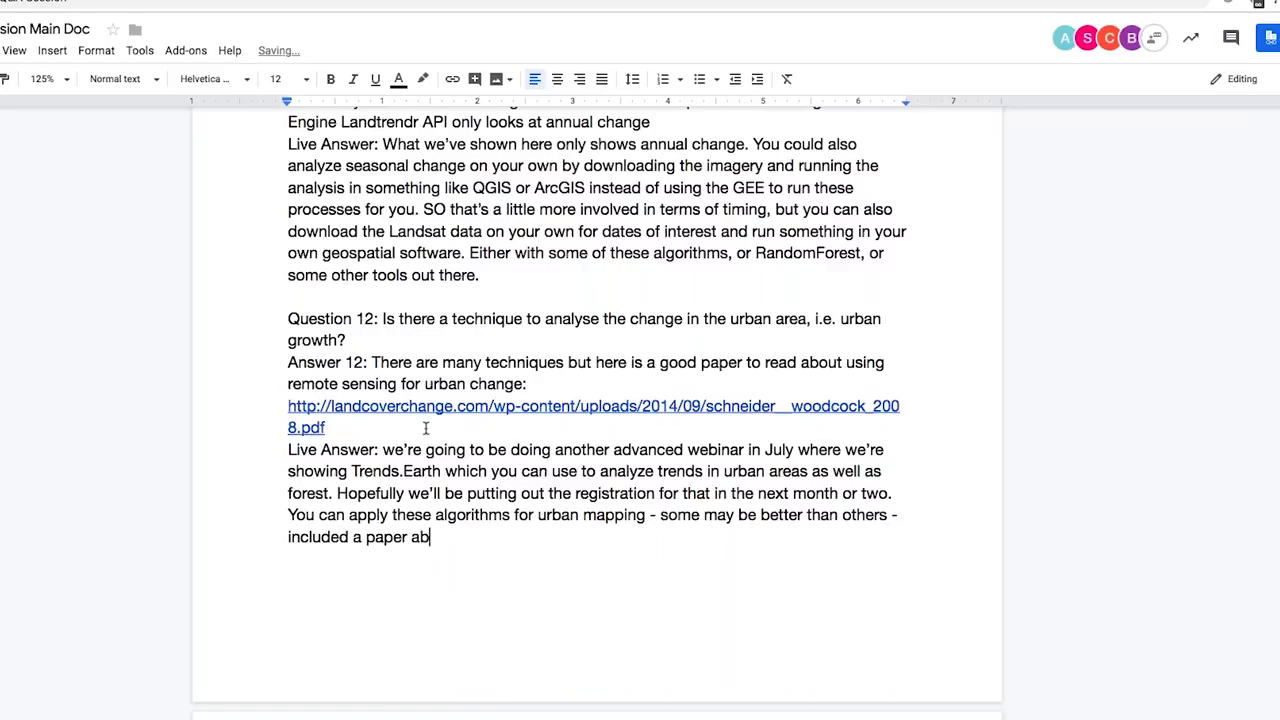
{"action": "type", "text": "out monitoring urban change."}
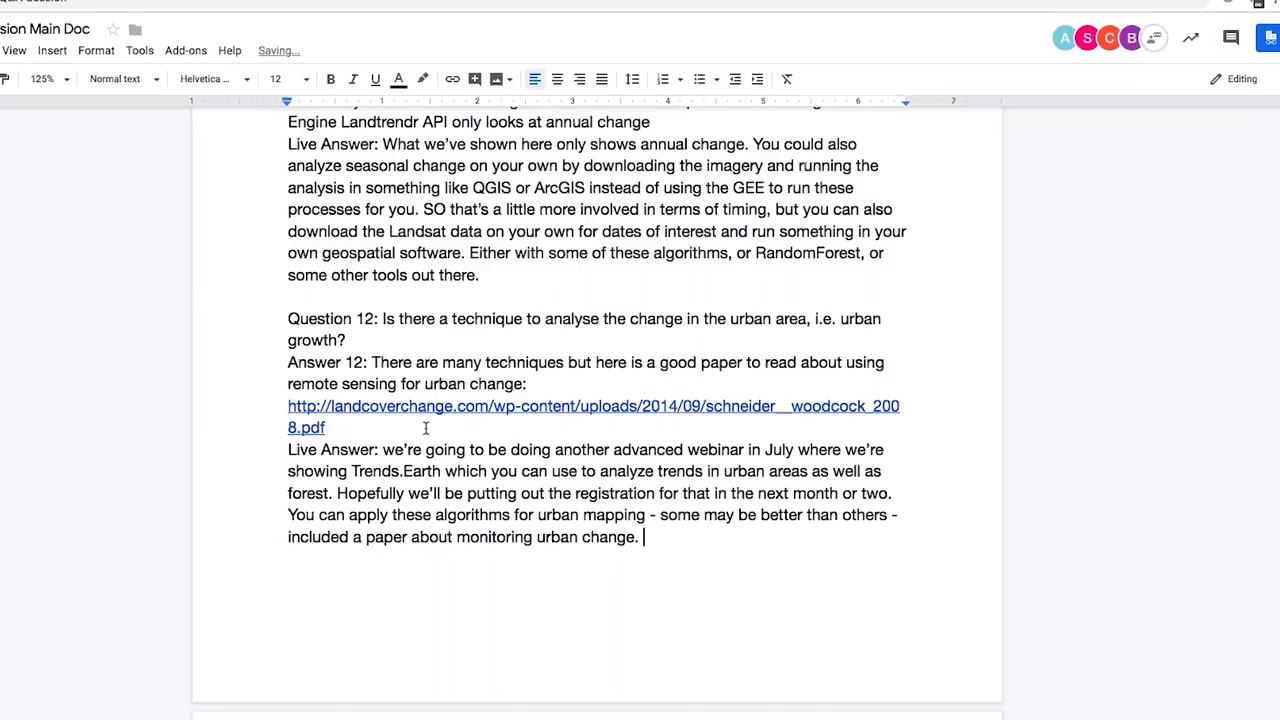
Step: Continue Question 12's live answer with "Urban systems do tend to be a little more difficult. If you think about urban areas, there's a lot of mixed pixels."
{"action": "scroll", "coordinate": [669, 479], "scroll_direction": "down", "scroll_amount": 2}
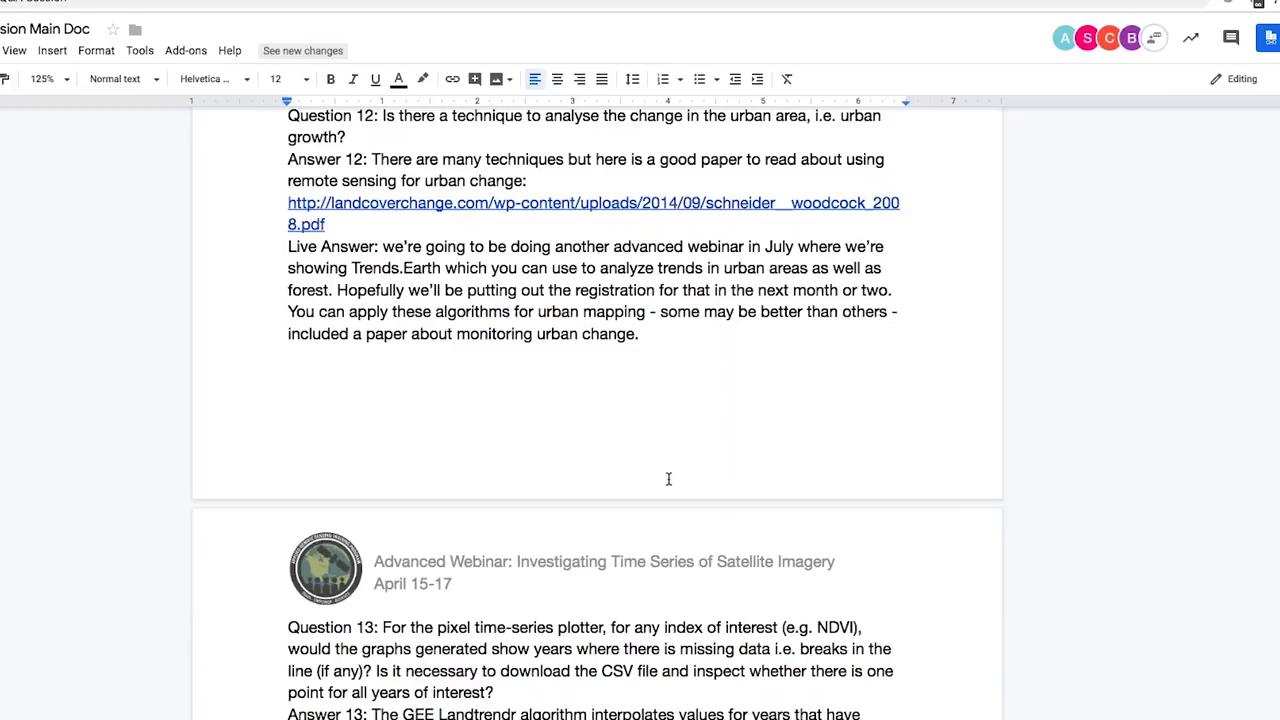
{"action": "type", "text": "Urban syste"}
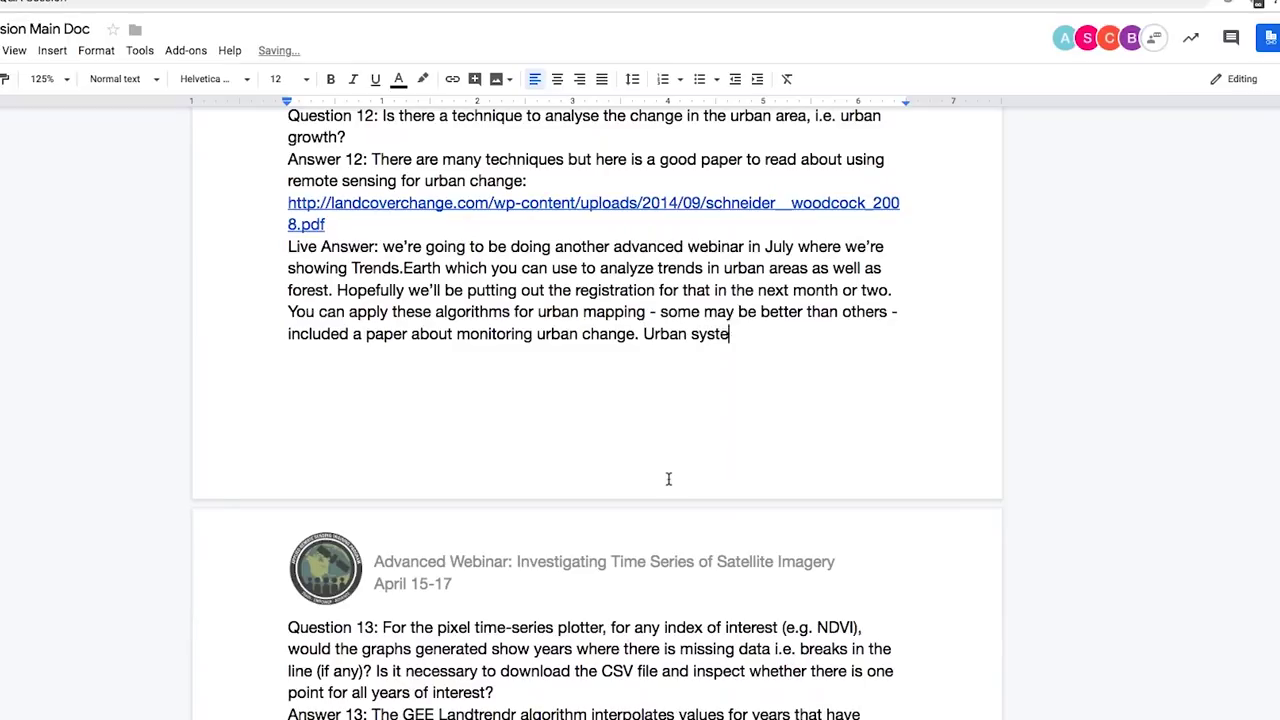
{"action": "type", "text": "ms do tend to be a lit"}
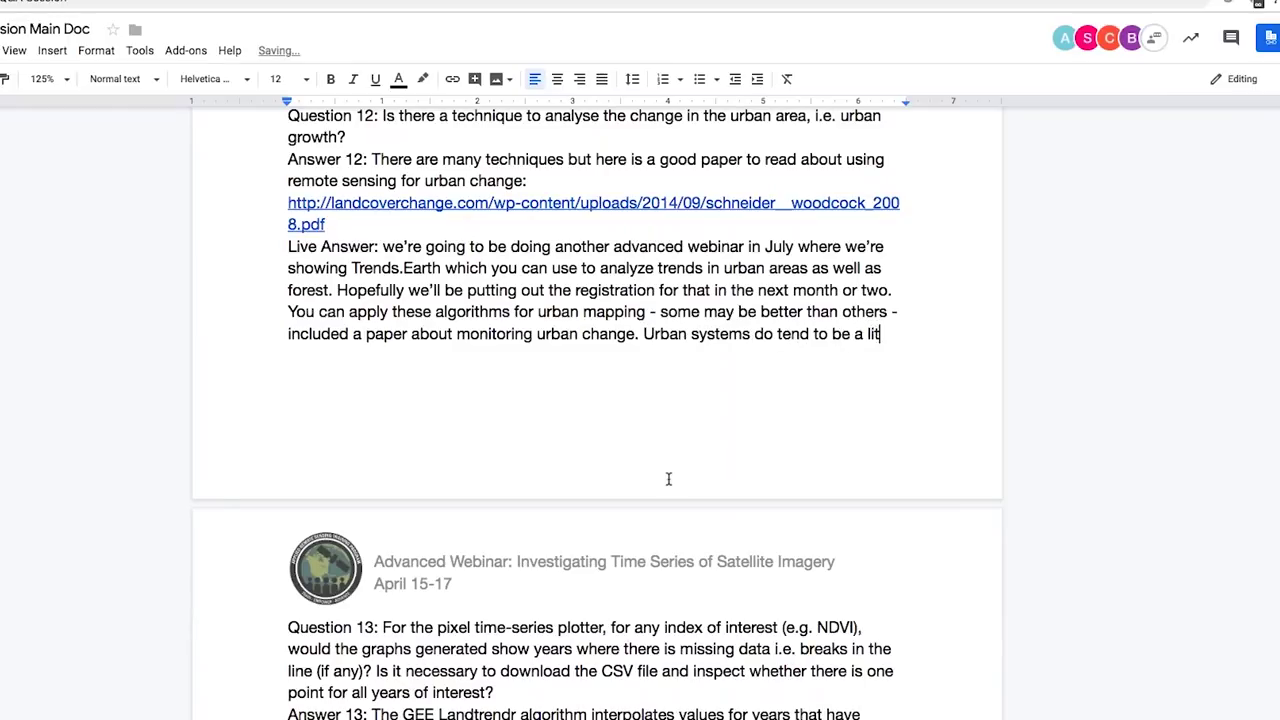
{"action": "type", "text": "tle more difficult. I"}
{"action": "key", "text": "BackSpace"}
{"action": "key", "text": "BackSpace"}
{"action": "key", "text": "BackSpace"}
{"action": "type", "text": ". If you think abo"}
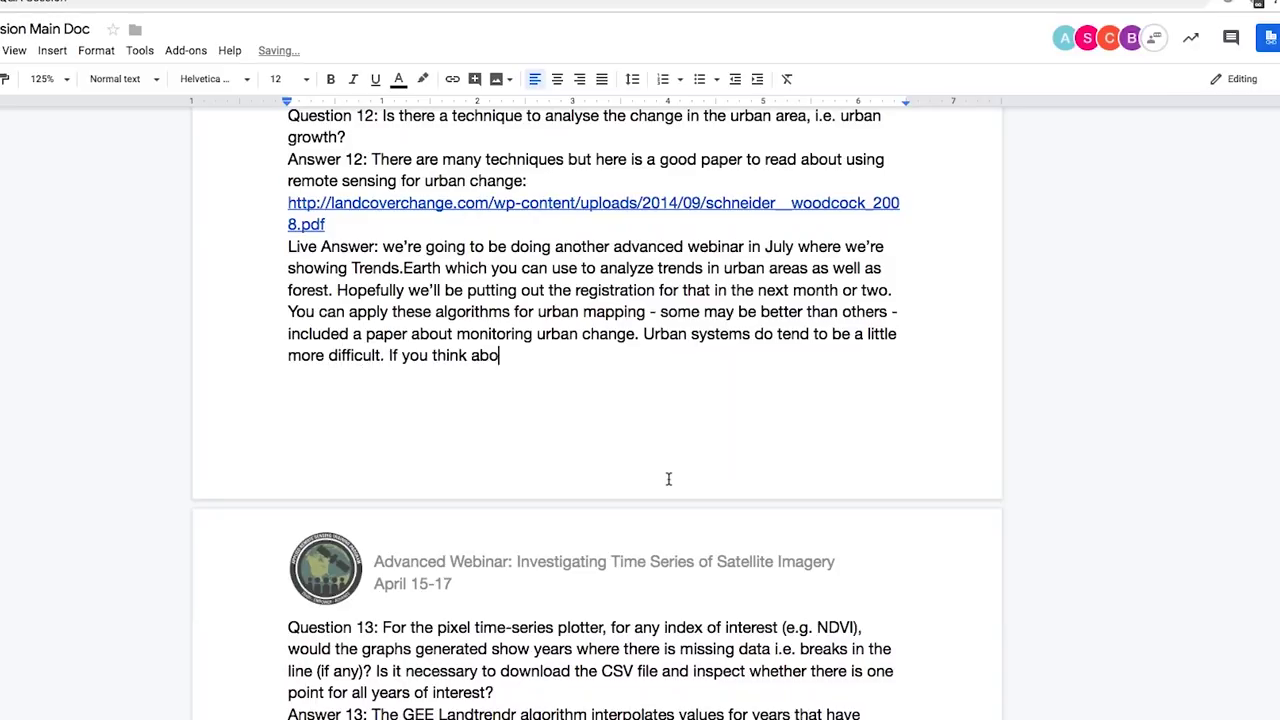
{"action": "type", "text": "ut urban areas, there's a lot of mix"}
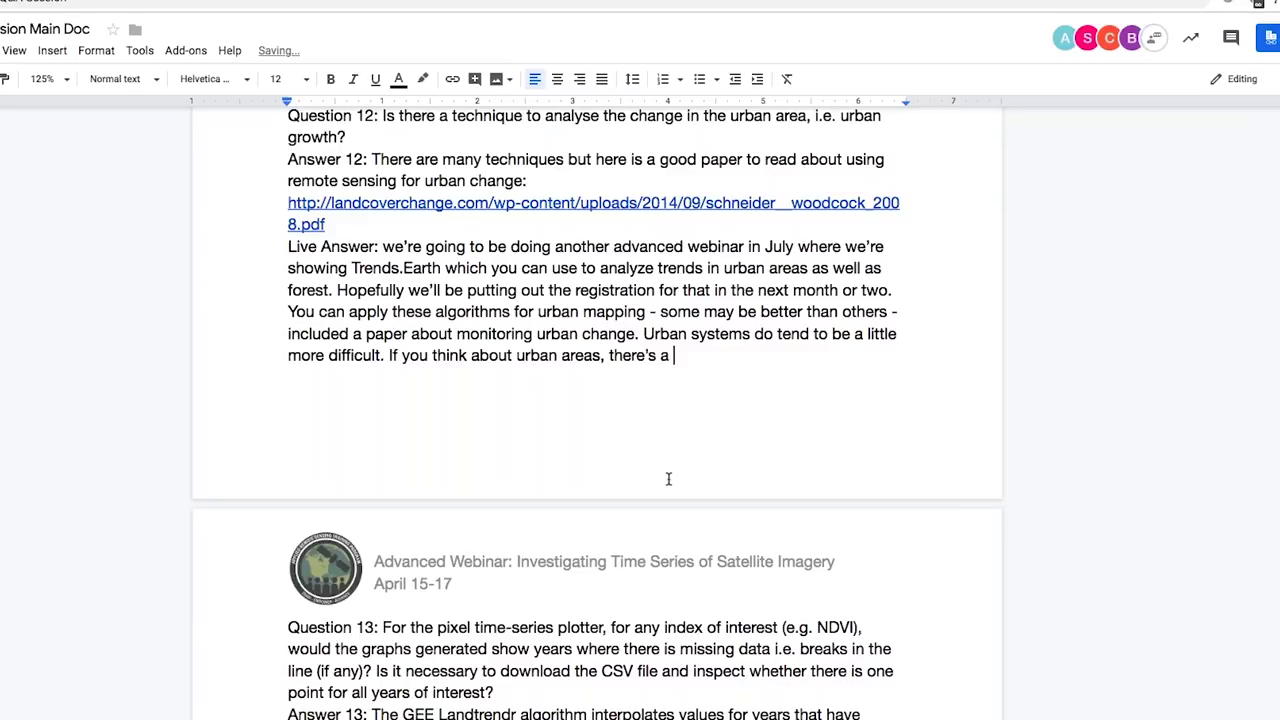
{"action": "type", "text": "ed pi"}
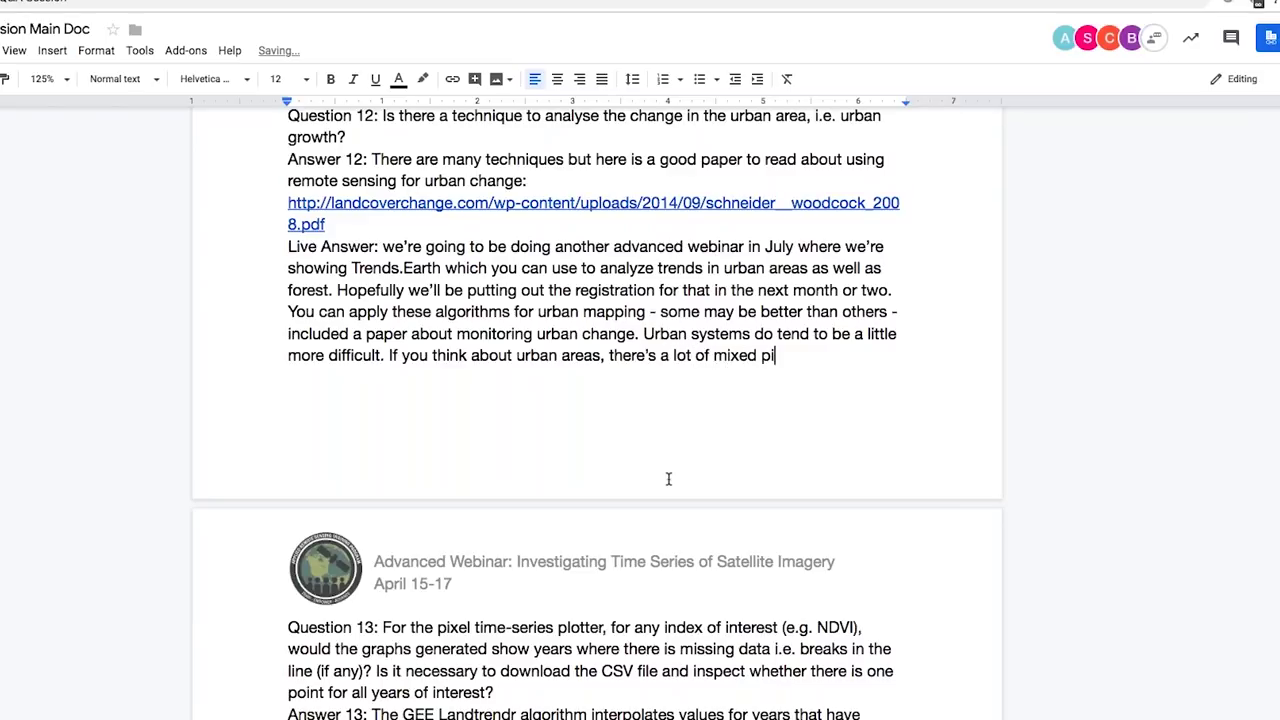
Step: Finish Question 12's live answer with "E.g., there might be tree-lined streets that might have a spectral signature of a plant as well as a building."
{"action": "type", "text": "xels. E.g., there might be tree-lined she"}
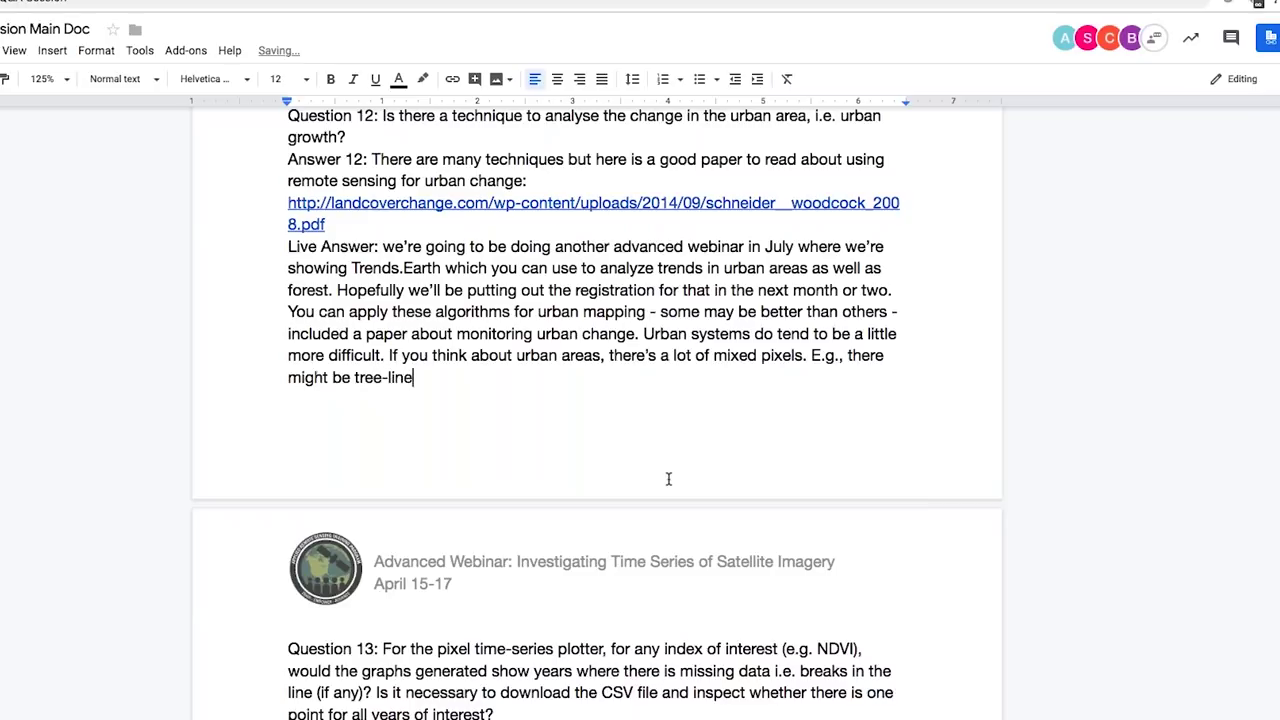
{"action": "key", "text": "BackSpace"}
{"action": "key", "text": "BackSpace"}
{"action": "type", "text": "treets that might ah"}
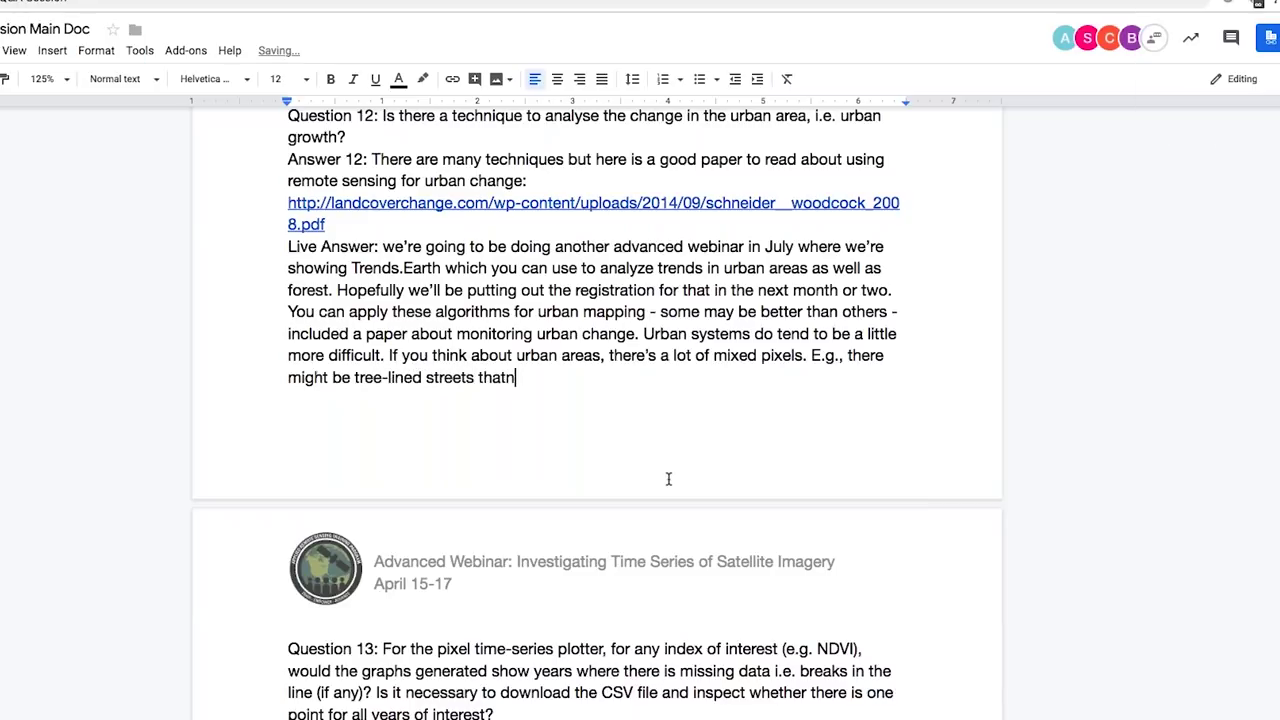
{"action": "type", "text": "v"}
{"action": "key", "text": "BackSpace"}
{"action": "key", "text": "BackSpace"}
{"action": "key", "text": "BackSpace"}
{"action": "type", "text": "have a spectral signatu"}
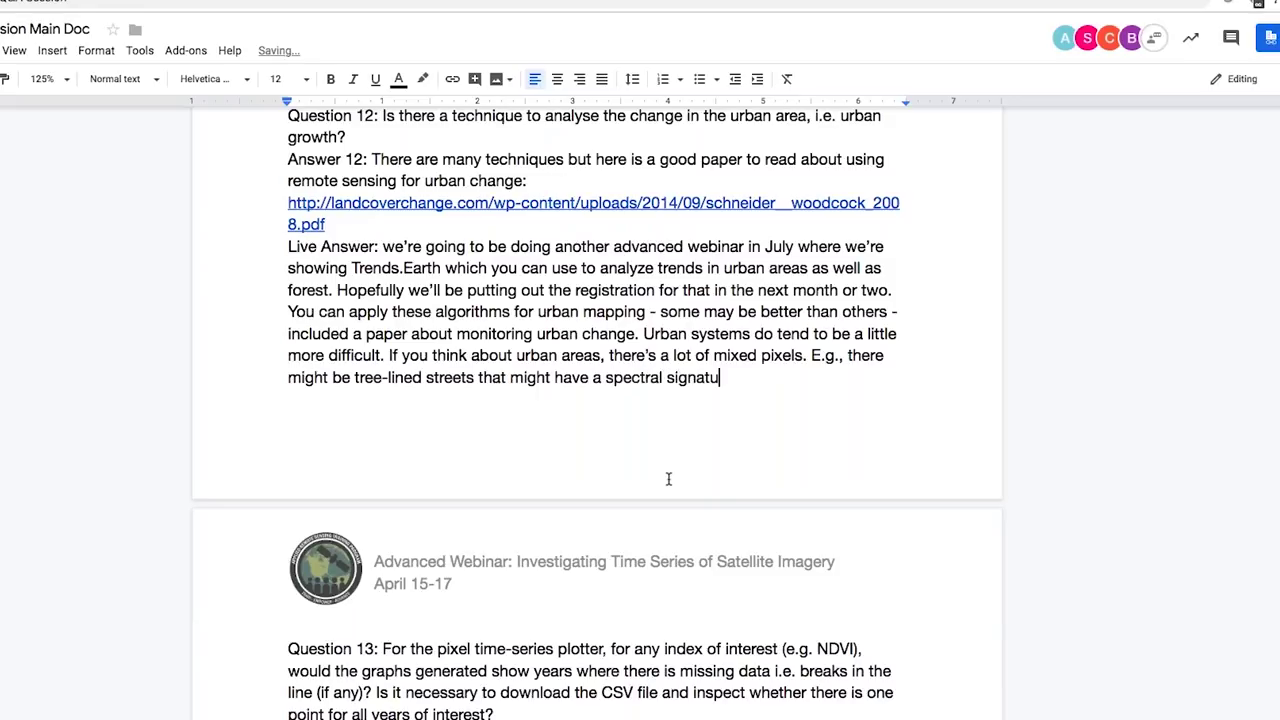
{"action": "type", "text": "re of a plant as "}
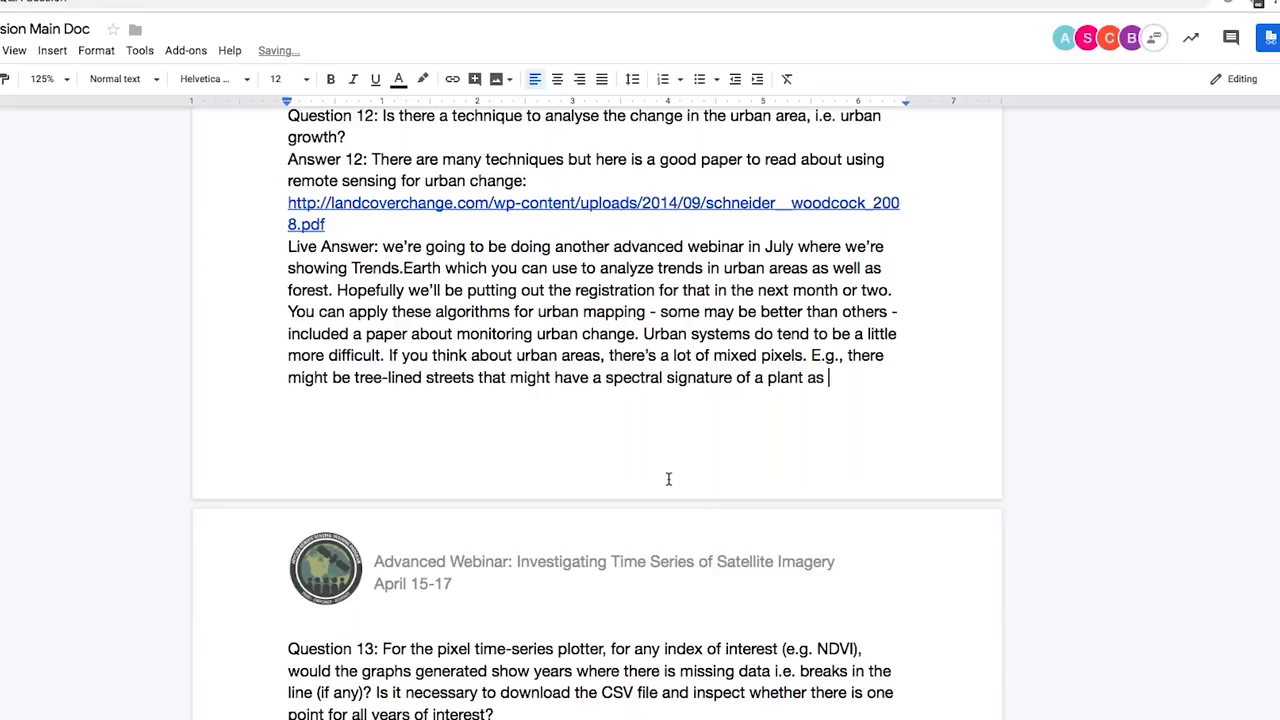
{"action": "type", "text": "well as a building."}
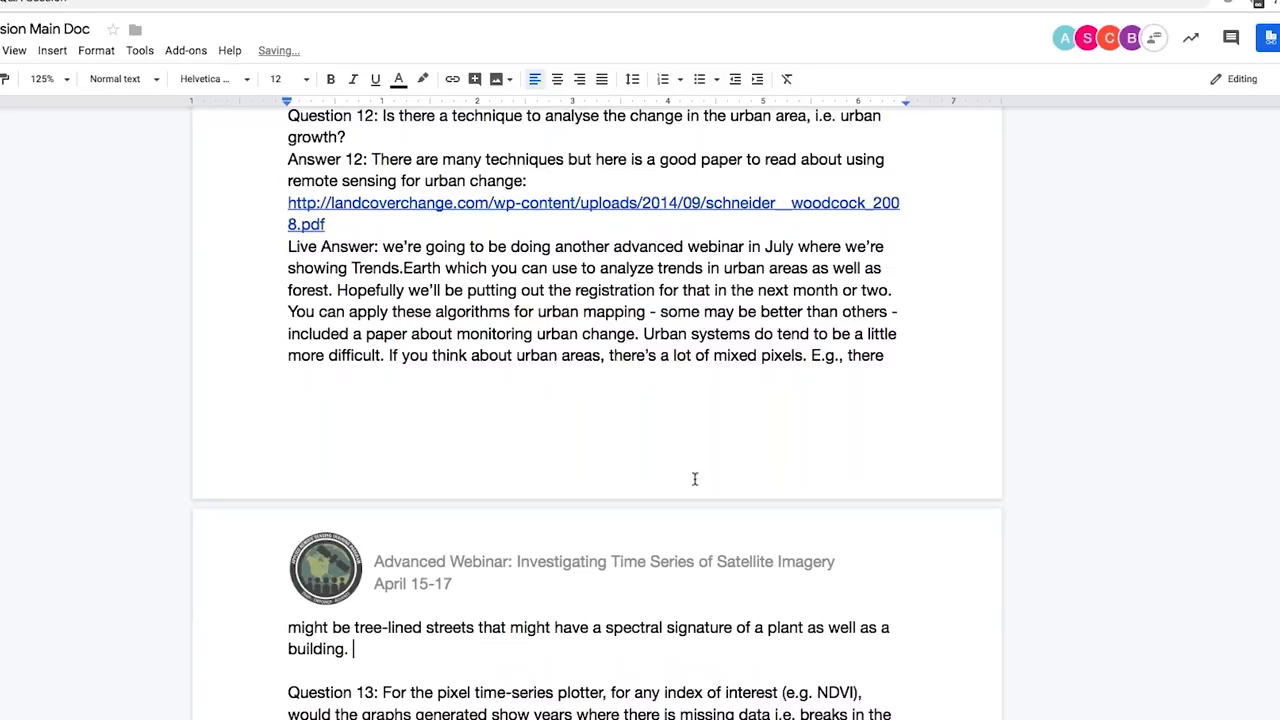
Step: Remove the blank line above Answer 13's Landtrendr references sentence and add a "Live Answer:" line directly below the references link
{"action": "scroll", "coordinate": [690, 400], "scroll_direction": "down", "scroll_amount": 5}
{"action": "scroll", "coordinate": [689, 400], "scroll_direction": "down", "scroll_amount": 2}
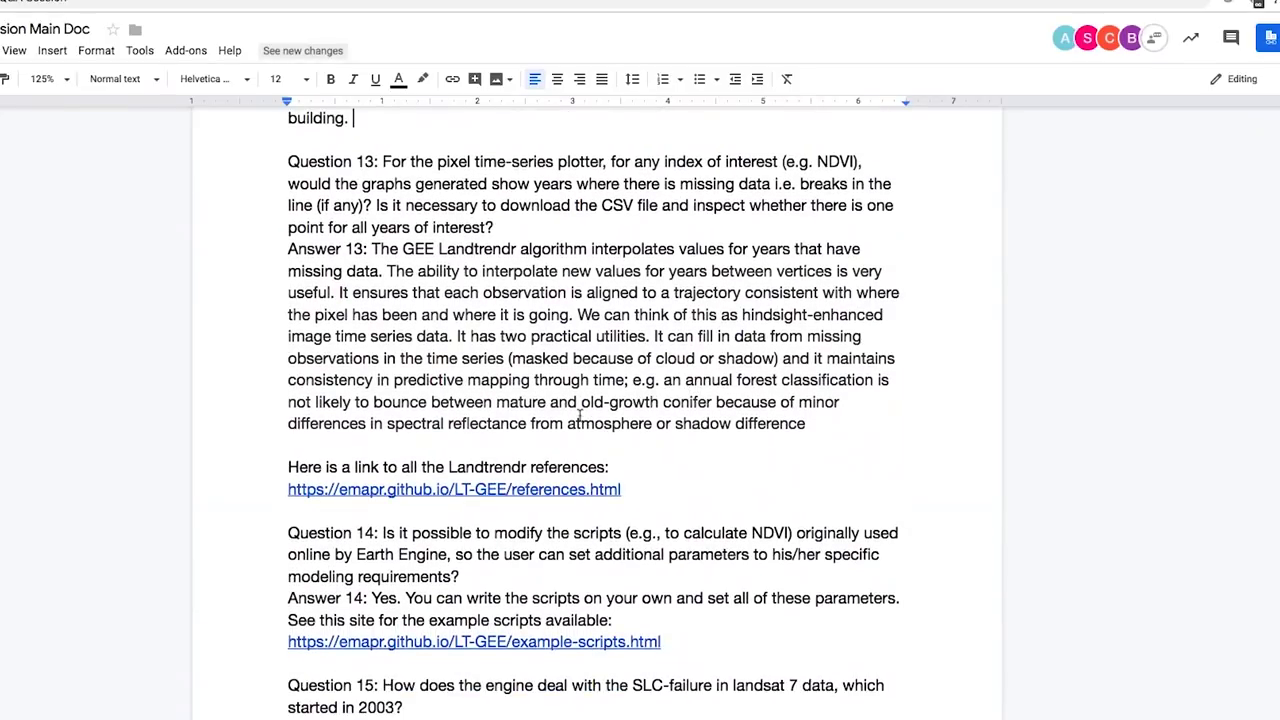
{"action": "left_click", "coordinate": [551, 440]}
{"action": "key", "text": "BackSpace"}
{"action": "key", "text": "Down"}
{"action": "key", "text": "Down"}
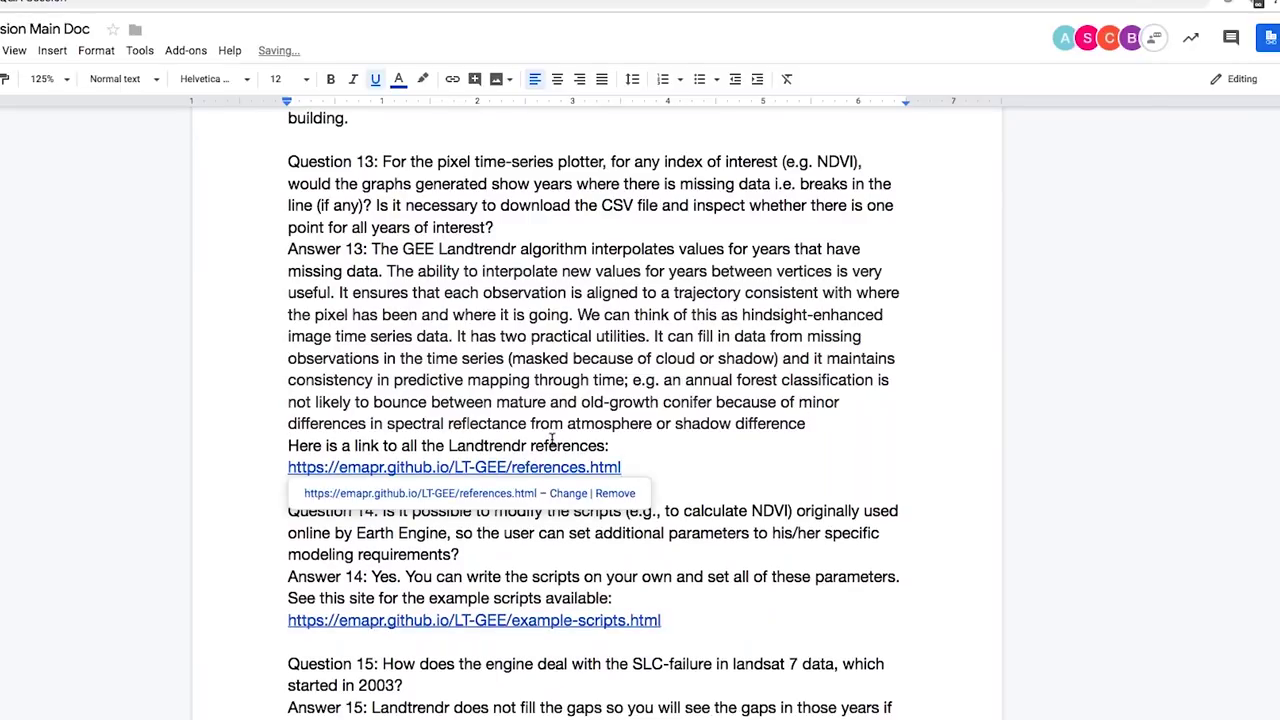
{"action": "key", "text": "Return"}
{"action": "type", "text": "Live Answer:"}
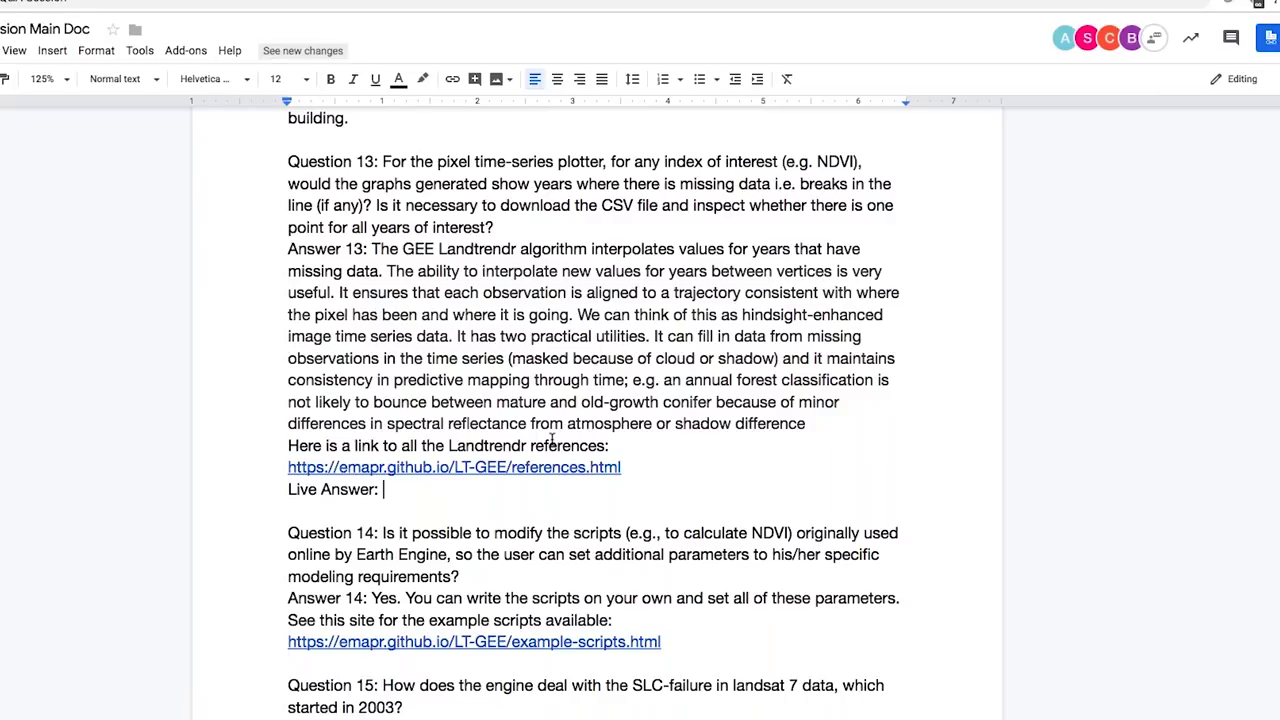
{"action": "type", "text": "The GEE a"}
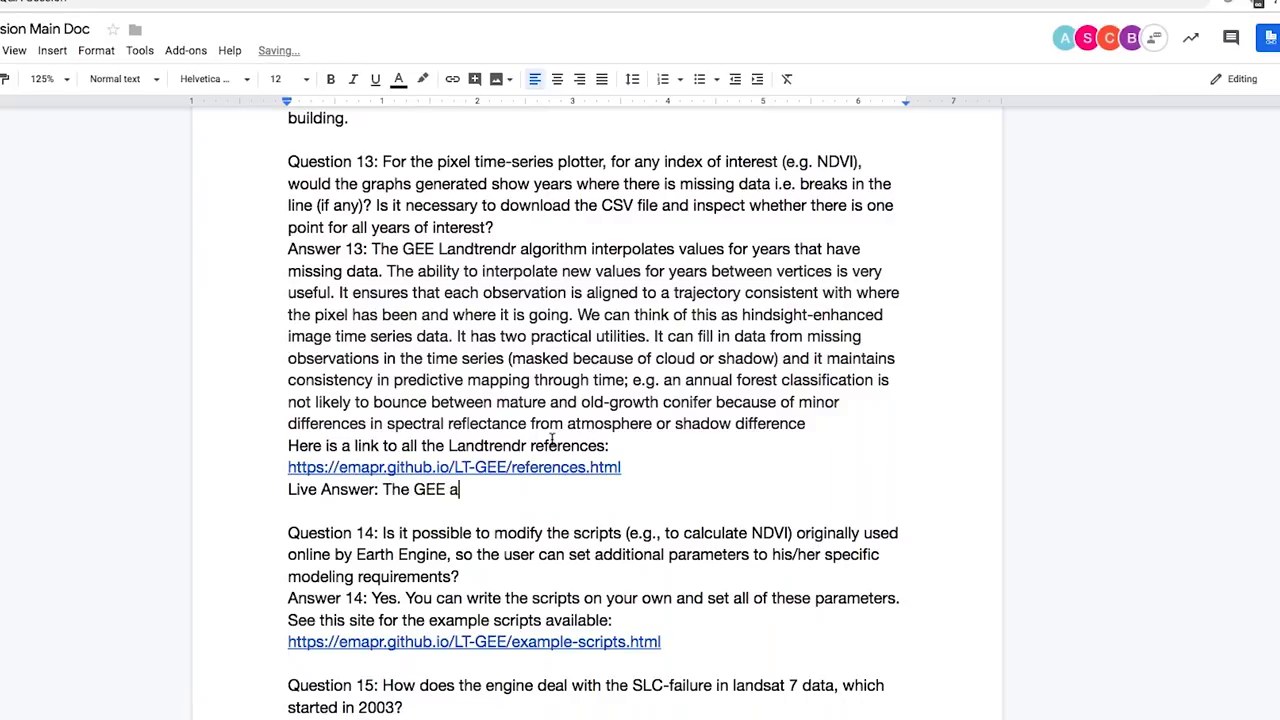
{"action": "type", "text": "lgorithm"}
{"action": "key", "text": "ctrl+shift+Left"}
{"action": "key", "text": "ctrl+shift+Left"}
{"action": "key", "text": "ctrl+shift+Left"}
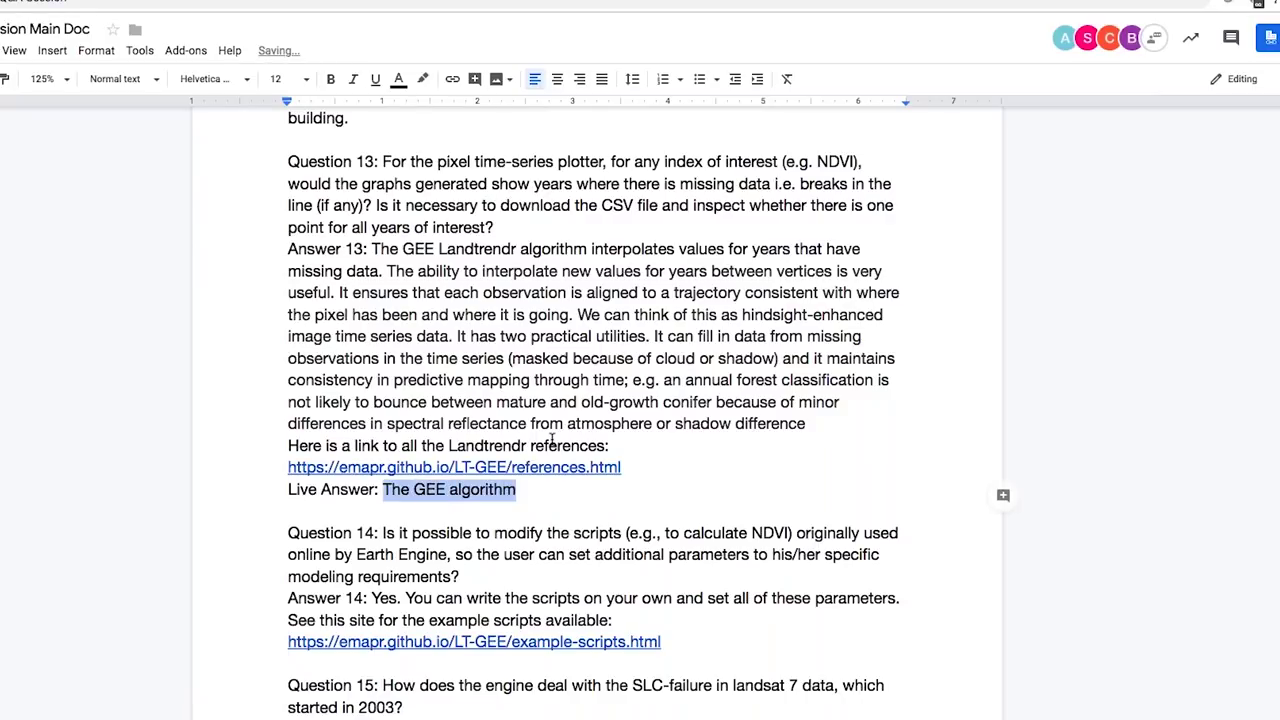
{"action": "key", "text": "BackSpace"}
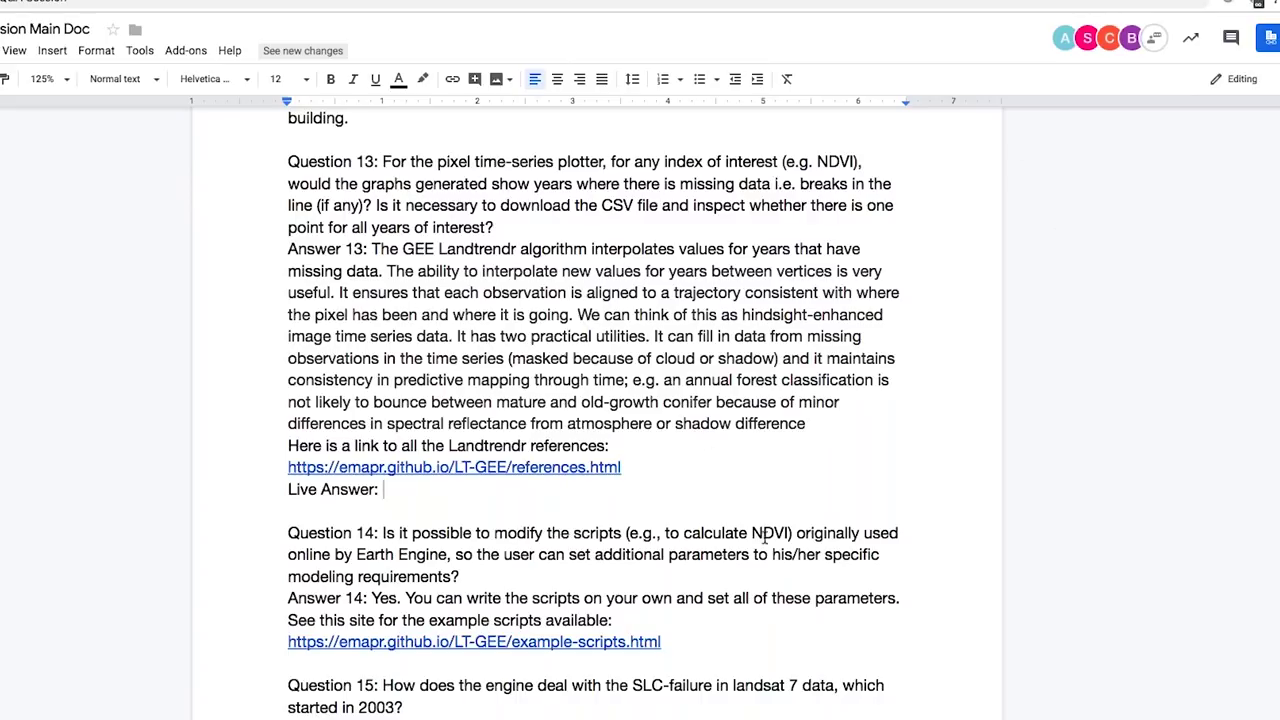
Step: Begin Question 13's live answer with "Some of this text was taken from the LandTrendr website (linked above) allows you to maintain consistency throughout your analysis."
{"action": "double_click", "coordinate": [629, 501]}
{"action": "left_click", "coordinate": [629, 501]}
{"action": "type", "text": "S"}
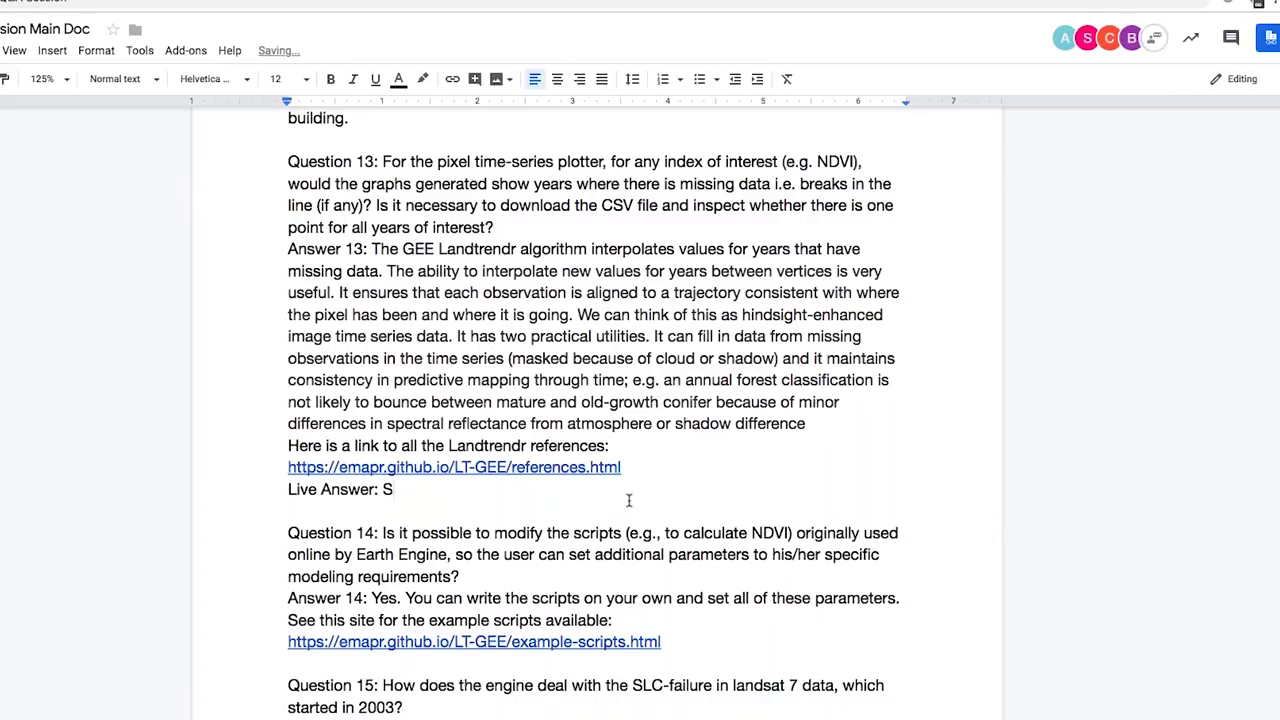
{"action": "type", "text": "ome of this text was taken from"}
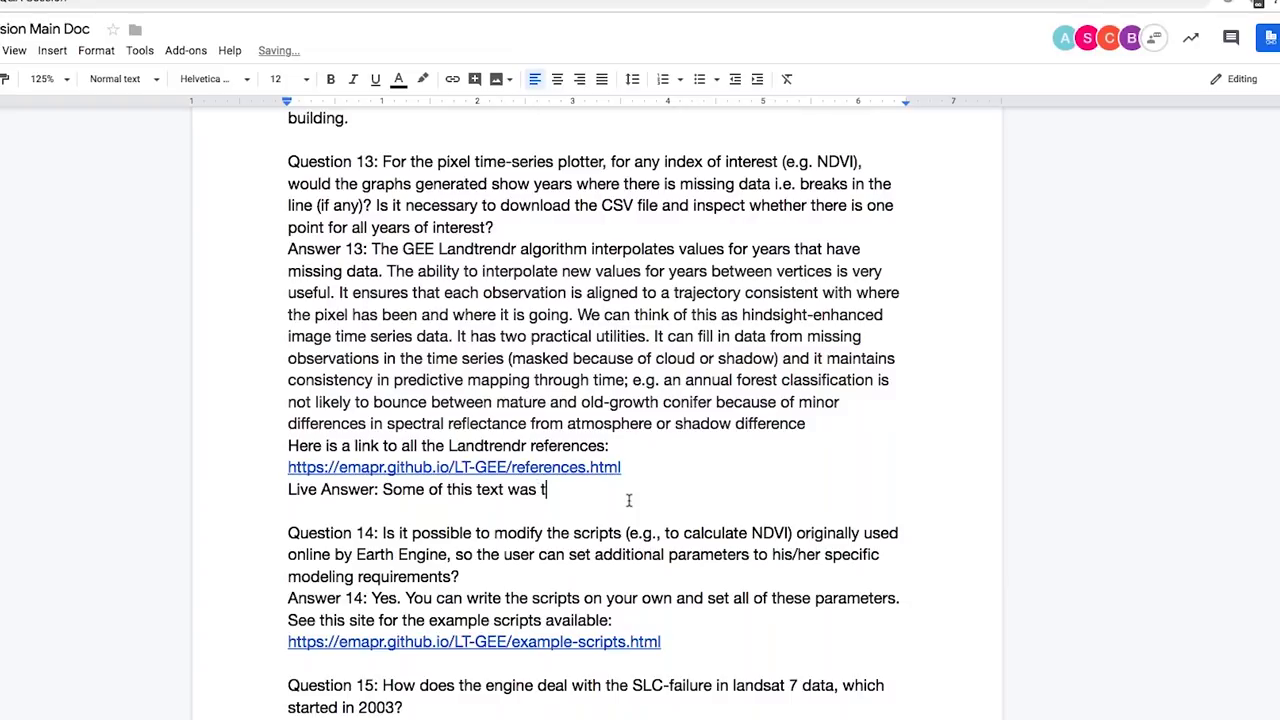
{"action": "type", "text": "and"}
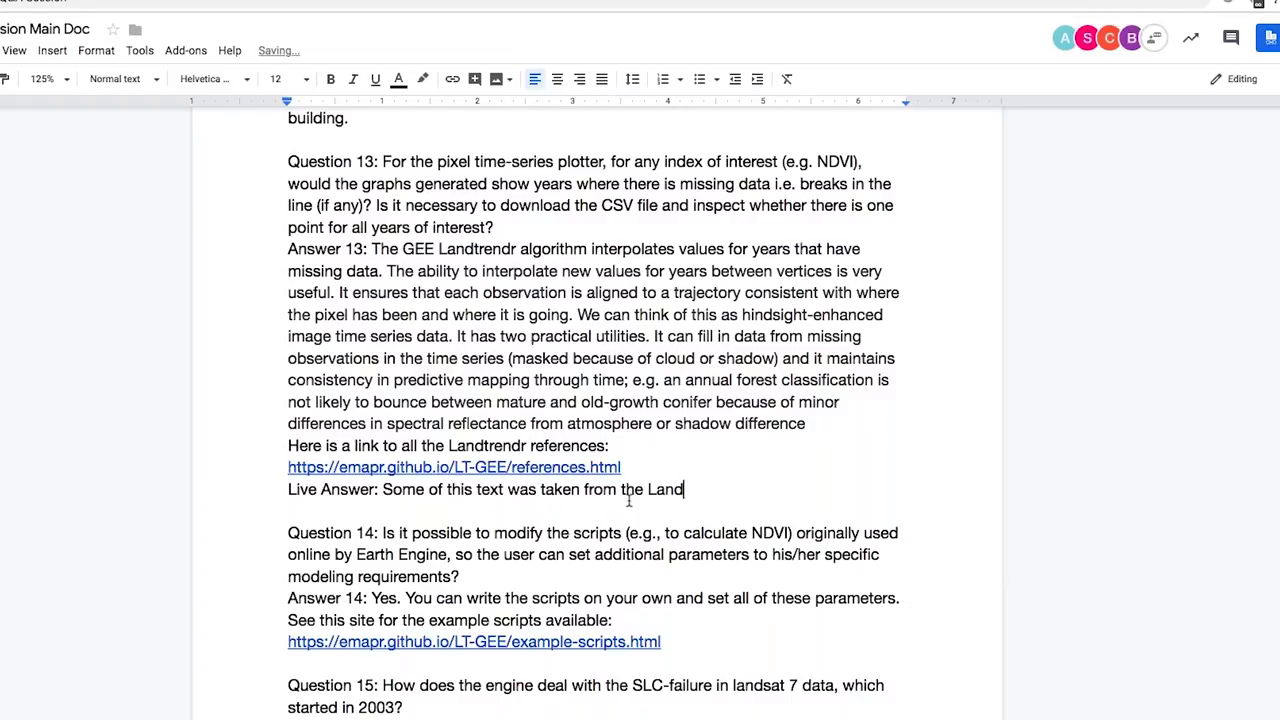
{"action": "type", "text": "Trendr website (li"}
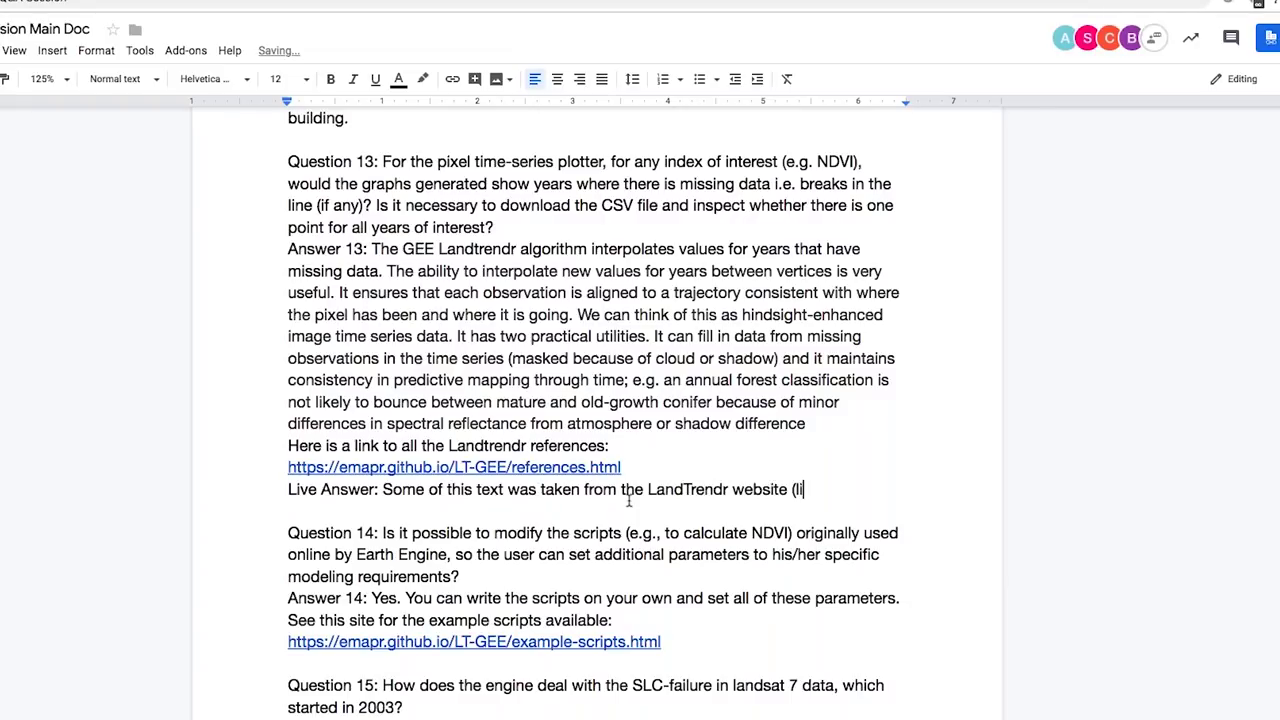
{"action": "type", "text": "nked above) allows "}
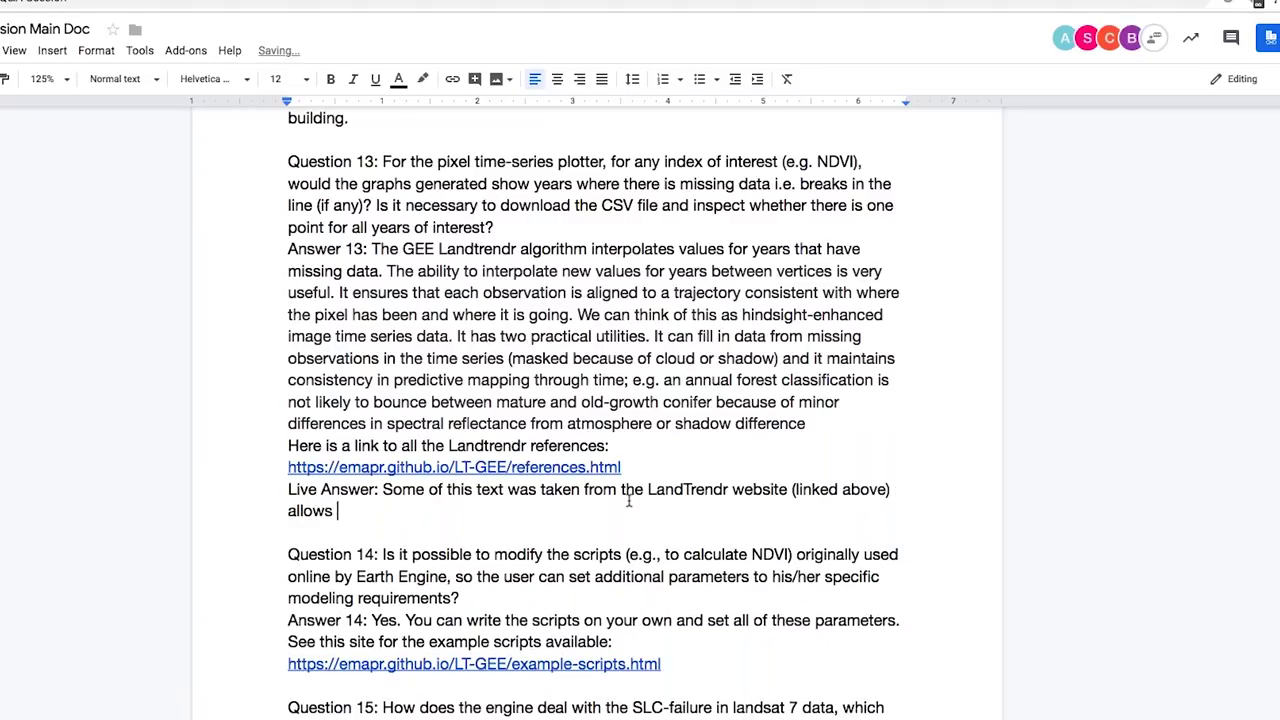
{"action": "type", "text": "you to mainta"}
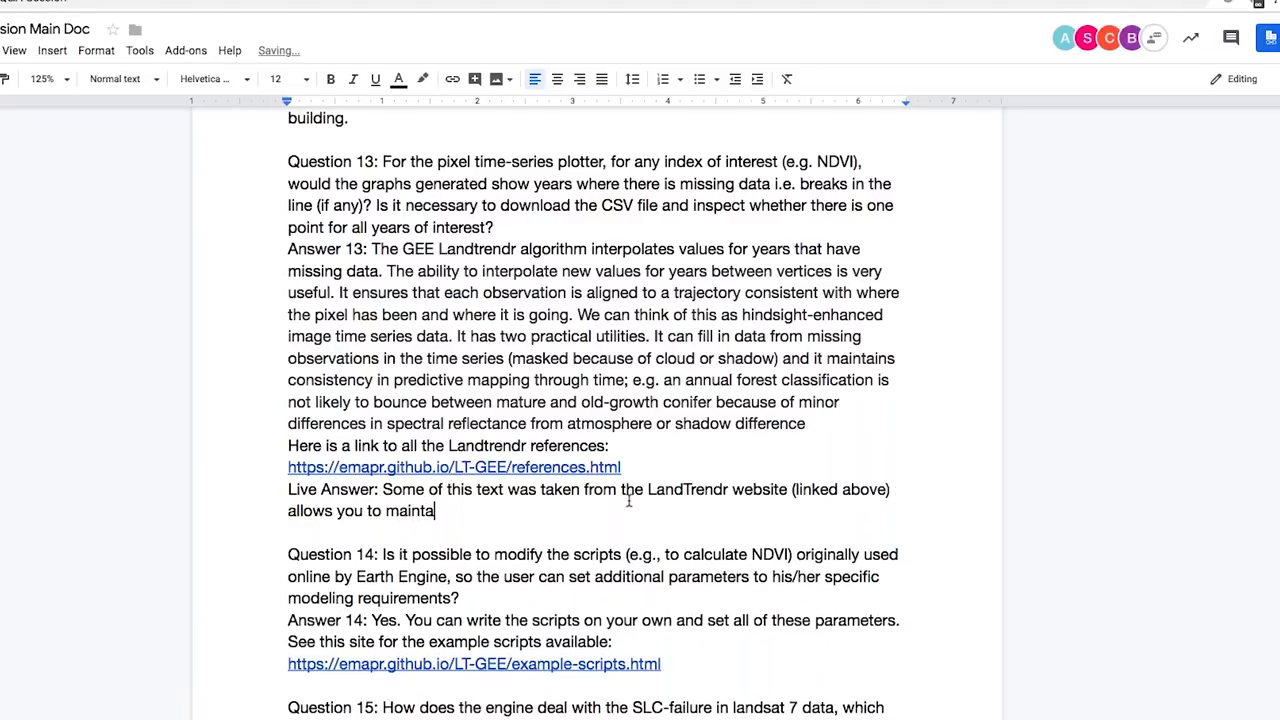
{"action": "type", "text": "in consistency through"}
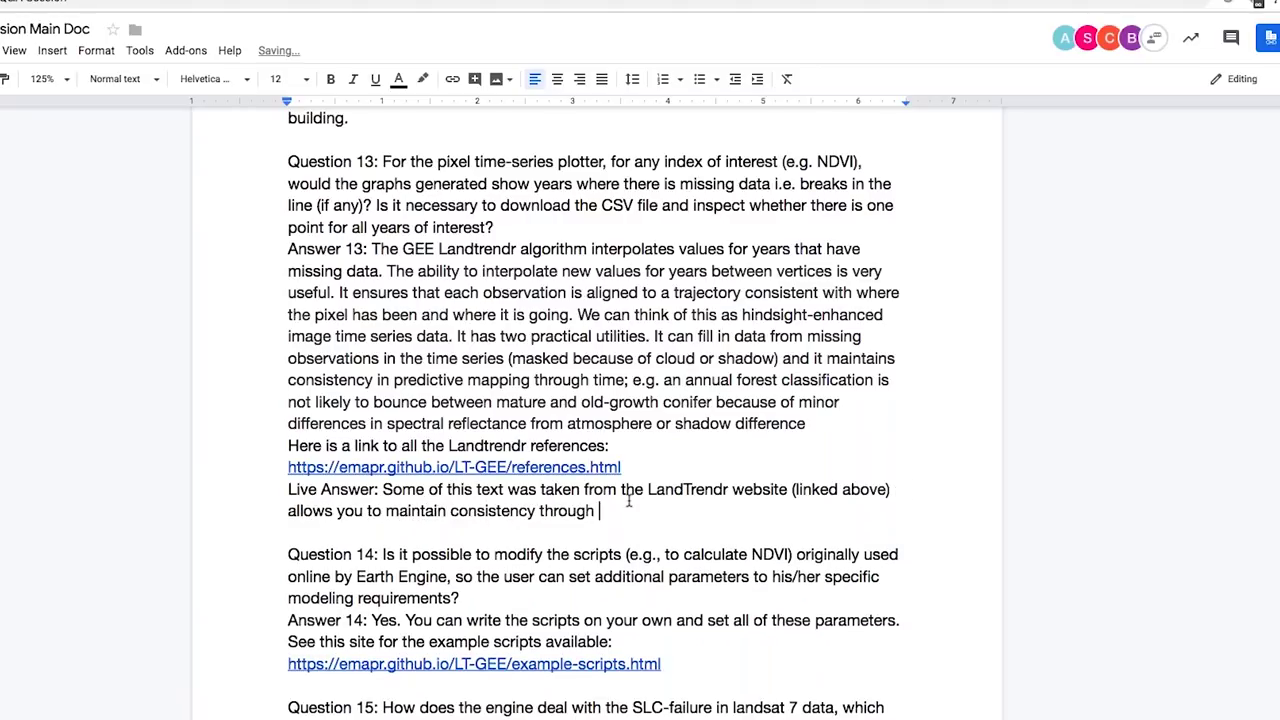
{"action": "key", "text": "BackSpace"}
{"action": "type", "text": "hout your analysis. For "}
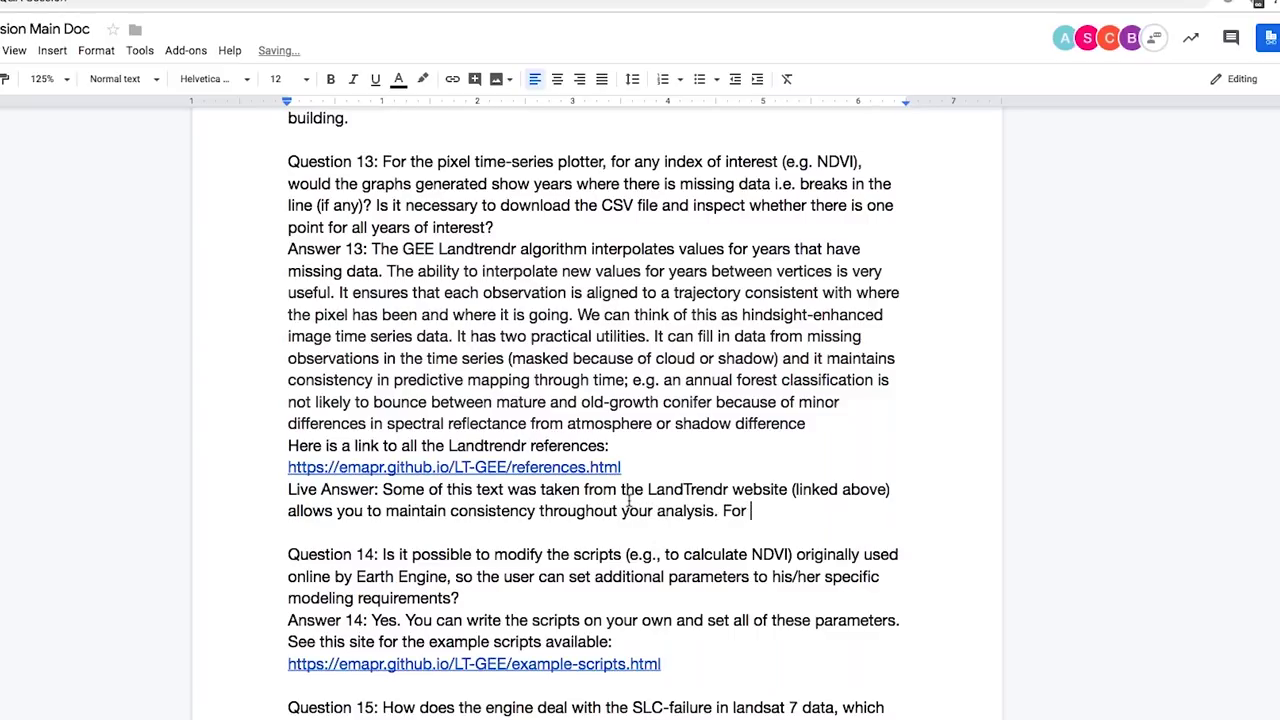
Step: Continue Question 13's live answer with "For each stack you have a a point there. I also want to take this time to"
{"action": "type", "text": "each stack you havea a p"}
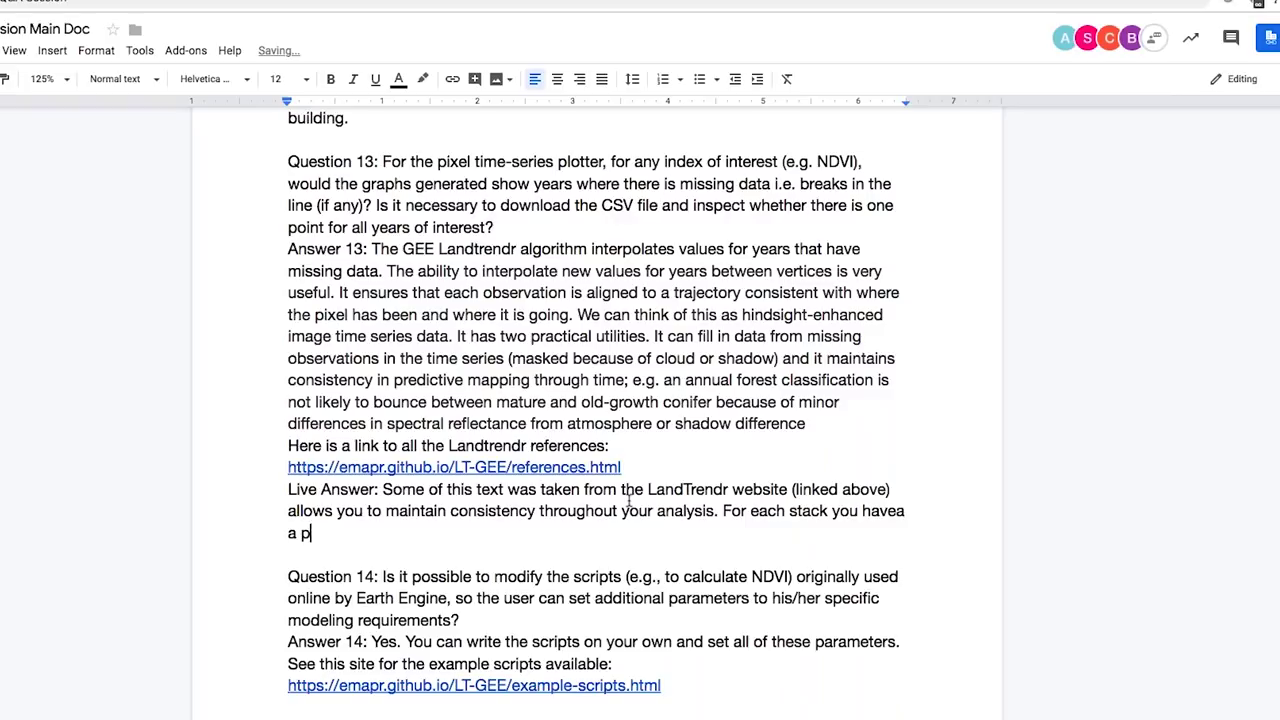
{"action": "type", "text": "oint there."}
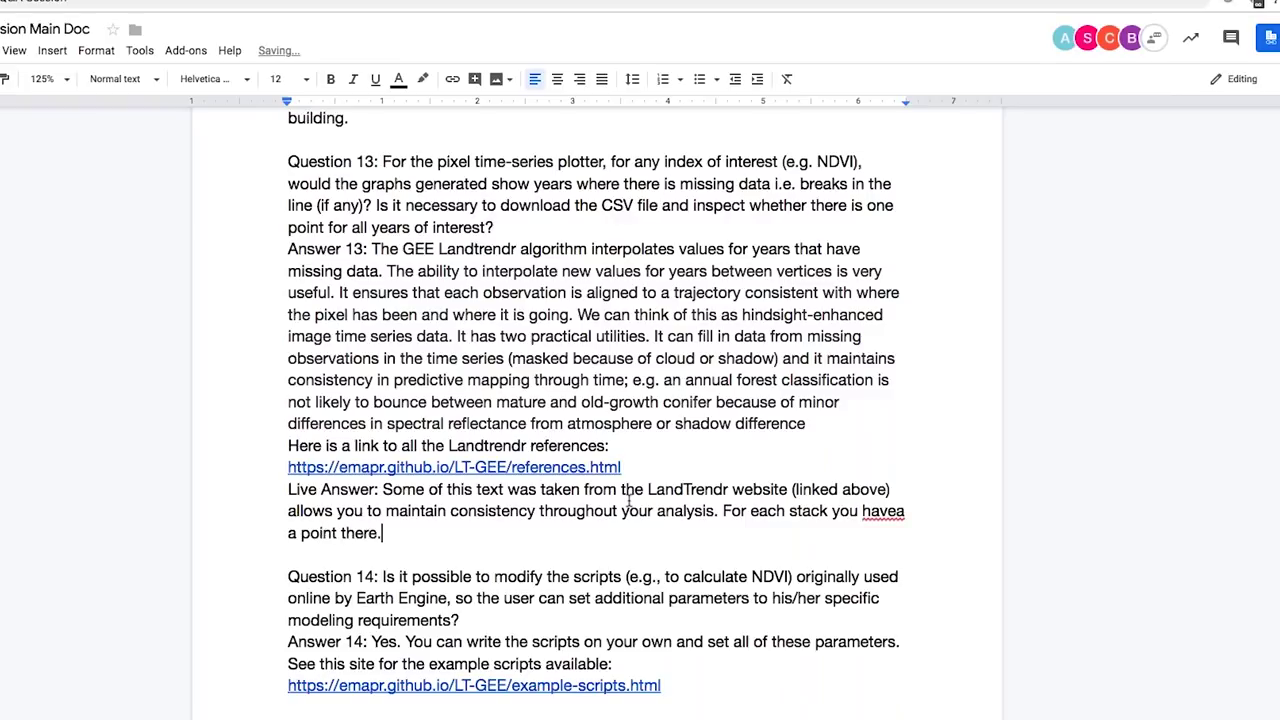
{"action": "type", "text": " I also want to ta"}
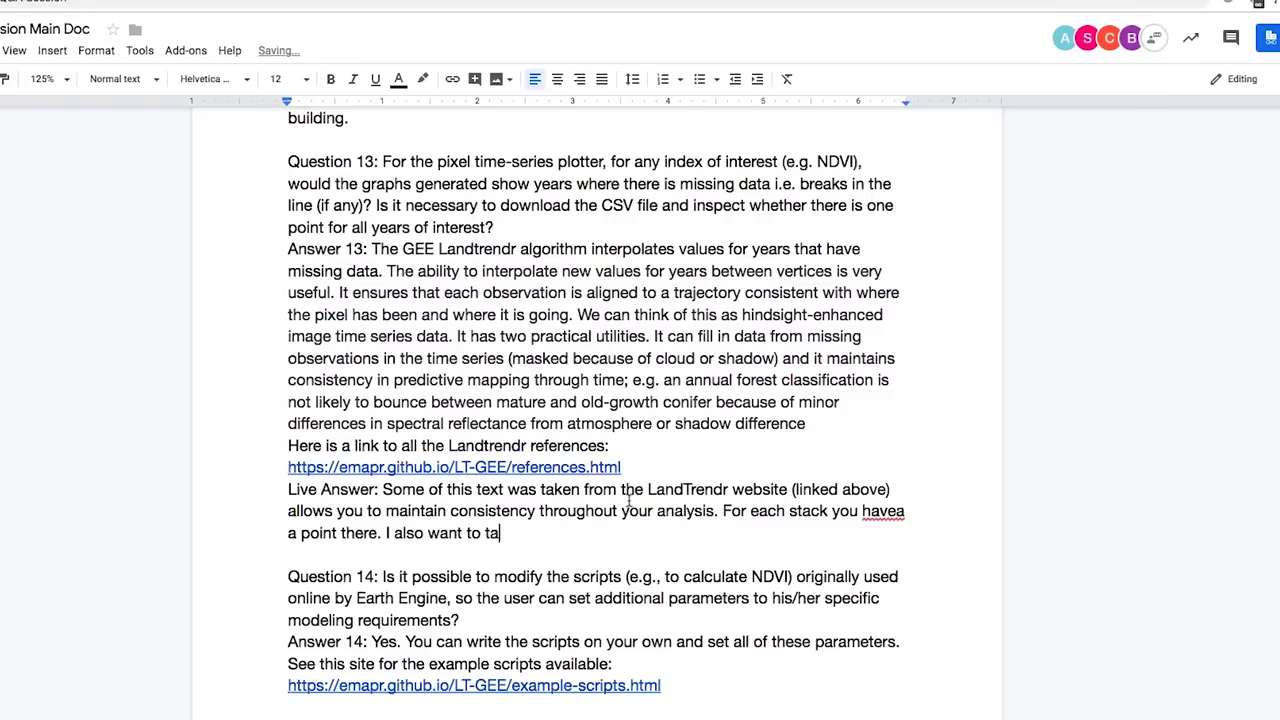
{"action": "type", "text": "ke this time to"}
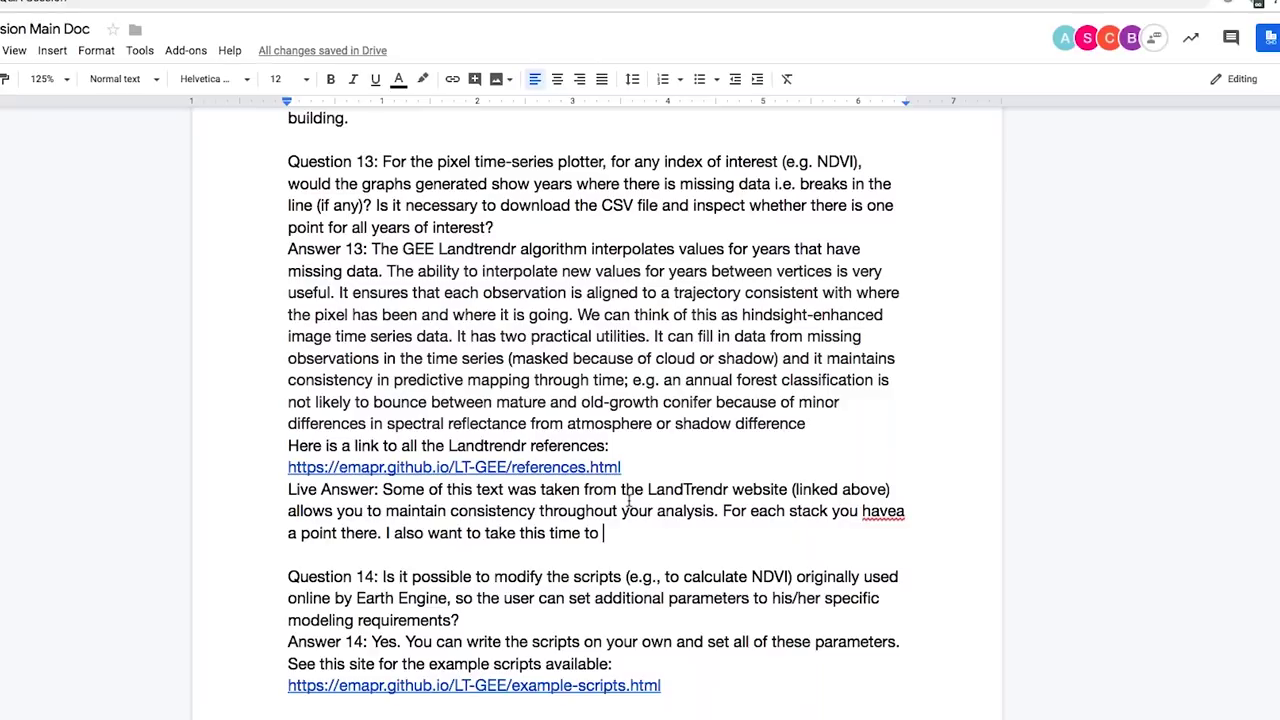
{"action": "double_click", "coordinate": [770, 530]}
Step: Complete the current sentence of Question 13's live answer with "talk a bit about how GEE creates these Landsat composite images."
{"action": "type", "text": "talk a bit ab"}
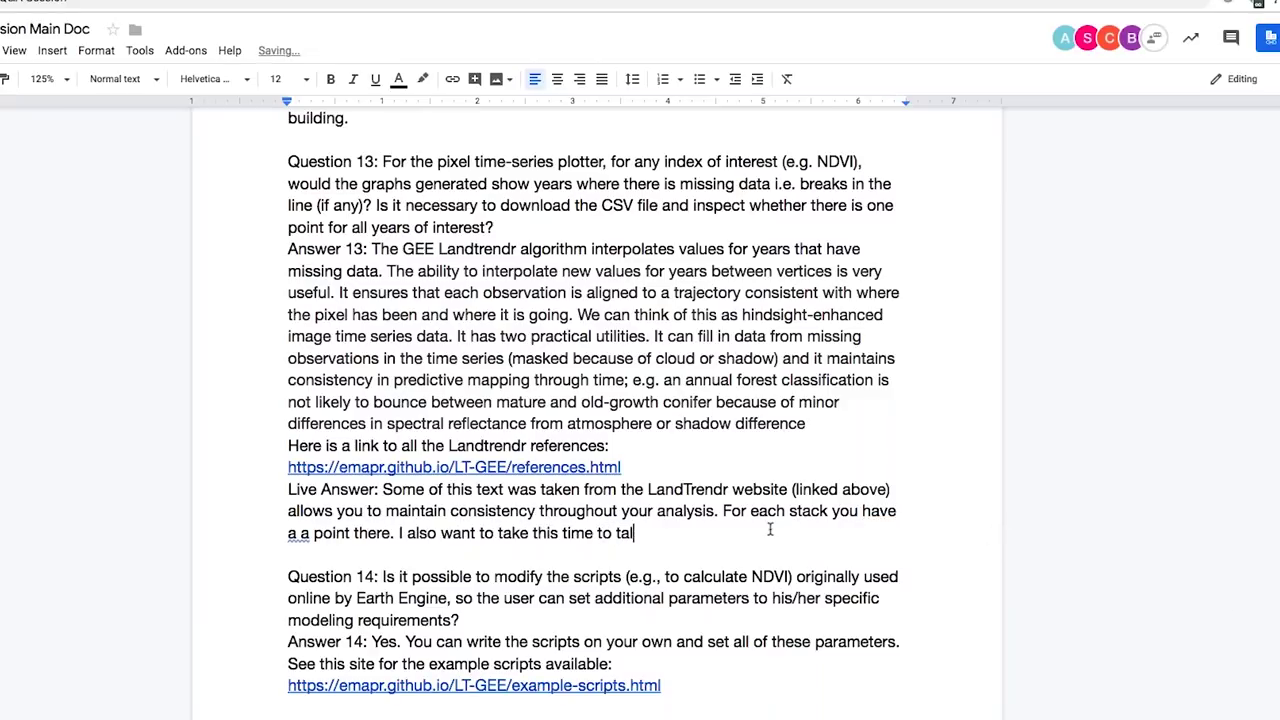
{"action": "type", "text": "out how "}
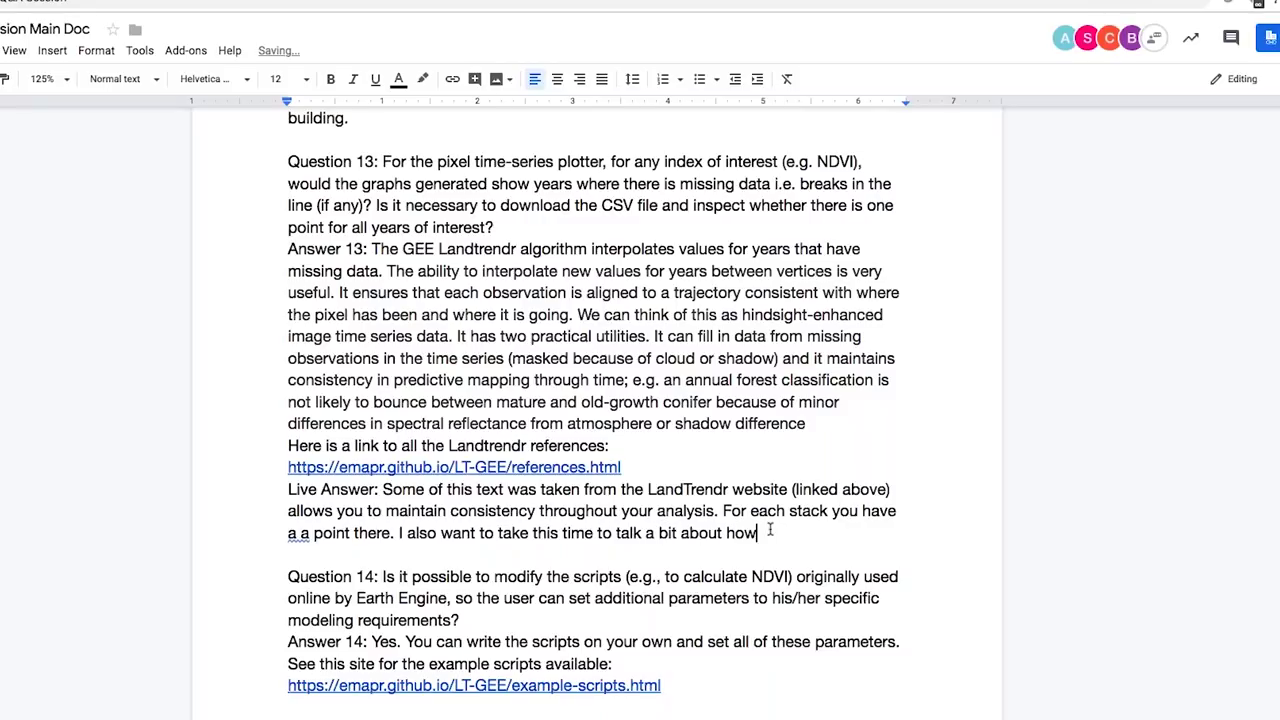
{"action": "type", "text": "GEE creates t"}
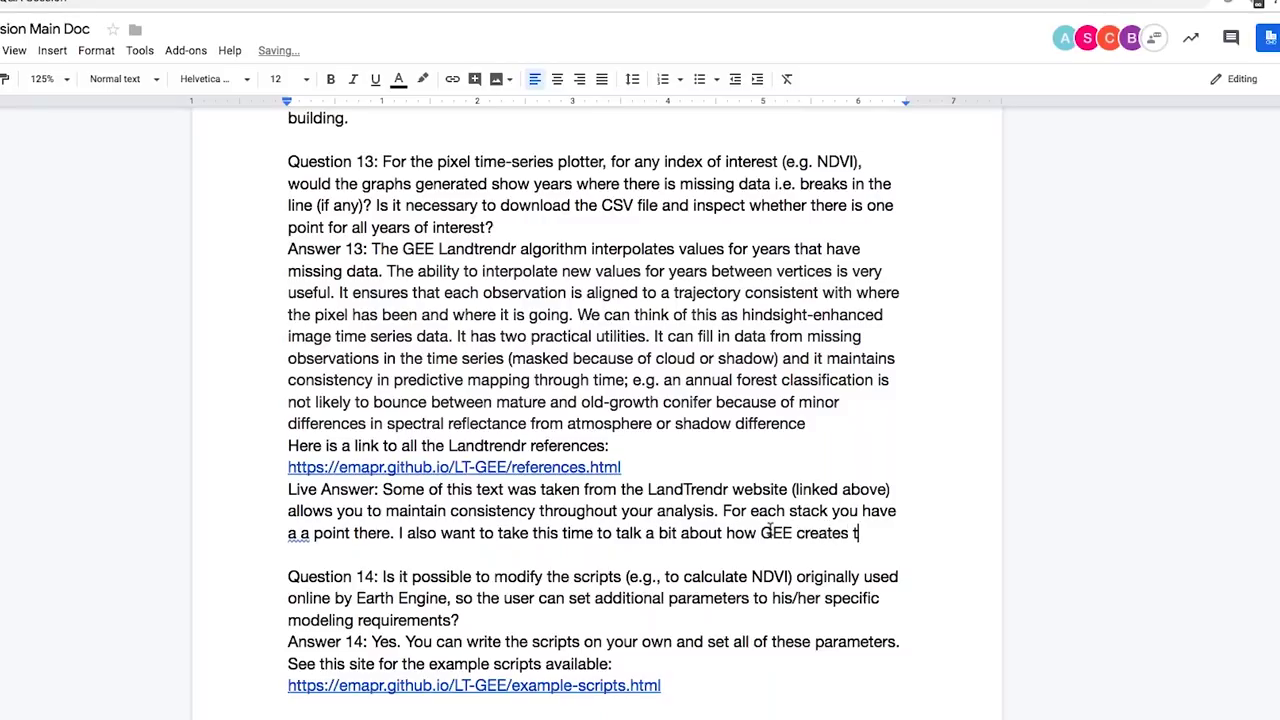
{"action": "type", "text": "hese Landsat composite"}
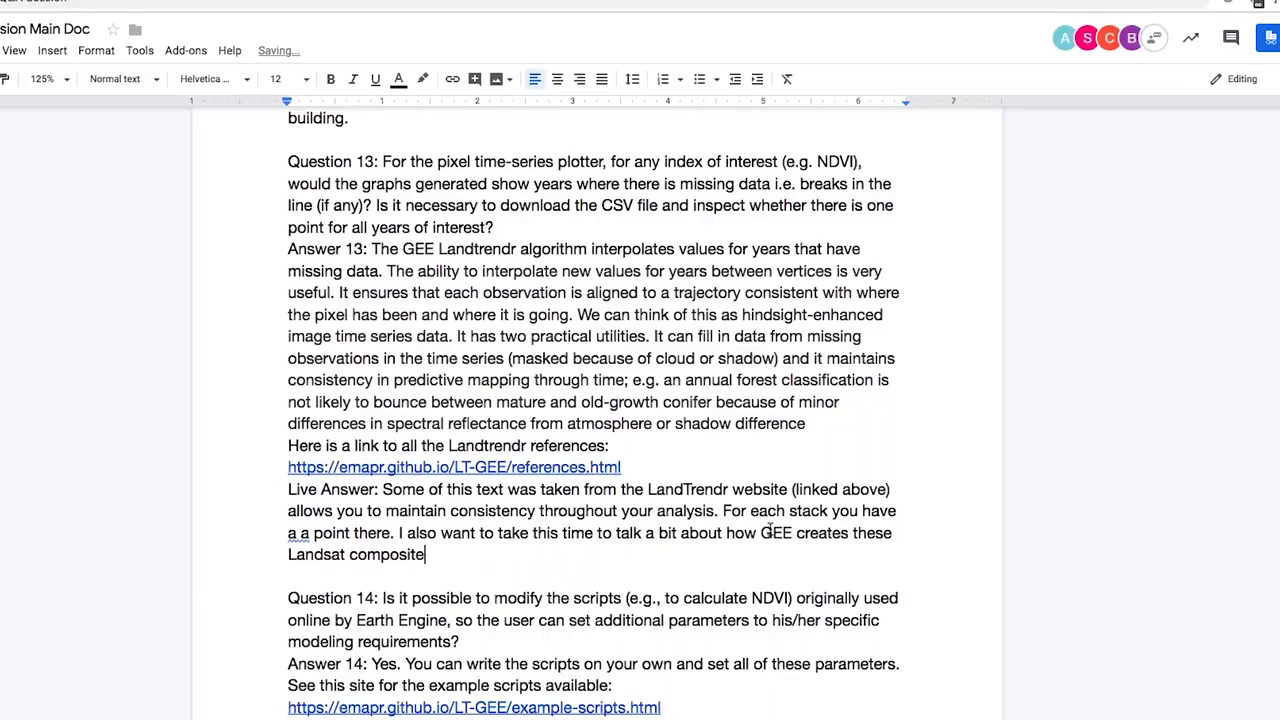
{"action": "type", "text": " images. I mentioned "}
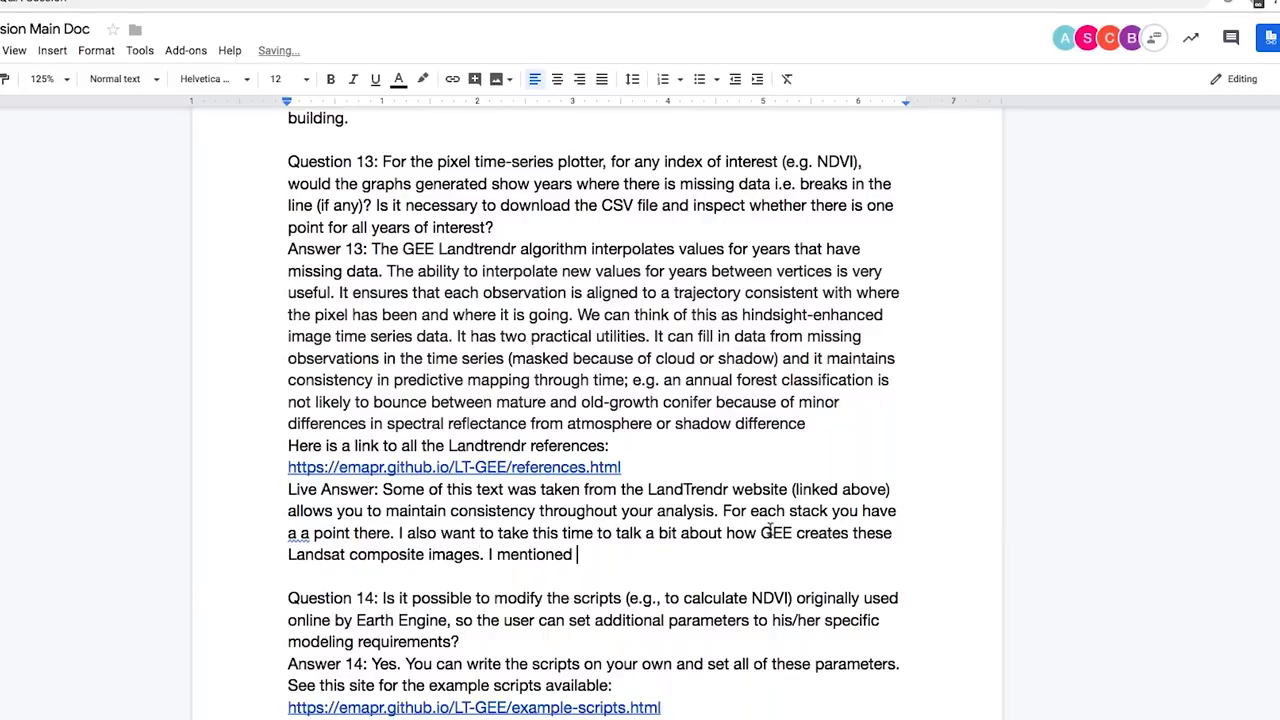
Step: Continue the live answer with "I mentioned this when we talked about the exercise, but you have the ability to ID the start/end date"
{"action": "type", "text": "this when we talked about th"}
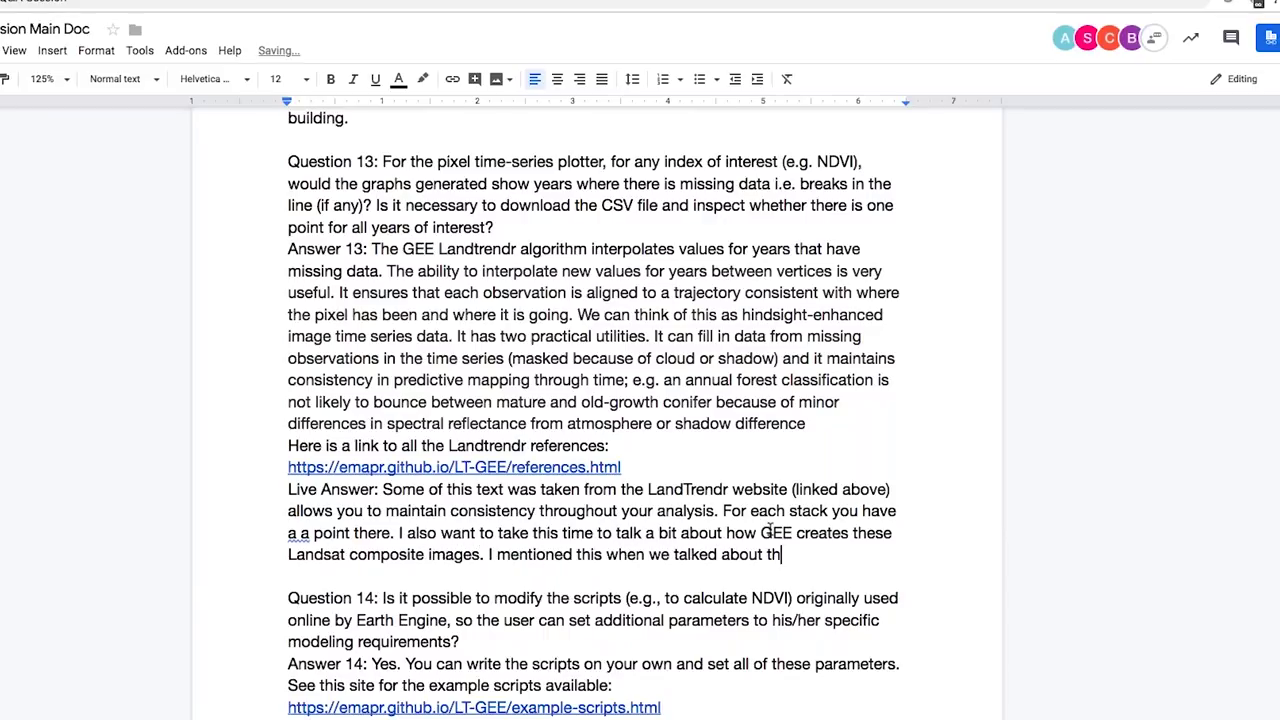
{"action": "type", "text": "e exercise, but you hav"}
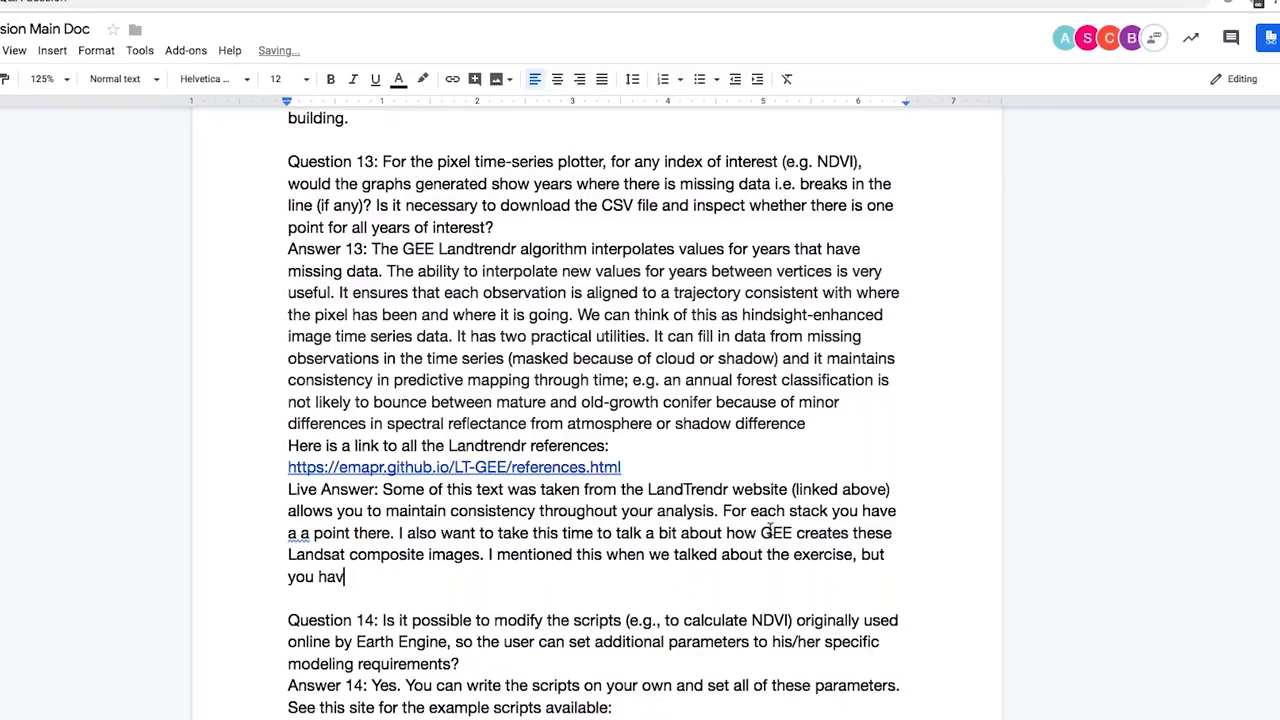
{"action": "type", "text": "e the ability to ID th"}
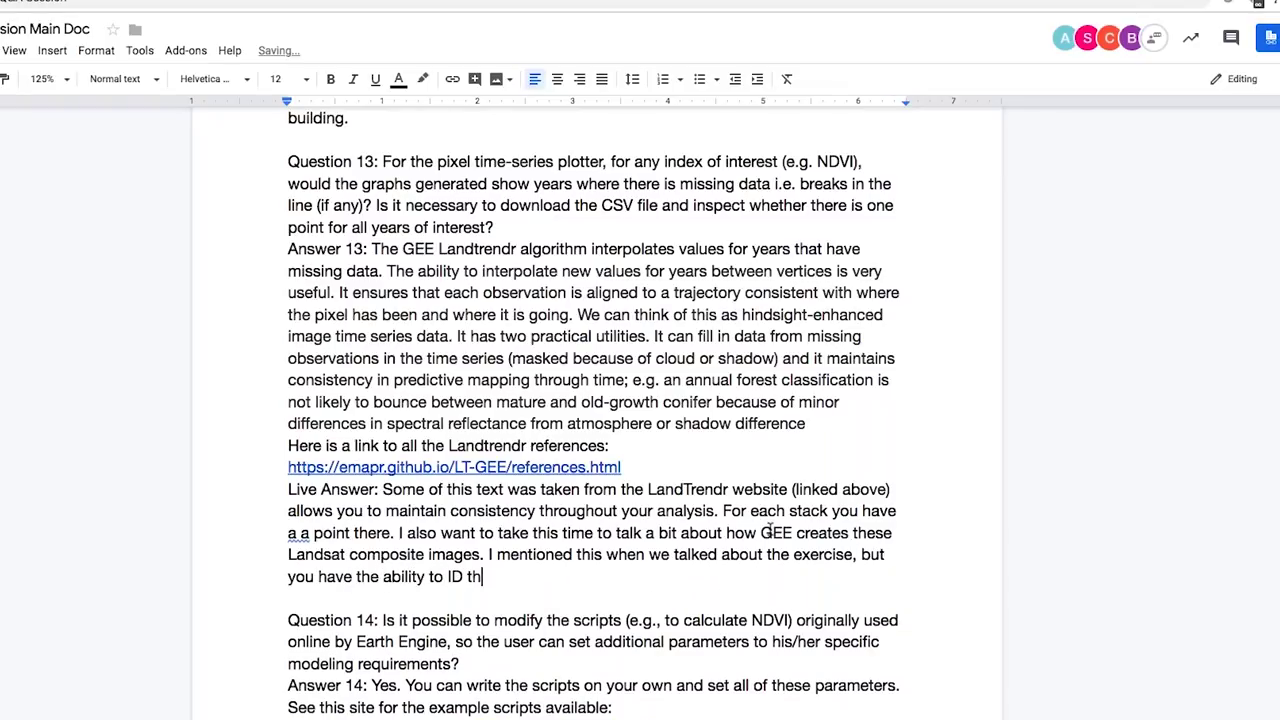
{"action": "type", "text": "e start/end date for"}
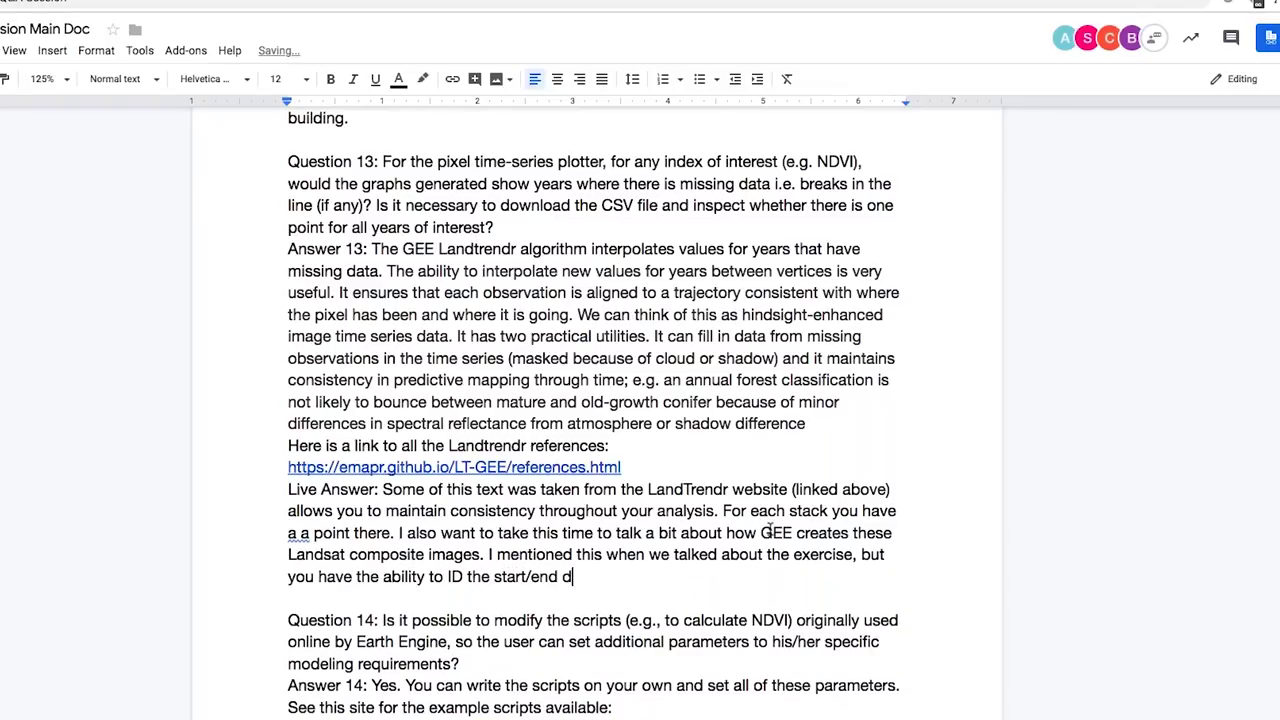
Step: Replace the trailing "for" and end the start/end date sentence with "within each year you want to obtain the image."
{"action": "key", "text": "BackSpace"}
{"action": "key", "text": "BackSpace"}
{"action": "key", "text": "BackSpace"}
{"action": "type", "text": "within each year you want to "}
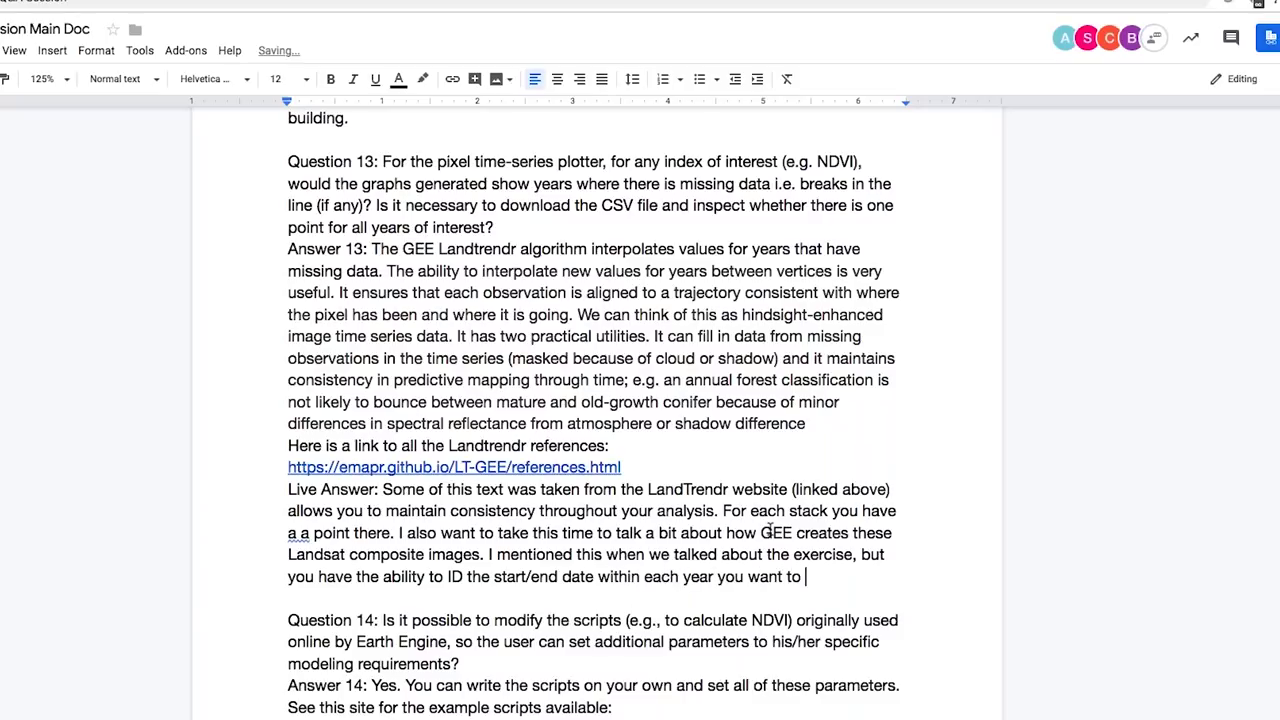
{"action": "type", "text": "bobtain the image. The w"}
Step: Add to Question 13's live answer "The way GEE displays the image to allieviate missing data. From within that range,"
{"action": "type", "text": "ay GEE"}
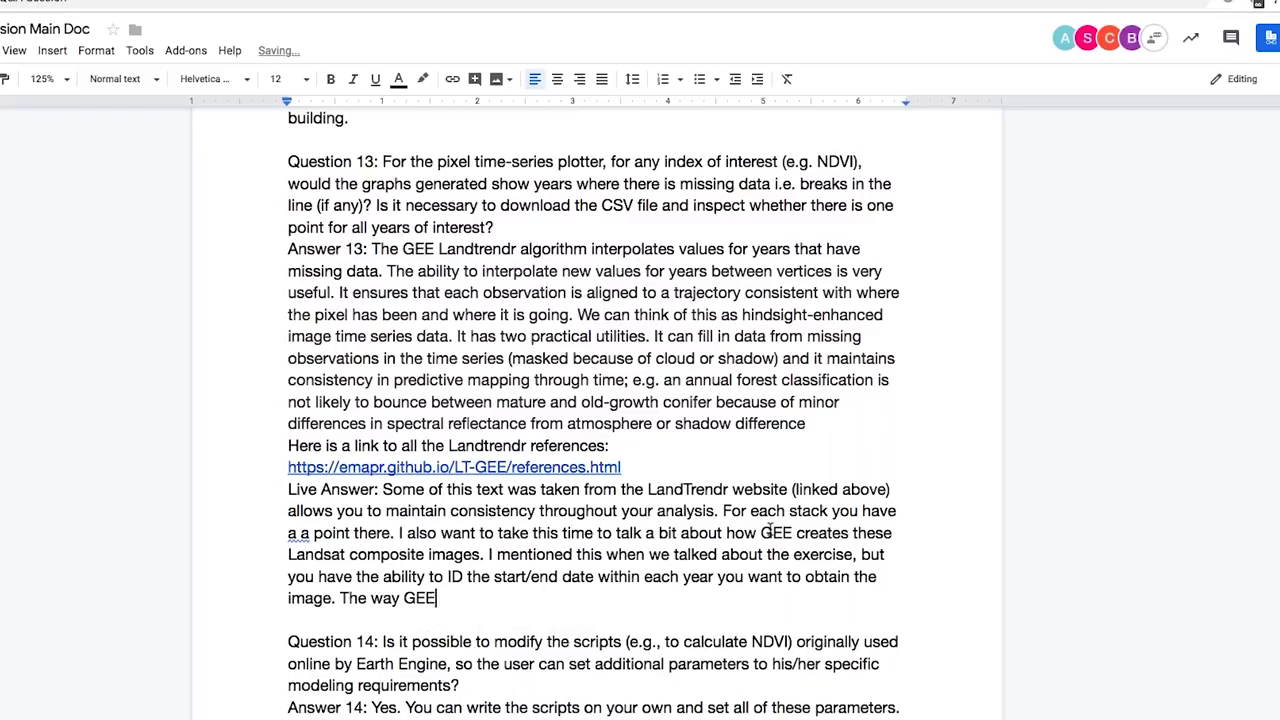
{"action": "type", "text": " displays the image to allieve"}
{"action": "type", "text": "ate missing da"}
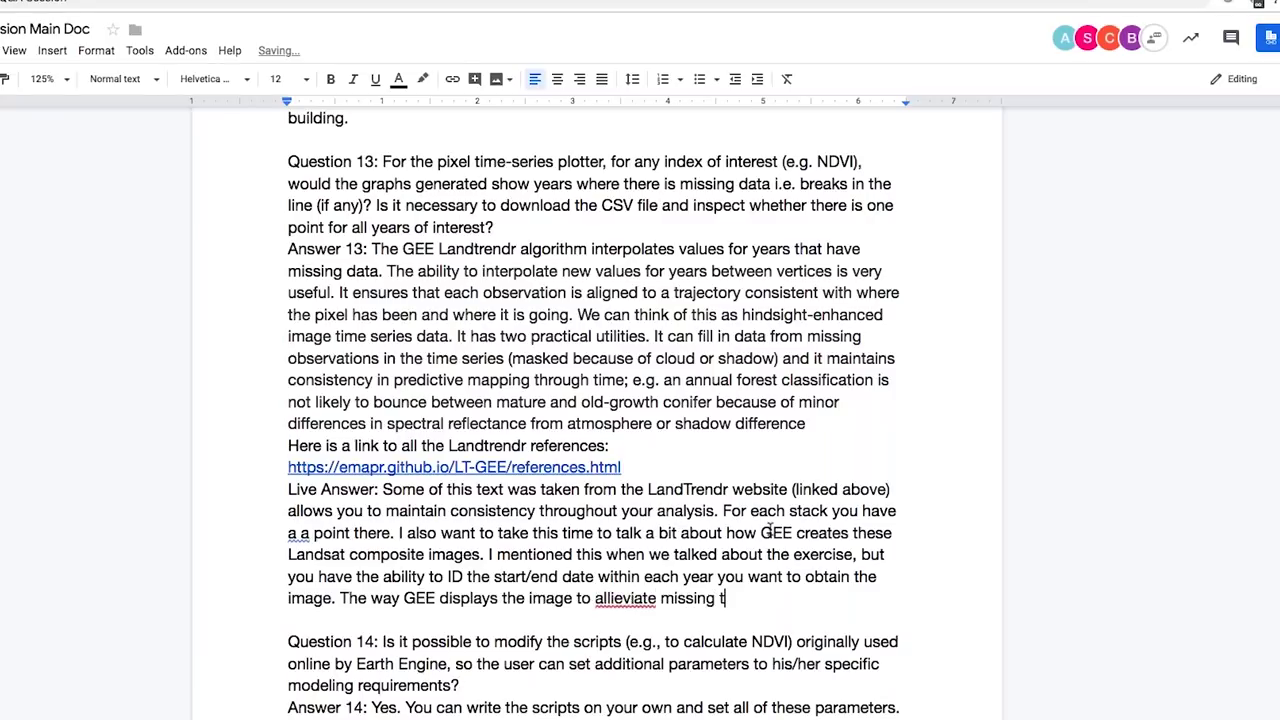
{"action": "type", "text": "ta. From within that range,"}
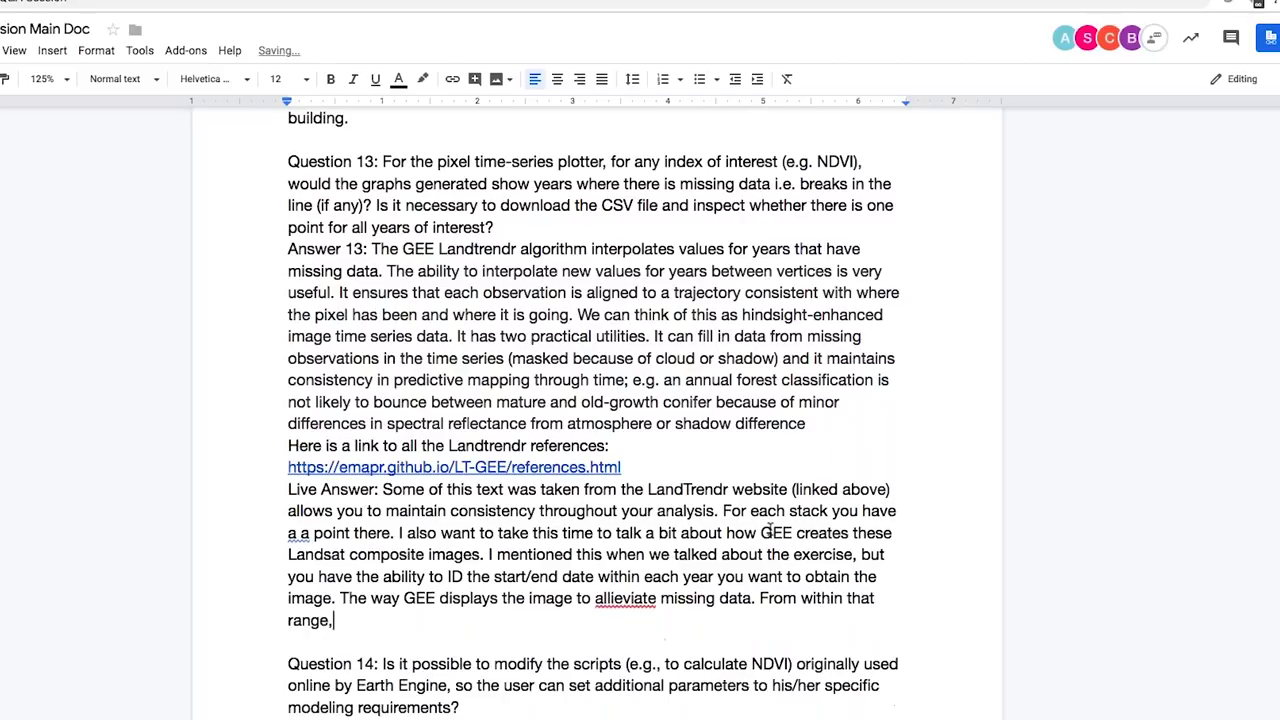
Step: Finish the range sentence in Question 13's live answer with "it will taken pixels from different landsat scenes from that date range."
{"action": "type", "text": " it will taken pixe"}
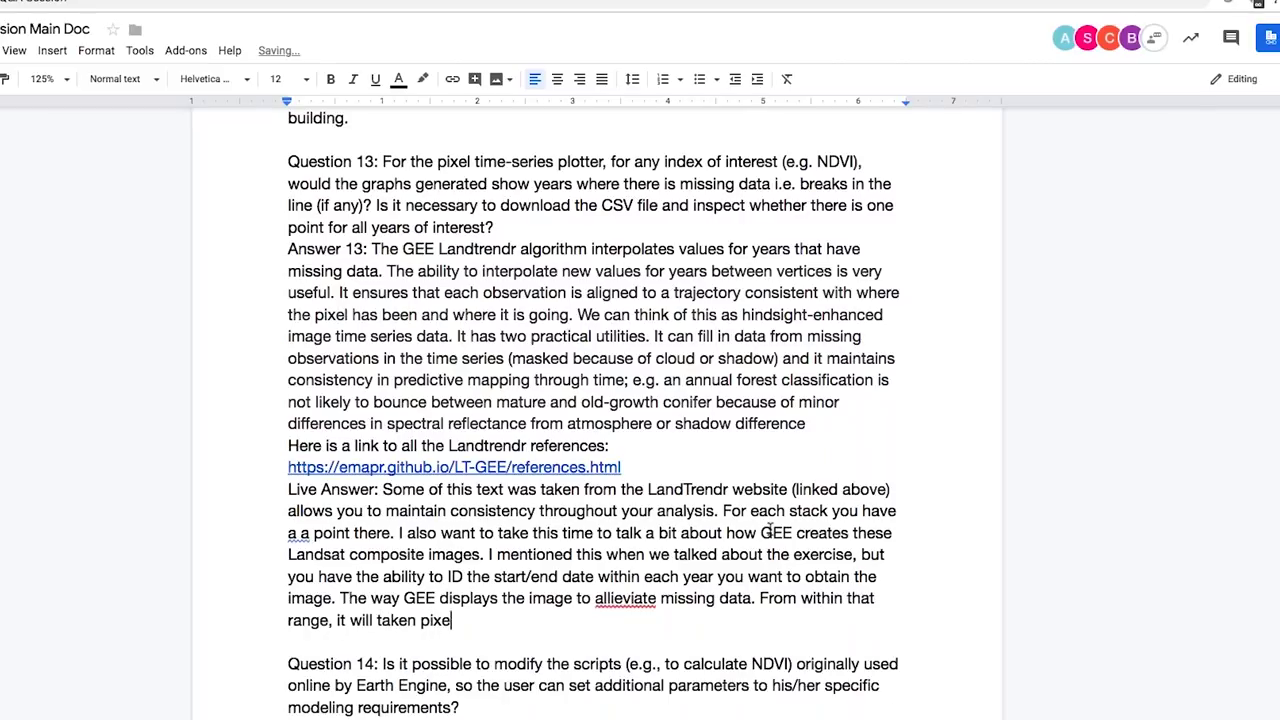
{"action": "type", "text": "ls from different landsat scenes from that date "}
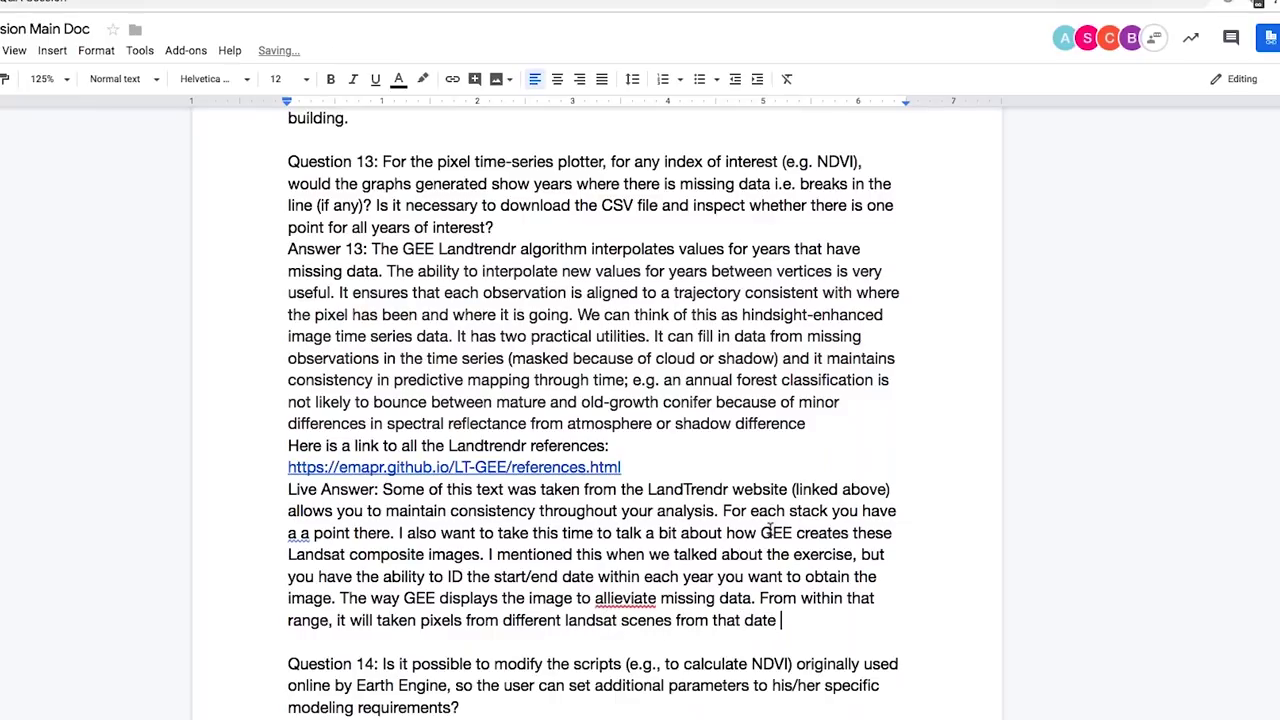
{"action": "type", "text": "range. You mig"}
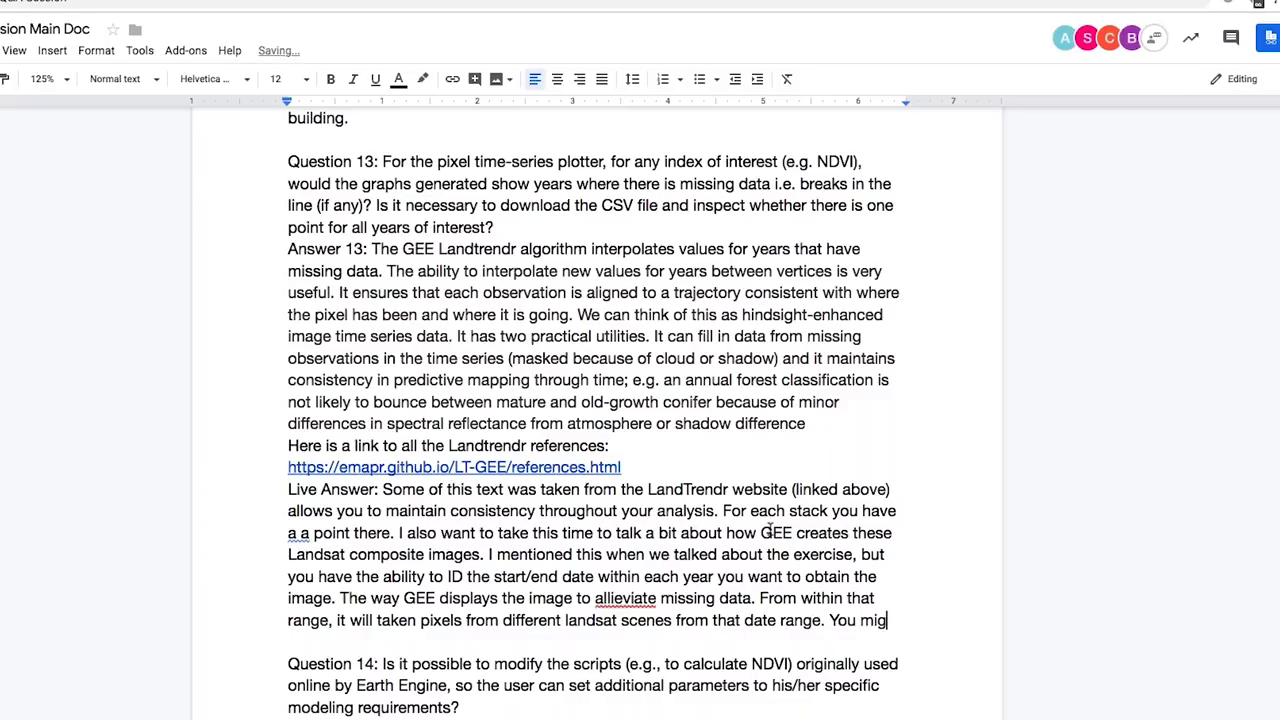
Step: Continue the live answer with "You might have 5-6 images within that time period, and you won't know in GEE what dates are"
{"action": "type", "text": "ht have 5-6 images "}
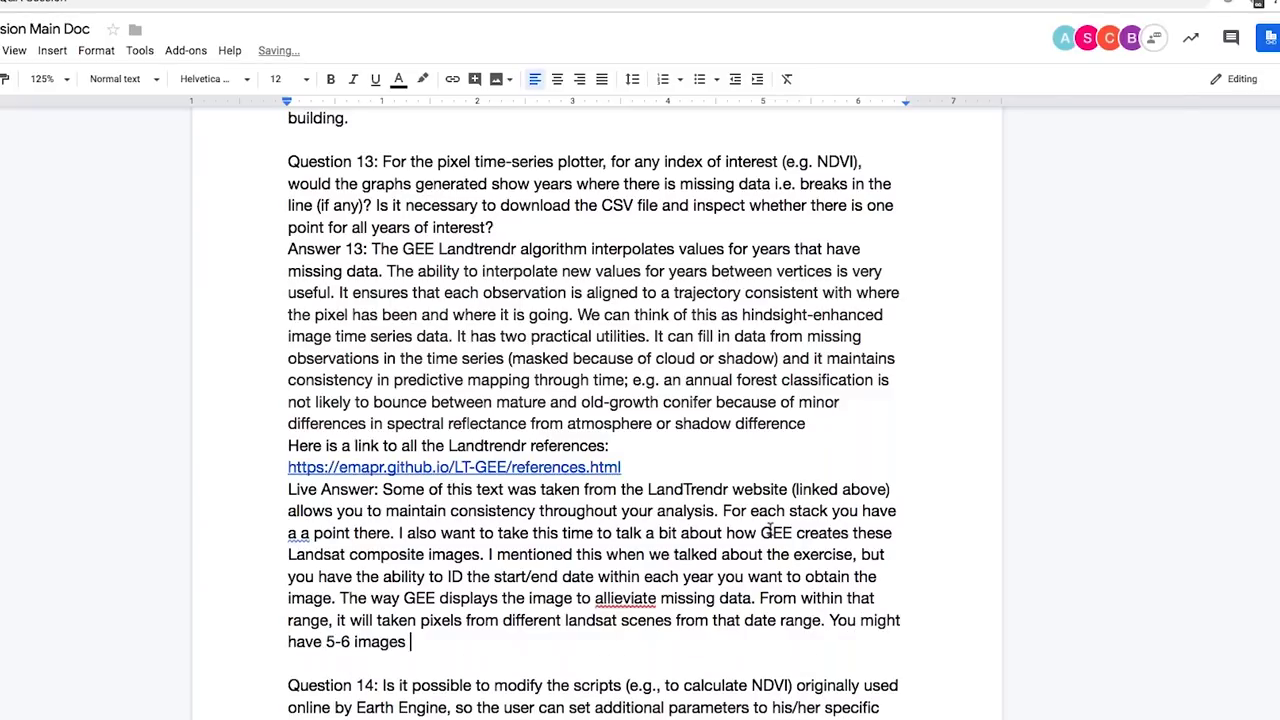
{"action": "type", "text": "within that time per"}
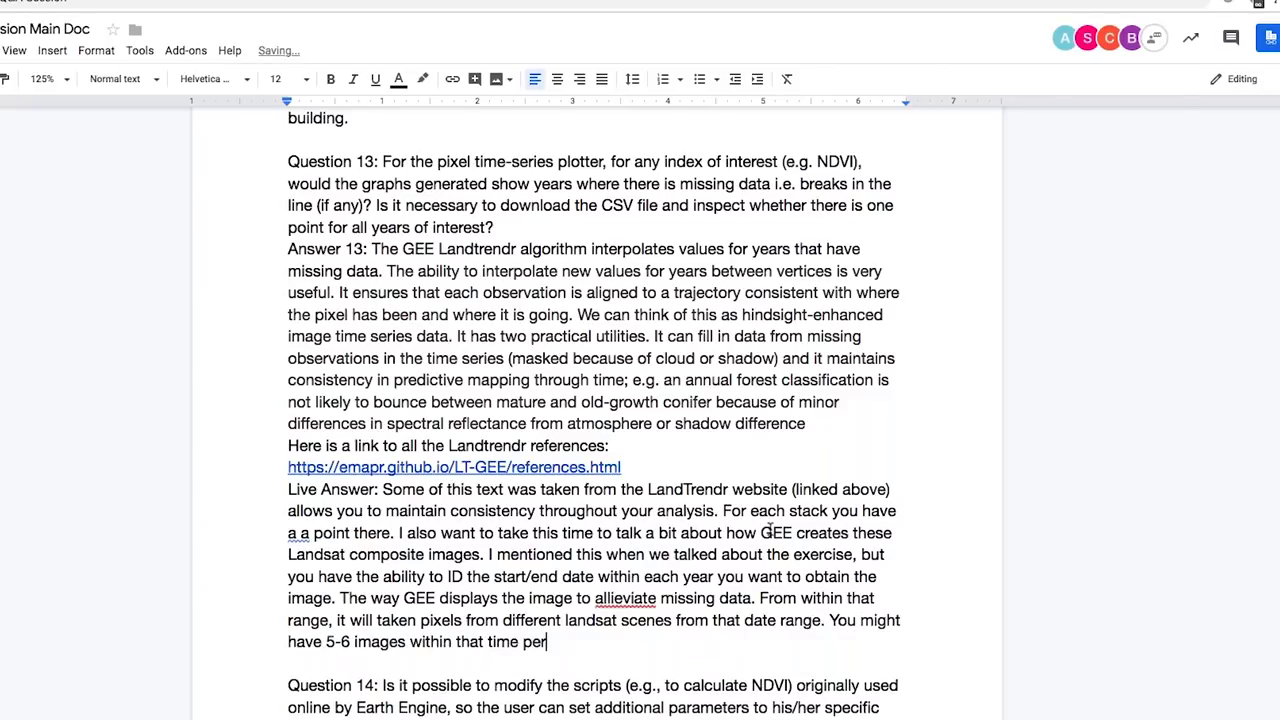
{"action": "type", "text": "eriod, and you won't know in GEE"}
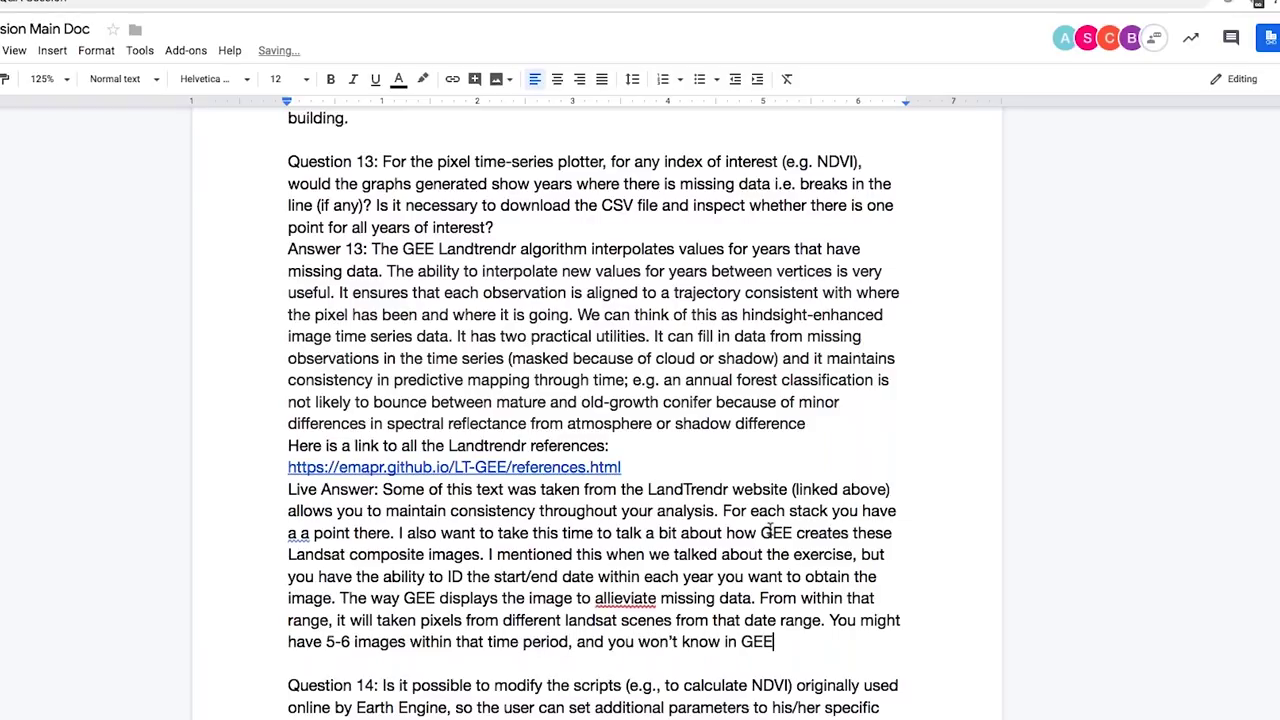
{"action": "type", "text": " what dates are d"}
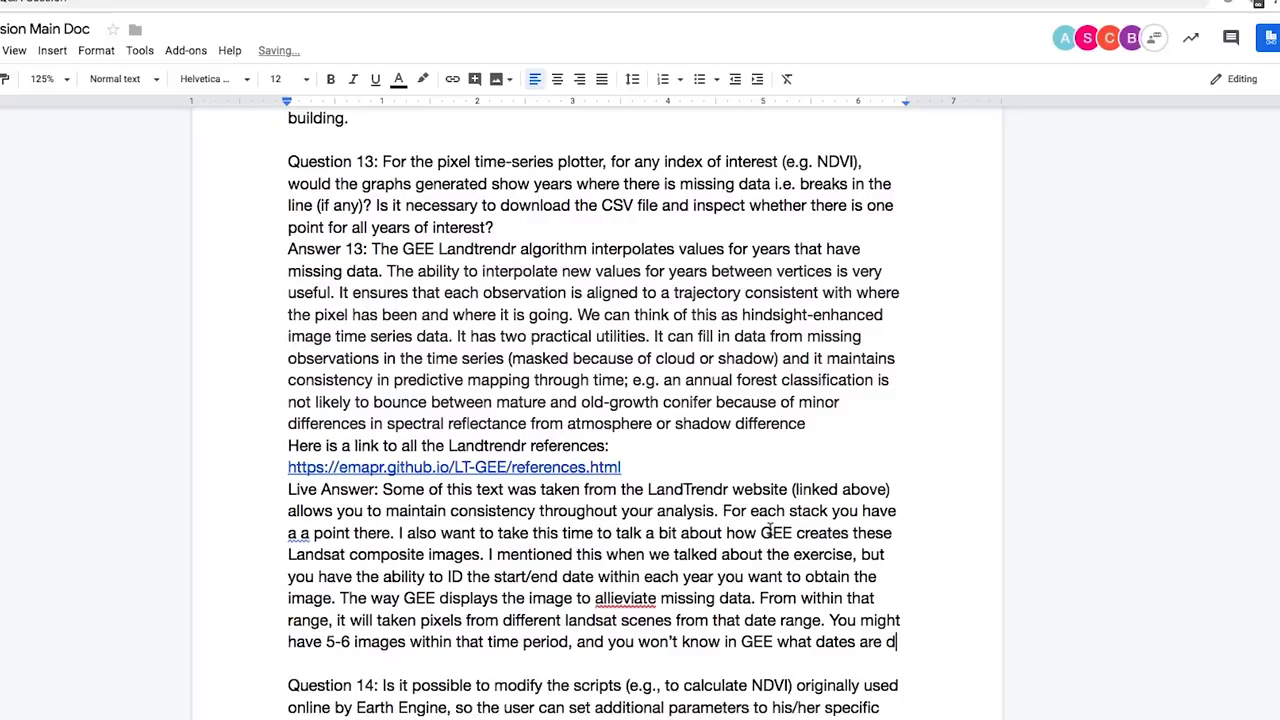
Step: Finish the dates sentence in the live answer with "displayed for that pixel unless you make the date range small enough to be one landsat overpass."
{"action": "type", "text": "isplayed for that pixel unless yo"}
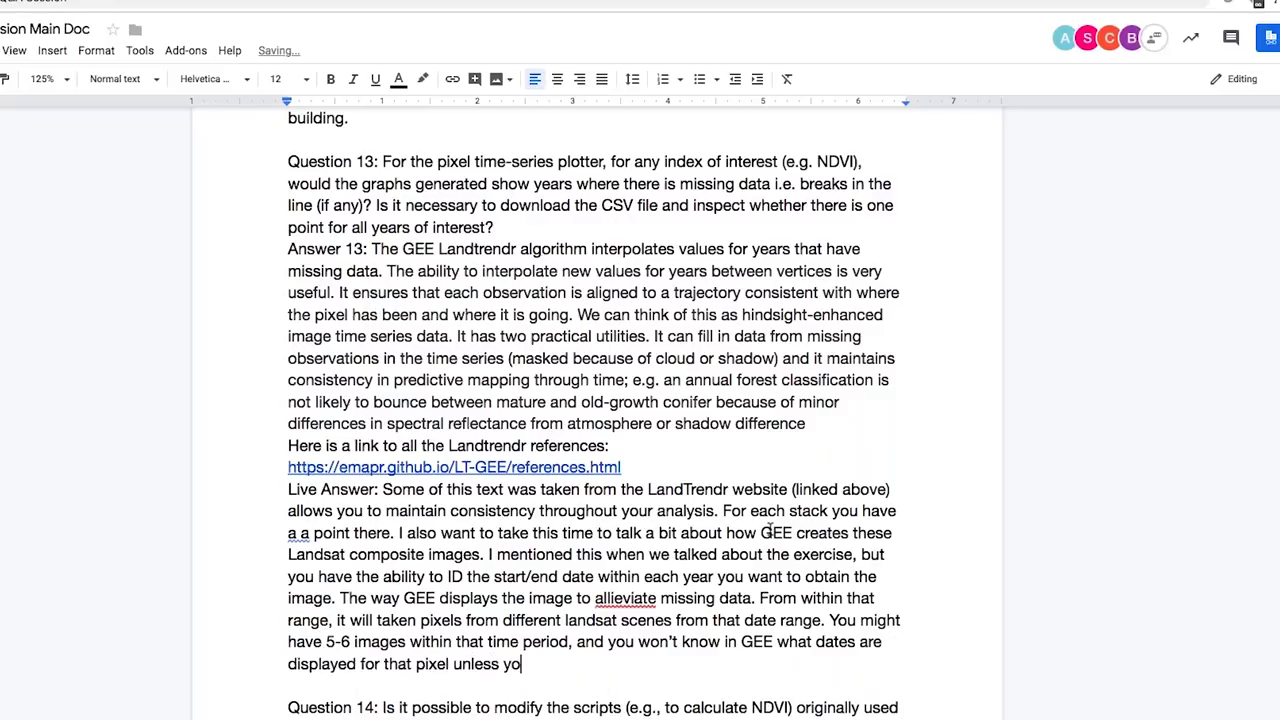
{"action": "type", "text": "u make the date range sm"}
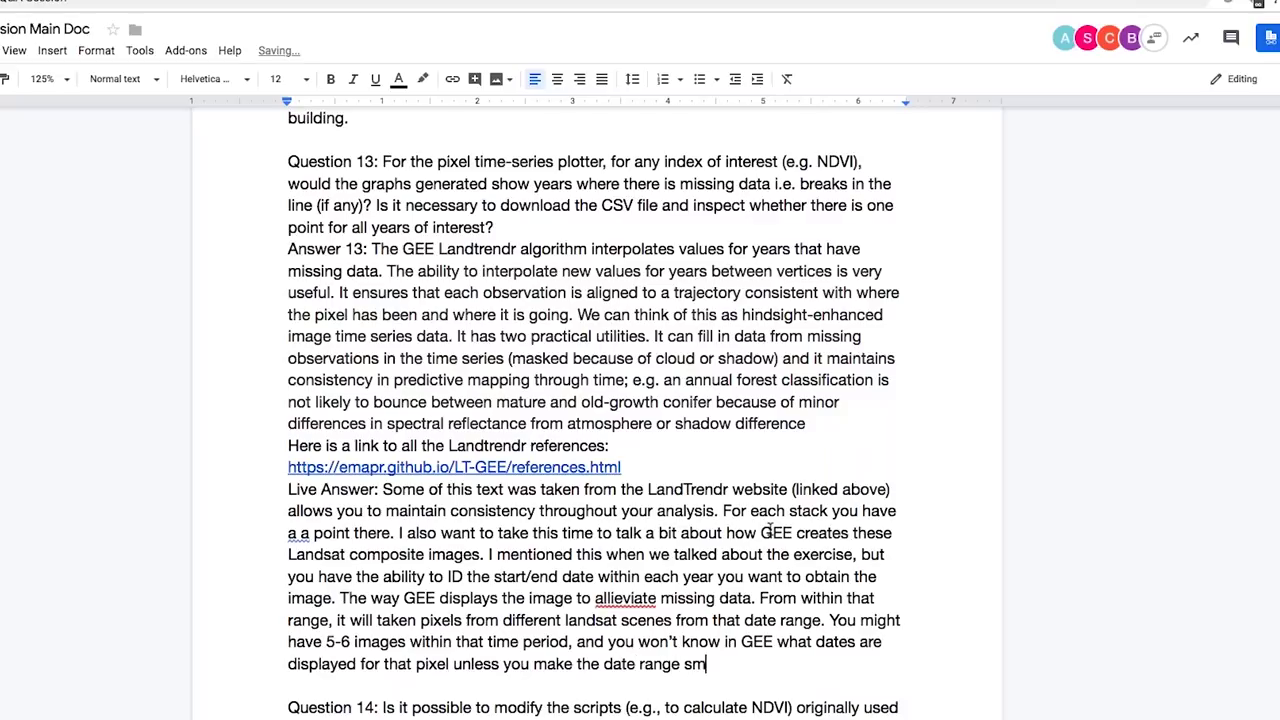
{"action": "type", "text": "all enough to be"}
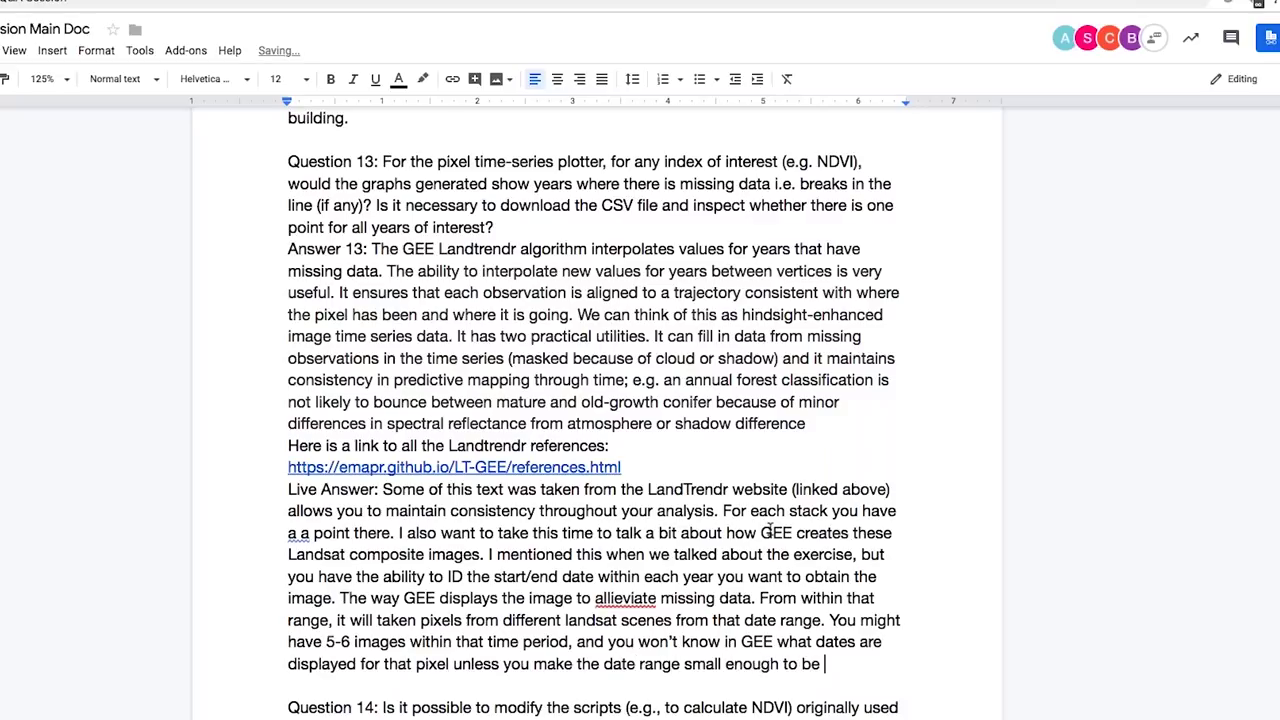
{"action": "type", "text": " one landsat overpass. That's really different"}
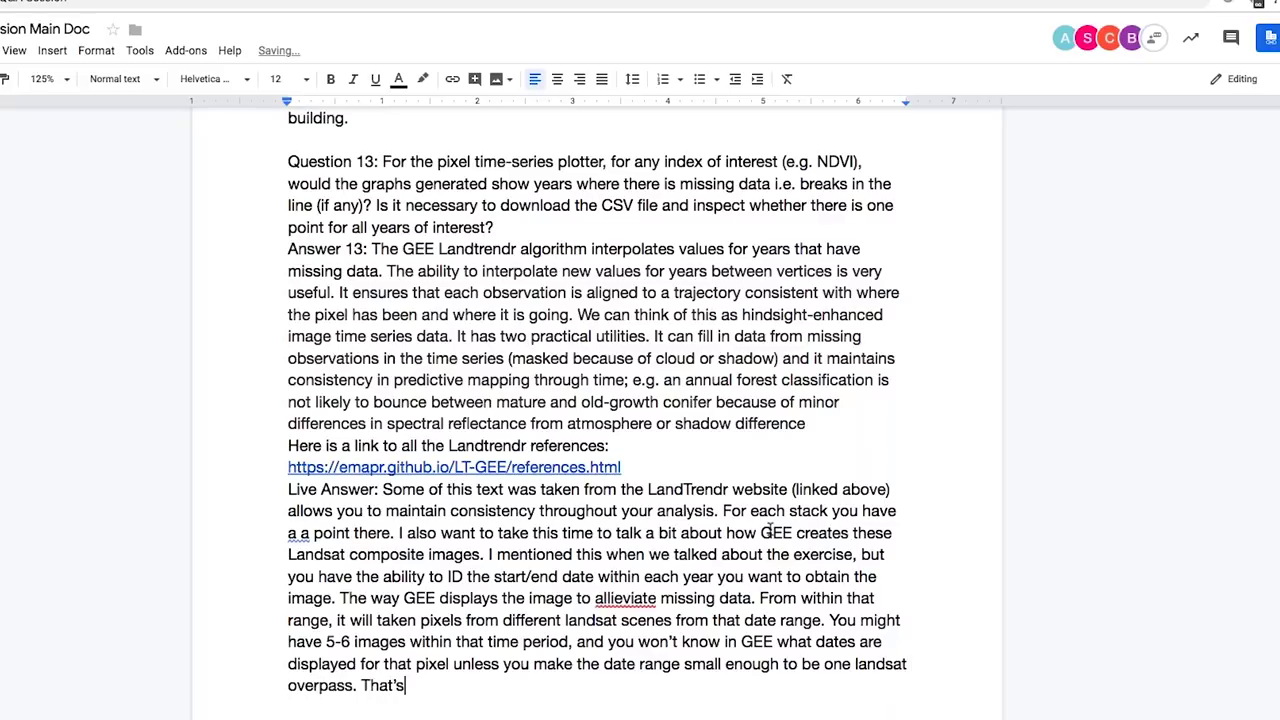
Step: Add "That's really different from where this analysis has been done in the past - where you download a particular date and use that." to the live answer
{"action": "type", "text": " from "}
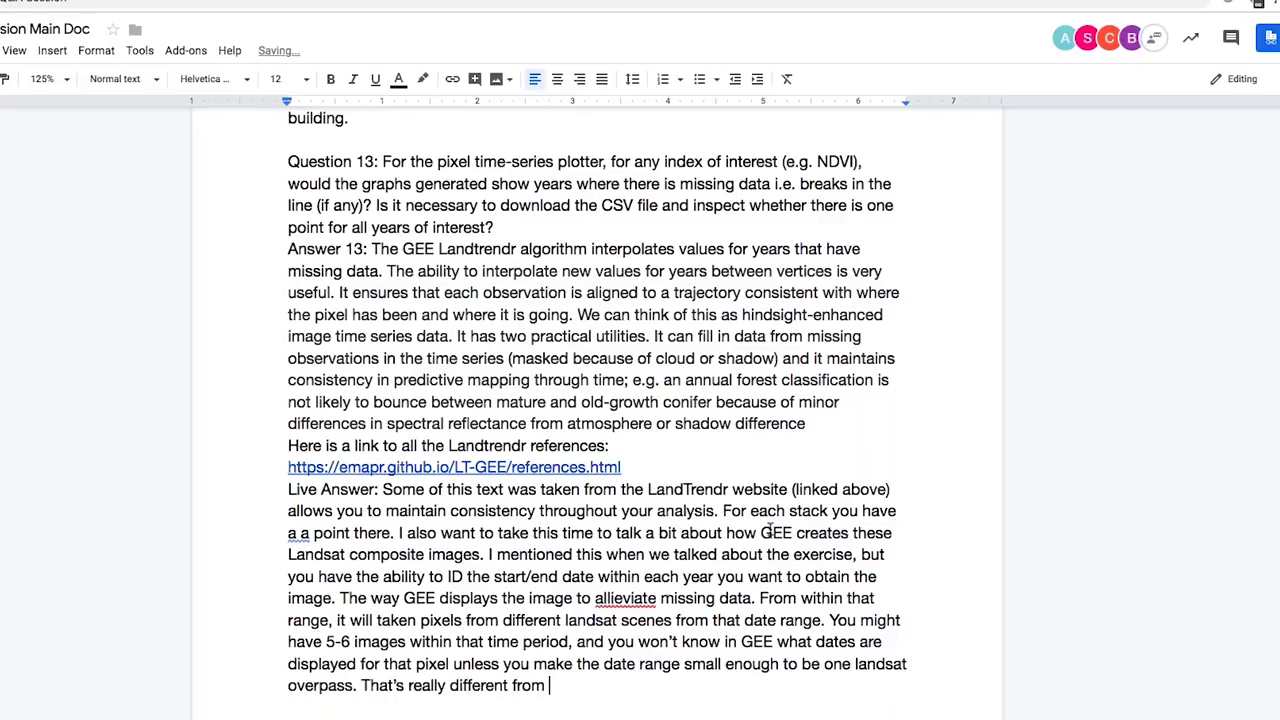
{"action": "type", "text": "where thes an"}
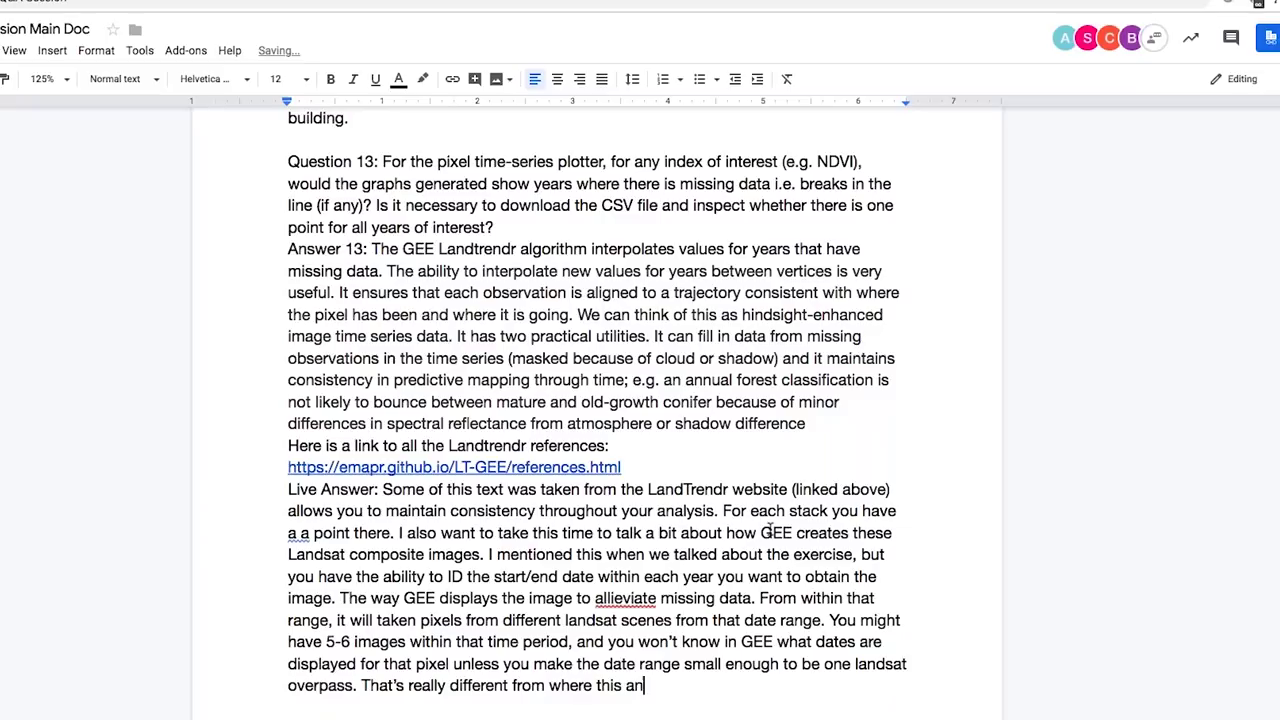
{"action": "type", "text": "alysis has been done in"}
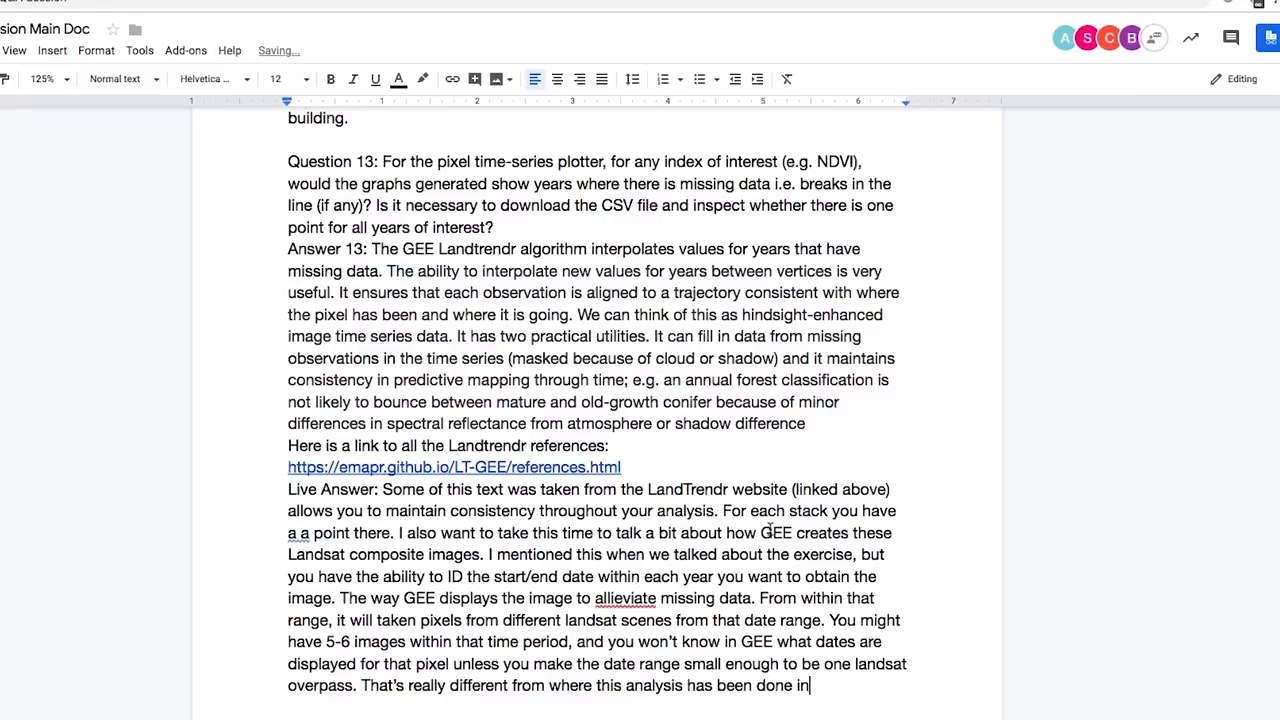
{"action": "type", "text": " the past - where you download a p"}
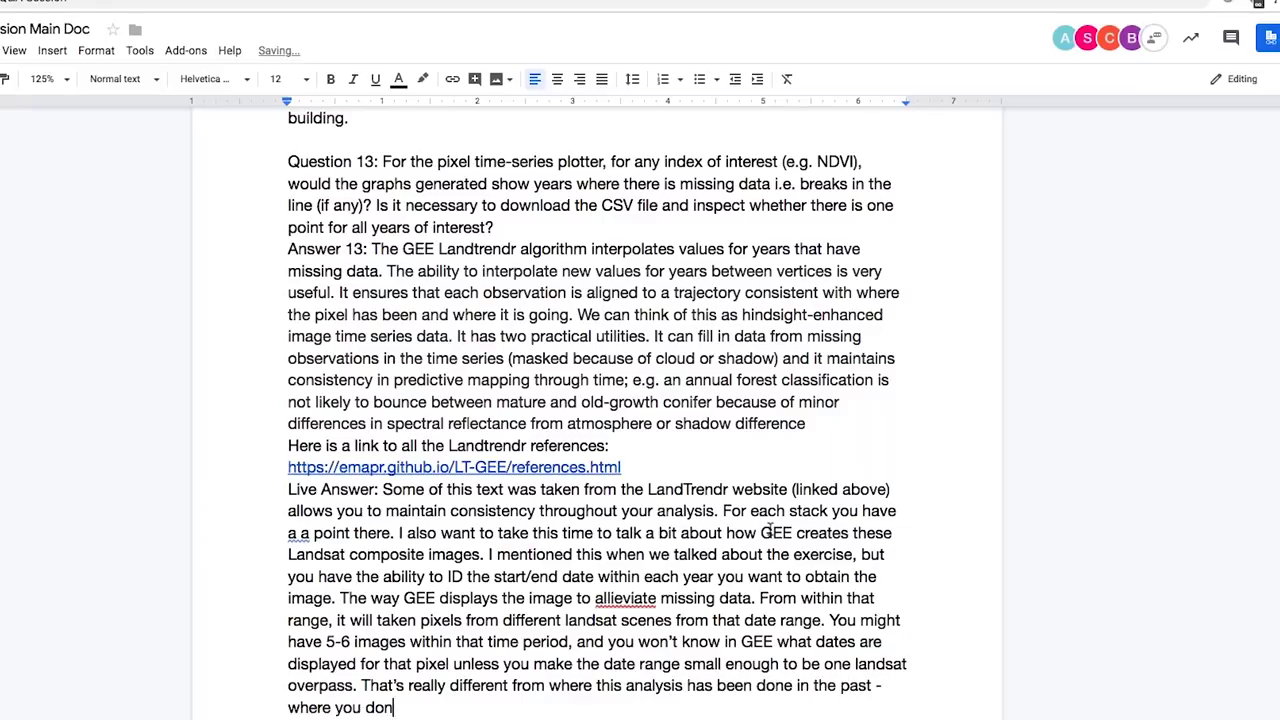
{"action": "type", "text": "articular dat"}
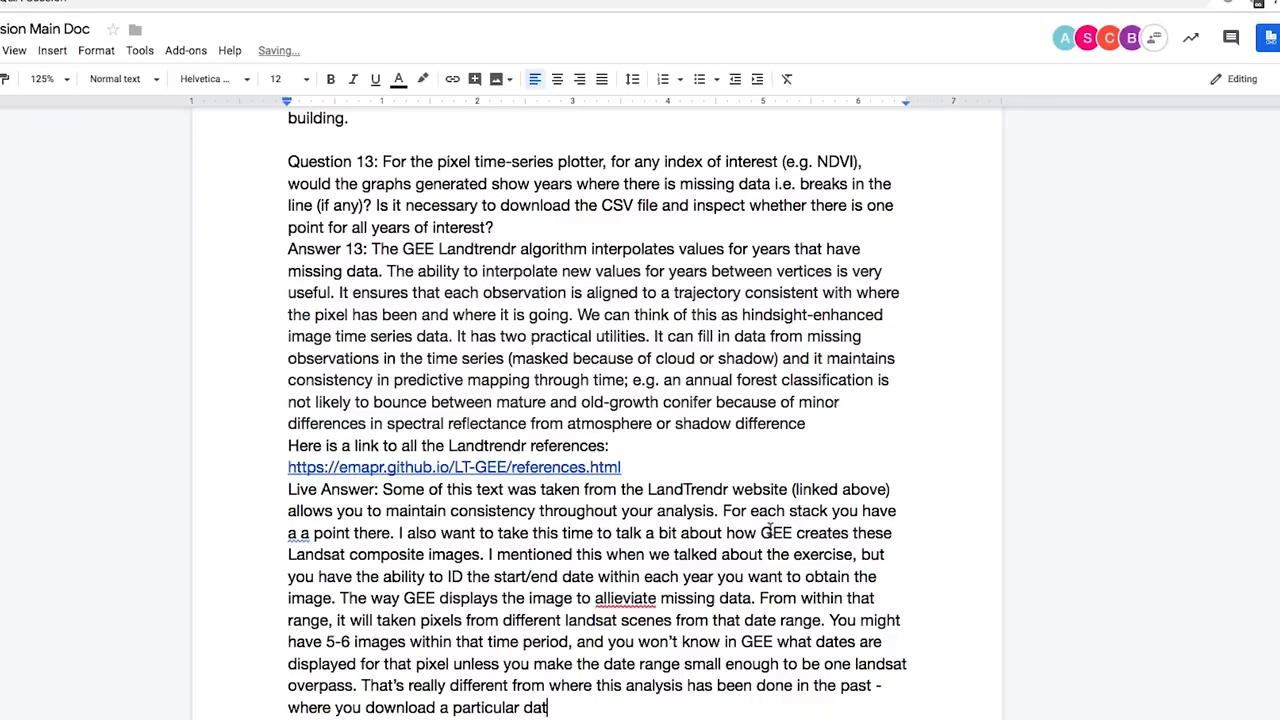
{"action": "type", "text": "e and use that. It's one cav"}
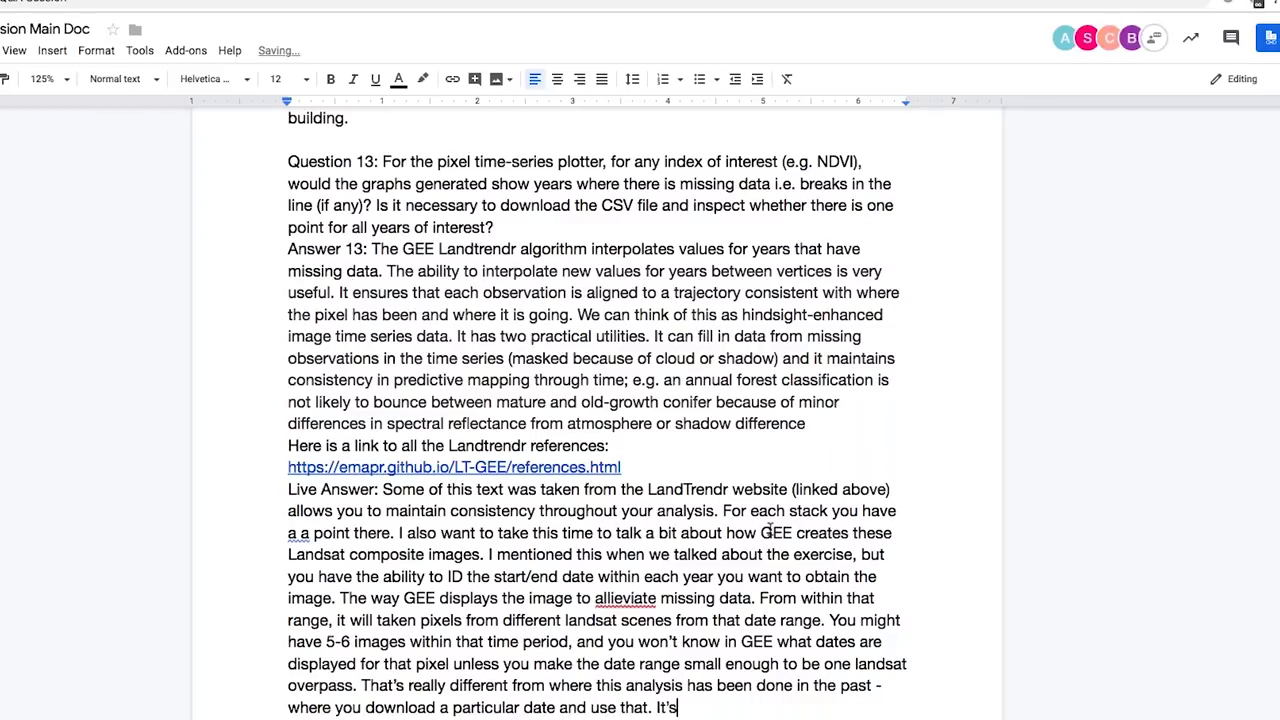
Step: Write the caveat about needing a very narrow window to get specific-date pixels in GEE, and correct "allieviate" to "alleviate"
{"action": "type", "text": "eat I want people to be"}
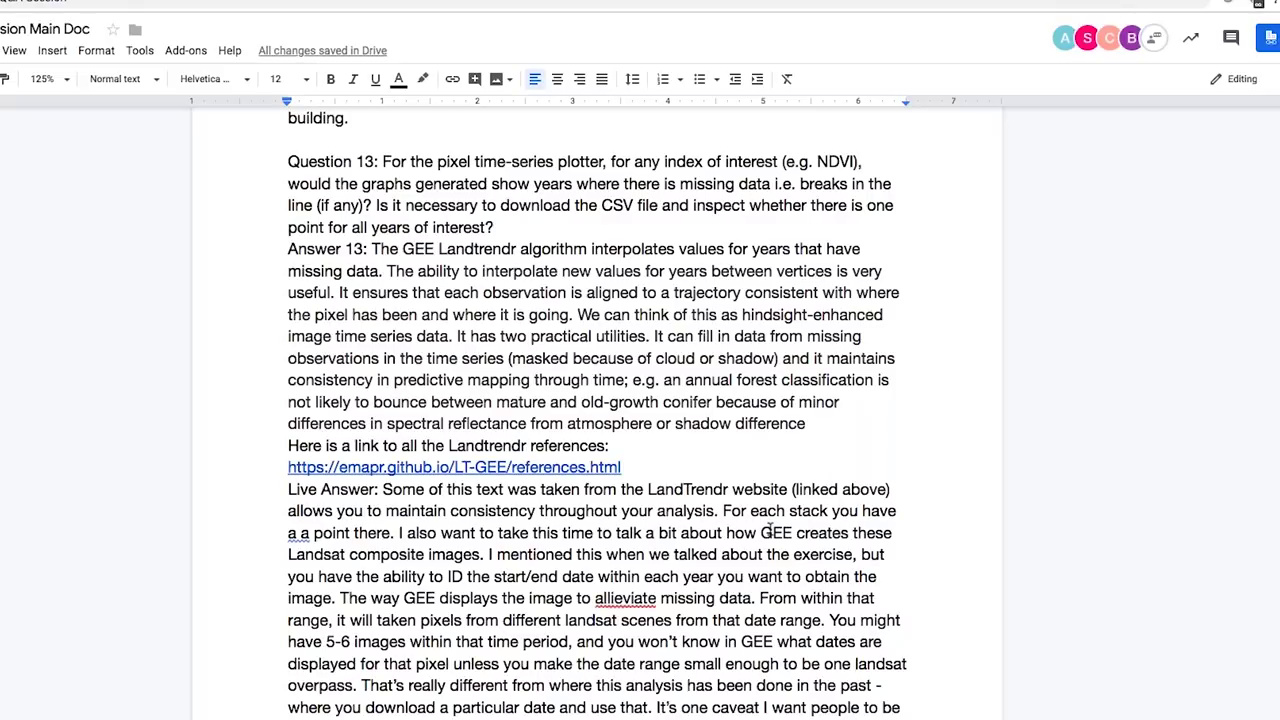
{"action": "scroll", "coordinate": [549, 513], "scroll_direction": "down", "scroll_amount": 5}
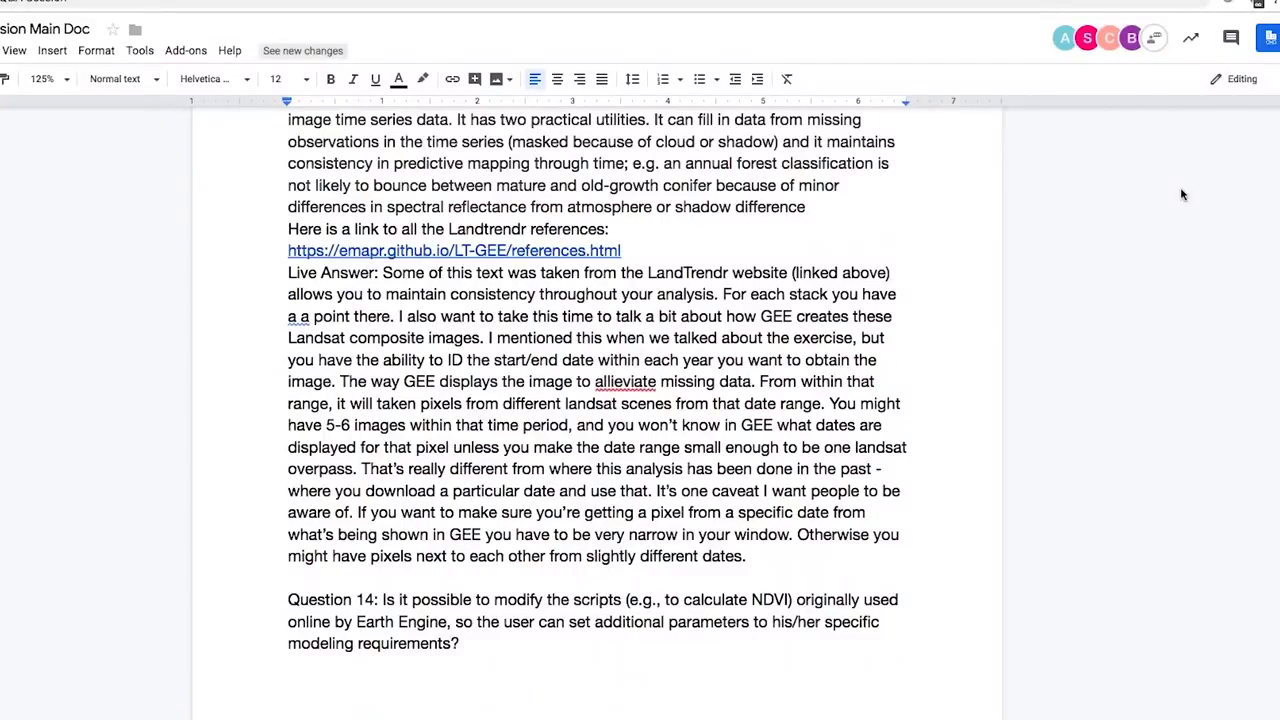
{"action": "key", "text": "BackSpace"}
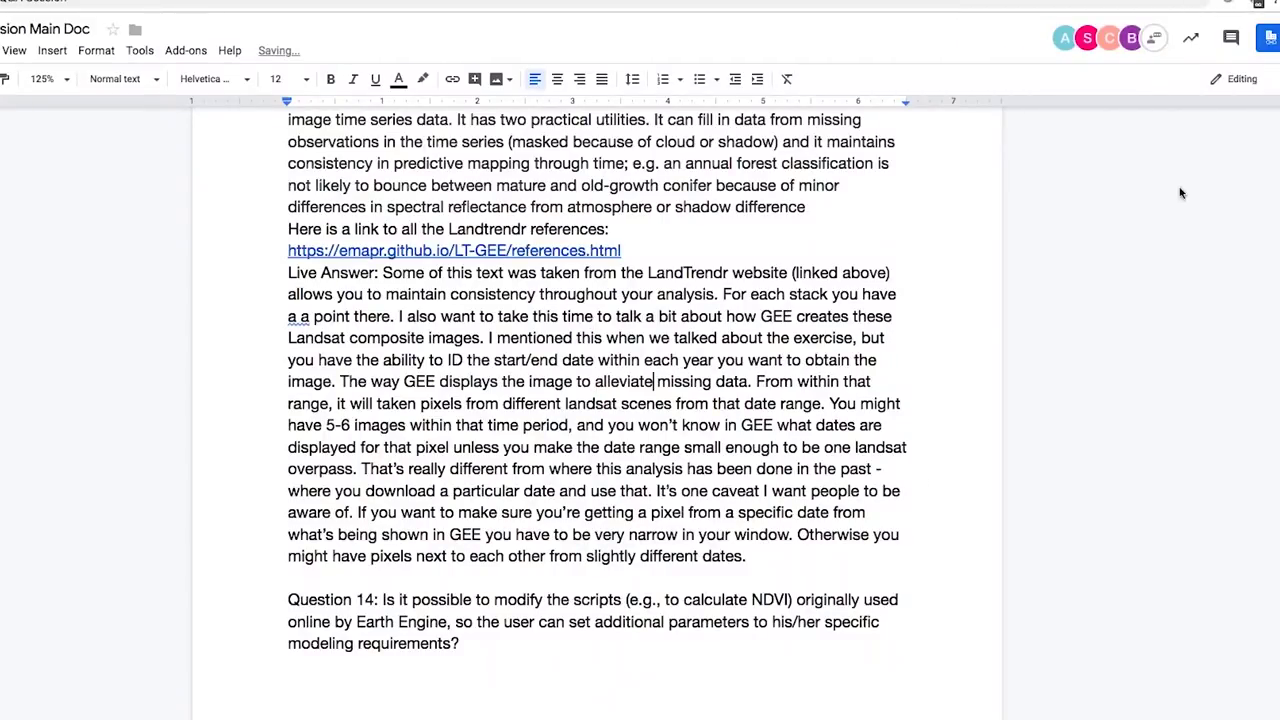
Step: End Question 13's live answer with the sentence "Just something to be aware of."
{"action": "left_click", "coordinate": [751, 556]}
{"action": "scroll", "coordinate": [751, 556], "scroll_direction": "down", "scroll_amount": 3}
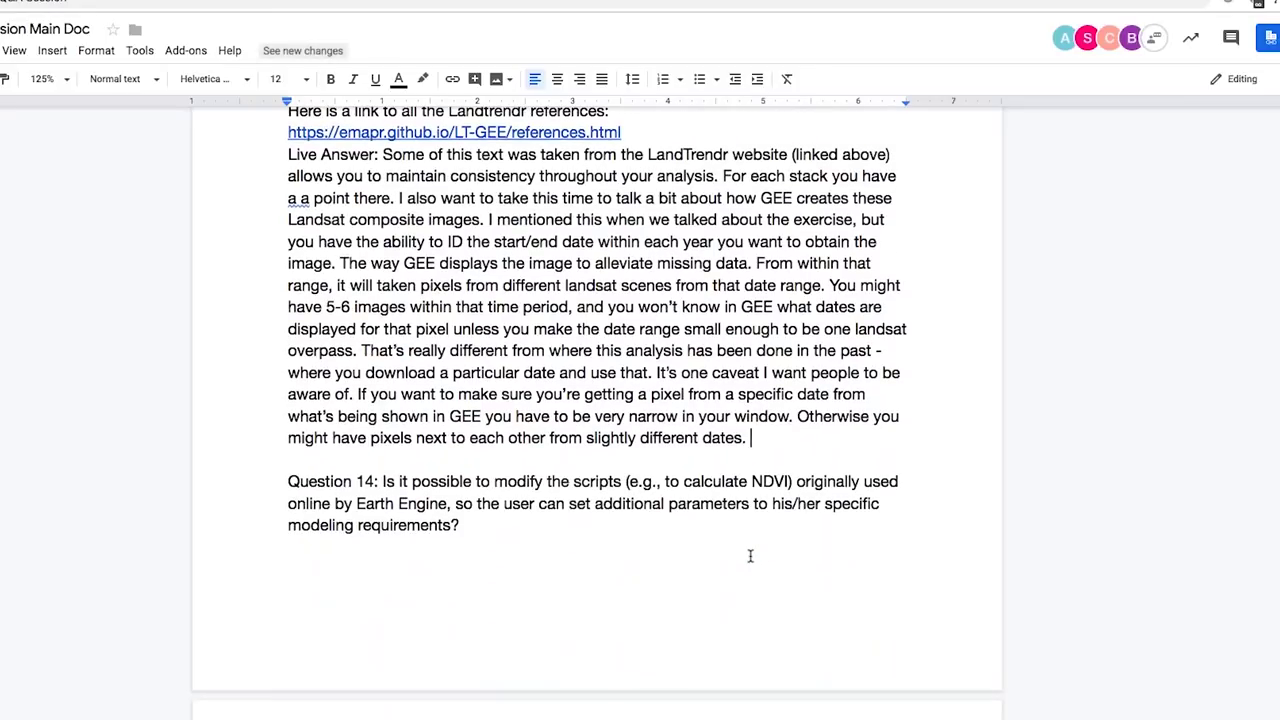
{"action": "type", "text": "Just something to be aware of."}
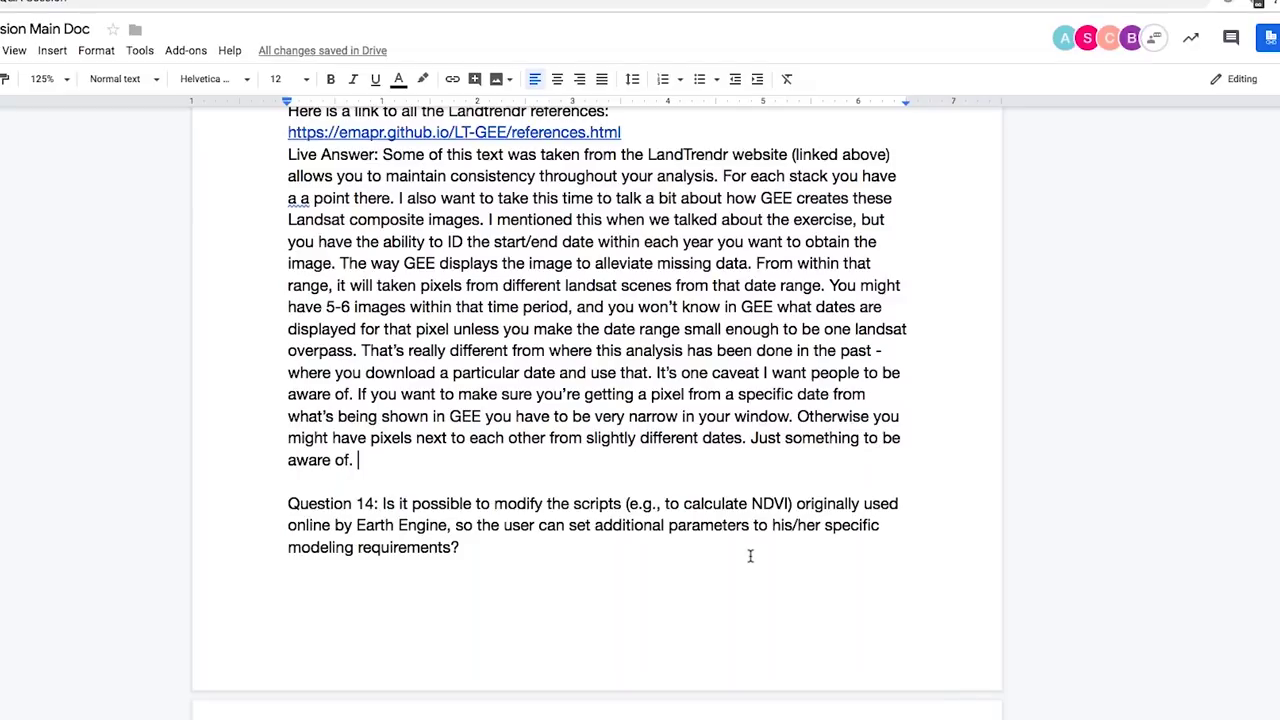
Step: Insert a page break before Question 14 so the question sits on the same page as its answer
{"action": "scroll", "coordinate": [820, 624], "scroll_direction": "down", "scroll_amount": 5}
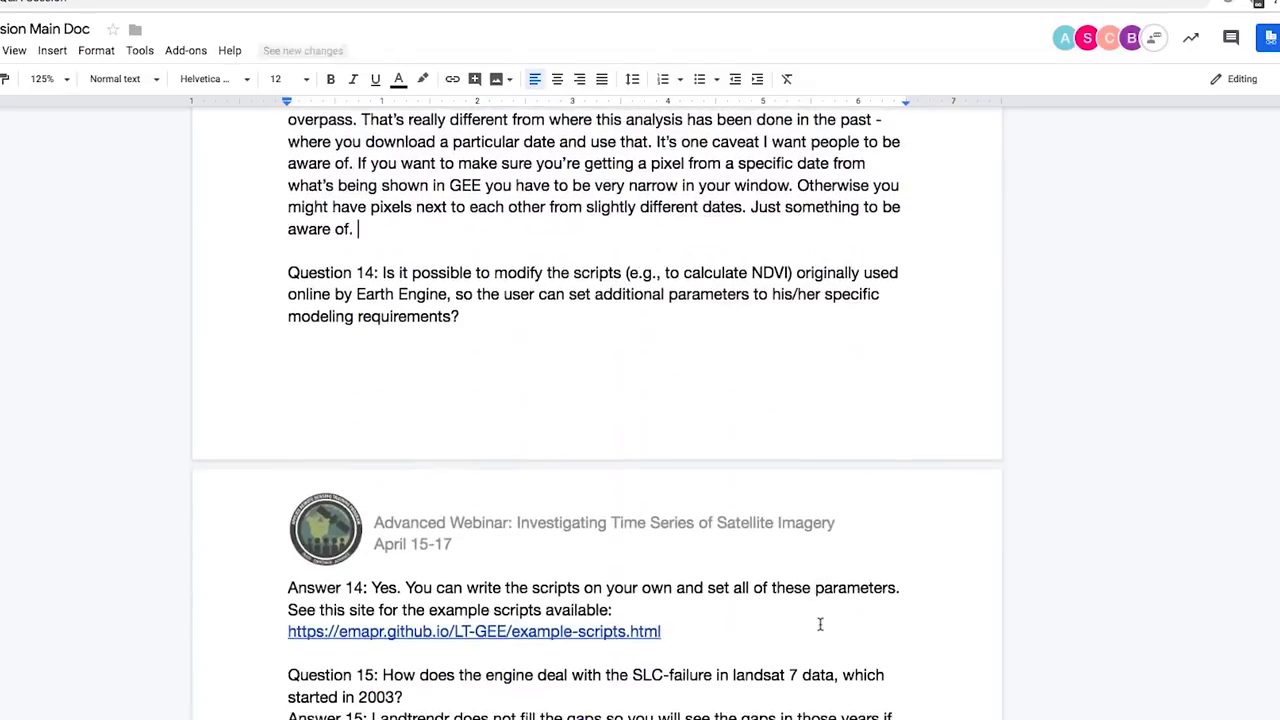
{"action": "left_click", "coordinate": [285, 270]}
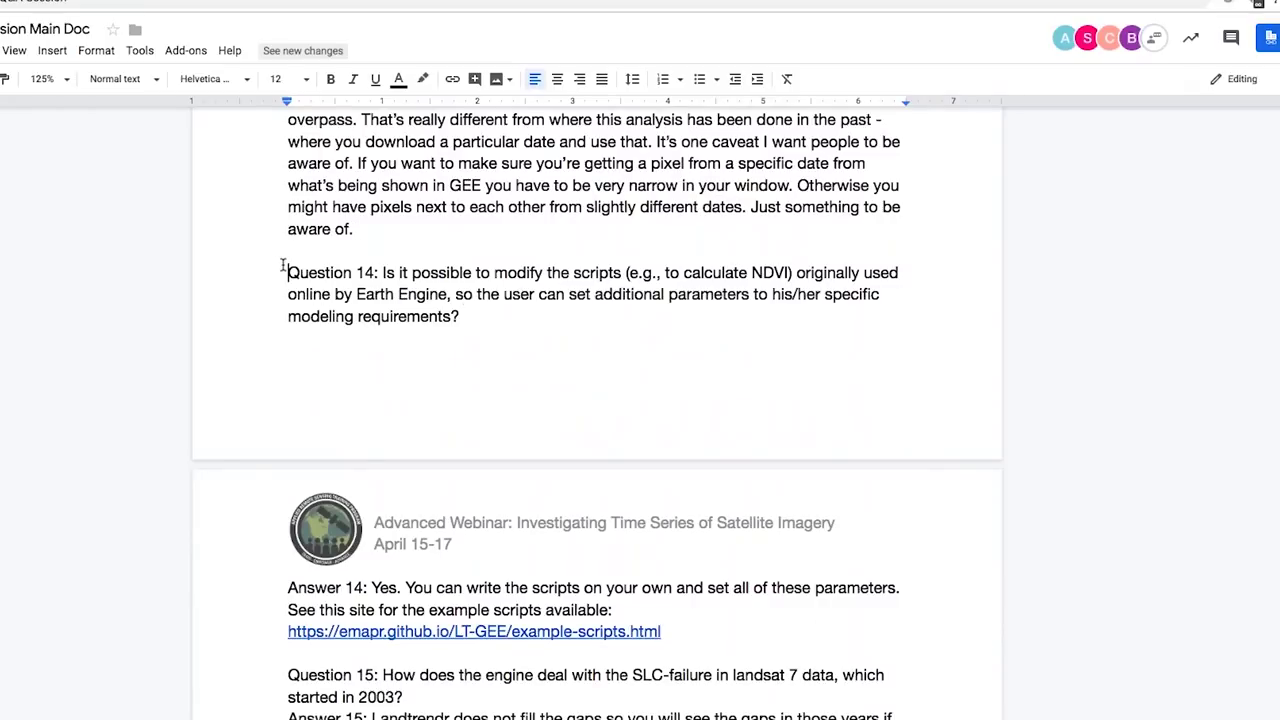
{"action": "key", "text": "ctrl+Return"}
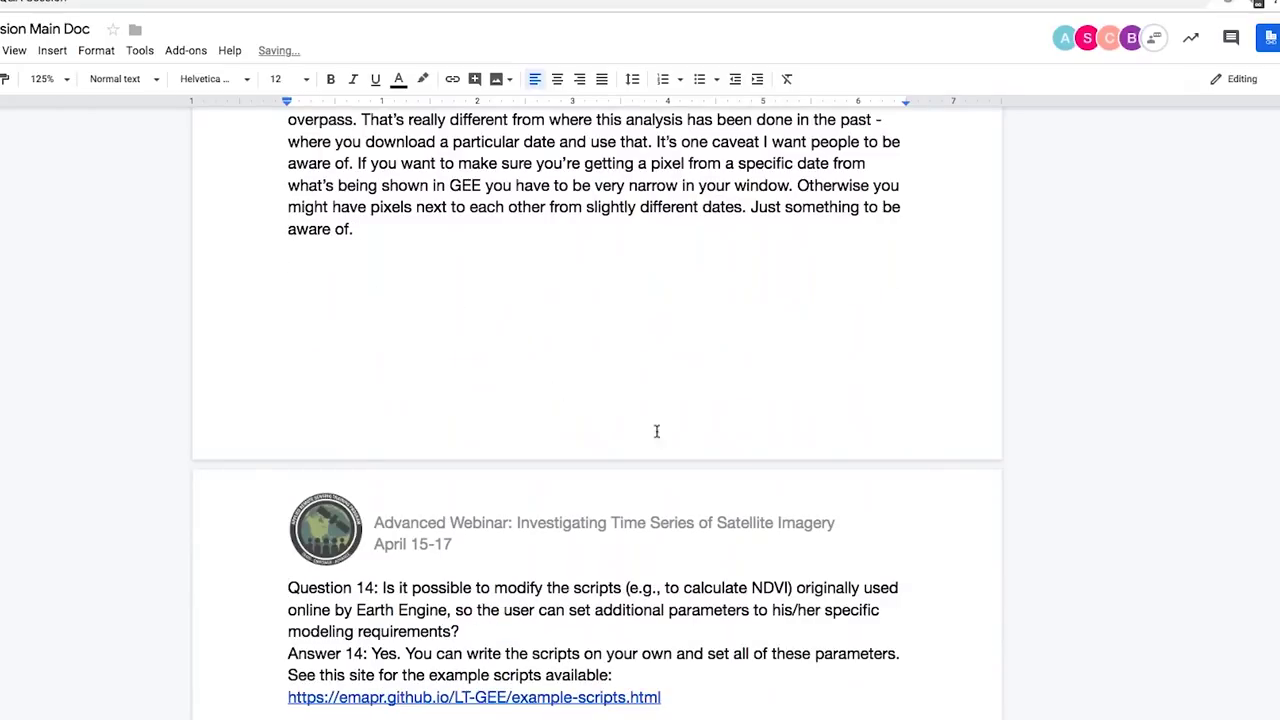
Step: Add a new line beneath Answer 14's example-scripts link reading "Live Answer: you can code all"
{"action": "scroll", "coordinate": [657, 431], "scroll_direction": "down", "scroll_amount": 6}
{"action": "double_click", "coordinate": [691, 338]}
{"action": "key", "text": "BackSpace"}
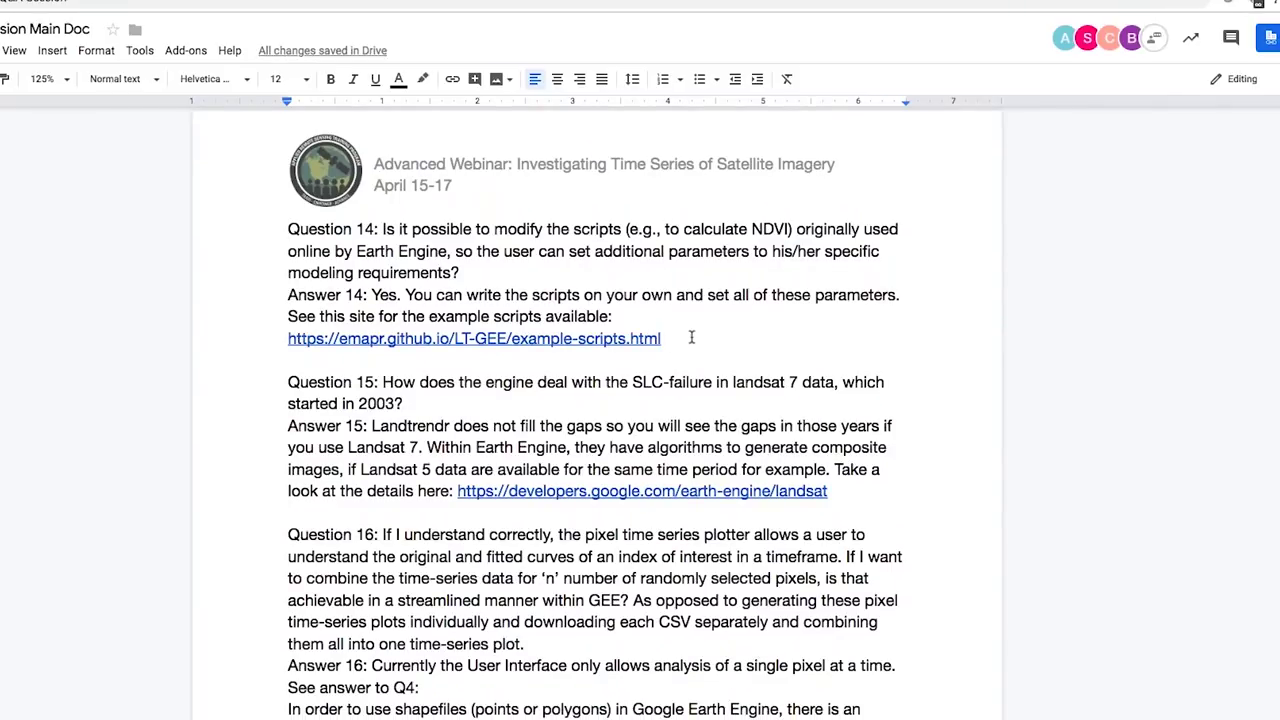
{"action": "key", "text": "Return"}
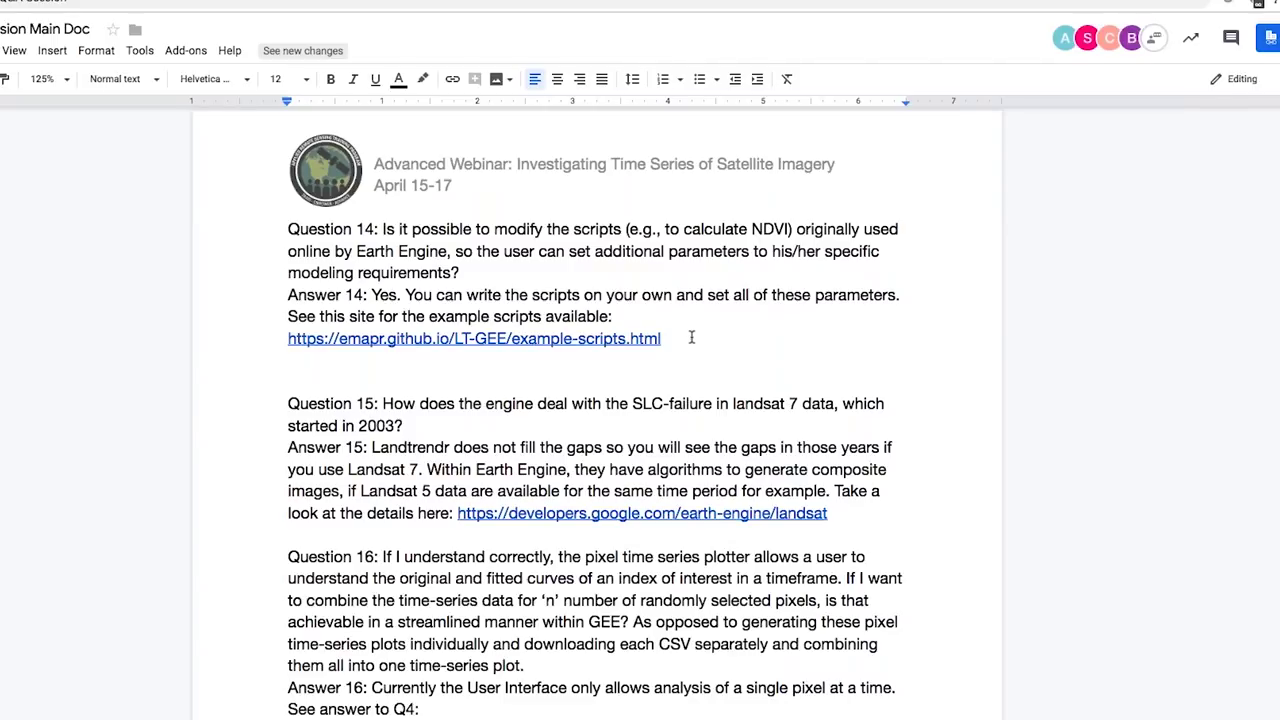
{"action": "type", "text": "Yes"}
{"action": "key", "text": "BackSpace"}
{"action": "key", "text": "BackSpace"}
{"action": "type", "text": "Live Answ"}
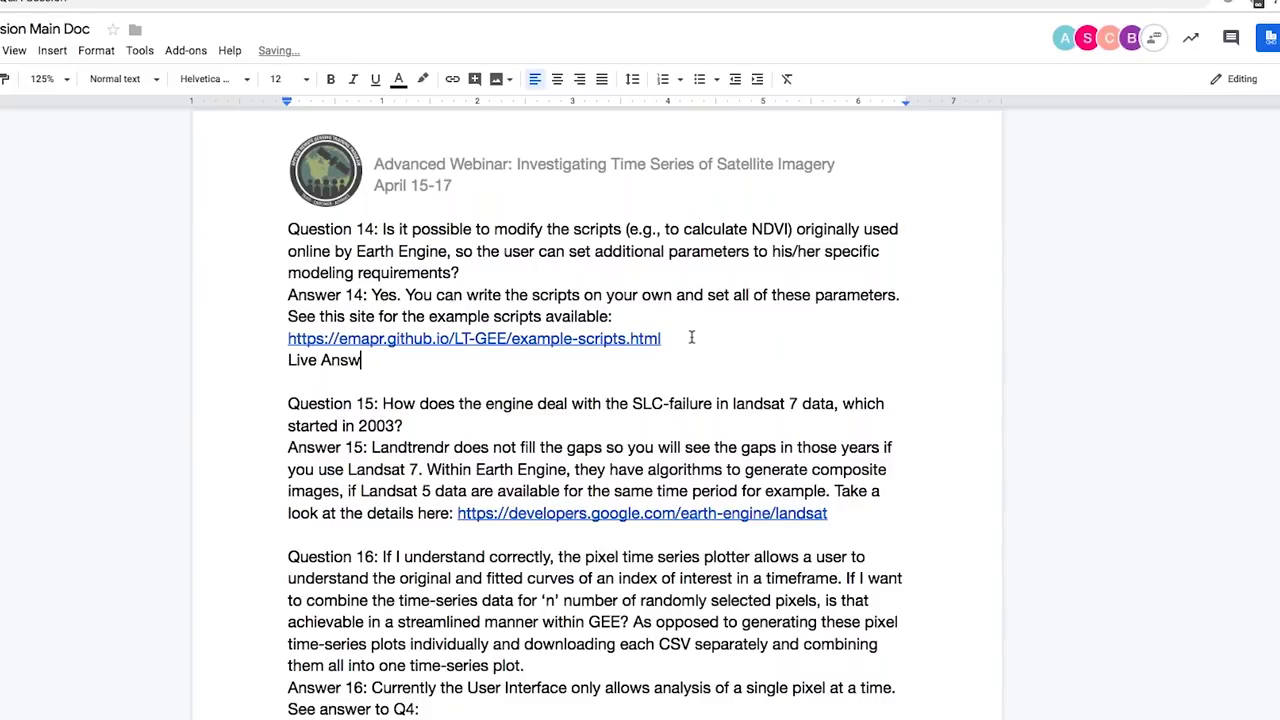
{"action": "type", "text": "er: you can code all "}
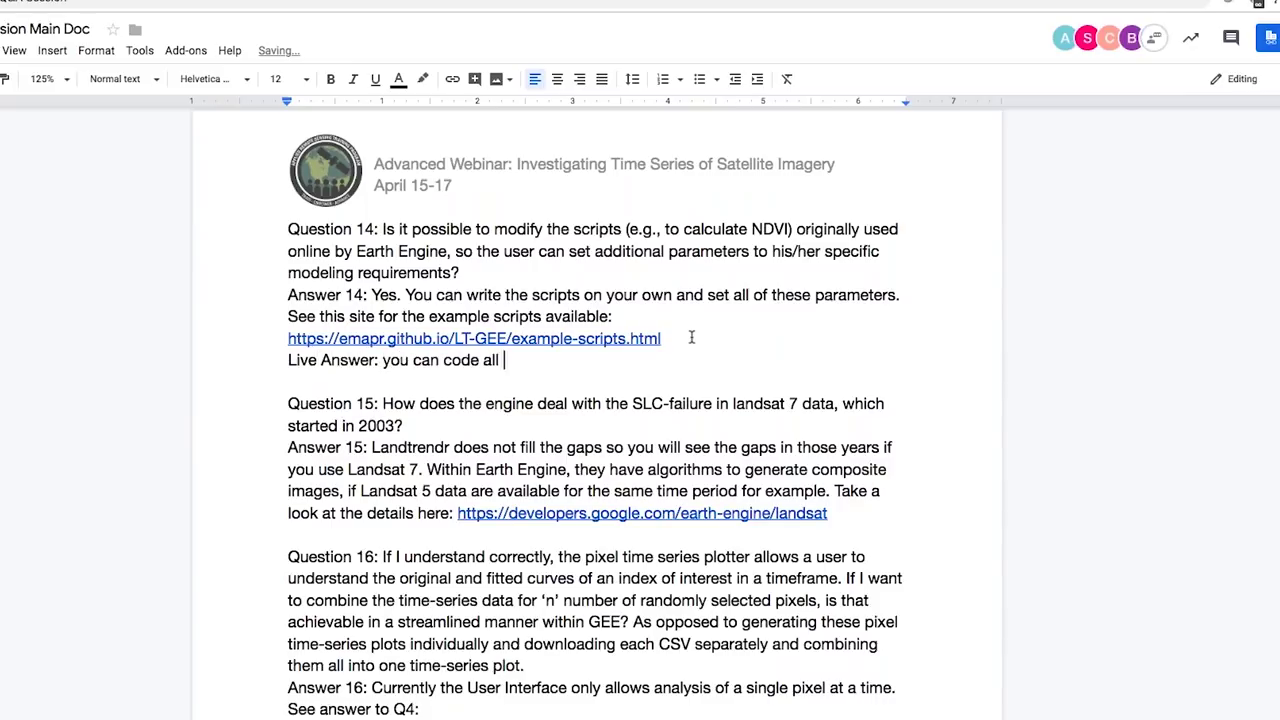
Step: Continue the live answer with "this up yourself if you know what you want to do and you can't do that within the LandTrendr UI, yes."
{"action": "type", "text": "this up yourself if y"}
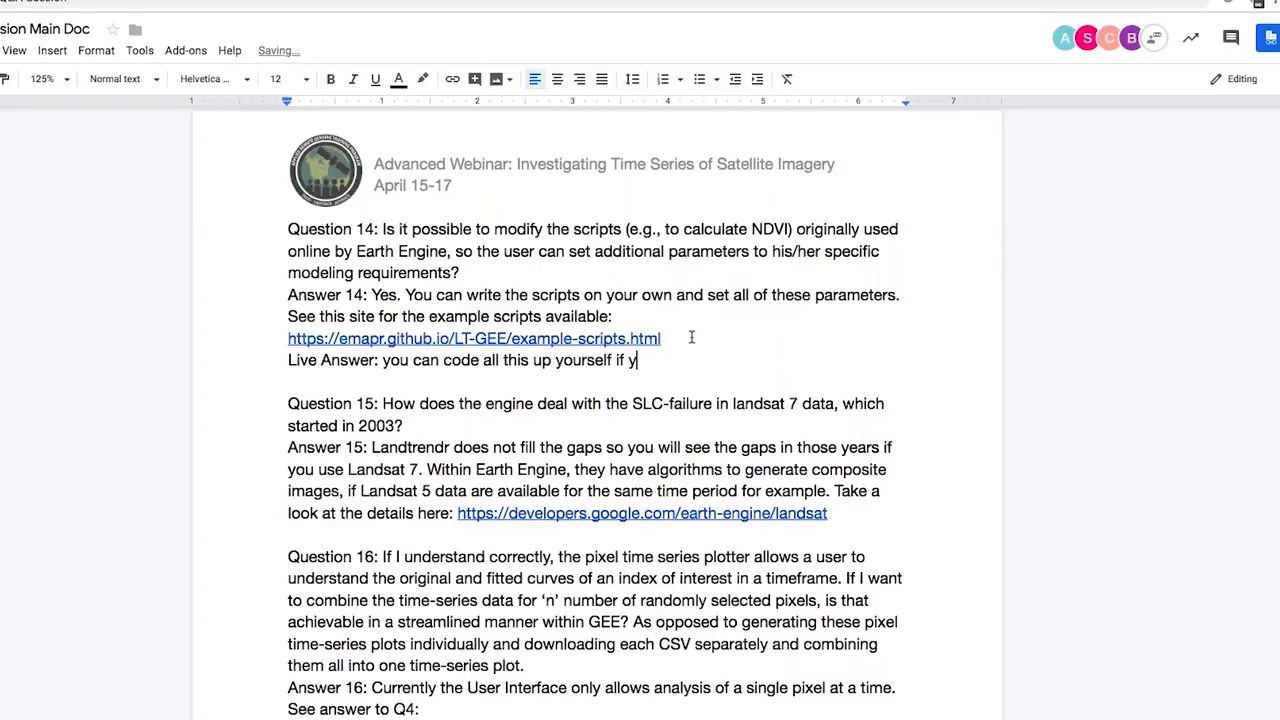
{"action": "type", "text": "ou know what you want to do and"}
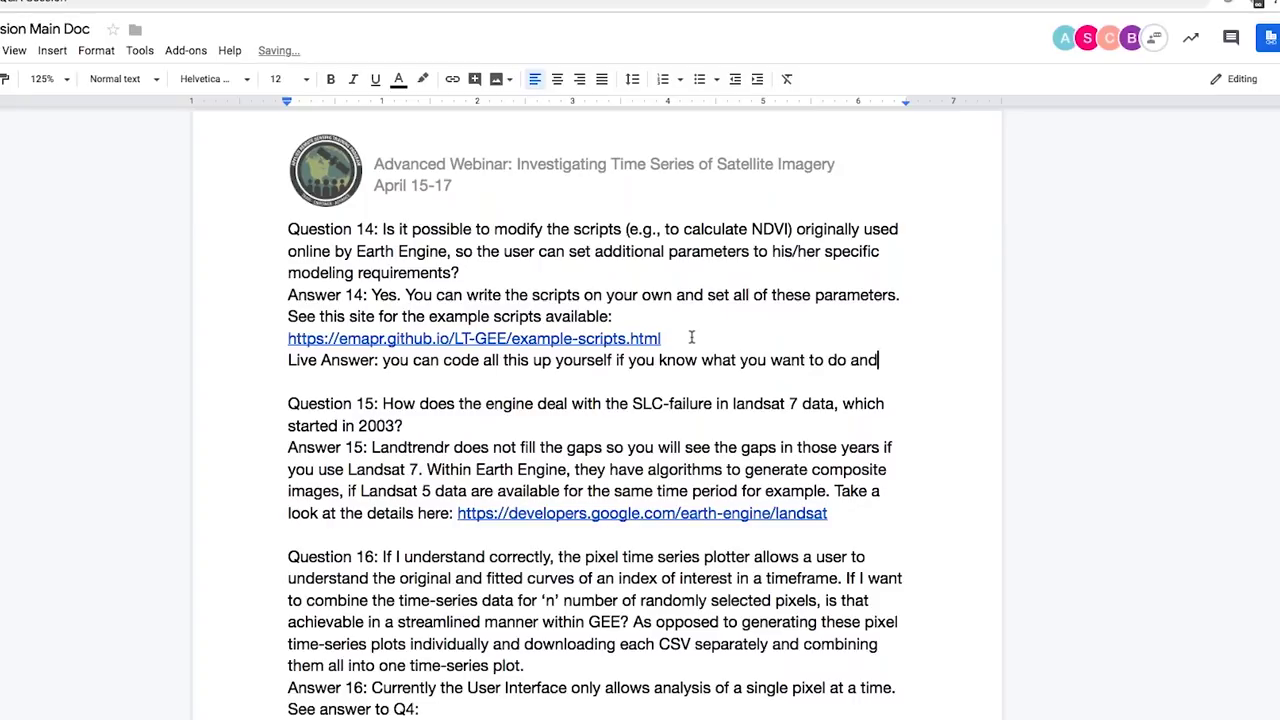
{"action": "type", "text": " you can't do that wi"}
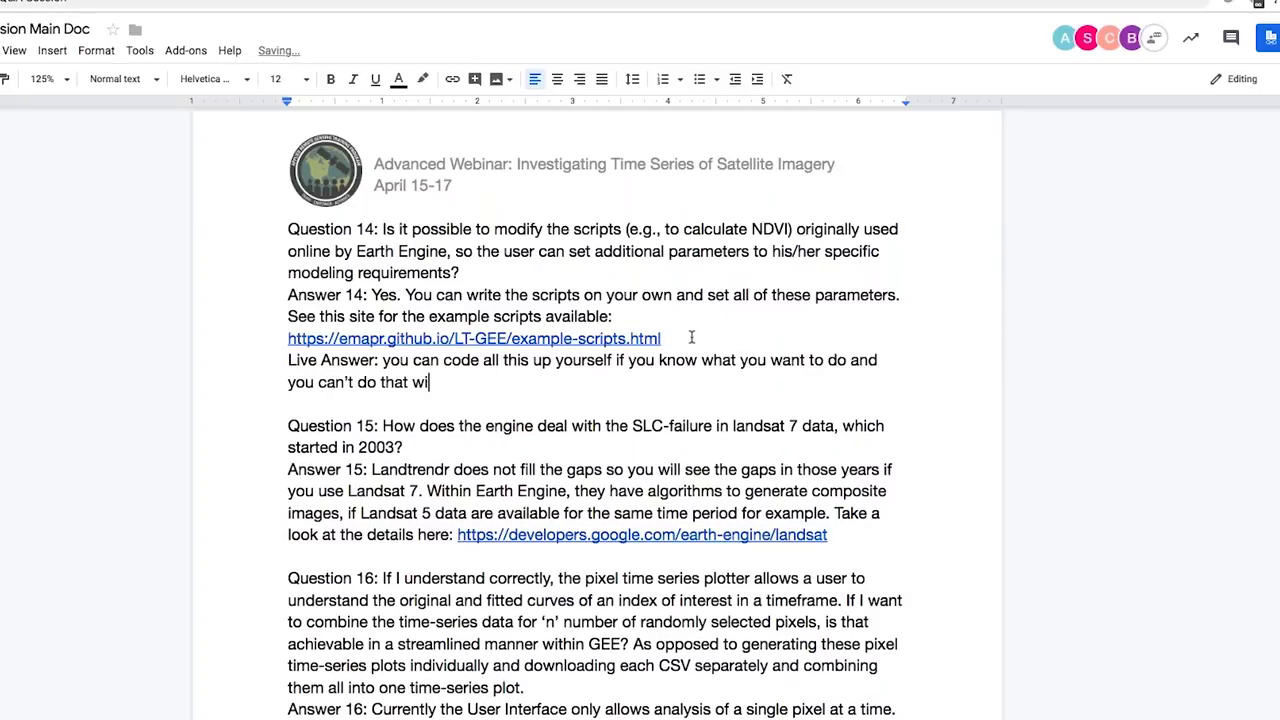
{"action": "type", "text": "thin the LandTrendr UI, yes. "}
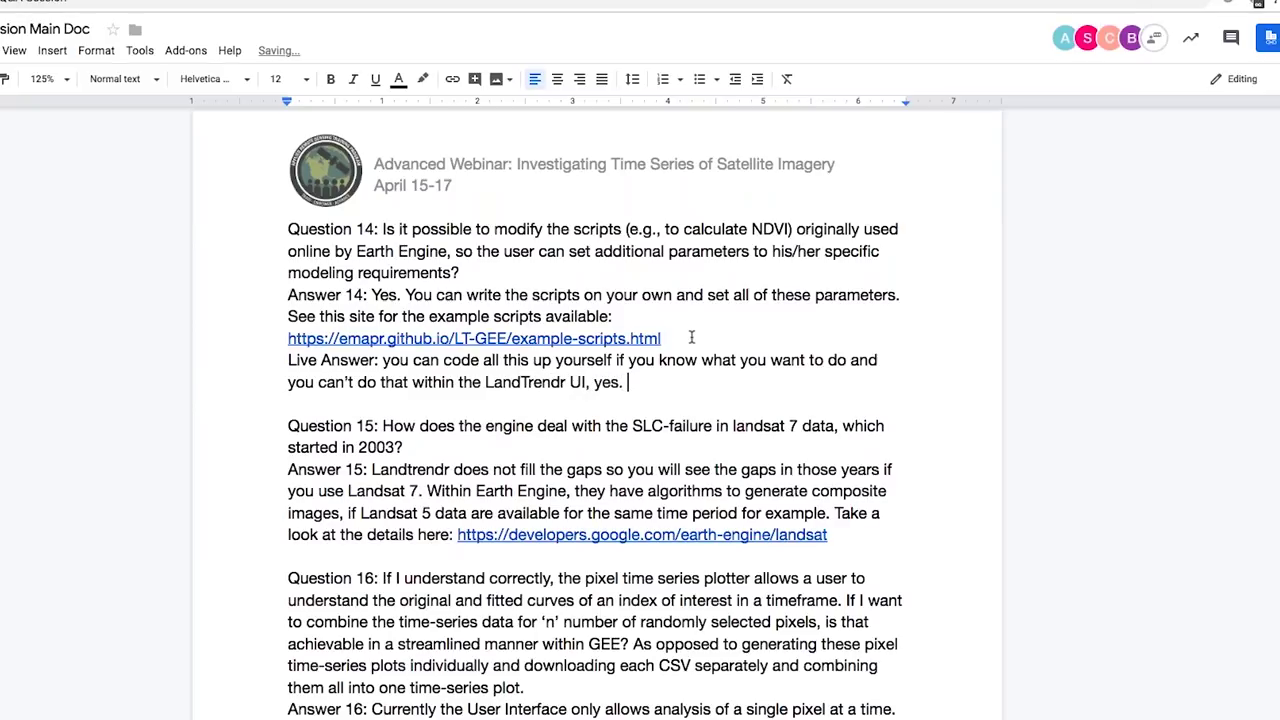
Step: Add "You can create an NDVI calculation itself within the GEE coding editor." to Question 14's live answer
{"action": "type", "text": "You can create an"}
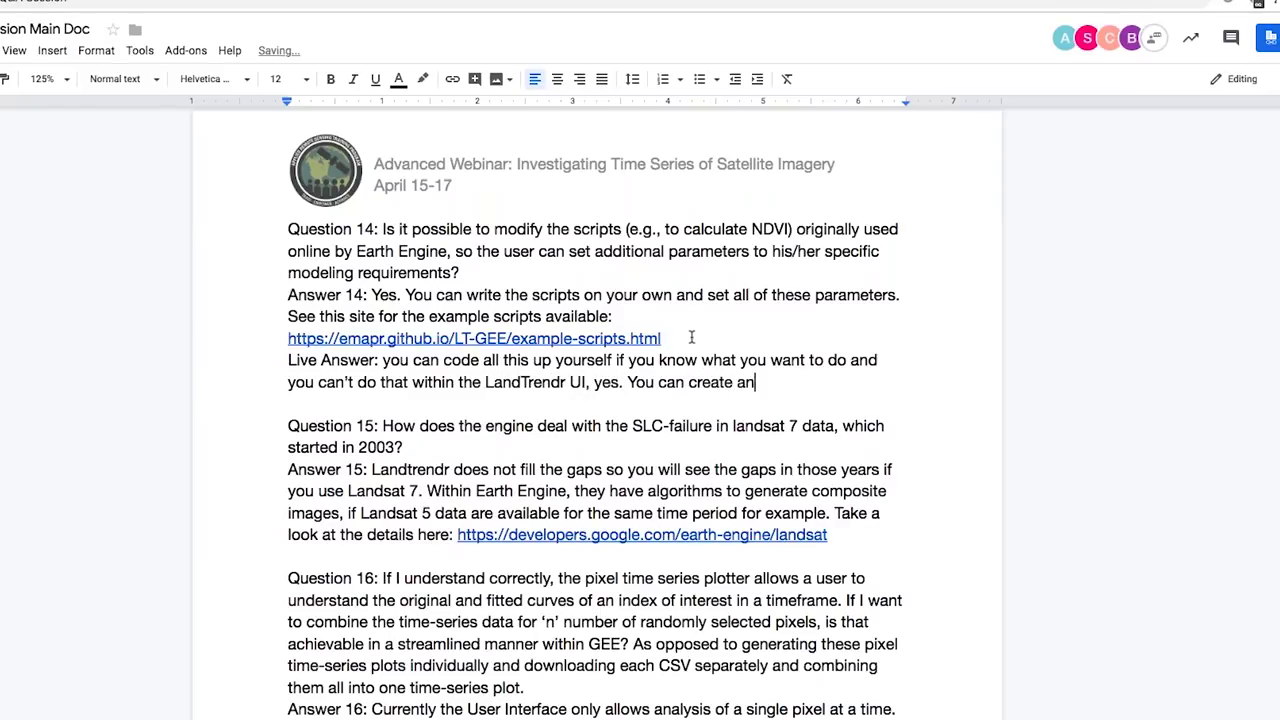
{"action": "type", "text": " NDVI calculation i"}
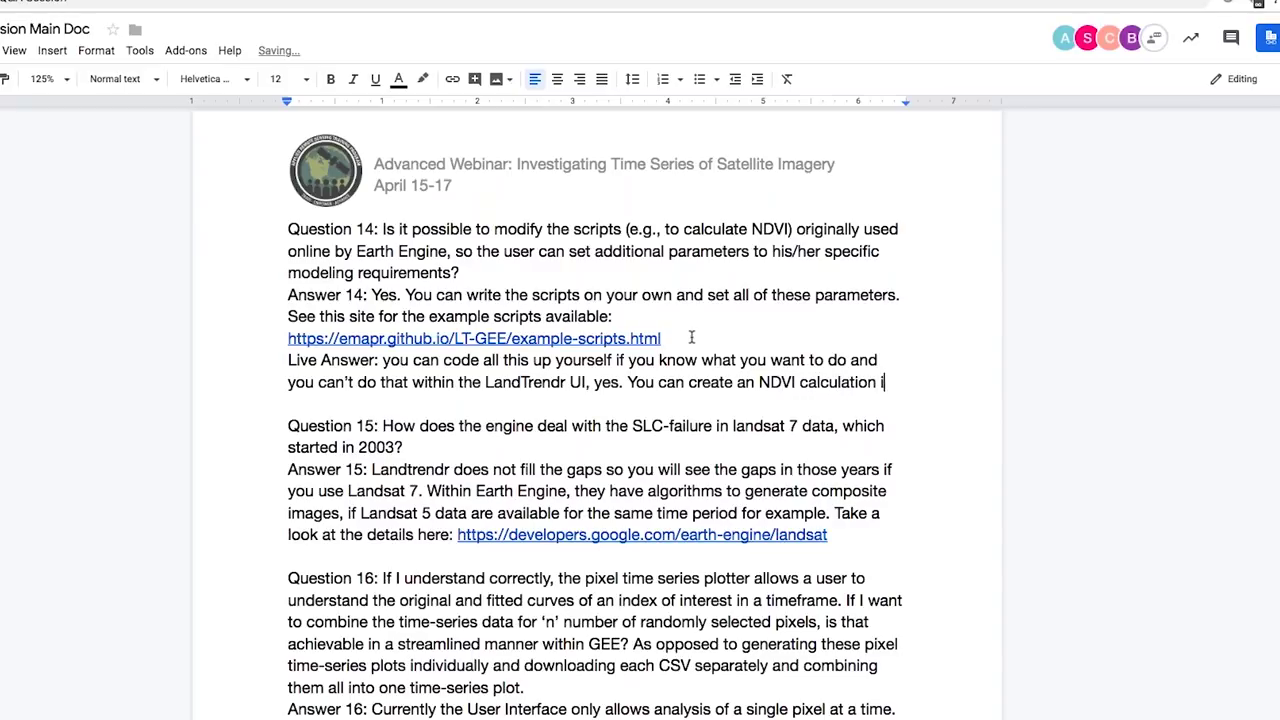
{"action": "type", "text": "tself within the GEE"}
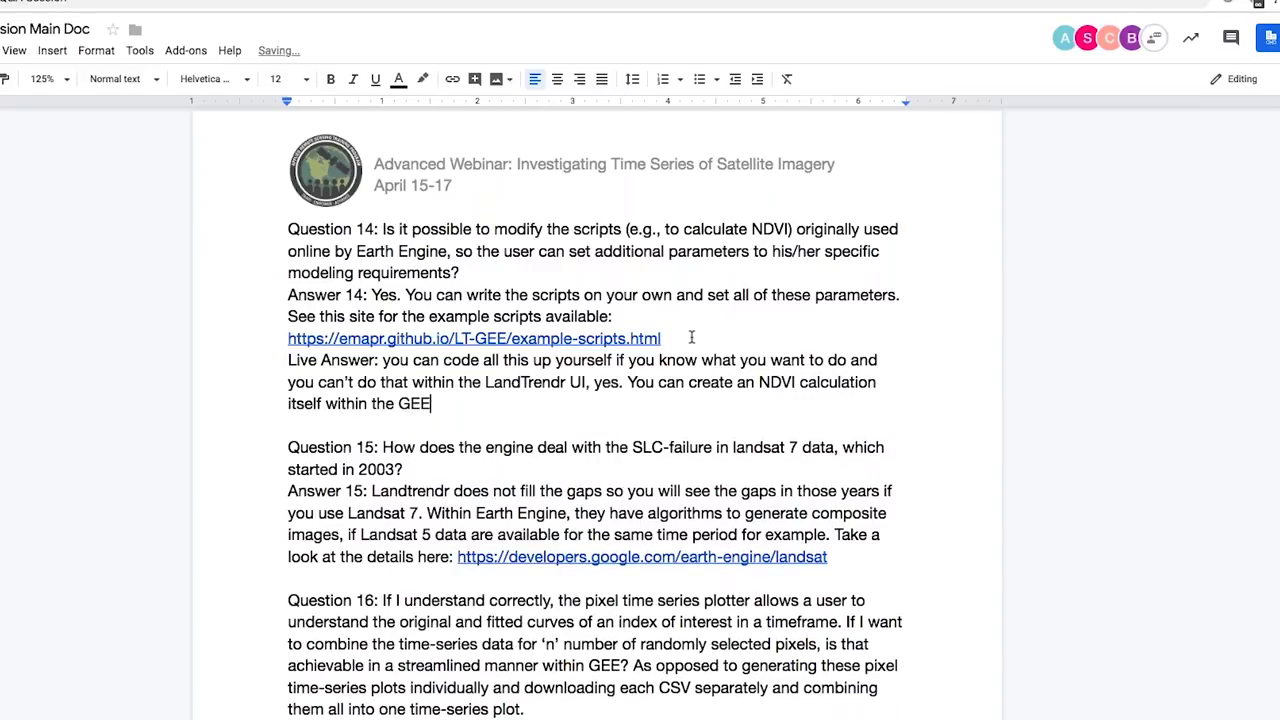
{"action": "type", "text": " coding editor. "}
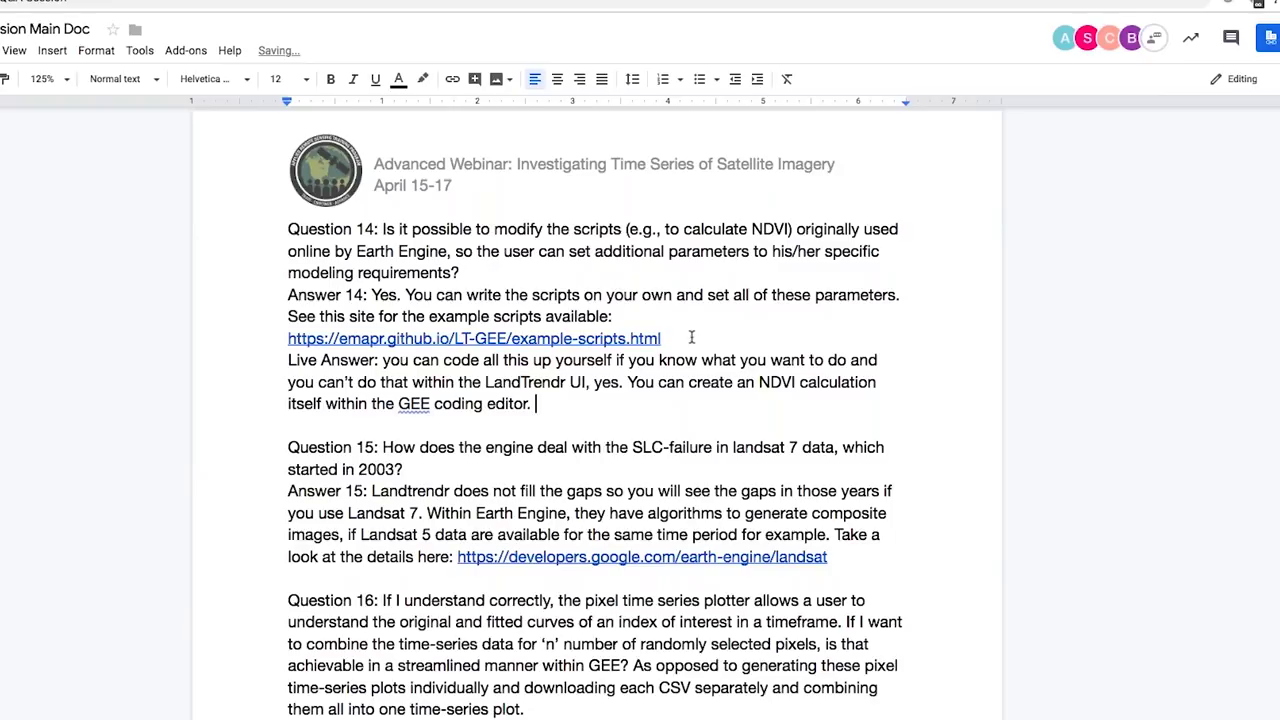
Step: Continue Question 14's live answer with "So you have the flexibility to do all that, you just have to be familiar enough with the coding. Google has"
{"action": "type", "text": "So you have the fel"}
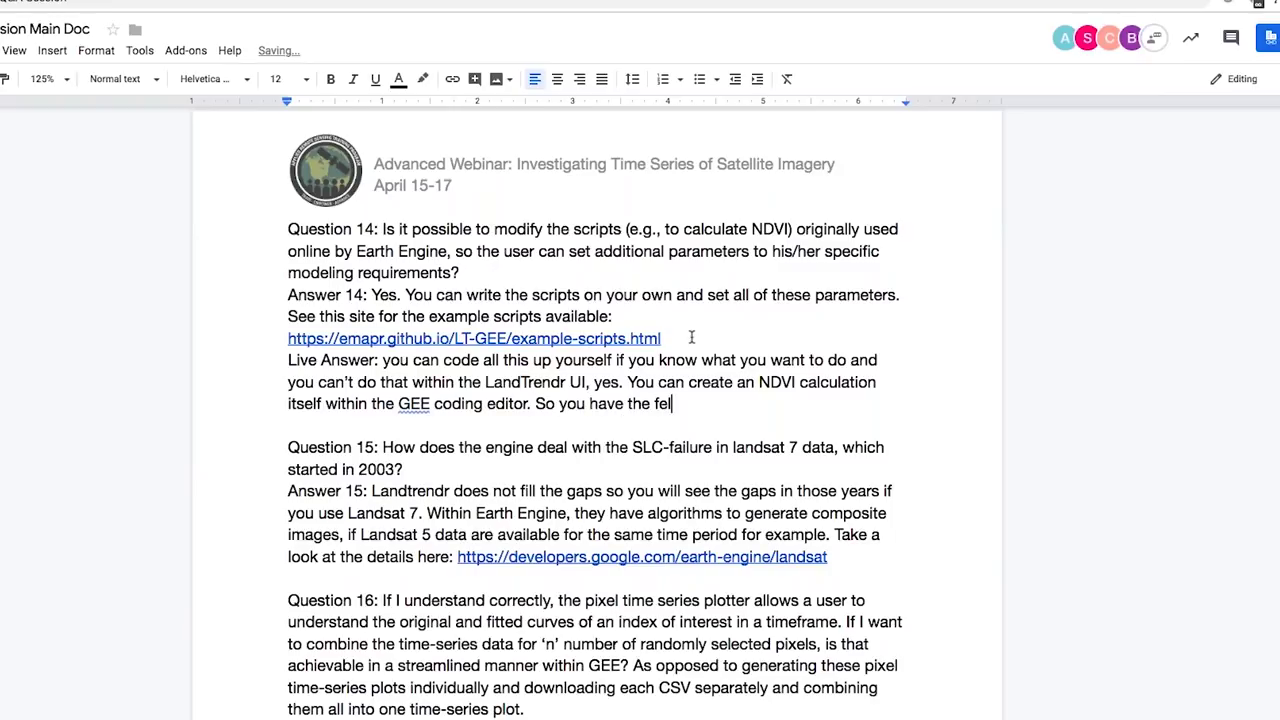
{"action": "key", "text": "BackSpace"}
{"action": "key", "text": "BackSpace"}
{"action": "type", "text": "lexibility to do "}
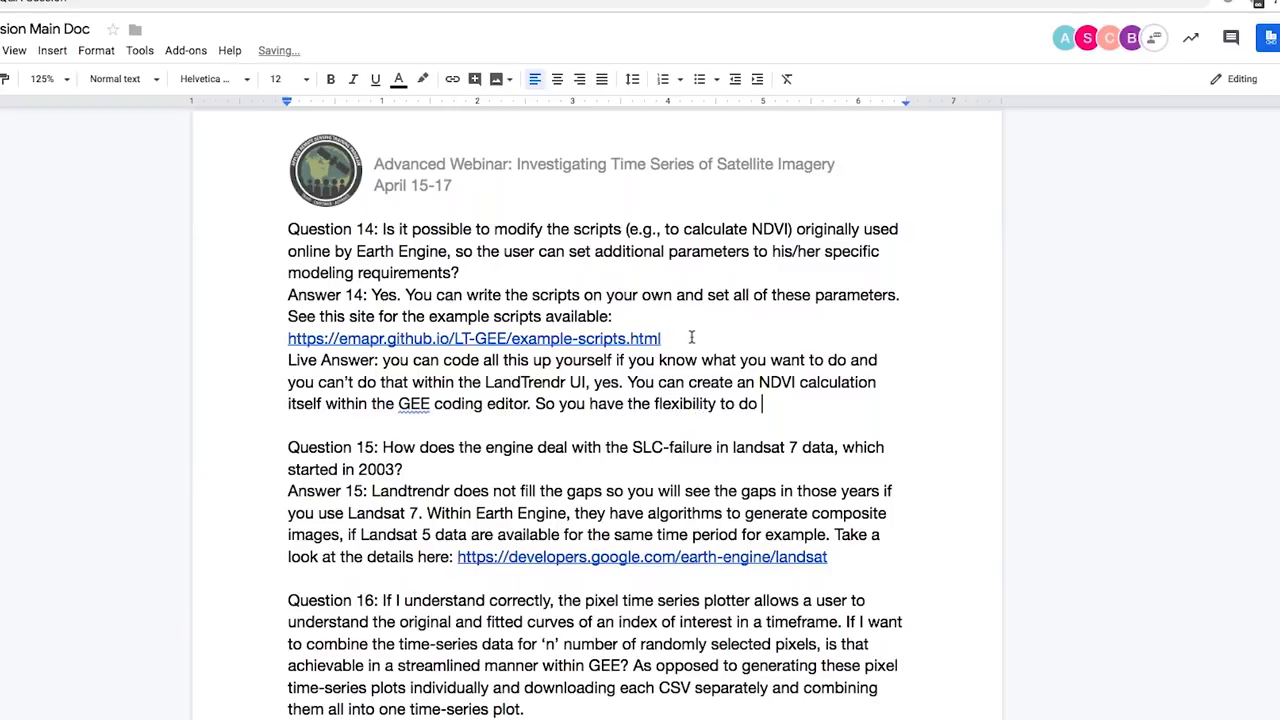
{"action": "type", "text": "all that,"}
{"action": "type", "text": "ust have to be famili"}
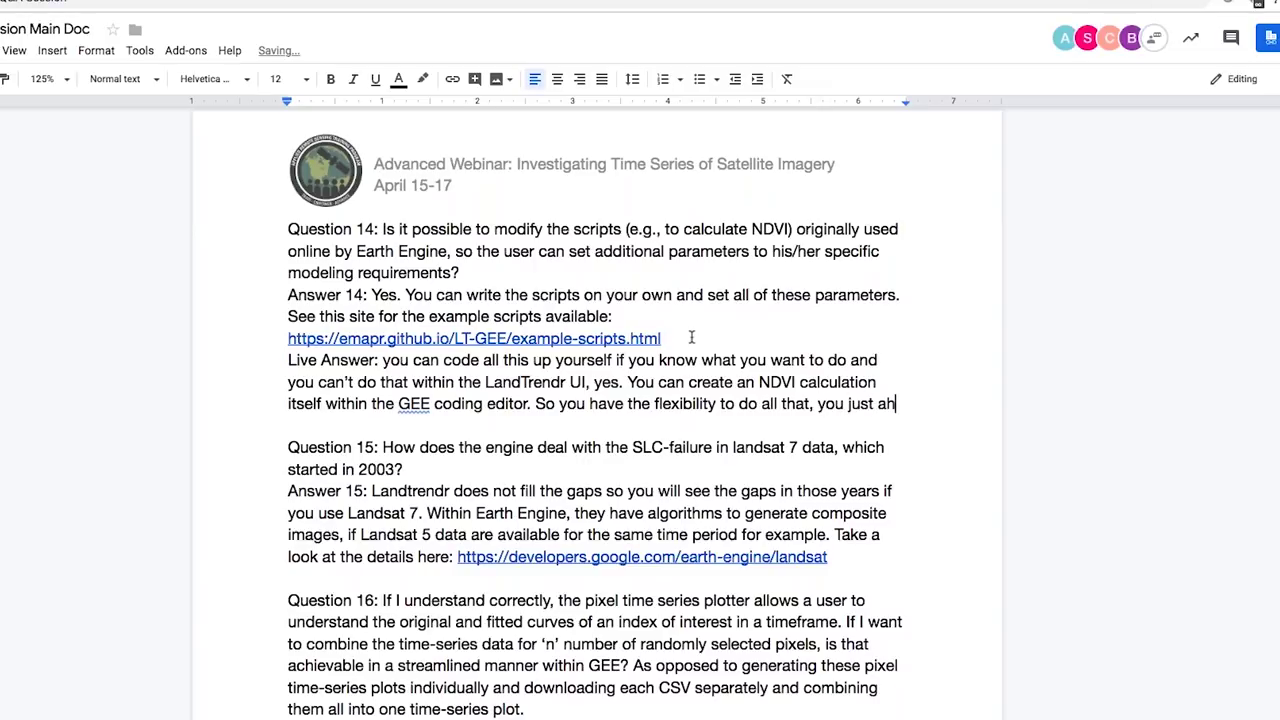
{"action": "type", "text": "ar e"}
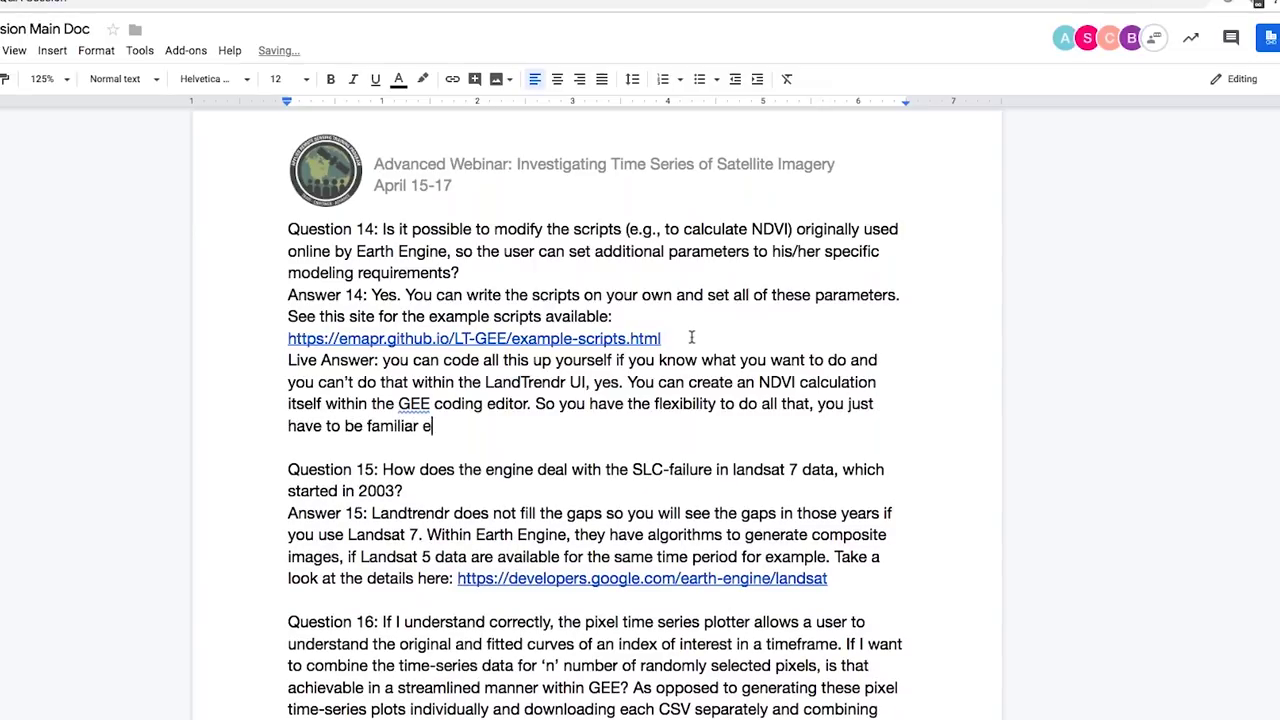
{"action": "type", "text": "nough with the foding. Google has"}
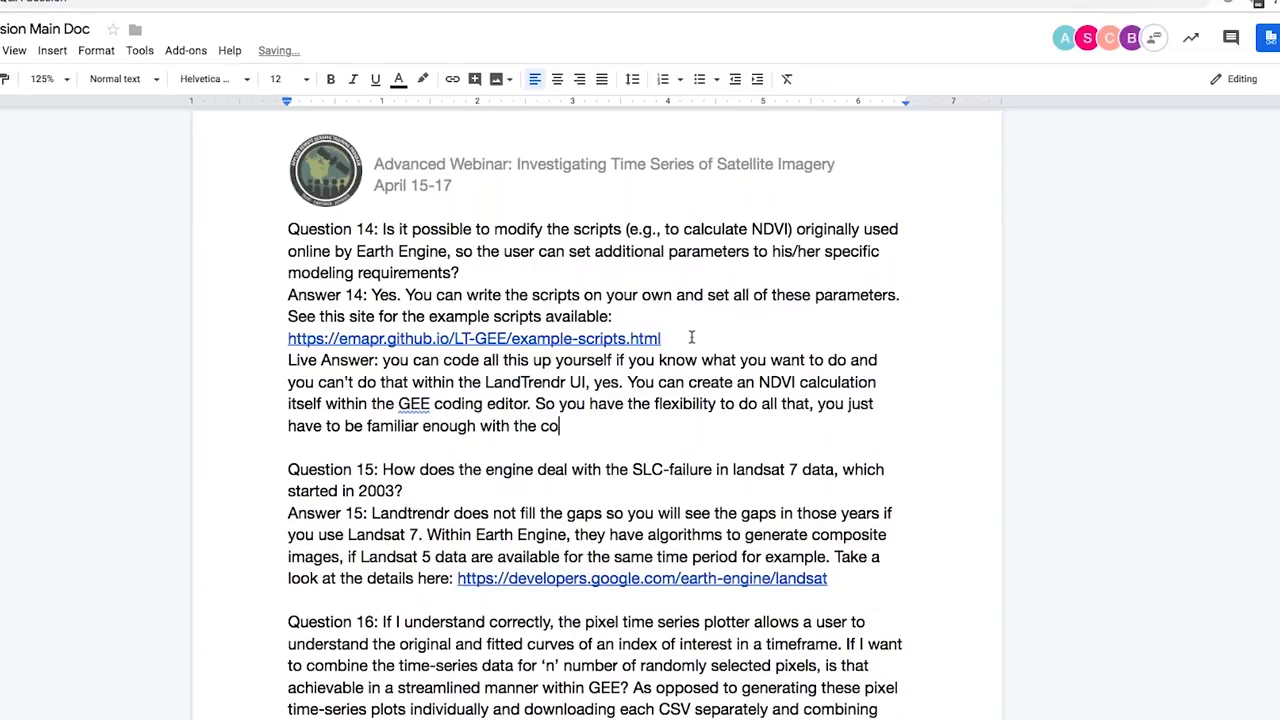
Step: Continue with "some really great resources - they have a lot of example scripts on how to do some of these things on your own.", italicizing "lot"
{"action": "type", "text": " some r"}
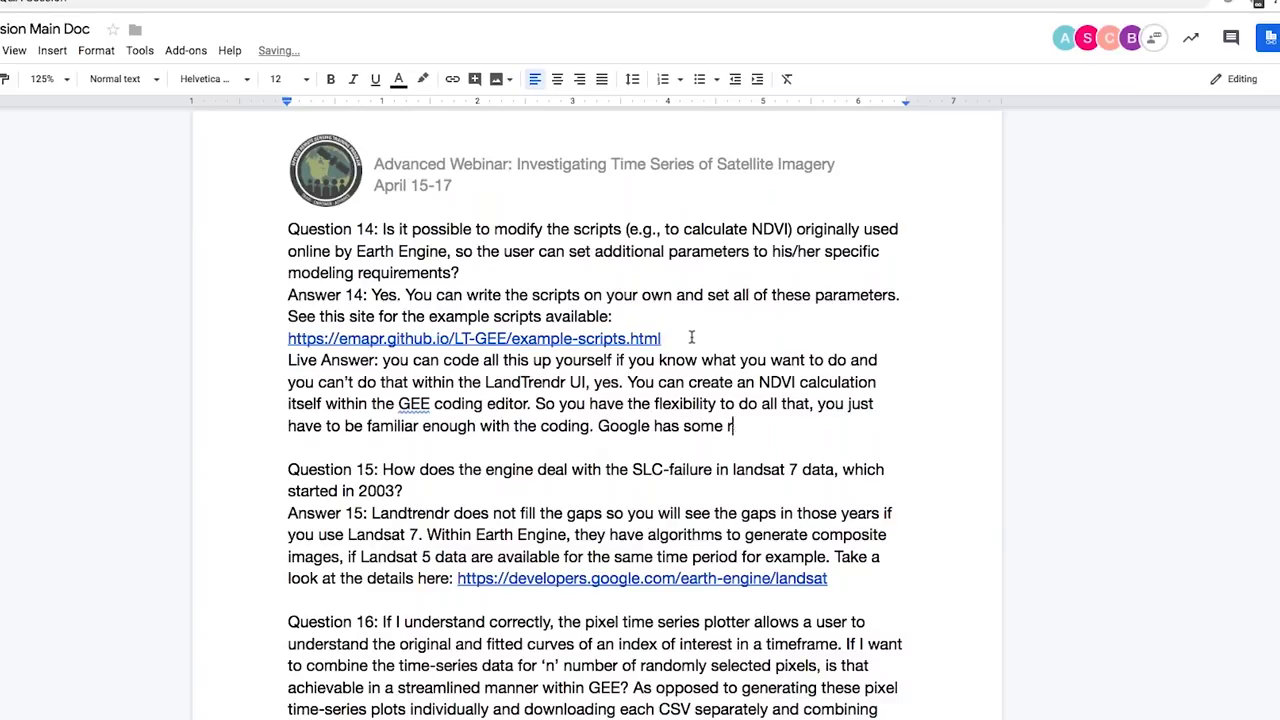
{"action": "type", "text": "eally great resources - they have a"}
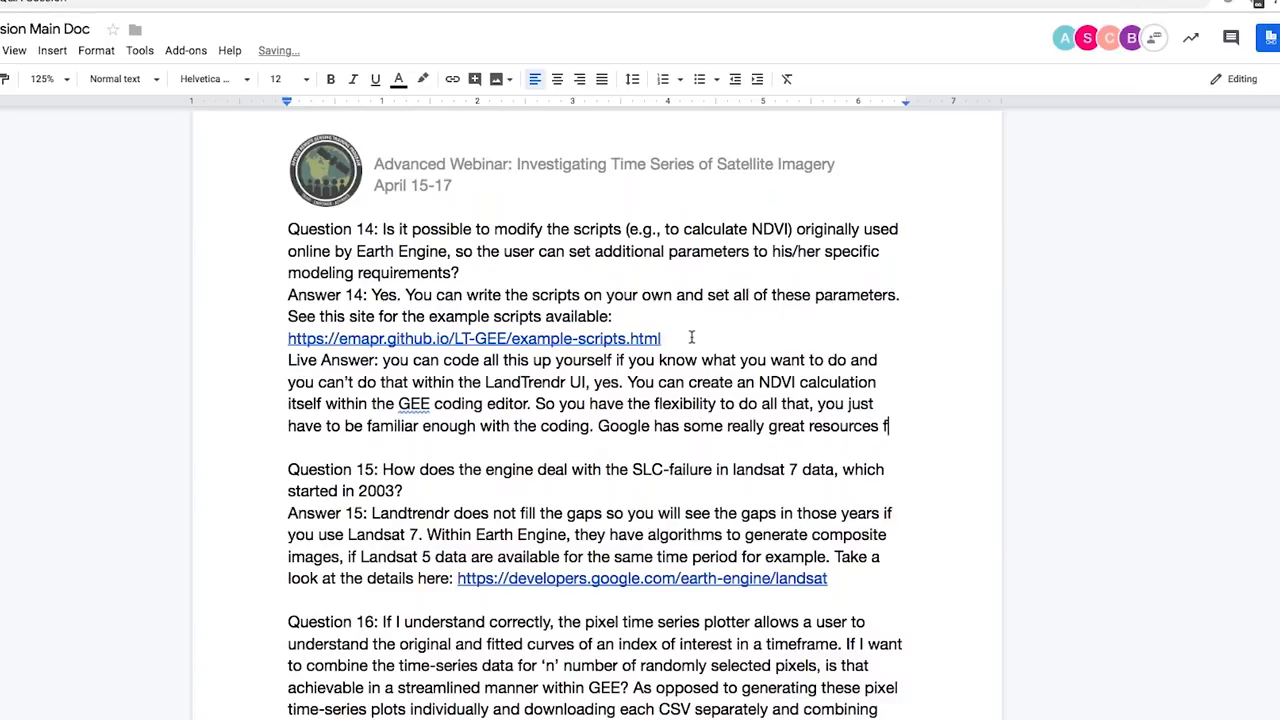
{"action": "key", "text": "ctrl+i"}
{"action": "type", "text": "lot"}
{"action": "key", "text": "ctrl+i"}
{"action": "type", "text": "of example "}
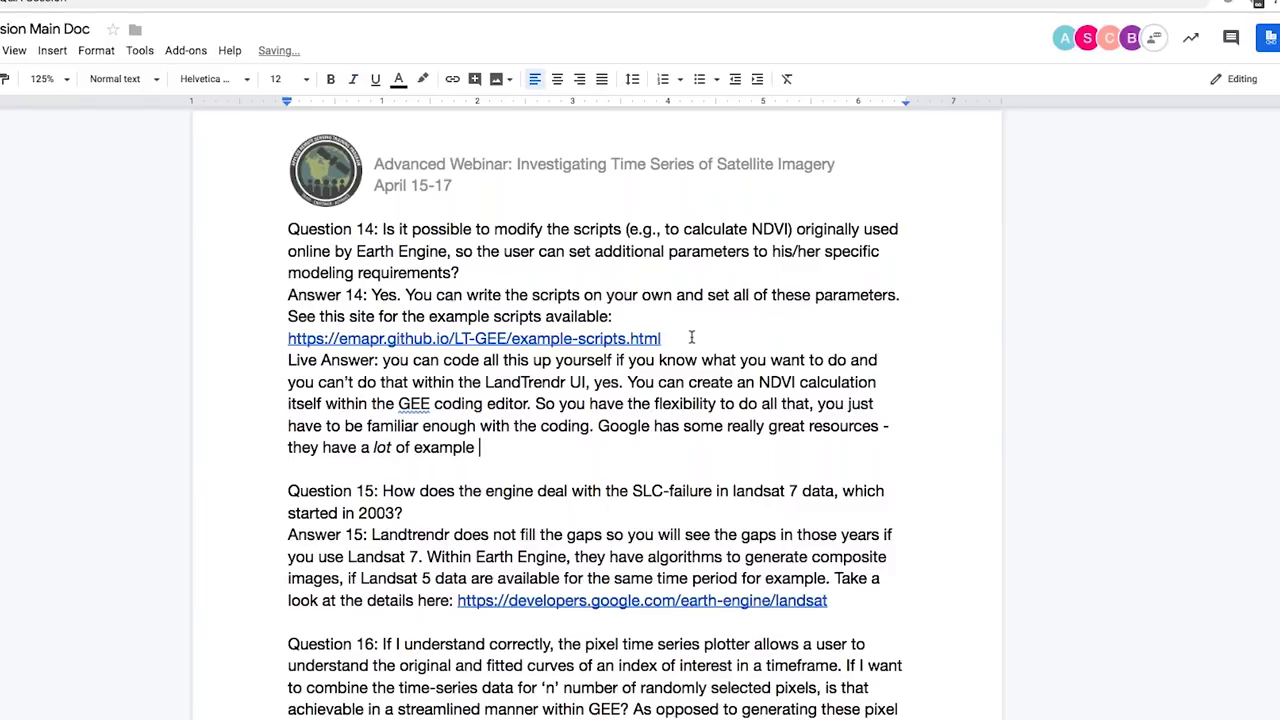
{"action": "type", "text": "scripts on how to do dom"}
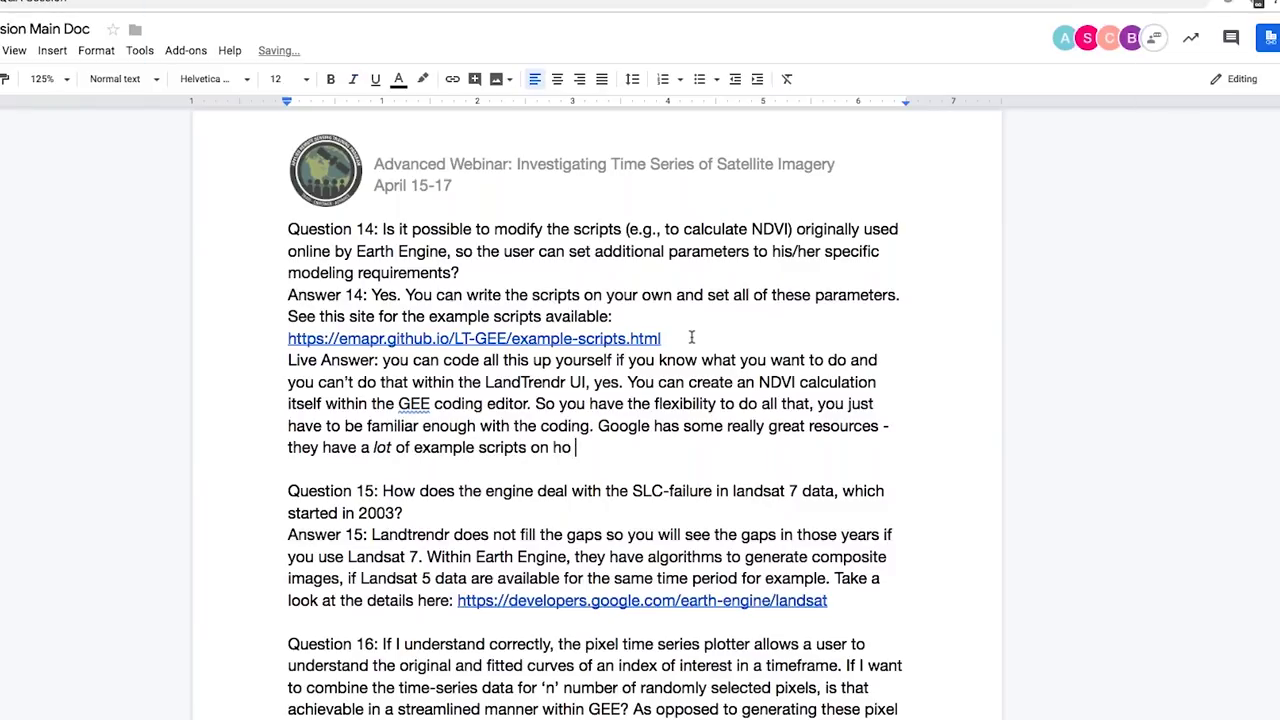
{"action": "key", "text": "BackSpace"}
{"action": "key", "text": "BackSpace"}
{"action": "key", "text": "BackSpace"}
{"action": "type", "text": "some of these things on your own."}
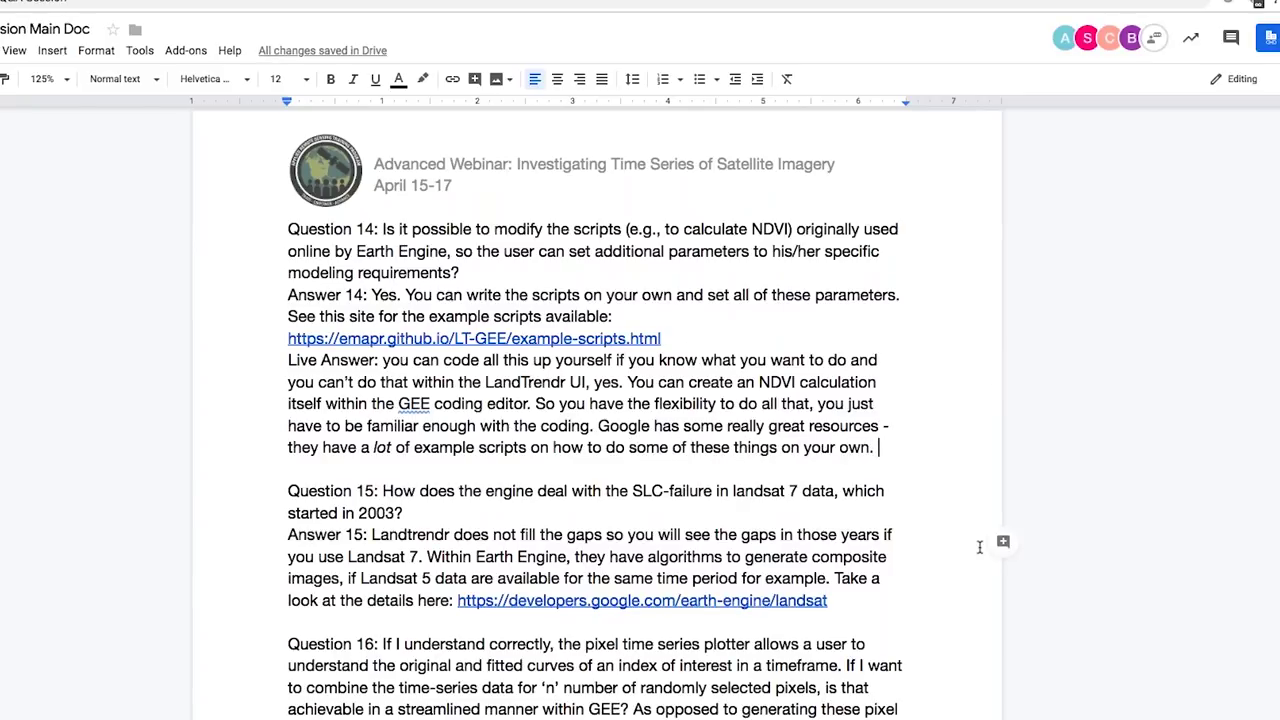
Step: Beneath Answer 15, add "Live Answer: For those of you familiar with the Landsat 7 data - there's this striping where there are large gaps in data."
{"action": "scroll", "coordinate": [977, 546], "scroll_direction": "down", "scroll_amount": 1}
{"action": "left_click", "coordinate": [885, 511]}
{"action": "scroll", "coordinate": [885, 511], "scroll_direction": "down", "scroll_amount": 3}
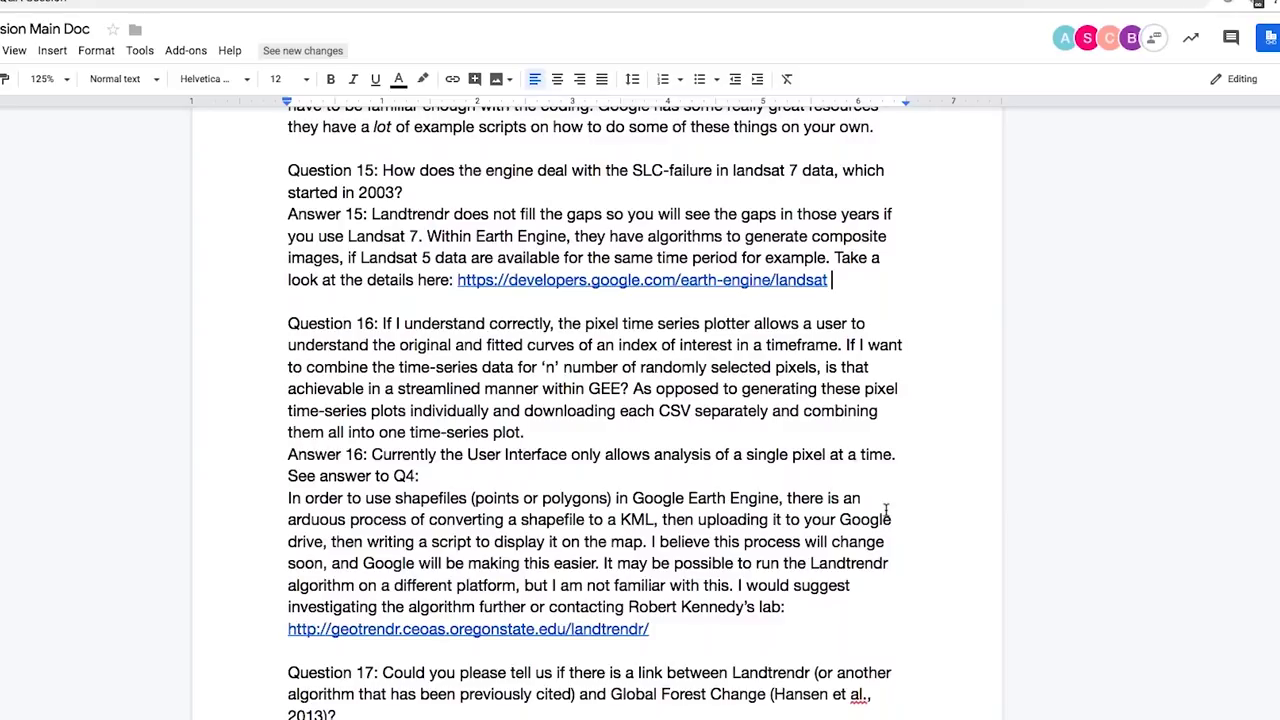
{"action": "type", "text": "'"}
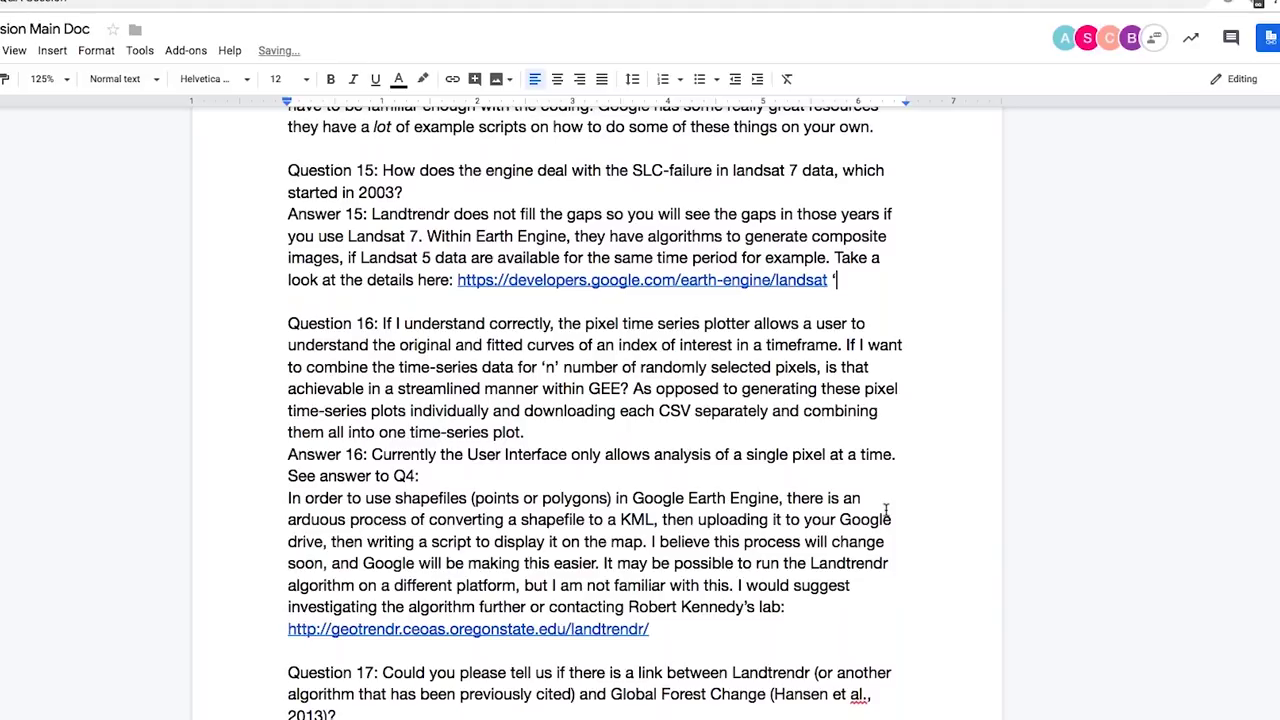
{"action": "key", "text": "Return"}
{"action": "type", "text": "Live Answ"}
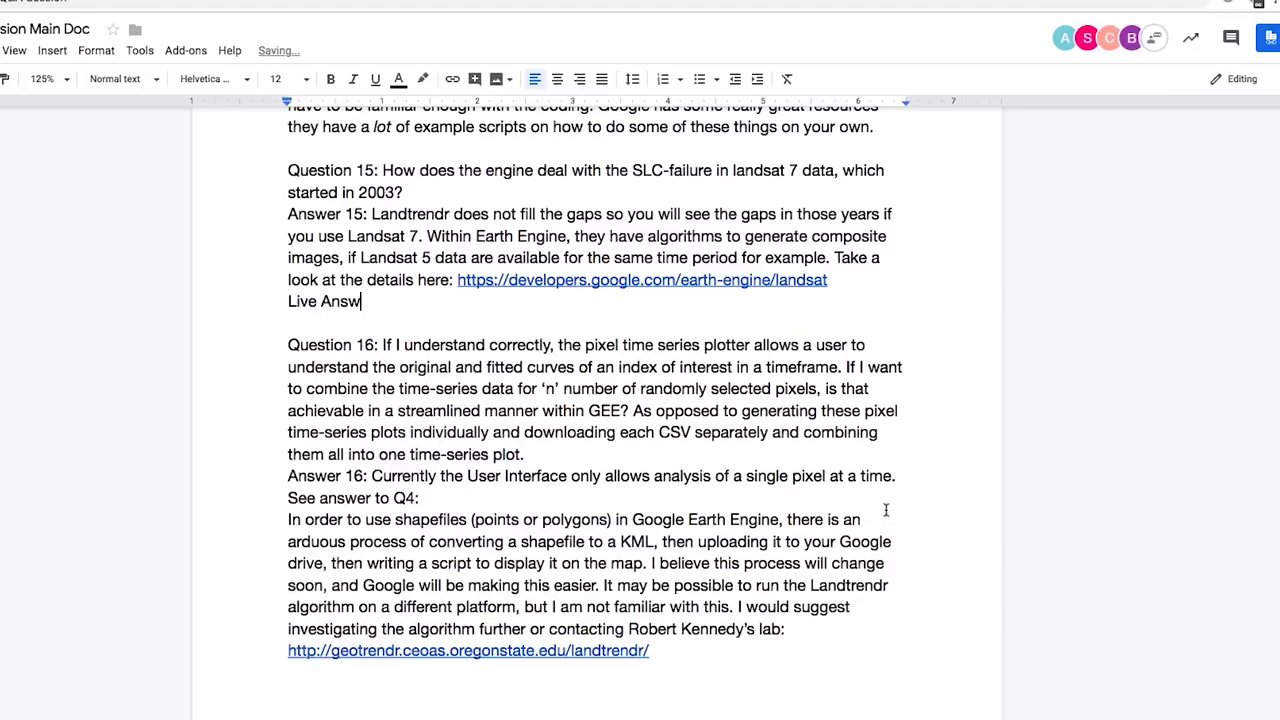
{"action": "type", "text": "er: For those of you familiar, wi"}
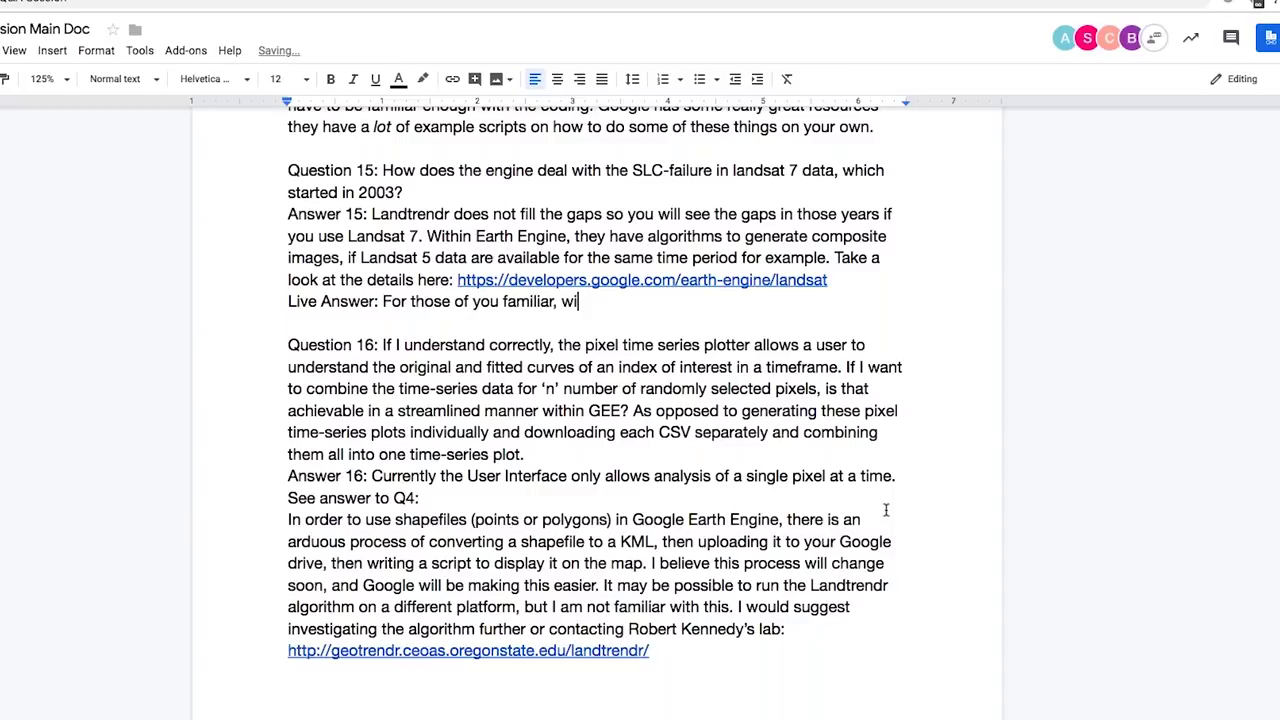
{"action": "type", "text": "th the Landsat 7 da"}
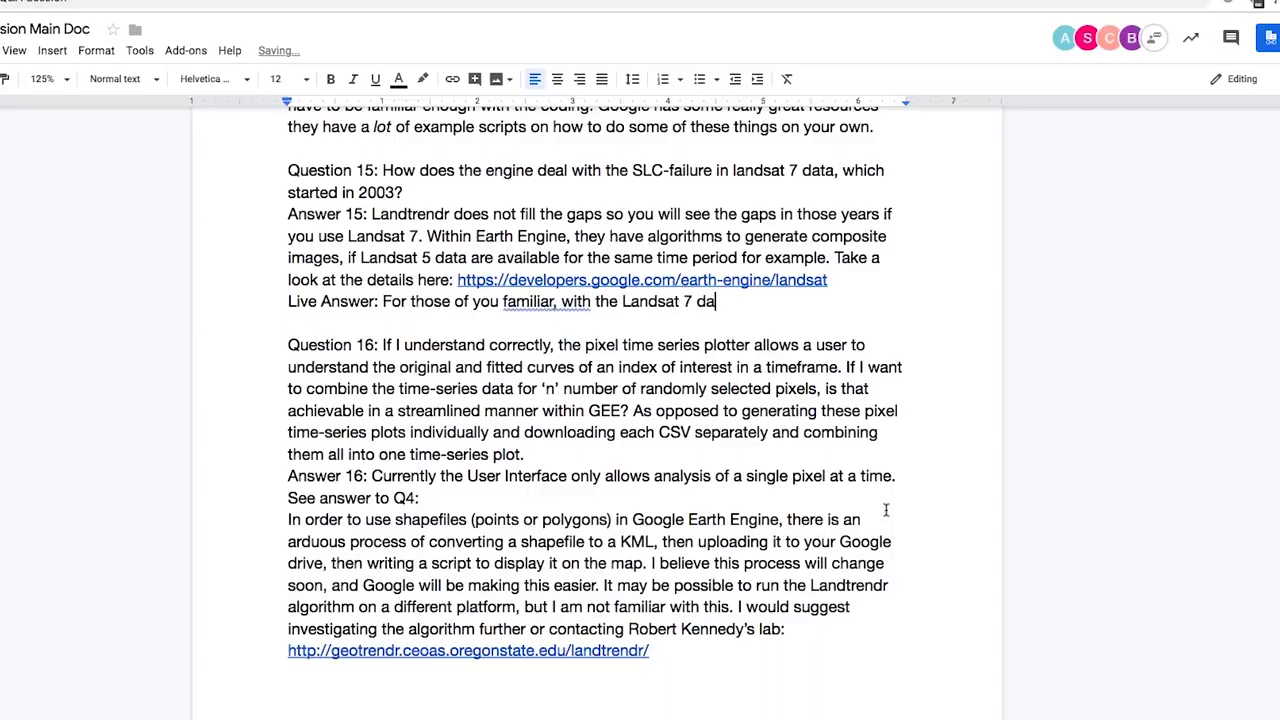
{"action": "type", "text": "ta - there's this trri"}
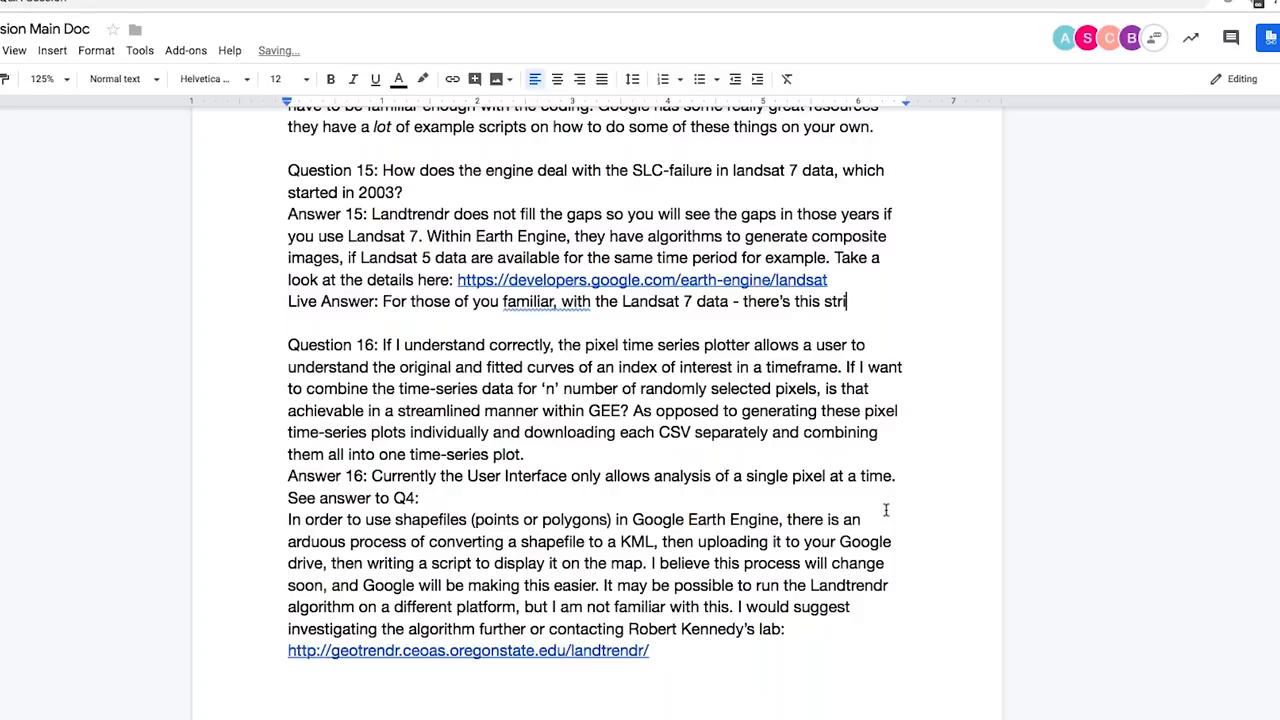
{"action": "type", "text": "ping where there are large gaps in data."}
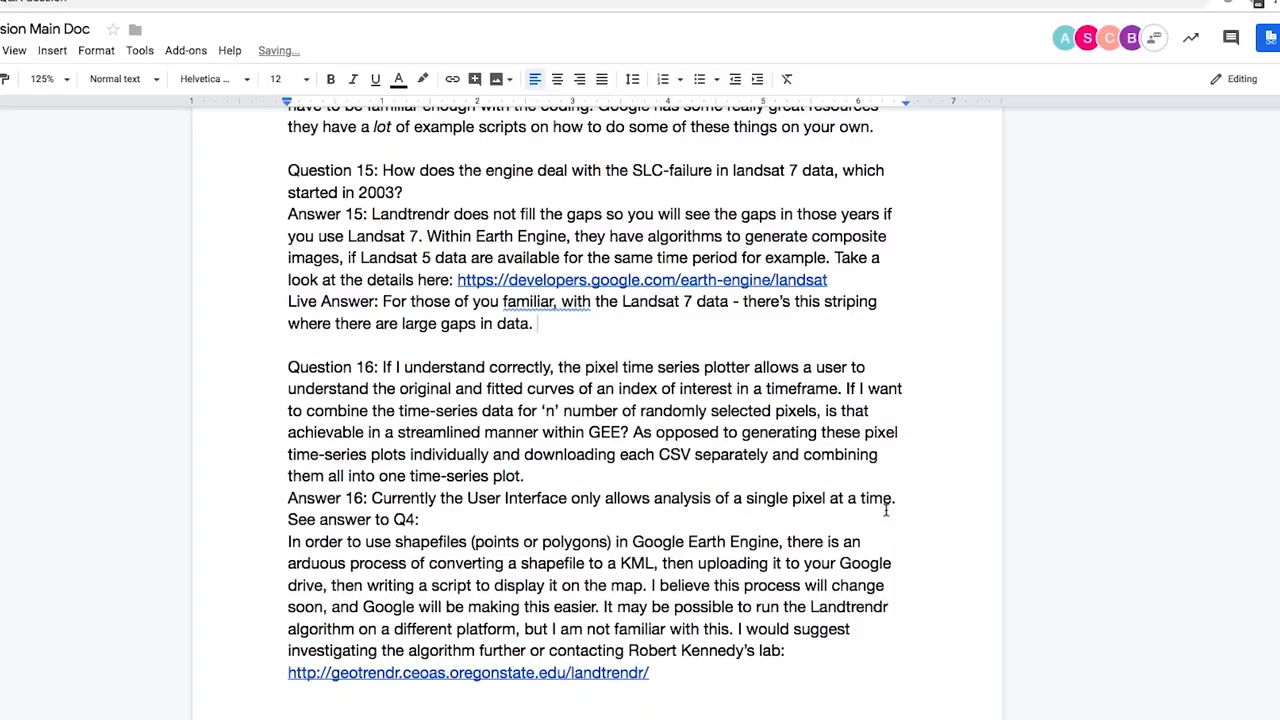
{"action": "key", "text": "Up"}
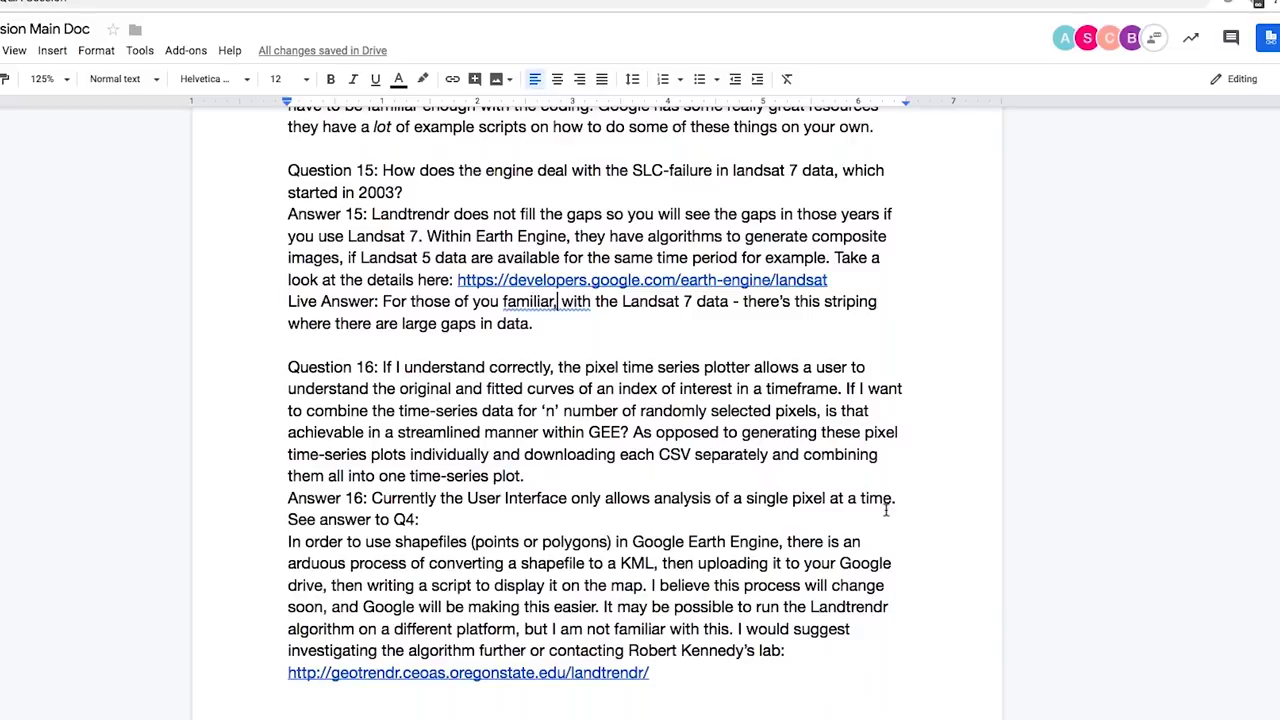
{"action": "key", "text": "Delete"}
Step: Continue Question 15's live answer with "Within LandTrendr - the algorithm will not fill the gaps. Within EarthEngine - about the way they create these composite images."
{"action": "key", "text": "Down"}
{"action": "type", "text": "Within LandTrendr - the algorithm will no t fill the gaps. I"}
{"action": "key", "text": "BackSpace"}
{"action": "type", "text": "Within EarthEngine - the"}
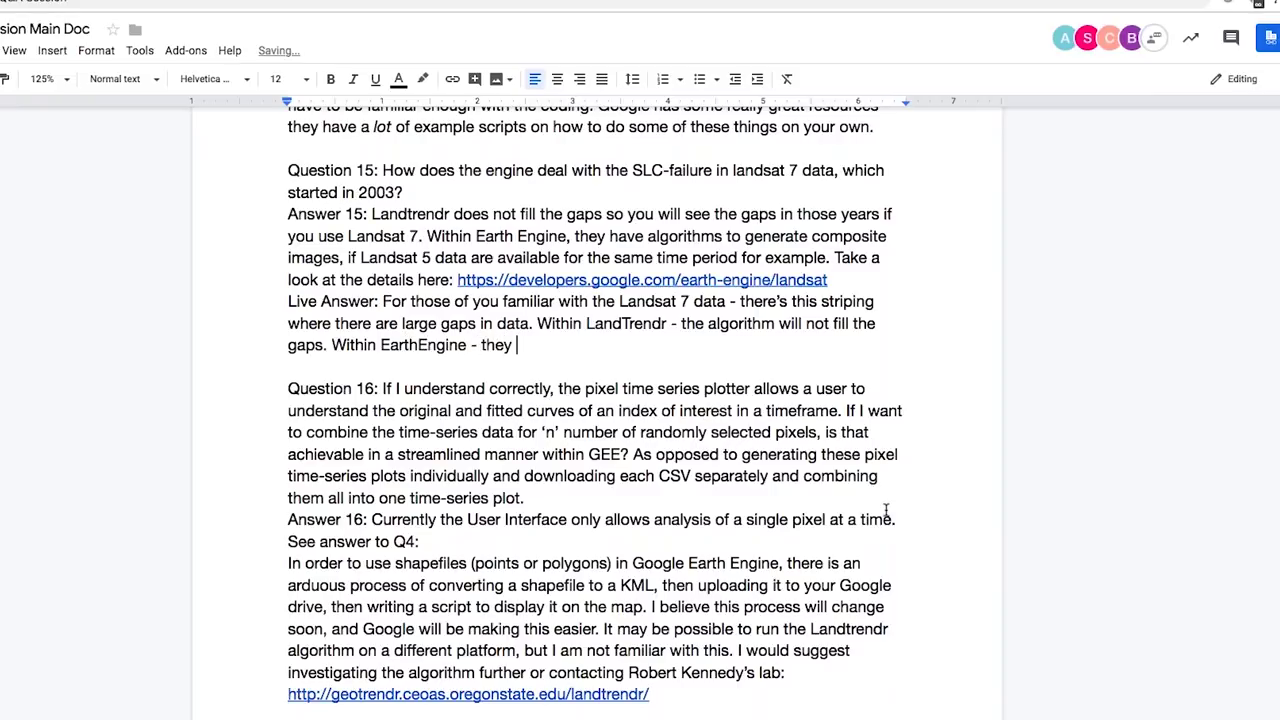
{"action": "key", "text": "BackSpace"}
{"action": "key", "text": "BackSpace"}
{"action": "key", "text": "BackSpace"}
{"action": "key", "text": "BackSpace"}
{"action": "type", "text": "about the way they create these composite images. "}
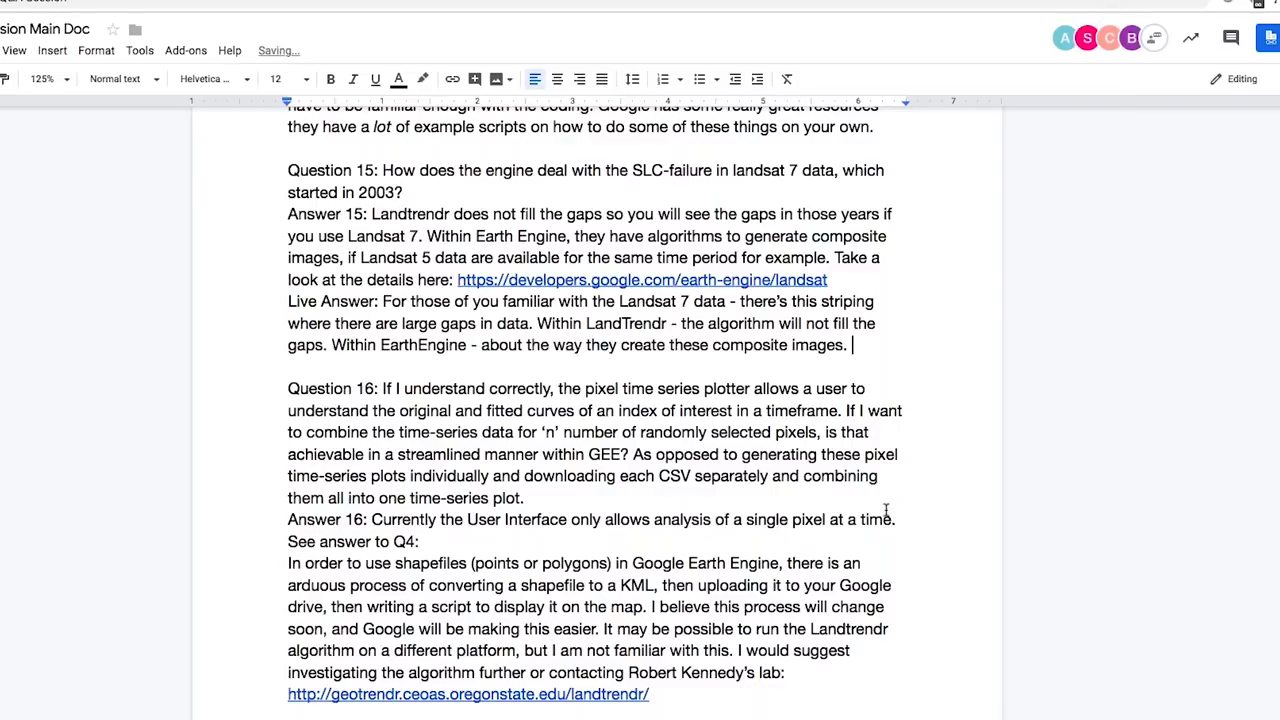
Step: Continue the answer with "If you are, e.g., looking at a time period where you only have Landsat 7 data, you're not pulling from Landsat 5 data"
{"action": "type", "text": "If you are, e.g.,"}
{"action": "type", "text": " looking at a ti"}
{"action": "type", "text": "me period where you onl"}
{"action": "type", "text": "y have Ladn"}
{"action": "key", "text": "BackSpace"}
{"action": "key", "text": "BackSpace"}
{"action": "type", "text": "ndsat 7 data, you're not pulling from Landsat 7"}
{"action": "key", "text": "BackSpace"}
{"action": "type", "text": "4 d"}
{"action": "key", "text": "BackSpace"}
{"action": "key", "text": "BackSpace"}
{"action": "key", "text": "BackSpace"}
{"action": "type", "text": "5 data a"}
{"action": "key", "text": "BackSpace"}
Step: Continue with "or you don't have Landsat 8, you'll just see the missing data gaps. But EE does try to do its best to make no-missing-data composites."
{"action": "type", "text": "or you don't have Land"}
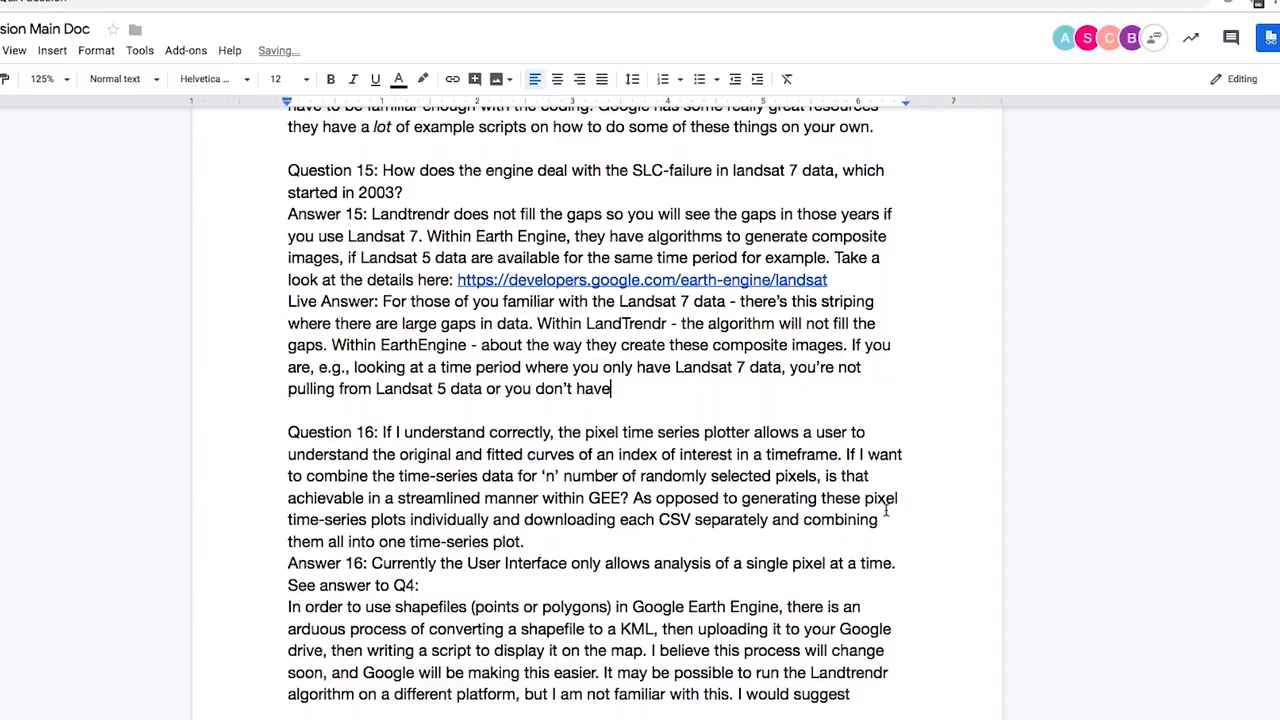
{"action": "type", "text": "sat 8, you'll just s"}
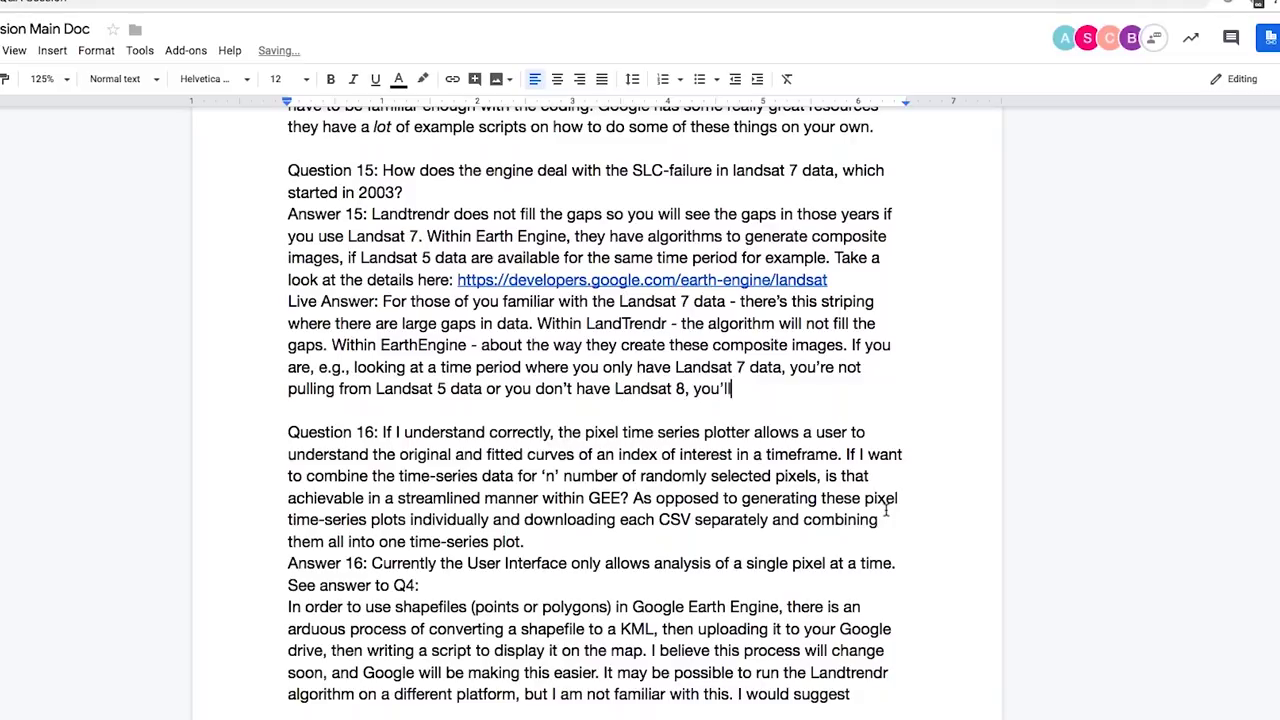
{"action": "type", "text": "ee the missing da"}
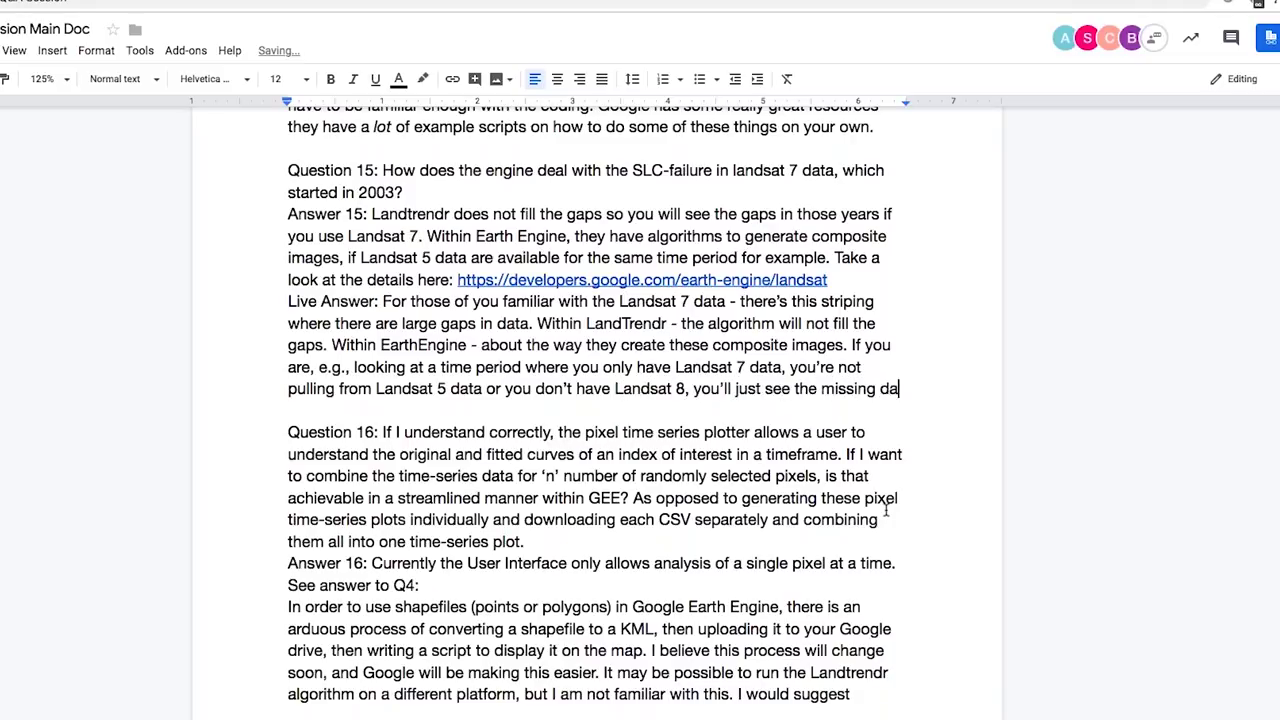
{"action": "type", "text": "ta gaps. But EE"}
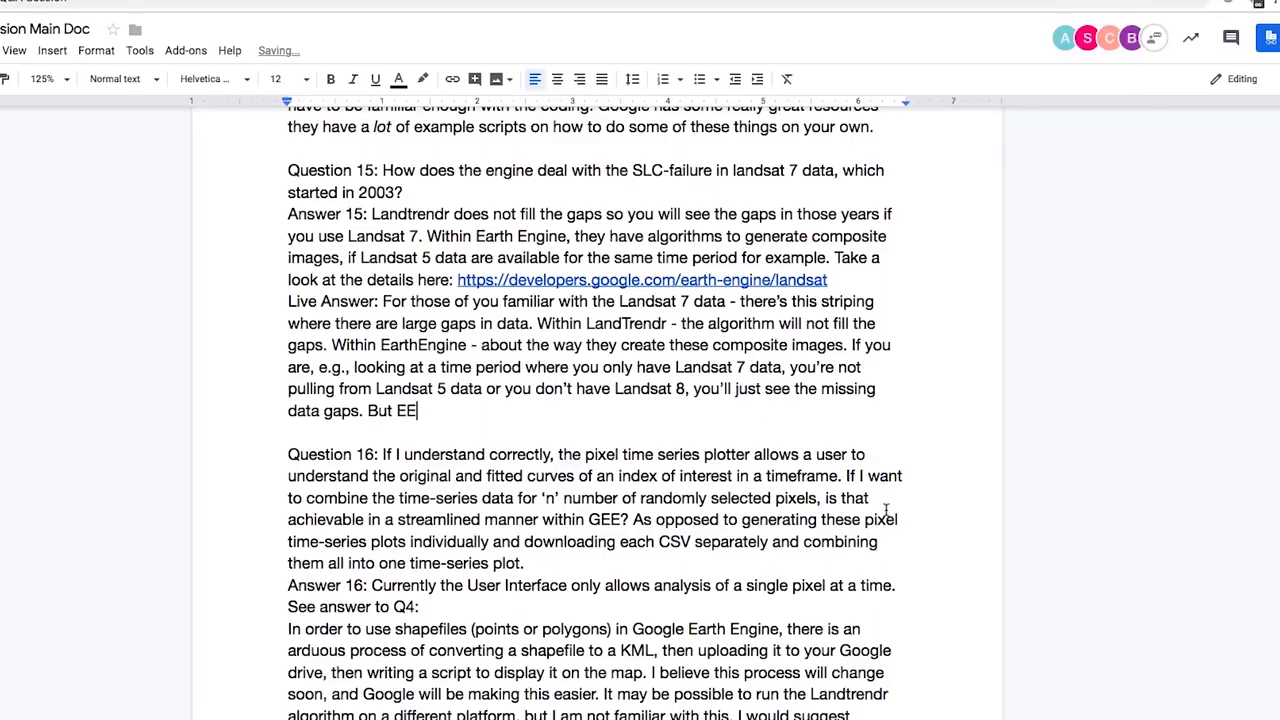
{"action": "type", "text": " does try to do its best to make no-missing-data composites. Aga"}
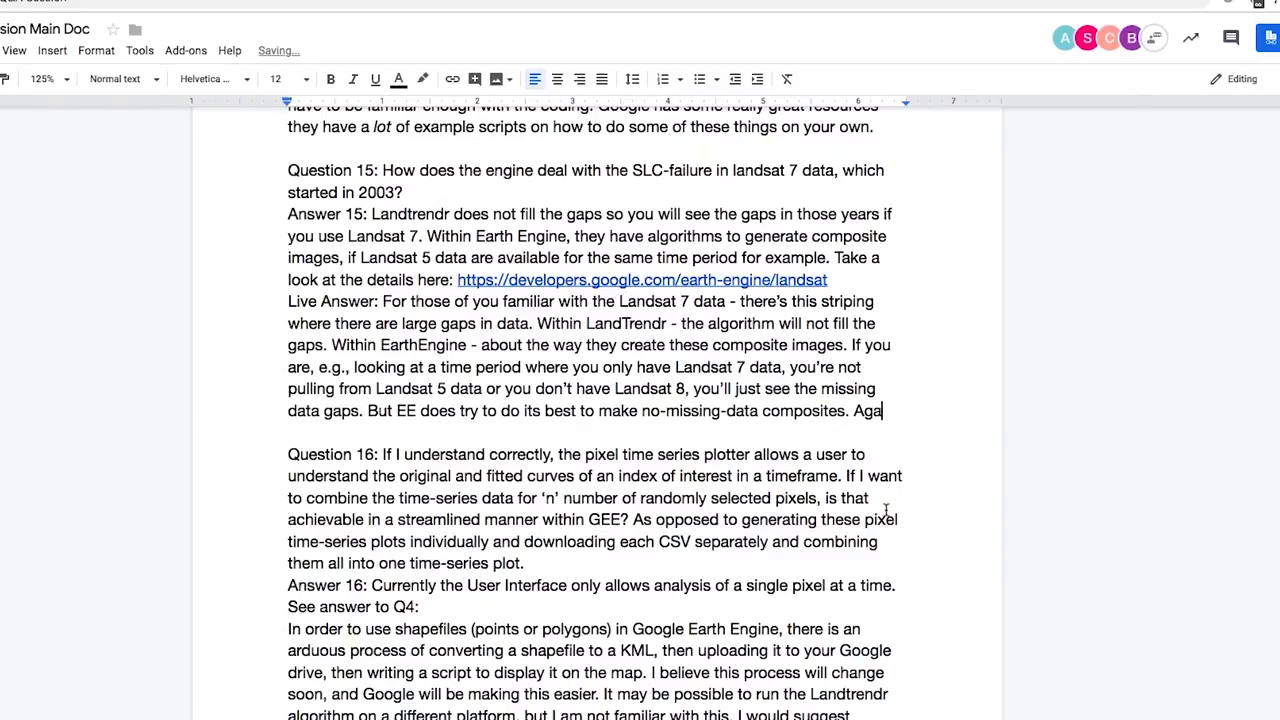
Step: Add "Again, for reference, we have a link to the algorithms they use to create those composite images." to Question 15's live answer
{"action": "type", "text": "in, for reference, we ha"}
{"action": "type", "text": "ve a link to the algori"}
{"action": "type", "text": "thms they use to cr"}
{"action": "type", "text": "eate those composite ima"}
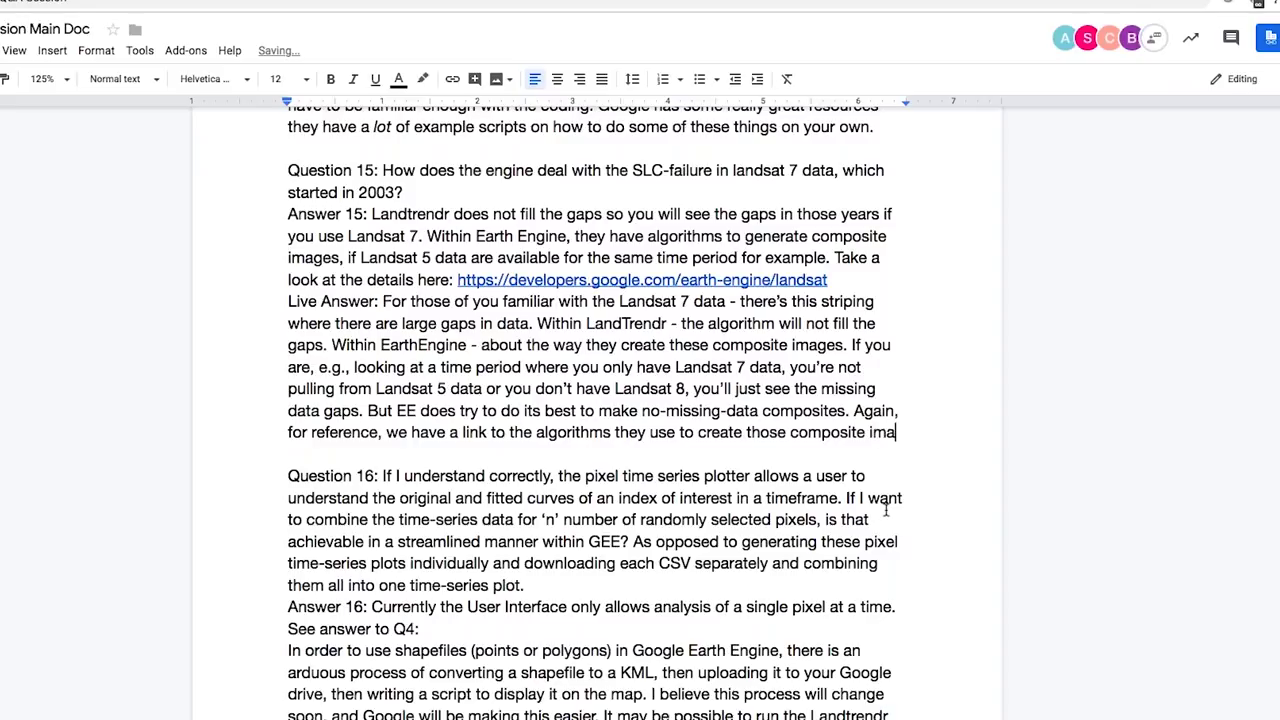
Step: Close Question 15's live answer with "So, take a look at that. (Also, happy 20th birthday to Landsat 7!)"
{"action": "type", "text": "ges. So, t"}
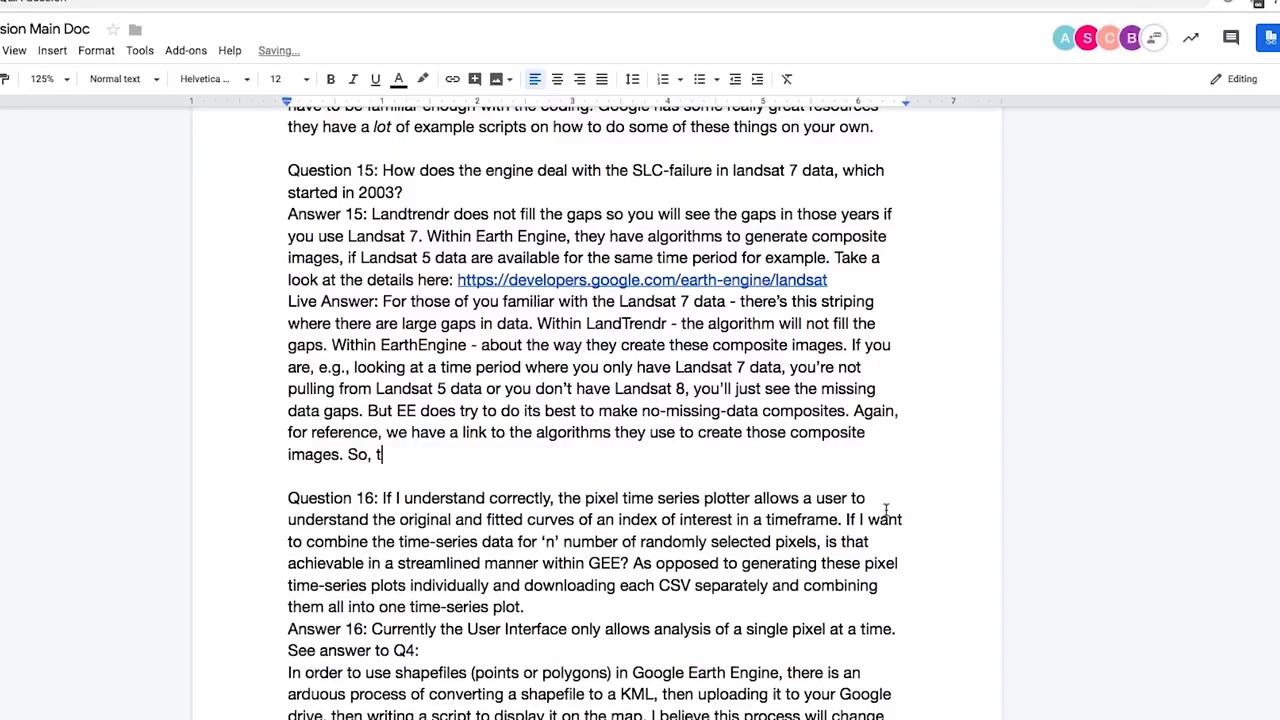
{"action": "type", "text": "ake a look at that. (Also"}
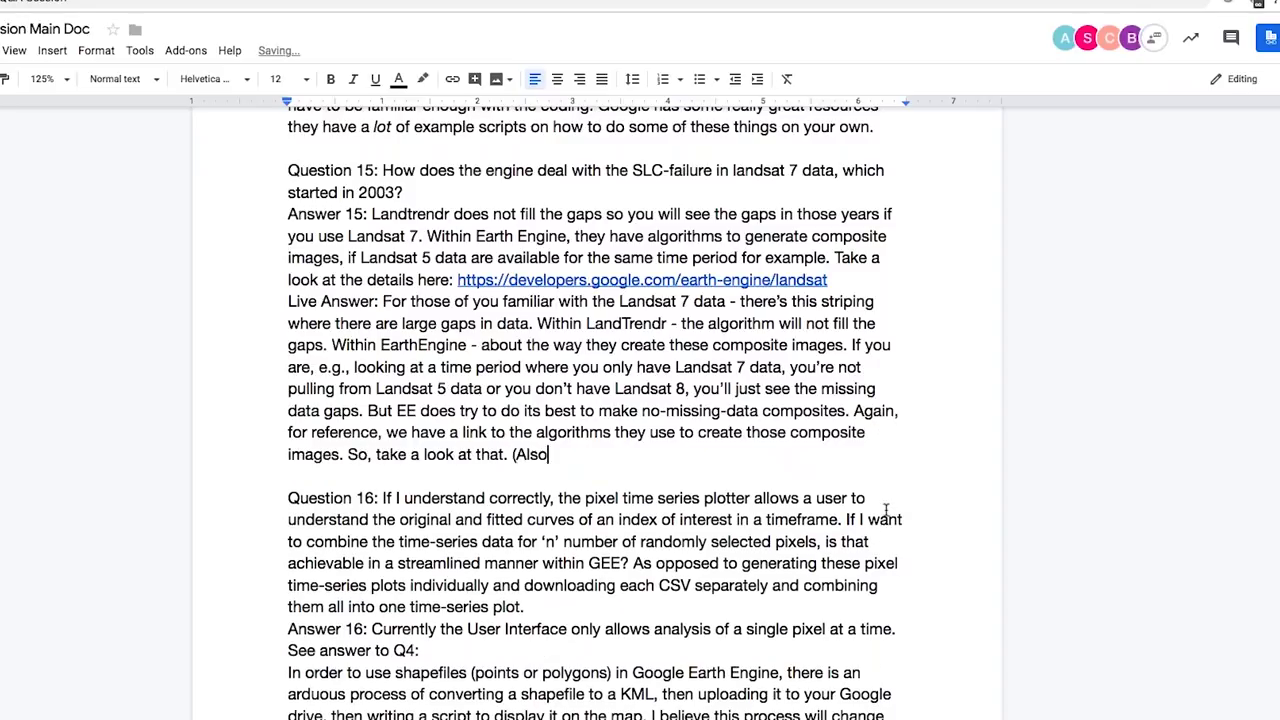
{"action": "type", "text": ", happy 20th birthday to Landsat 7!)"}
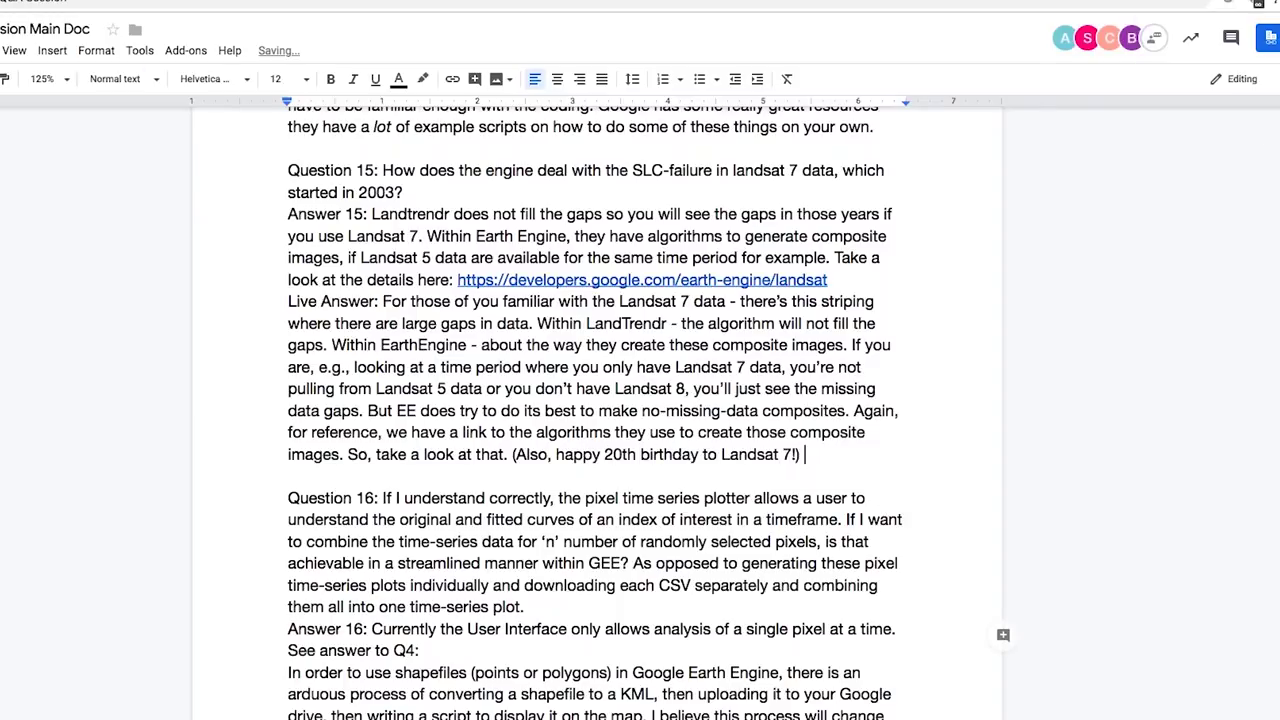
Step: Add a new line beneath the geotrendr link that ends Answer 16, reading "Live Answer:" with single spacing between the words
{"action": "scroll", "coordinate": [690, 385], "scroll_direction": "down", "scroll_amount": 5}
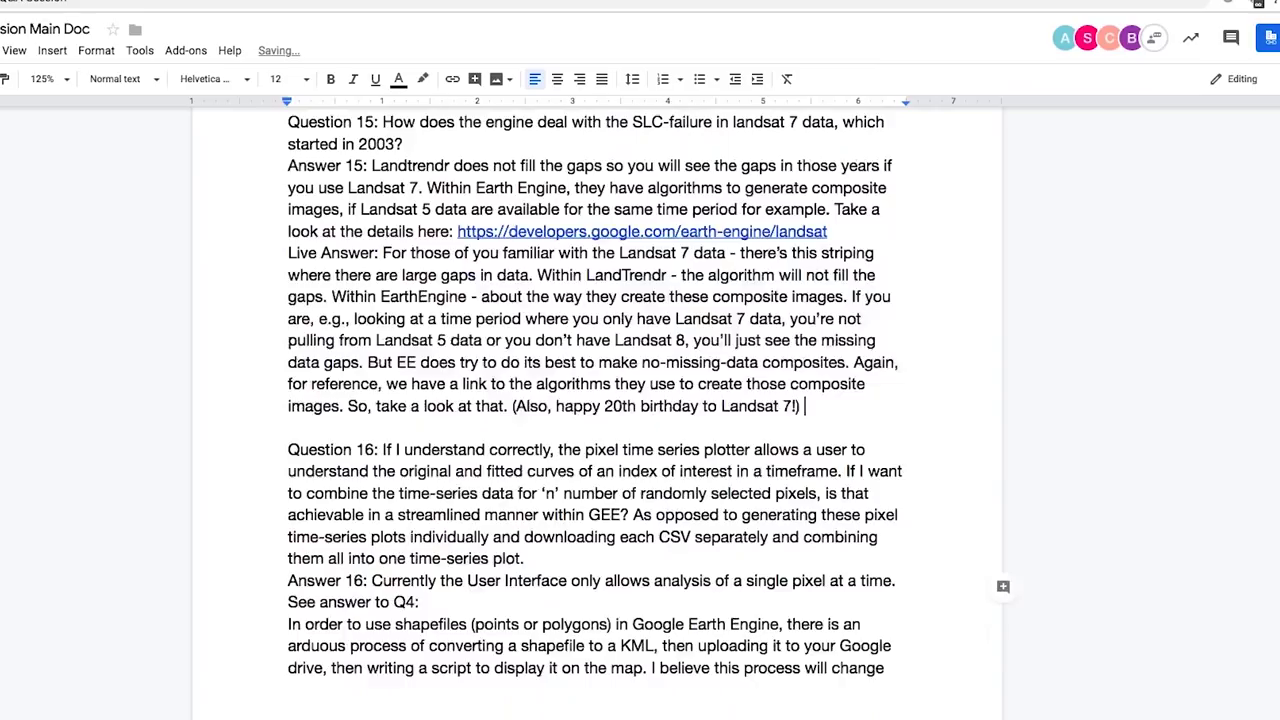
{"action": "scroll", "coordinate": [690, 385], "scroll_direction": "down", "scroll_amount": 1}
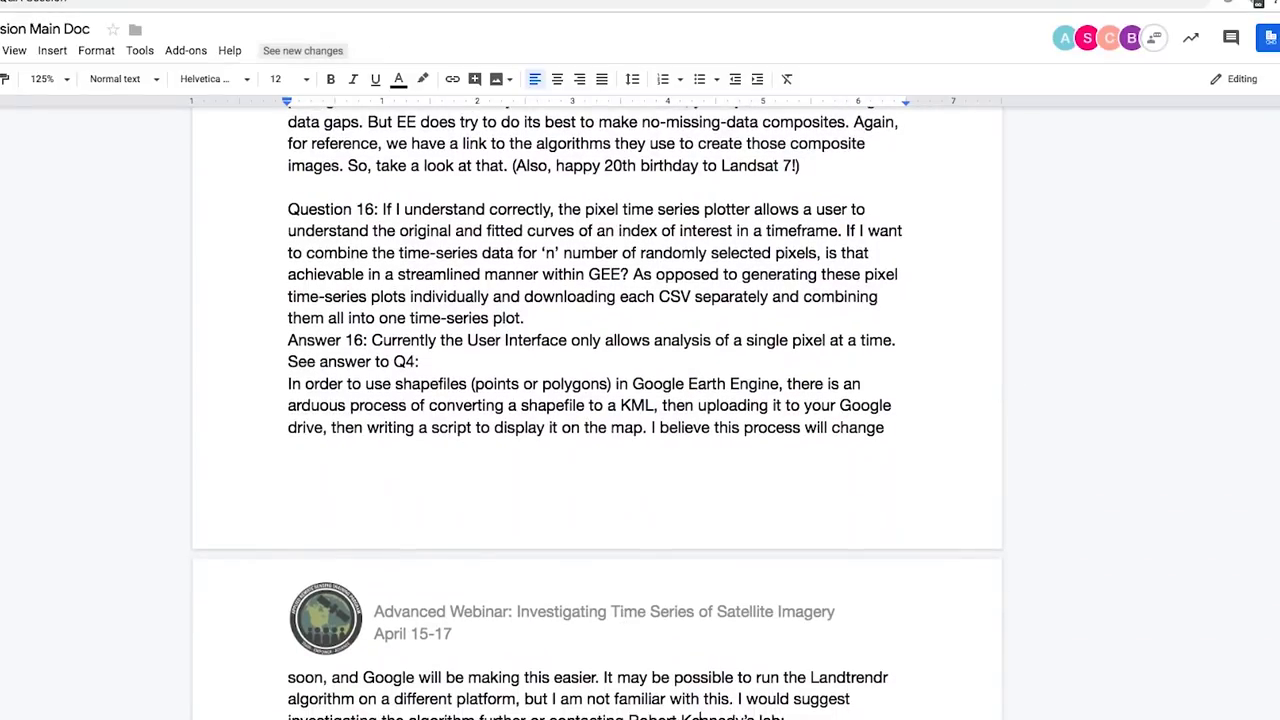
{"action": "scroll", "coordinate": [712, 716], "scroll_direction": "down", "scroll_amount": 2}
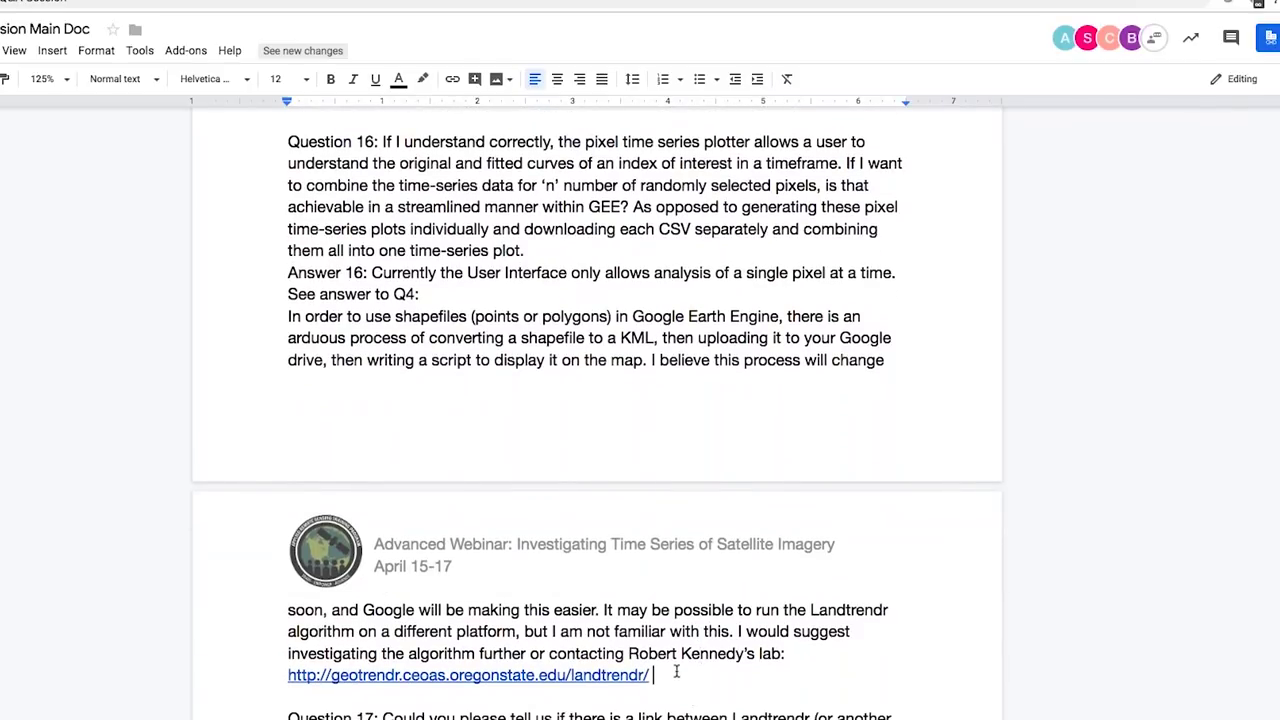
{"action": "left_click", "coordinate": [676, 672]}
{"action": "key", "text": "Return"}
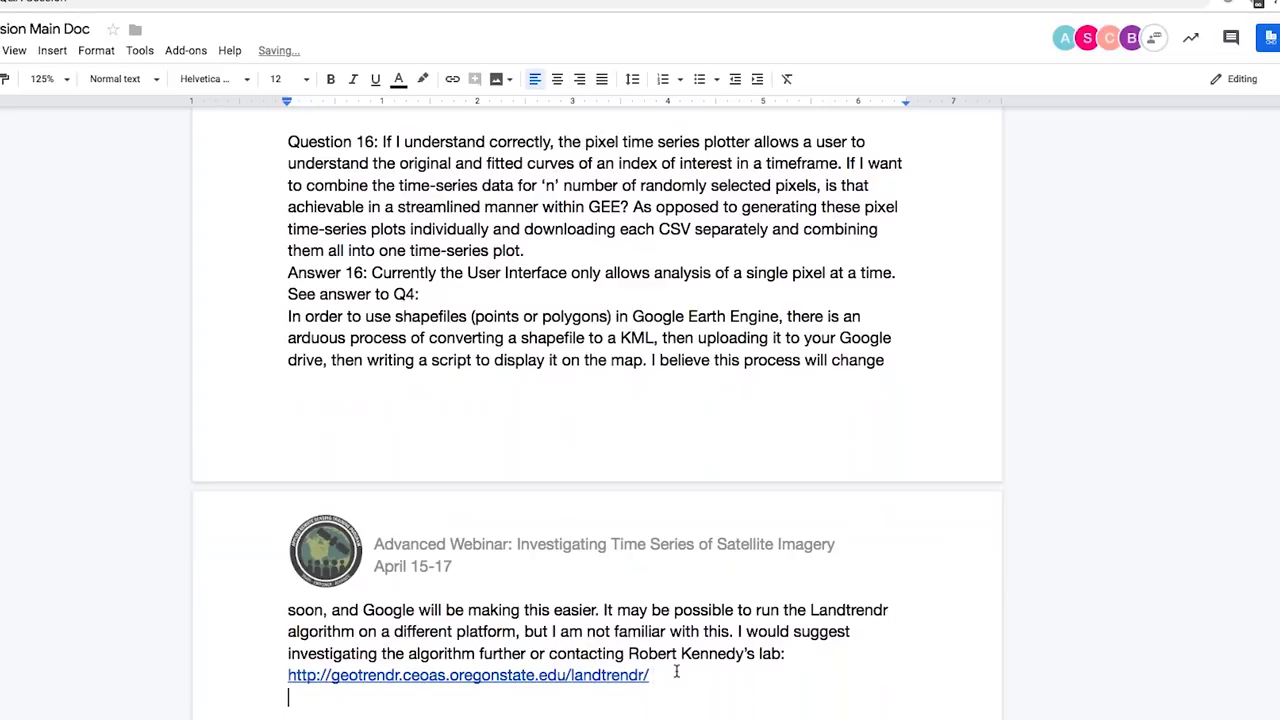
{"action": "type", "text": "Live  Answer:"}
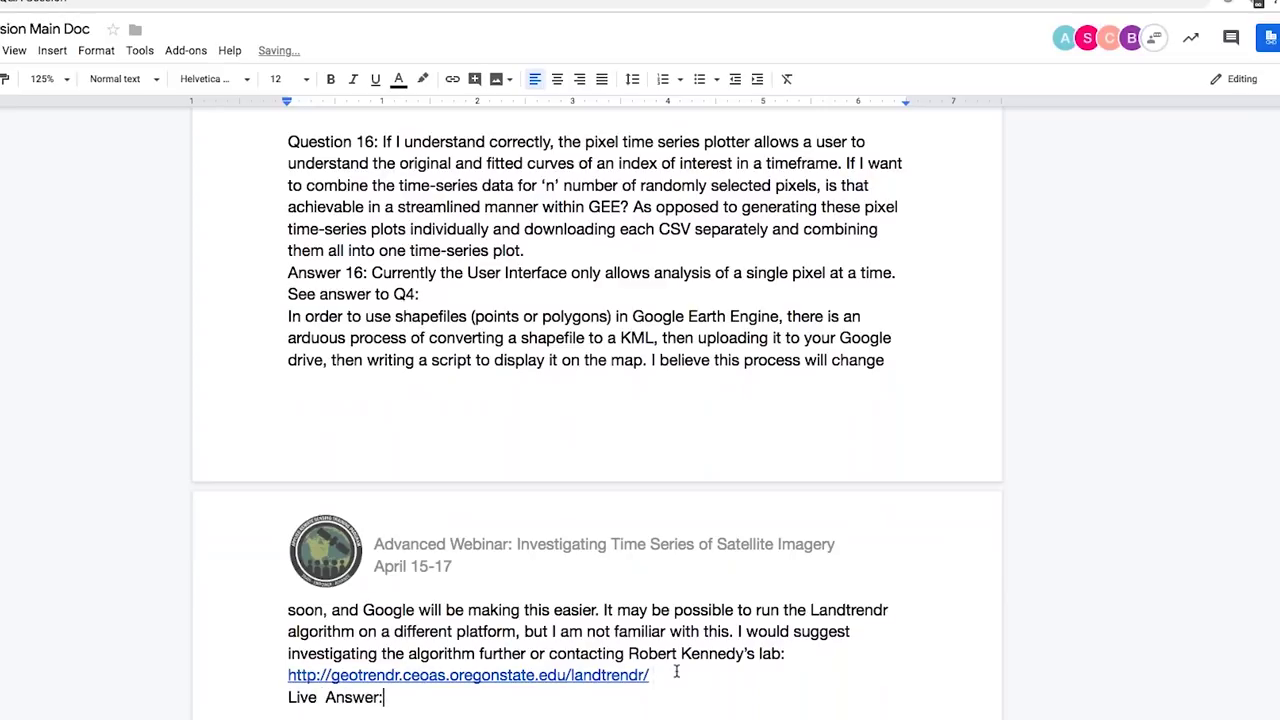
{"action": "key", "text": "BackSpace"}
{"action": "double_click", "coordinate": [399, 696]}
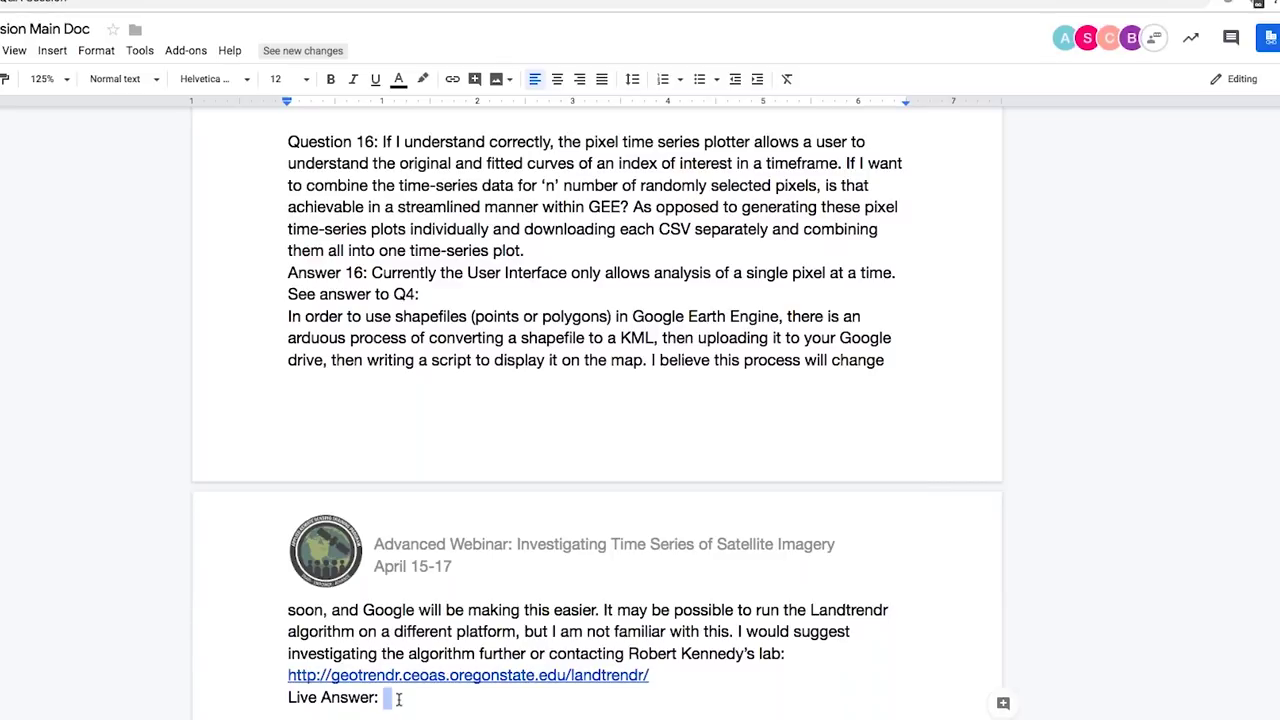
Step: Start Question 16's live answer with "The short answer is no - not within the UI. Take a look at the answer to Q4 for more specifics about that."
{"action": "left_click", "coordinate": [398, 699]}
{"action": "type", "text": "The short a"}
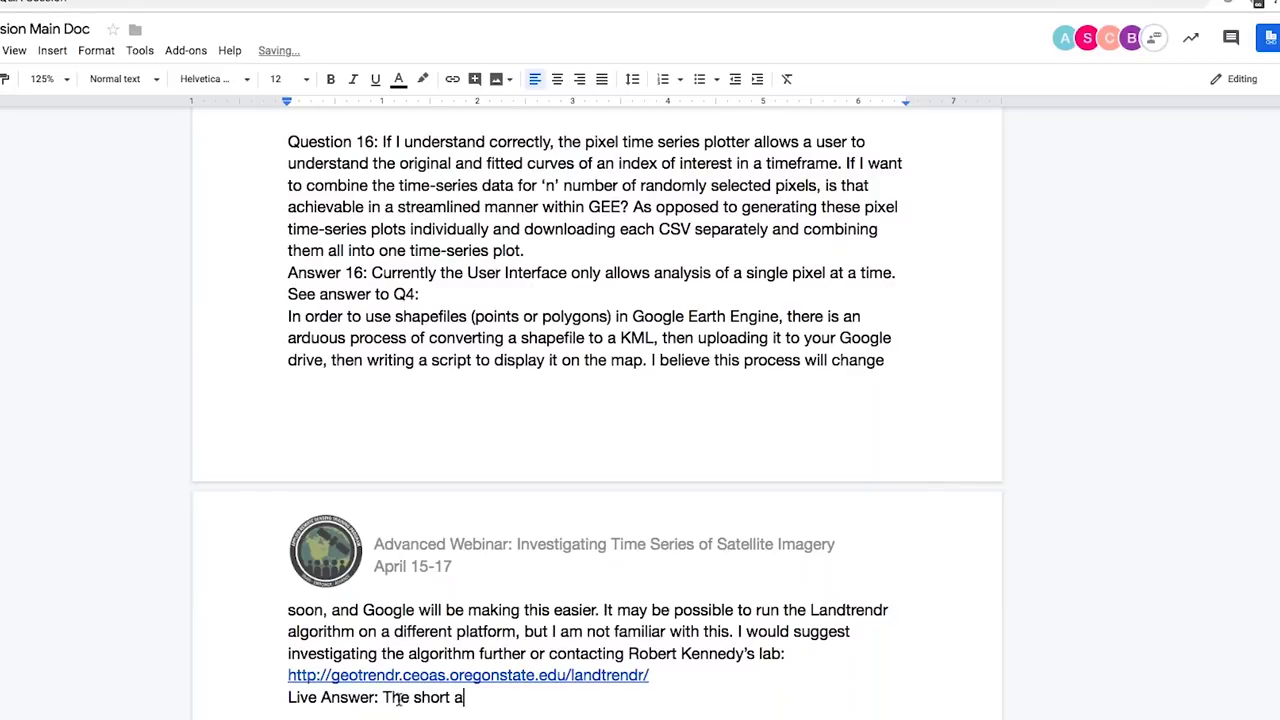
{"action": "type", "text": "nswer is no - not within the UI."}
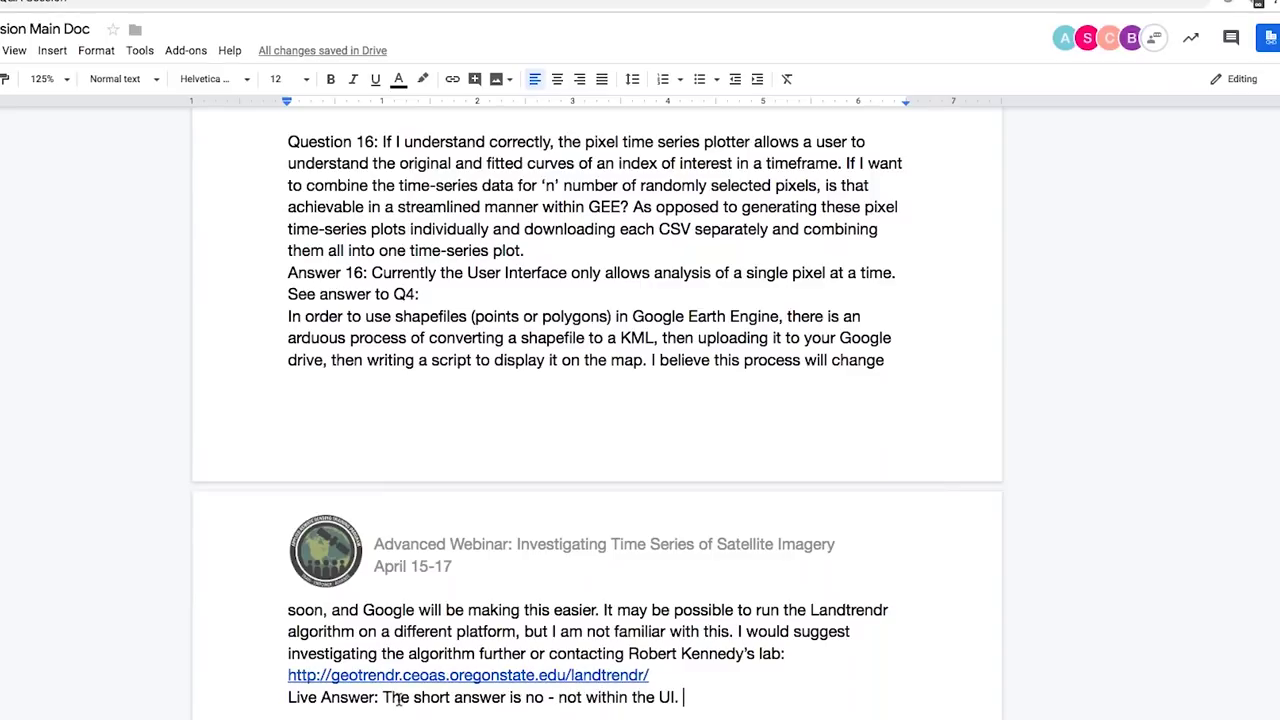
{"action": "type", "text": " You have to take"}
{"action": "key", "text": "ctrl+shift+Left"}
{"action": "key", "text": "ctrl+shift+Left"}
{"action": "key", "text": "ctrl+shift+Left"}
{"action": "key", "text": "ctrl+shift+Left"}
{"action": "type", "text": "Take a o"}
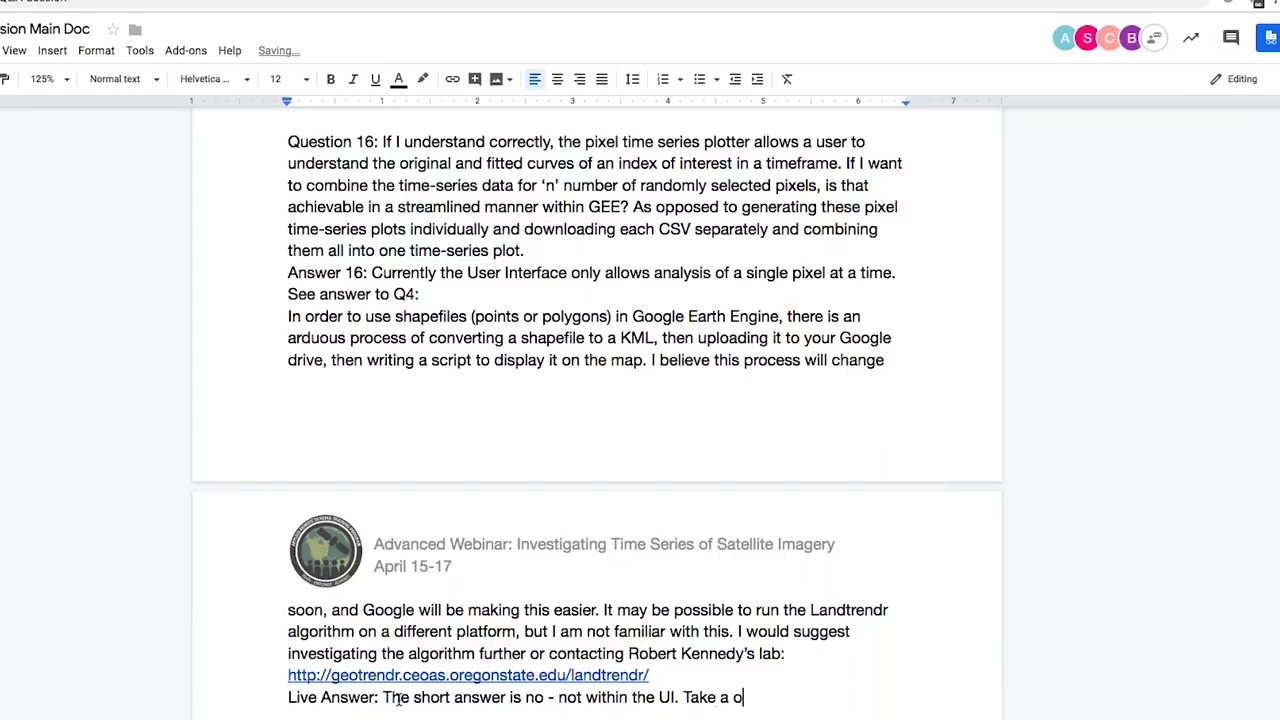
{"action": "type", "text": "ook at the answer to Q"}
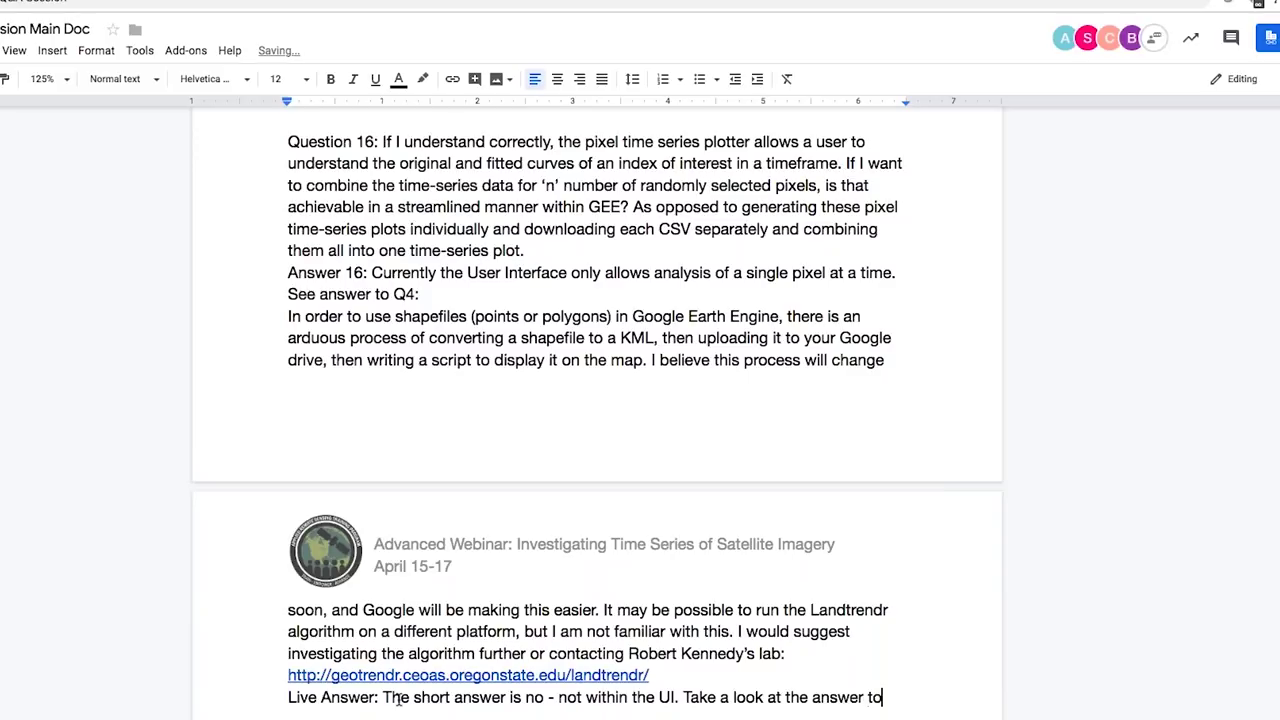
{"action": "type", "text": "4 for more specifics about that. I really"}
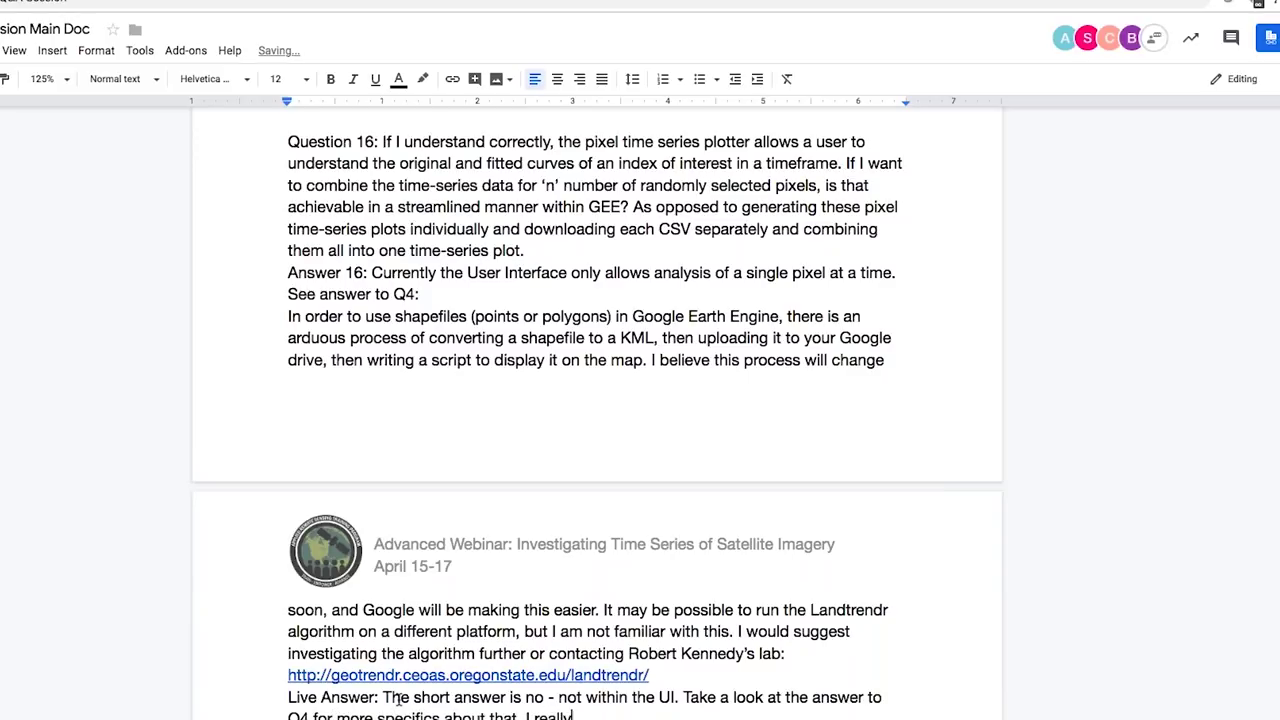
Step: Continue with "I really do think this change will be happening soon. I'm not - I don't have the insight into Google, so that's something they'll be working on."
{"action": "type", "text": " do think this change will"}
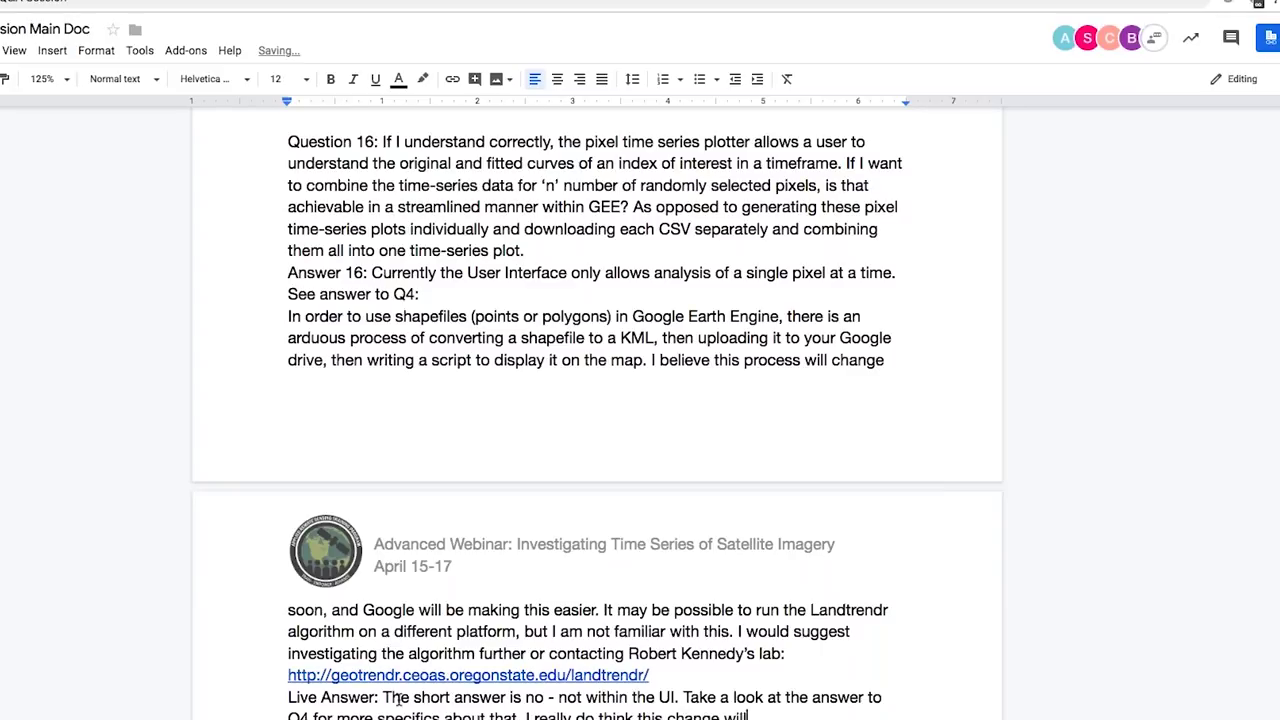
{"action": "type", "text": " be happening soon. I"}
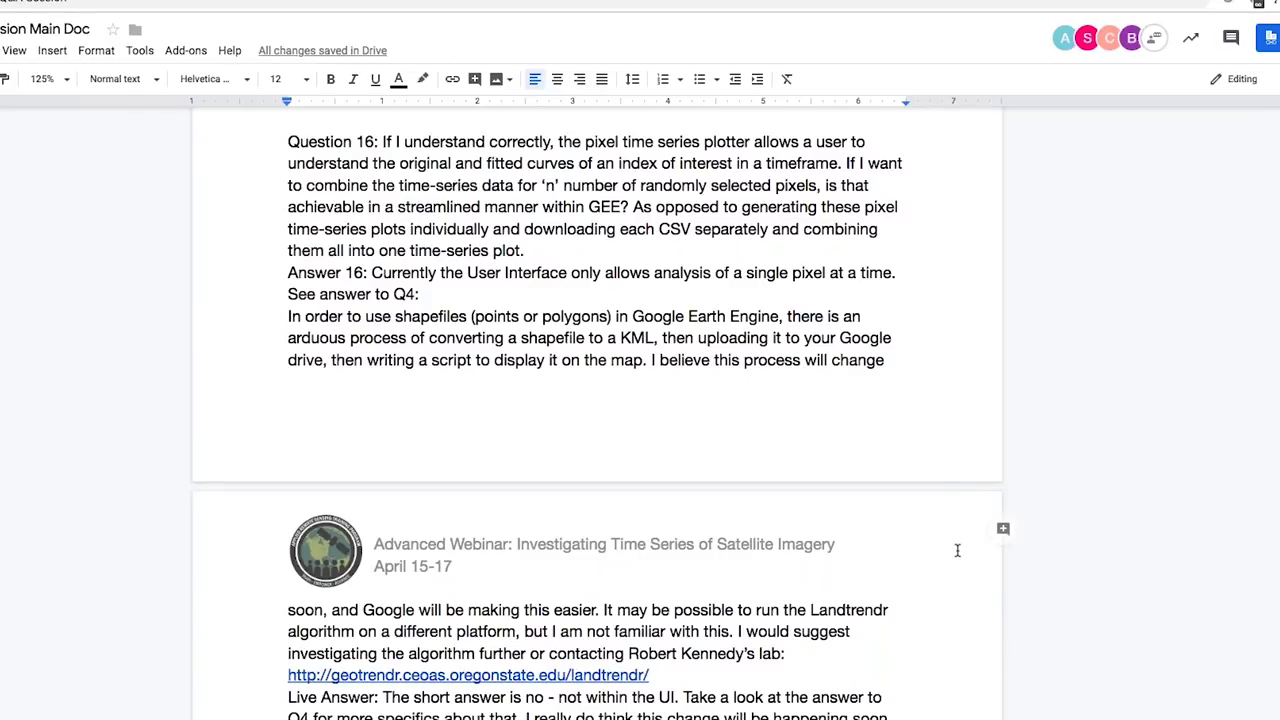
{"action": "scroll", "coordinate": [957, 550], "scroll_direction": "down", "scroll_amount": 5}
{"action": "key", "text": "Return"}
Step: Add "But again if you are interested in that area analysis, there are other tools for doing that." to Question 16's live answer
{"action": "type", "text": "B"}
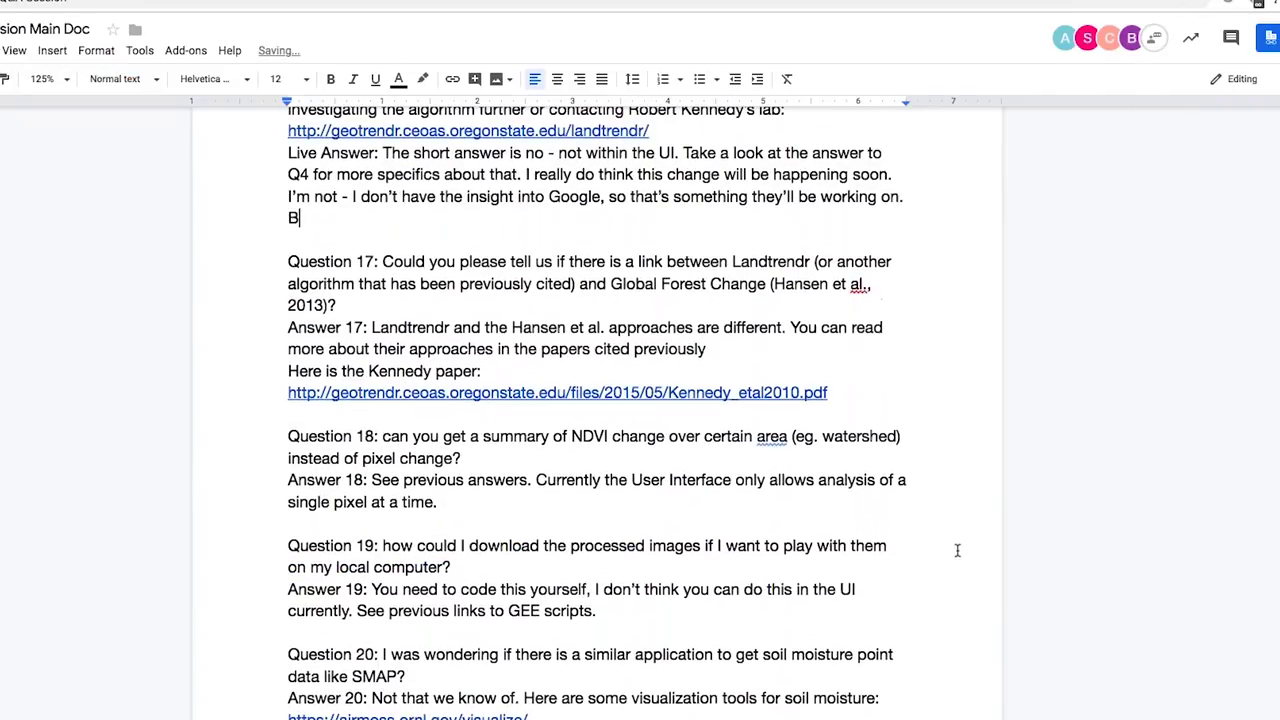
{"action": "type", "text": "ut again if you are inte"}
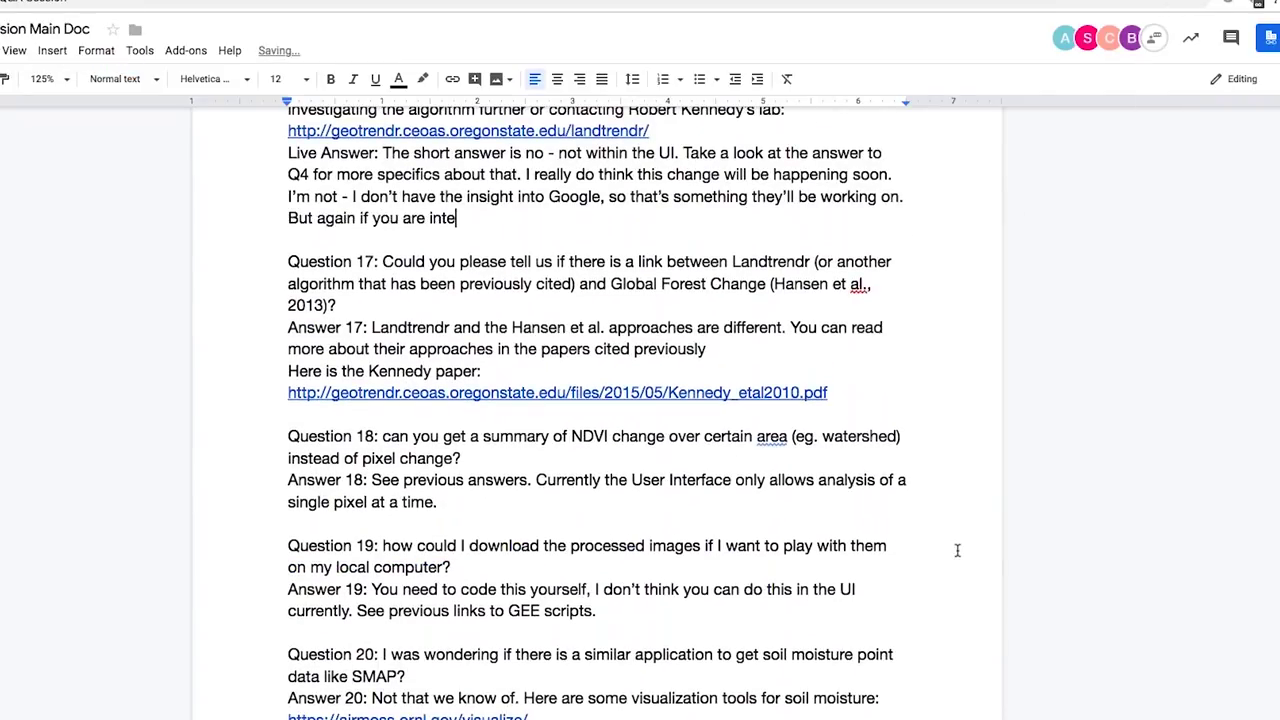
{"action": "type", "text": "rested in that area analysis, there are othe"}
{"action": "type", "text": "r tools for doing that. We"}
Step: Finish Question 16's live answer with "We talked about AppEEARS last session, and there are other packages and tools for doing this within other software as well."
{"action": "type", "text": " talked about AppEEAR"}
{"action": "type", "text": "S last session"}
{"action": "type", "text": ", and there are other"}
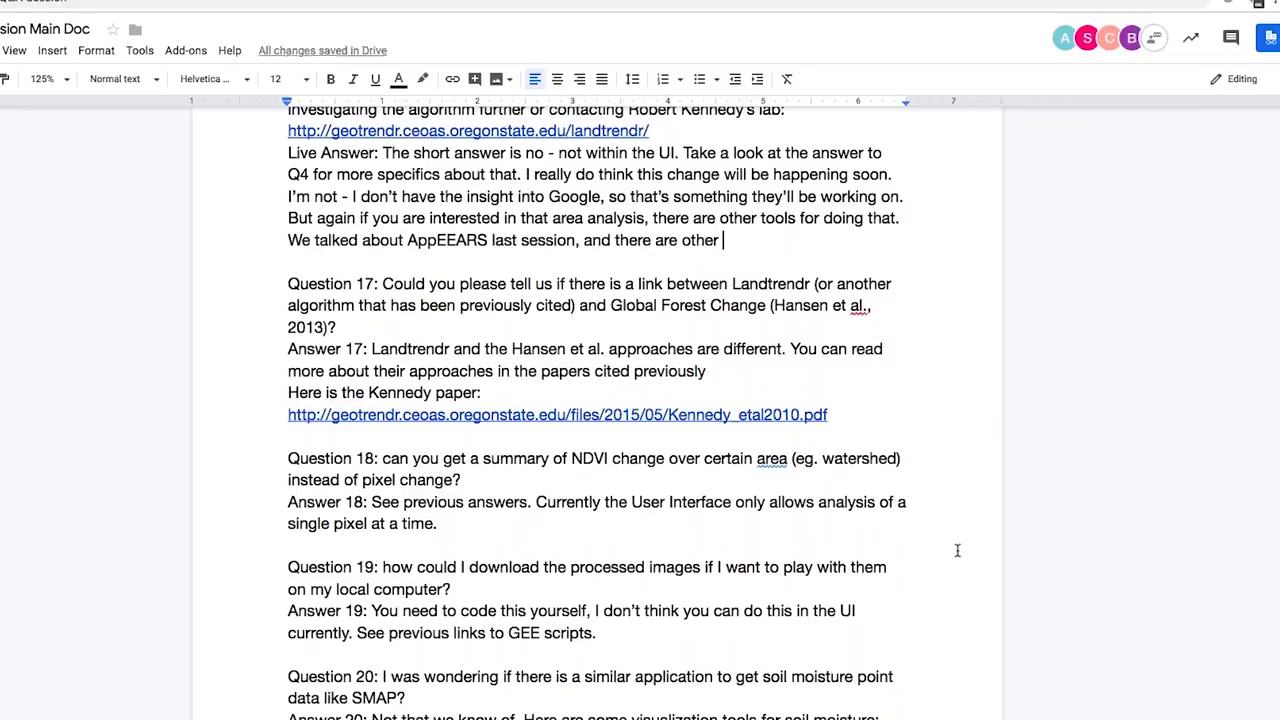
{"action": "key", "text": "XF86AudioRaiseVolume"}
{"action": "type", "text": "pac"}
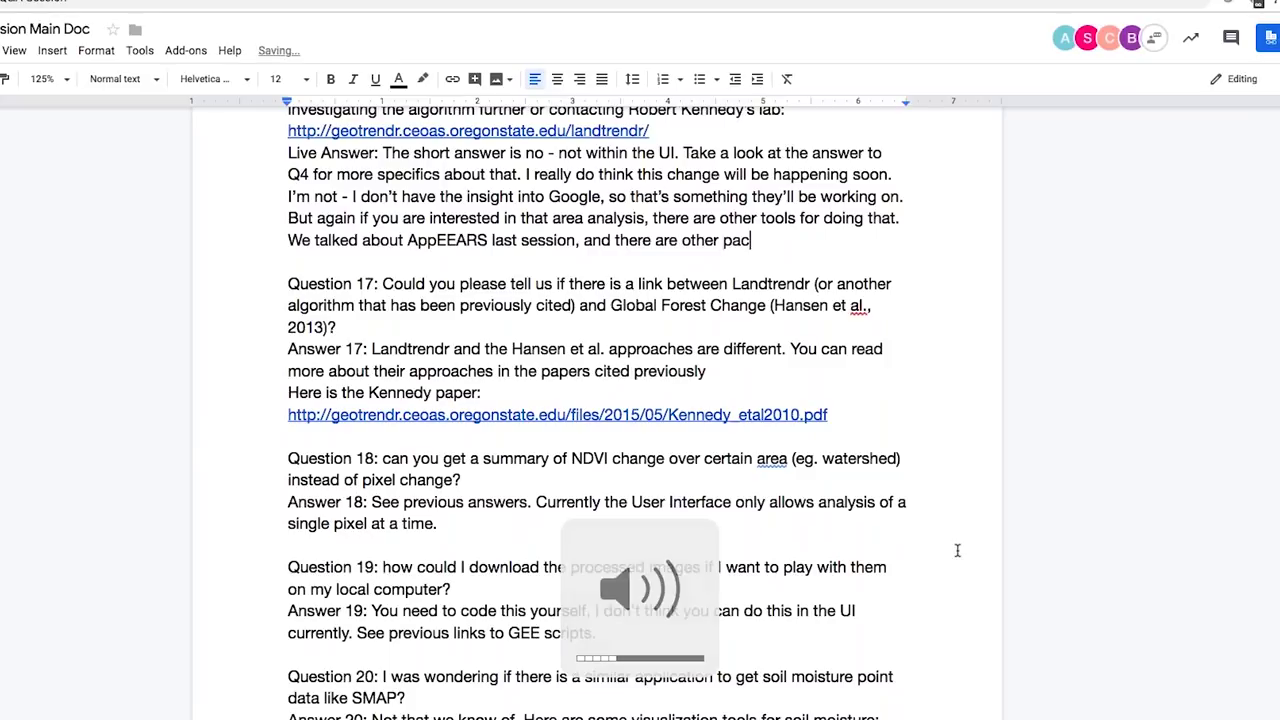
{"action": "type", "text": "kages and tools for "}
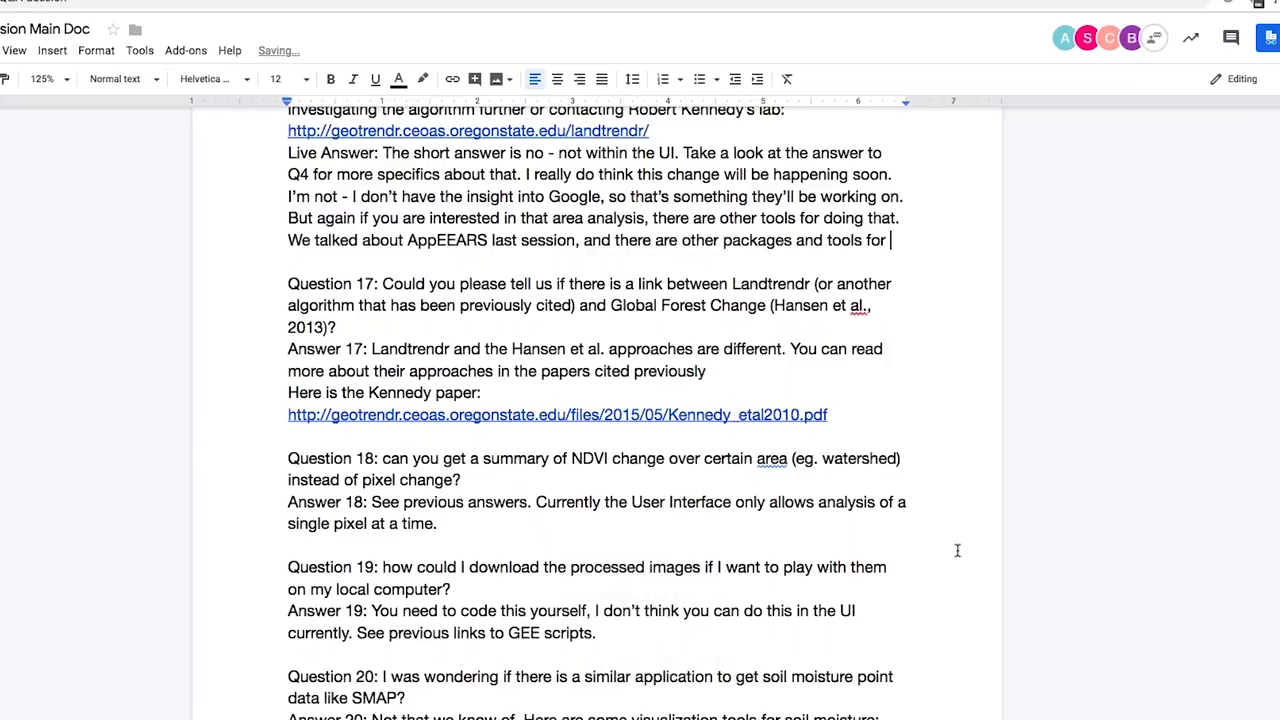
{"action": "type", "text": "doing this within other software as well."}
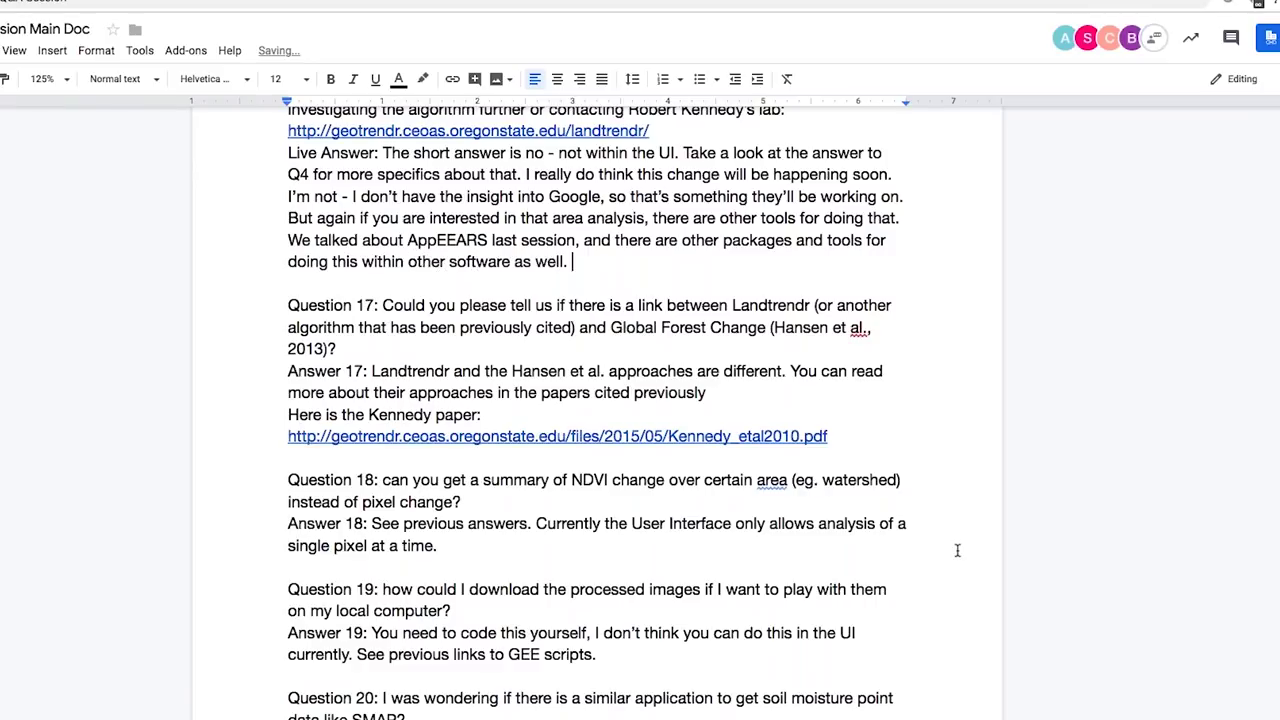
Step: Beneath Answer 17's Kennedy paper link, add "Live Answer: if you want to see how different the algorithms are, I would check out the papers."
{"action": "left_click", "coordinate": [849, 437]}
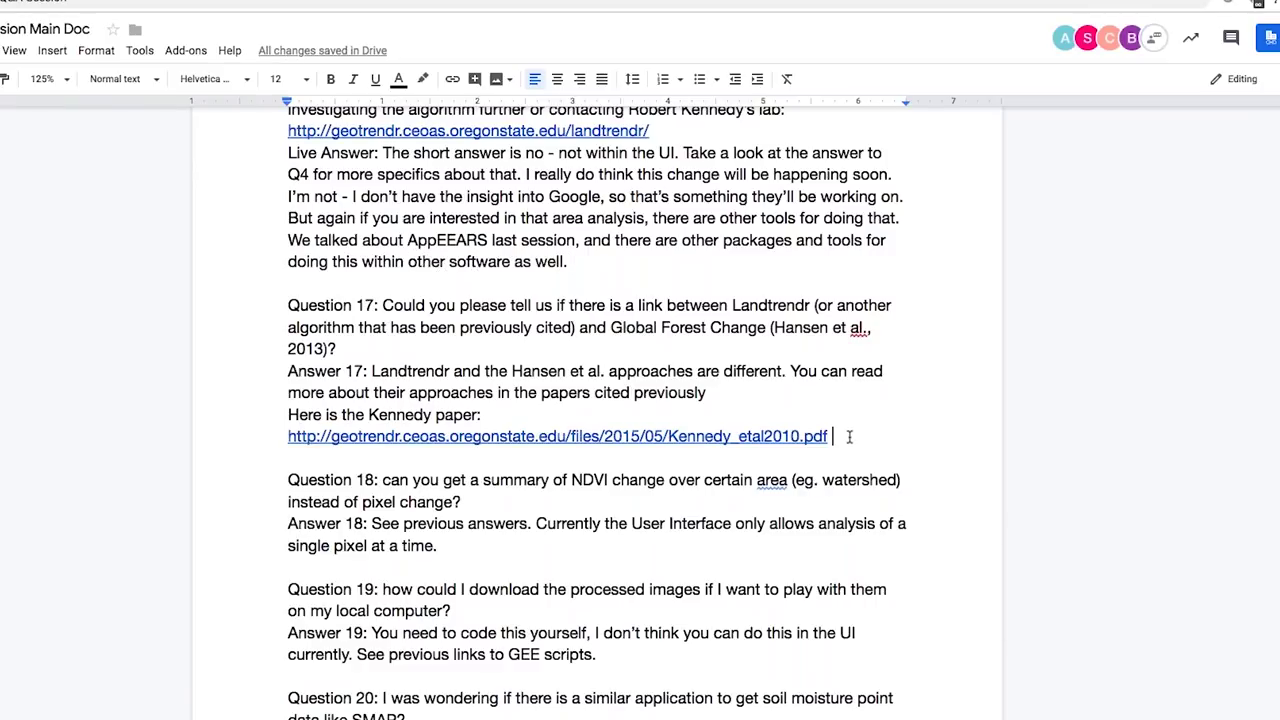
{"action": "key", "text": "Return"}
{"action": "type", "text": "Live Anwer"}
{"action": "key", "text": "BackSpace"}
{"action": "key", "text": "BackSpace"}
{"action": "key", "text": "BackSpace"}
{"action": "type", "text": "swerL"}
{"action": "key", "text": "shift+Home"}
{"action": "key", "text": "BackSpace"}
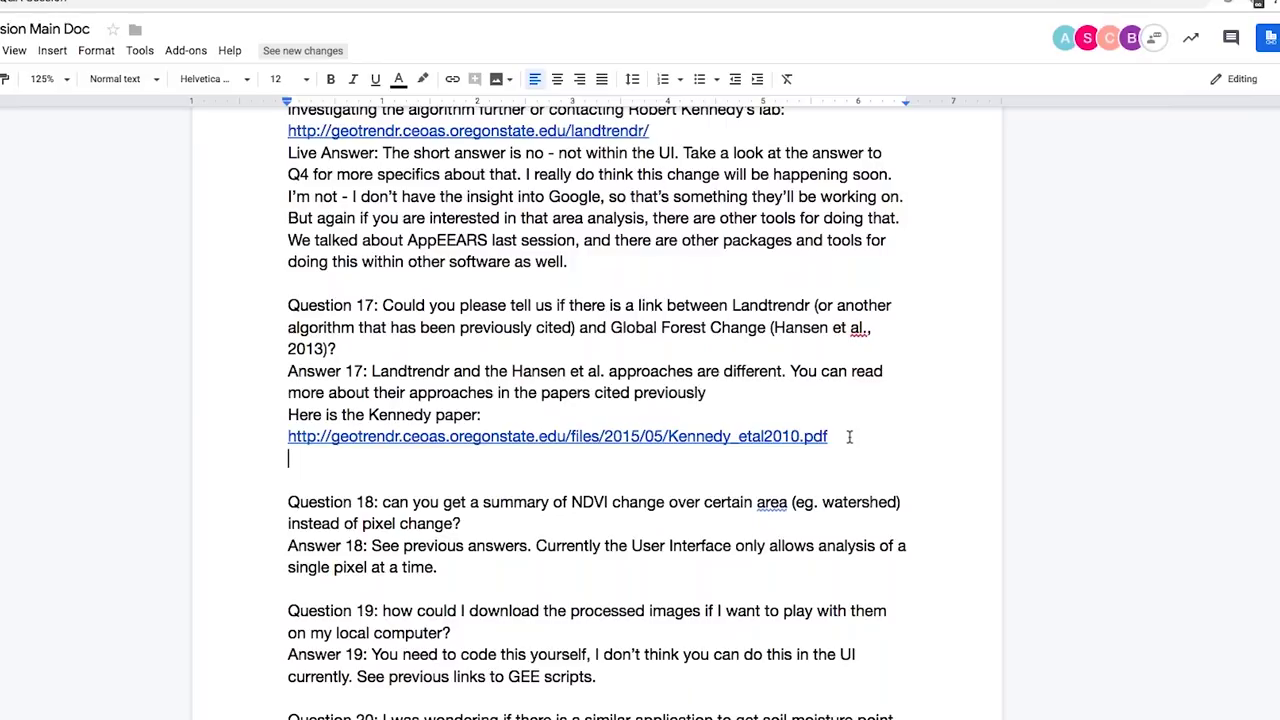
{"action": "type", "text": "Live Answer: if yo"}
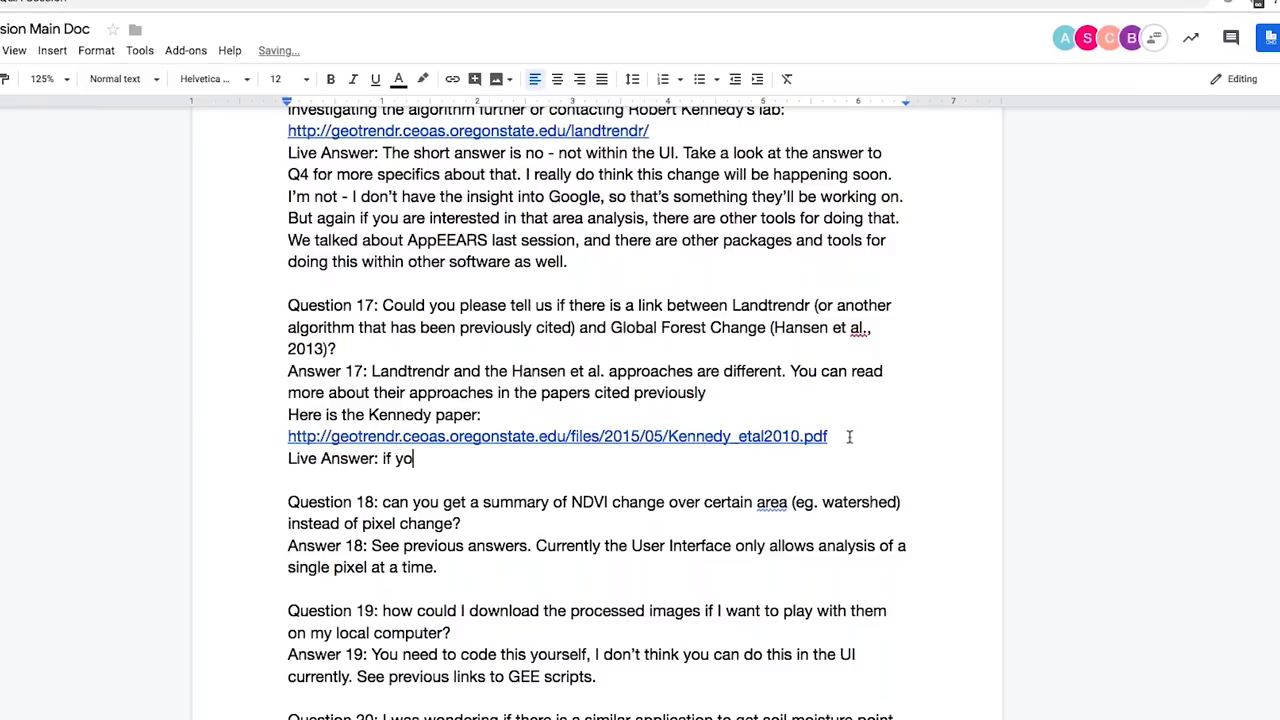
{"action": "type", "text": "u want to see how different the algorithms are, I would check o"}
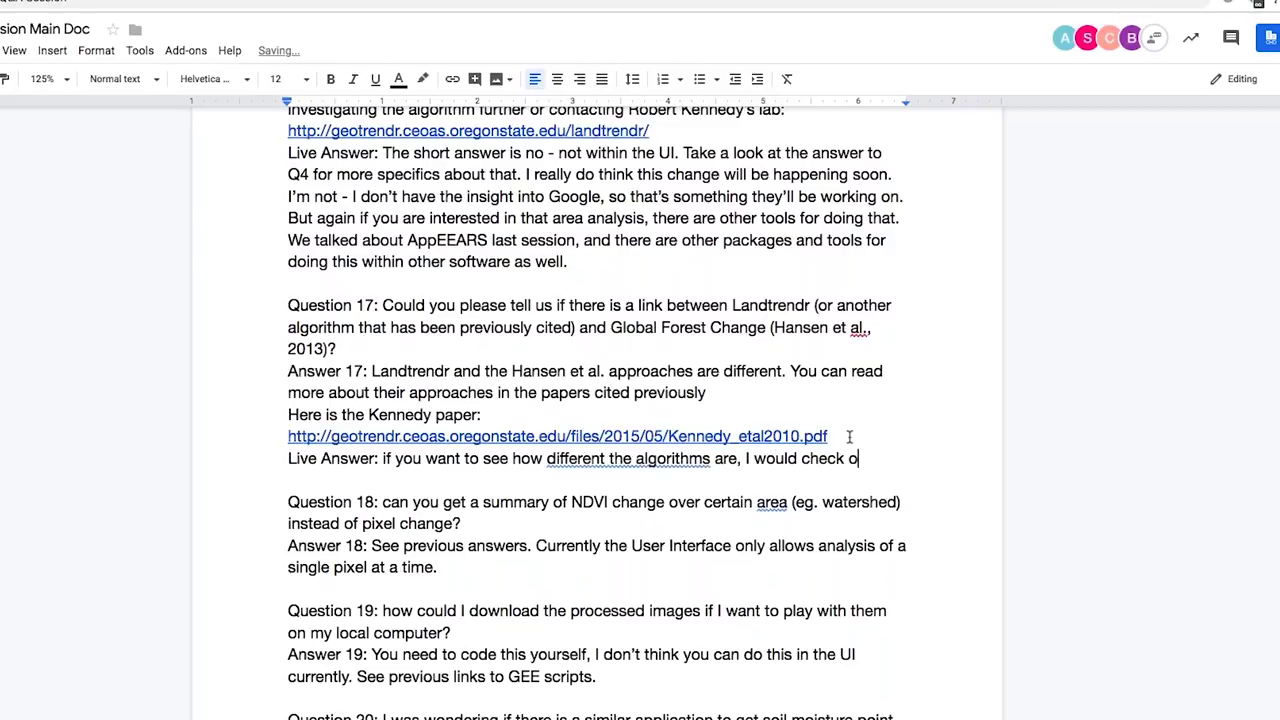
{"action": "type", "text": "ut the papers. We have the link to"}
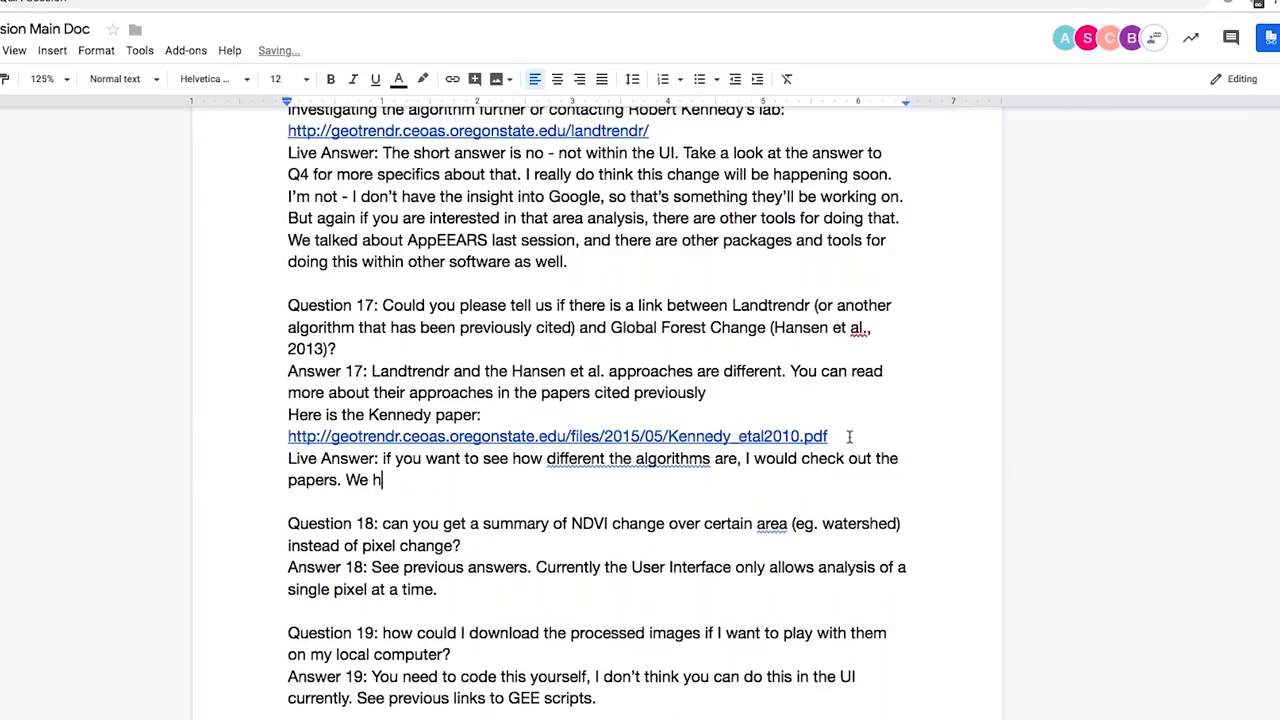
Step: Continue Question 17's live answer with "We have the citation for the Hansen paper (a GFW) in a previous question,"
{"action": "key", "text": "ctrl+shift+Left"}
{"action": "key", "text": "ctrl+shift+Left"}
{"action": "type", "text": "citation for the Ha"}
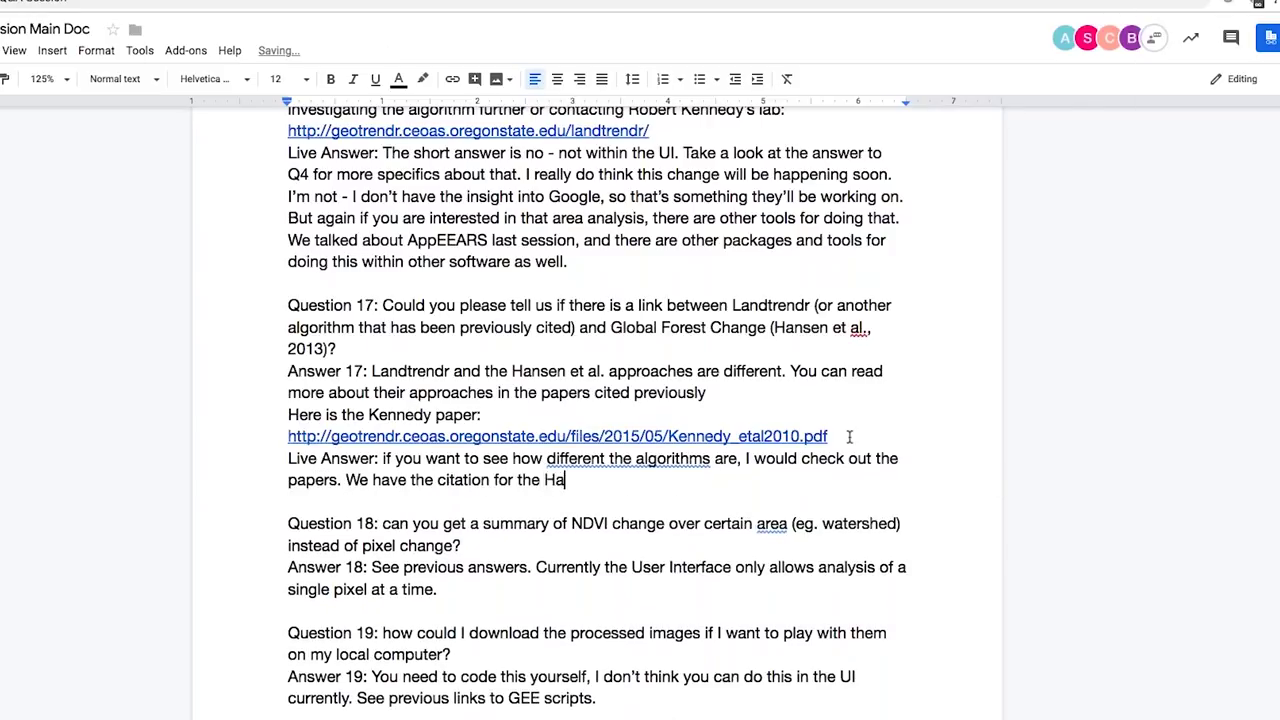
{"action": "type", "text": "nsen paper (a GFW"}
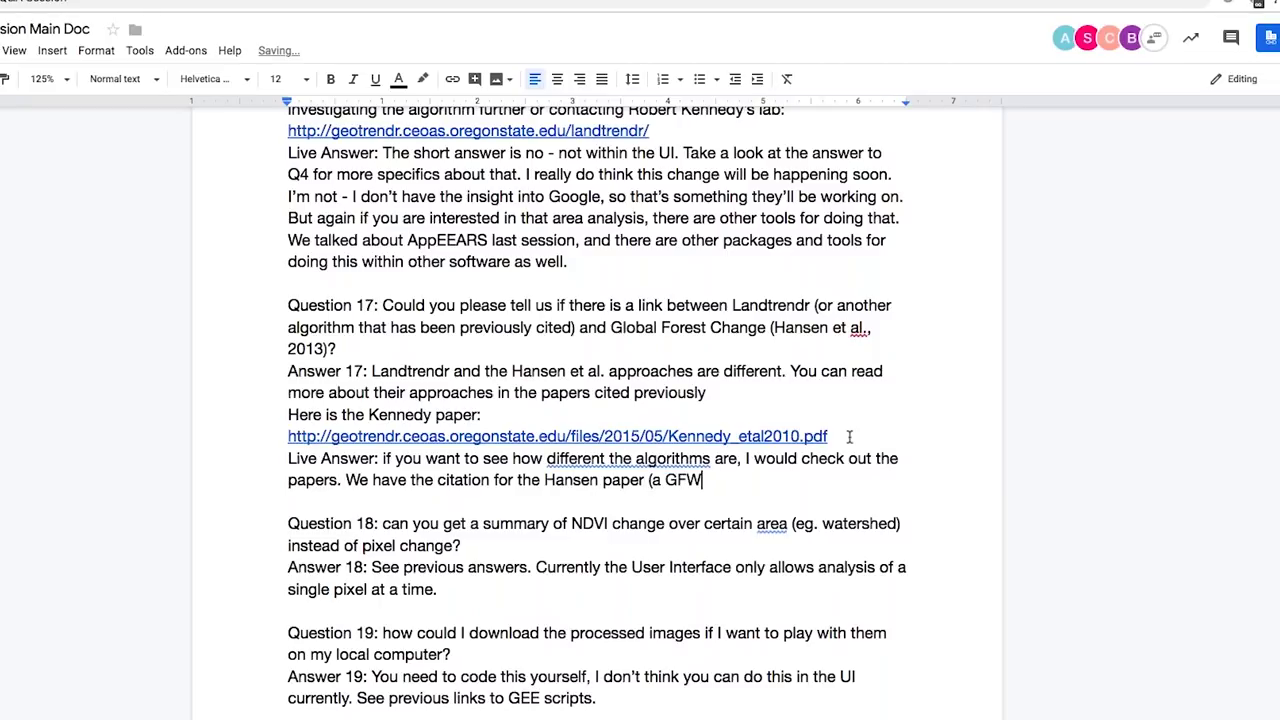
{"action": "type", "text": ") in a previous question,"}
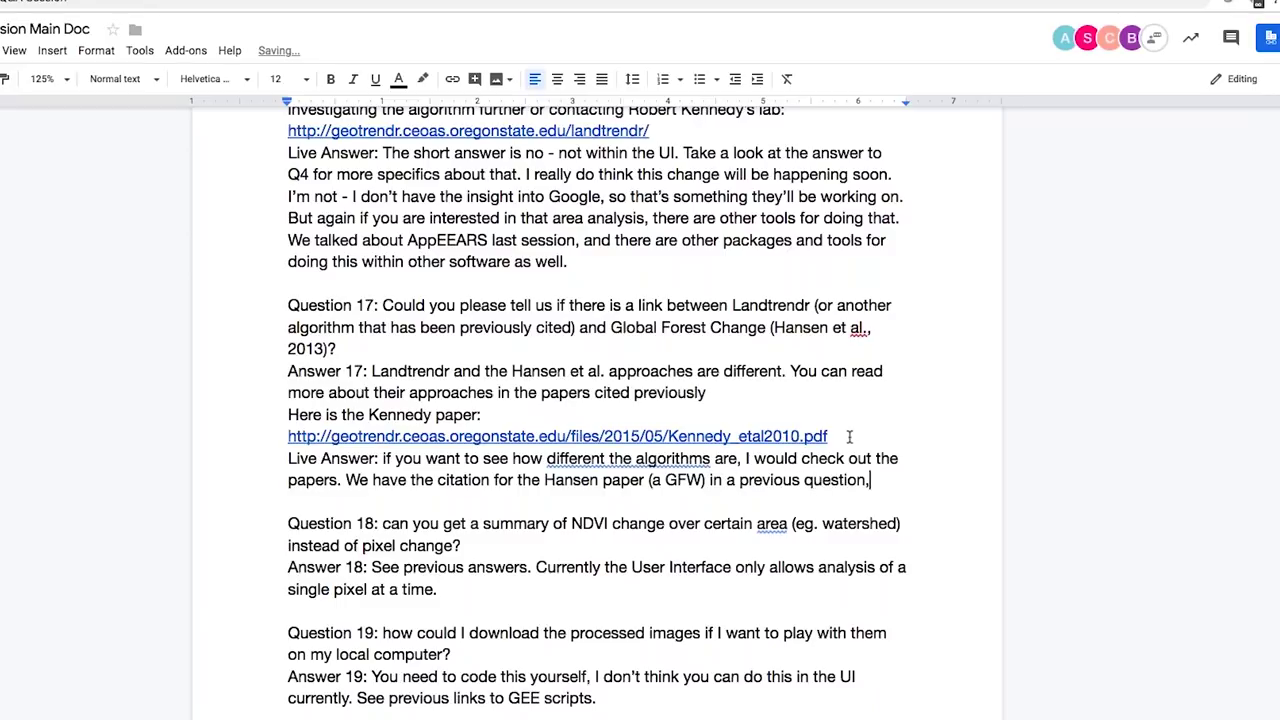
Step: Close Question 17's live answer with "and included the link to Kennedy's 2010 paper and all the specifics of the LandTrendr algorithm."
{"action": "type", "text": " and included the link to K"}
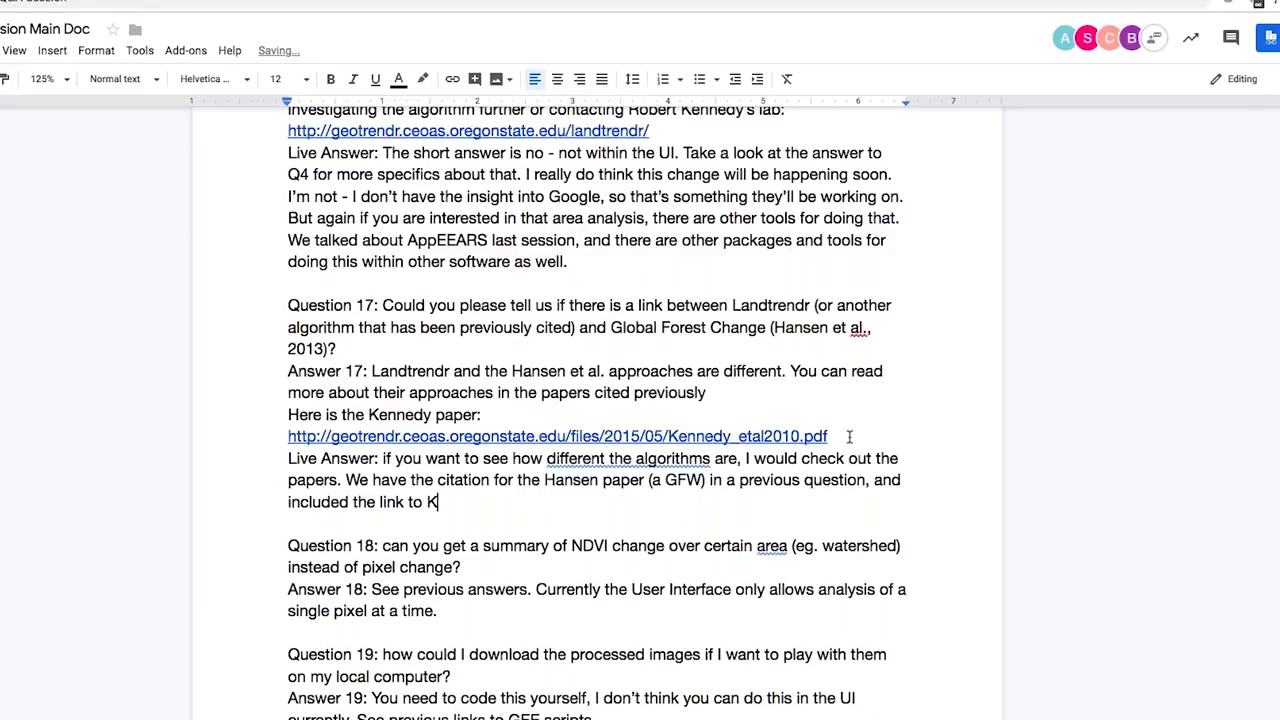
{"action": "type", "text": "ennedy's 2010 paper and all the spec"}
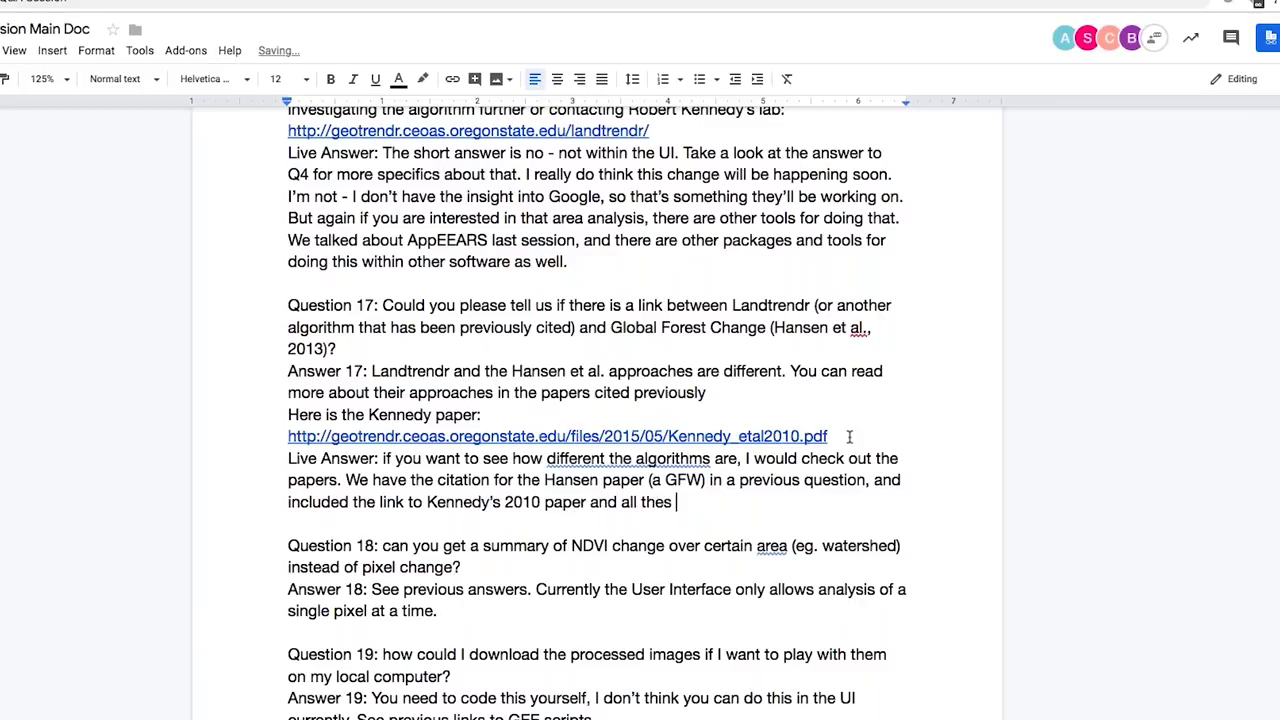
{"action": "type", "text": "ifics of the L"}
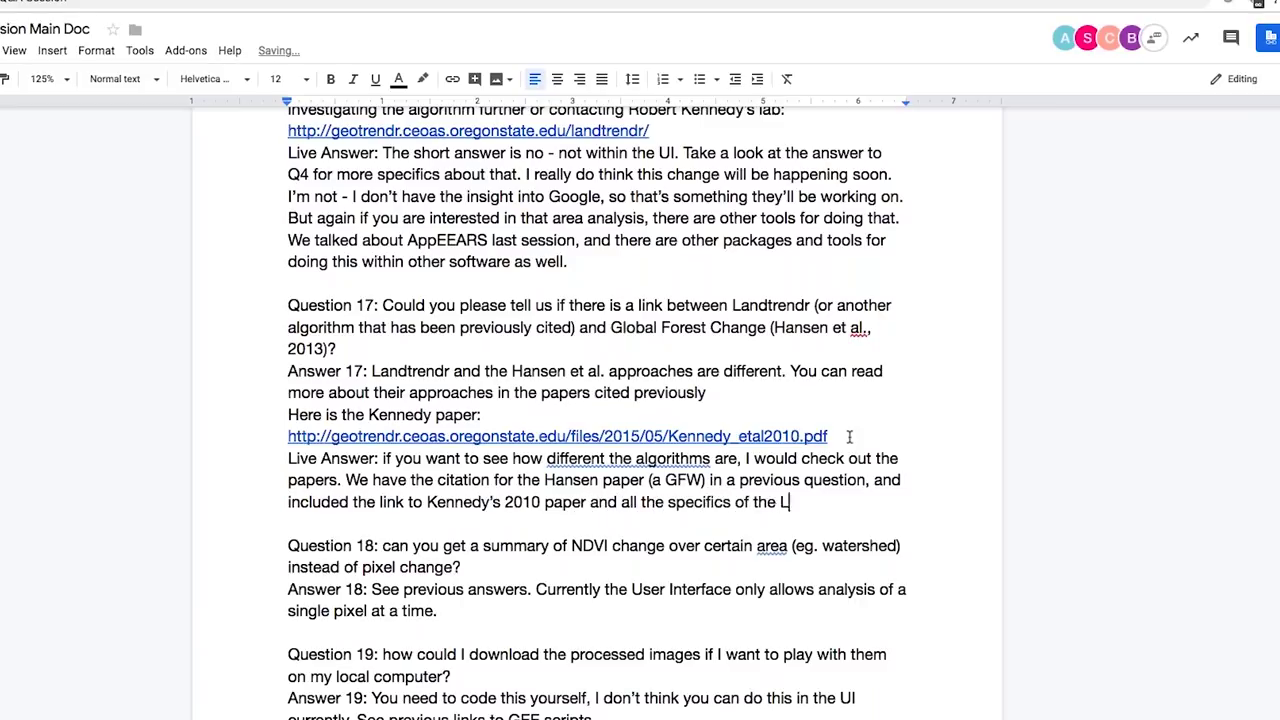
{"action": "type", "text": "andTrendr algorithm"}
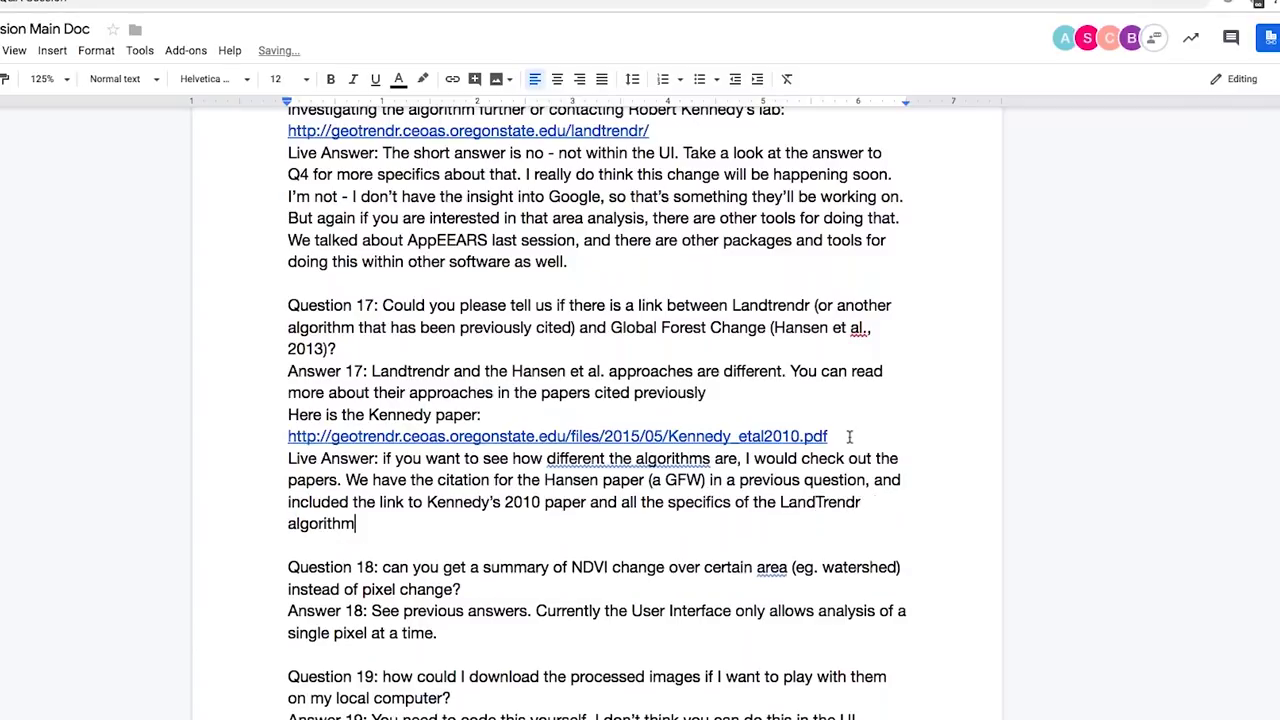
{"action": "scroll", "coordinate": [897, 589], "scroll_direction": "down", "scroll_amount": 3}
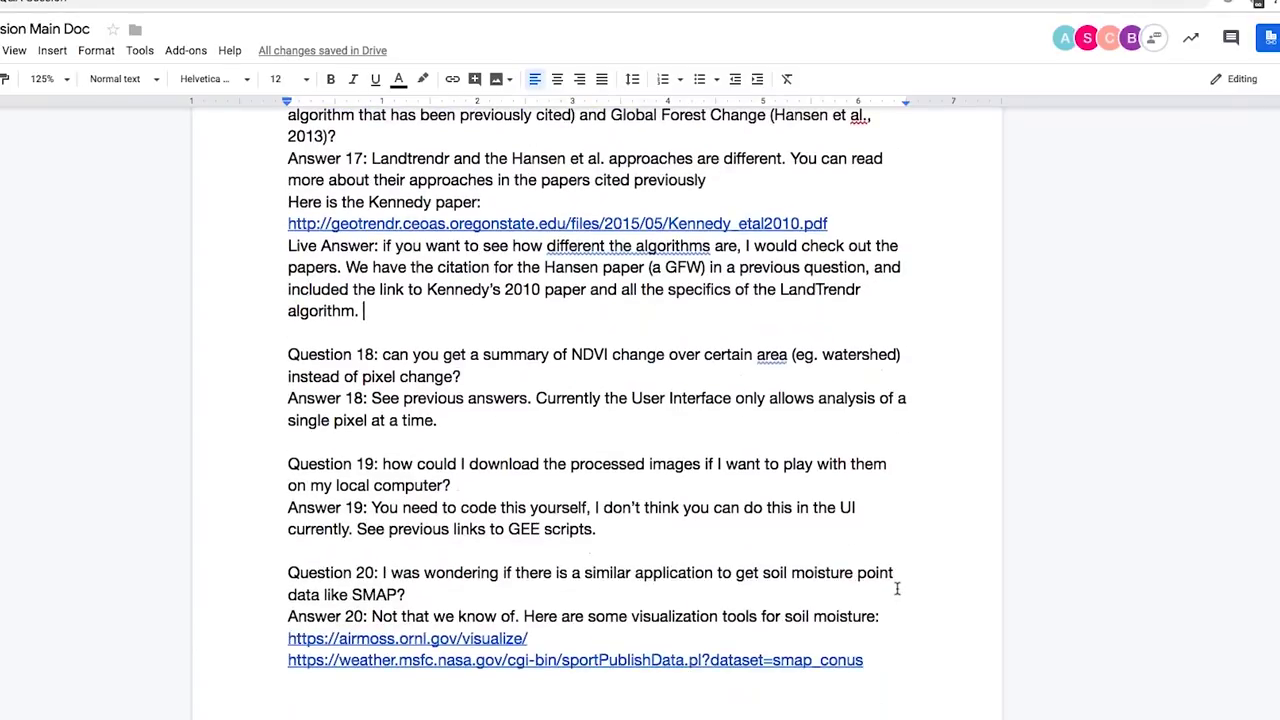
{"action": "left_click", "coordinate": [488, 430]}
{"action": "key", "text": "Return"}
{"action": "type", "text": "Live Answer:"}
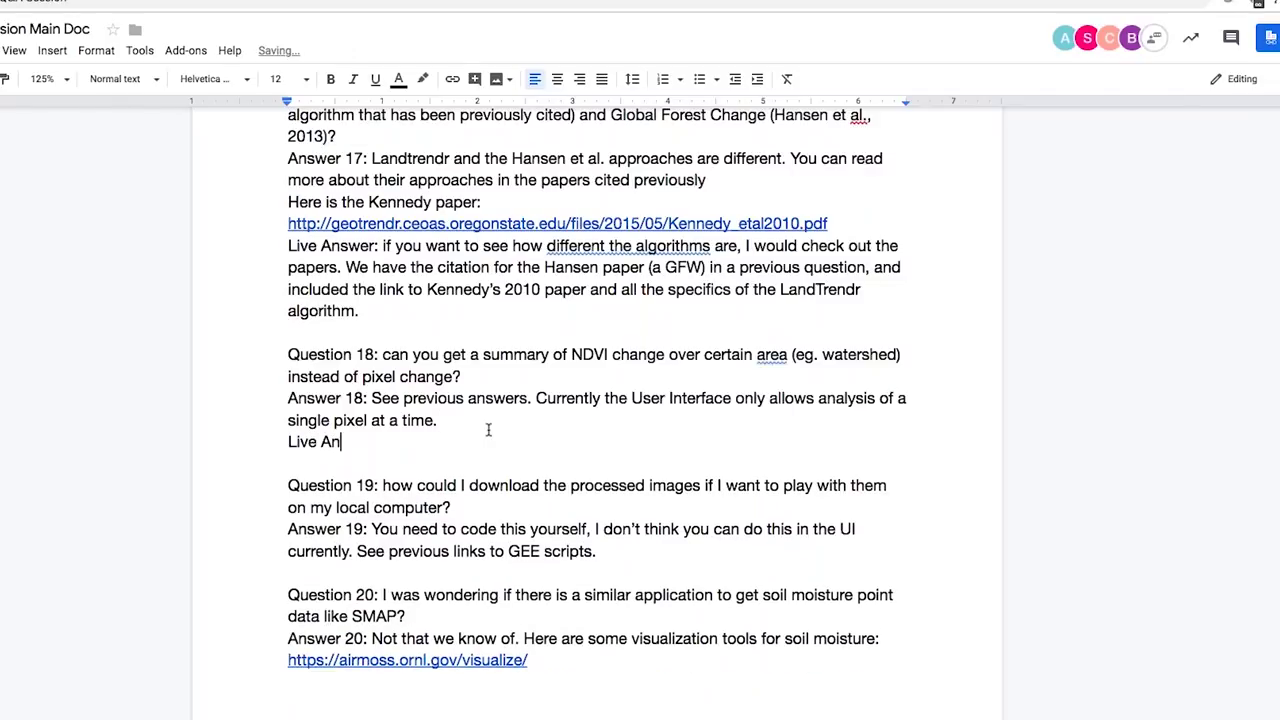
{"action": "key", "text": "shift+Home"}
{"action": "key", "text": "BackSpace"}
Step: Insert an empty line beneath Answer 19, leaving it without a live answer label
{"action": "scroll", "coordinate": [577, 341], "scroll_direction": "down", "scroll_amount": 3}
{"action": "left_click", "coordinate": [627, 313]}
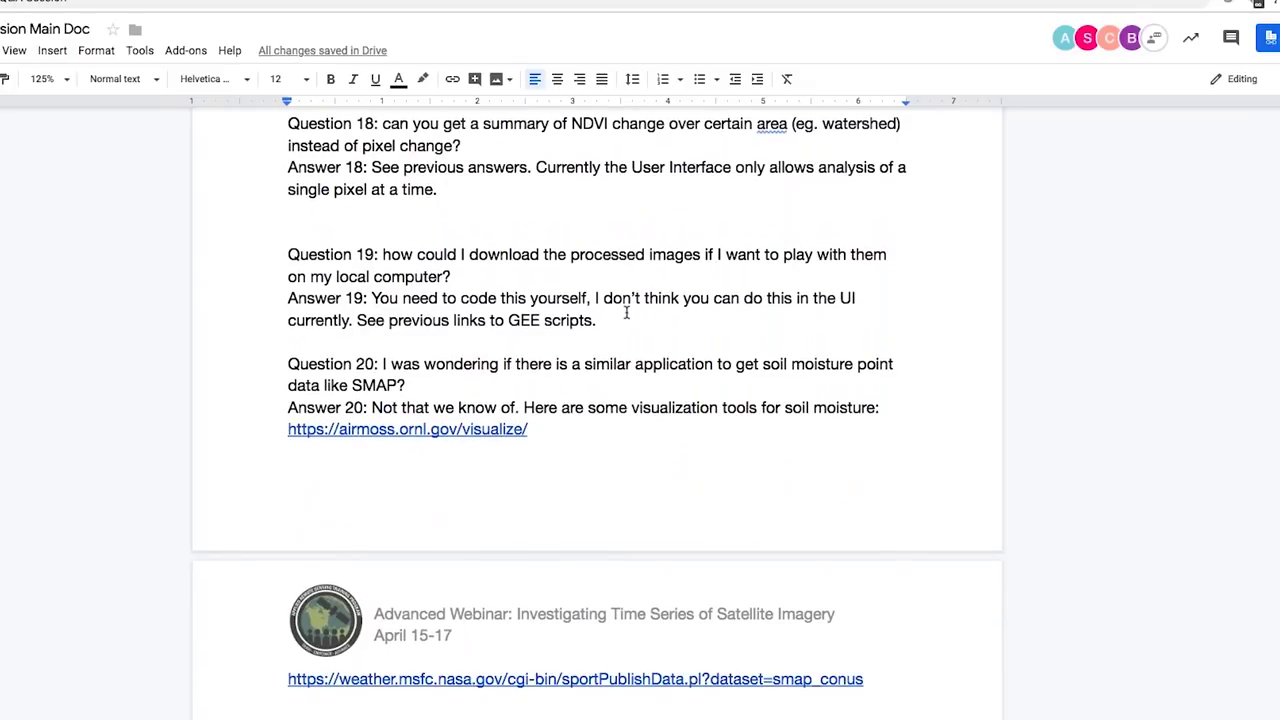
{"action": "key", "text": "Return"}
{"action": "type", "text": "Live"}
{"action": "key", "text": "shift+Home"}
{"action": "key", "text": "BackSpace"}
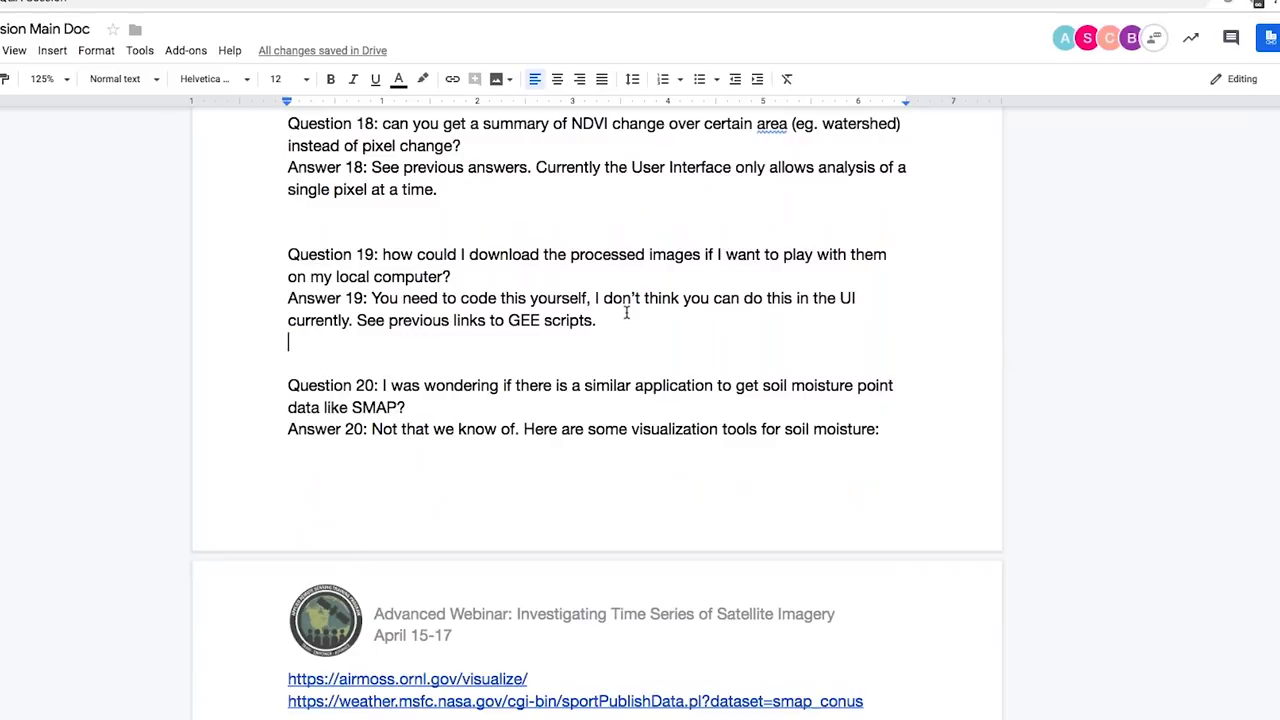
Step: Beneath Answer 18, add "Live Answer: i'd take a look at climate engine - it's the first thing that comes to mind."
{"action": "left_click", "coordinate": [506, 208]}
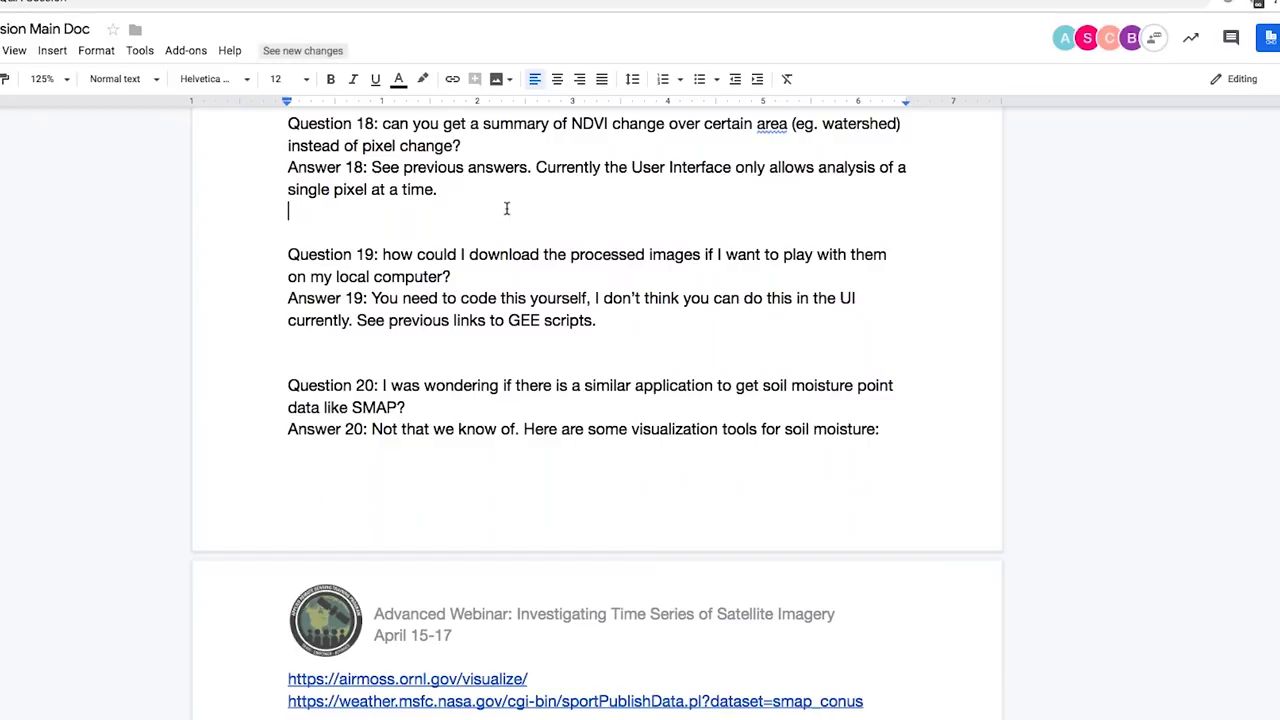
{"action": "key", "text": "BackSpace"}
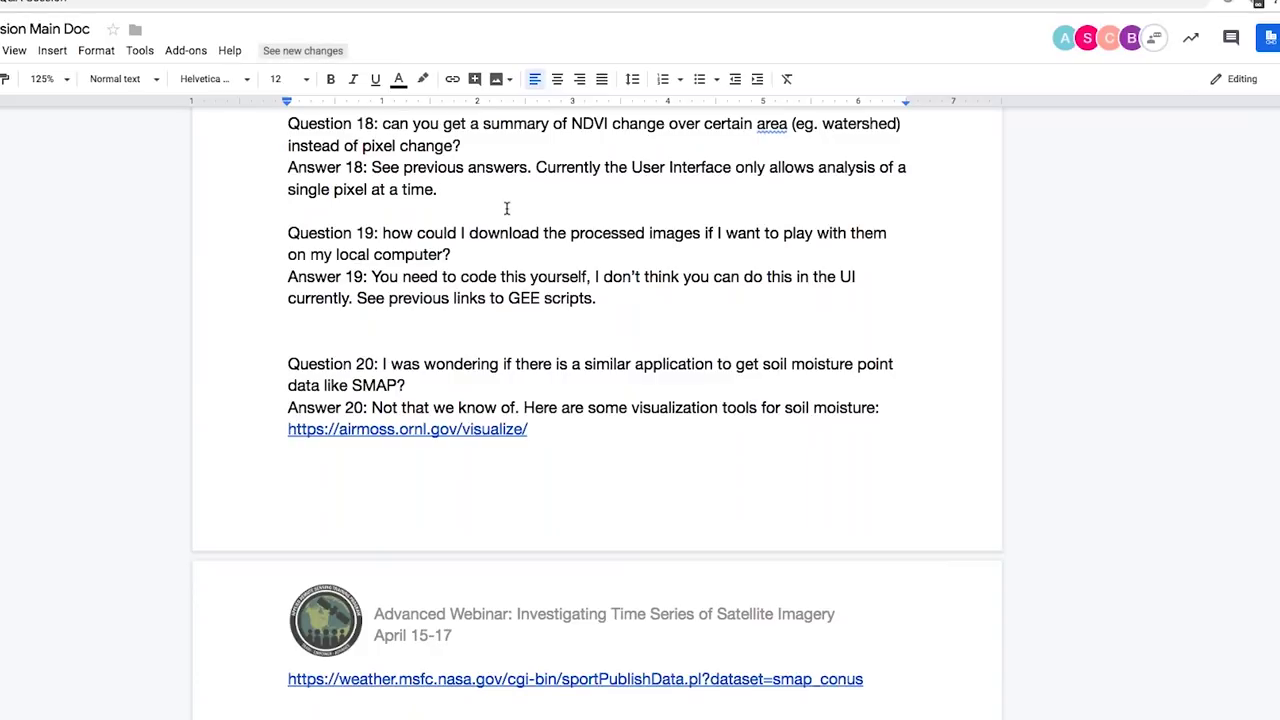
{"action": "key", "text": "Return"}
{"action": "type", "text": "Live Answer: i'd take a look at "}
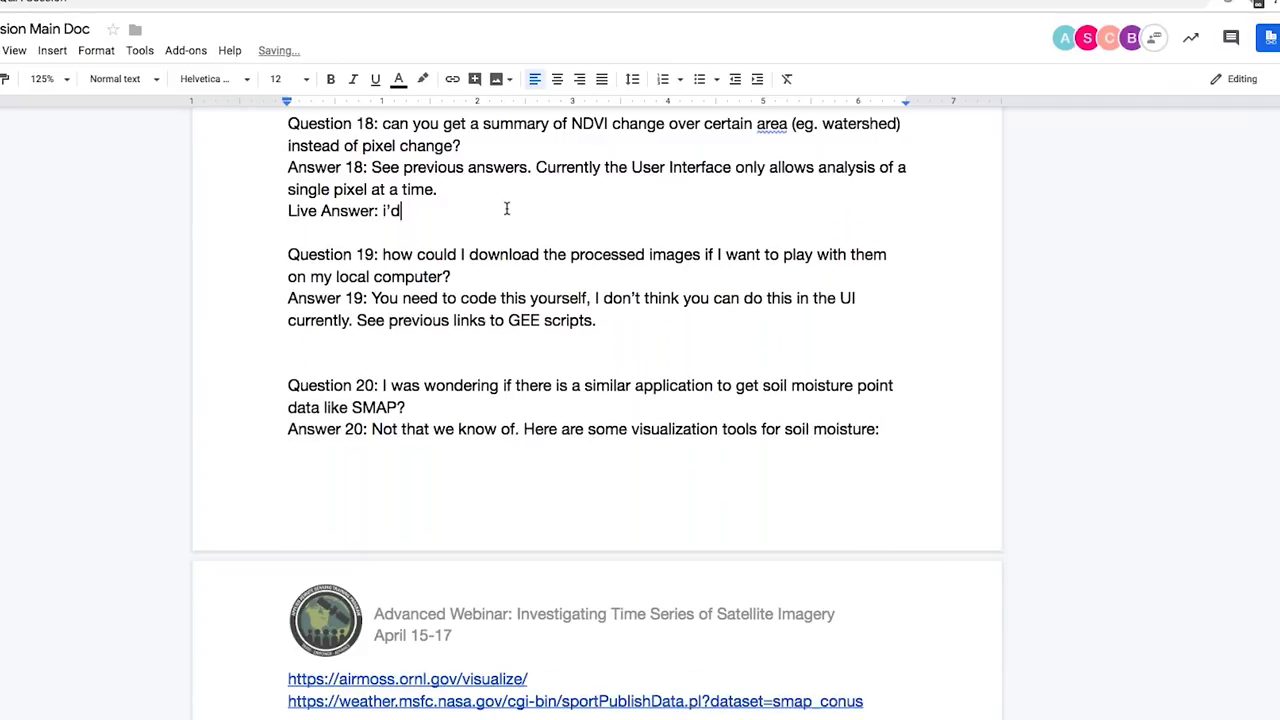
{"action": "type", "text": "climate negi"}
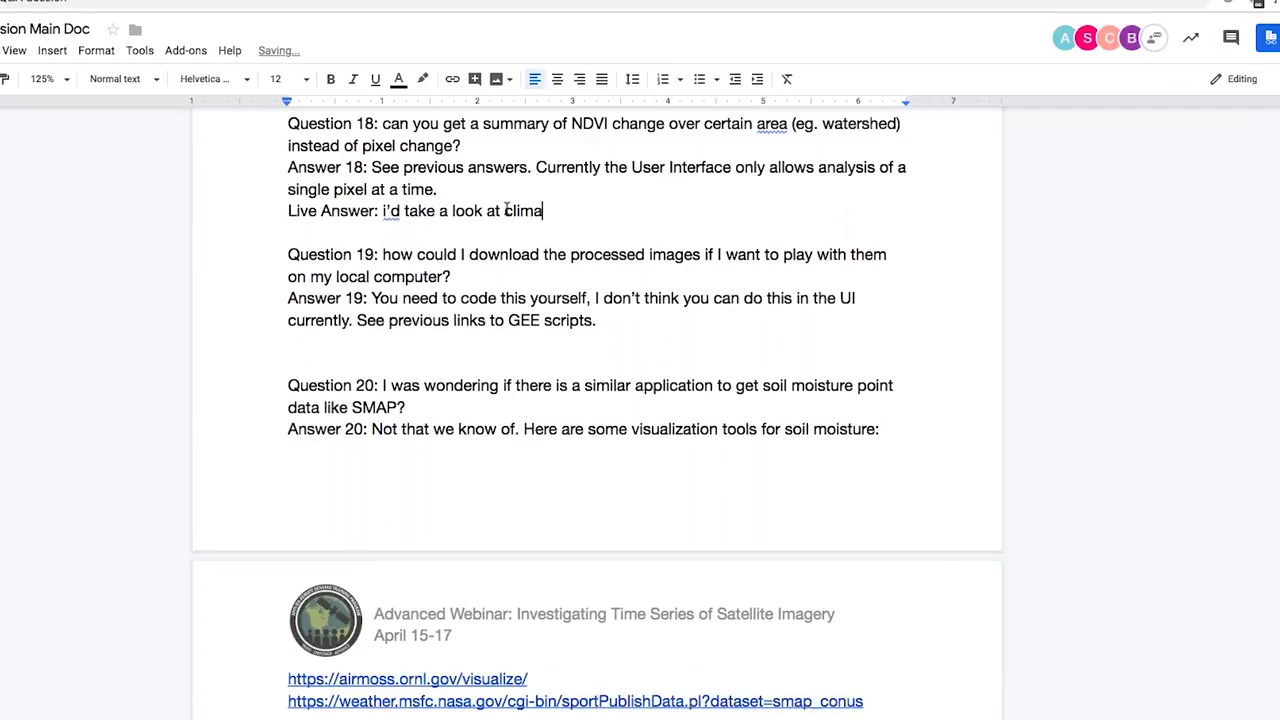
{"action": "key", "text": "BackSpace"}
{"action": "key", "text": "BackSpace"}
{"action": "key", "text": "BackSpace"}
{"action": "key", "text": "BackSpace"}
{"action": "type", "text": "engine - it's"}
{"action": "type", "text": " the first thing tha"}
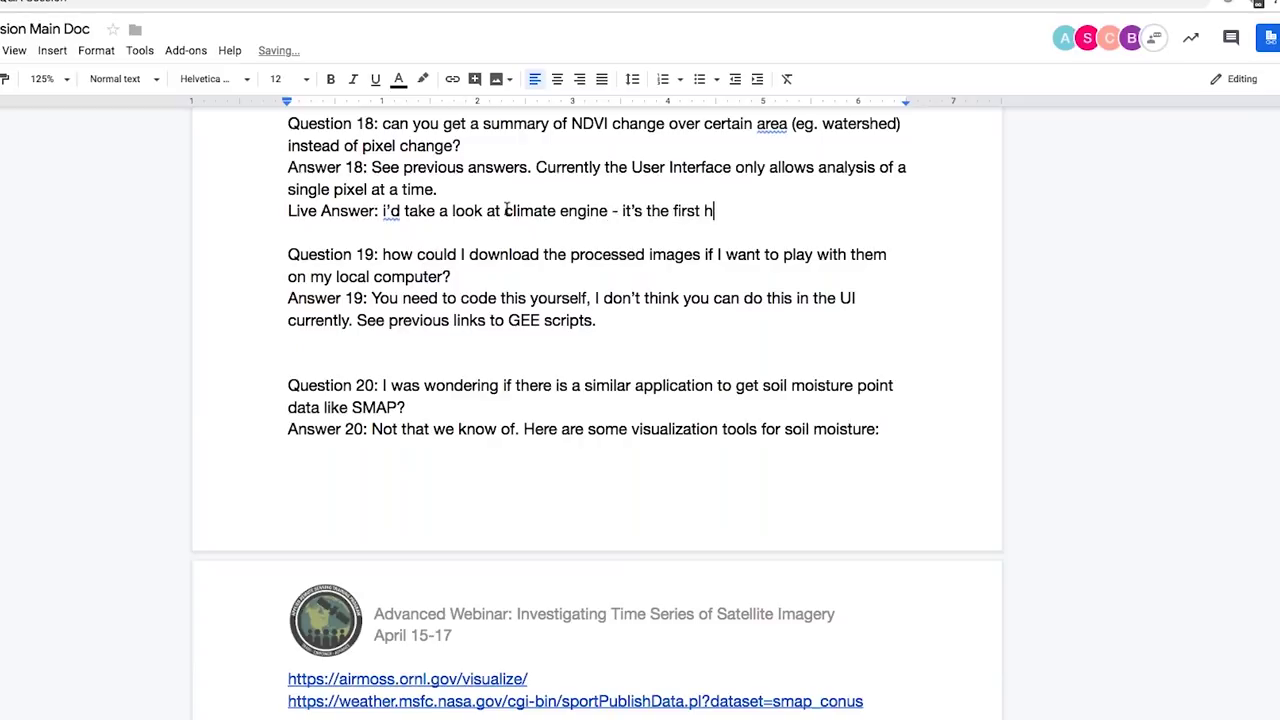
{"action": "type", "text": "t comes to mi"}
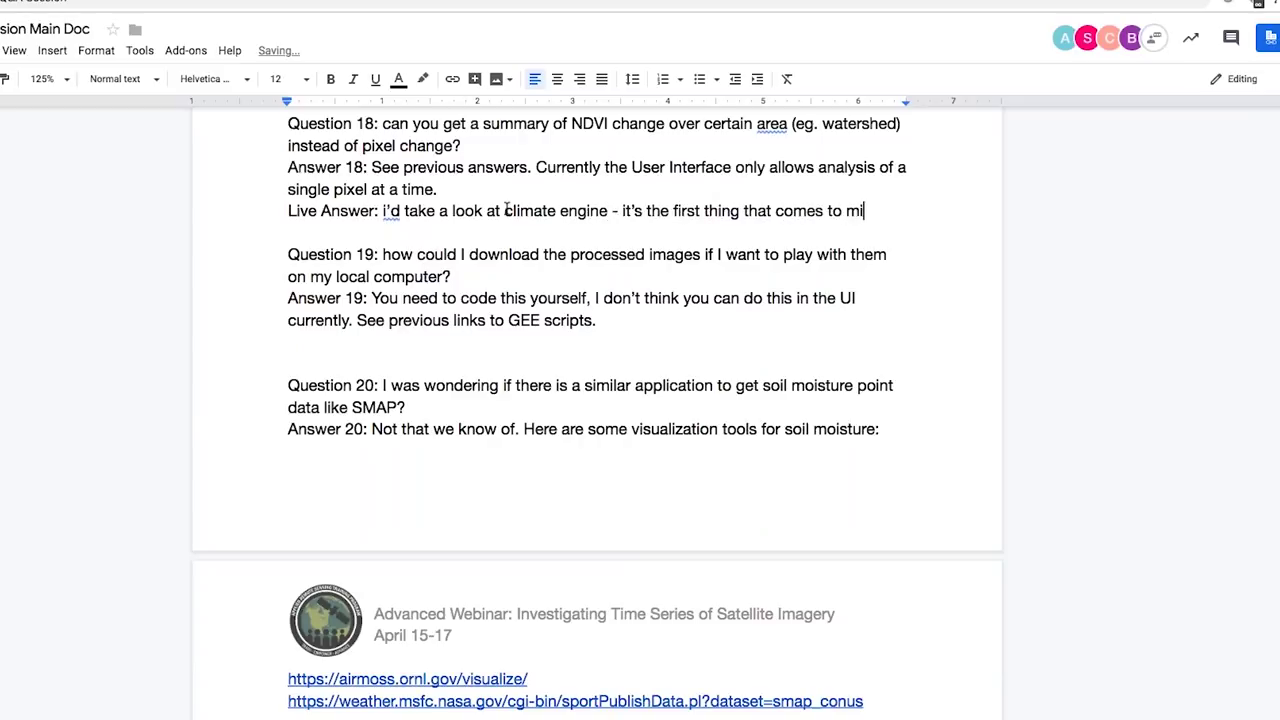
{"action": "type", "text": "nd. Or"}
Step: Close Question 18's live answer with "And then AppEEARS for MODIS, and it should be getting Landsat imagery soon, too."
{"action": "key", "text": "BackSpace"}
{"action": "key", "text": "BackSpace"}
{"action": "type", "text": "And then AppEEARS "}
{"action": "type", "text": "for MODIS,"}
{"action": "type", "text": " bu"}
{"action": "key", "text": "BackSpace"}
{"action": "key", "text": "BackSpace"}
{"action": "type", "text": "an"}
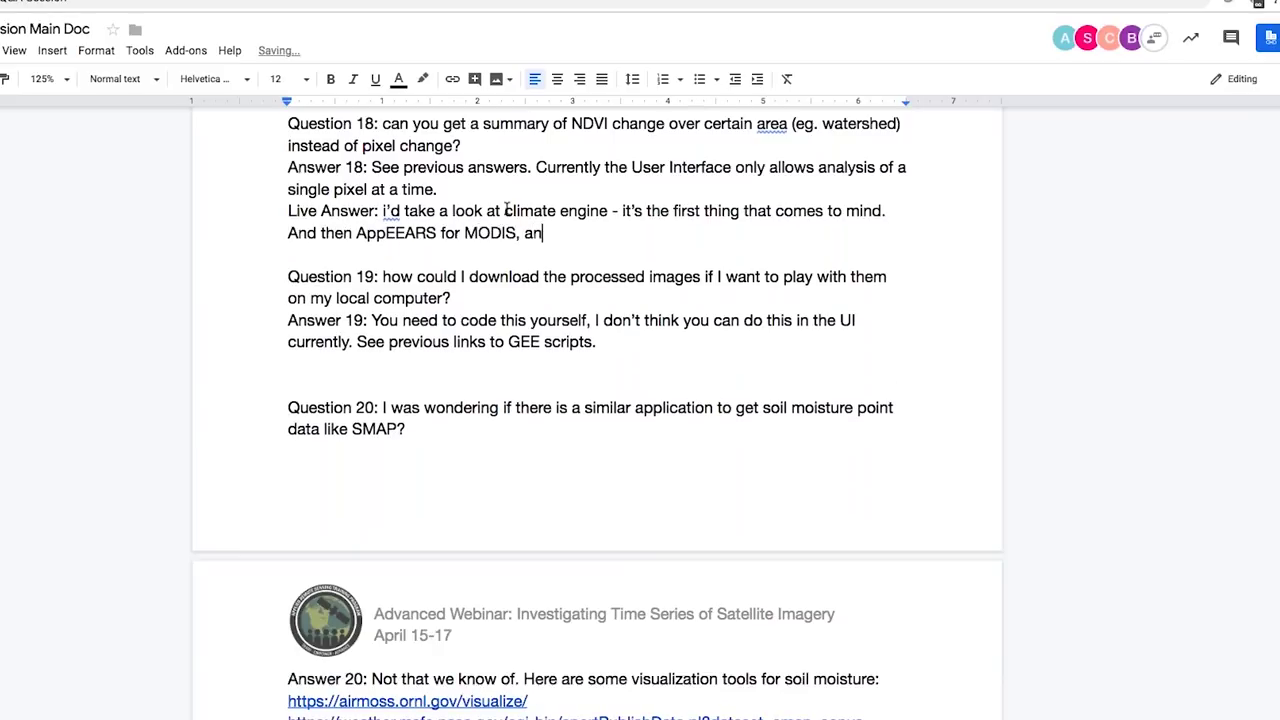
{"action": "type", "text": "d it should be"}
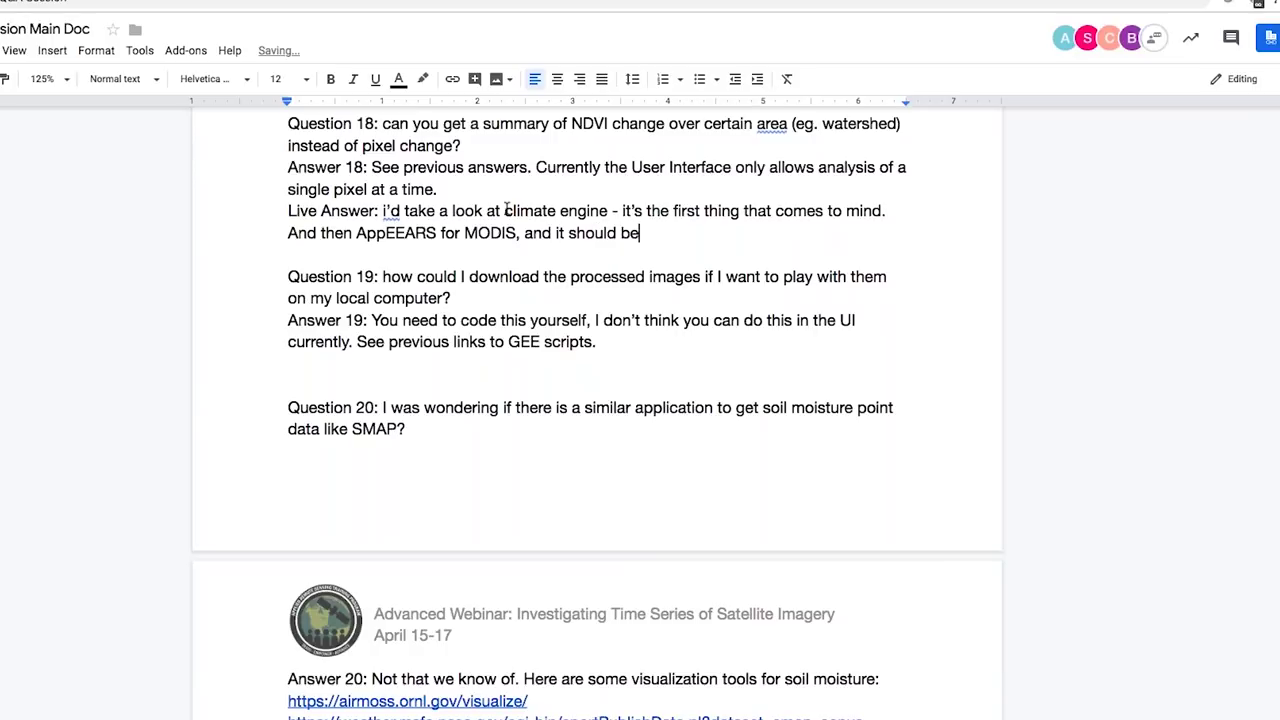
{"action": "type", "text": " getting Landsat imagery soon, too."}
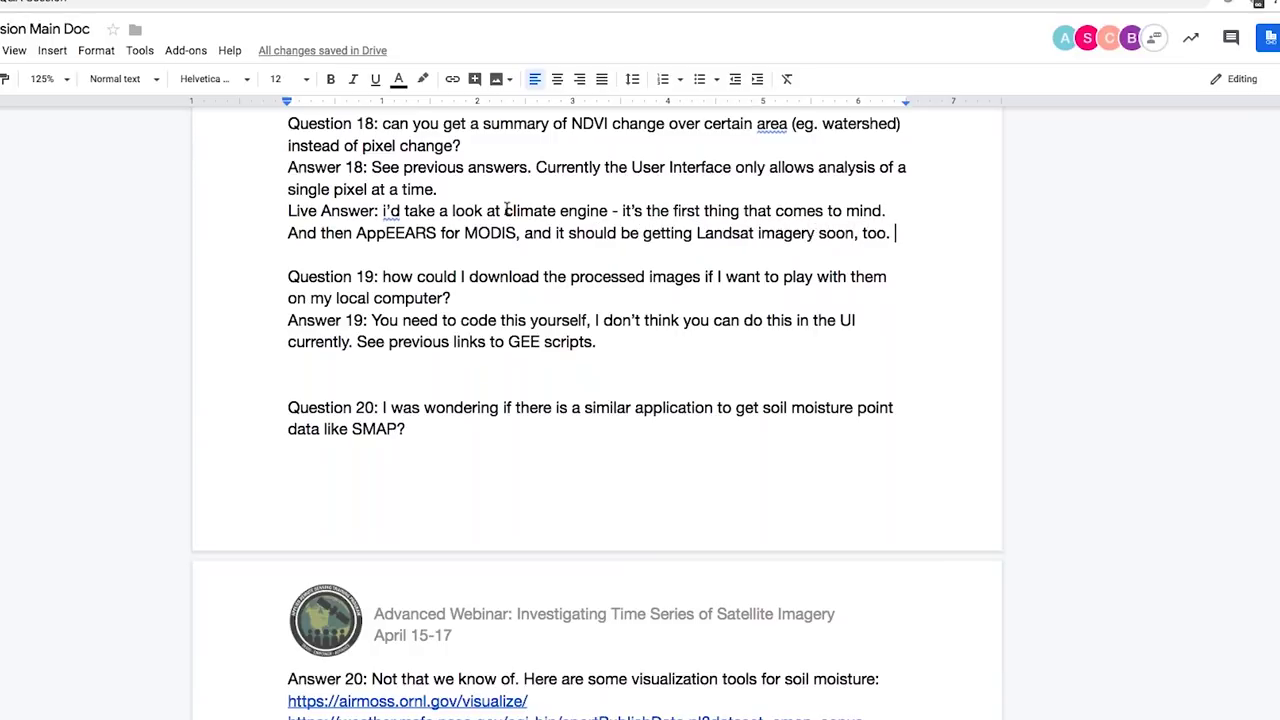
Step: Beneath Answer 19, add "Live Answer: Within GEE you can download them yourself if you script it."
{"action": "key", "text": "XF86AudioLowerVolume"}
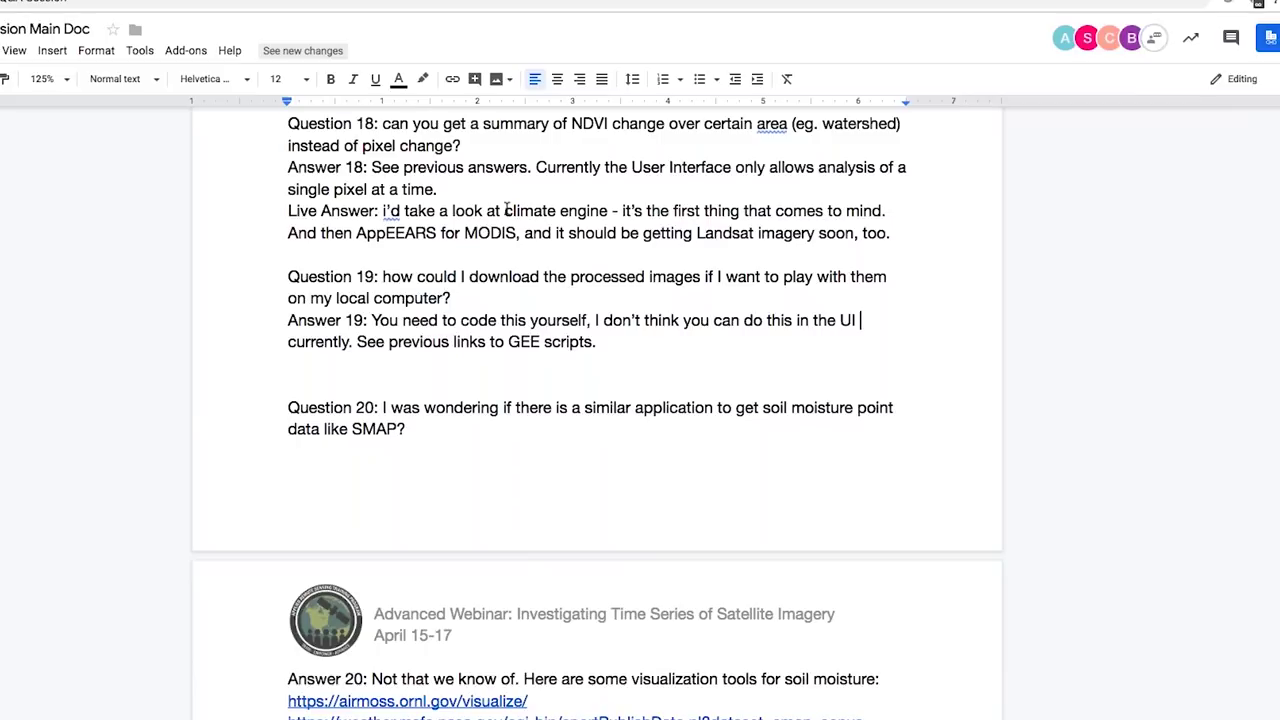
{"action": "type", "text": "Linked"}
{"action": "key", "text": "BackSpace"}
{"action": "key", "text": "BackSpace"}
{"action": "key", "text": "BackSpace"}
{"action": "type", "text": "ve Answer: Within GEE you can"}
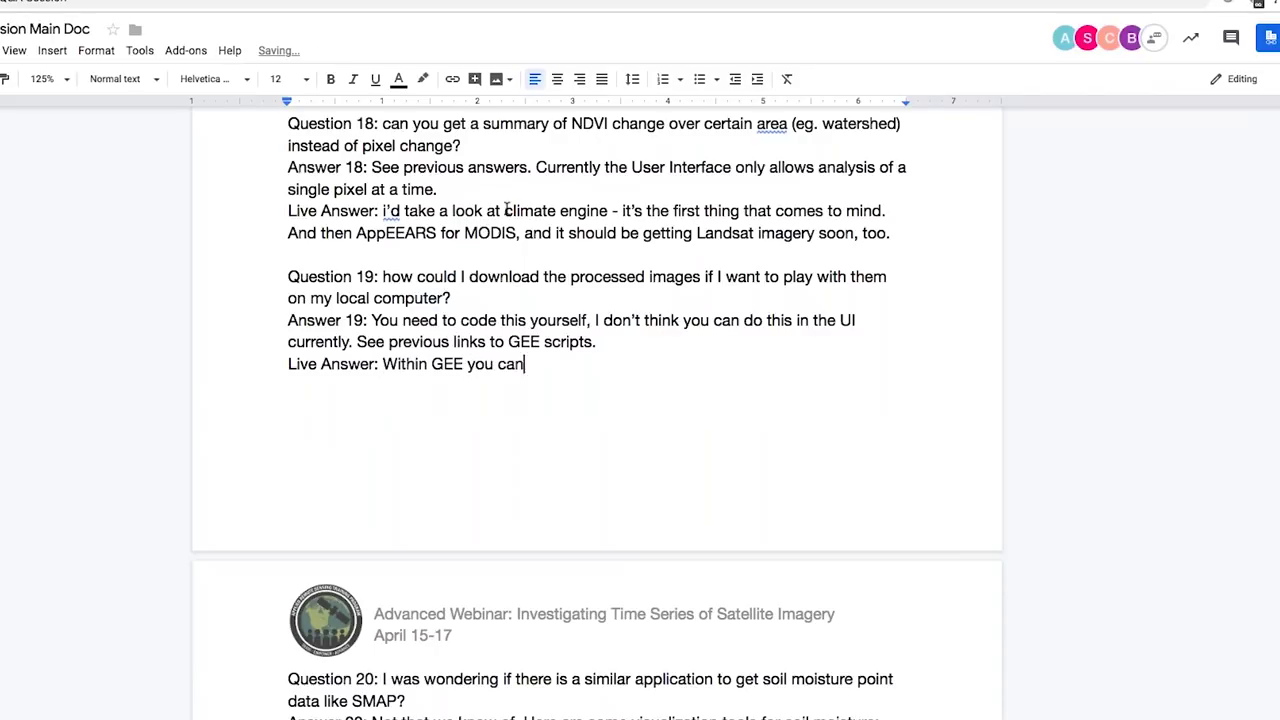
{"action": "type", "text": " download them yourself i"}
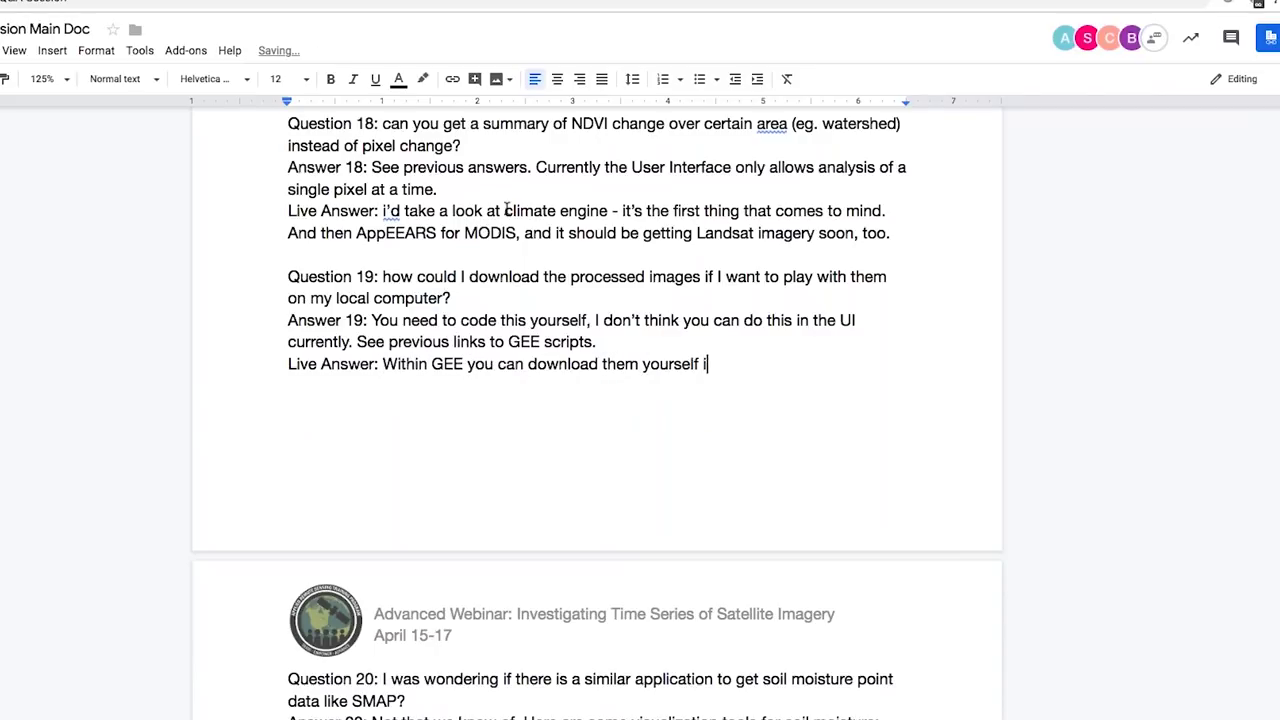
{"action": "type", "text": "f you script it. B"}
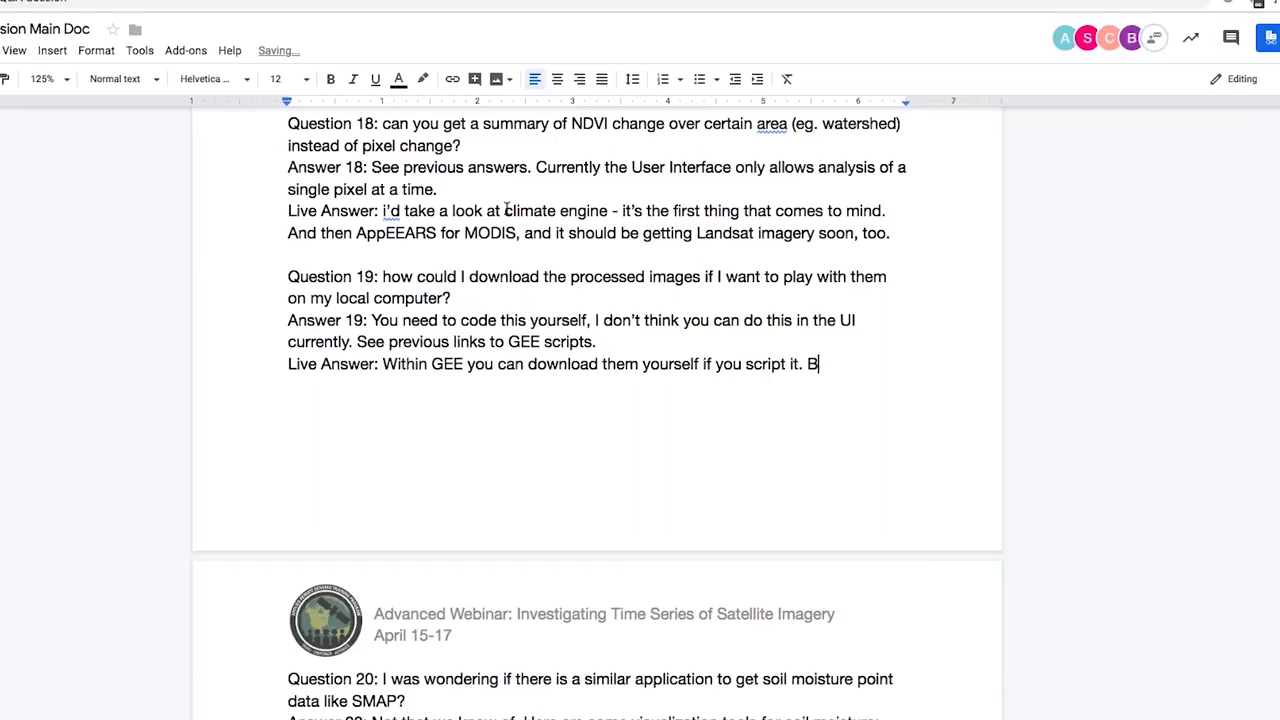
Step: Continue Question 19's live answer with "But I would also recommend using to one of the data portals, like"
{"action": "type", "text": "ut I would also recomm"}
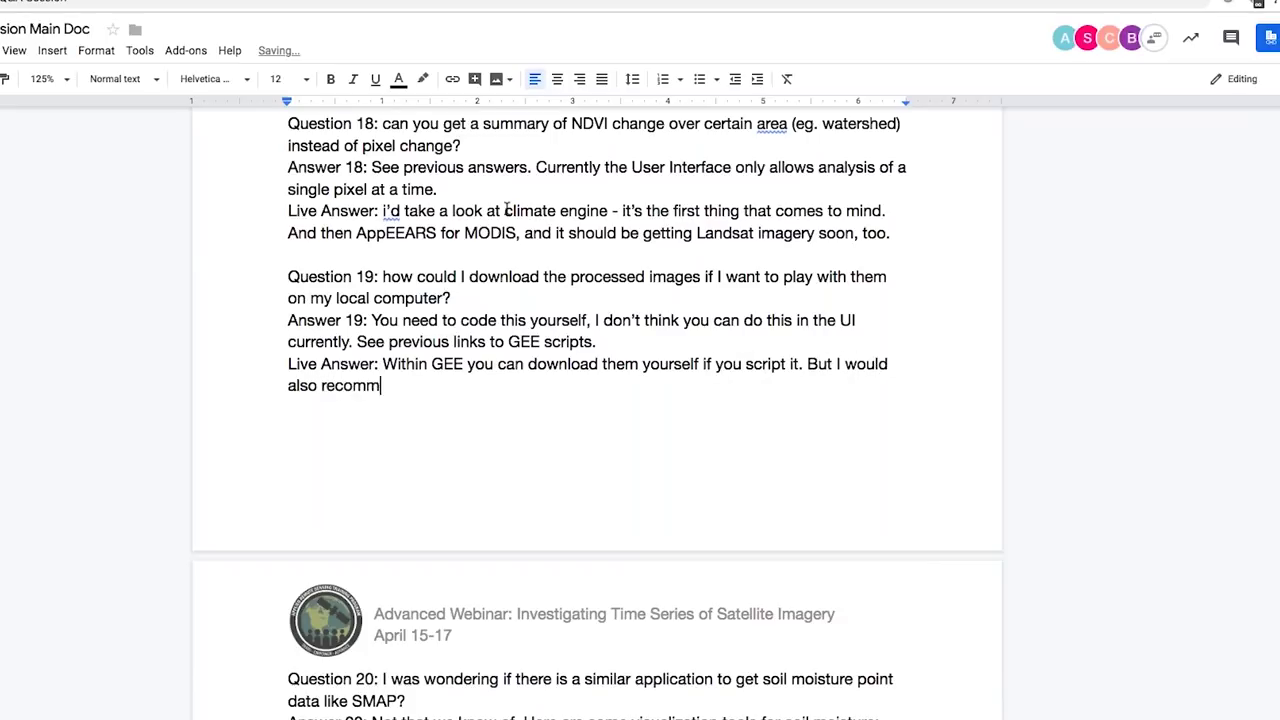
{"action": "type", "text": "end using to "}
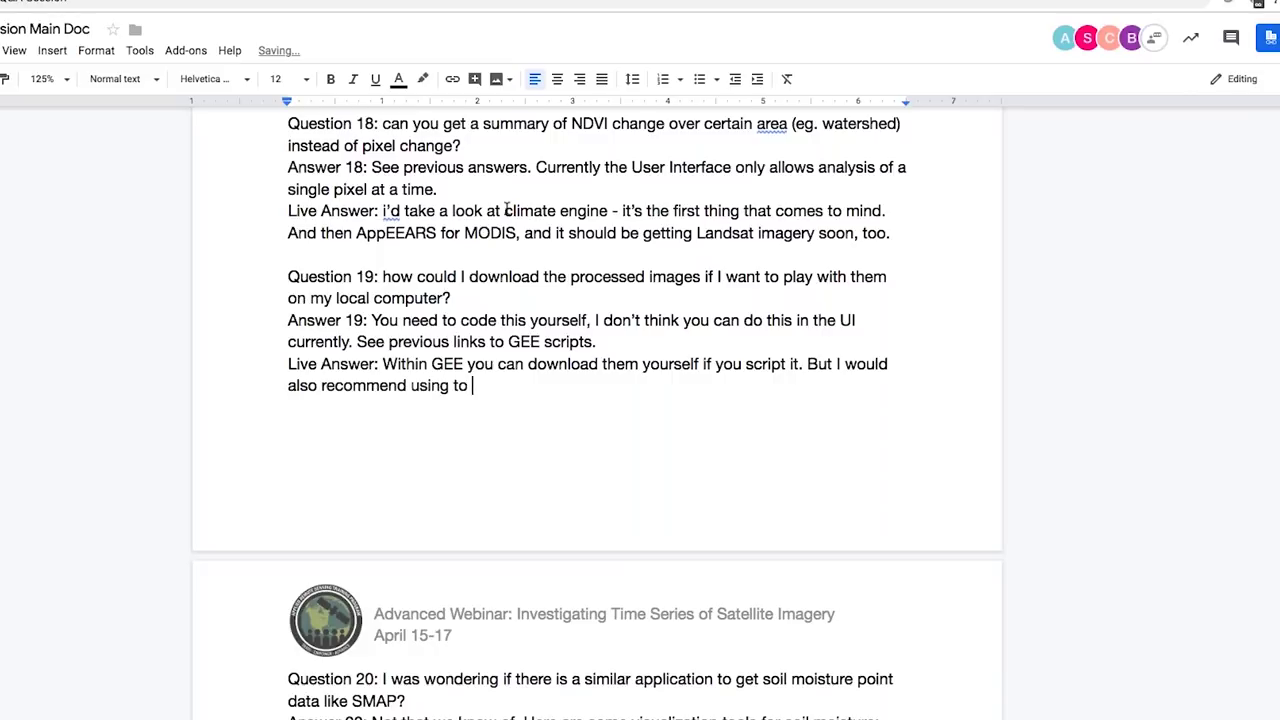
{"action": "type", "text": "one of the data portals,"}
{"action": "key", "text": "BackSpace"}
{"action": "type", "text": ", like E"}
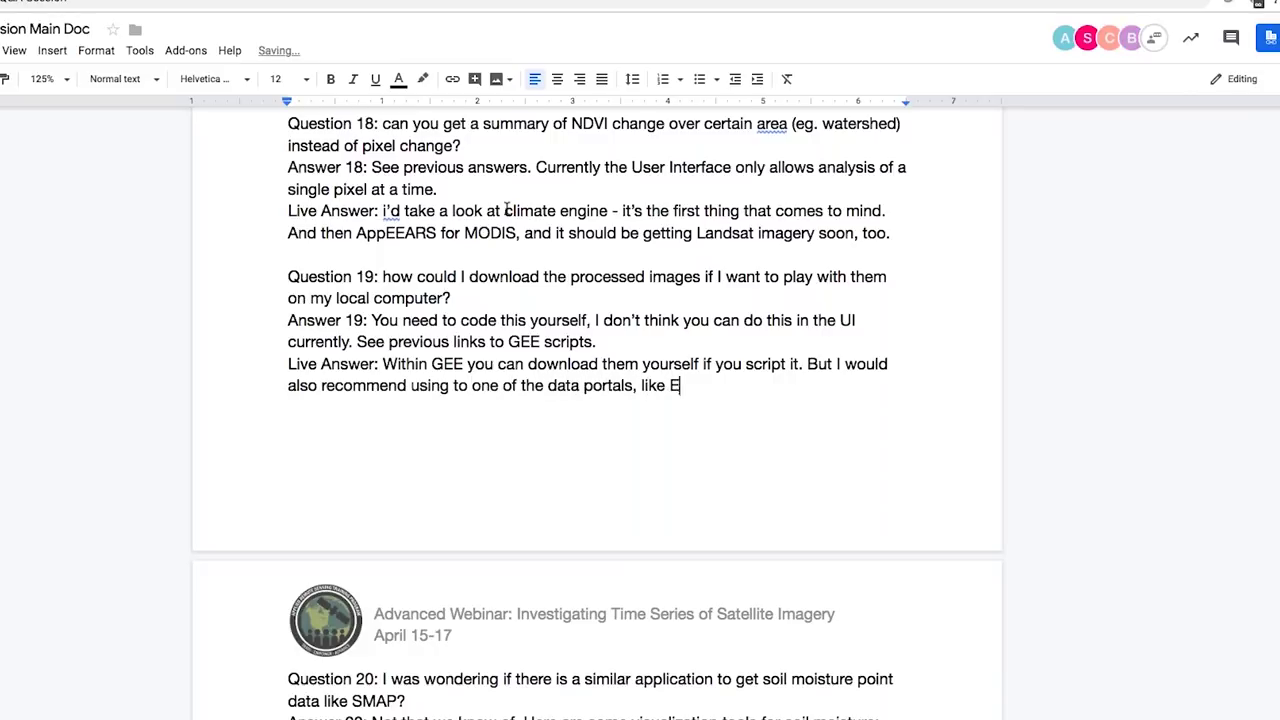
Step: Name the data portal in Question 19's live answer as "Earth Explorer (a great way to obtain Landsat and others imagery"
{"action": "type", "text": "arth Explorer (a grea"}
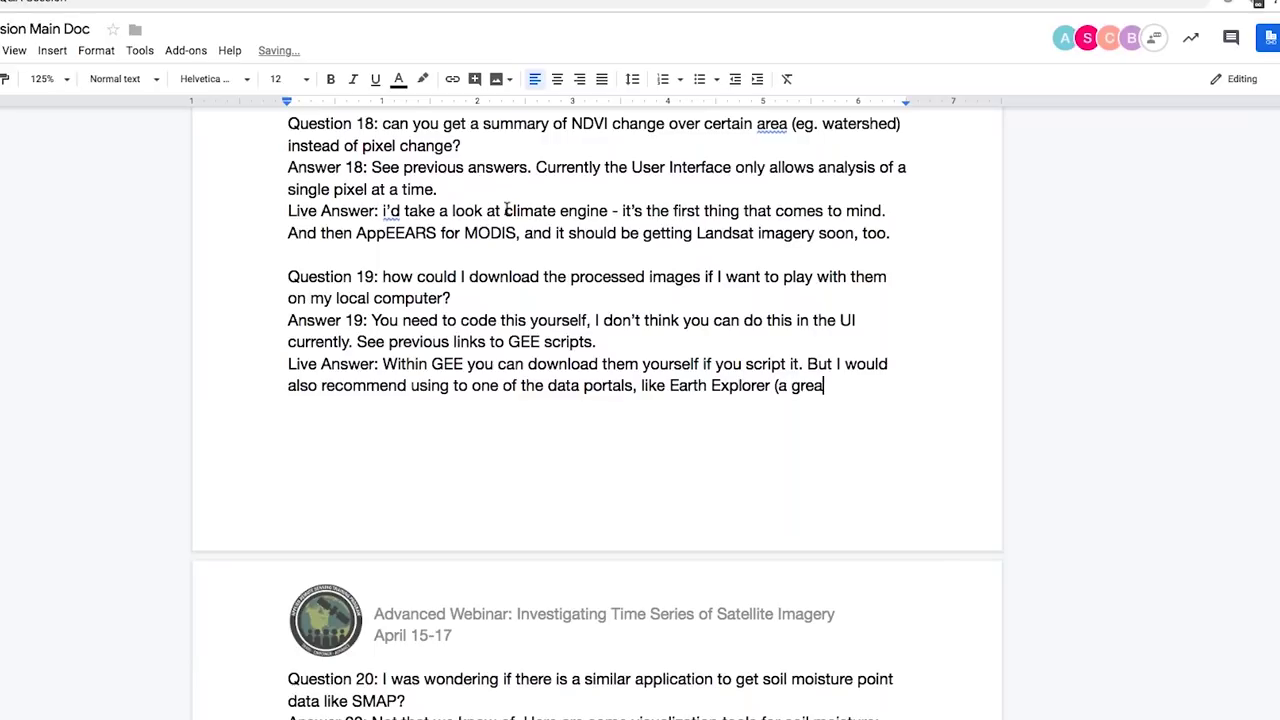
{"action": "type", "text": "t way to "}
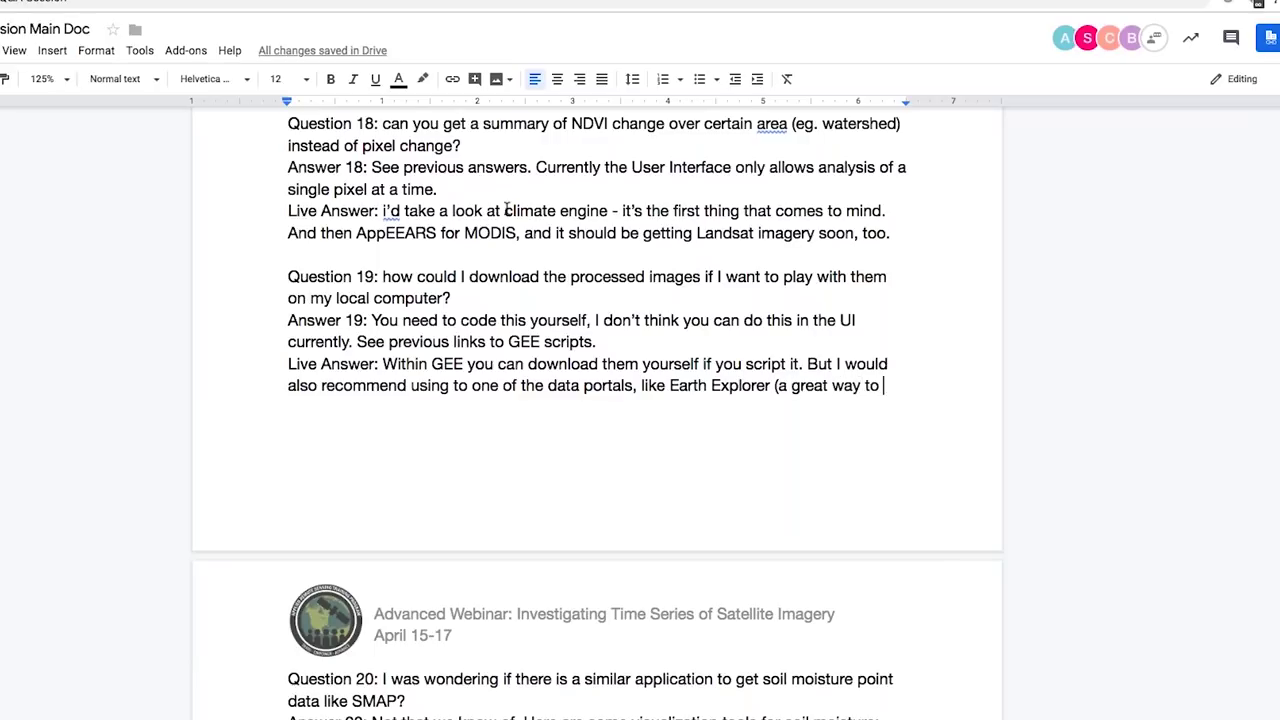
{"action": "type", "text": "obtain Landsat and"}
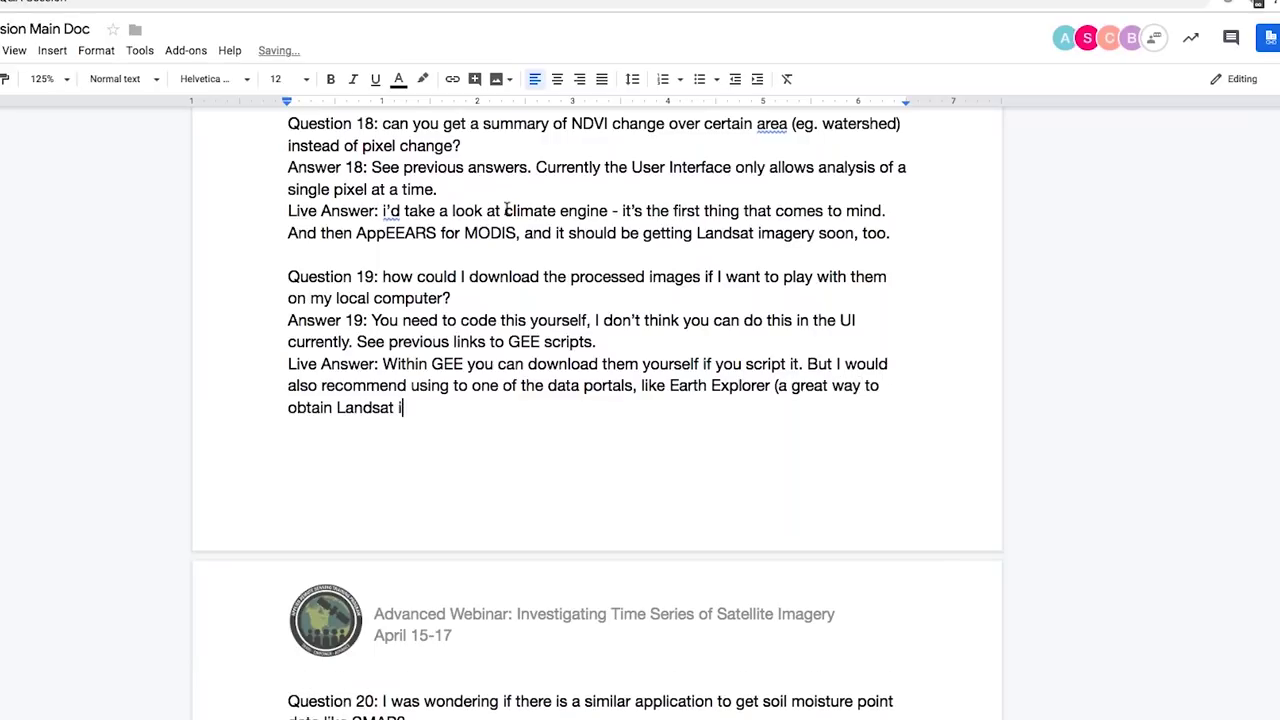
{"action": "type", "text": " others imager"}
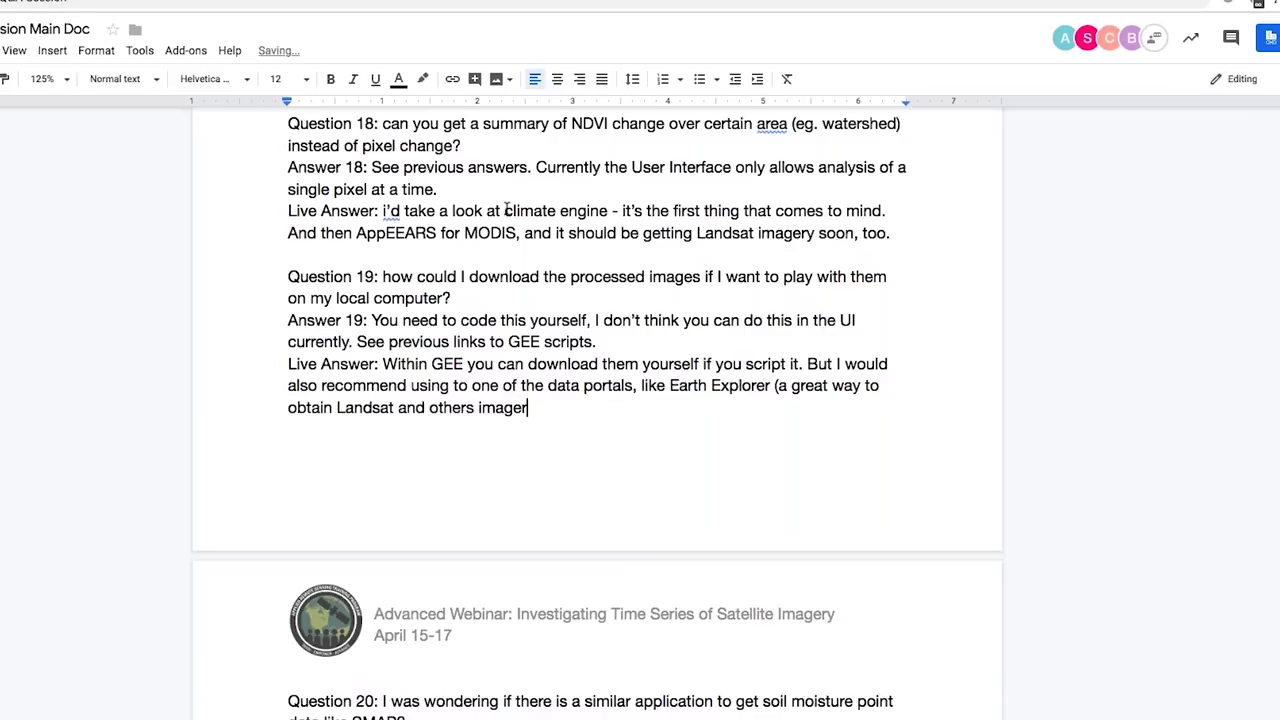
Step: Close the parenthesis about Earth Explorer and add "Also USGS Landlook, a few others, but I would start with Earth Explorer."
{"action": "type", "text": "y). Also Landlook"}
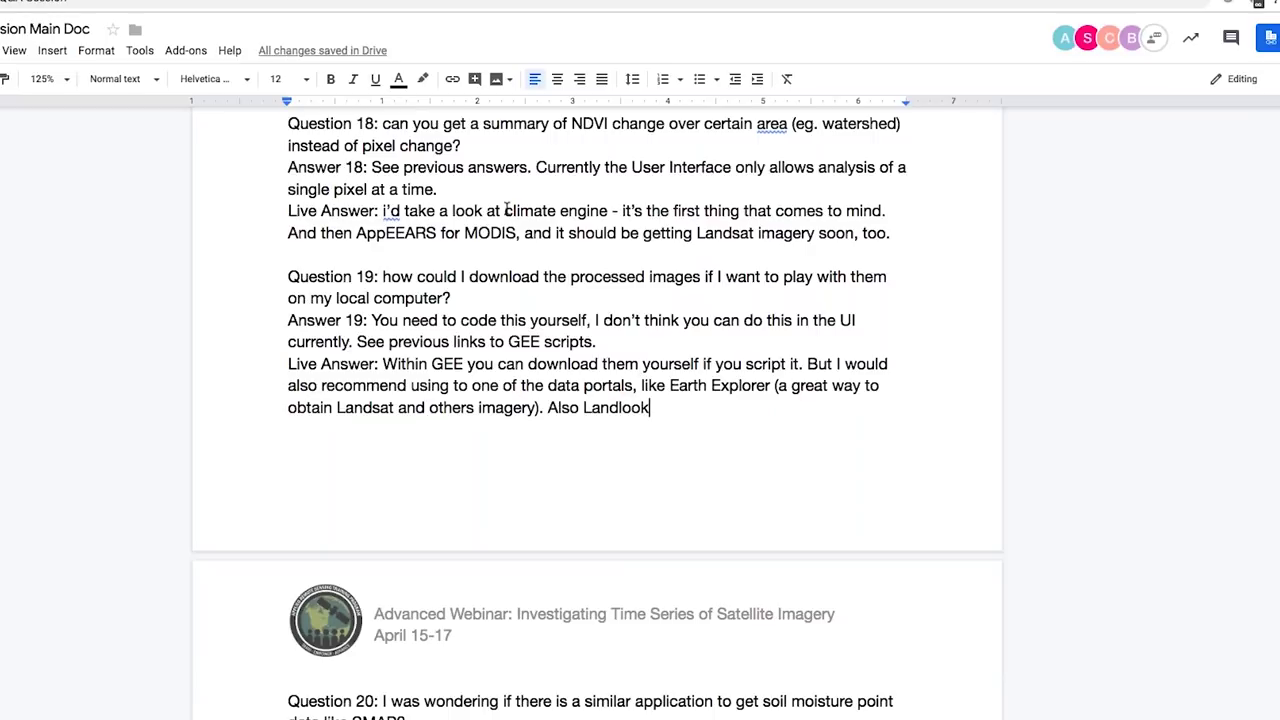
{"action": "key", "text": "alt+Left"}
{"action": "type", "text": "USGS"}
{"action": "key", "text": "alt+Left"}
{"action": "key", "text": "alt+Left"}
{"action": "key", "text": "alt+Right"}
{"action": "key", "text": "alt+Right"}
{"action": "key", "text": "alt+Right"}
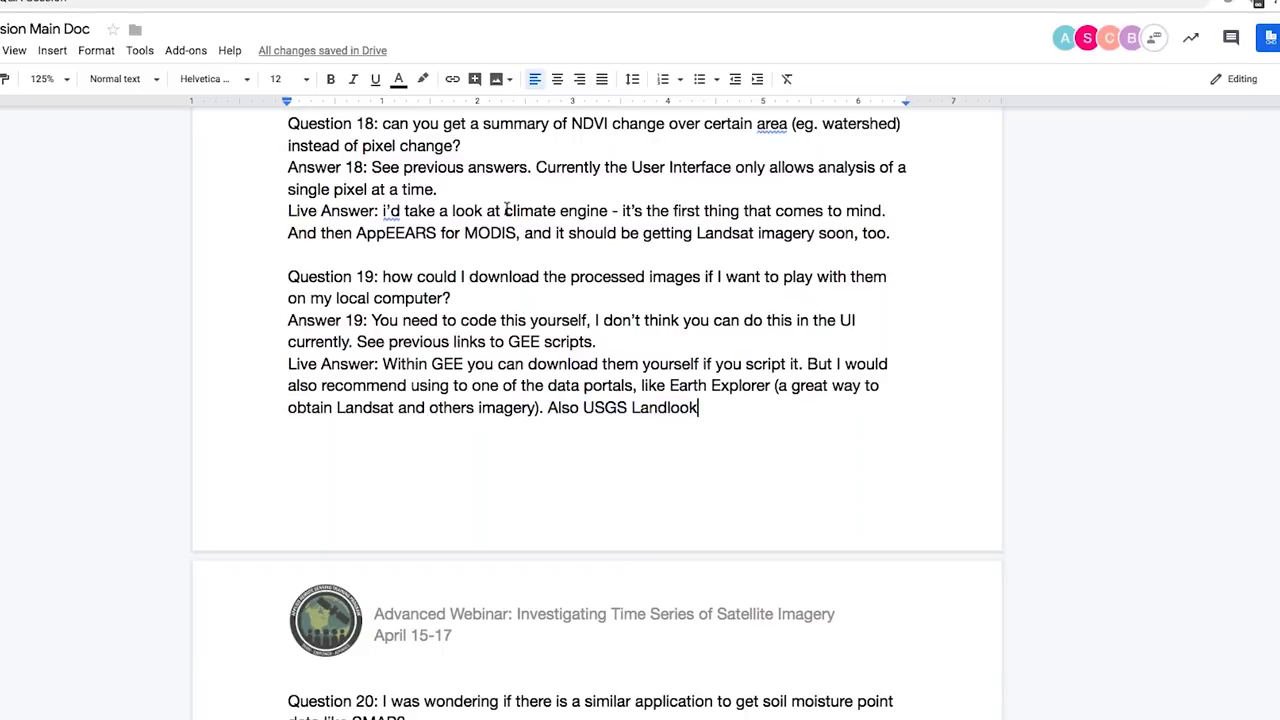
{"action": "type", "text": ", a few others ,"}
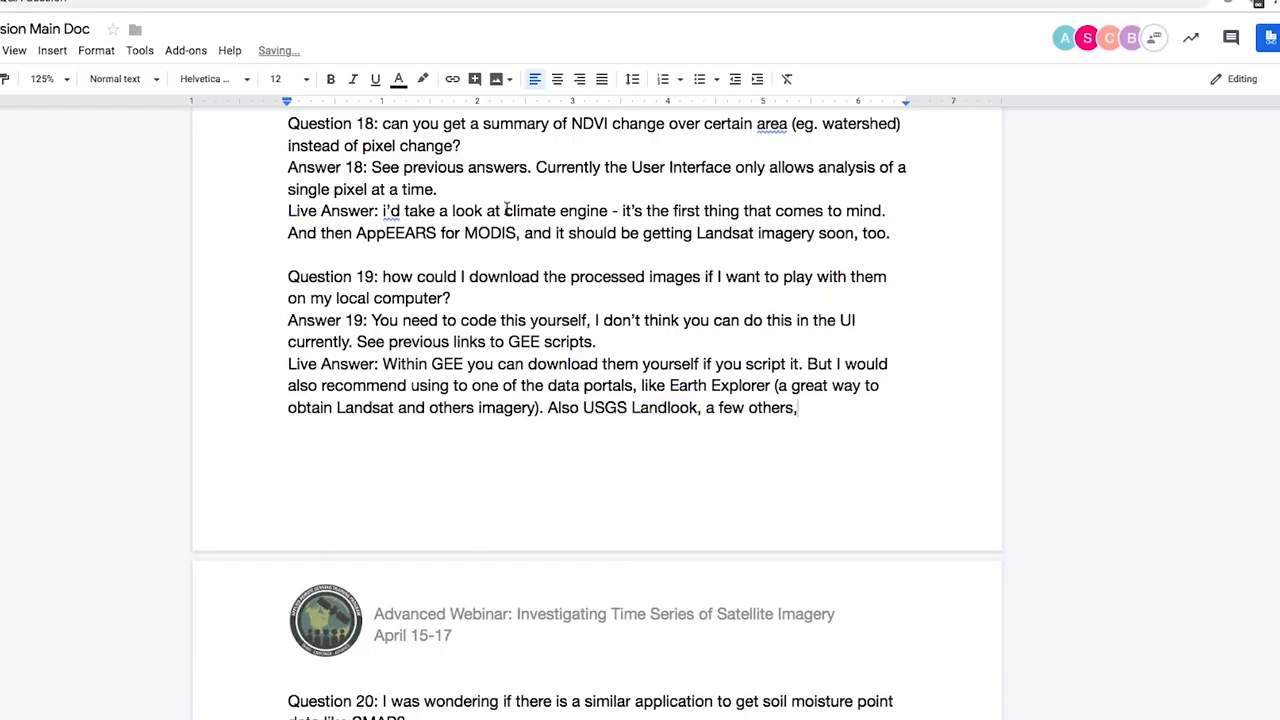
{"action": "type", "text": " but I would start with Ear"}
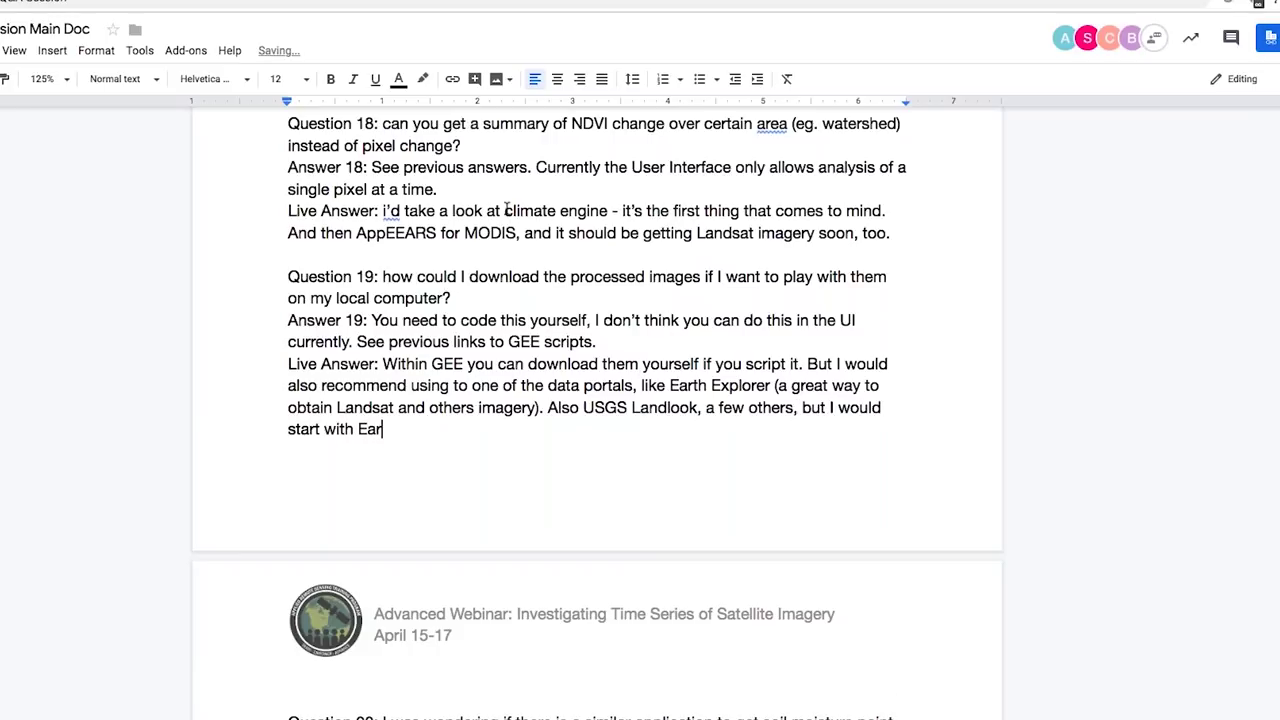
{"action": "type", "text": "th Explorer. Yes, yo"}
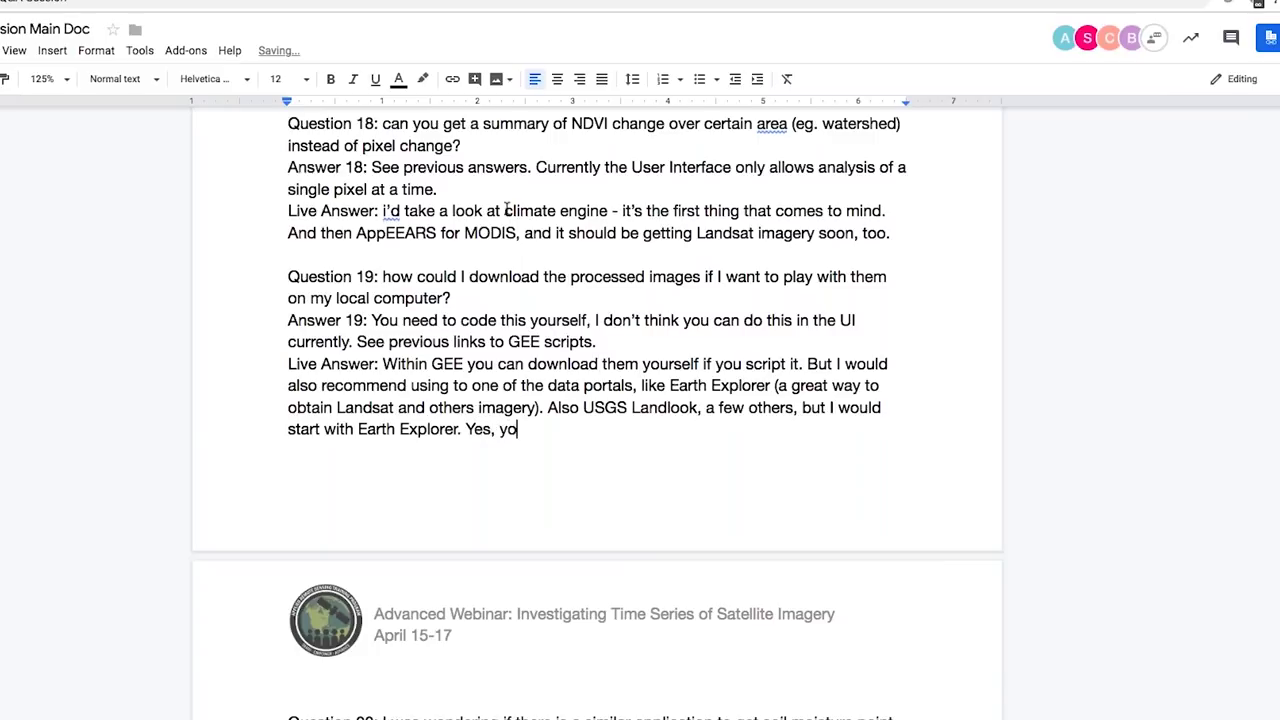
Step: Continue Question 19's live answer with "Yes, you can download them and open them using QGIS or Arc or whatever software you're most familiar"
{"action": "type", "text": "u can download them and op"}
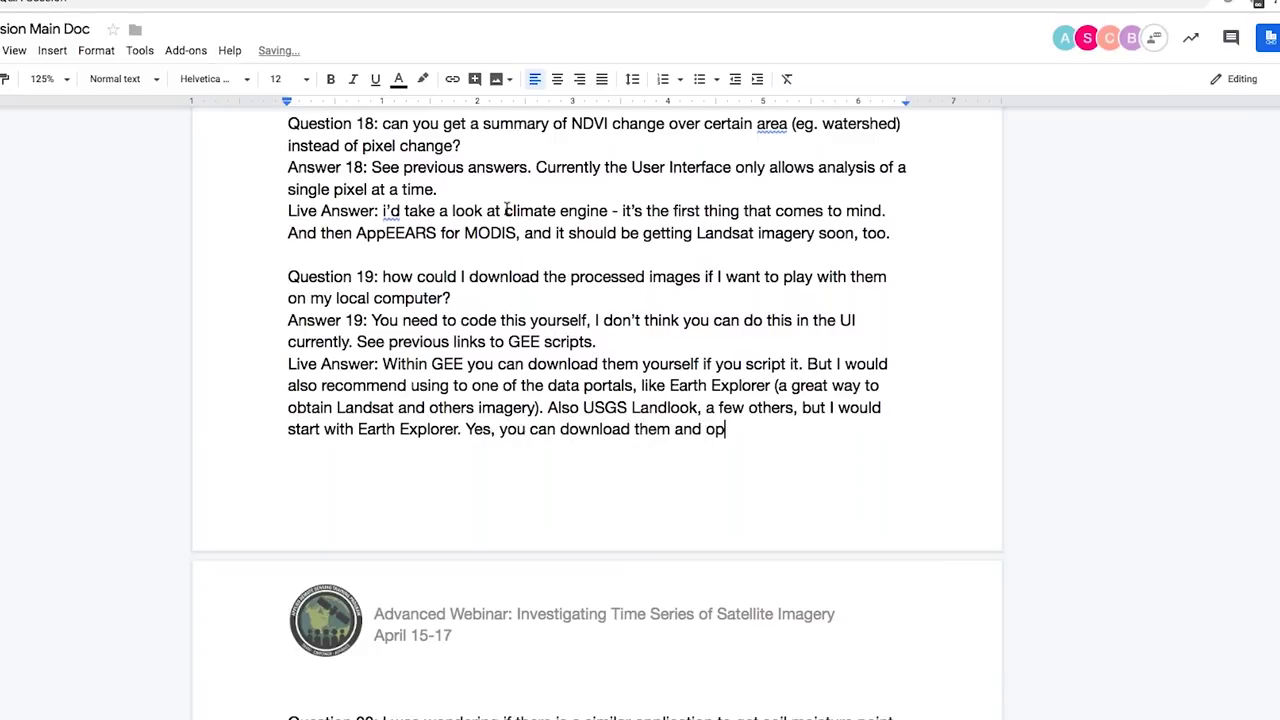
{"action": "type", "text": "en them using QGIS o"}
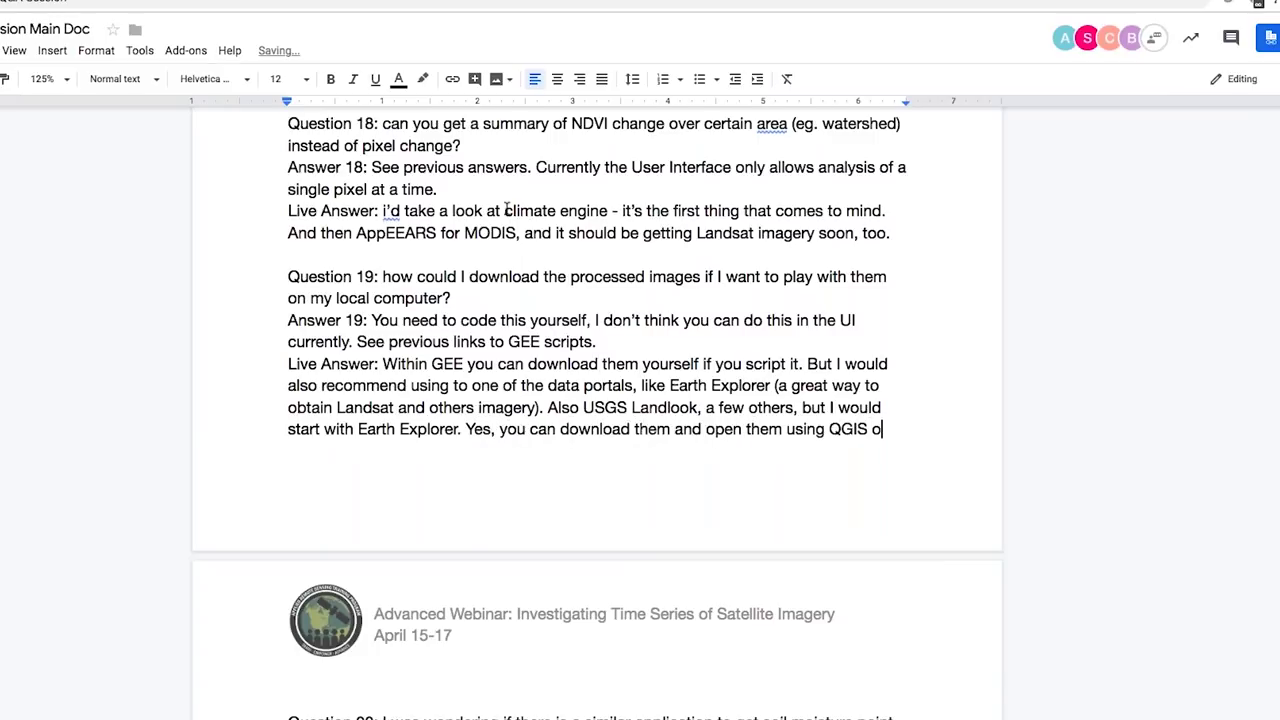
{"action": "type", "text": "r Arc or"}
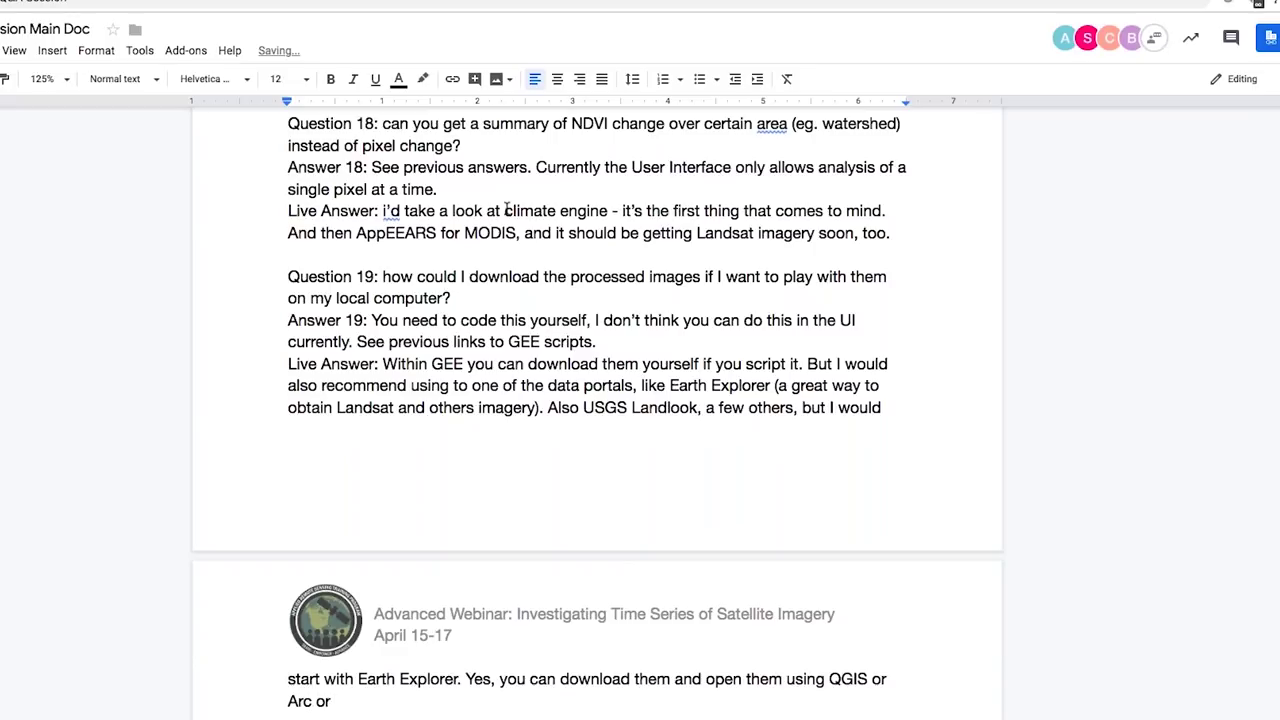
{"action": "type", "text": "oftware you're most fa"}
{"action": "type", "text": "miliar"}
Step: Close Question 19's live answer with "with. Again, that's - if you're interested in a very specific date, that might be the best route."
{"action": "type", "text": " with. Again, that's - if you're i"}
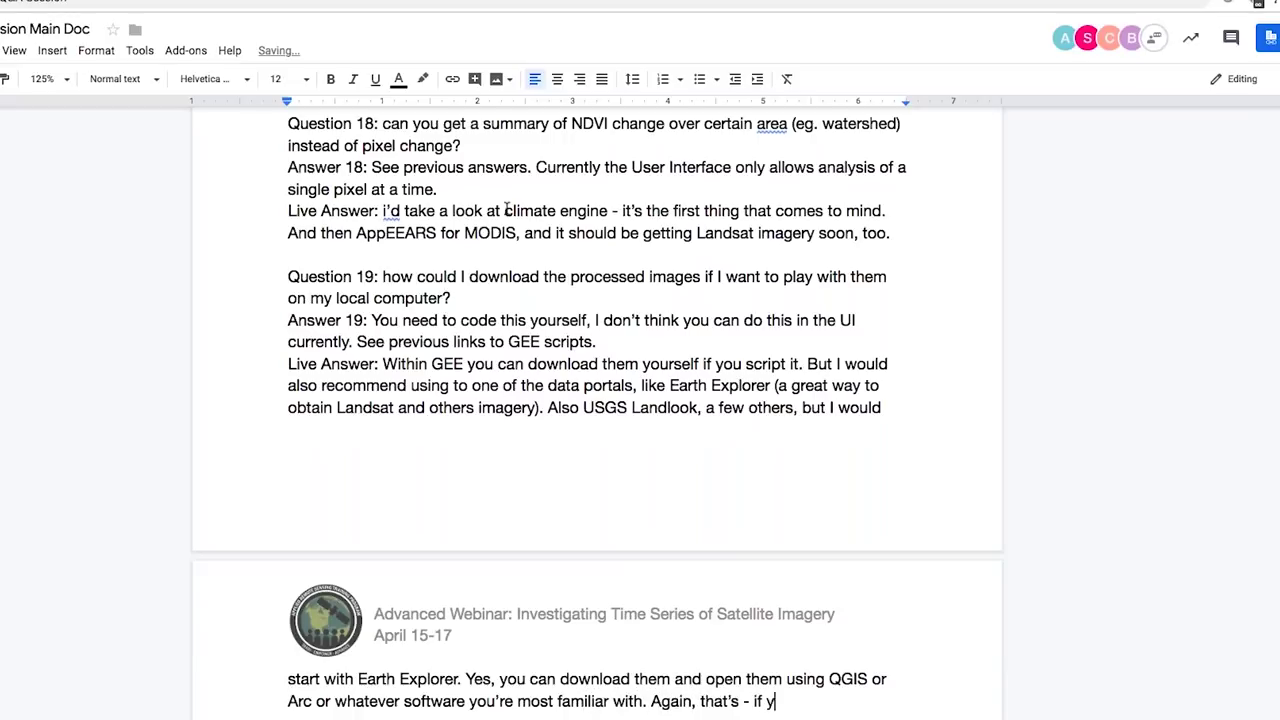
{"action": "type", "text": "nterested in a very specific"}
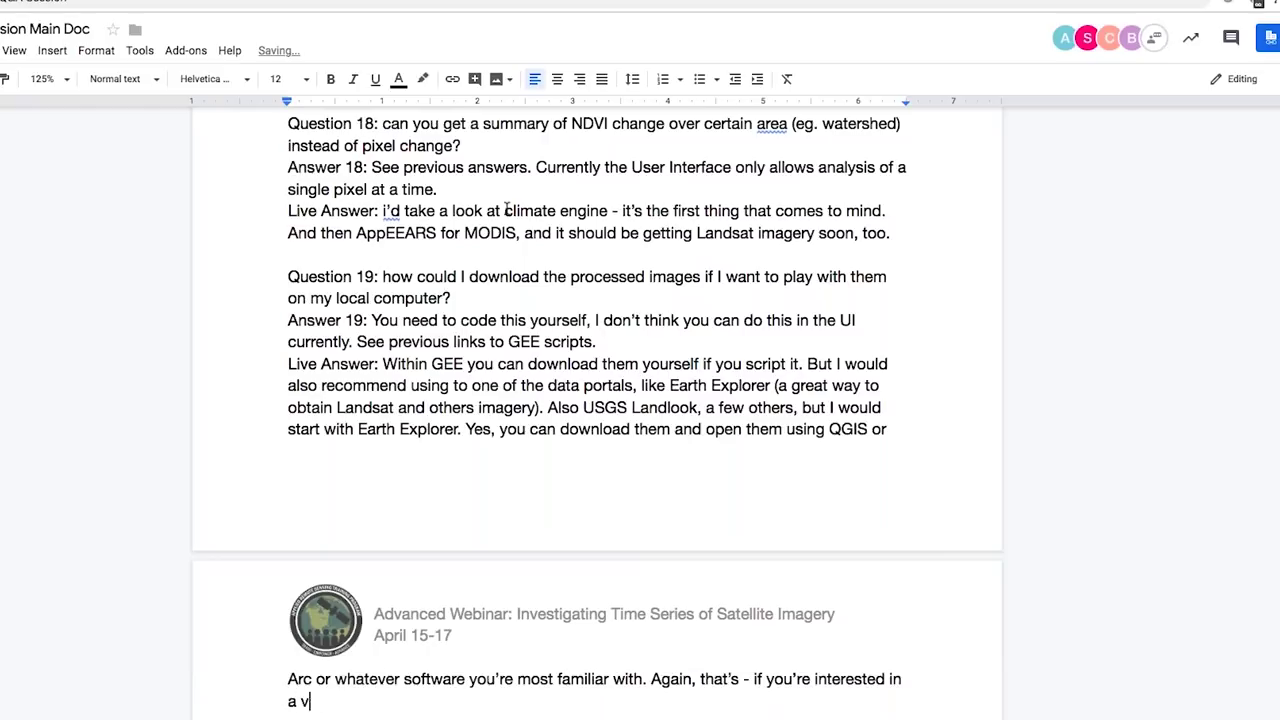
{"action": "type", "text": " date, tha"}
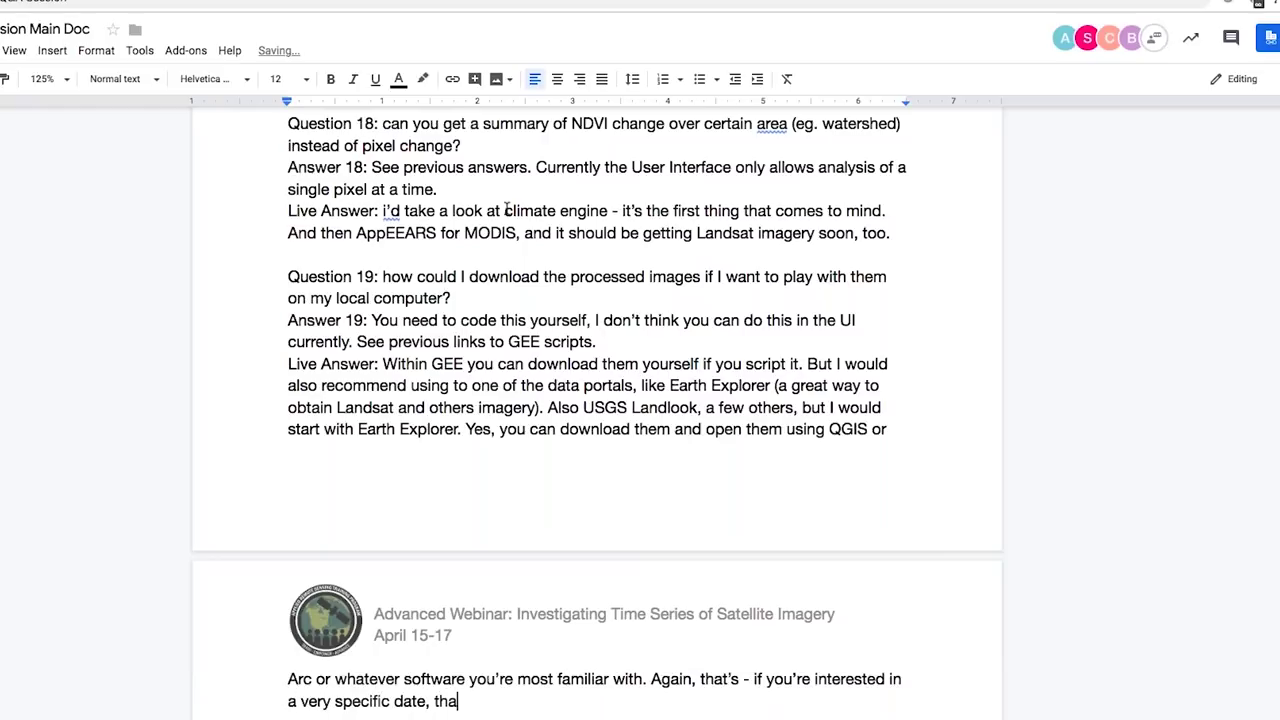
{"action": "type", "text": "t might be thes"}
{"action": "key", "text": "BackSpace"}
{"action": "type", "text": "best route."}
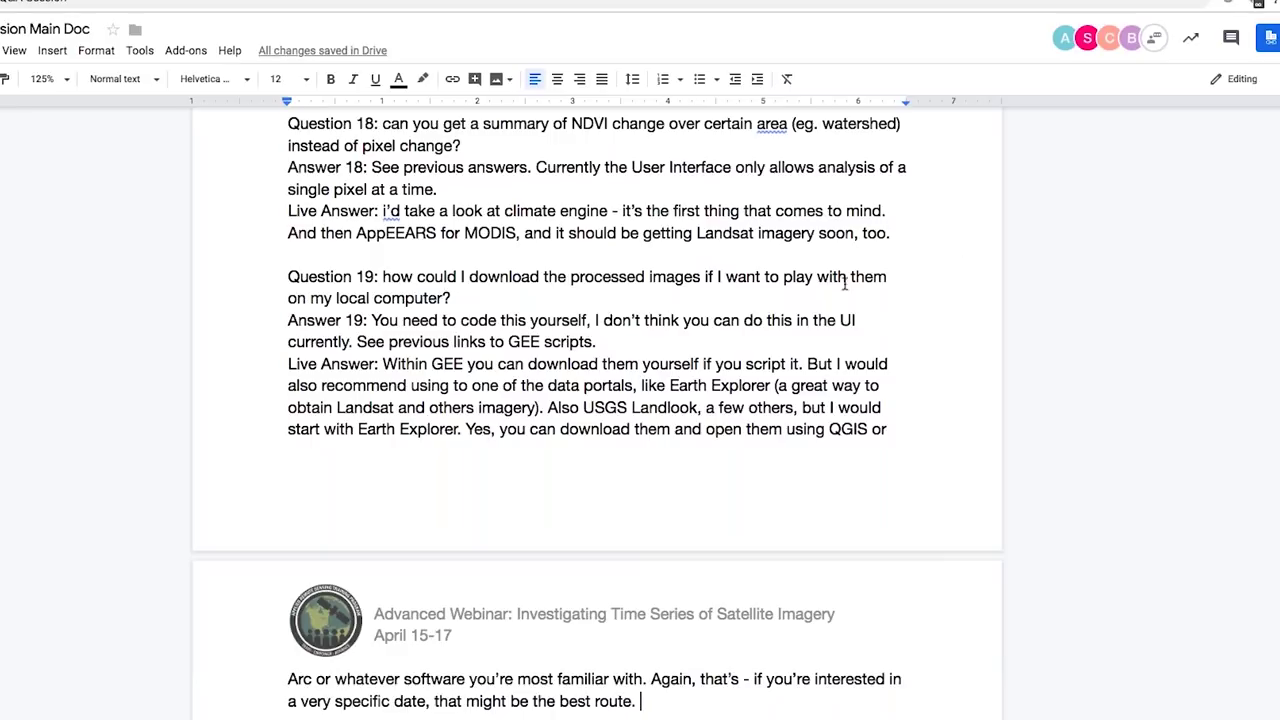
Step: Add a "Live Answer:" label on a new line beneath Answer 20's soil moisture links
{"action": "scroll", "coordinate": [795, 366], "scroll_direction": "down", "scroll_amount": 5}
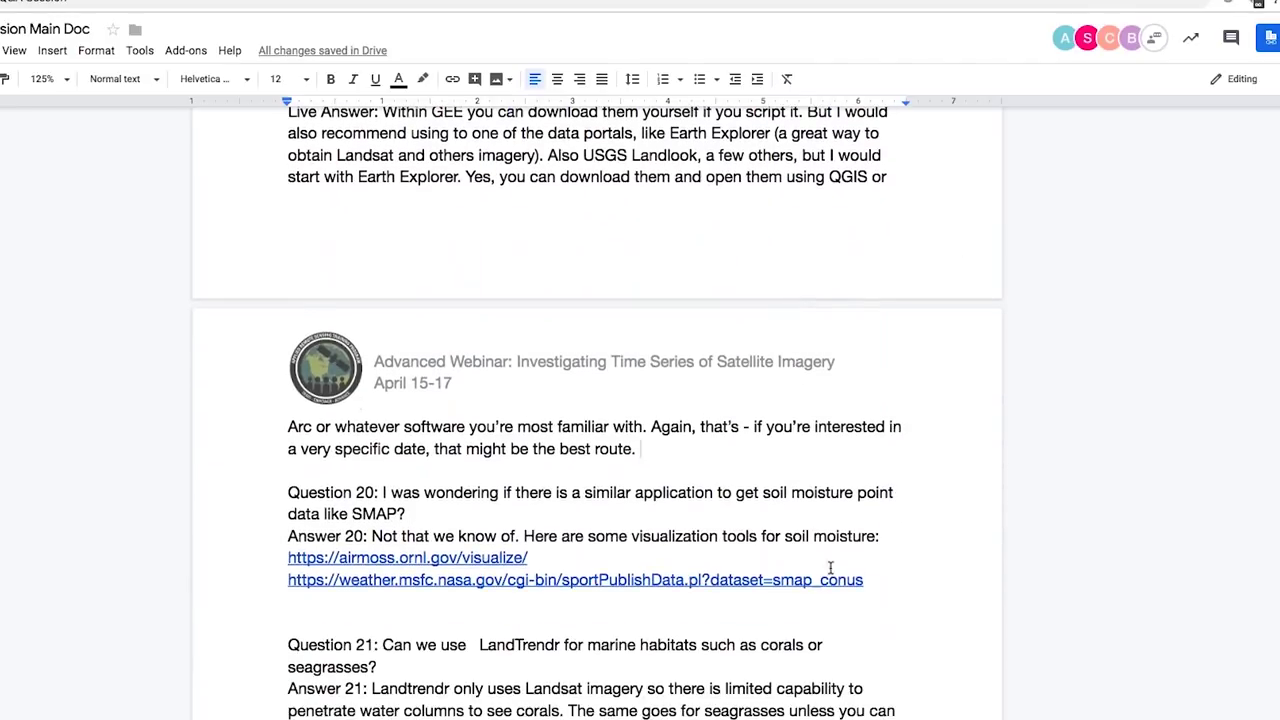
{"action": "left_click", "coordinate": [871, 580]}
{"action": "scroll", "coordinate": [873, 585], "scroll_direction": "down", "scroll_amount": 3}
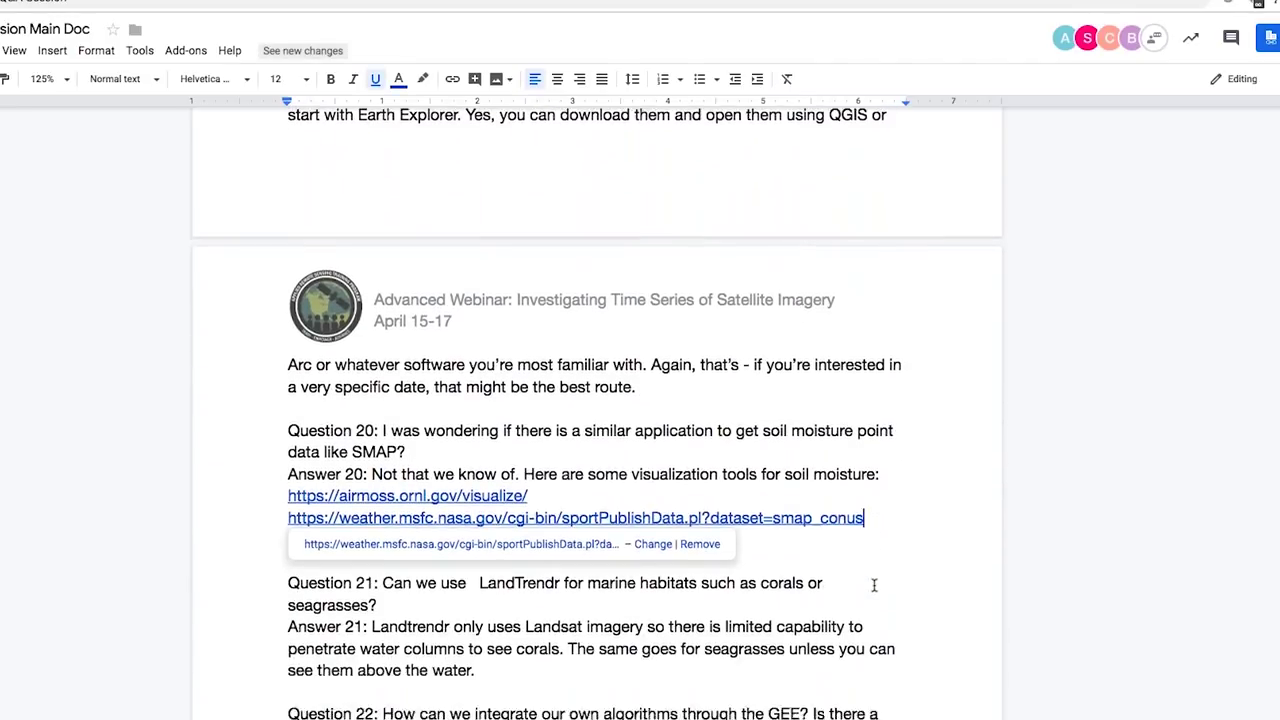
{"action": "key", "text": "Return"}
{"action": "type", "text": "Live Answer:"}
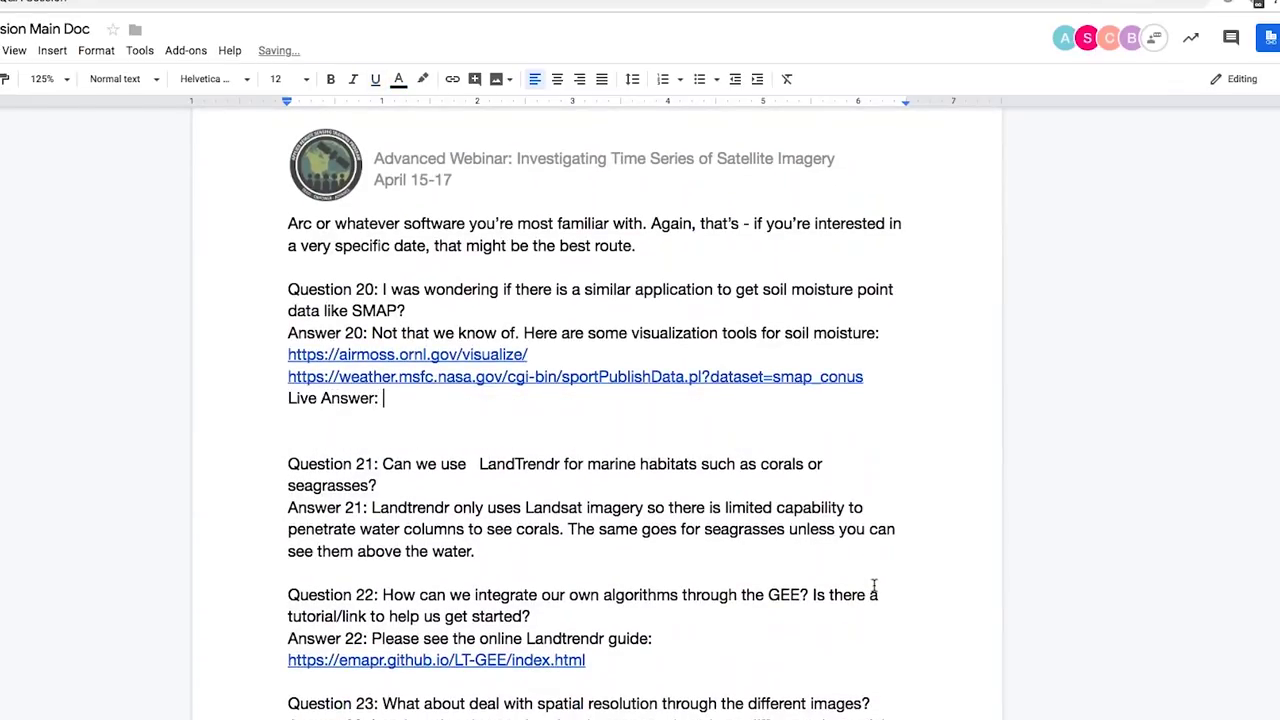
Step: Remove the extra blank line and begin Question 20's live answer with "There are some visualizations tool for soil moisture we've included here."
{"action": "key", "text": "Delete"}
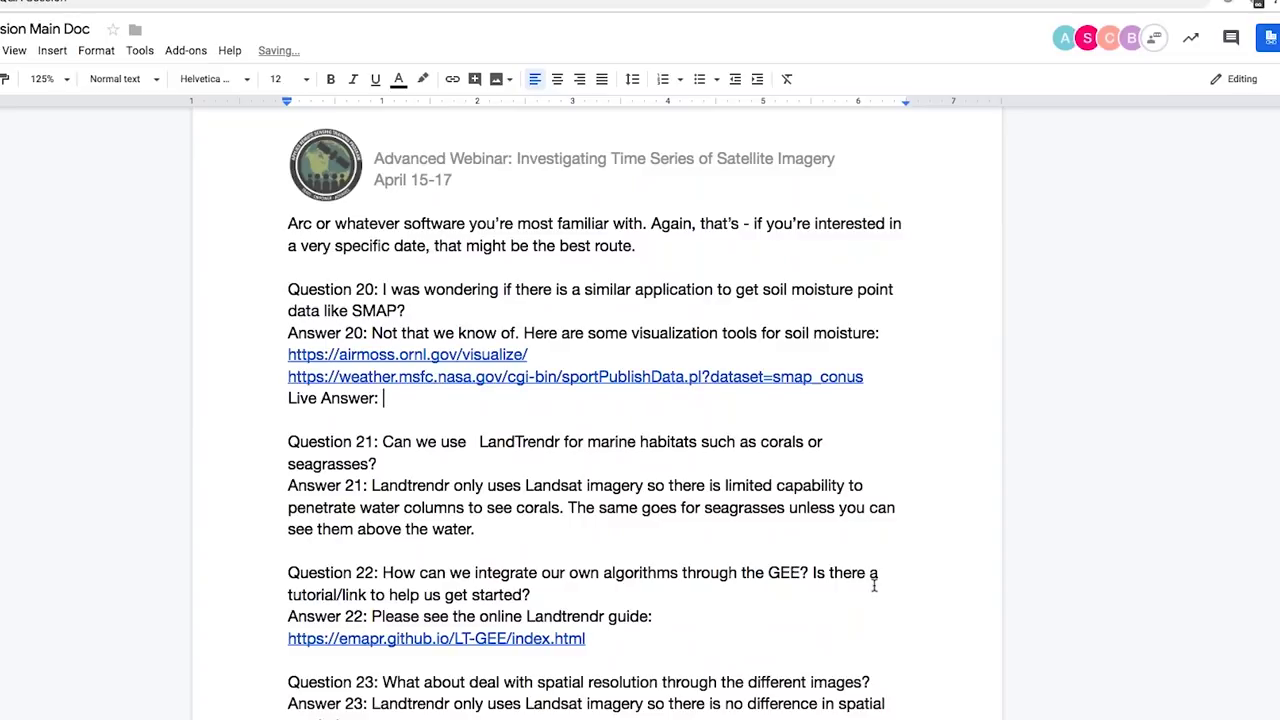
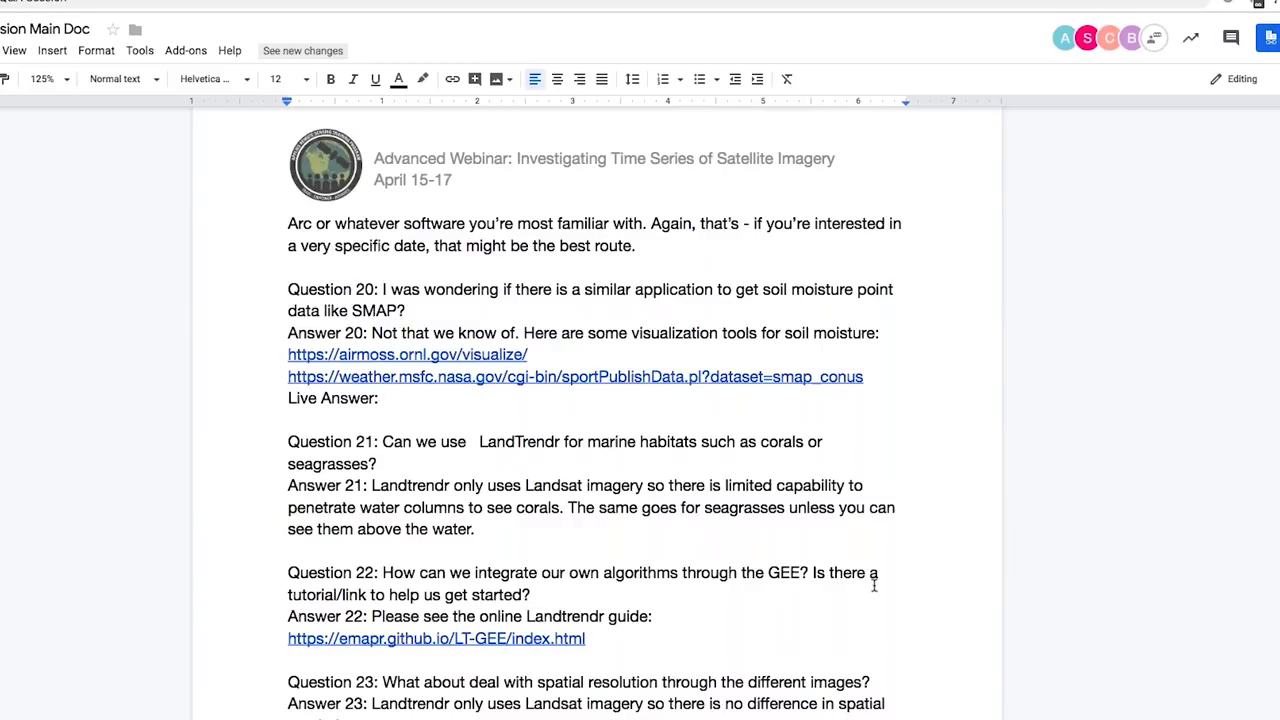
{"action": "type", "text": "There are some "}
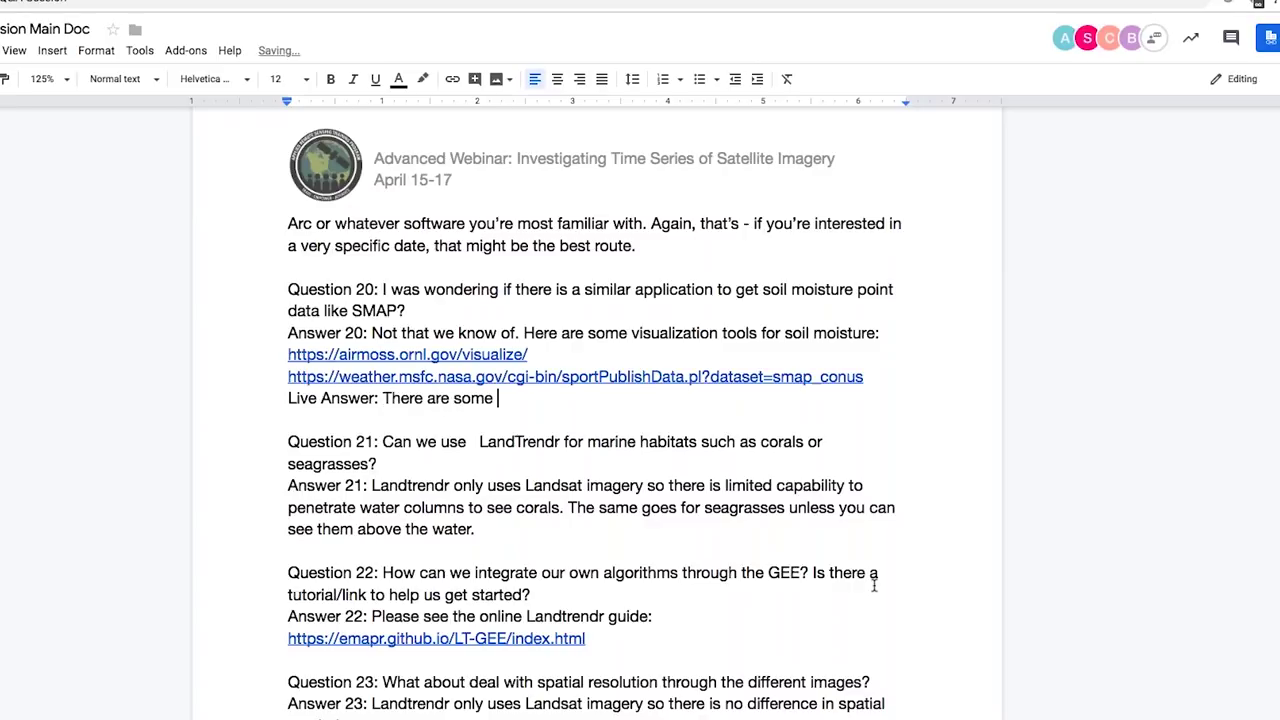
{"action": "type", "text": "visualizations t"}
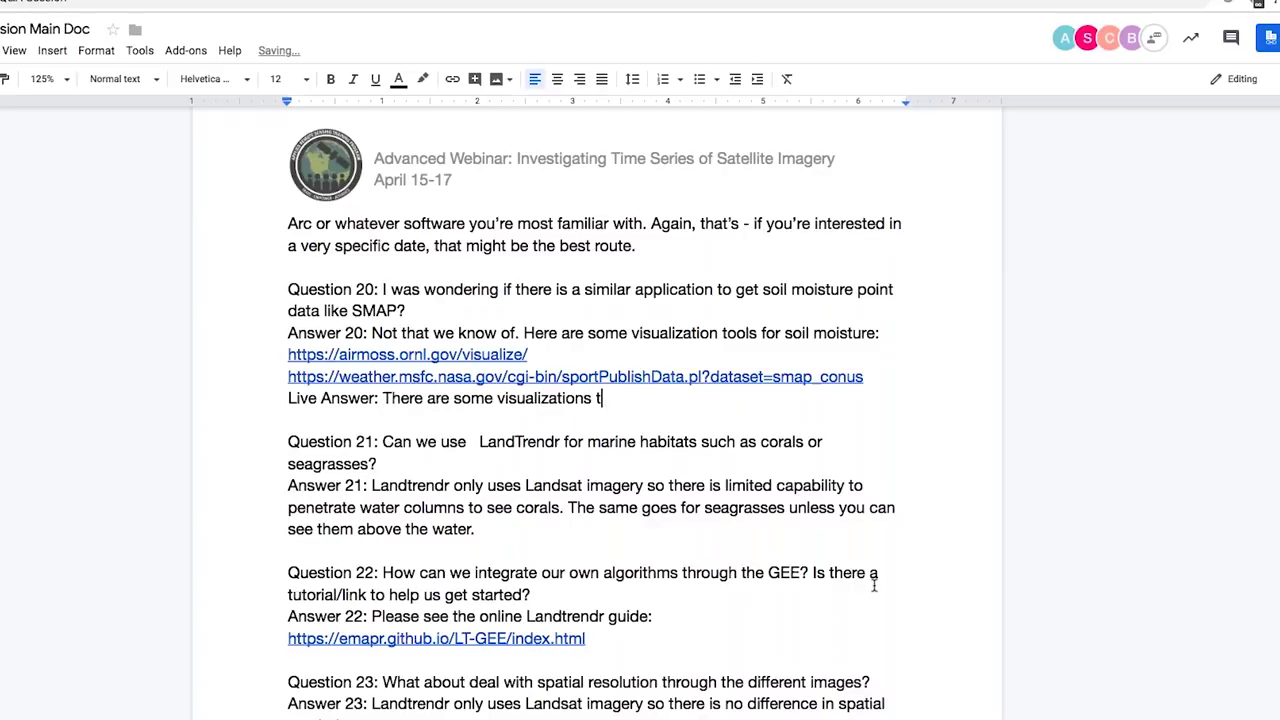
{"action": "type", "text": "ool for soil moisture"}
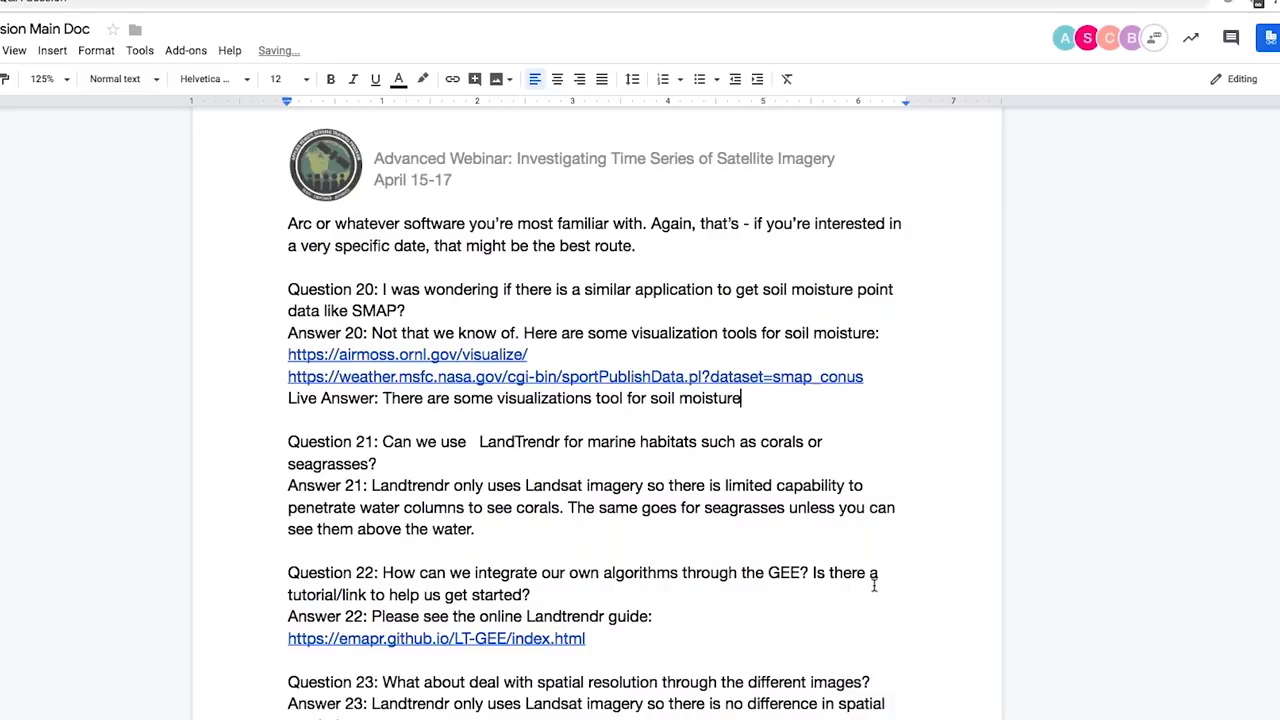
{"action": "type", "text": " we've included here"}
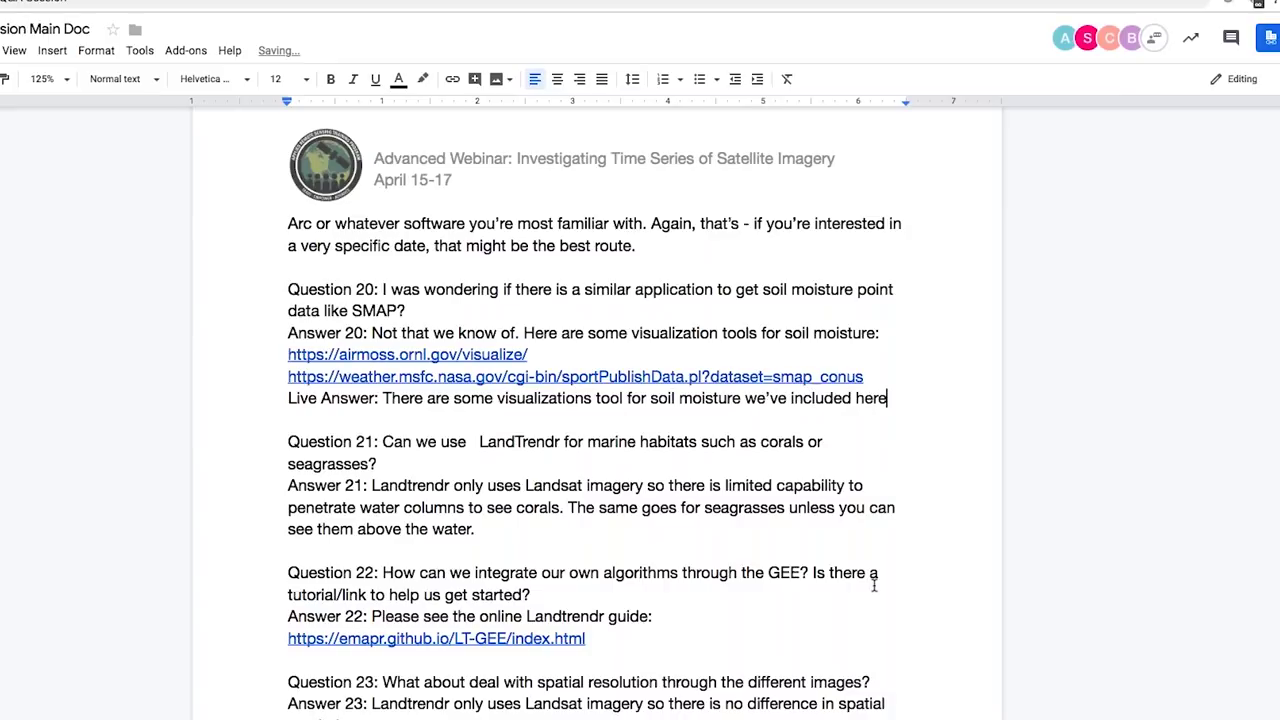
{"action": "type", "text": ", "}
Step: Add "(We also did a previous training on remote sensing of soil moisture and evapotranspiration" to Question 20's live answer
{"action": "type", "text": "(We also did a "}
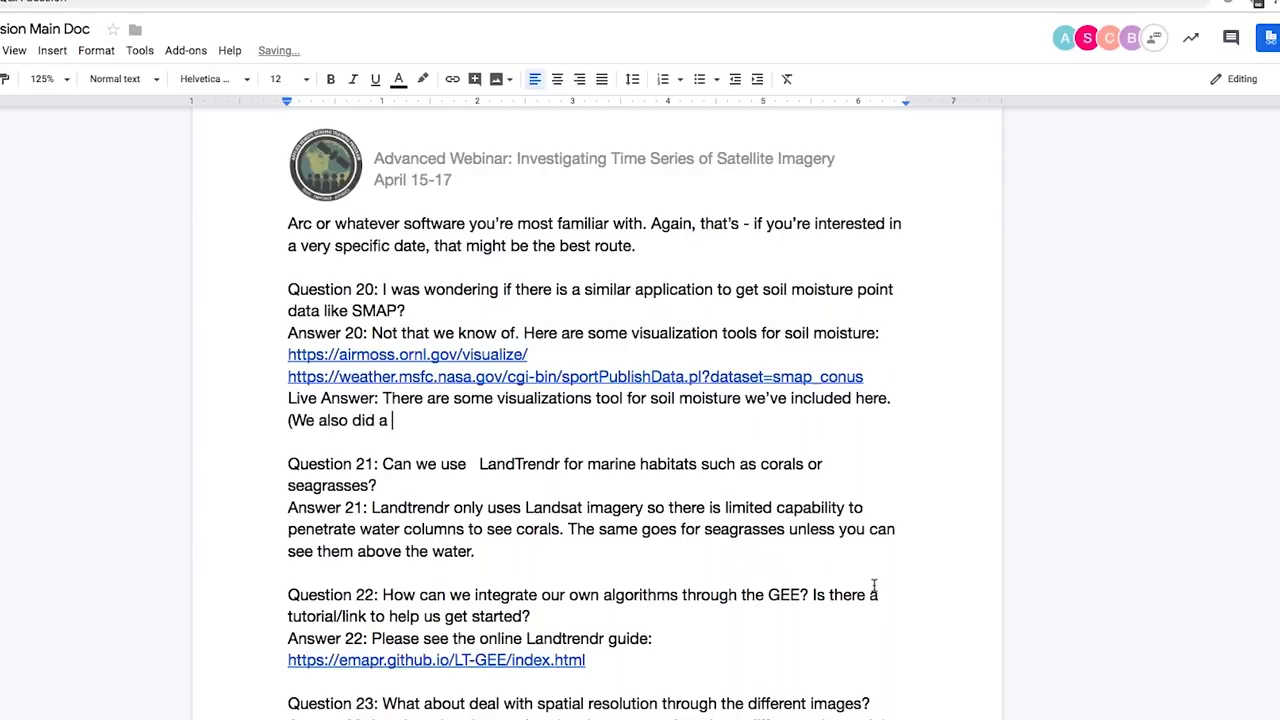
{"action": "type", "text": "previous training o"}
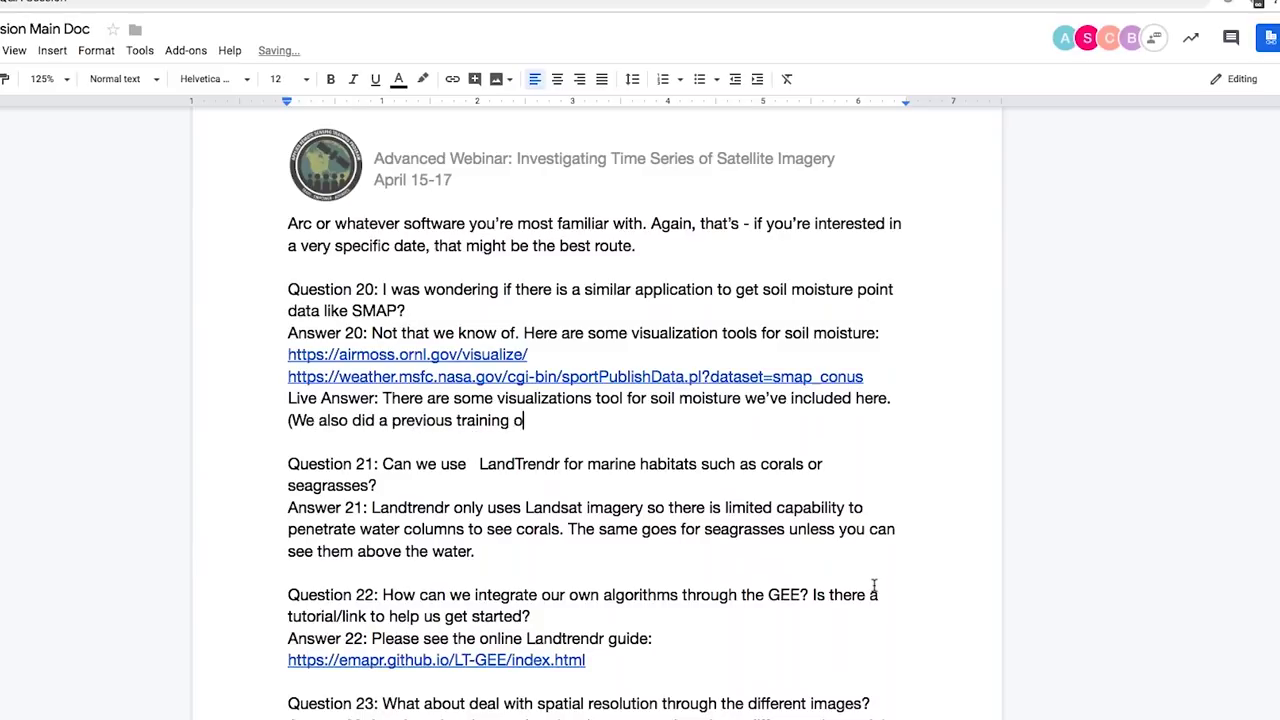
{"action": "type", "text": "n remote sensing of soil mois"}
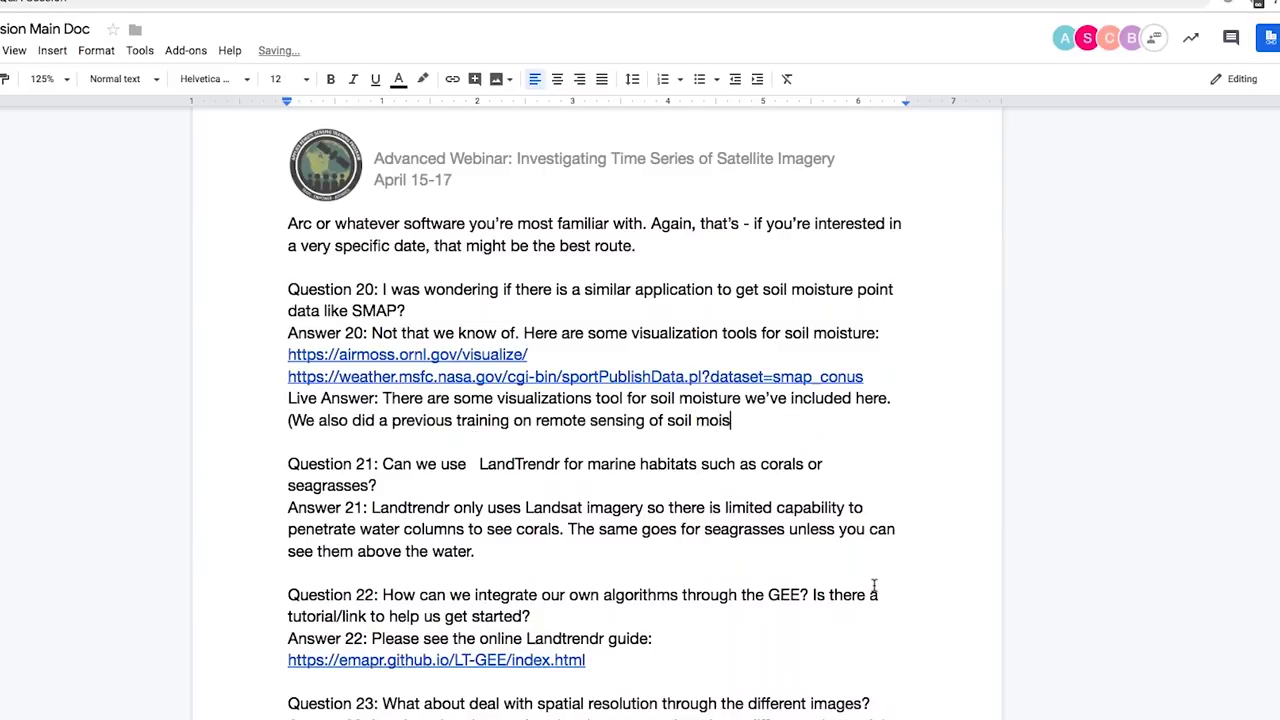
{"action": "type", "text": "ture and evapotranspiratio"}
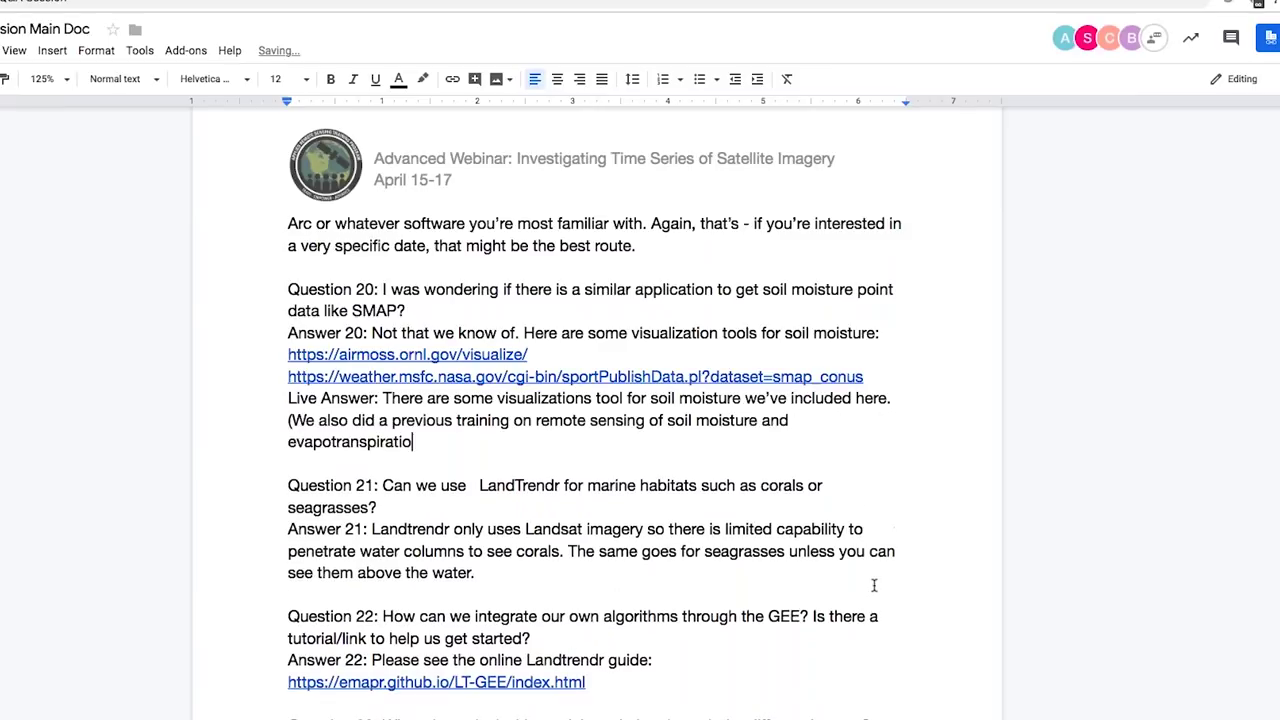
Step: Close the parenthesis about the previous training and add "Look at those to see if they have tools for assessing soil moisture and change"
{"action": "type", "text": "n). Look at those to see if they have toosl for"}
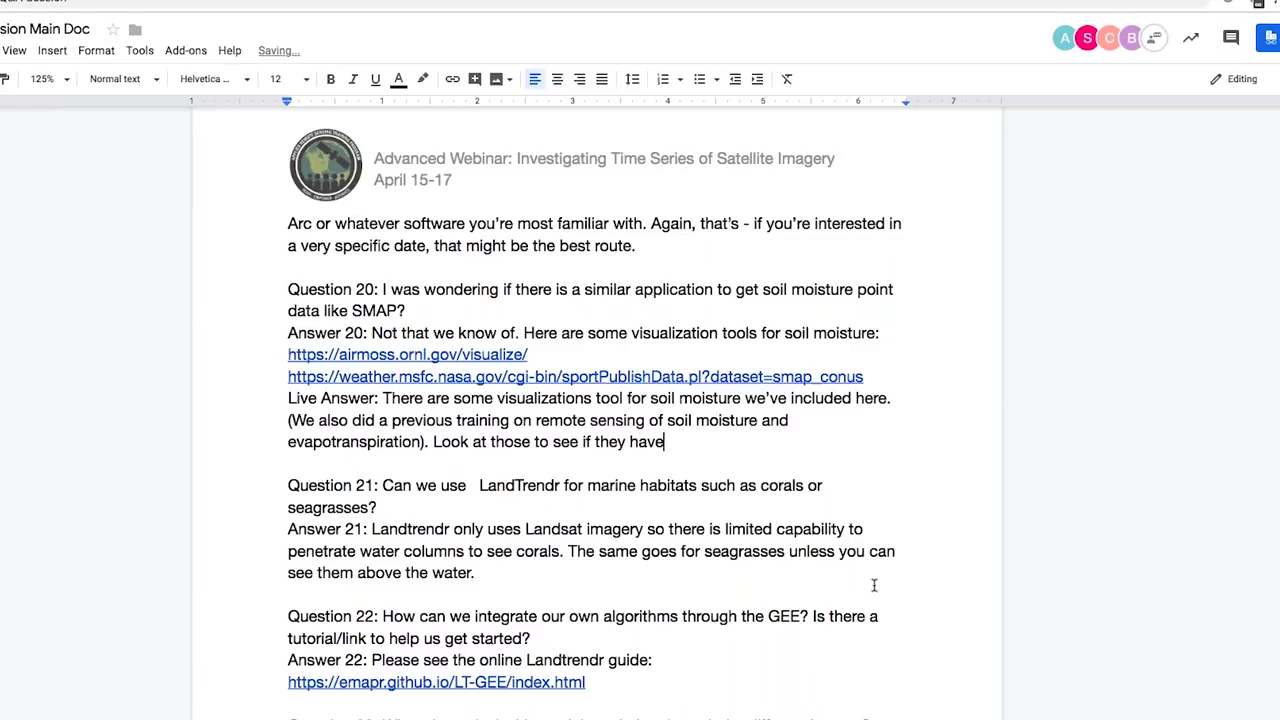
{"action": "key", "text": "BackSpace"}
{"action": "key", "text": "BackSpace"}
{"action": "key", "text": "BackSpace"}
{"action": "key", "text": "BackSpace"}
{"action": "key", "text": "BackSpace"}
{"action": "key", "text": "BackSpace"}
{"action": "type", "text": "ols for assessing soil moisture and change "}
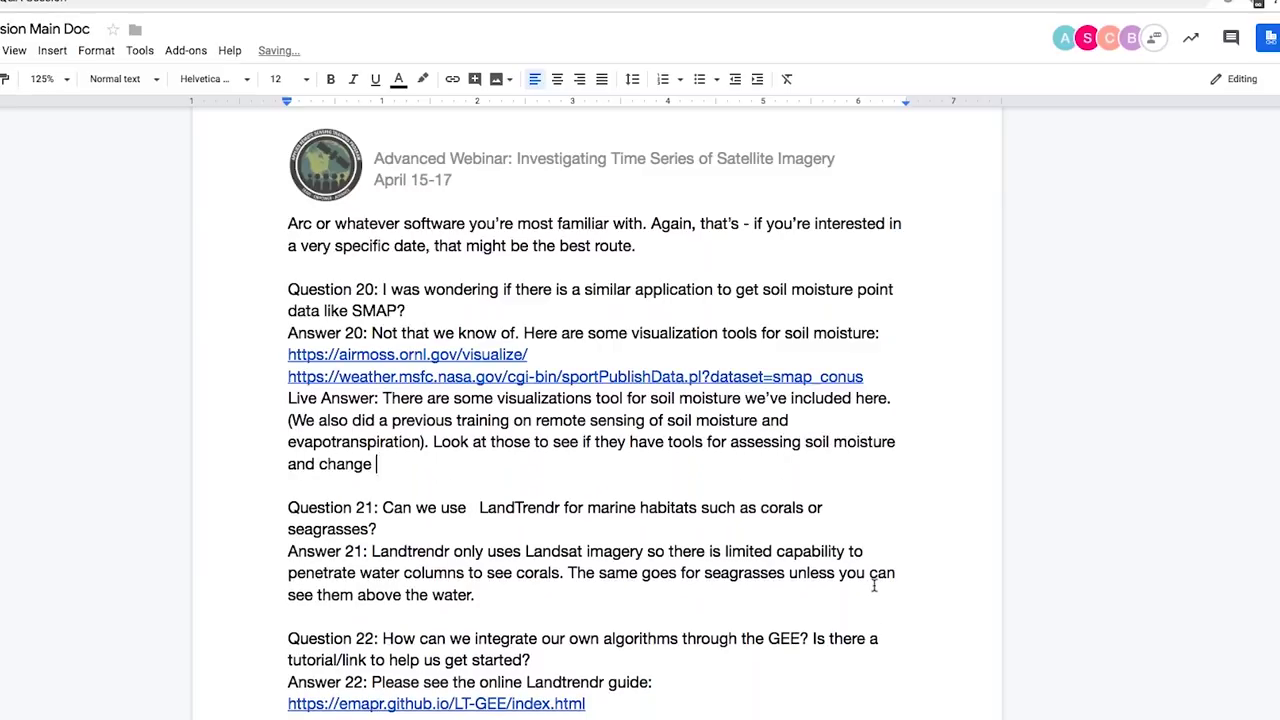
Step: Continue Question 20's live answer with "over the time. The time for SMAP data is much shorter (2015 onward) than Landsat,"
{"action": "type", "text": "over the time. The time for"}
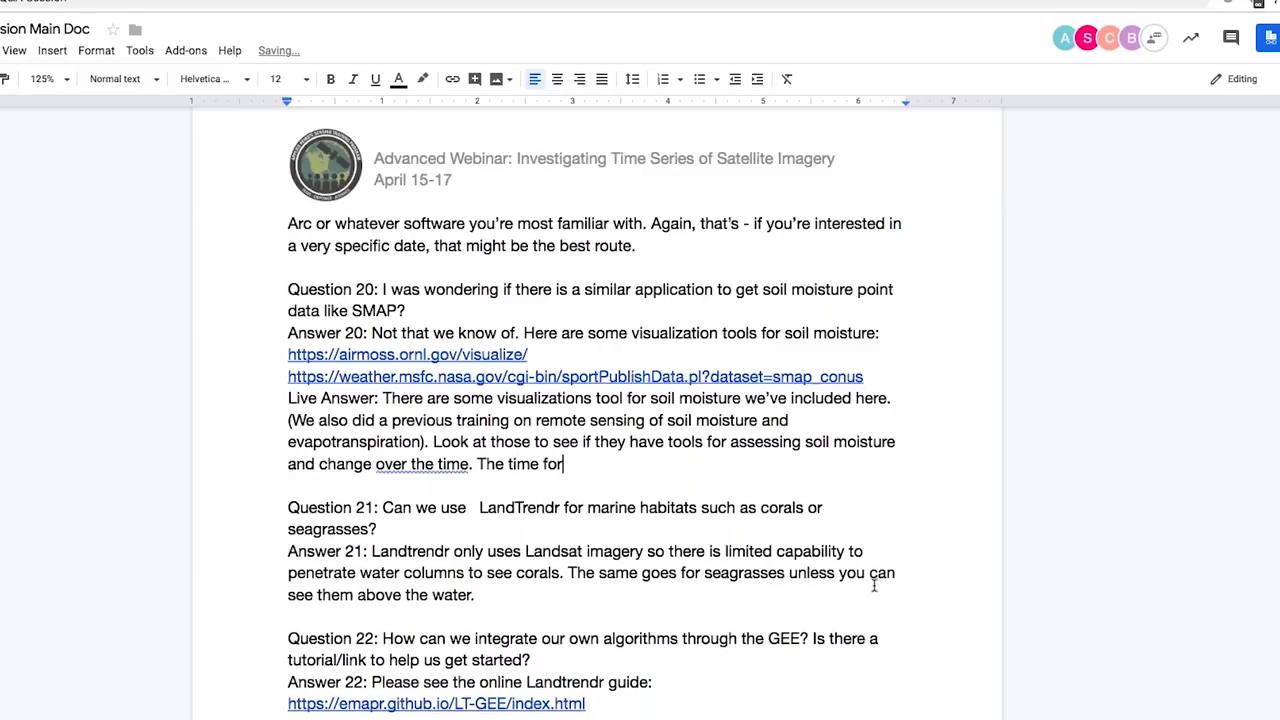
{"action": "type", "text": " SMAP data is much shor"}
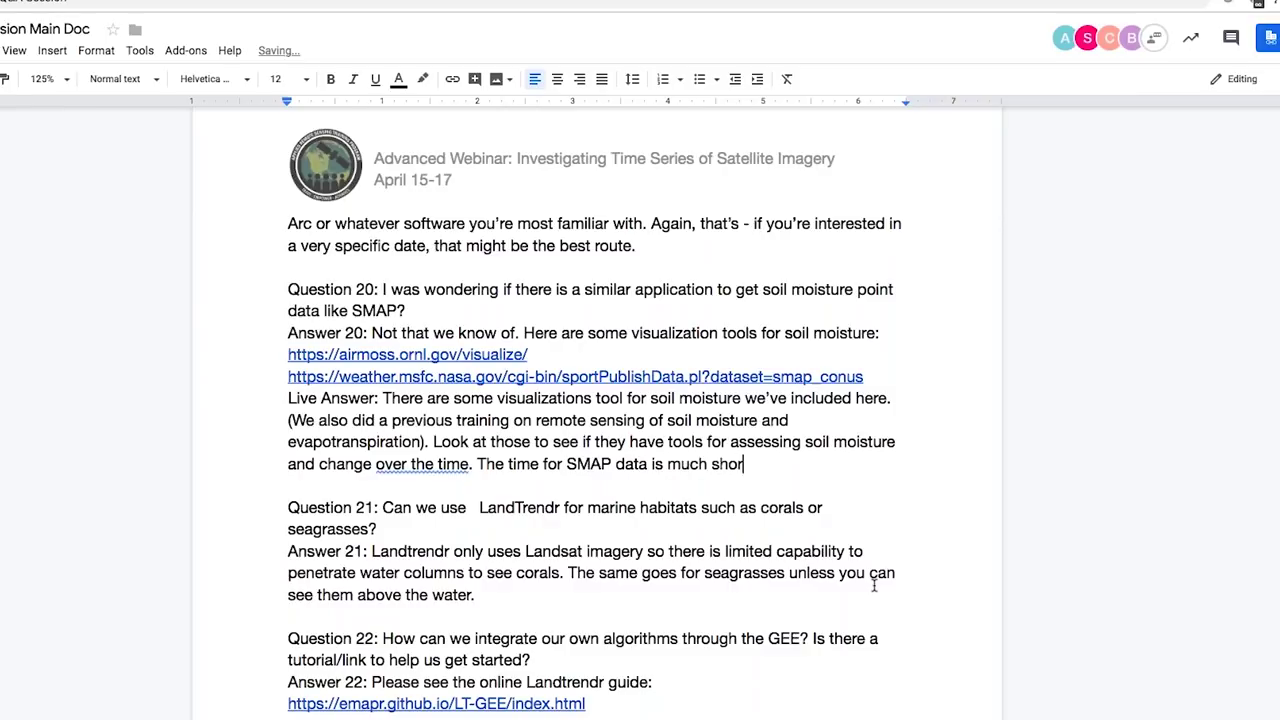
{"action": "type", "text": "ter (2015 onward"}
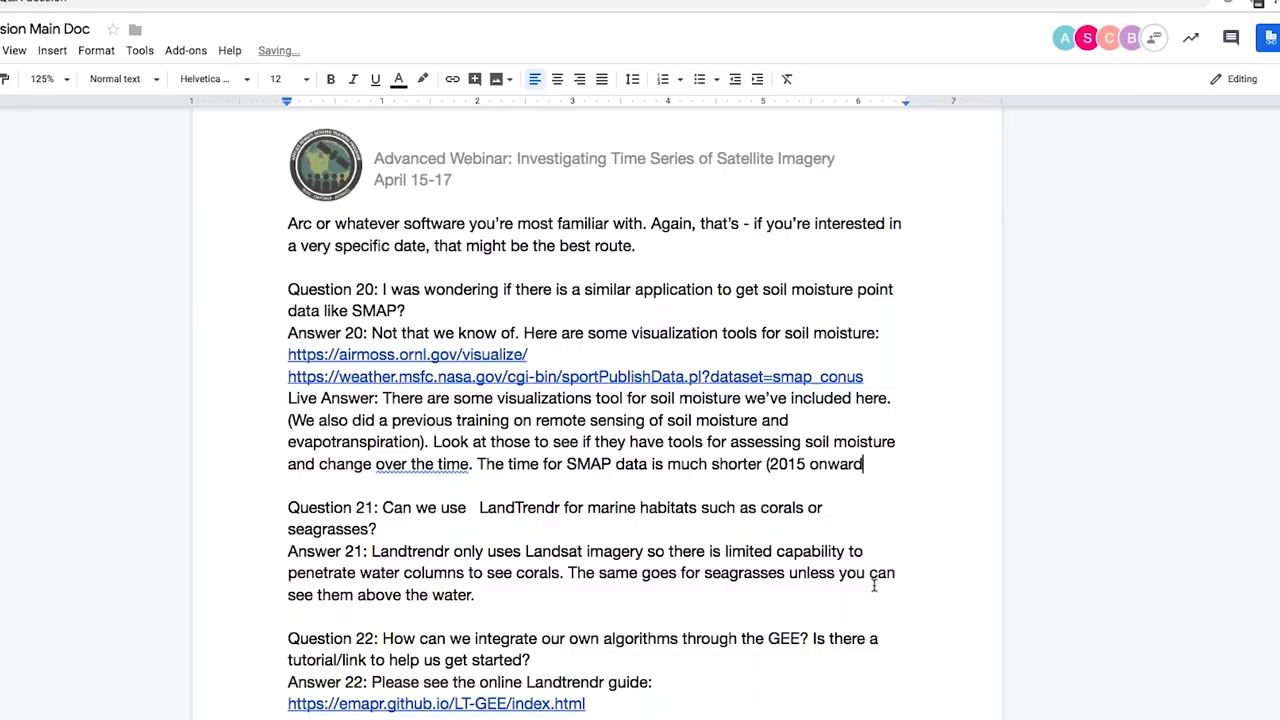
{"action": "type", "text": ") than Landsat, "}
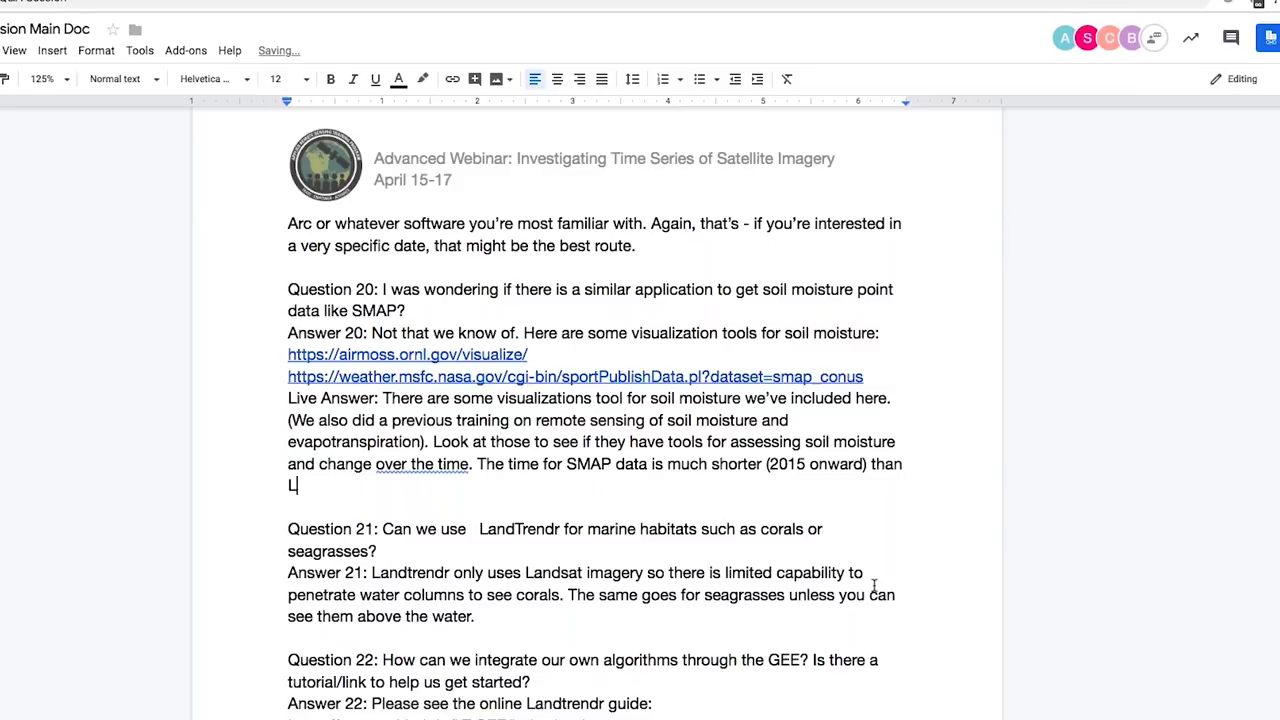
Step: Close Question 20's live answer with "but you can at least investigate changes in soil moisture properties over different dates."
{"action": "type", "text": "but you can a"}
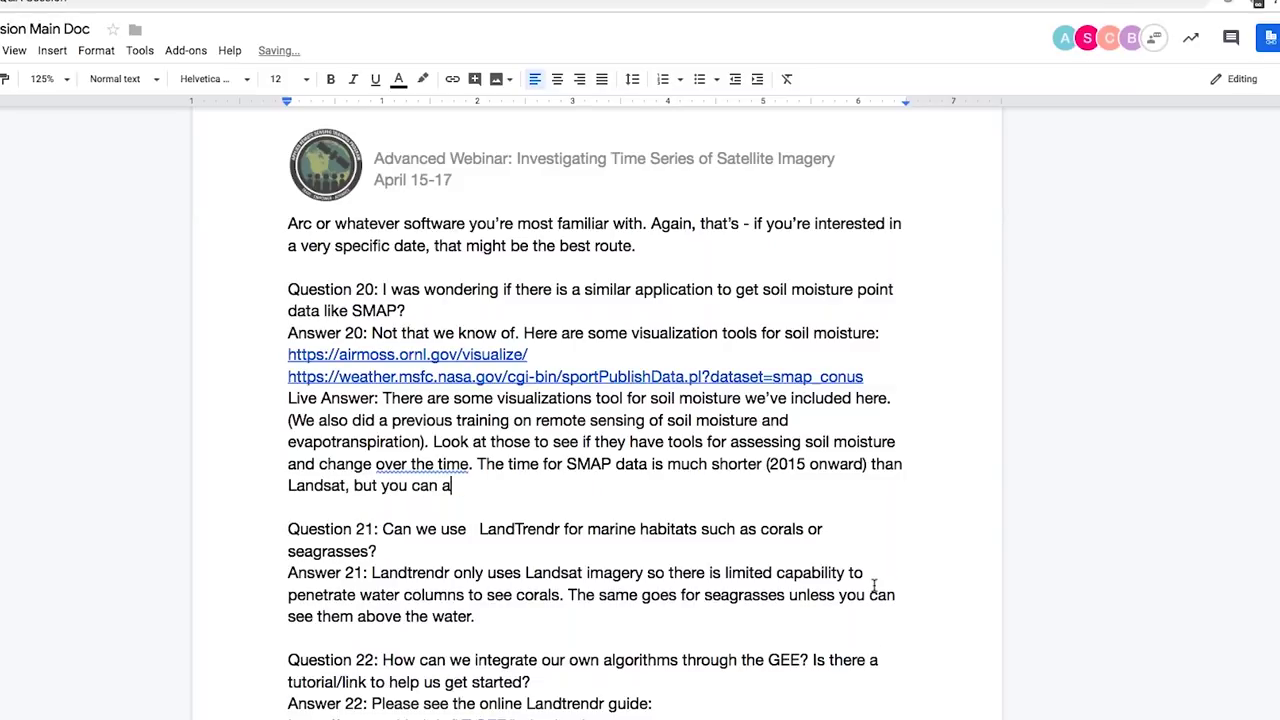
{"action": "type", "text": "t least investigate chan"}
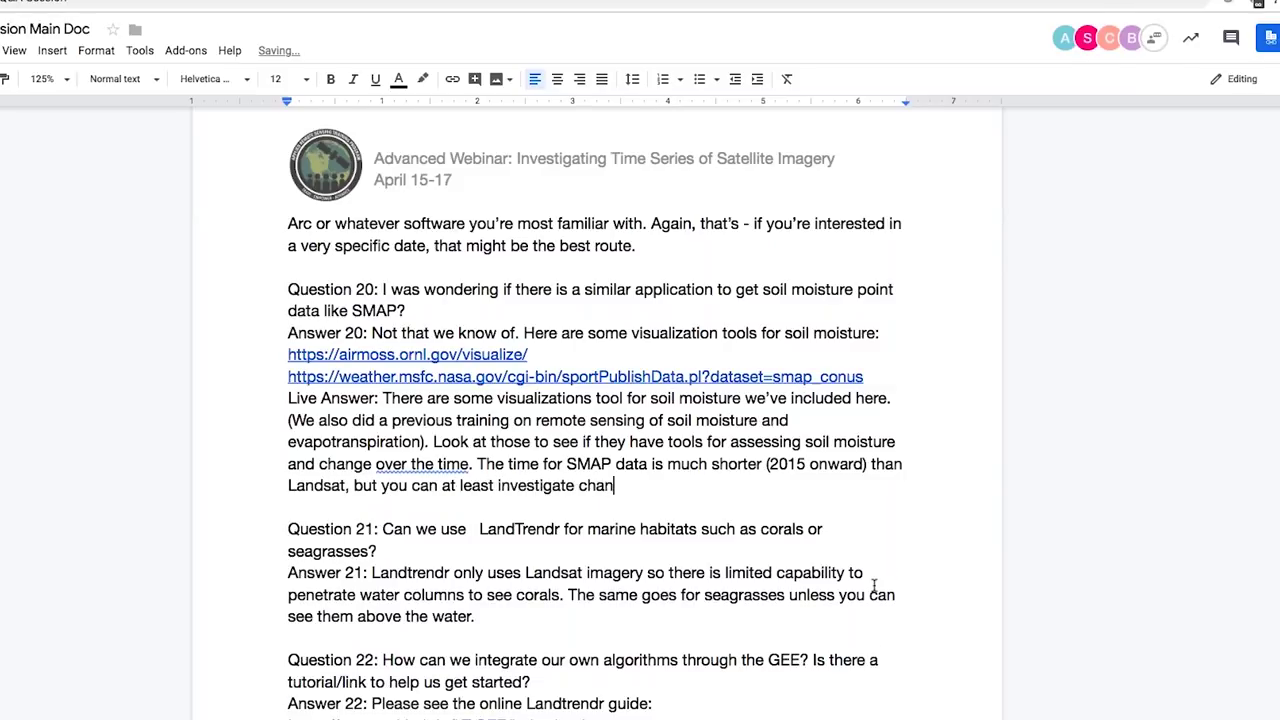
{"action": "type", "text": "ges in soil moi"}
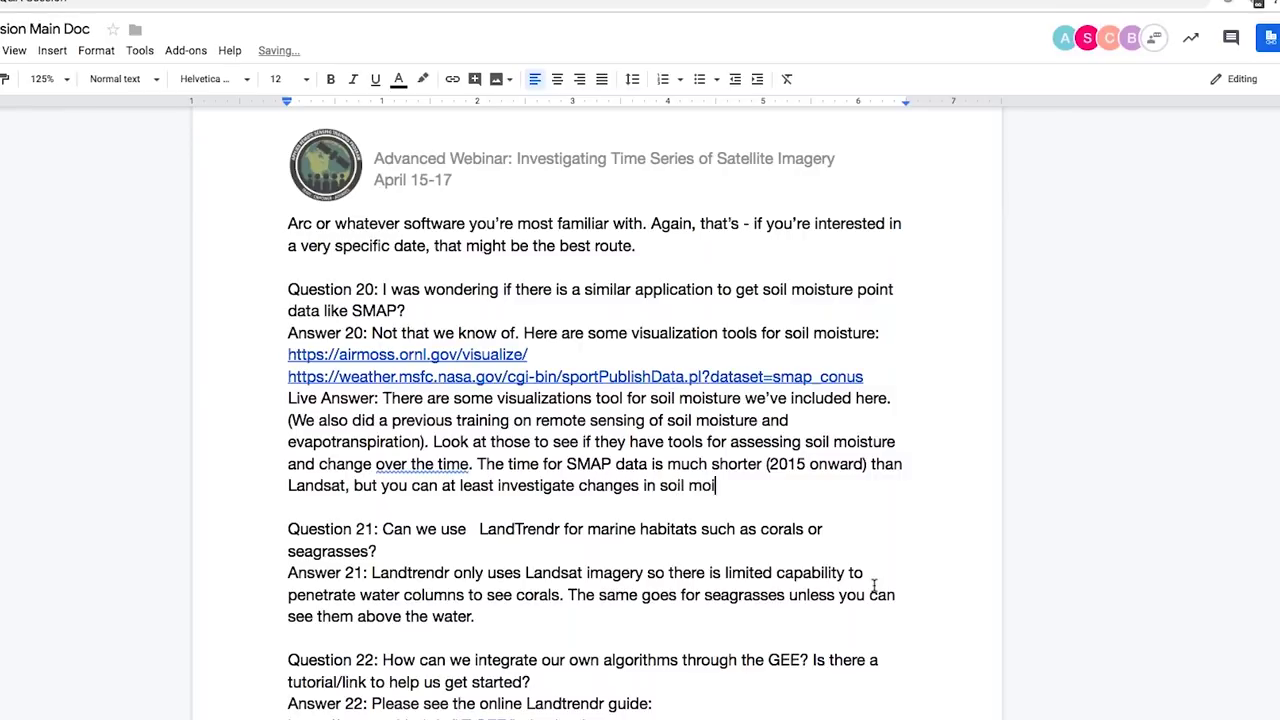
{"action": "type", "text": "sture properite"}
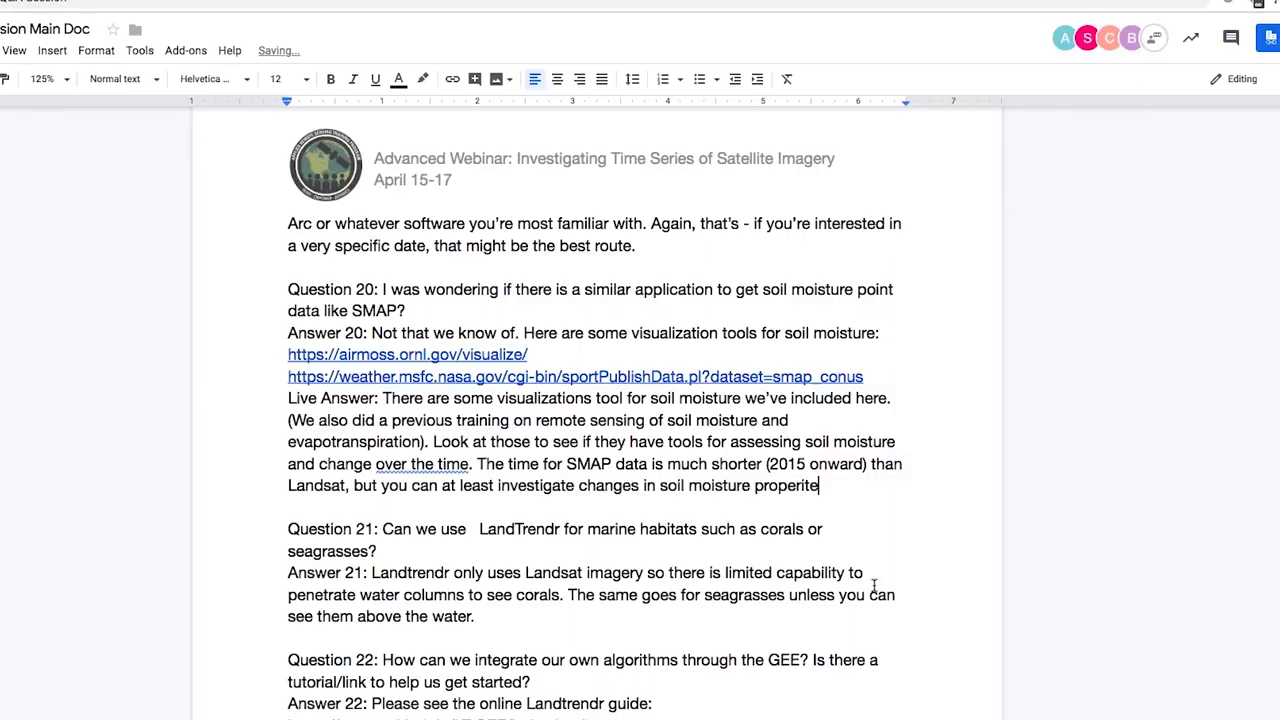
{"action": "type", "text": "ties over different "}
{"action": "type", "text": "dates. Y"}
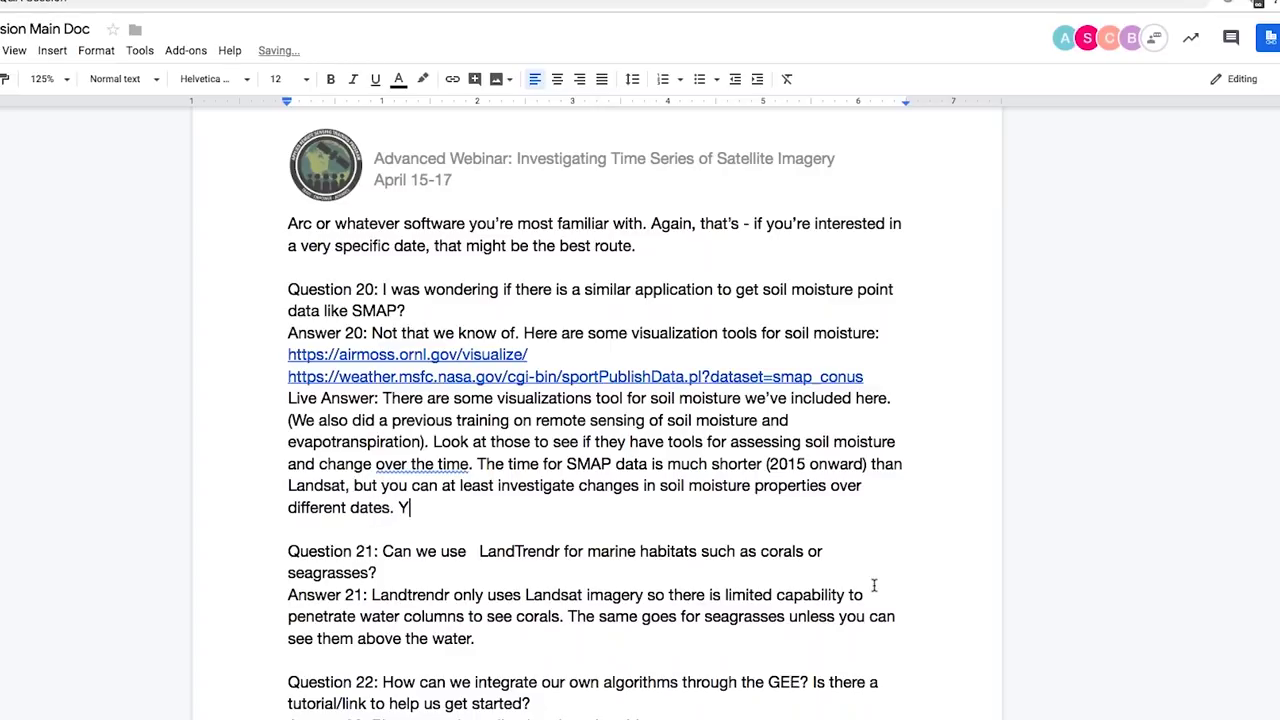
Step: Delete the stray "Y" after "different dates." and shorten "over the time" to "over time" in Question 20's live answer
{"action": "key", "text": "BackSpace"}
{"action": "double_click", "coordinate": [421, 464]}
{"action": "key", "text": "BackSpace"}
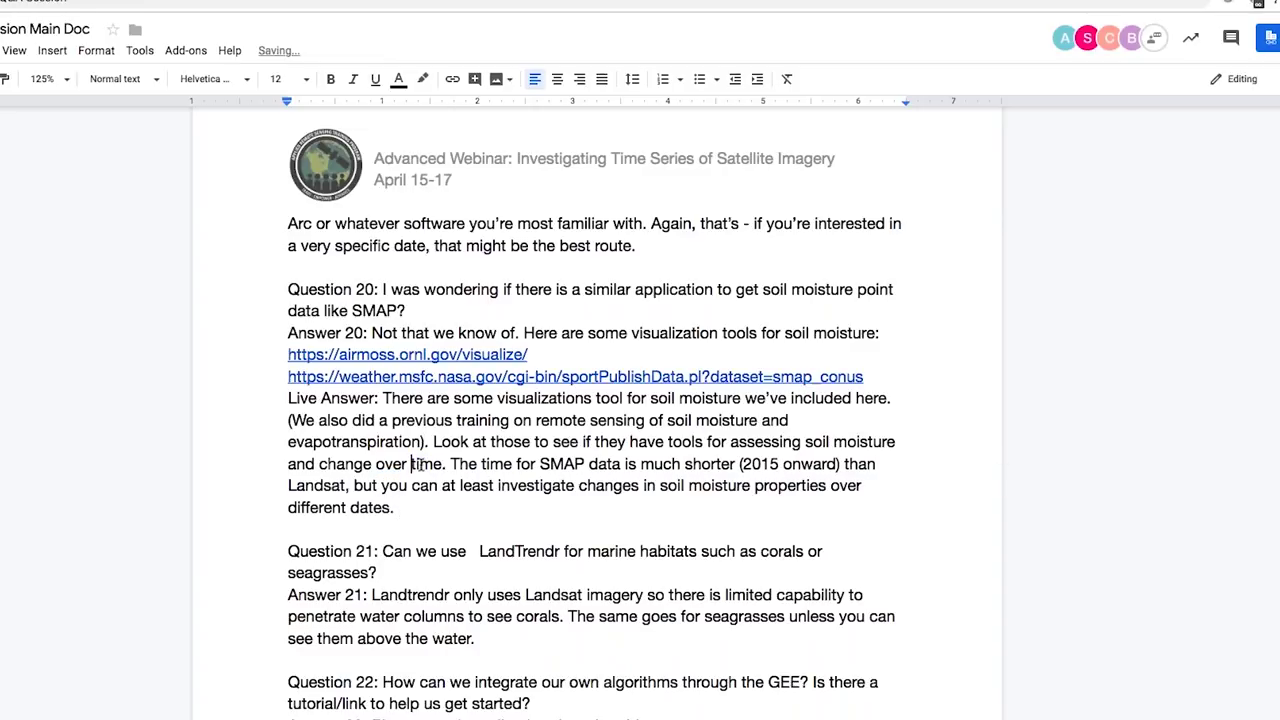
Step: Add a "Live Answer:" label on a new line beneath Answer 21 about corals and seagrasses
{"action": "scroll", "coordinate": [416, 464], "scroll_direction": "down", "scroll_amount": 2}
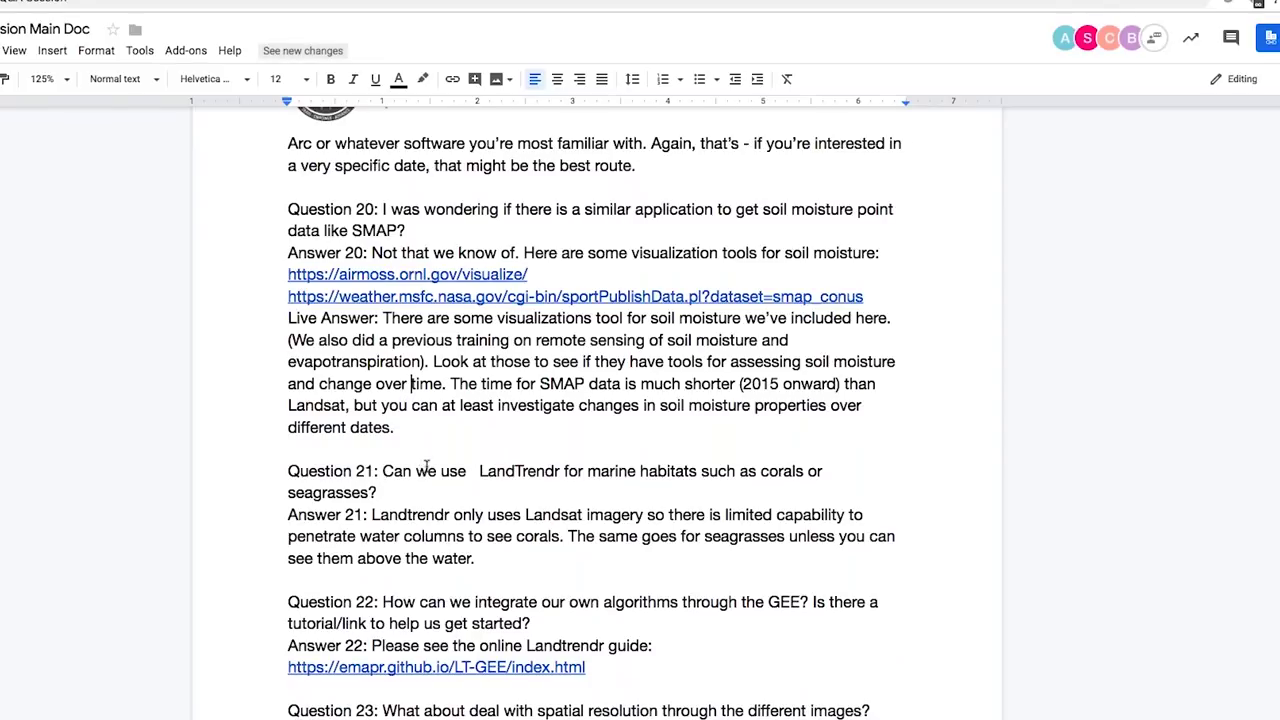
{"action": "scroll", "coordinate": [426, 466], "scroll_direction": "down", "scroll_amount": 3}
{"action": "left_click_drag", "start_coordinate": [512, 440], "coordinate": [507, 448]}
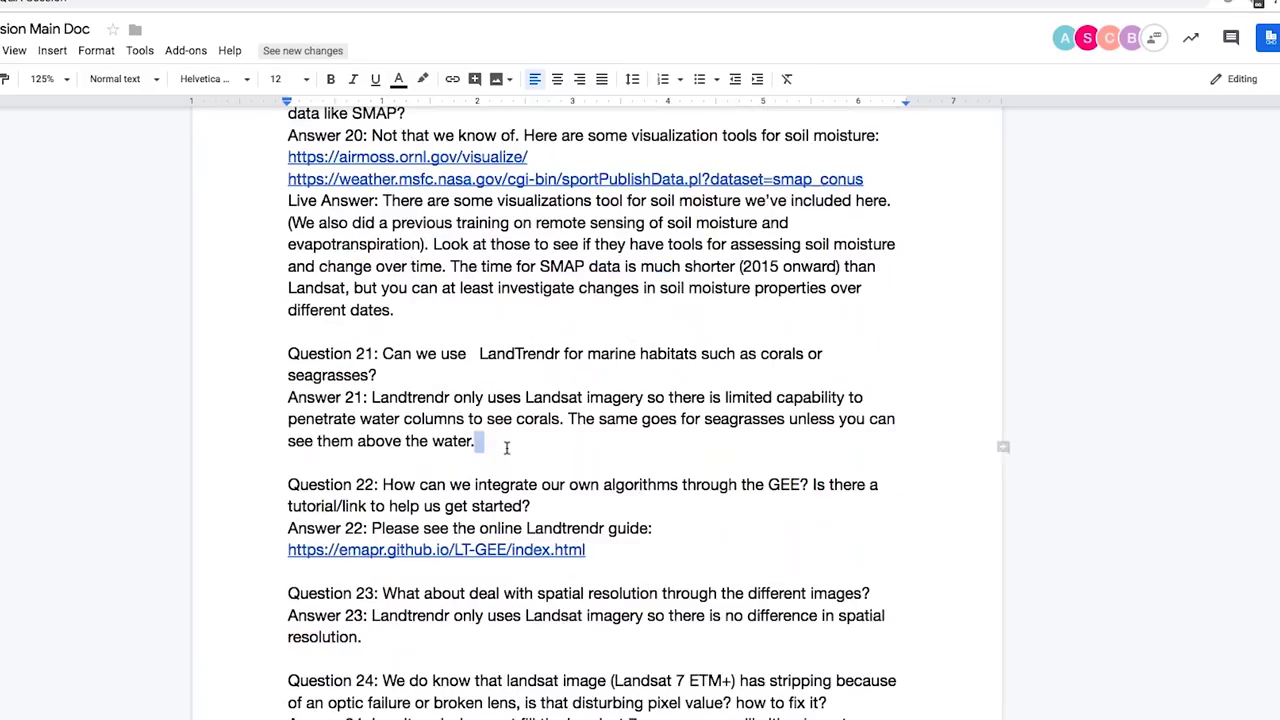
{"action": "left_click", "coordinate": [507, 448]}
{"action": "key", "text": "Return"}
{"action": "type", "text": "Live "}
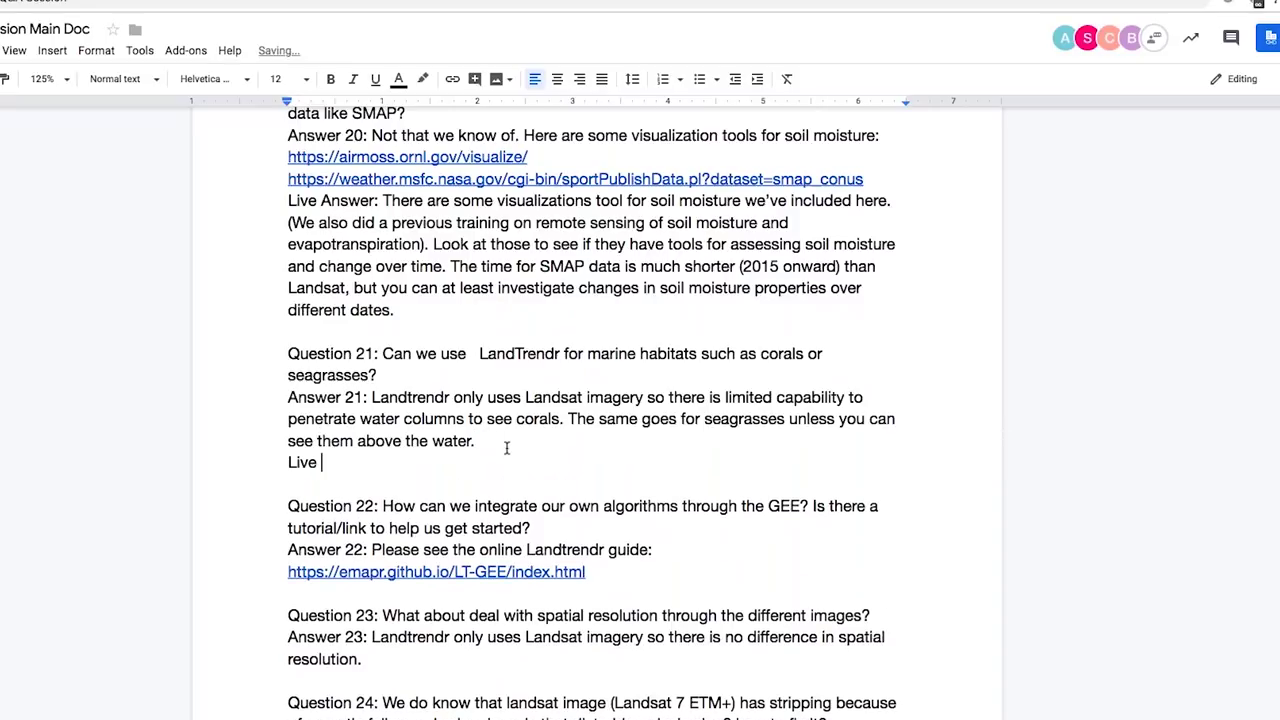
{"action": "type", "text": "Answer: "}
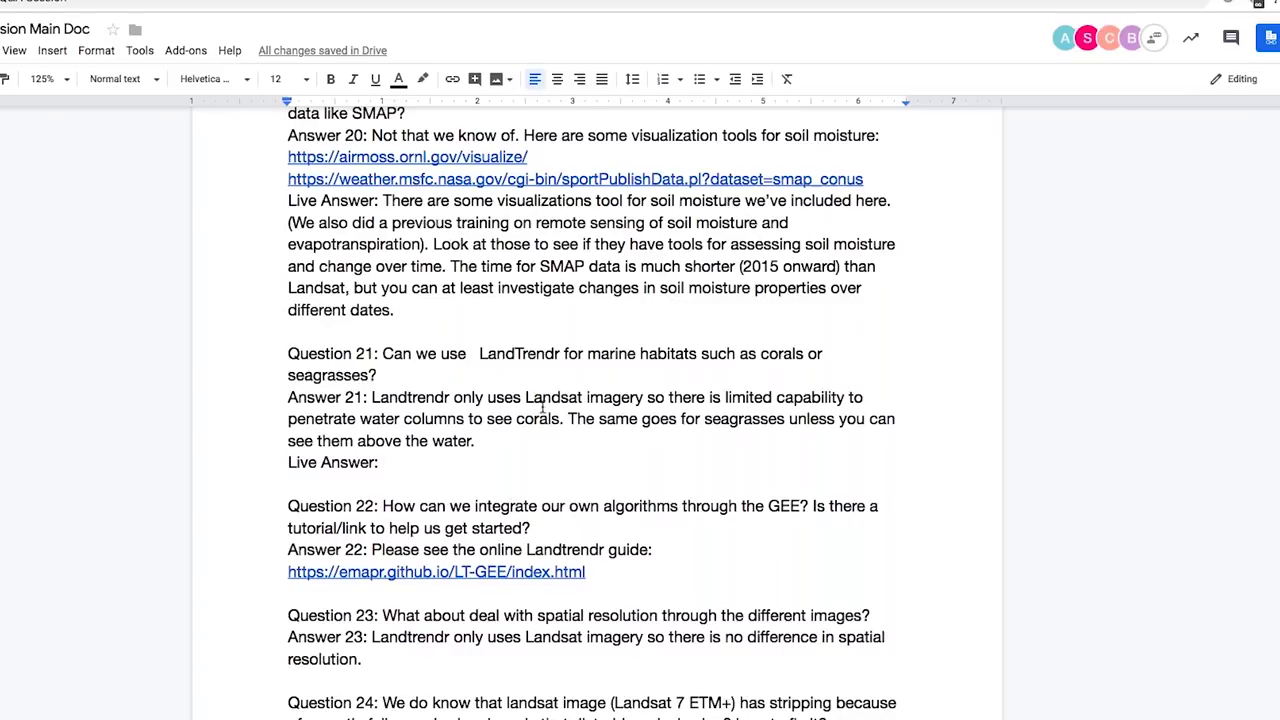
Step: Begin Question 21's live answer with "There was a marine question earlier - we provided a couple links on monitoring change detection"
{"action": "type", "text": "There"}
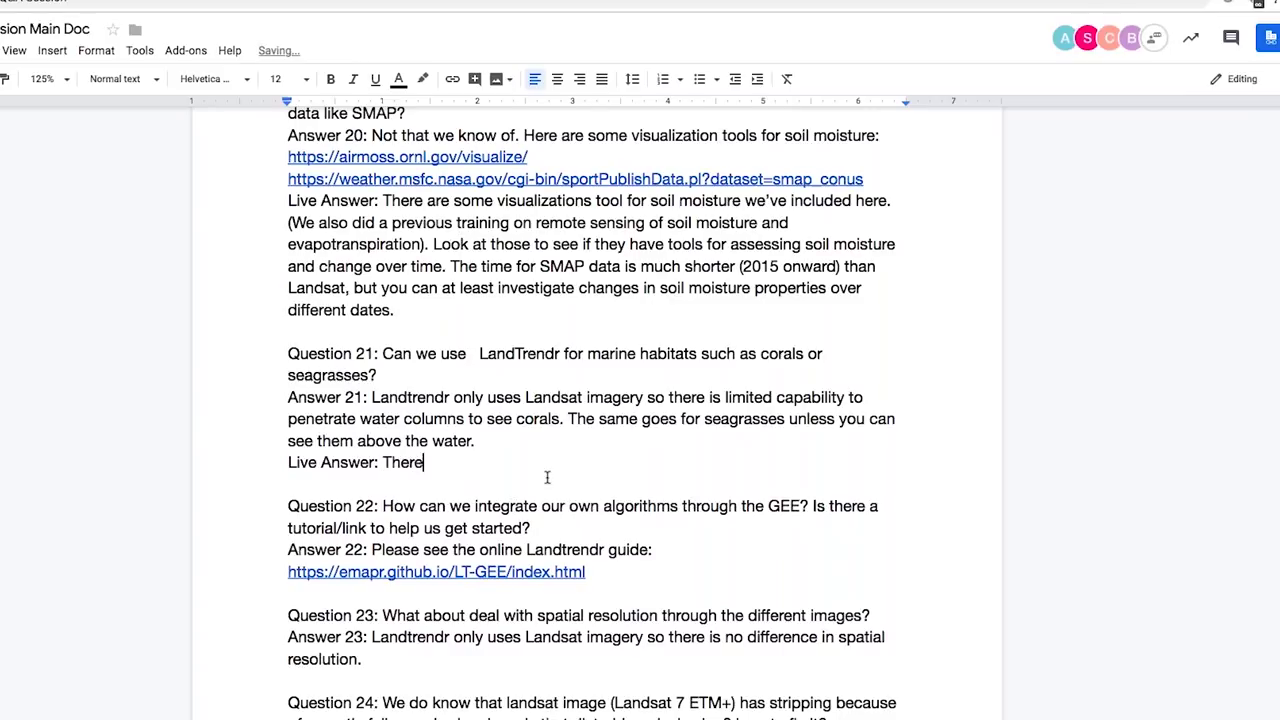
{"action": "type", "text": " was a marine question "}
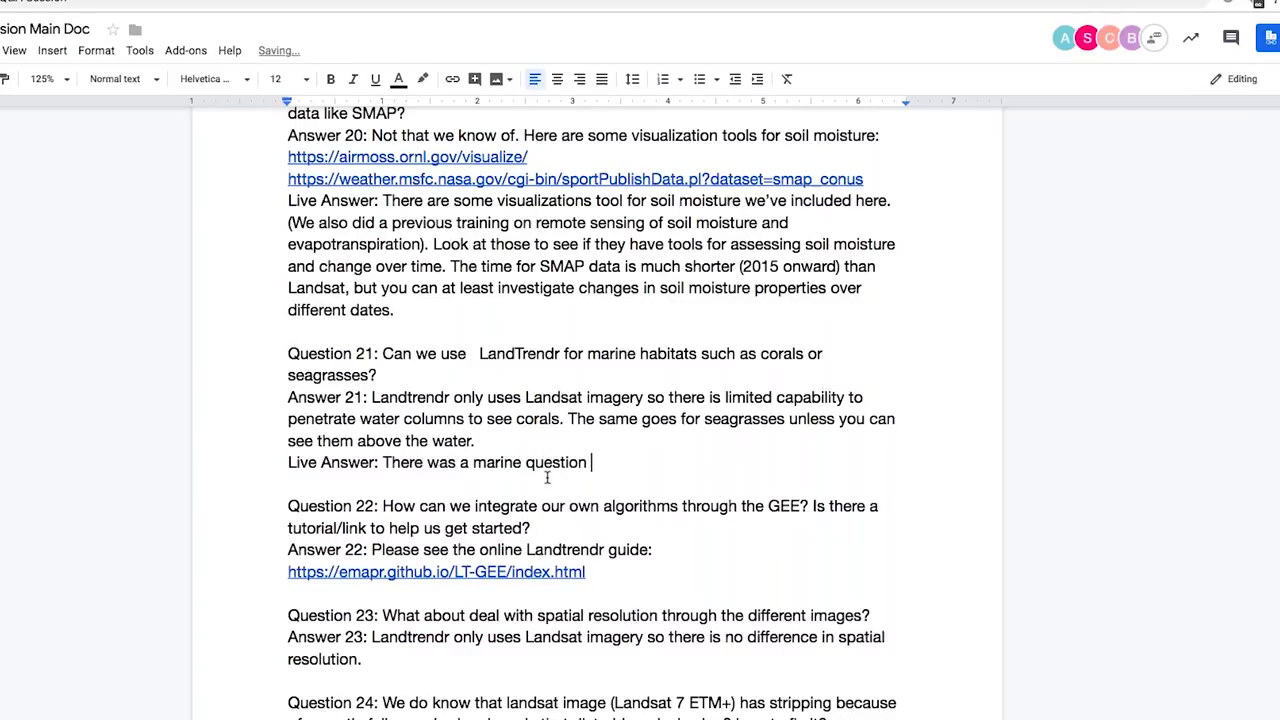
{"action": "type", "text": "earlier - we provided "}
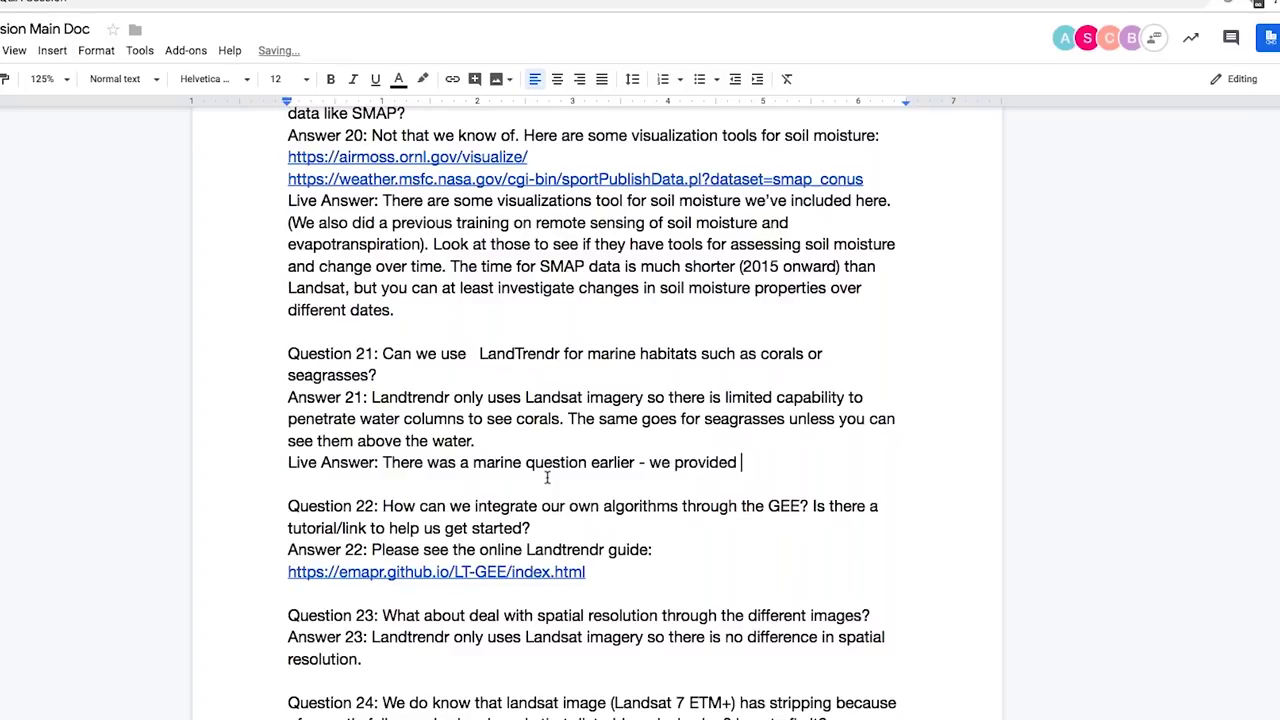
{"action": "type", "text": "a couple"}
{"action": "key", "text": "BackSpace"}
{"action": "key", "text": "BackSpace"}
{"action": "type", "text": "le links on monitoring change detectio"}
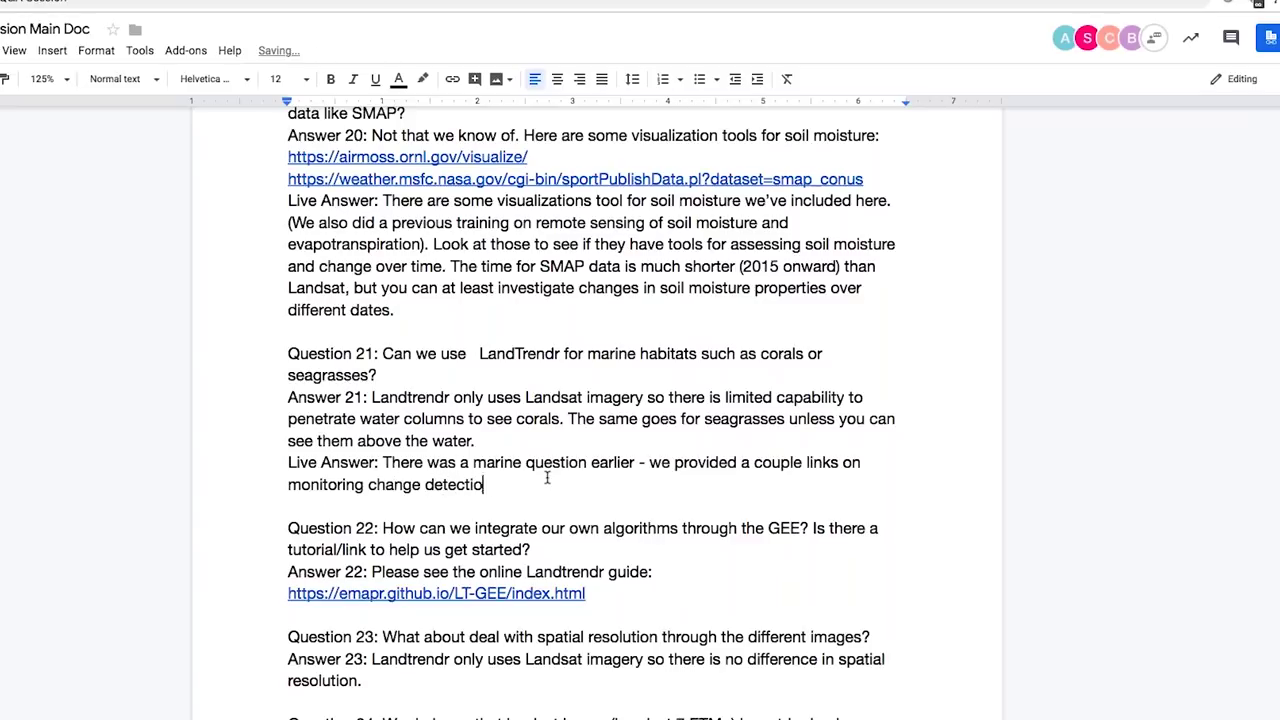
Step: Continue Question 21's live answer with "- again, the marine system has complications the land system doesn't. Penetration"
{"action": "type", "text": "n - again; the marine s"}
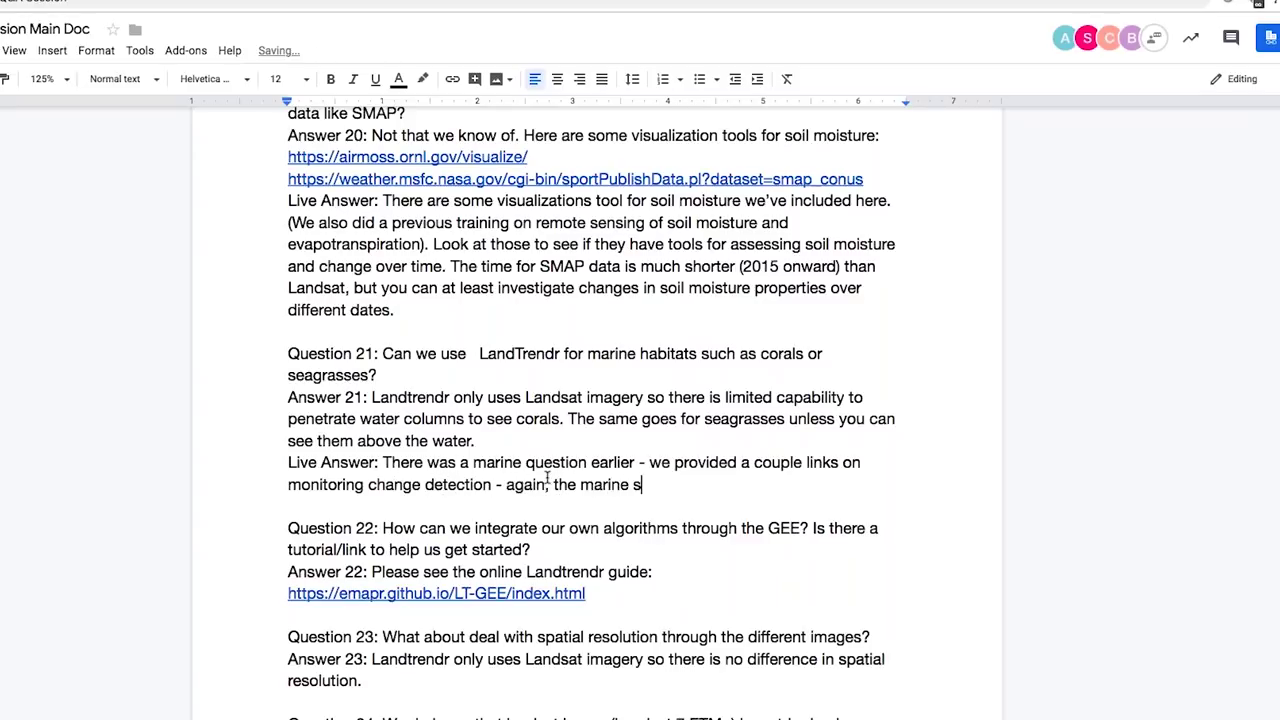
{"action": "type", "text": "ystem has complication"}
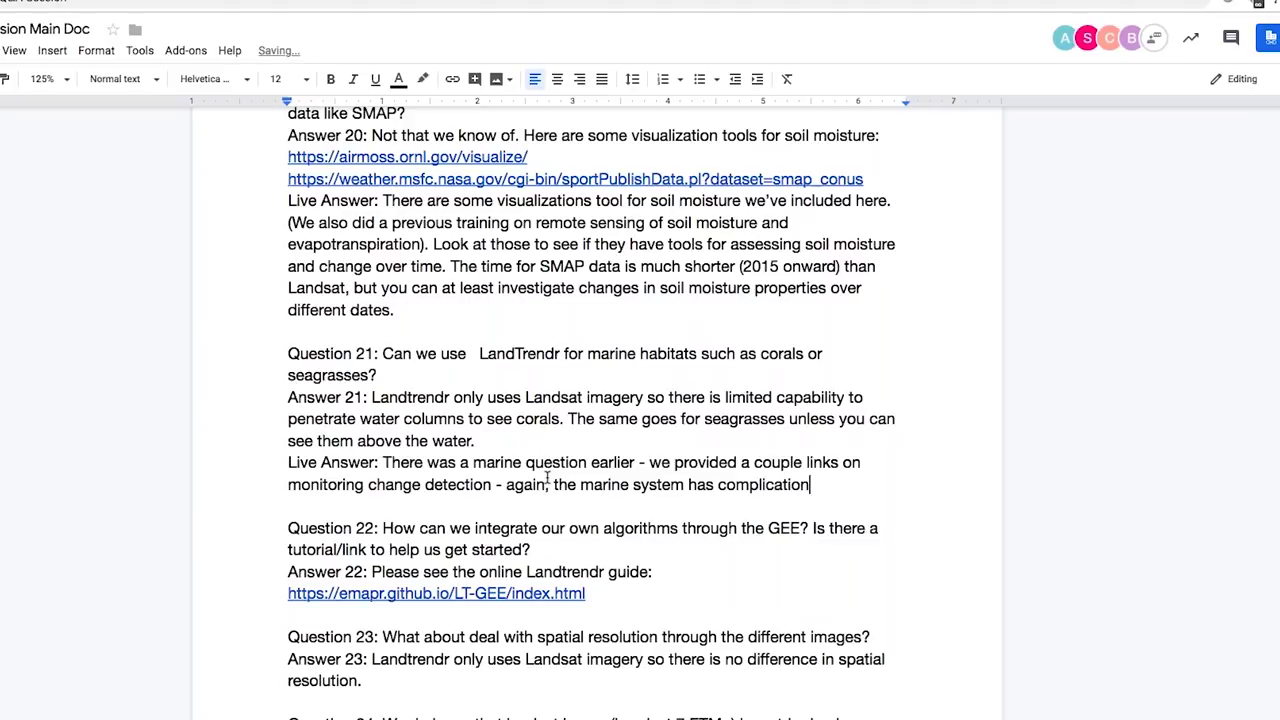
{"action": "type", "text": "s the land s"}
{"action": "type", "text": "ystem doesn"}
{"action": "type", "text": "'t. Penetration"}
Step: Continue Question 21's live answer after "Penetration" with "of the data through the water column is an issue. For corals, especially"
{"action": "type", "text": " of the "}
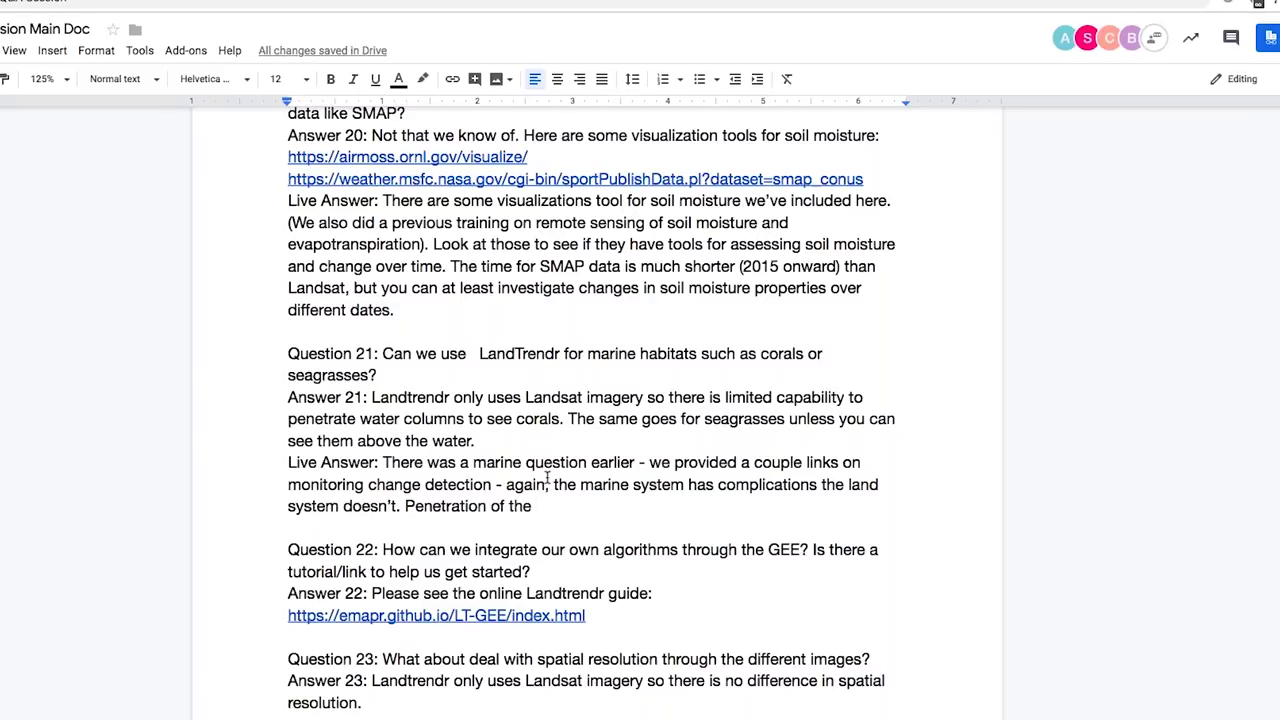
{"action": "type", "text": "data "}
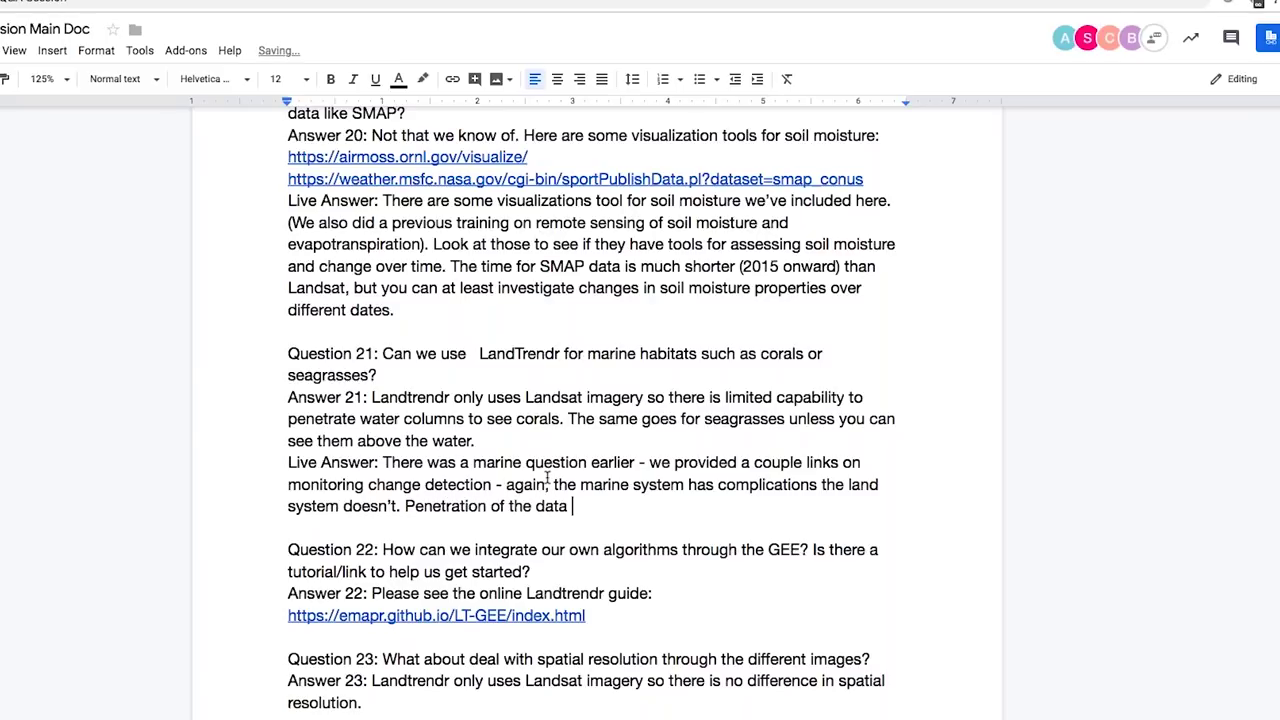
{"action": "type", "text": "through the water colum"}
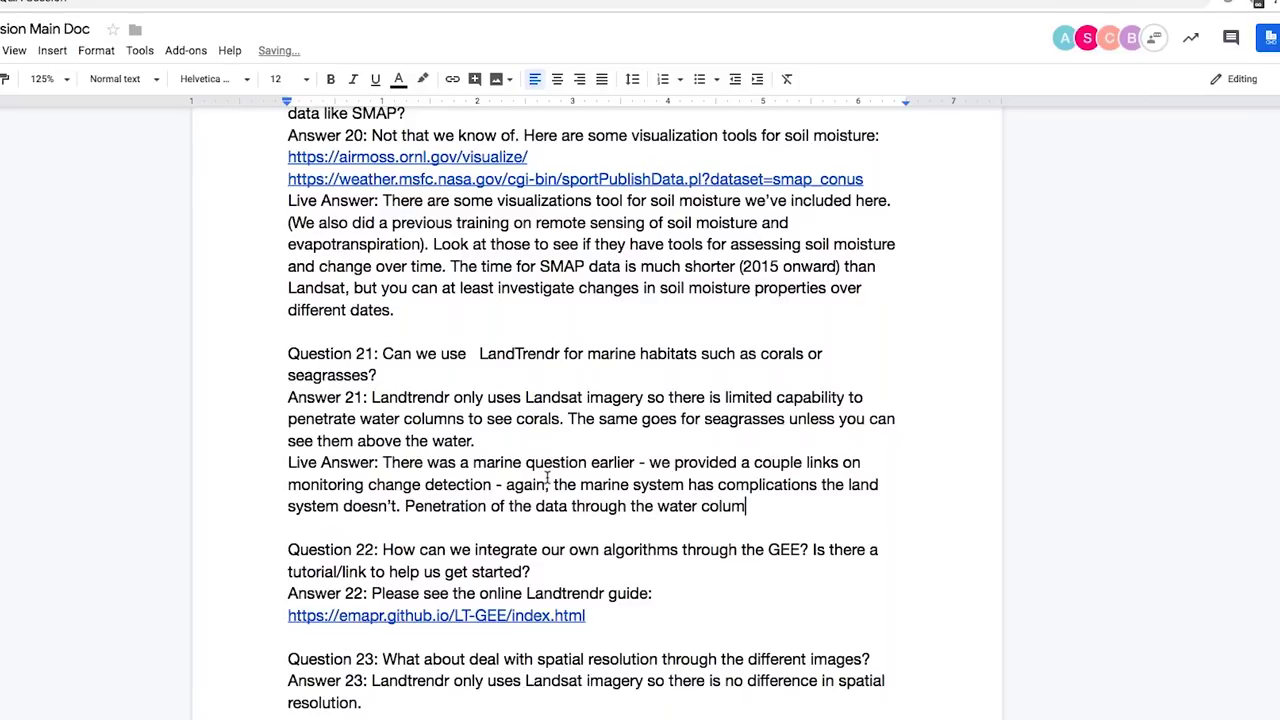
{"action": "type", "text": "n is an issue. For corals, especiall"}
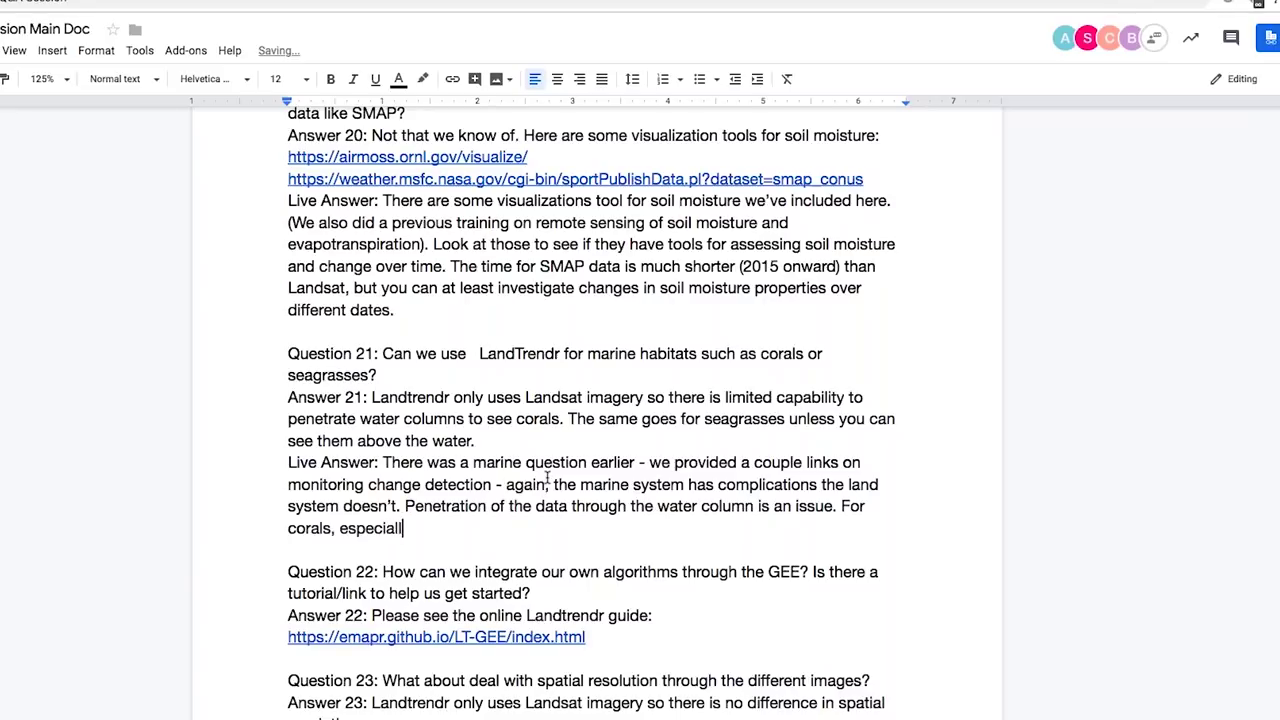
Step: Extend Question 21's live answer with "sometimes the seagrasses tend to float on the surface and you can pick up things like NDVI a little easier."
{"action": "type", "text": "y, sometimes the seagr"}
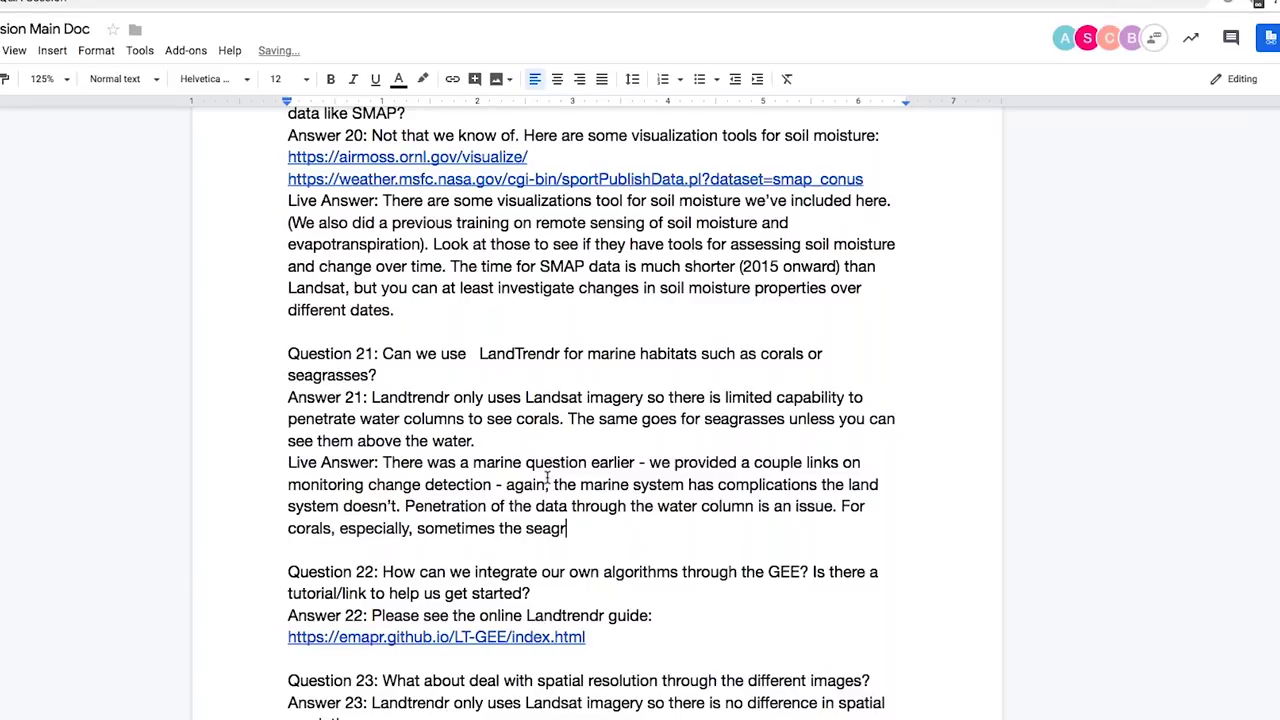
{"action": "type", "text": "asses tend to flo"}
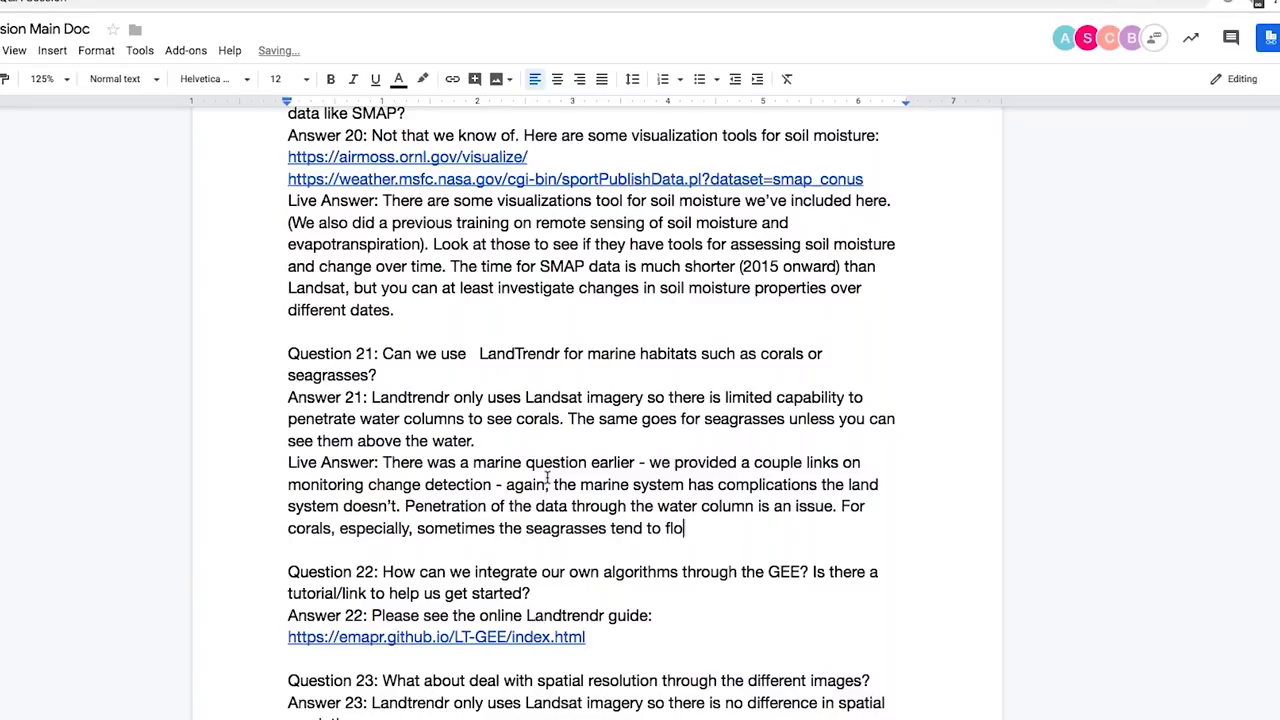
{"action": "type", "text": "at on the surface and yo"}
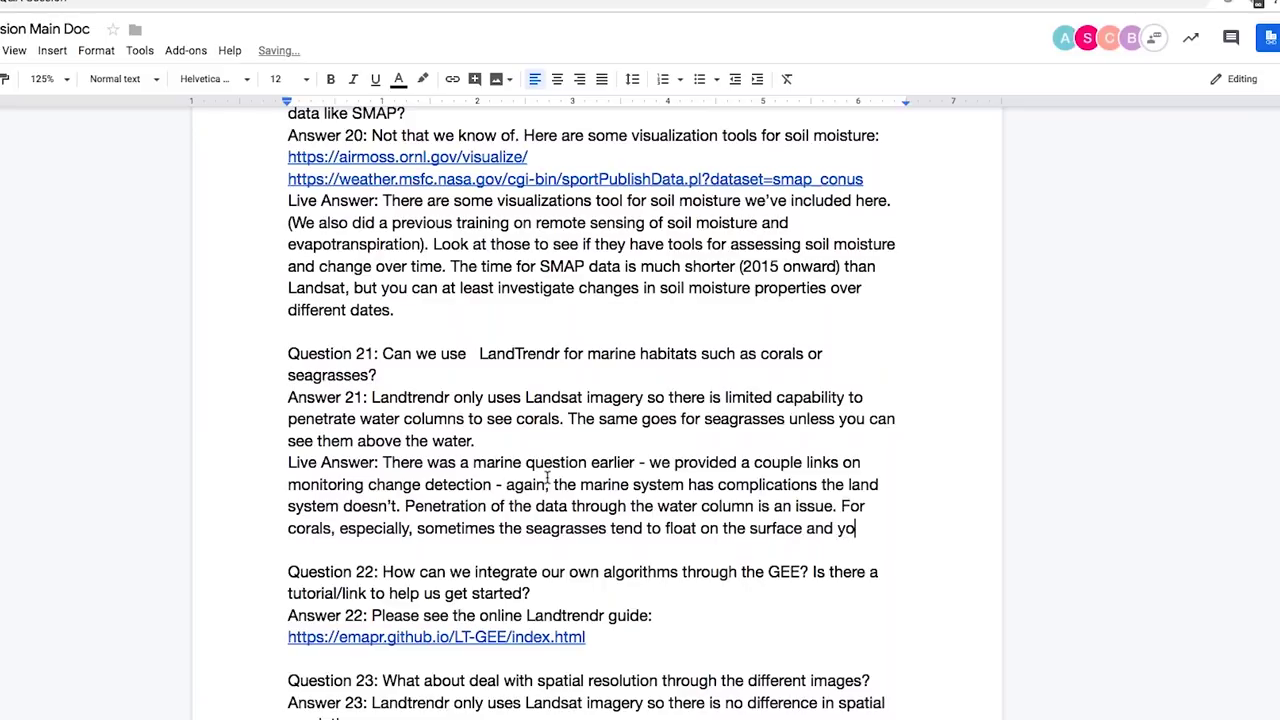
{"action": "type", "text": "u can pick up things like NDVI a little easier. Corals a"}
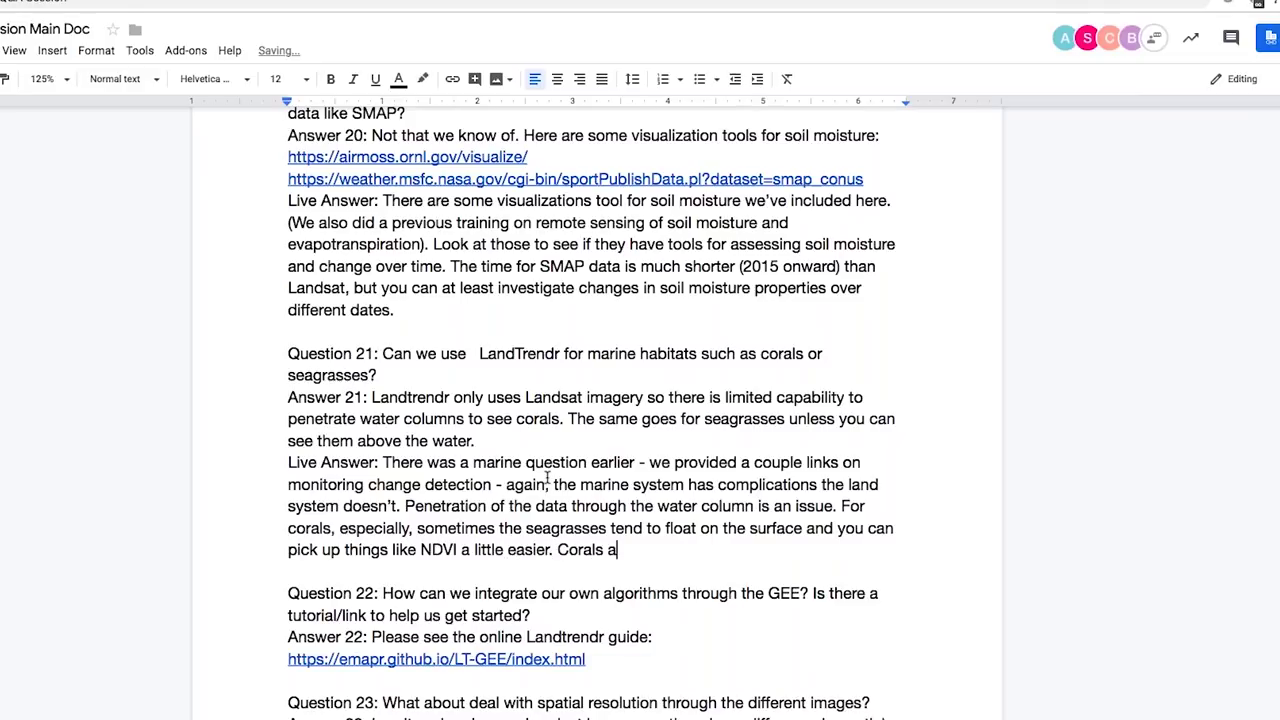
Step: End Question 21's live answer with "Corals are really difficult, due to the fact that they're under water - at least with these passive optical sensors."
{"action": "type", "text": "re really difficult,"}
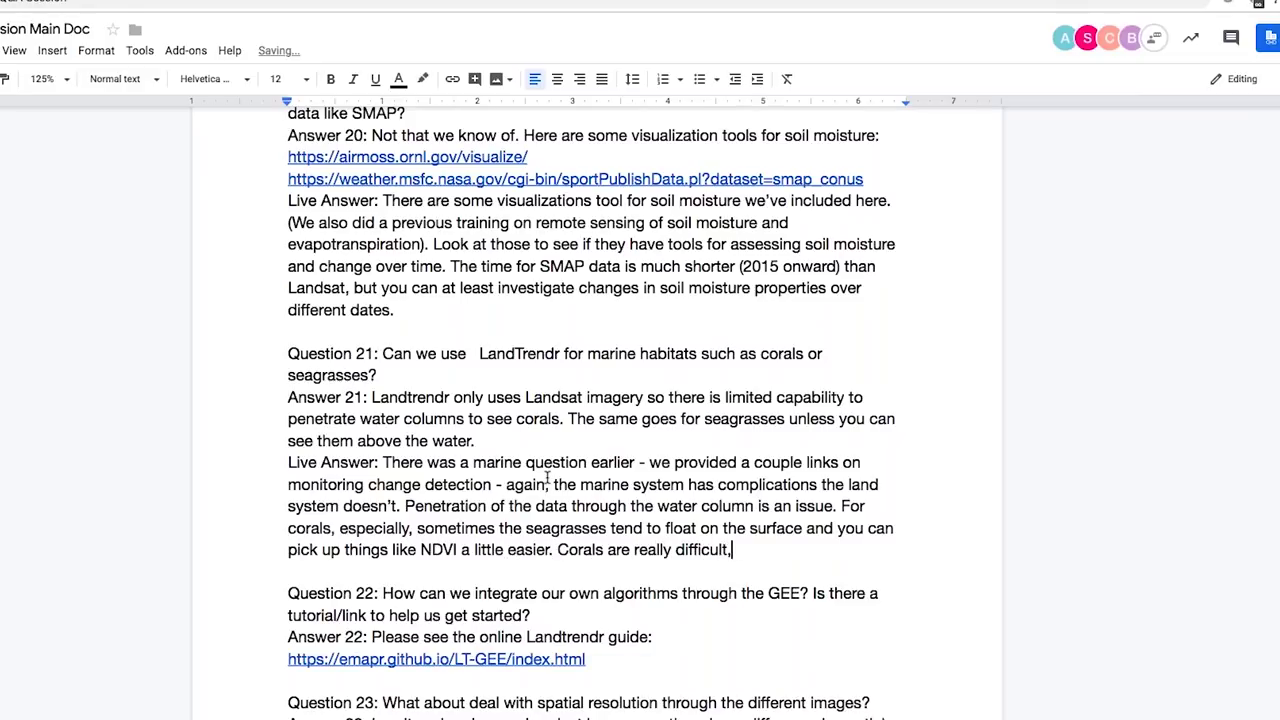
{"action": "type", "text": " due to the fact that the"}
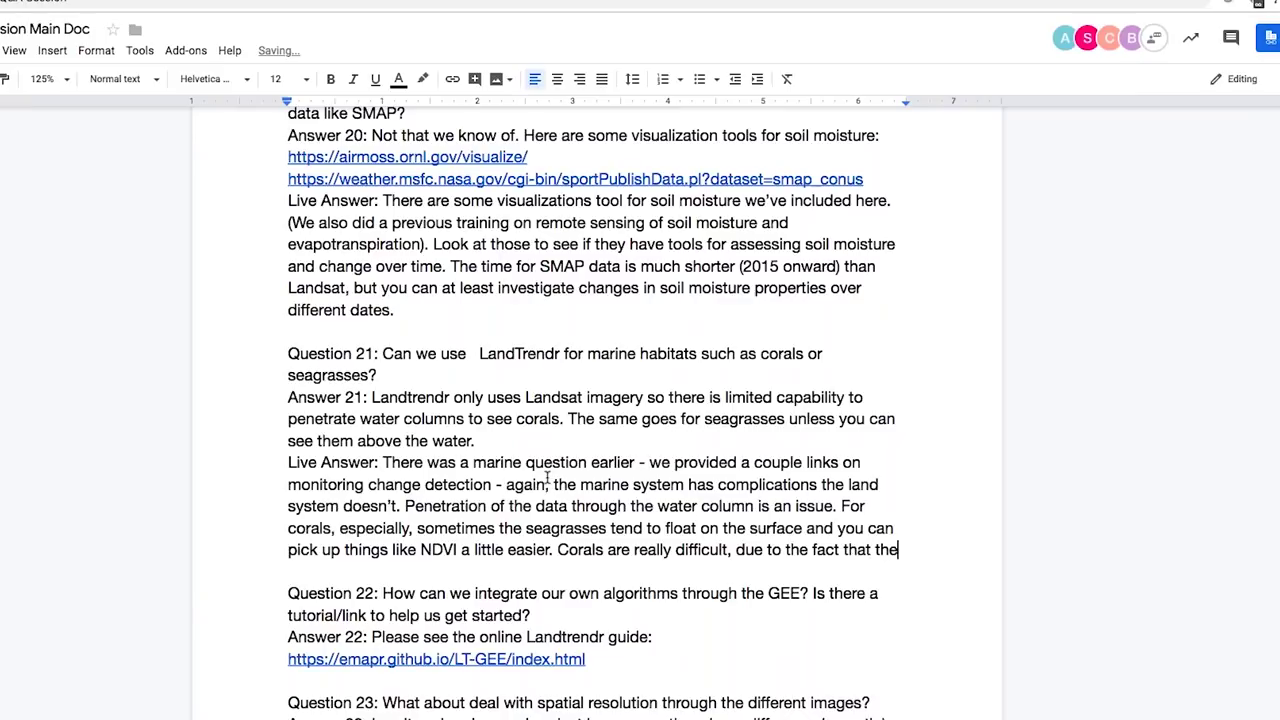
{"action": "type", "text": "y're under water - at l"}
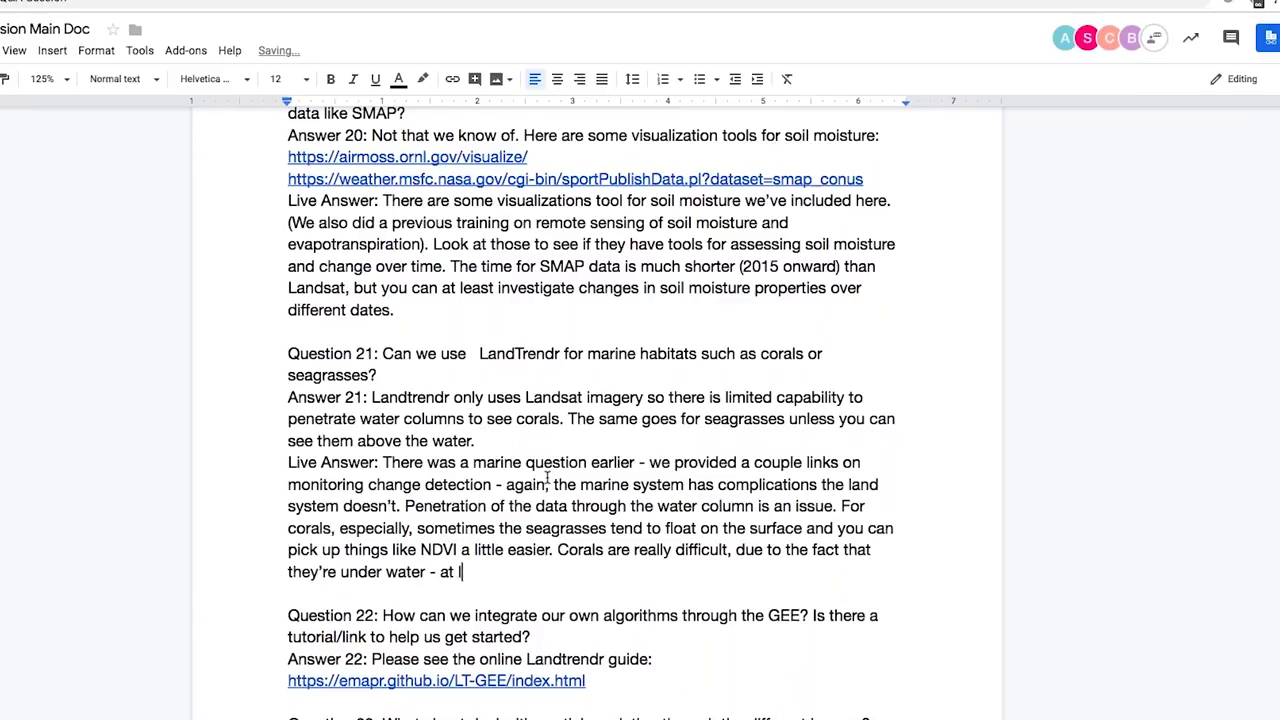
{"action": "type", "text": "east with these passive "}
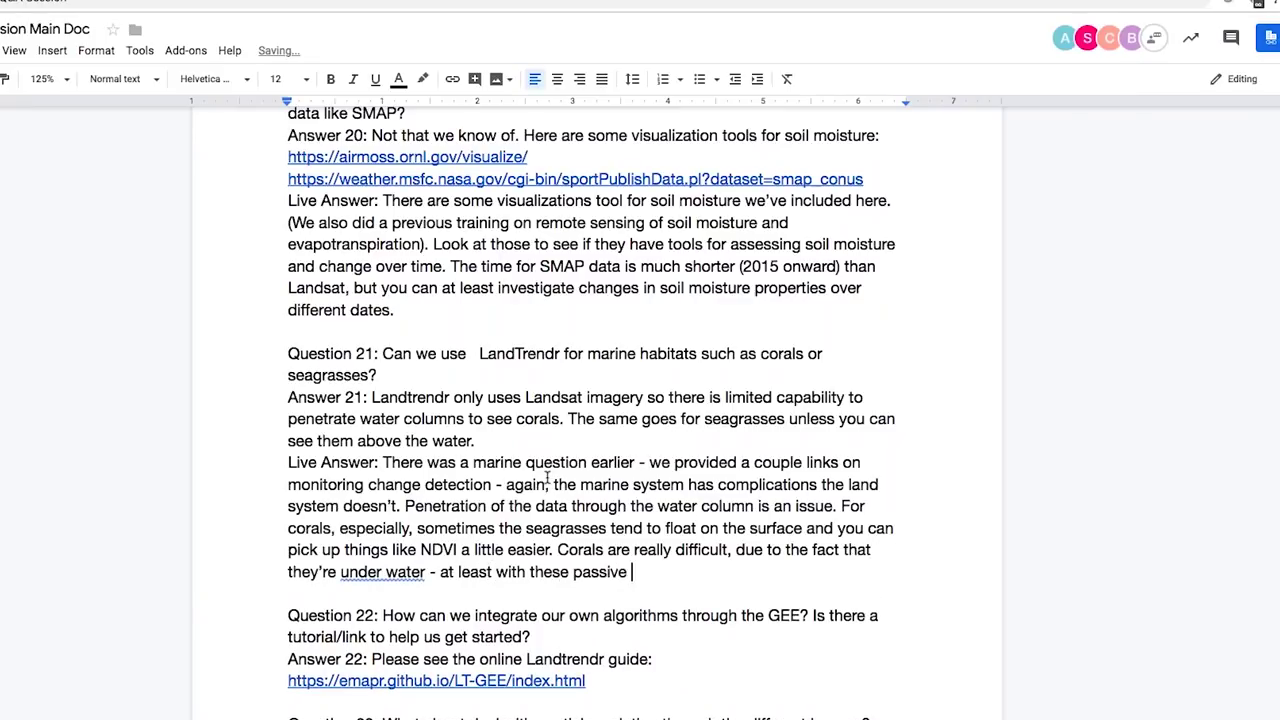
{"action": "type", "text": "optical sensors."}
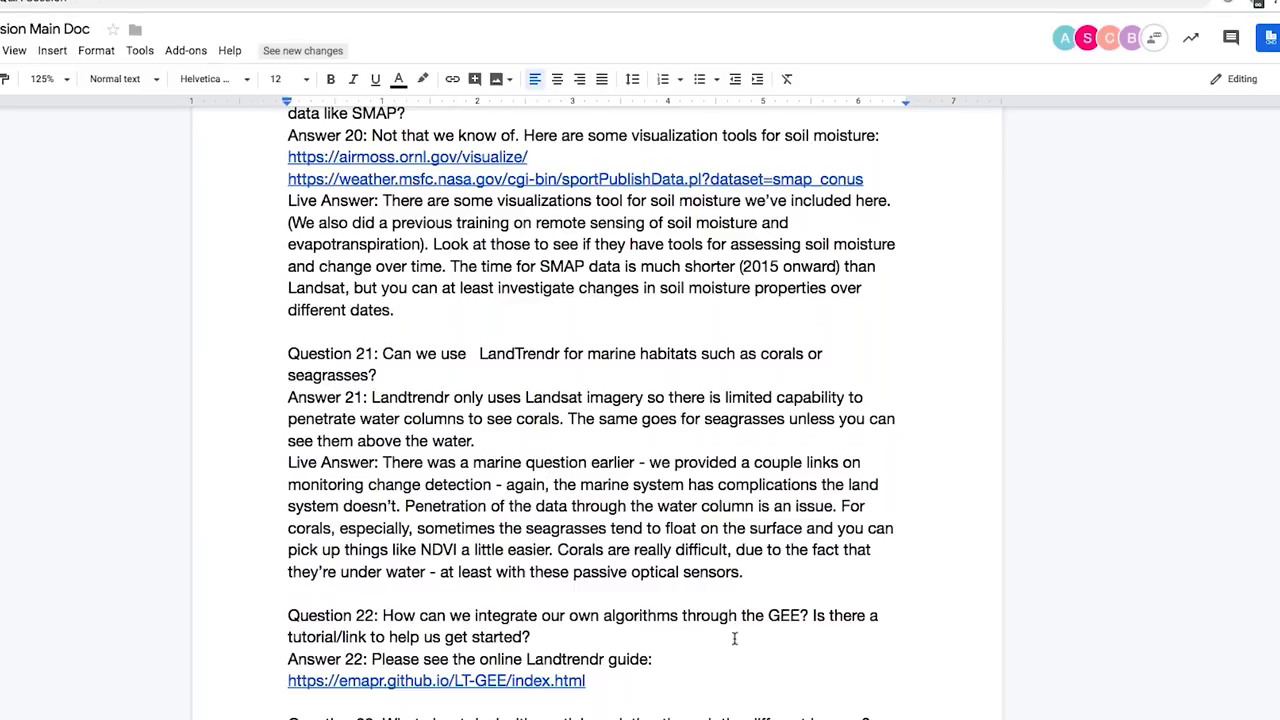
Step: Add a "Live Answer:" line beneath Answer 22's link, beginning with "Link above, but I would also suggest"
{"action": "scroll", "coordinate": [786, 590], "scroll_direction": "down", "scroll_amount": 5}
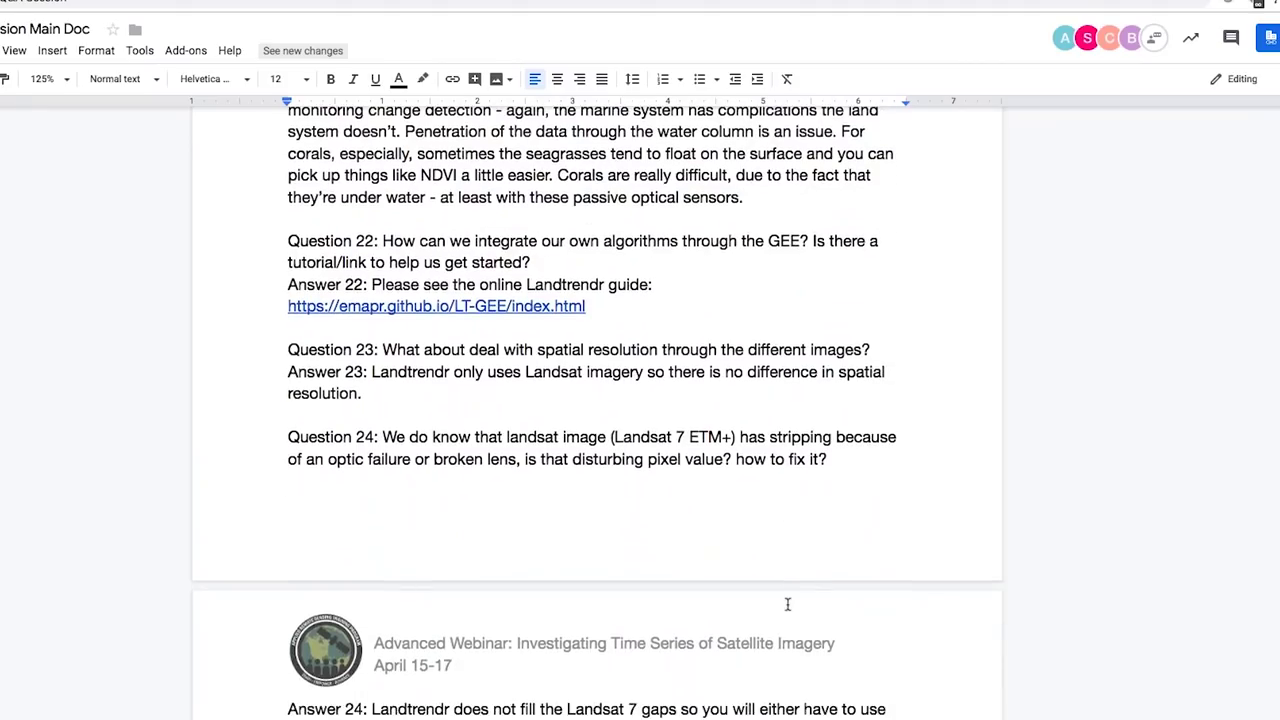
{"action": "left_click", "coordinate": [609, 306]}
{"action": "left_click", "coordinate": [721, 350]}
{"action": "left_click_drag", "start_coordinate": [770, 306], "coordinate": [762, 306]}
{"action": "key", "text": "Return"}
{"action": "type", "text": "Li"}
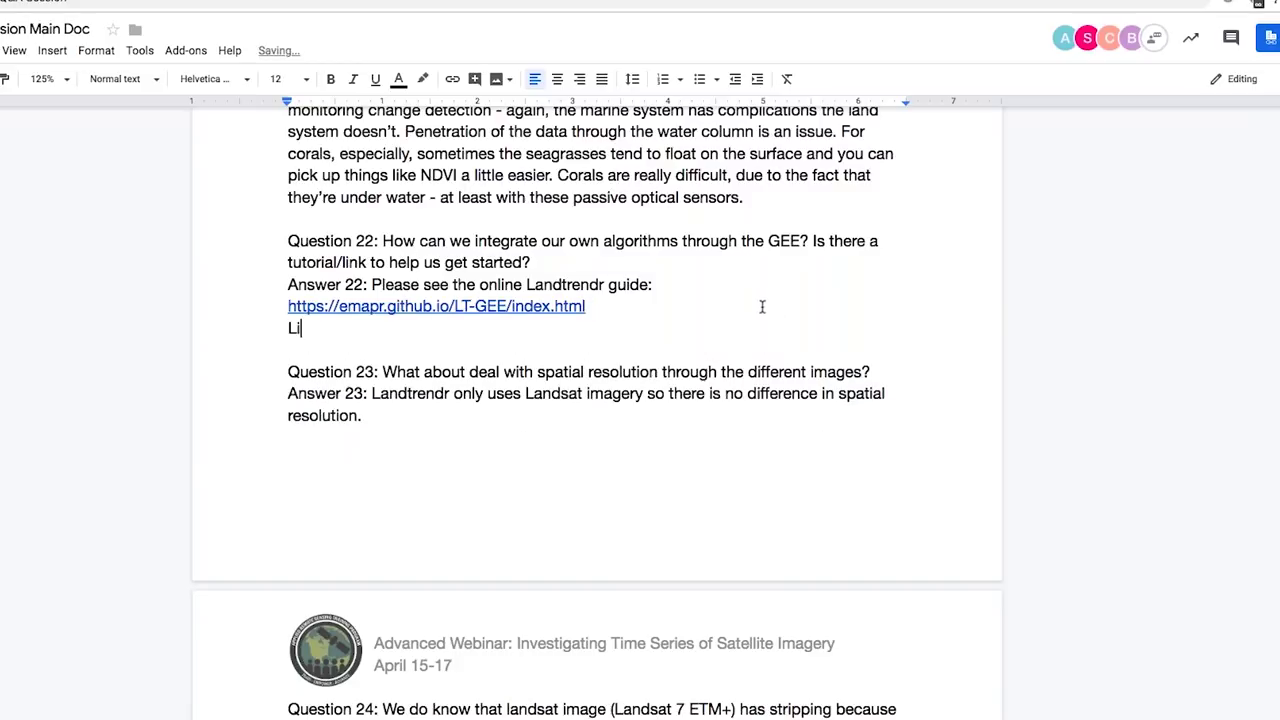
{"action": "type", "text": "ve Answer: Link above, but I wold al"}
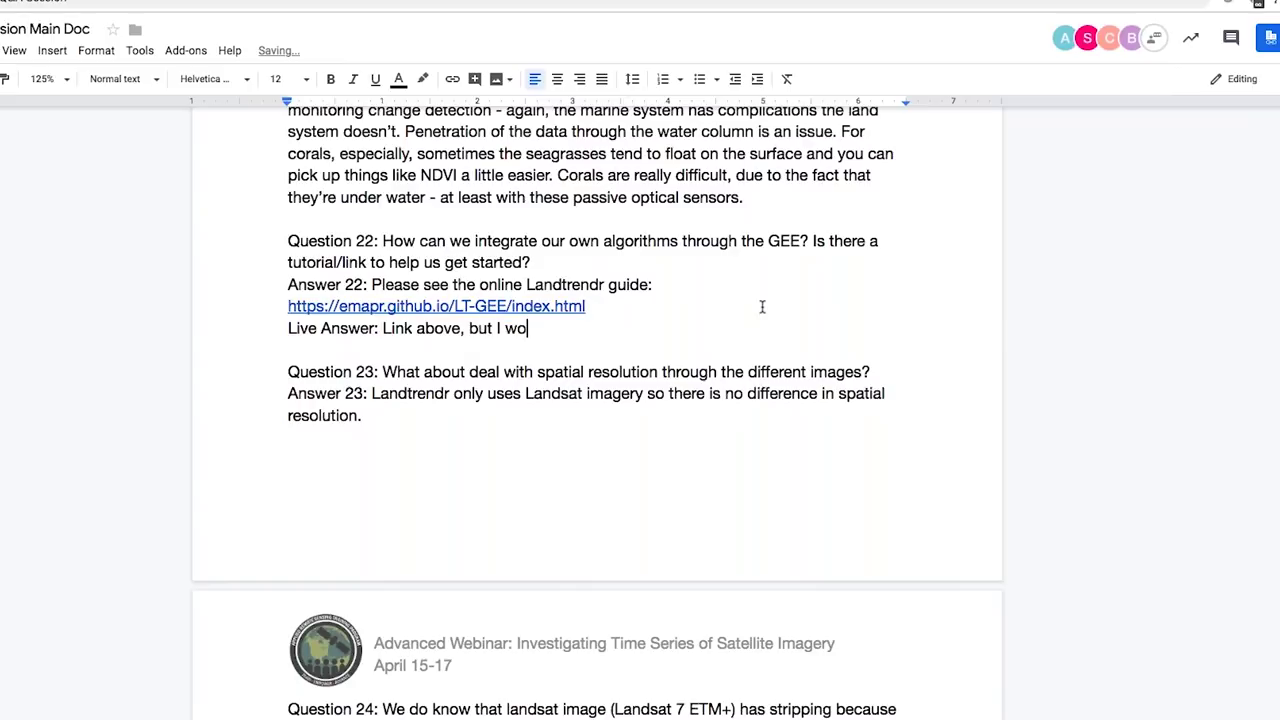
{"action": "key", "text": "BackSpace"}
{"action": "key", "text": "BackSpace"}
{"action": "key", "text": "BackSpace"}
{"action": "key", "text": "BackSpace"}
{"action": "key", "text": "BackSpace"}
{"action": "type", "text": "uld also suggest "}
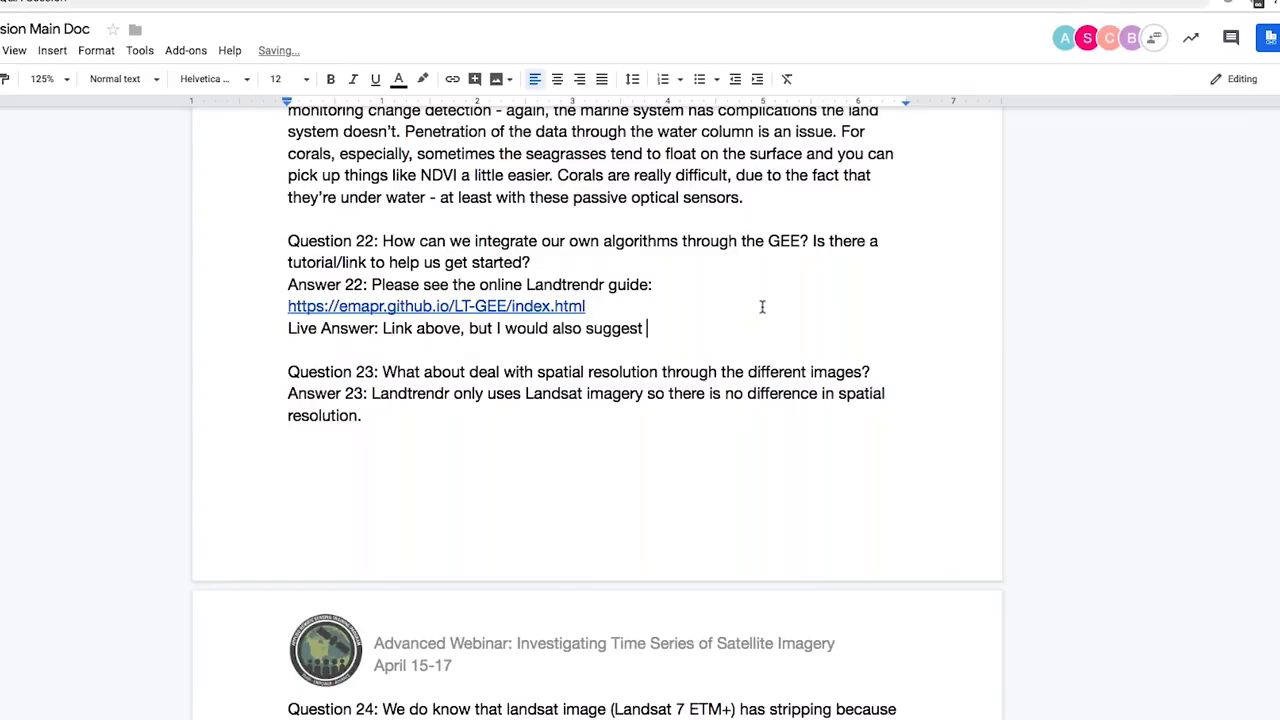
Step: Continue Question 22's live answer with "googling about scripts - there are a lot of resources. They"
{"action": "type", "text": " googling abou"}
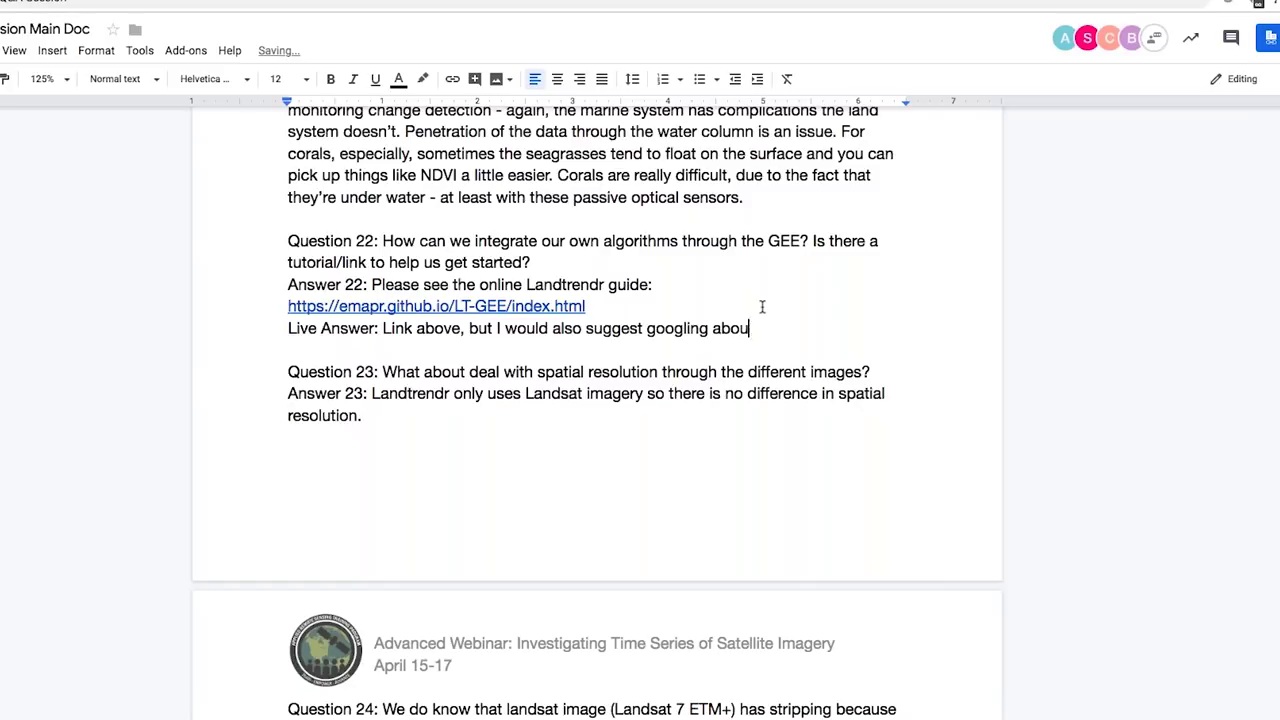
{"action": "type", "text": "t scripts - there are"}
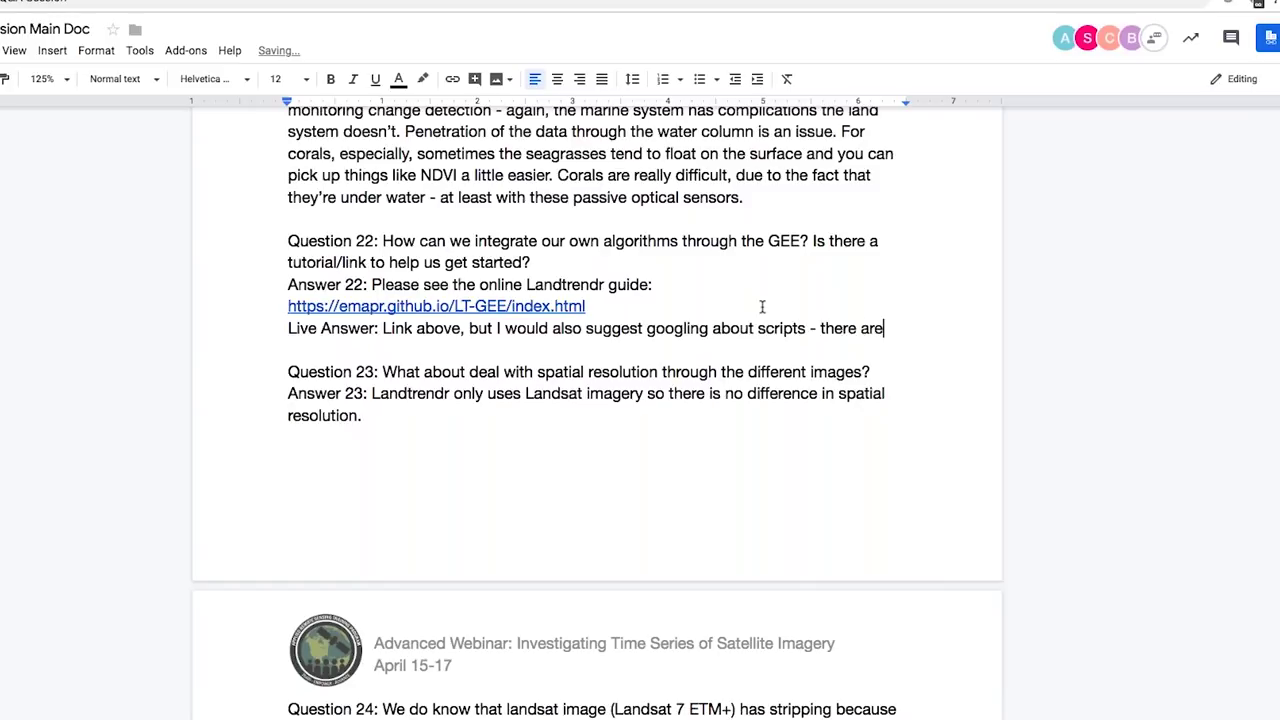
{"action": "type", "text": " a lot of resources. They"}
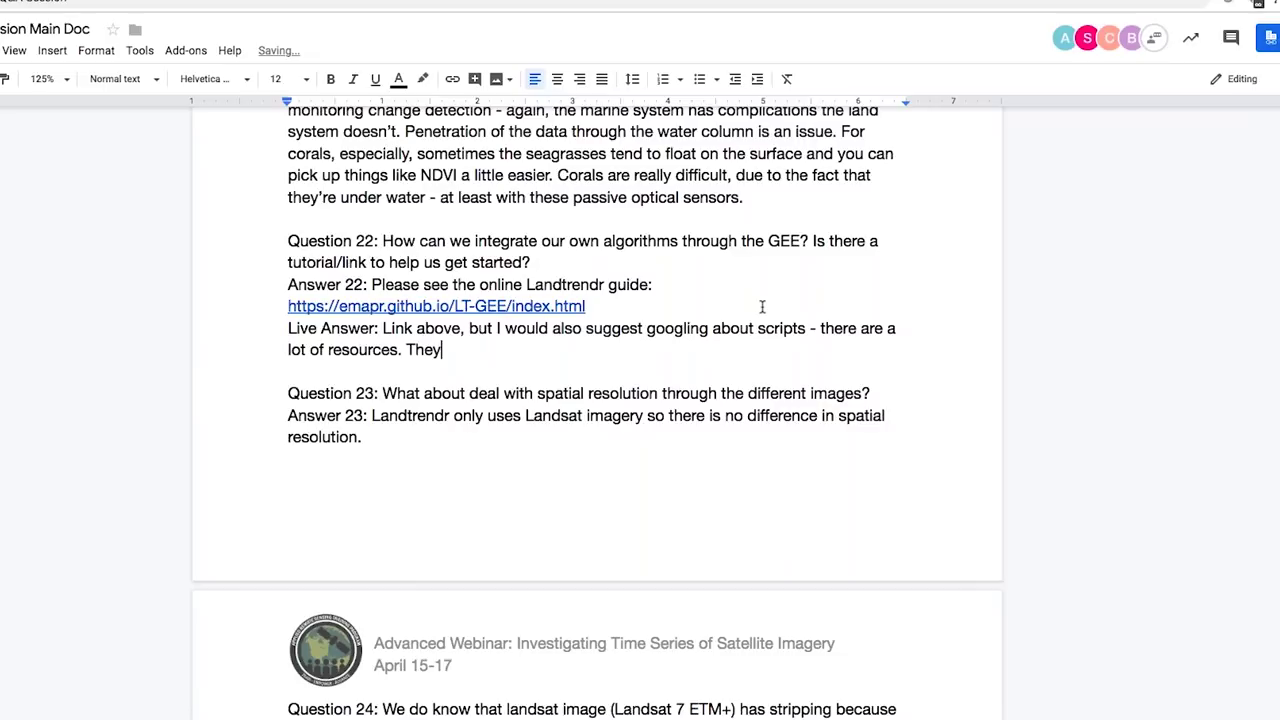
Step: Extend Question 22's live answer with "have a whole getting started packet where you"
{"action": "type", "text": " have a whol"}
{"action": "type", "text": "ng star"}
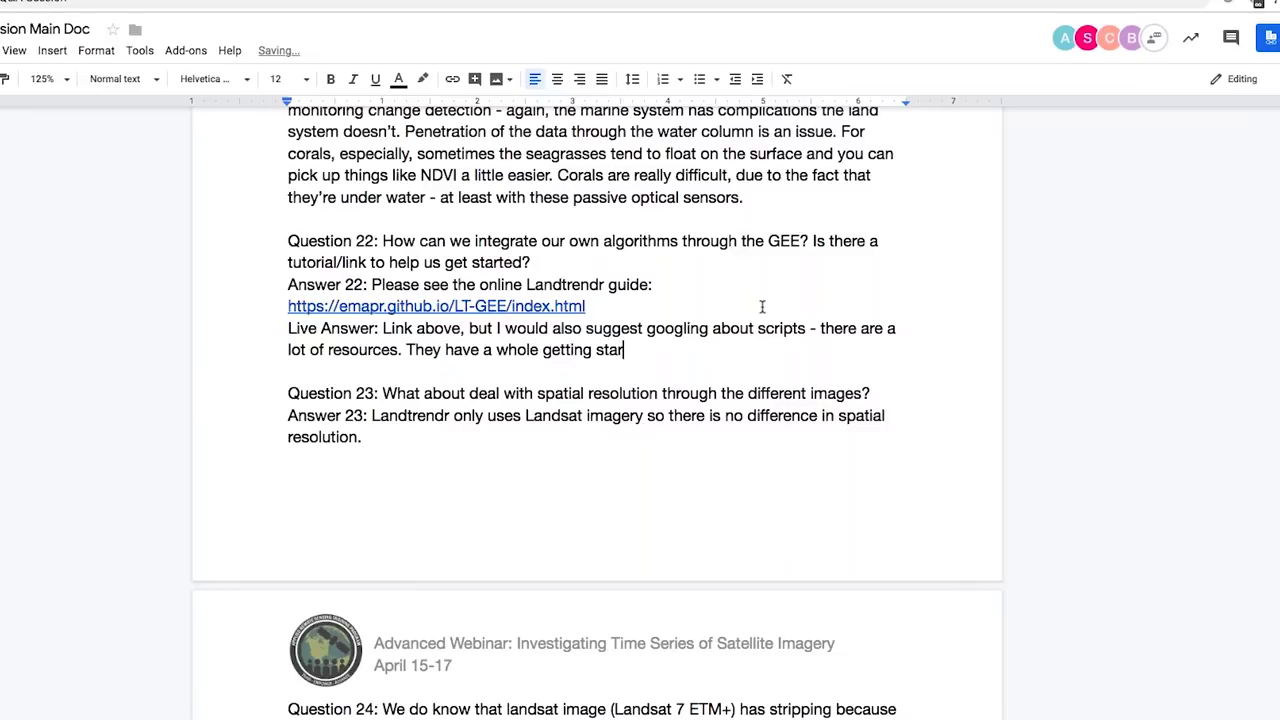
{"action": "type", "text": "ted packet to w"}
{"action": "key", "text": "BackSpace"}
{"action": "key", "text": "BackSpace"}
{"action": "key", "text": "BackSpace"}
{"action": "key", "text": "BackSpace"}
{"action": "type", "text": "where you "}
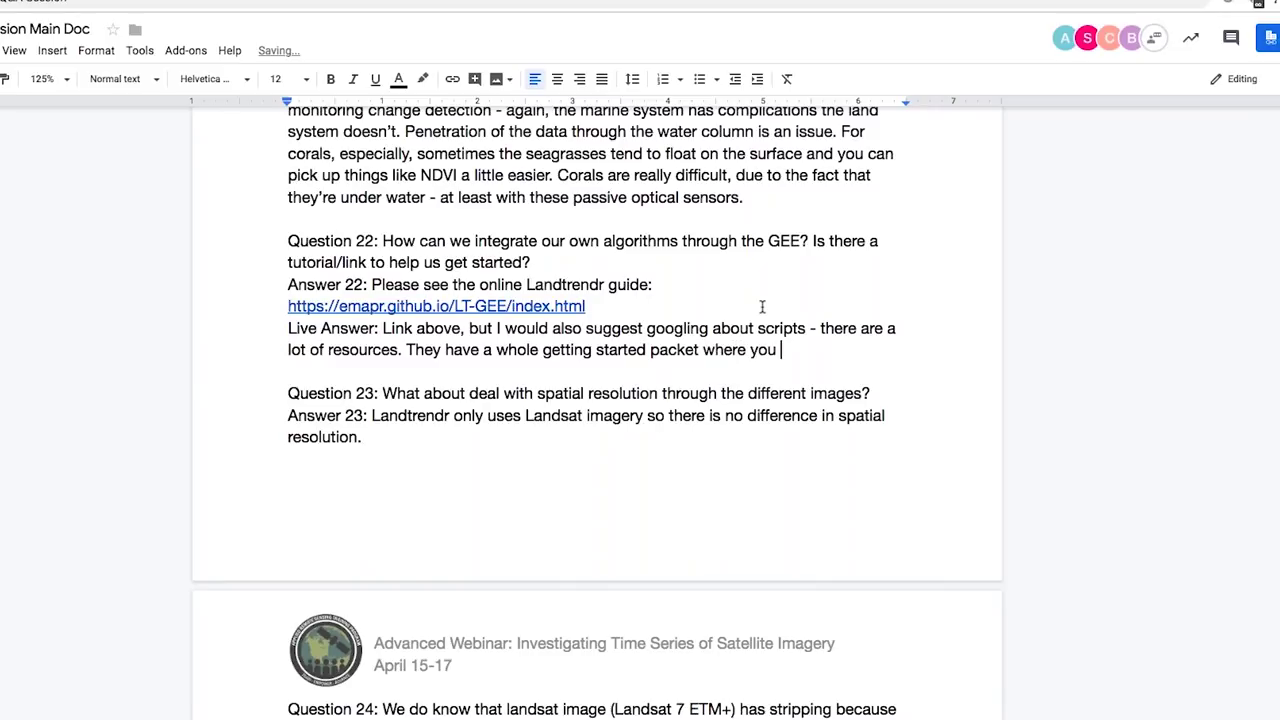
Step: Add "can go through a lot of those codes in Javascript or Python" to Question 22's live answer
{"action": "type", "text": "can go through a lot of those cod"}
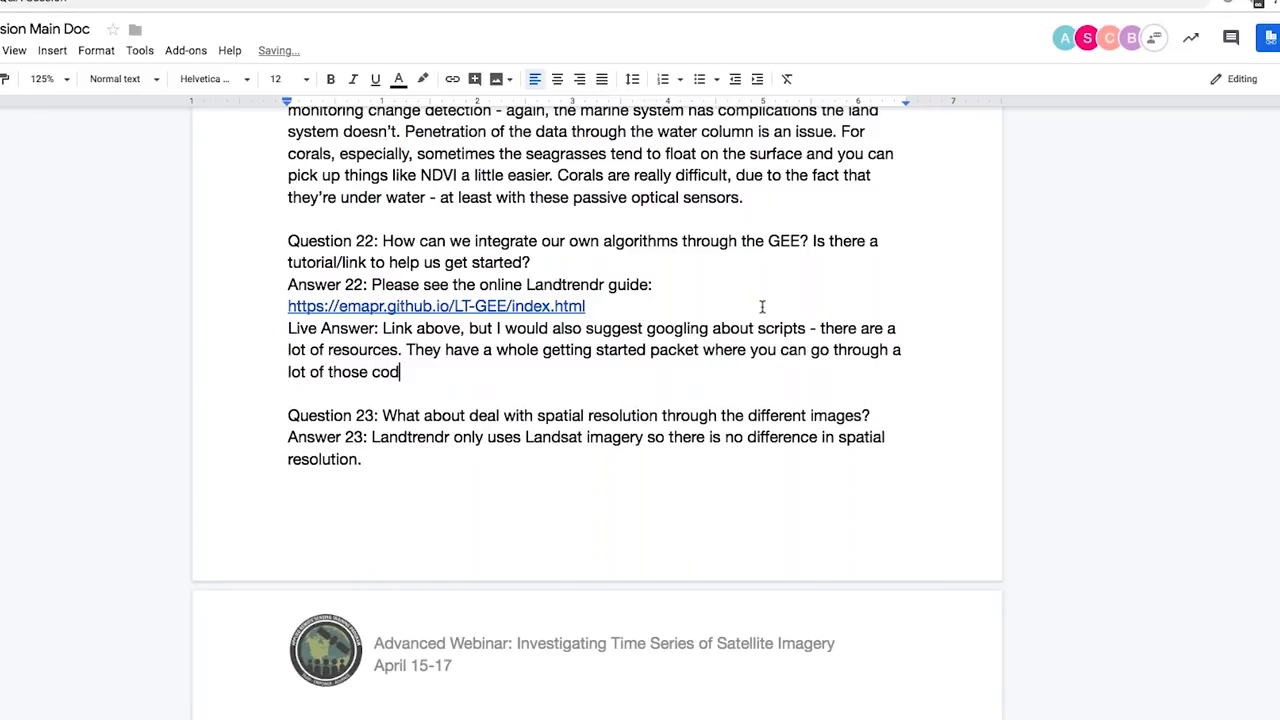
{"action": "key", "text": "BackSpace"}
{"action": "type", "text": "des in Javascript or Pyth"}
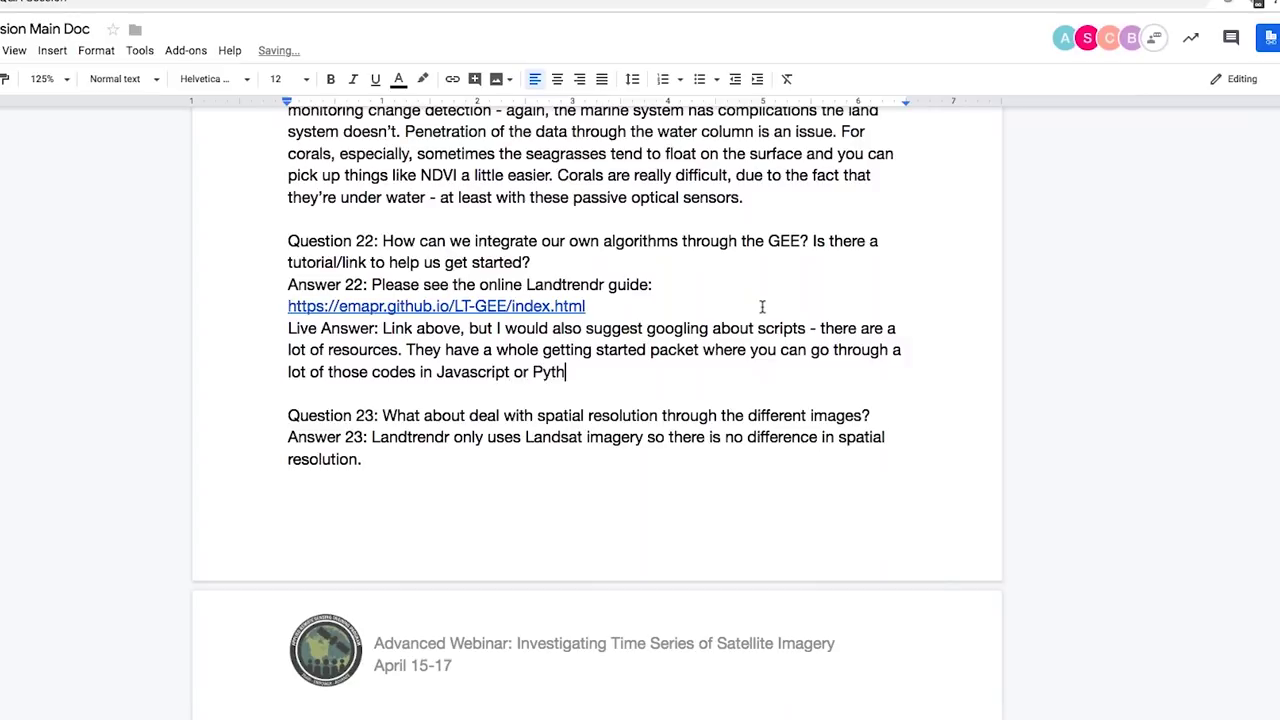
Step: Finish Question 22's live answer with "Take a look at the LandTrendr link, but we'll also get a link for the packet as well."
{"action": "type", "text": "on. Take a look at the L"}
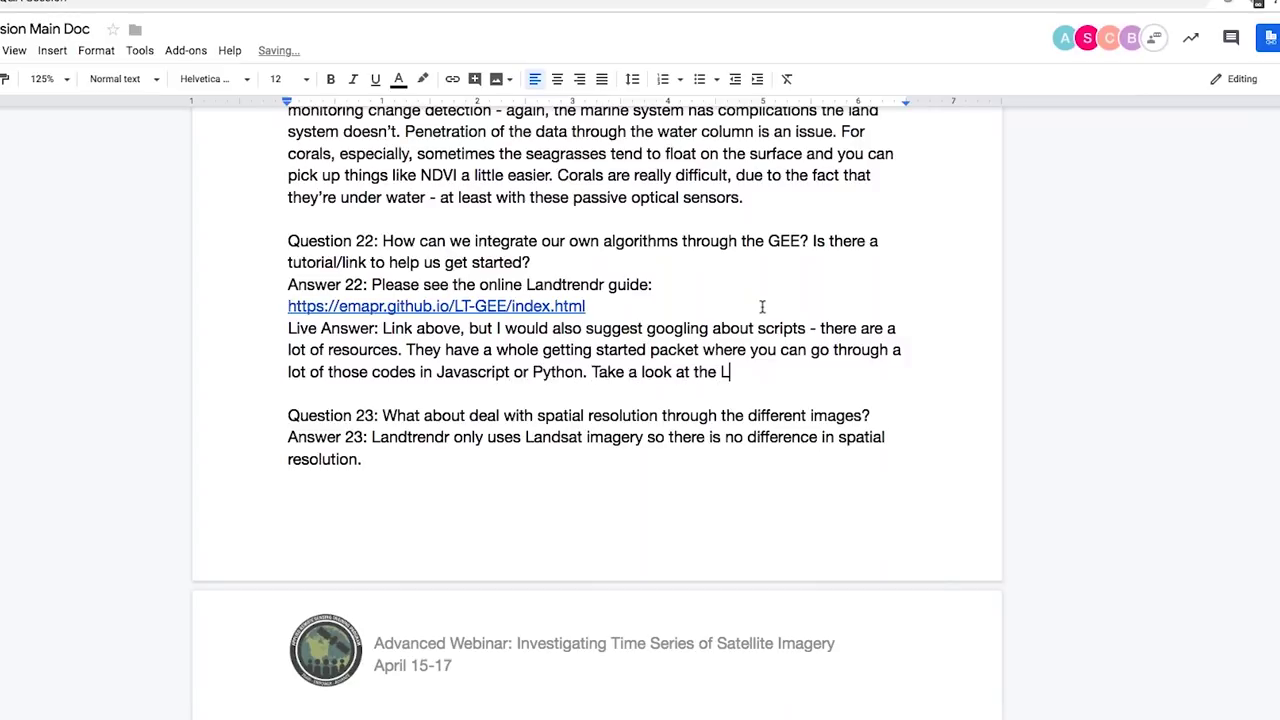
{"action": "type", "text": "andTrendr link, but"}
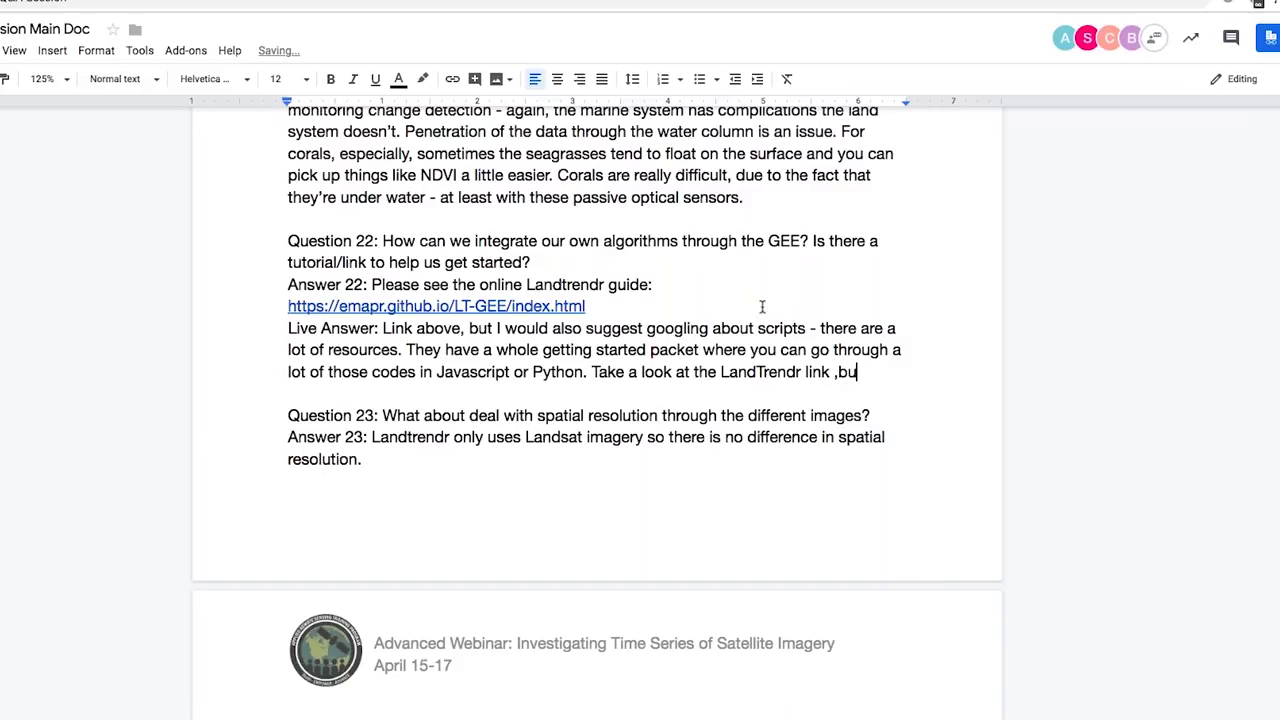
{"action": "key", "text": "BackSpace"}
{"action": "key", "text": "BackSpace"}
{"action": "key", "text": "BackSpace"}
{"action": "key", "text": "BackSpace"}
{"action": "type", "text": "but we'll also get a link "}
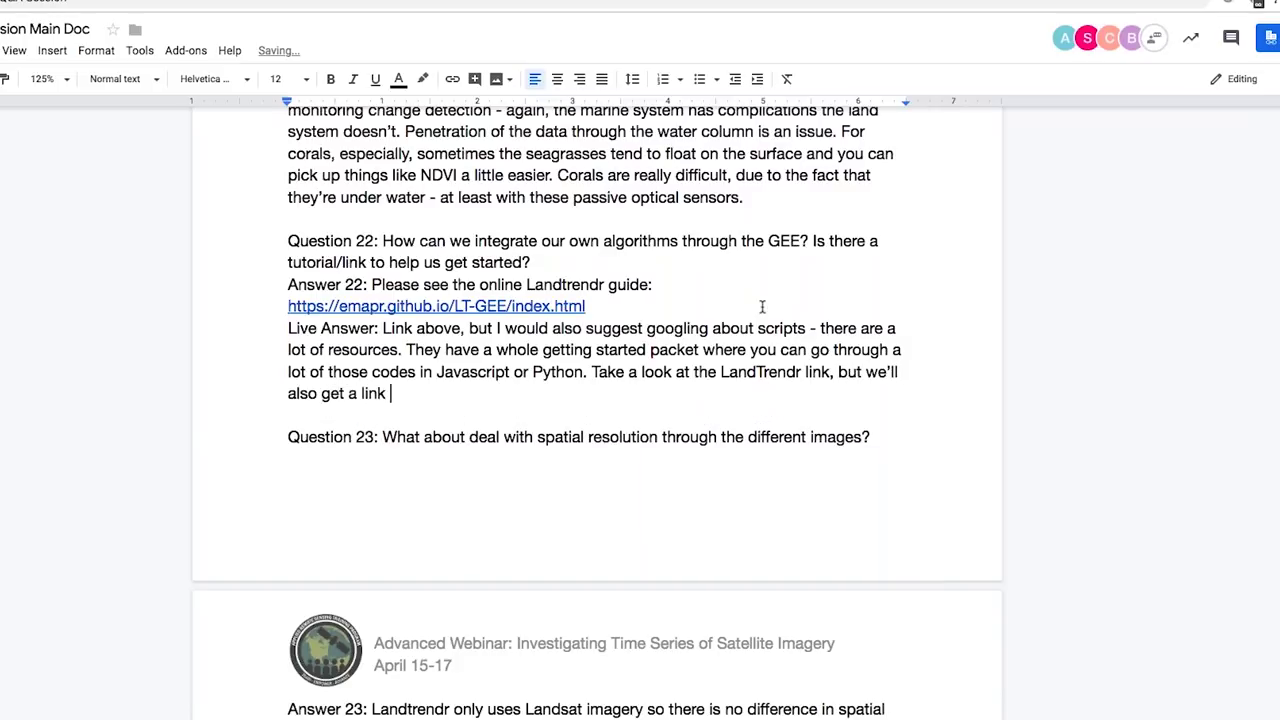
{"action": "type", "text": "for the c"}
{"action": "key", "text": "BackSpace"}
{"action": "type", "text": "packet as well."}
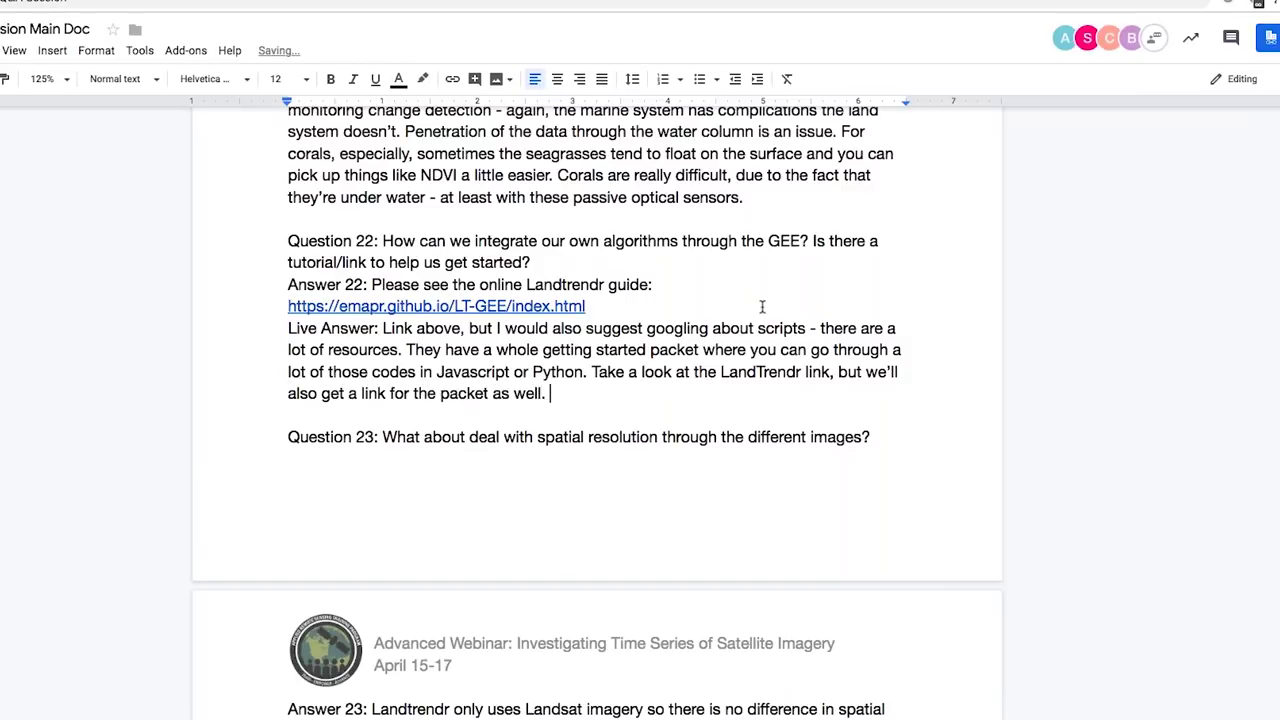
Step: Add a "Live Answer:" line beneath Answer 23, beginning "That's sort of similar to the first question - if you're using Landsat data"
{"action": "scroll", "coordinate": [858, 305], "scroll_direction": "down", "scroll_amount": 1}
{"action": "scroll", "coordinate": [858, 305], "scroll_direction": "down", "scroll_amount": 1}
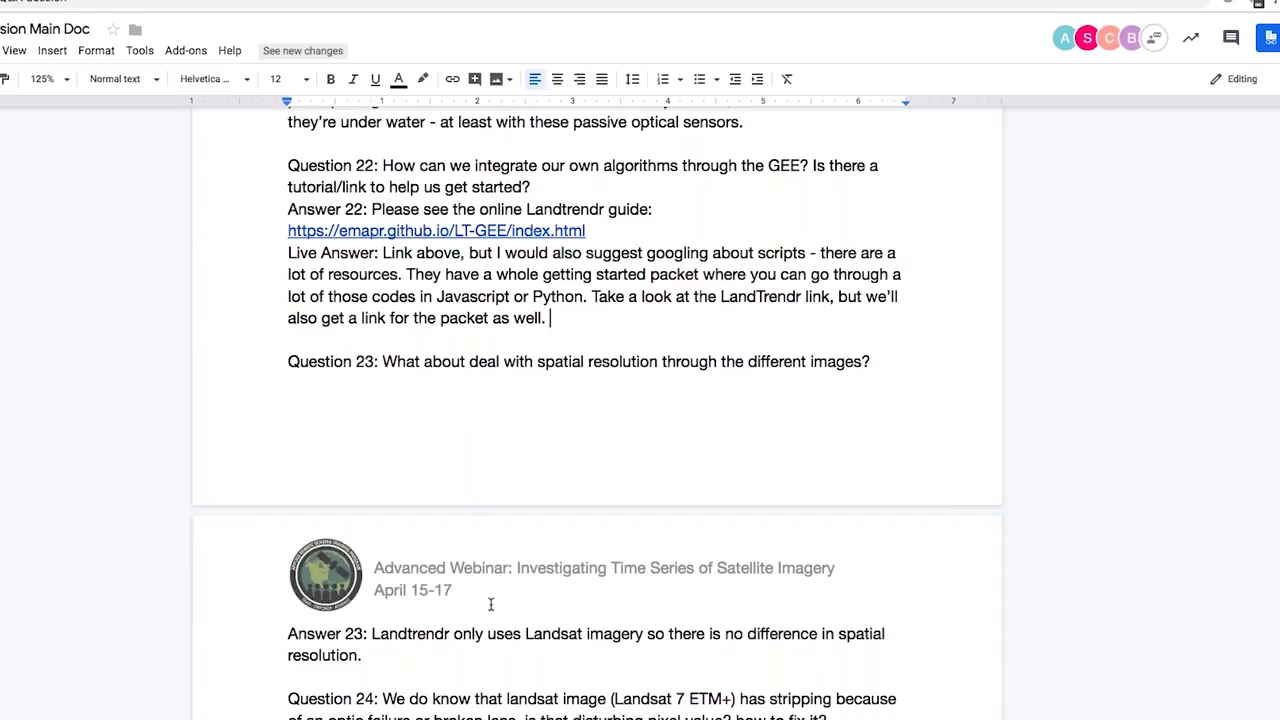
{"action": "scroll", "coordinate": [490, 604], "scroll_direction": "down", "scroll_amount": 2}
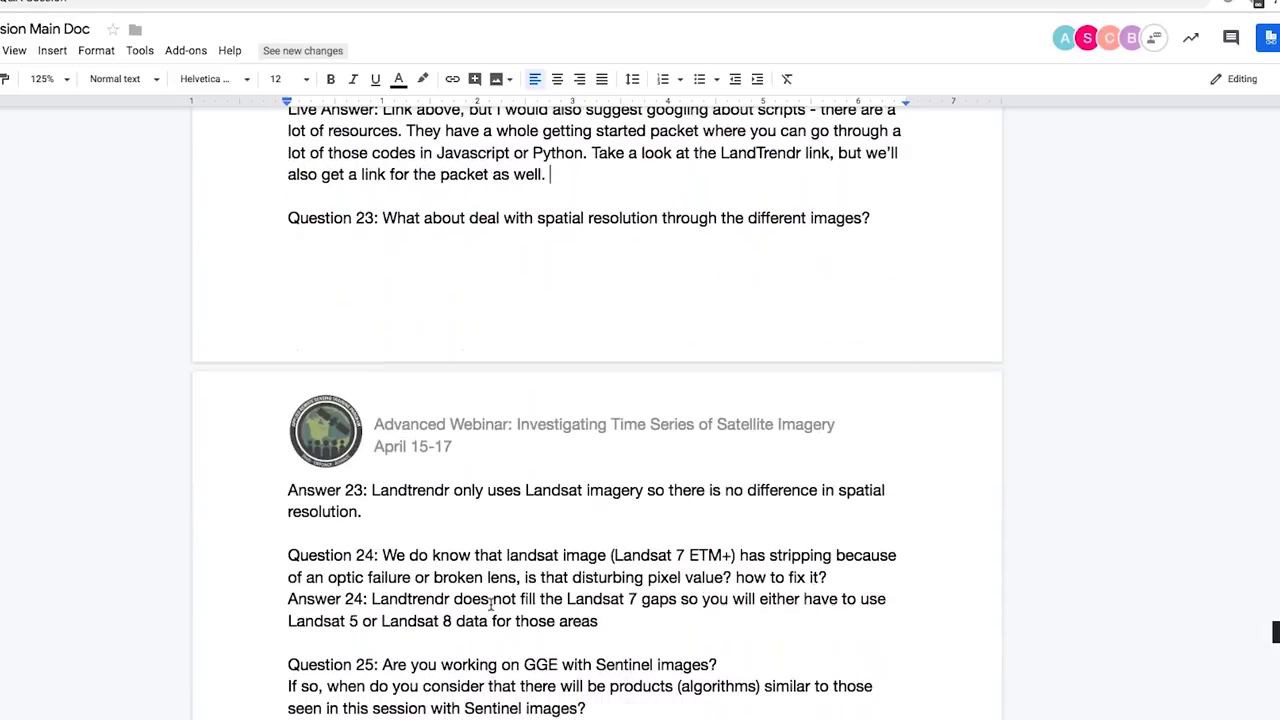
{"action": "left_click", "coordinate": [381, 508]}
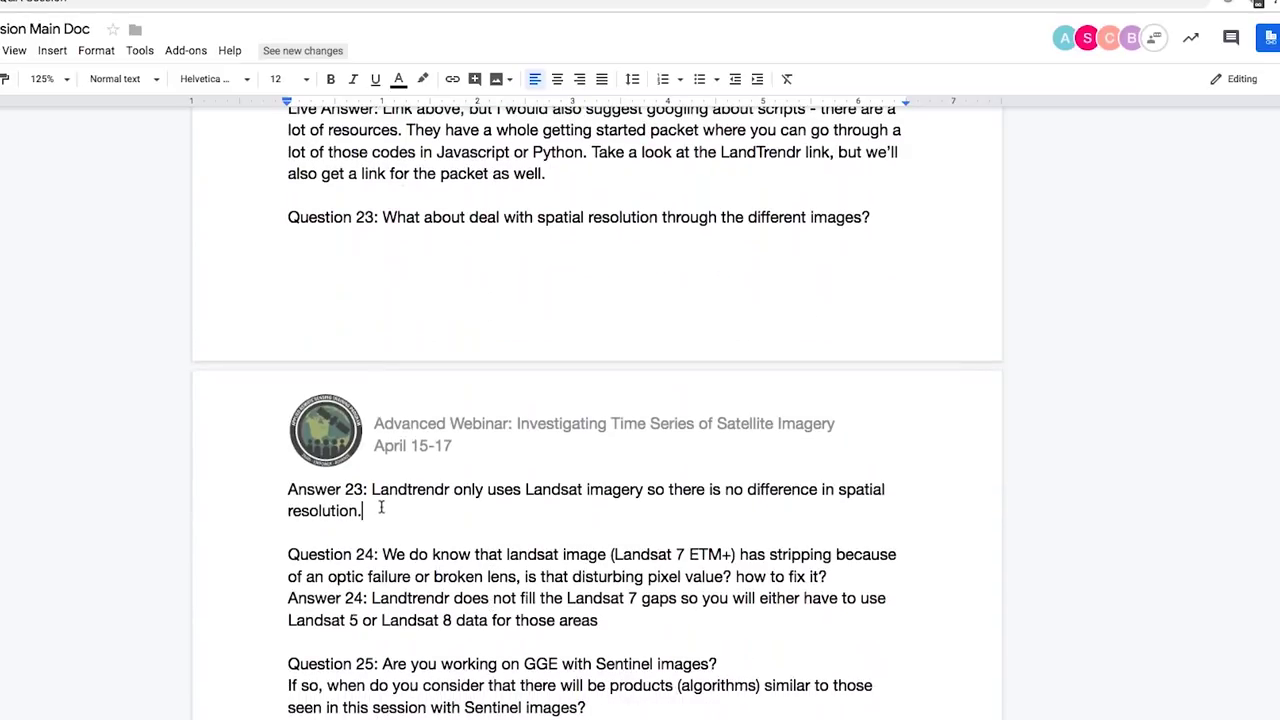
{"action": "scroll", "coordinate": [381, 508], "scroll_direction": "down", "scroll_amount": 1}
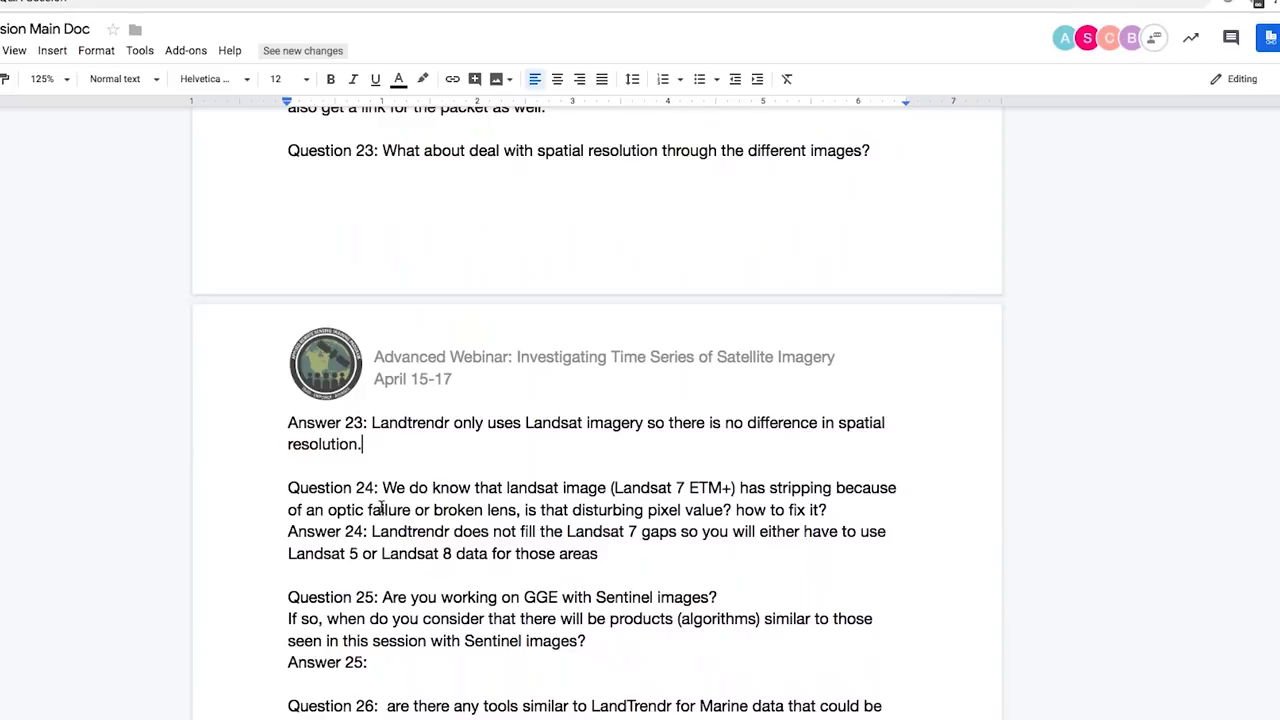
{"action": "key", "text": "Return"}
{"action": "type", "text": "Live Answer: Tha"}
{"action": "type", "text": "t's sort of simi"}
{"action": "type", "text": "lar to the first questio"}
{"action": "type", "text": "n - if you're using Lands"}
{"action": "type", "text": "at data there's"}
Step: Continue Question 23's live answer with "they'll all have the same spatial resolution of 30x30 m. If you want to include"
{"action": "key", "text": "BackSpace"}
{"action": "key", "text": "BackSpace"}
{"action": "key", "text": "BackSpace"}
{"action": "key", "text": "BackSpace"}
{"action": "type", "text": "y'll ha"}
{"action": "key", "text": "BackSpace"}
{"action": "key", "text": "BackSpace"}
{"action": "key", "text": "BackSpace"}
{"action": "type", "text": "all have the same spatial resolution of 30x30 m. If you want to include data"}
Step: Extend Question 23's live answer with "other data types like Sentinel, you'll have to do something to resolve those issues. You'll have"
{"action": "key", "text": "BackSpace"}
{"action": "key", "text": "BackSpace"}
{"action": "key", "text": "BackSpace"}
{"action": "key", "text": "BackSpace"}
{"action": "type", "text": "other data types"}
{"action": "type", "text": " like Senti"}
{"action": "type", "text": "nel, you'll have to do "}
{"action": "type", "text": "something to resolve th"}
{"action": "type", "text": "ose issues. You'll have "}
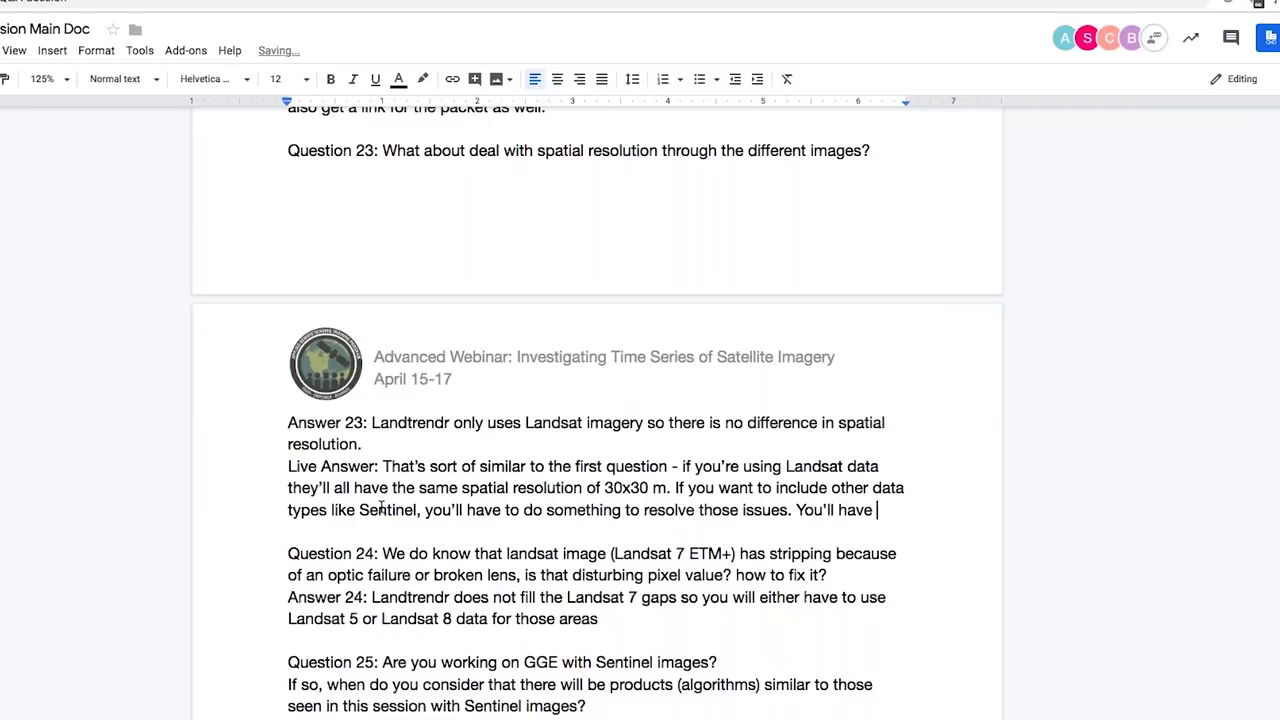
Step: Finish Question 23's live answer with "to do some sort of resampling to conform to the Landsat data."
{"action": "type", "text": "to do some sort of resa"}
{"action": "type", "text": "mpling to confirm to "}
{"action": "type", "text": "the"}
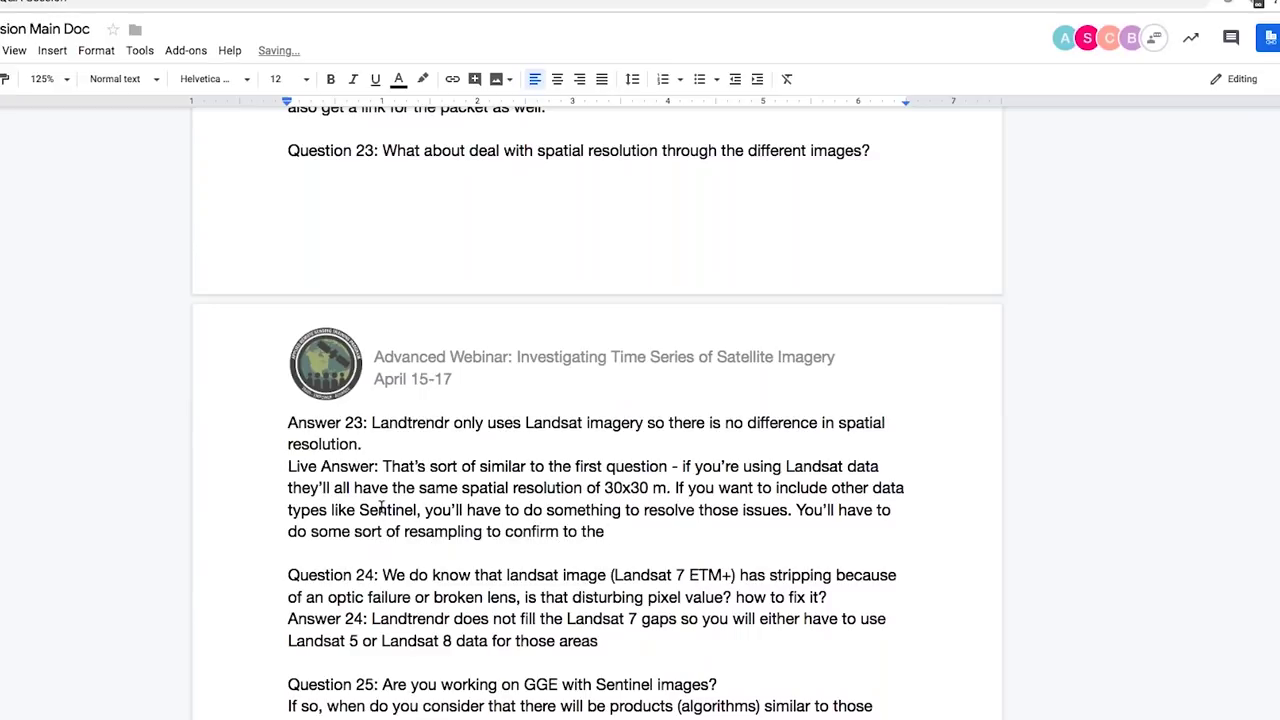
{"action": "key", "text": "ctrl+shift+Left"}
{"action": "key", "text": "ctrl+shift+Left"}
{"action": "key", "text": "ctrl+shift+Left"}
{"action": "type", "text": "conform to the Landsat data."}
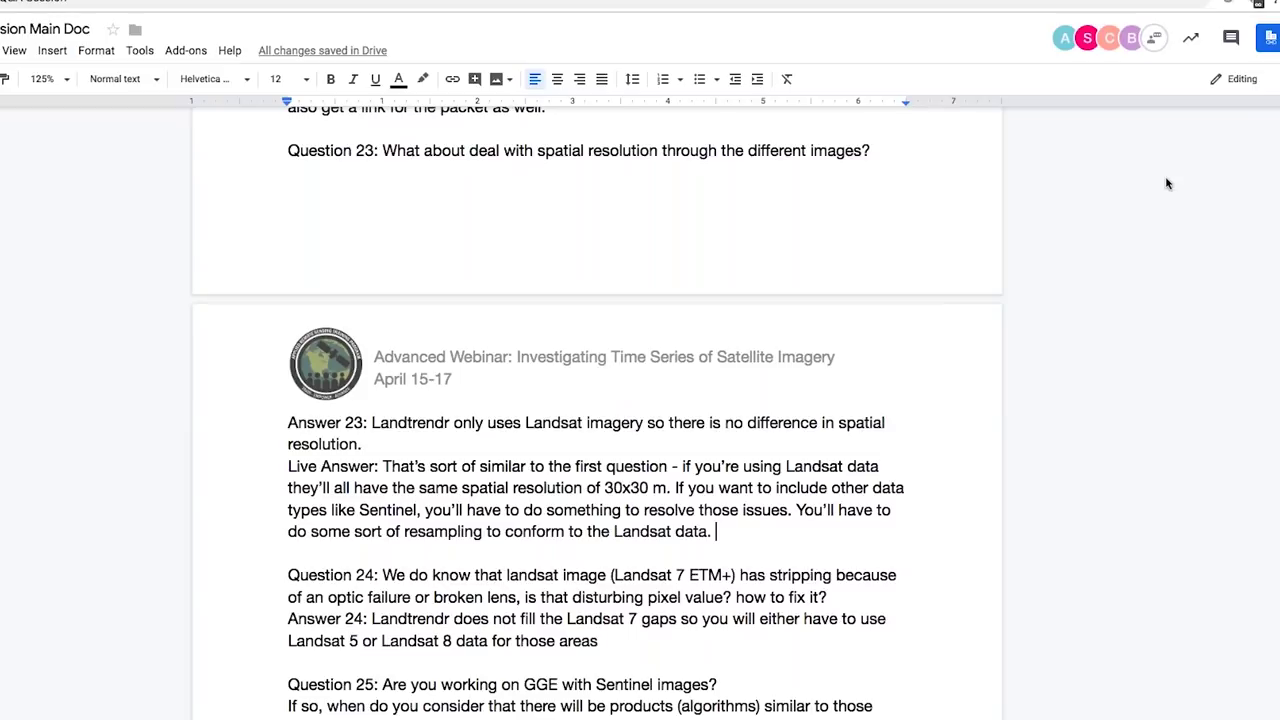
{"action": "key", "text": "ctrl+Home"}
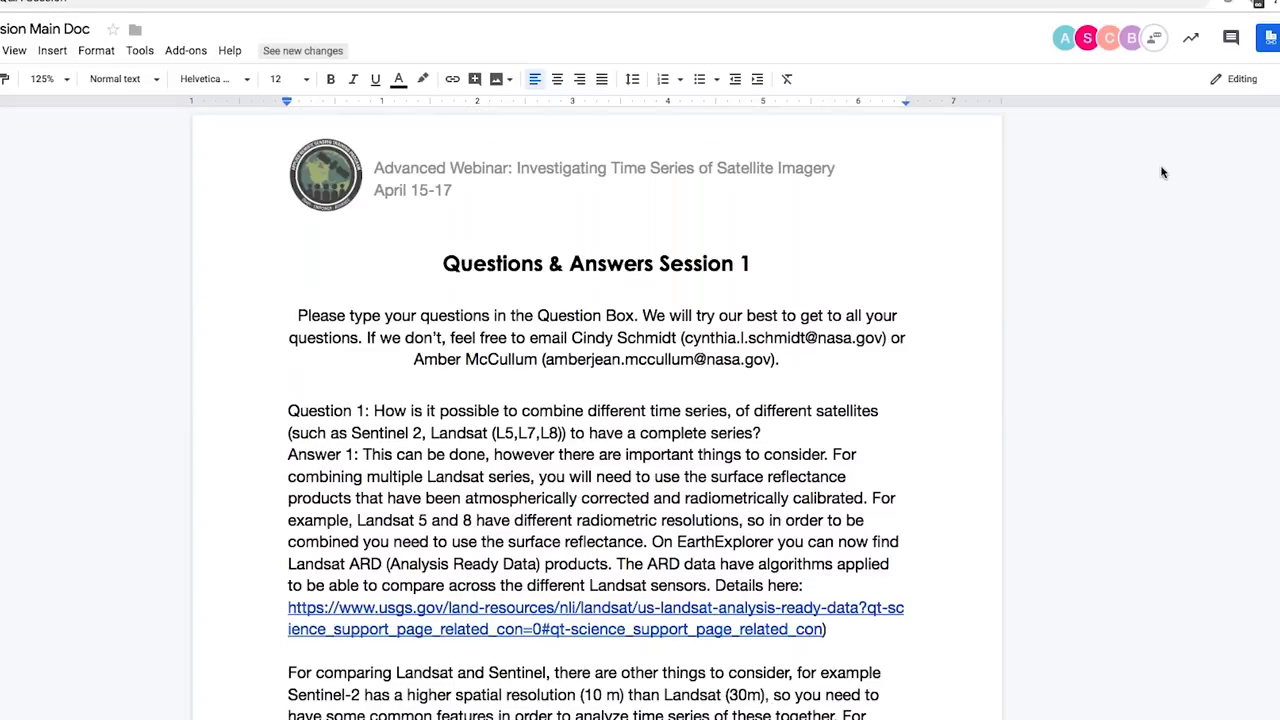